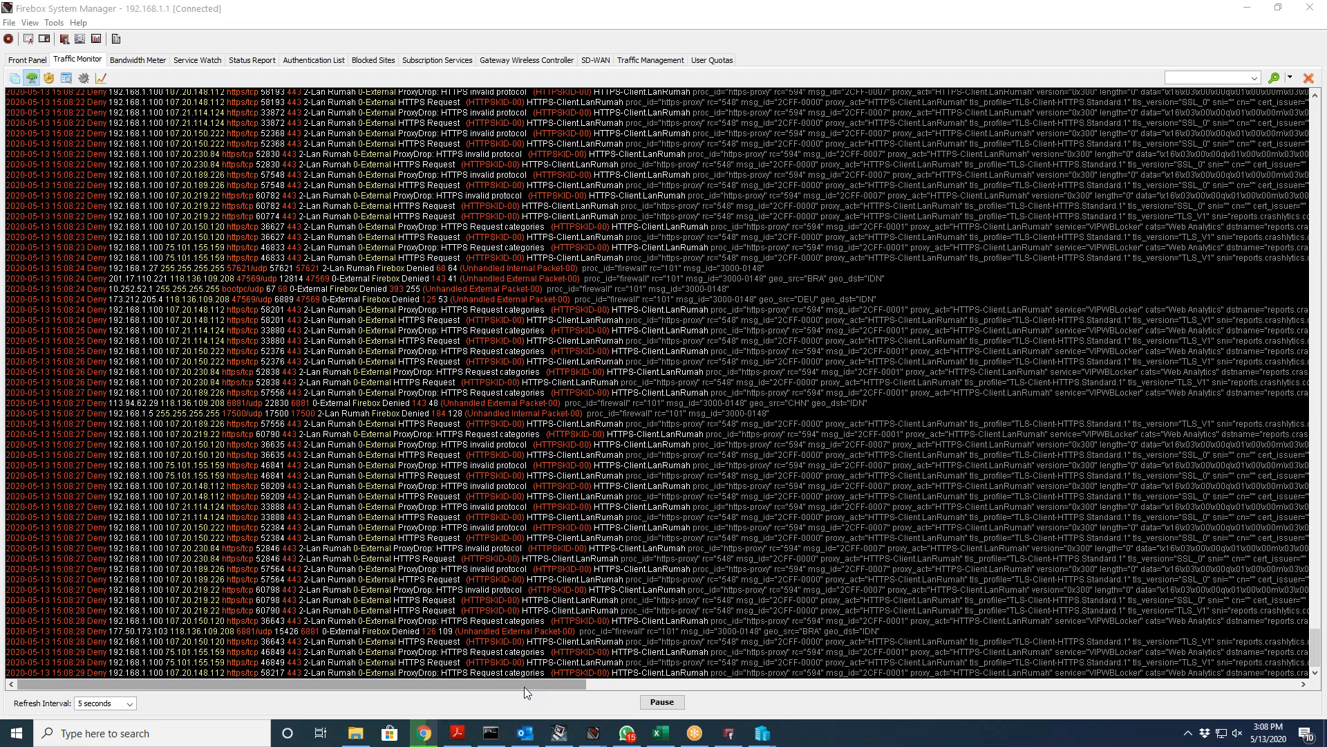
Step: Browse the Bandwidth Meter, Service Watch, Status Report and Authentication List views
scroll(481, 479, "up", 9)
scroll(482, 479, "up", 3)
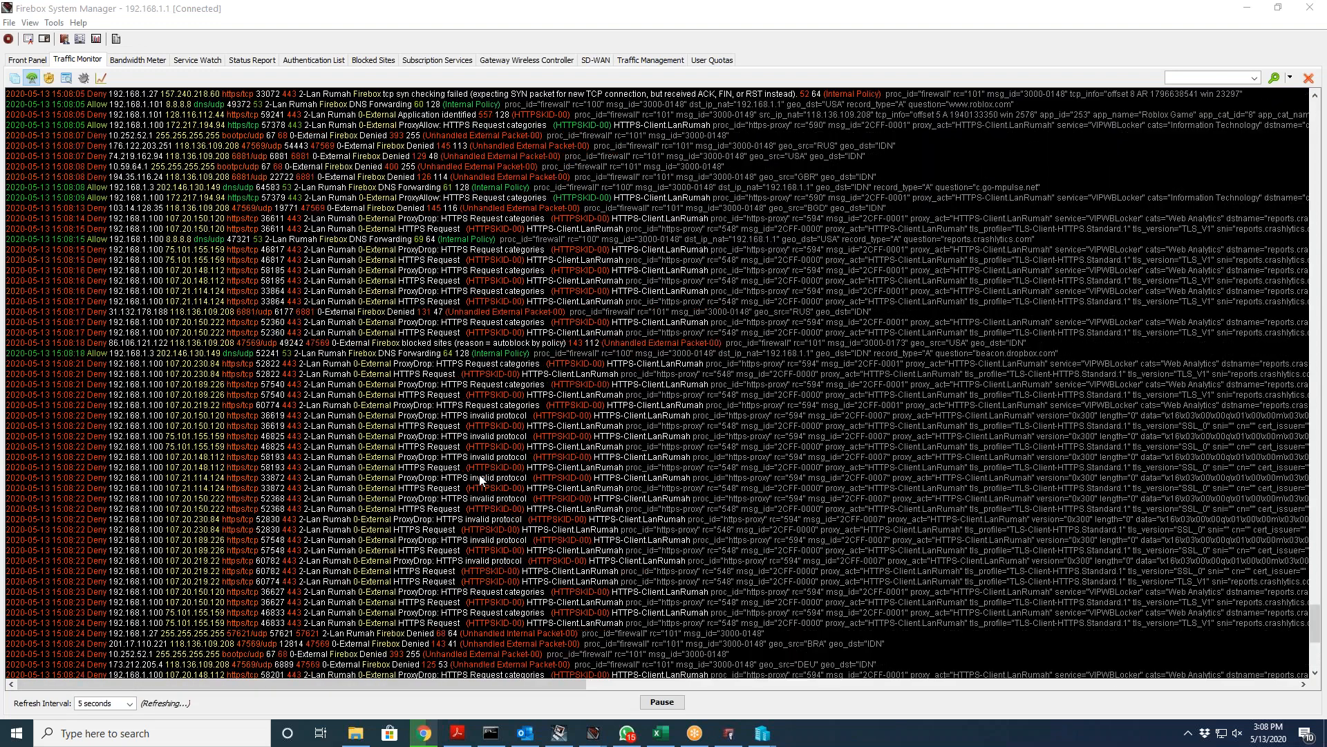
scroll(482, 479, "down", 4)
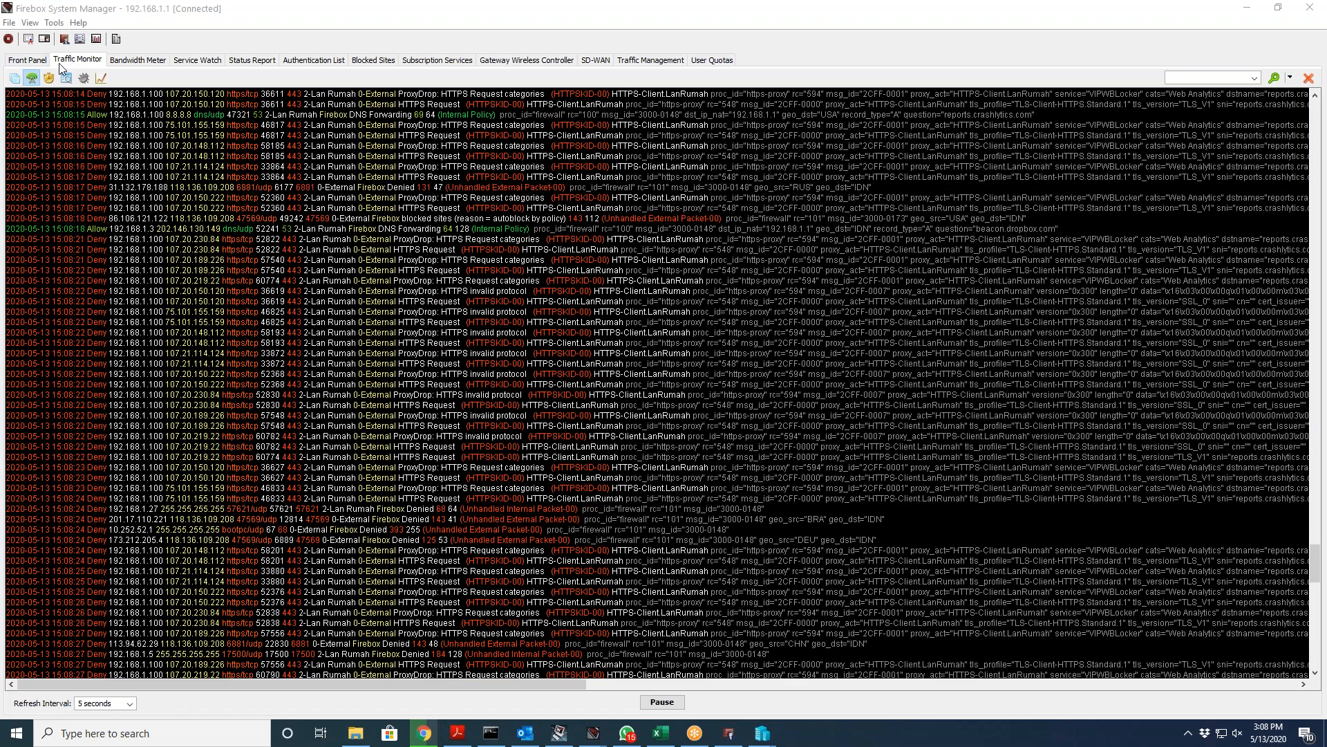
left_click(155, 64)
left_click(199, 64)
left_click(250, 62)
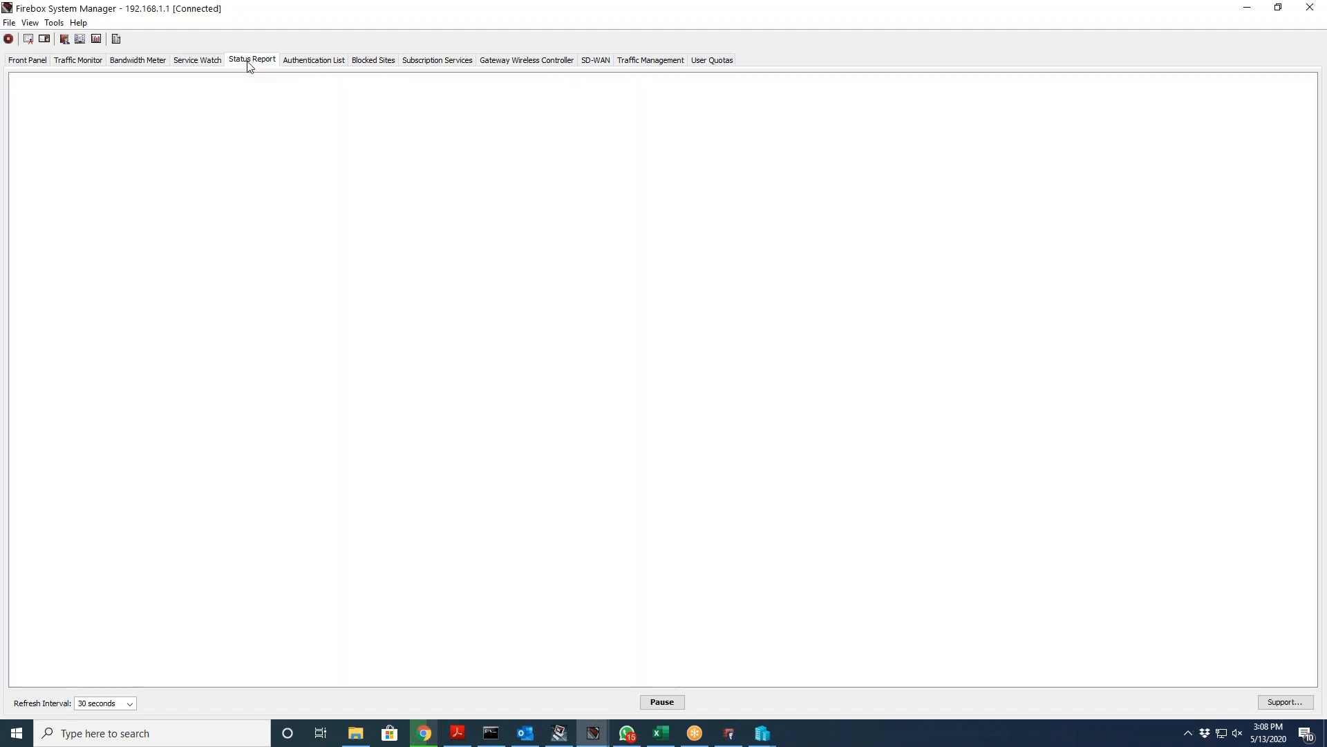
left_click(305, 61)
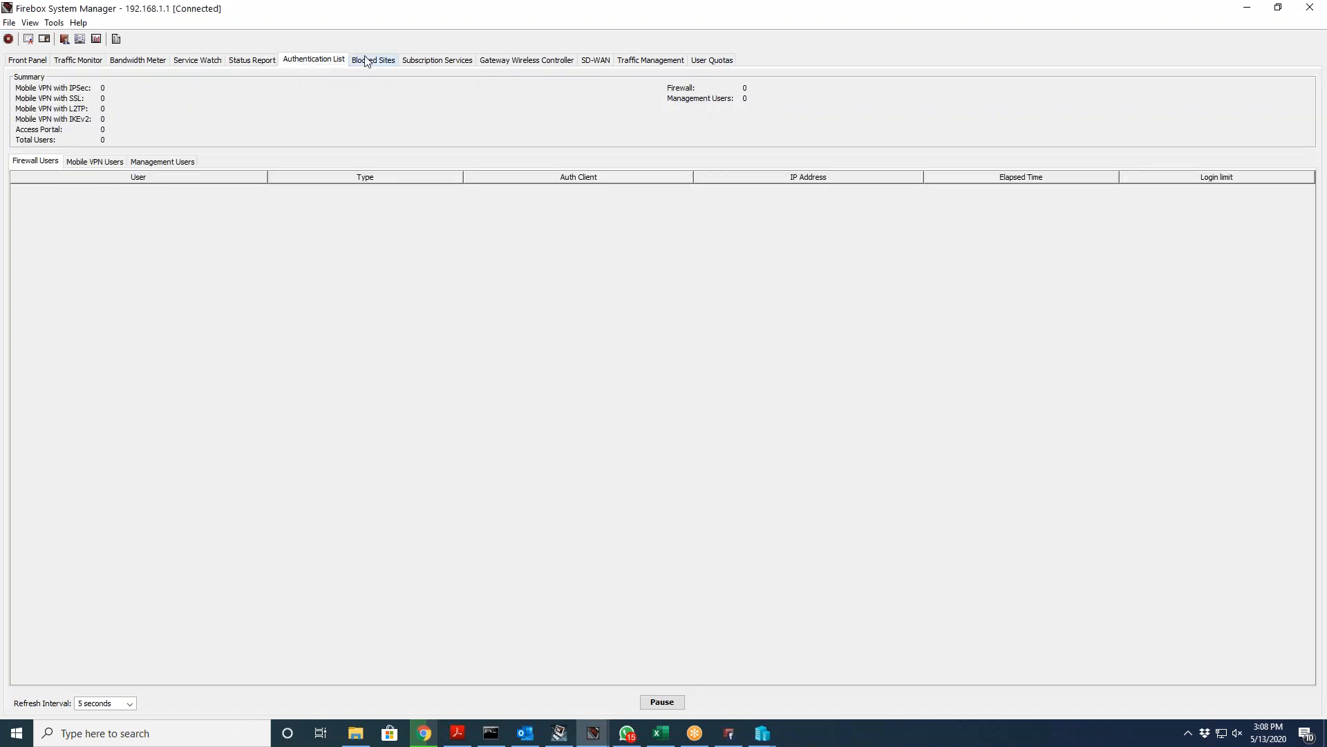
Step: Show Blocked Sites and scroll the blocked IP list with reasons and expiration times
left_click(382, 60)
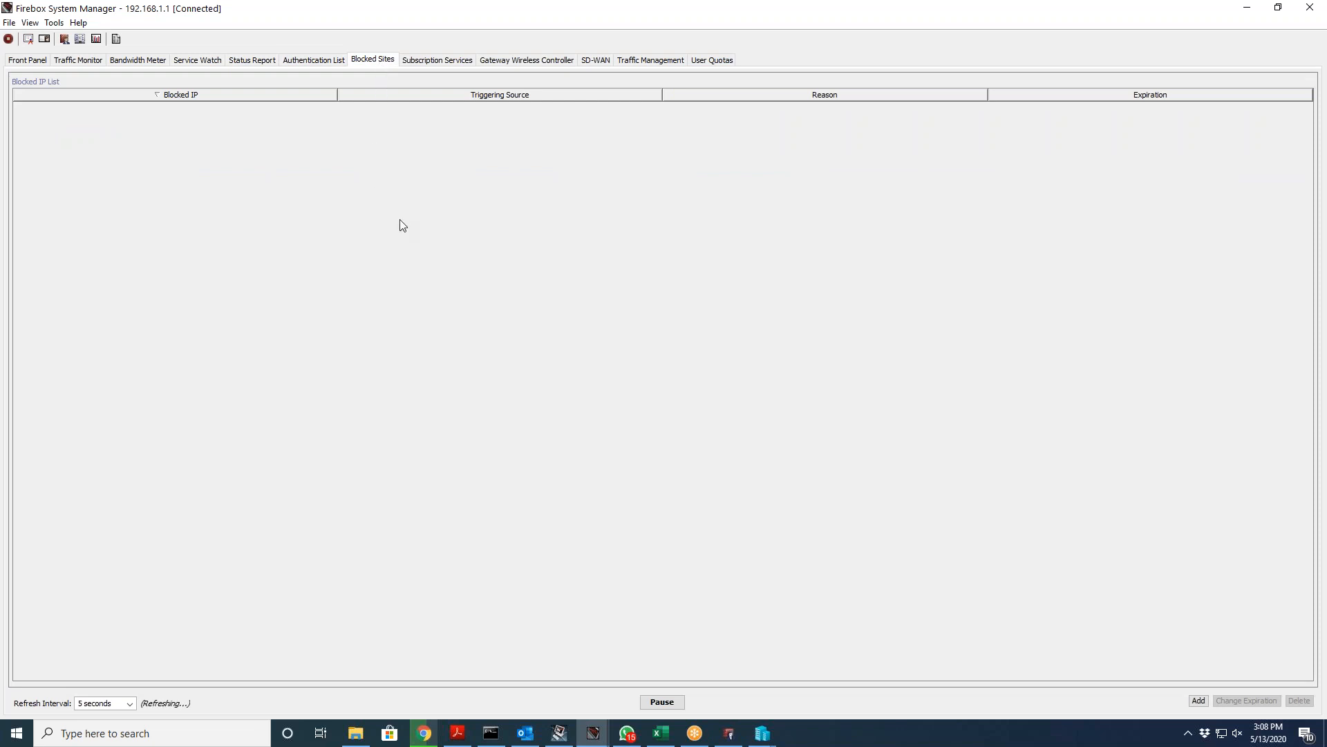
scroll(453, 257, "down", 20)
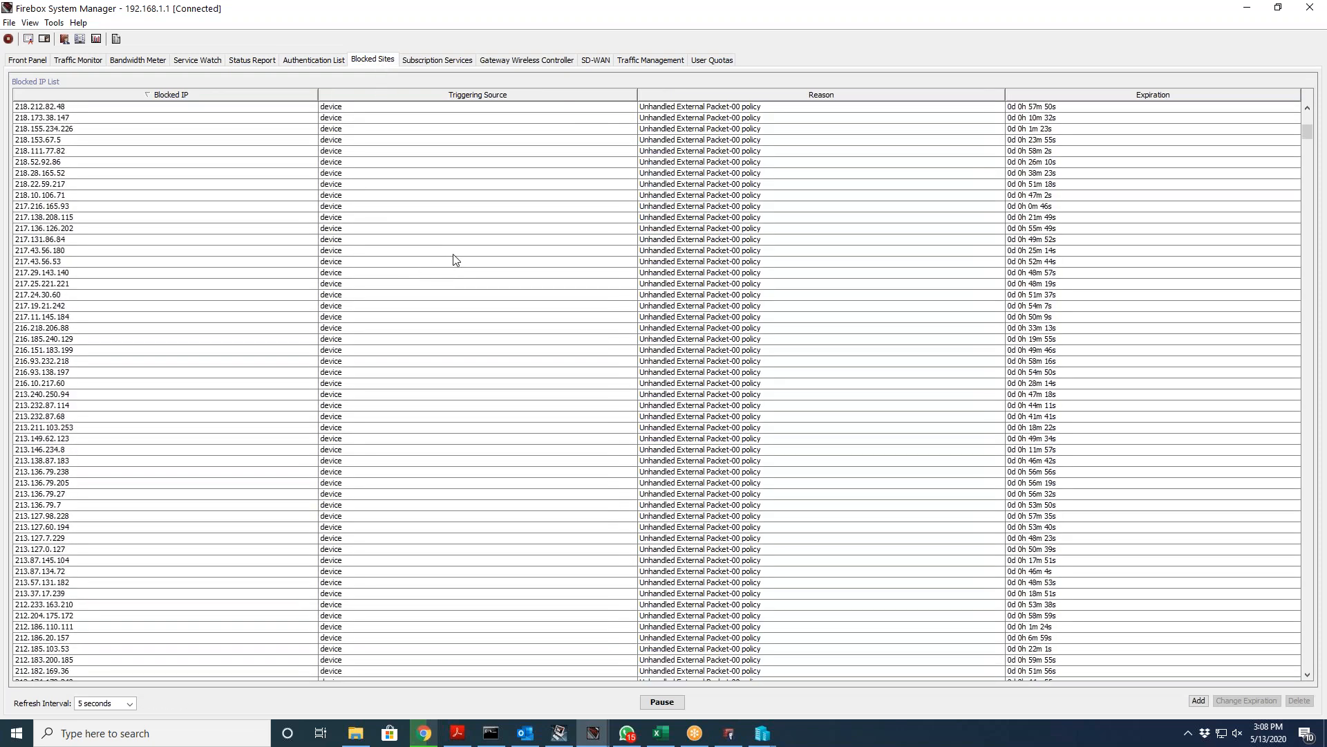
scroll(456, 259, "down", 15)
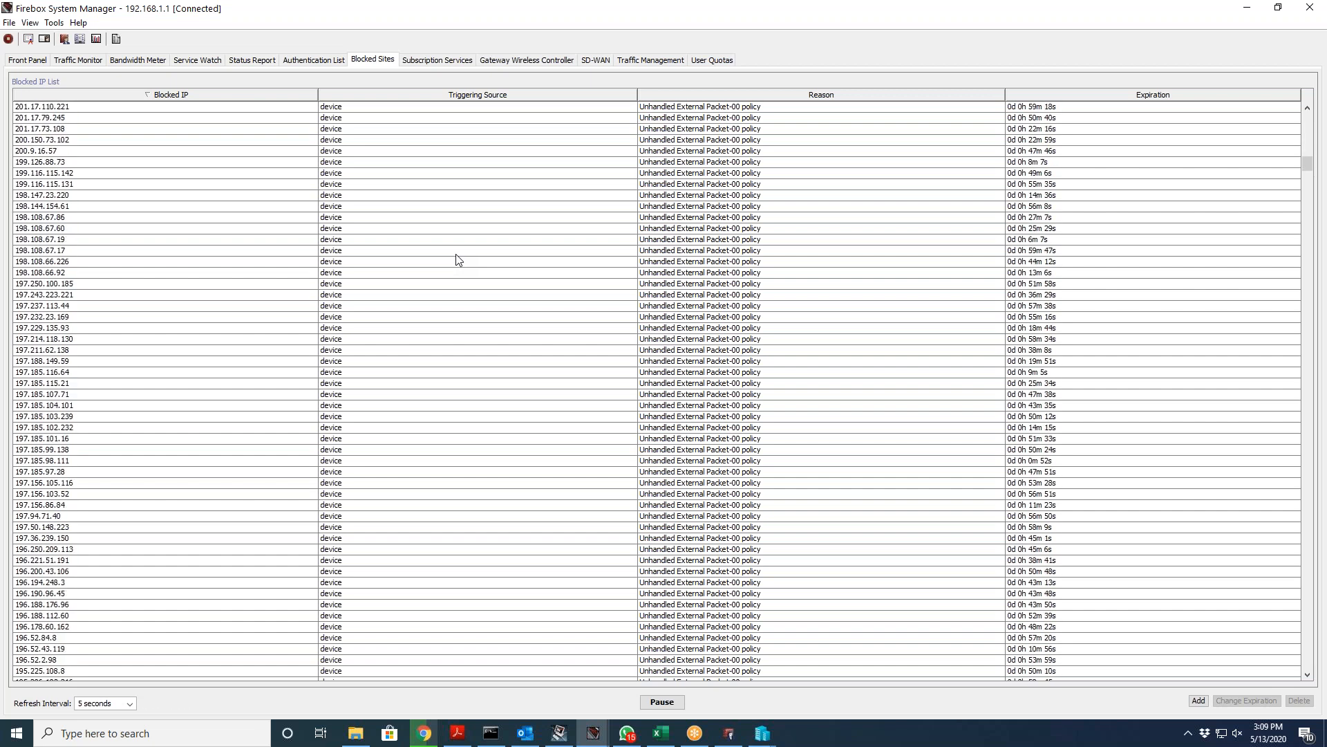
scroll(456, 259, "up", 14)
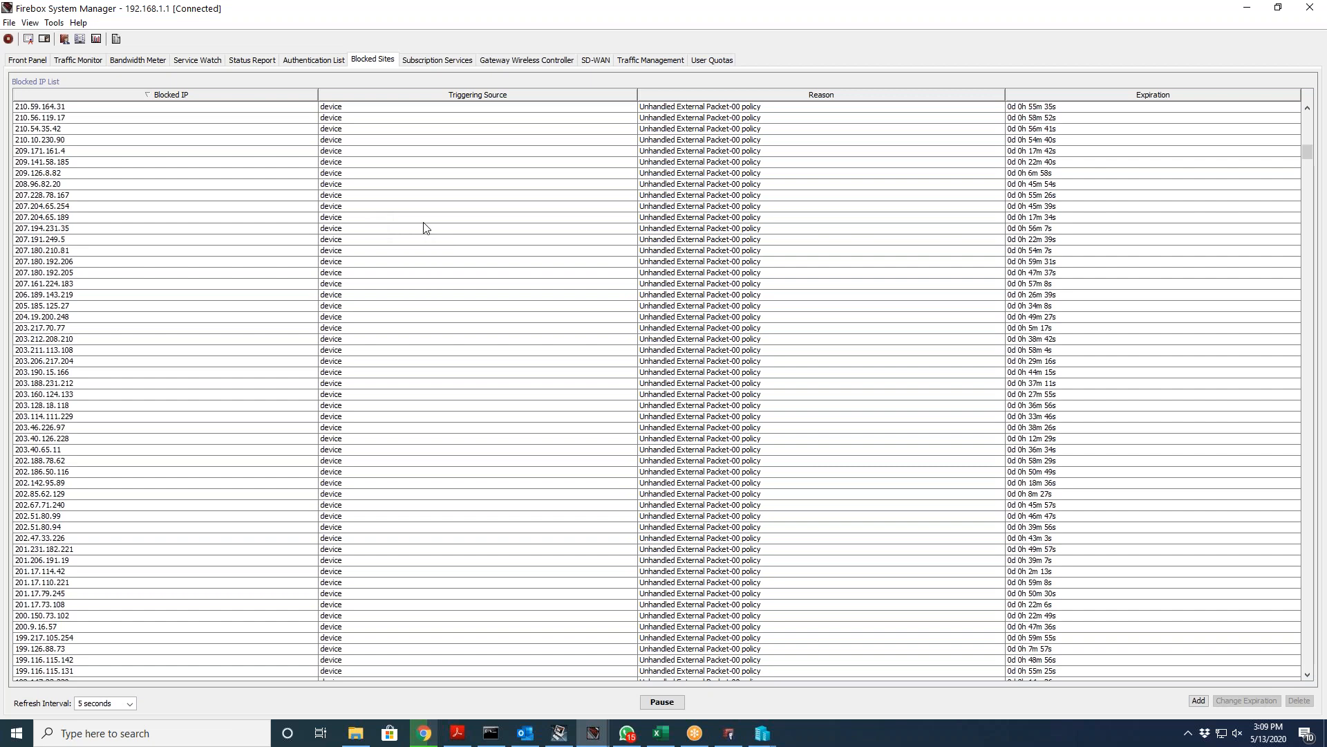
scroll(425, 204, "down", 5)
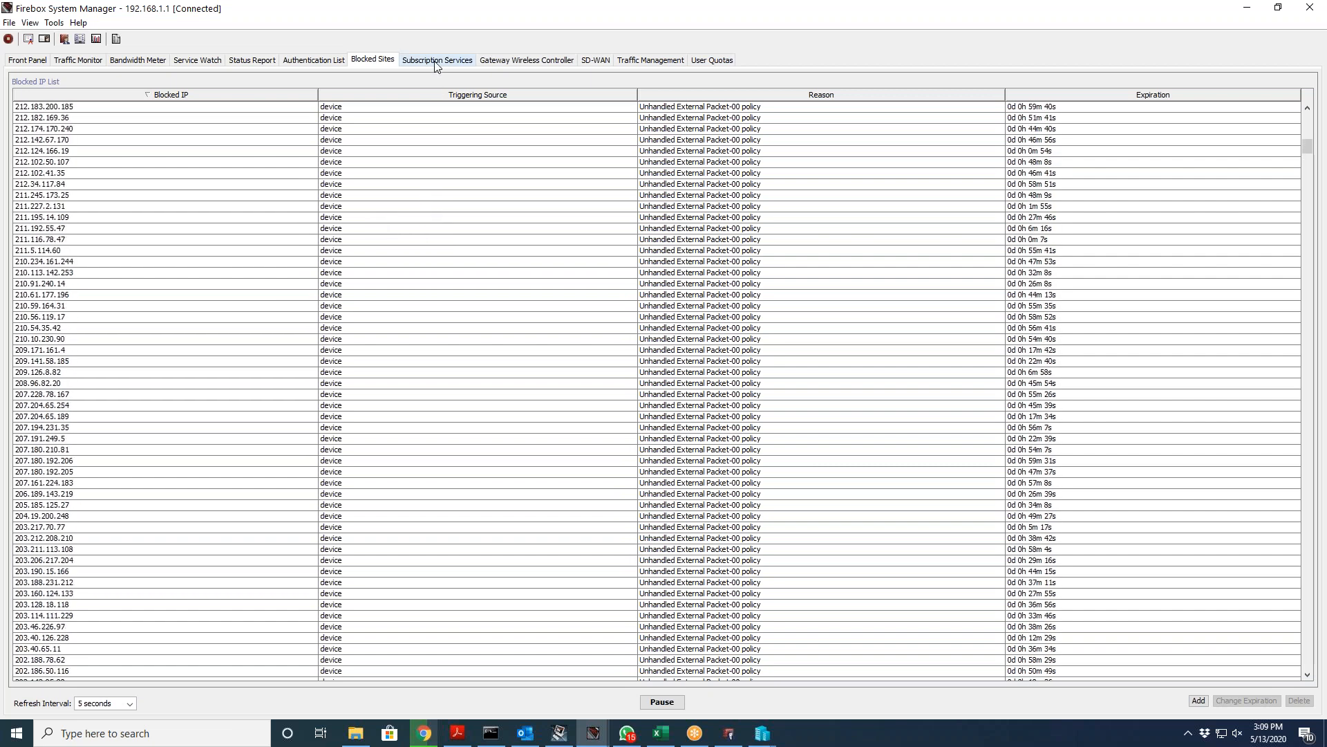
Step: Show Subscription Services statistics, scrolled down to APT Blocker, Botnet Detection and File Exceptions
left_click(436, 62)
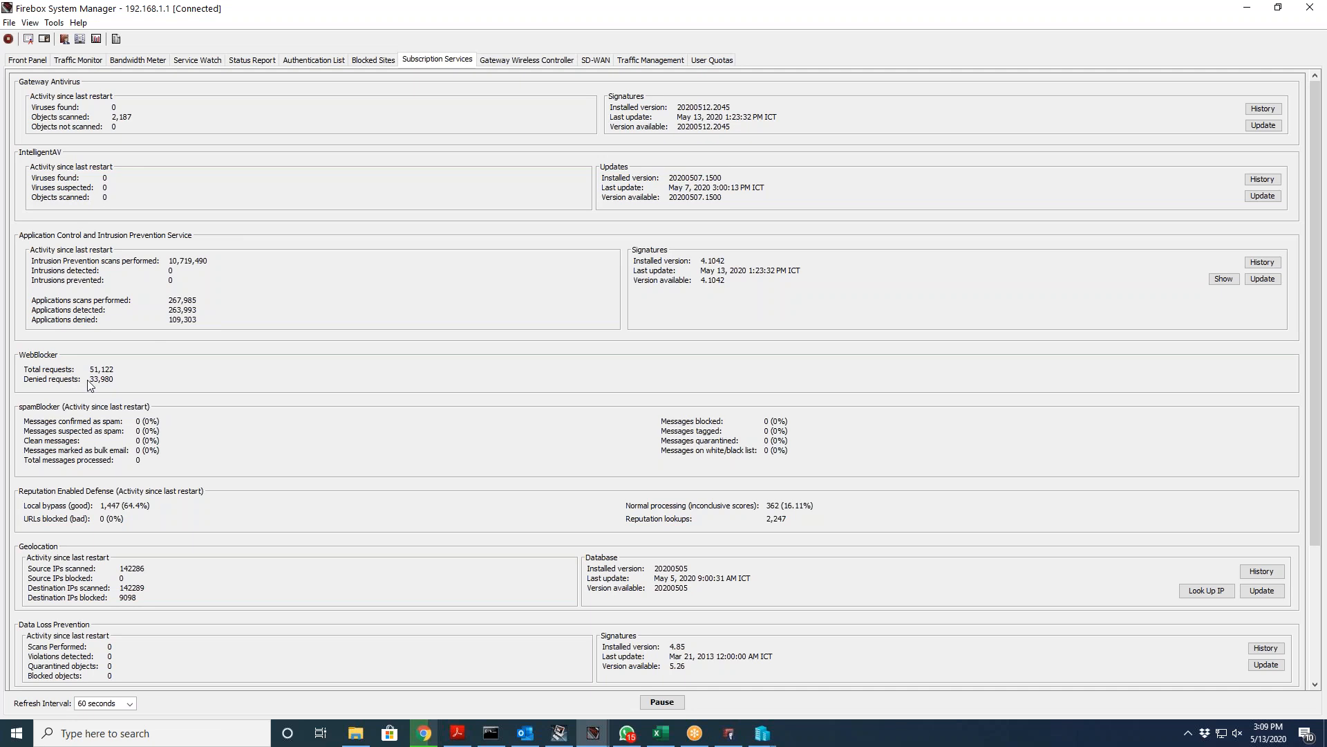
scroll(220, 384, "down", 3)
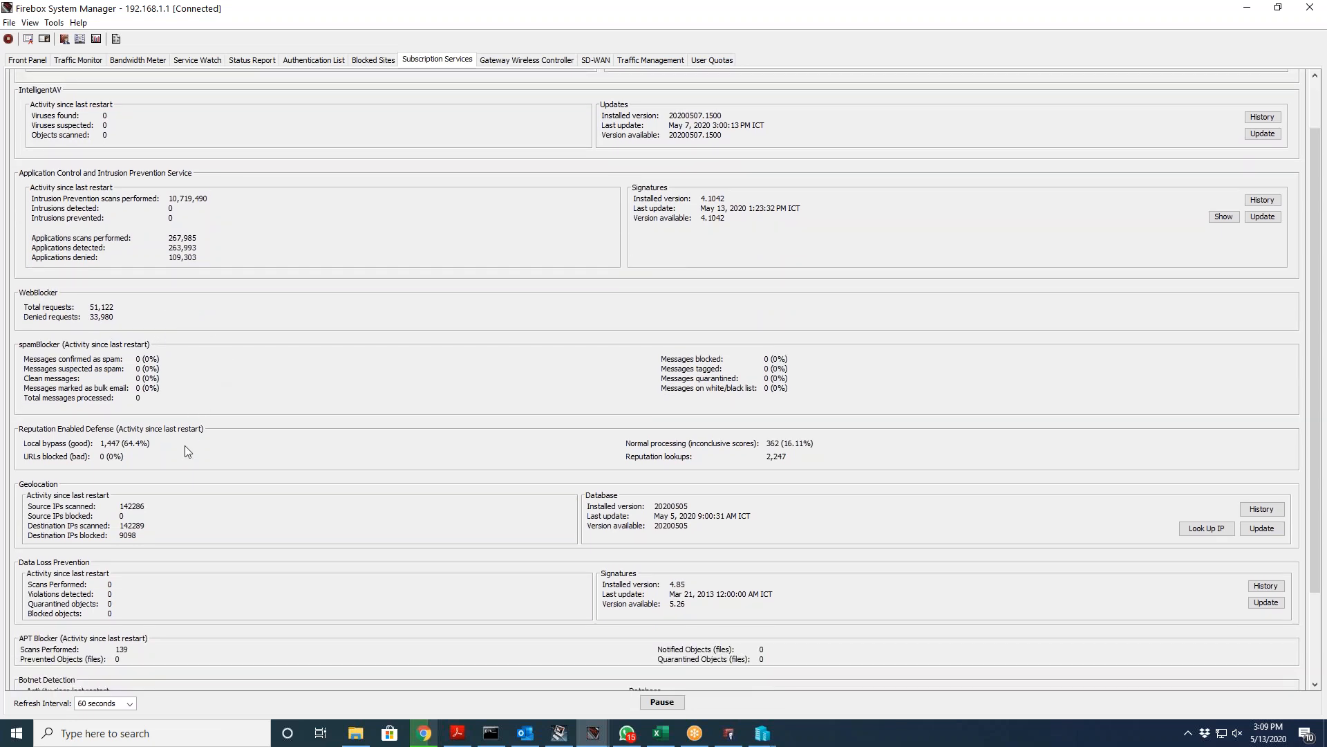
scroll(228, 424, "down", 3)
scroll(228, 424, "down", 1)
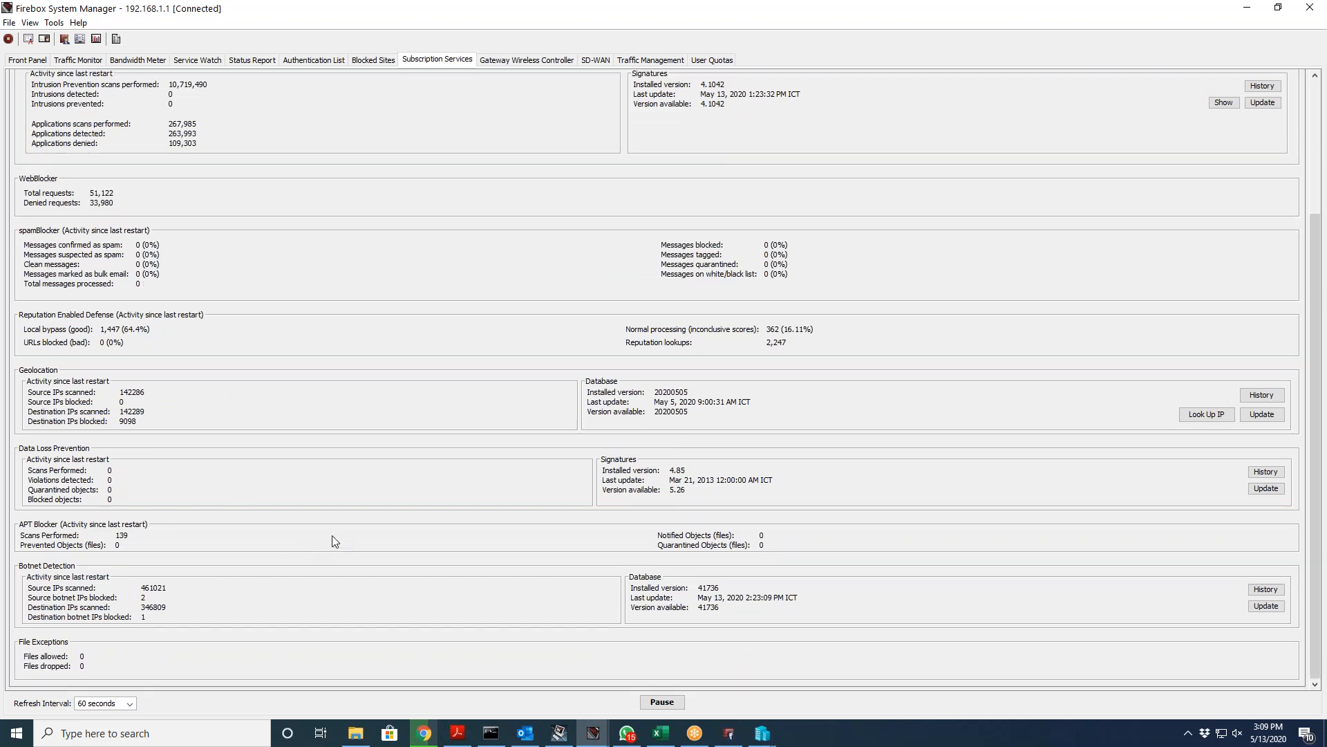
Step: Step through Gateway Wireless Controller and SD-WAN to the Traffic Management usage view
left_click(524, 61)
left_click(595, 61)
left_click(639, 61)
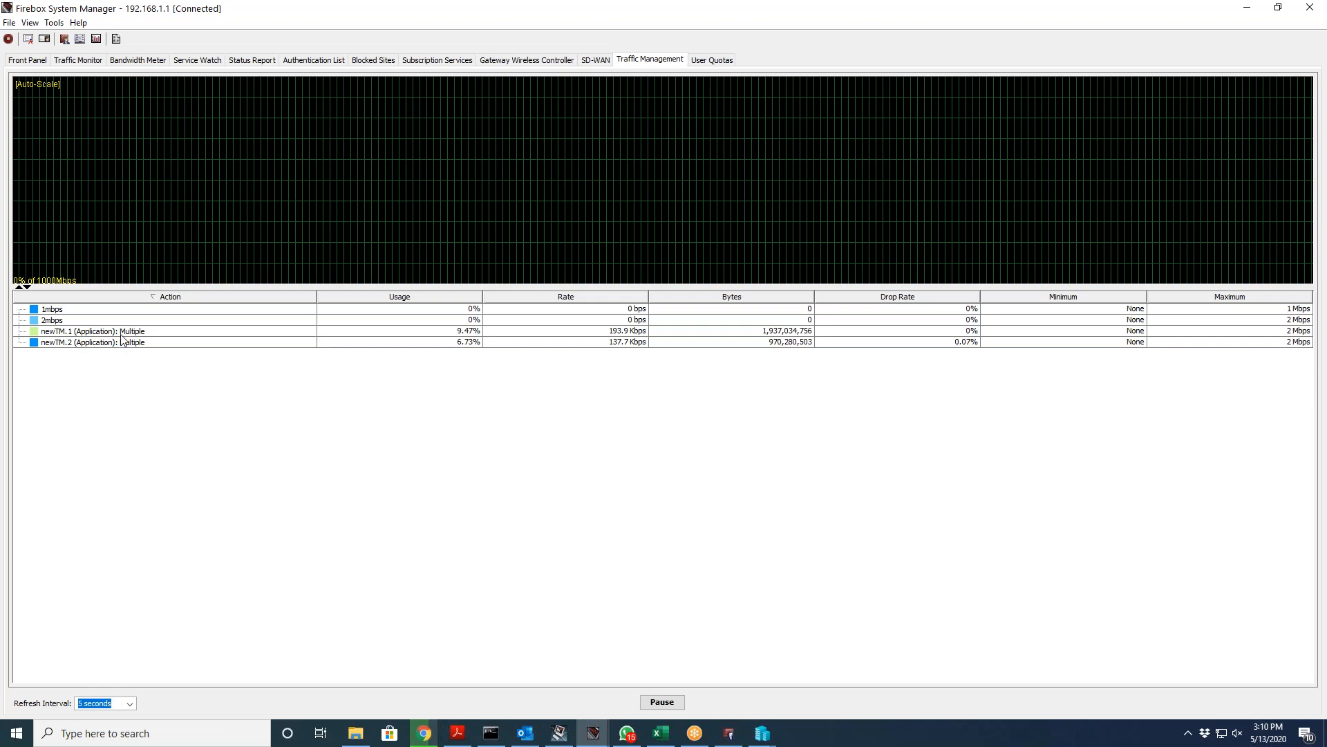
mouse_move(122, 330)
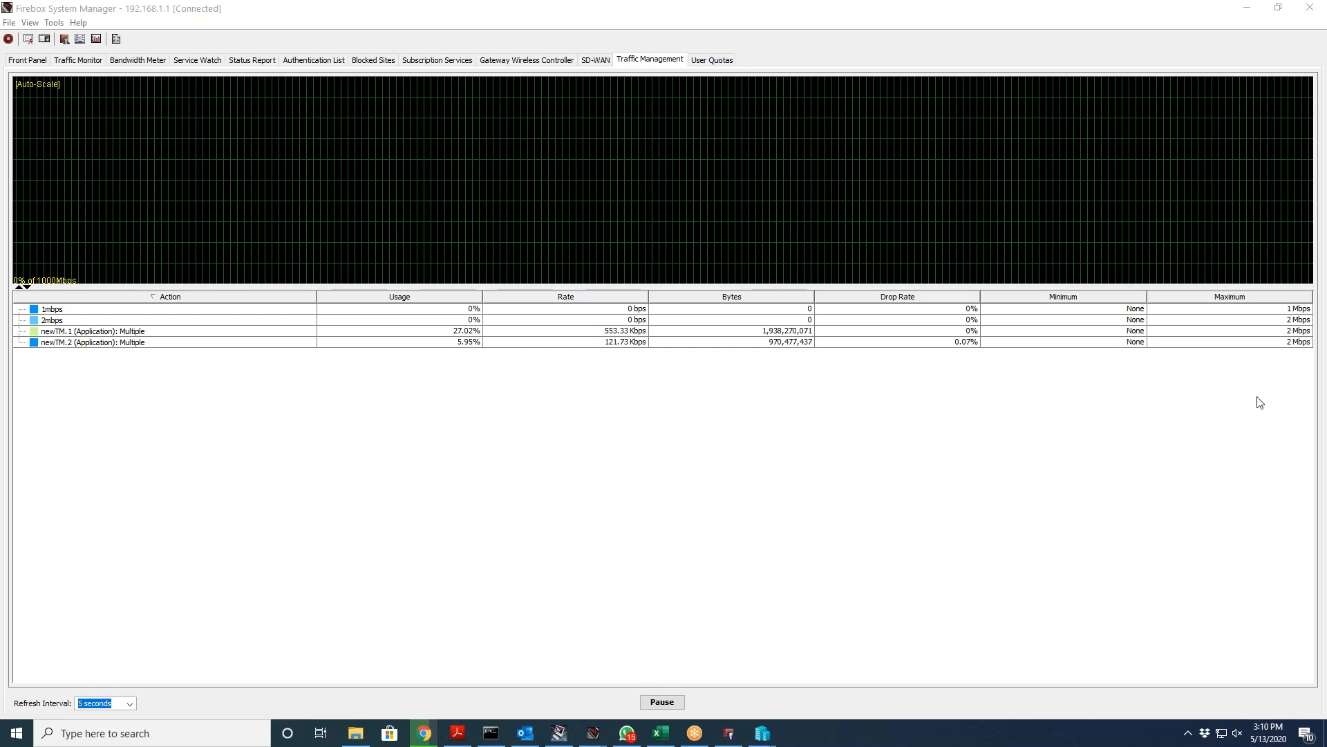
Step: Plot newTM.1 and newTM.2 traffic, then show the empty User Quotas table
left_click(1290, 333)
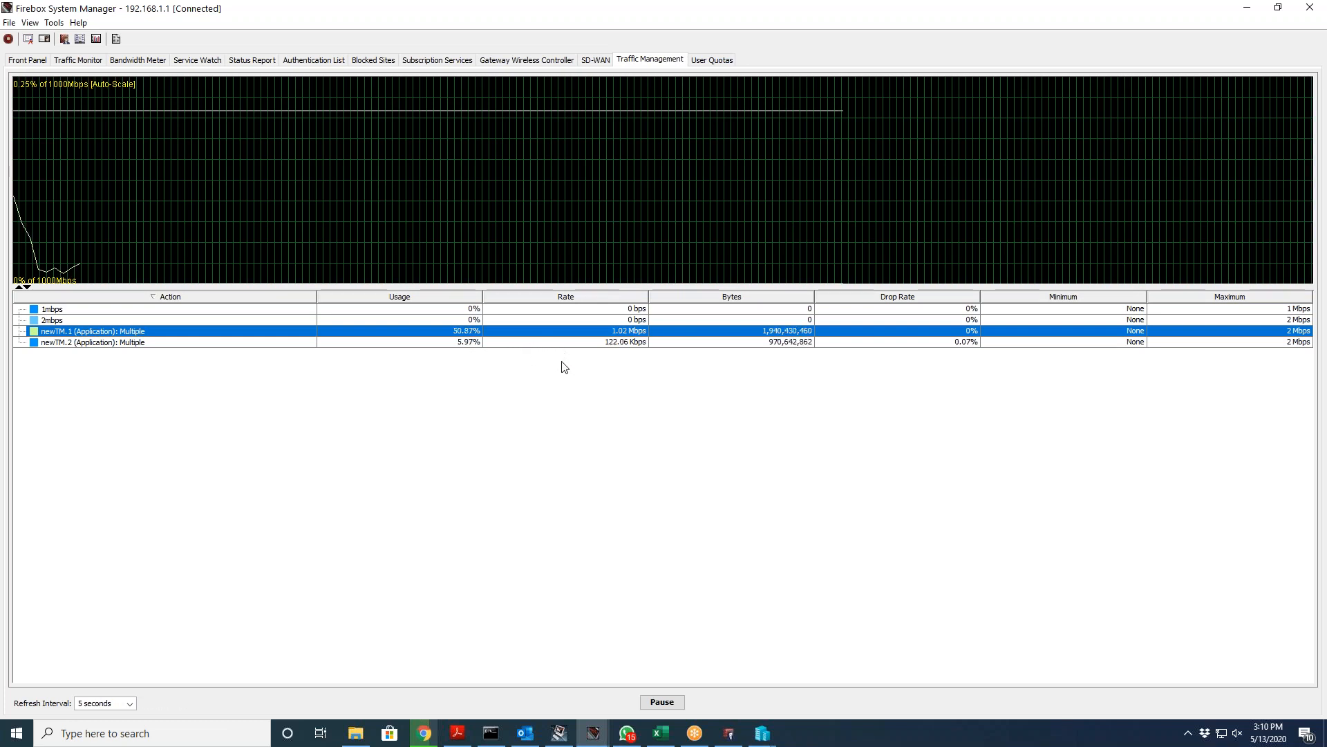
left_click(557, 342)
left_click(561, 334)
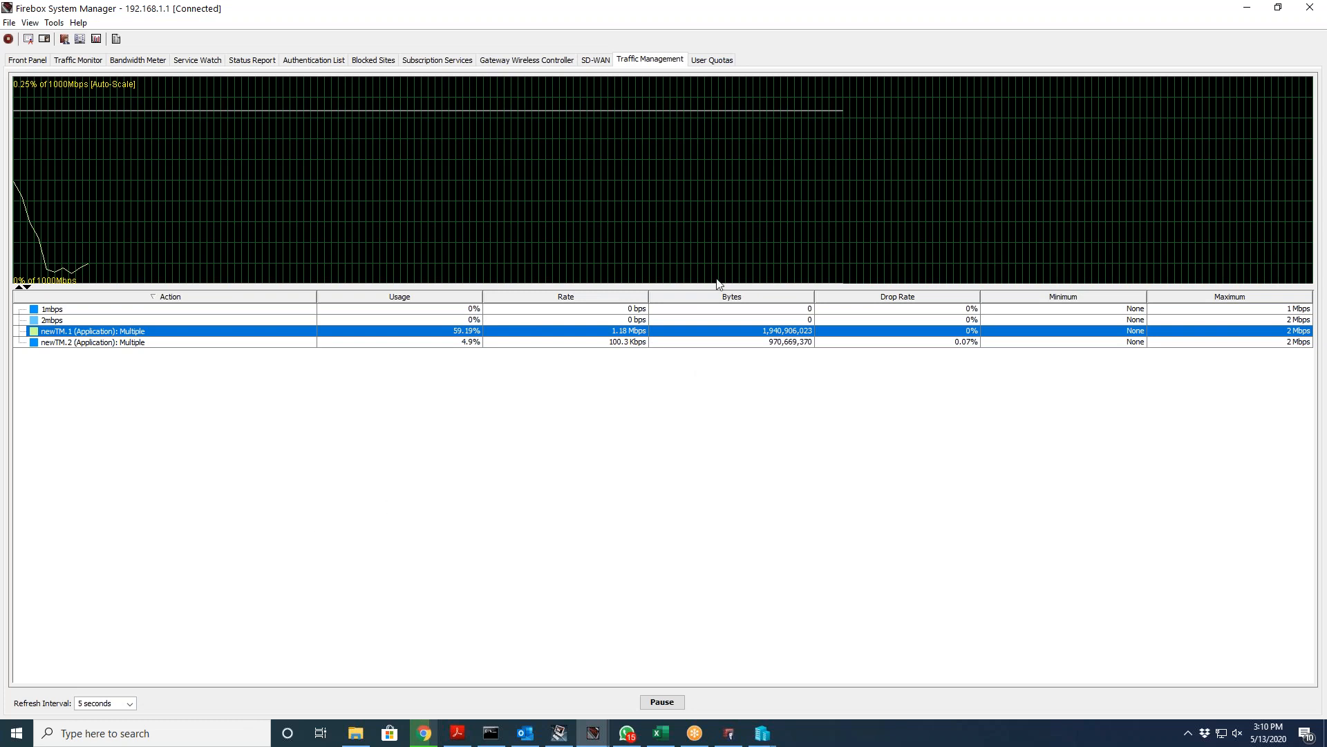
left_click(712, 60)
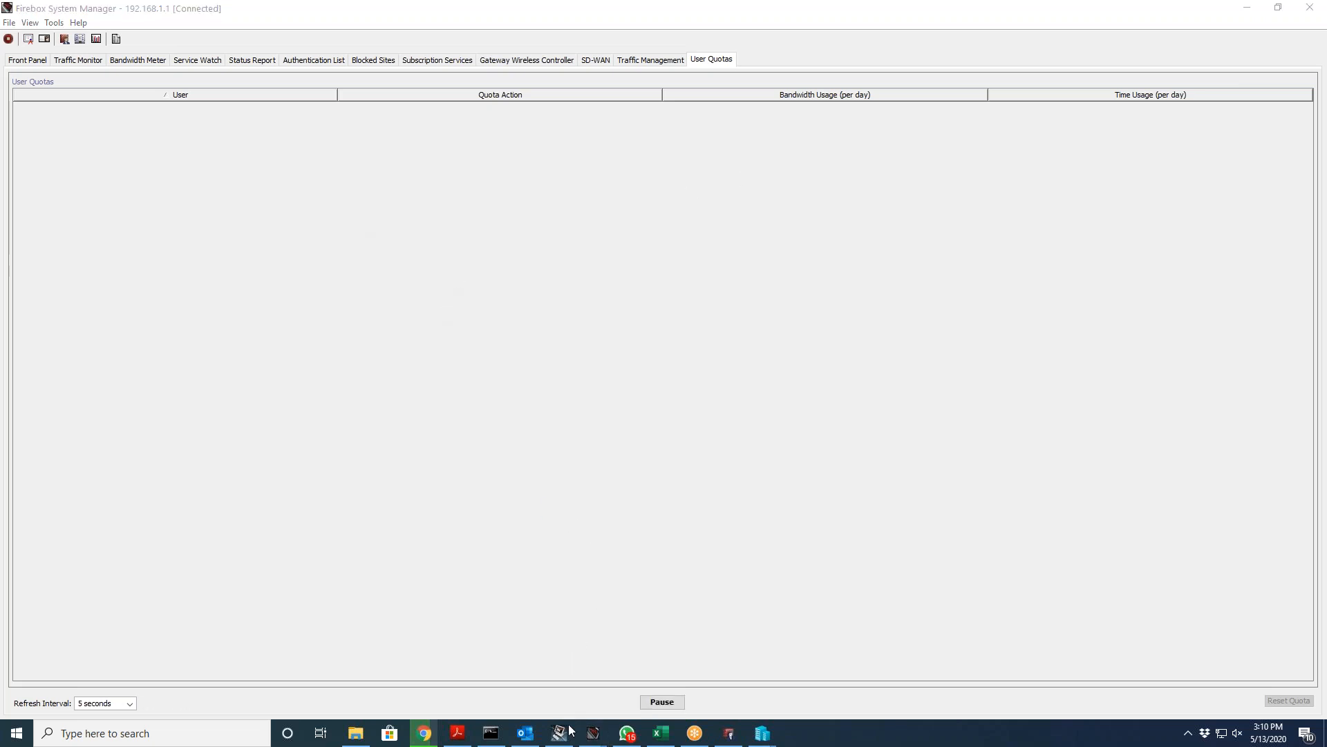
Step: Launch Policy Manager for the M440-WG-POC device from WatchGuard System Manager
left_click(427, 735)
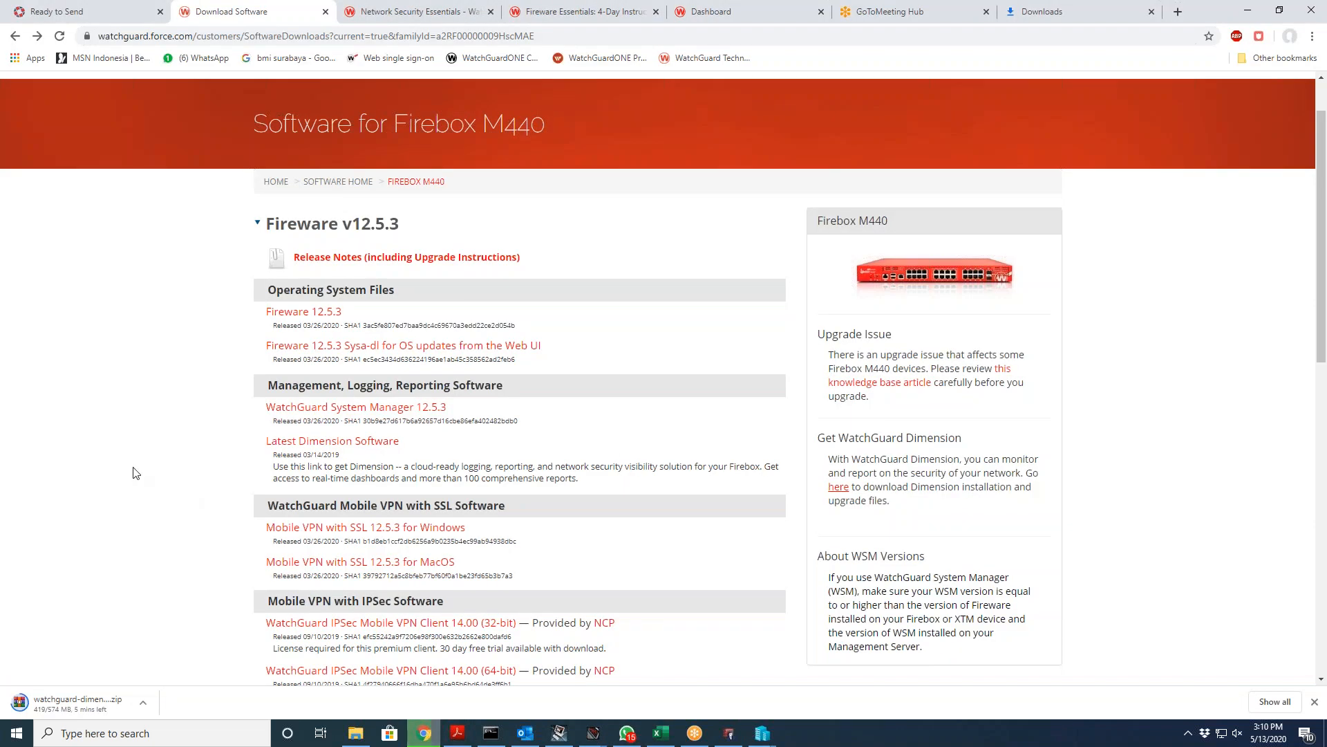
left_click(560, 734)
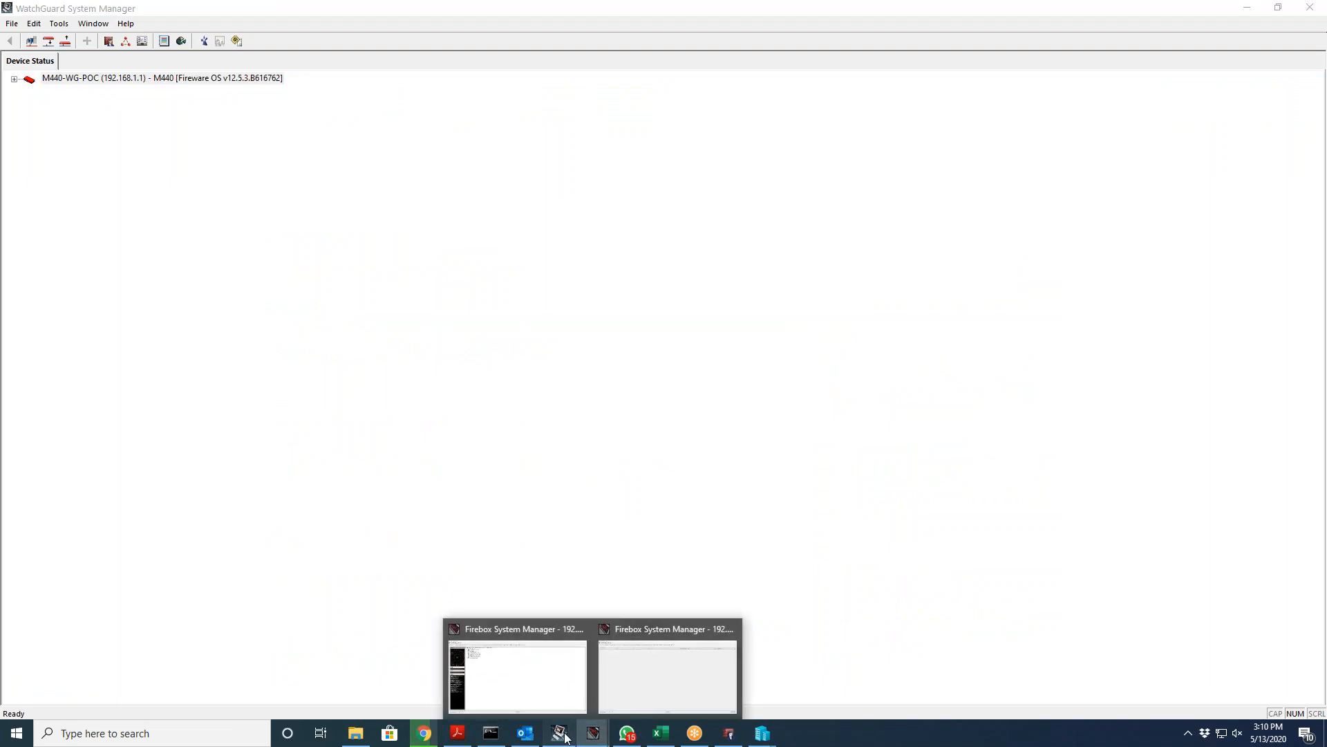
right_click(242, 81)
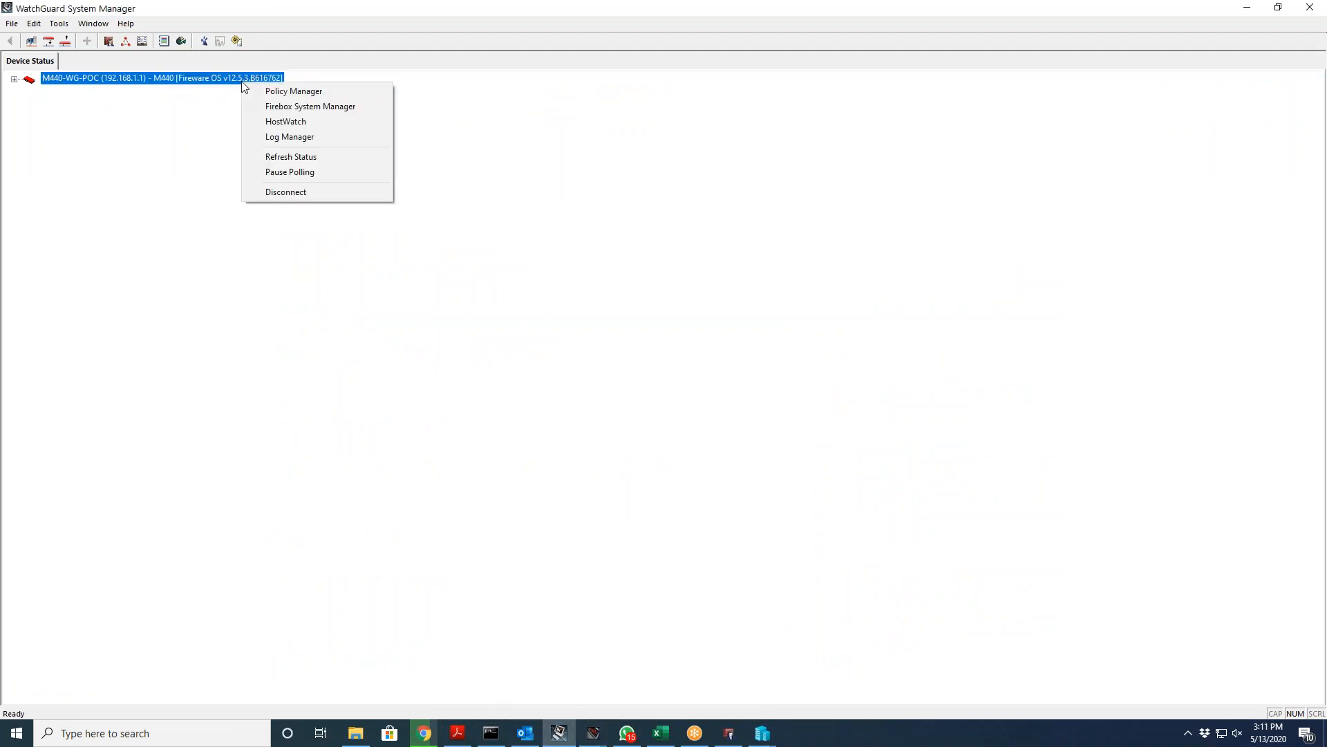
left_click(263, 92)
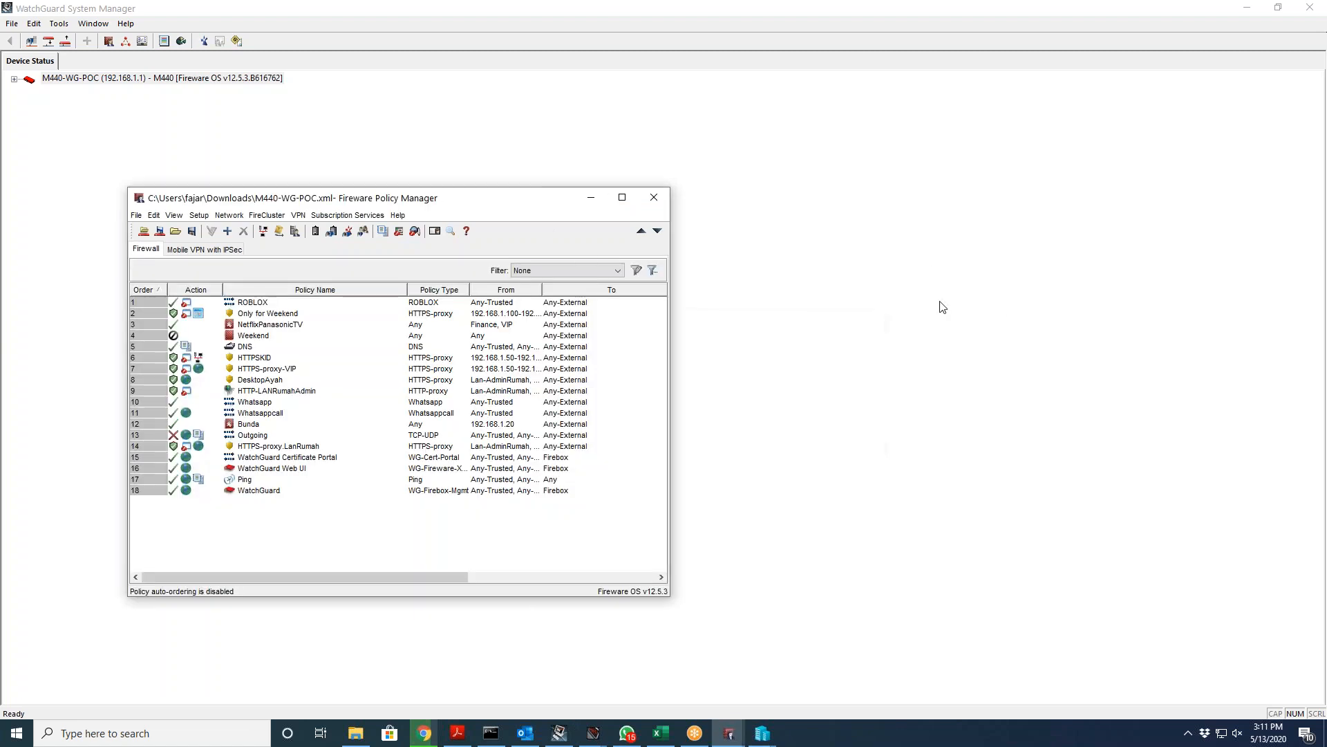
Step: Maximize Policy Manager and try Large Icons View, dismissing the manual-order error
double_click(484, 197)
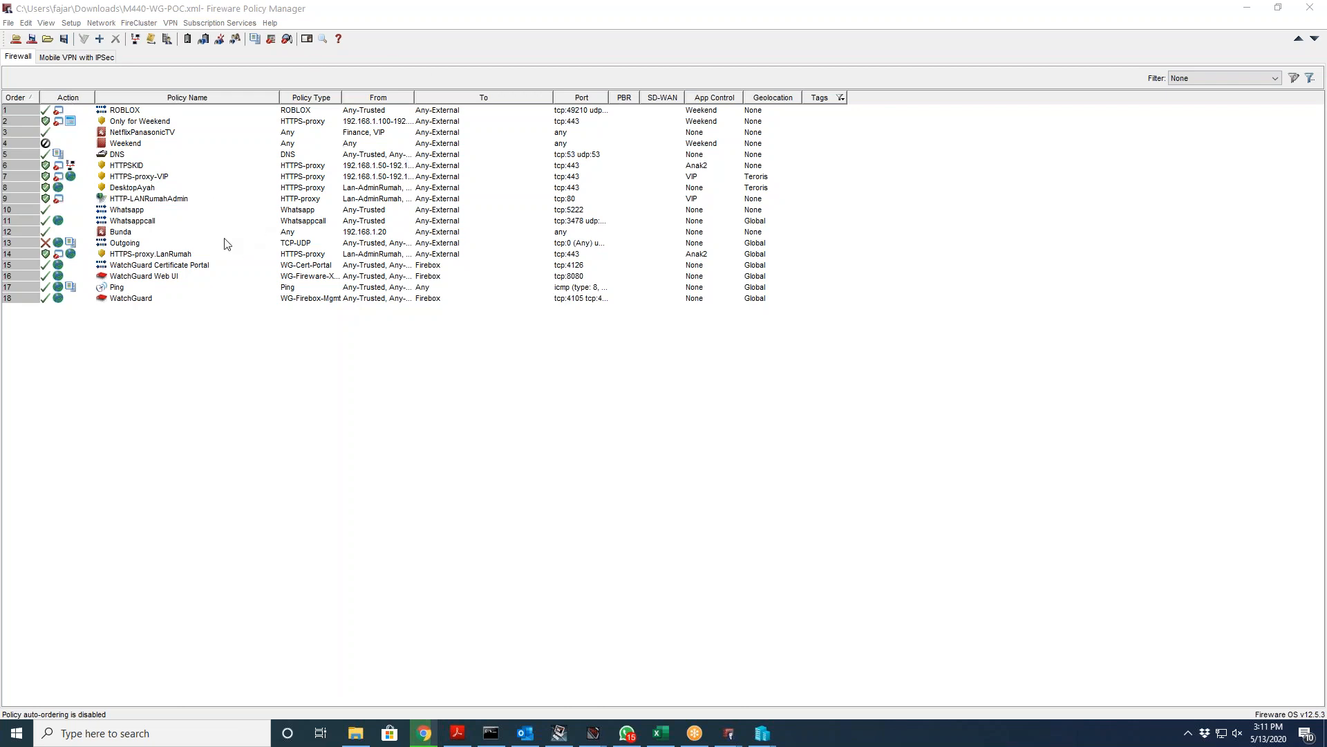
left_click(586, 355)
right_click(587, 354)
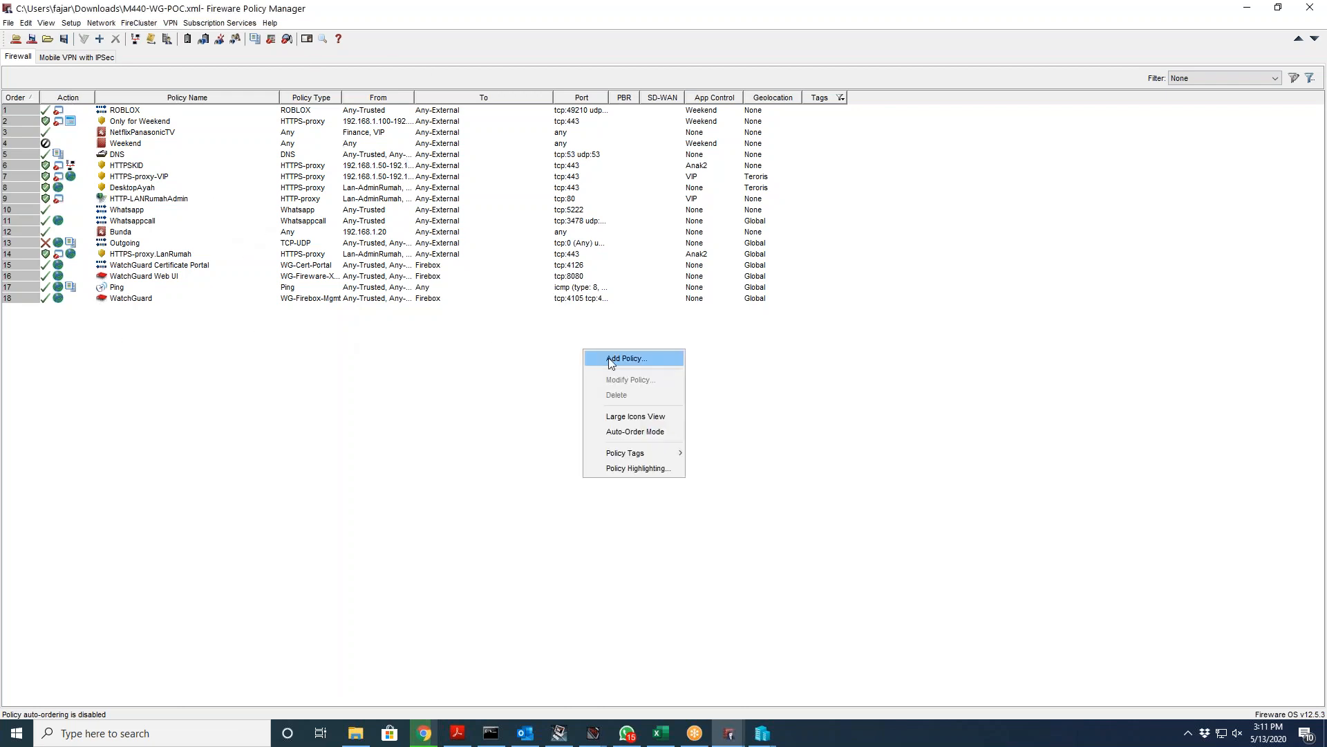
mouse_move(639, 451)
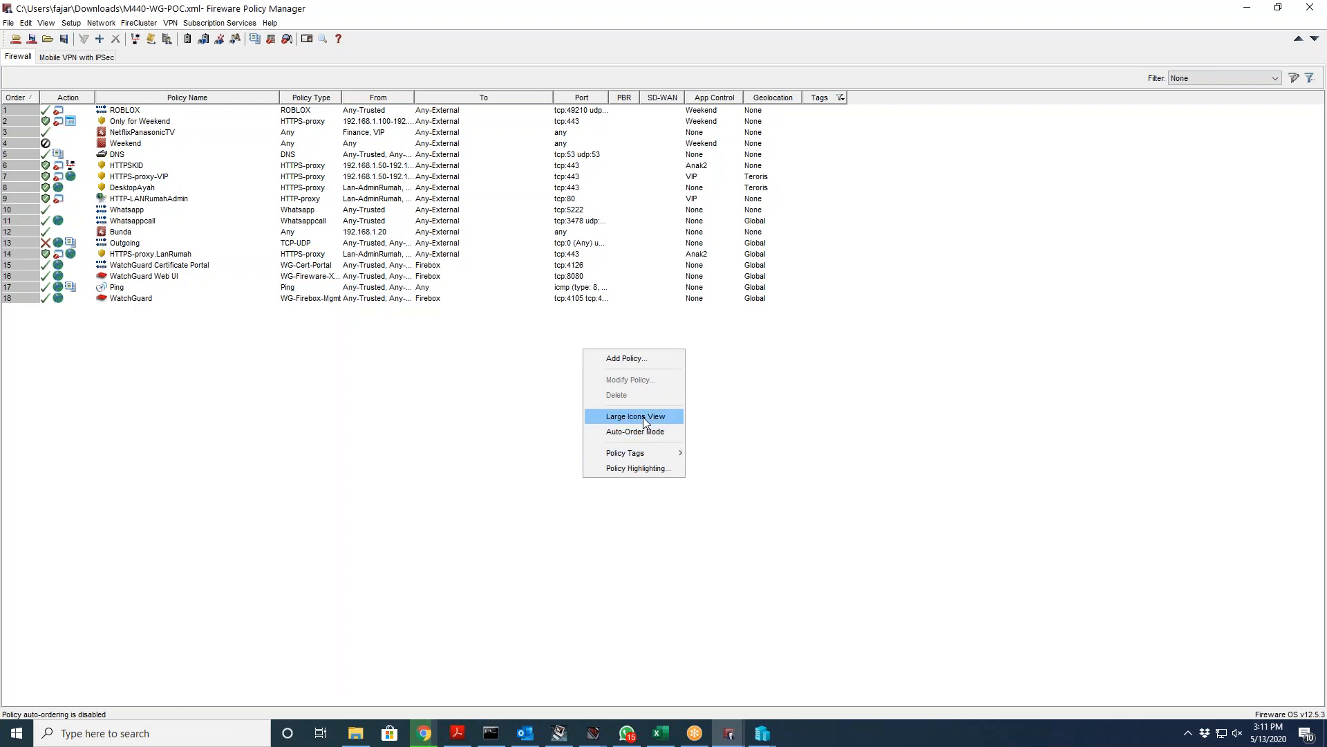
left_click(645, 419)
left_click(660, 379)
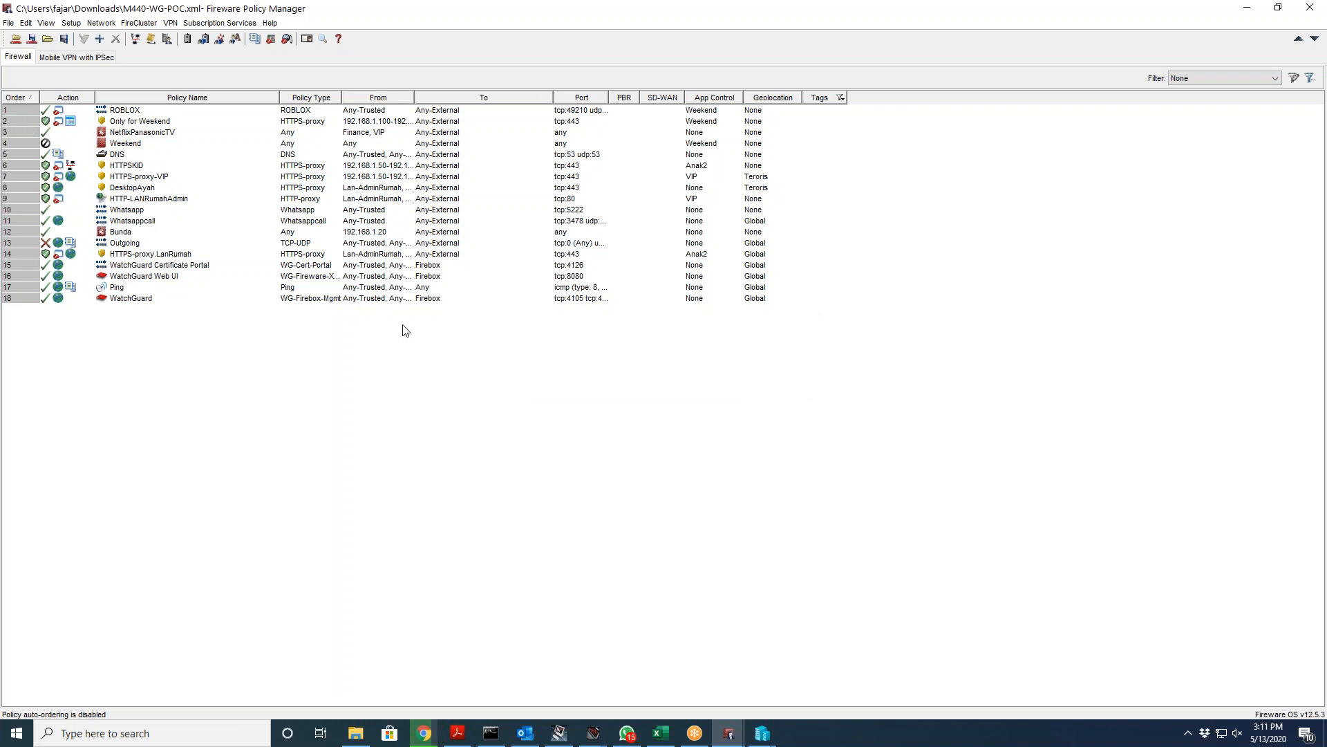
Step: Close the policy list's context menu and select the ROBLOX policy
right_click(429, 345)
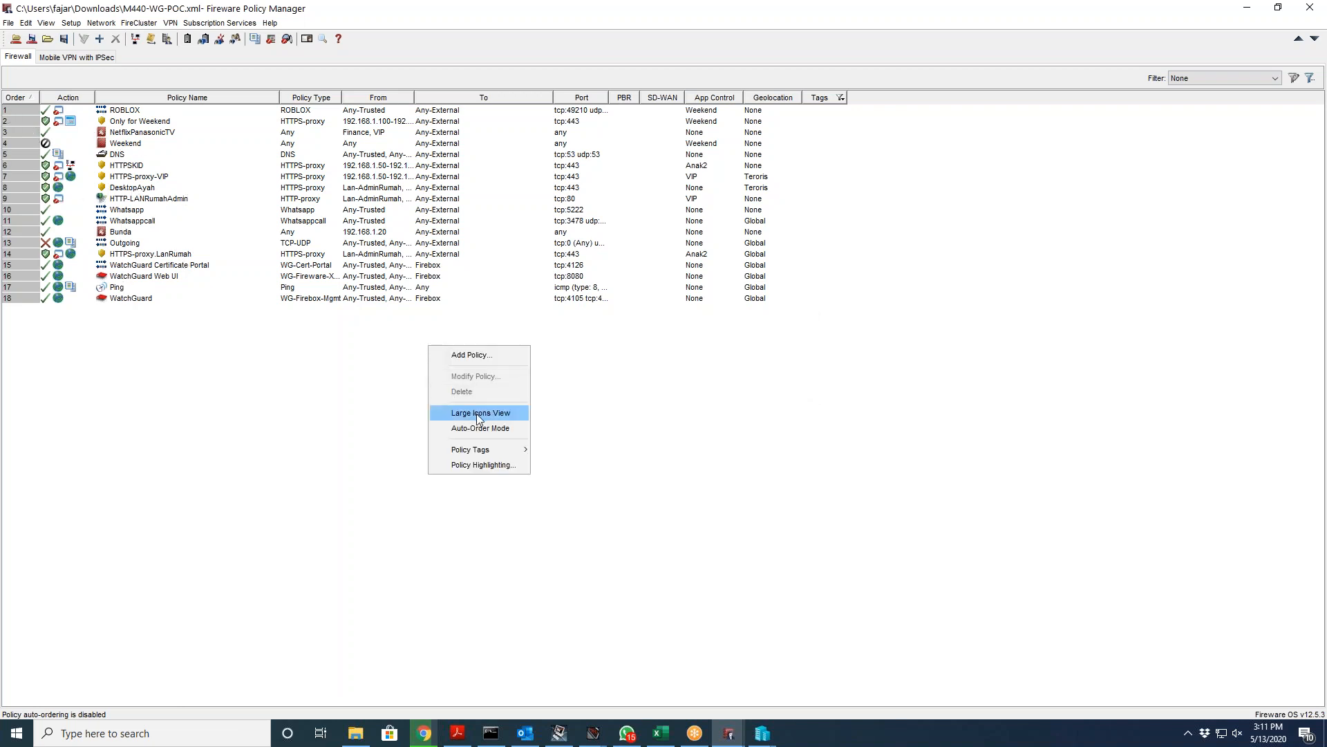
left_click(307, 375)
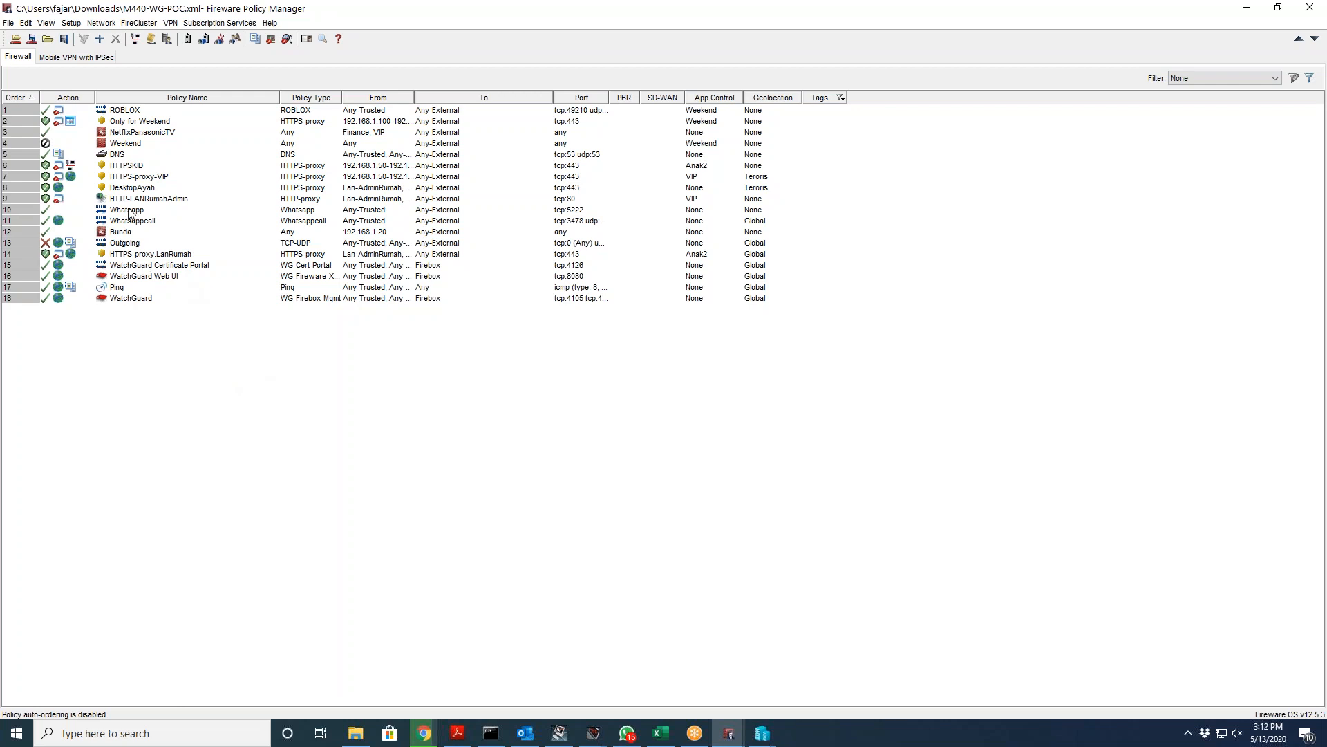
left_click(122, 112)
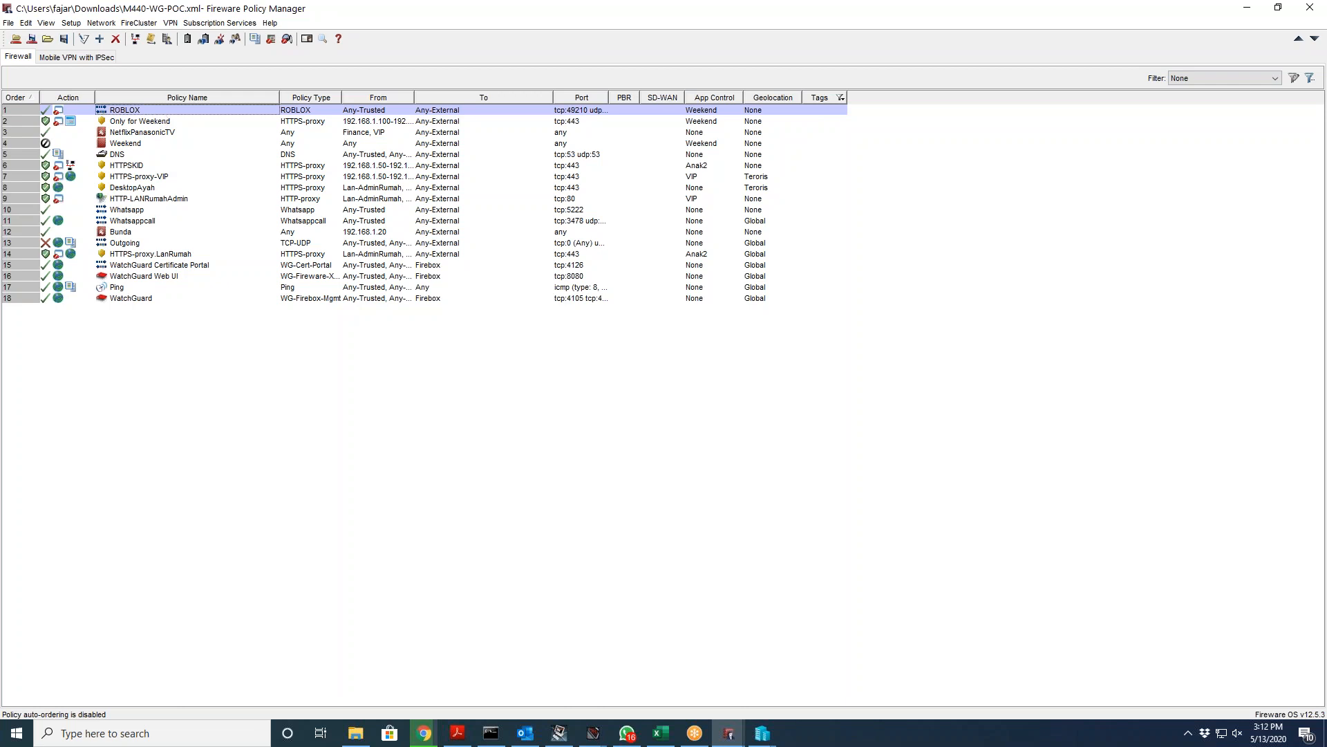
double_click(142, 110)
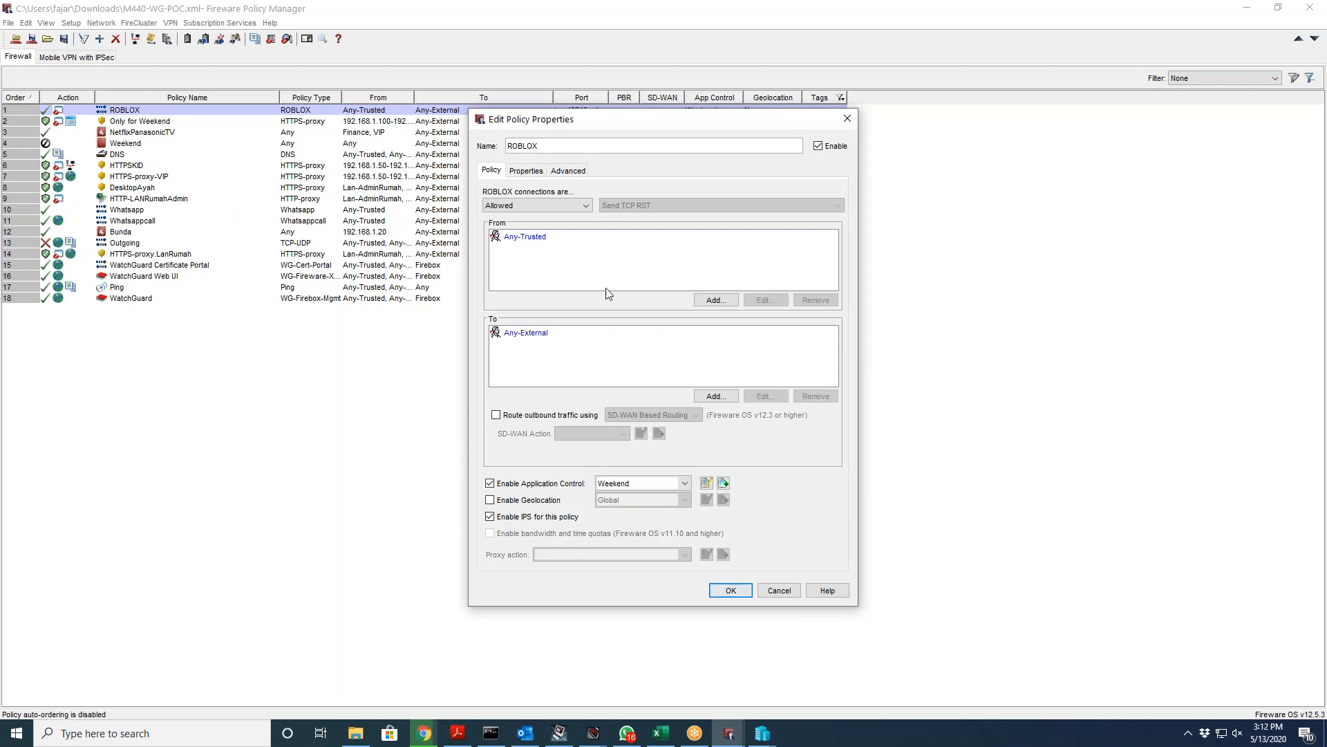
left_click_drag(648, 128, 830, 123)
left_click(726, 231)
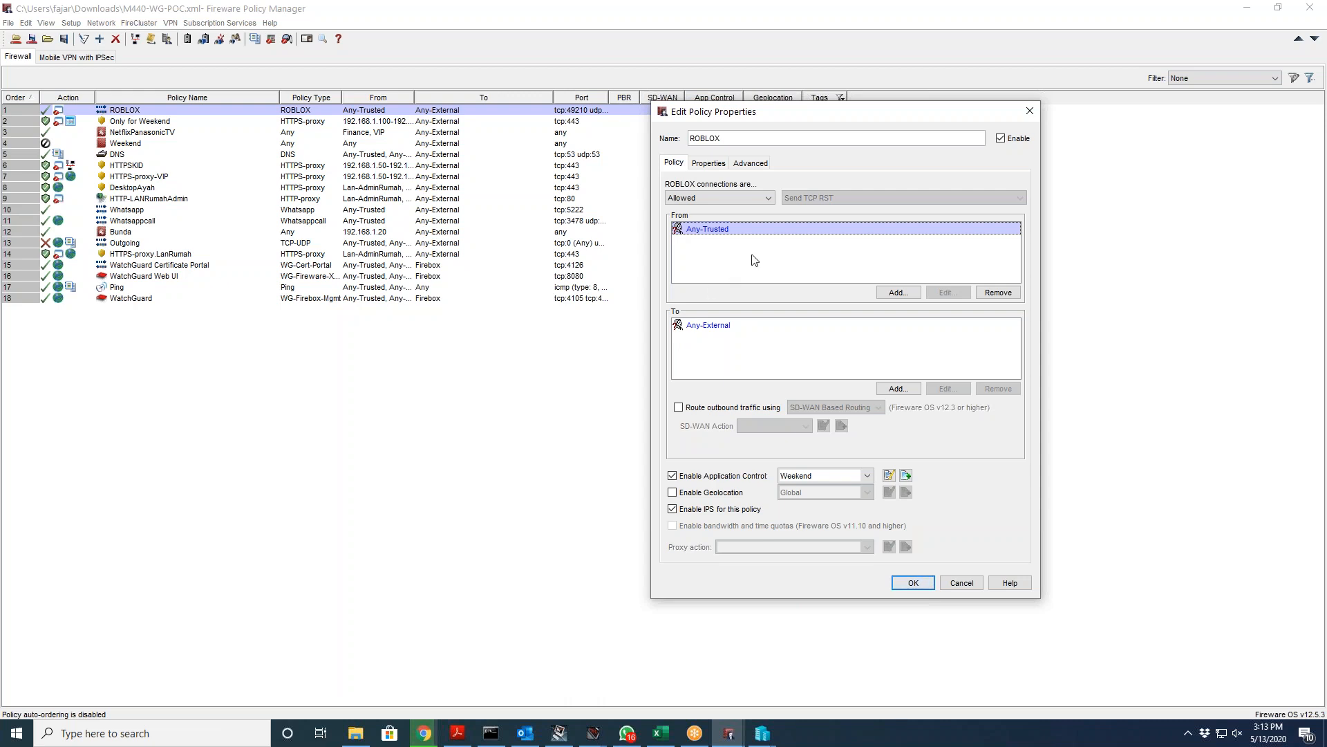
left_click(757, 339)
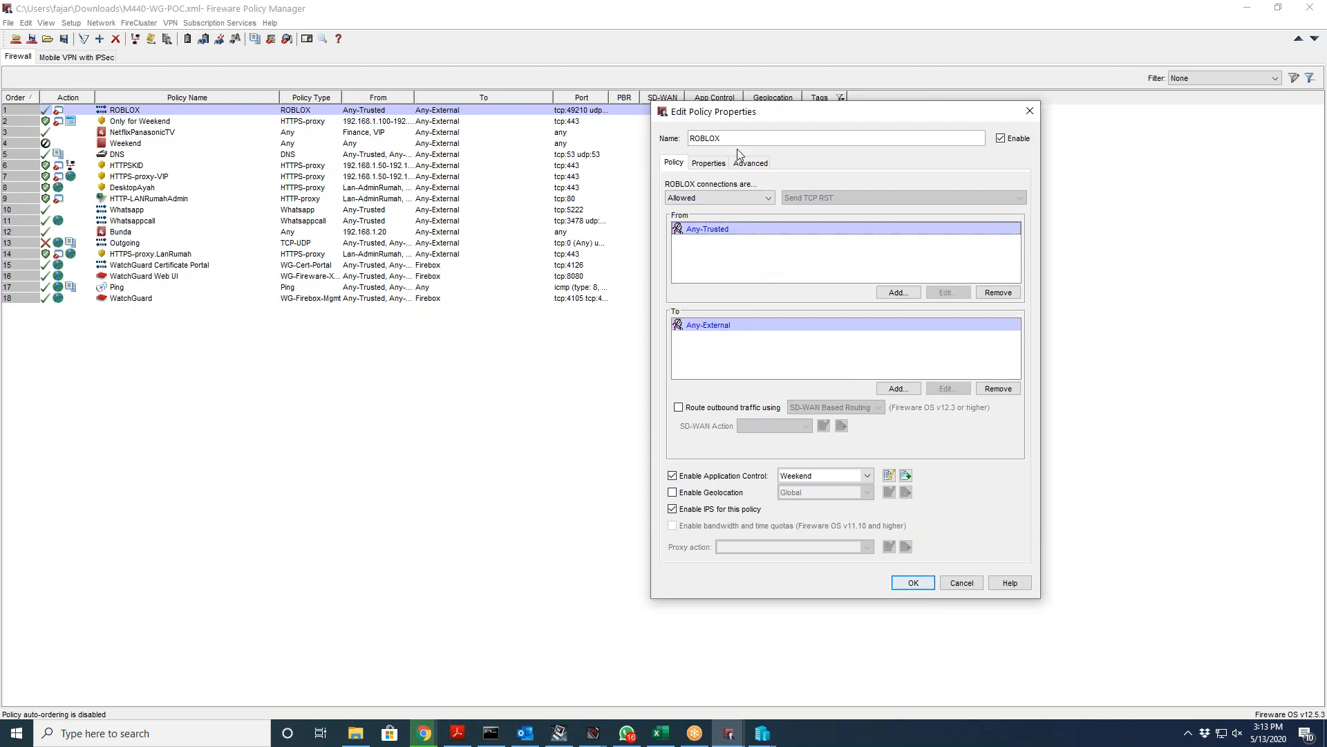
left_click(719, 166)
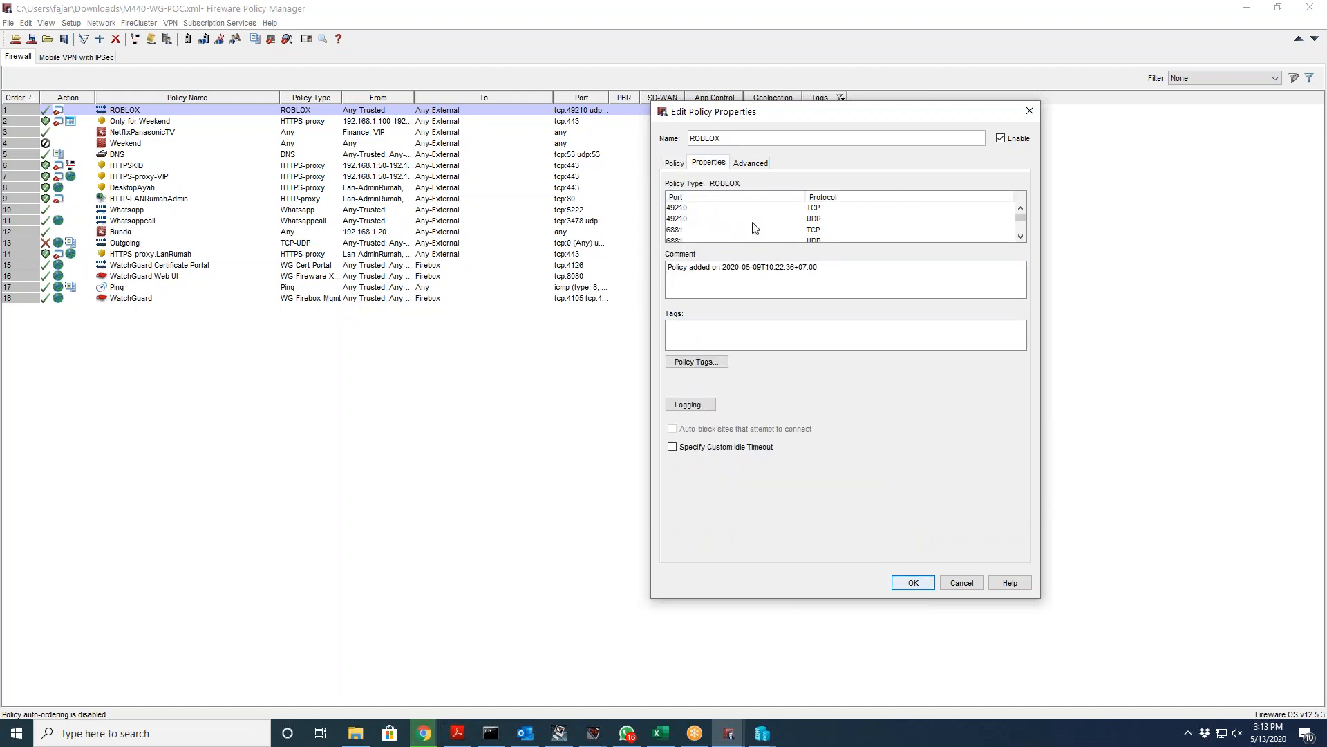
scroll(700, 221, "down", 1)
scroll(700, 221, "down", 1)
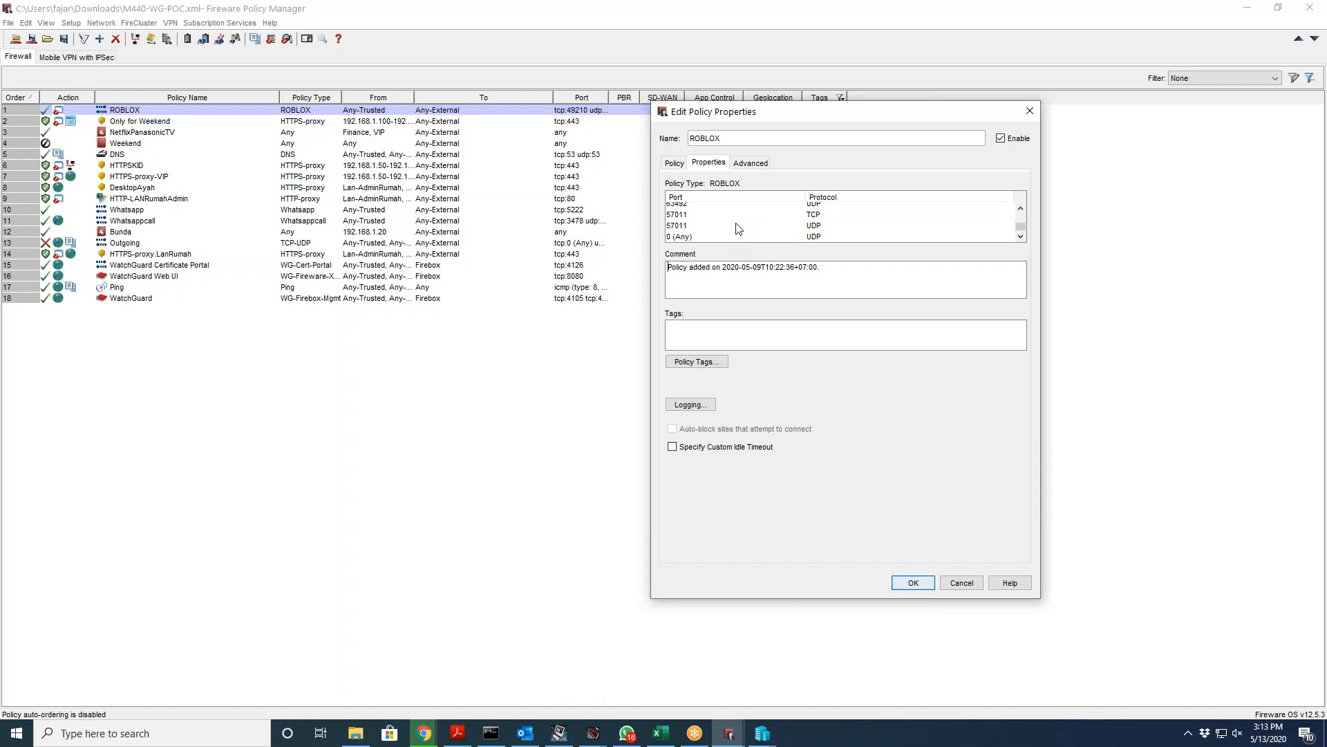
left_click(743, 164)
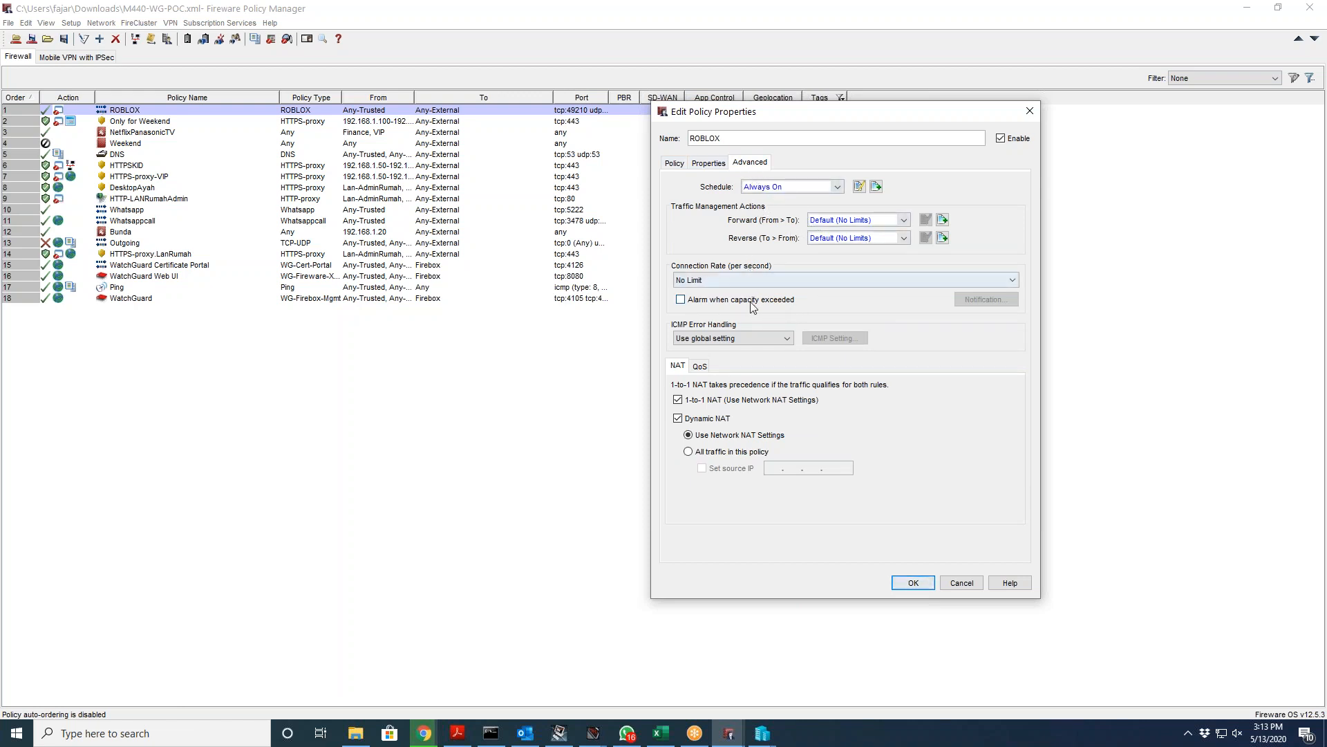
left_click(677, 164)
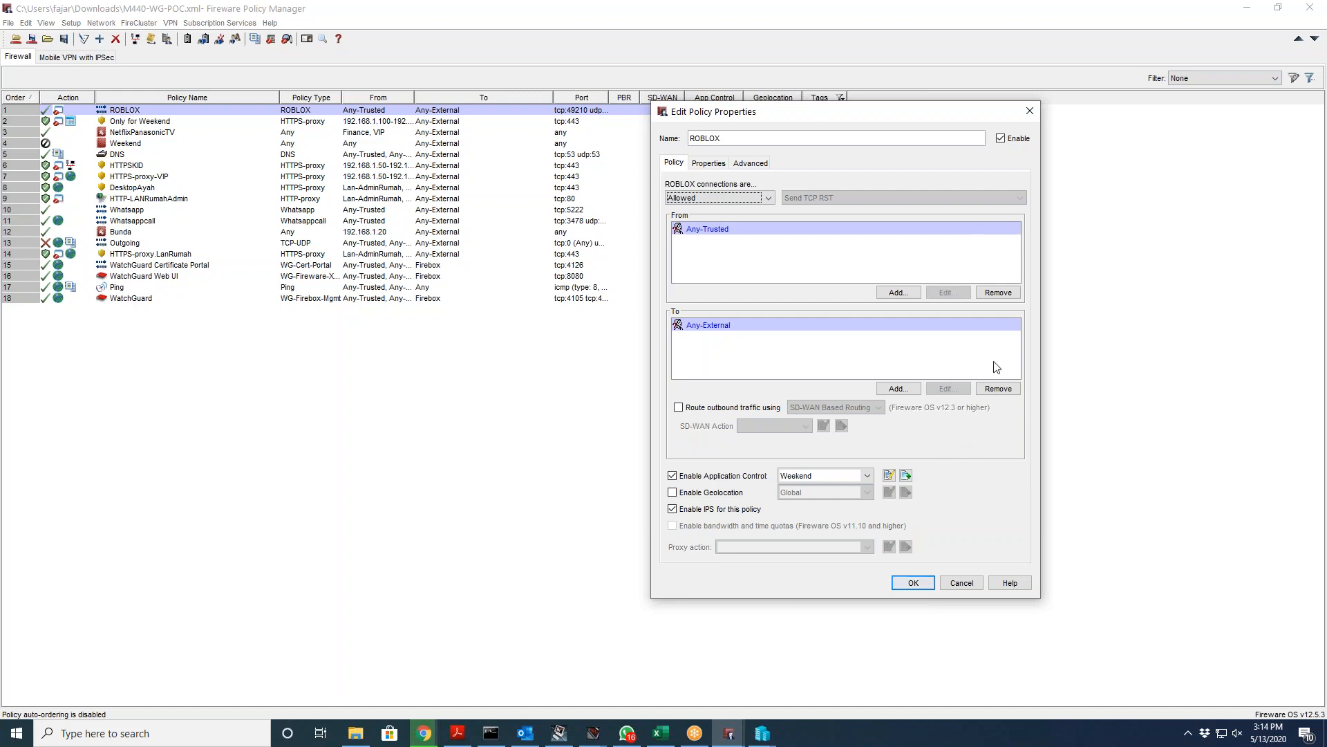
Step: Open the Weekend action's category actions, keeping newTM.2 for Network Protocols(1)
left_click(896, 473)
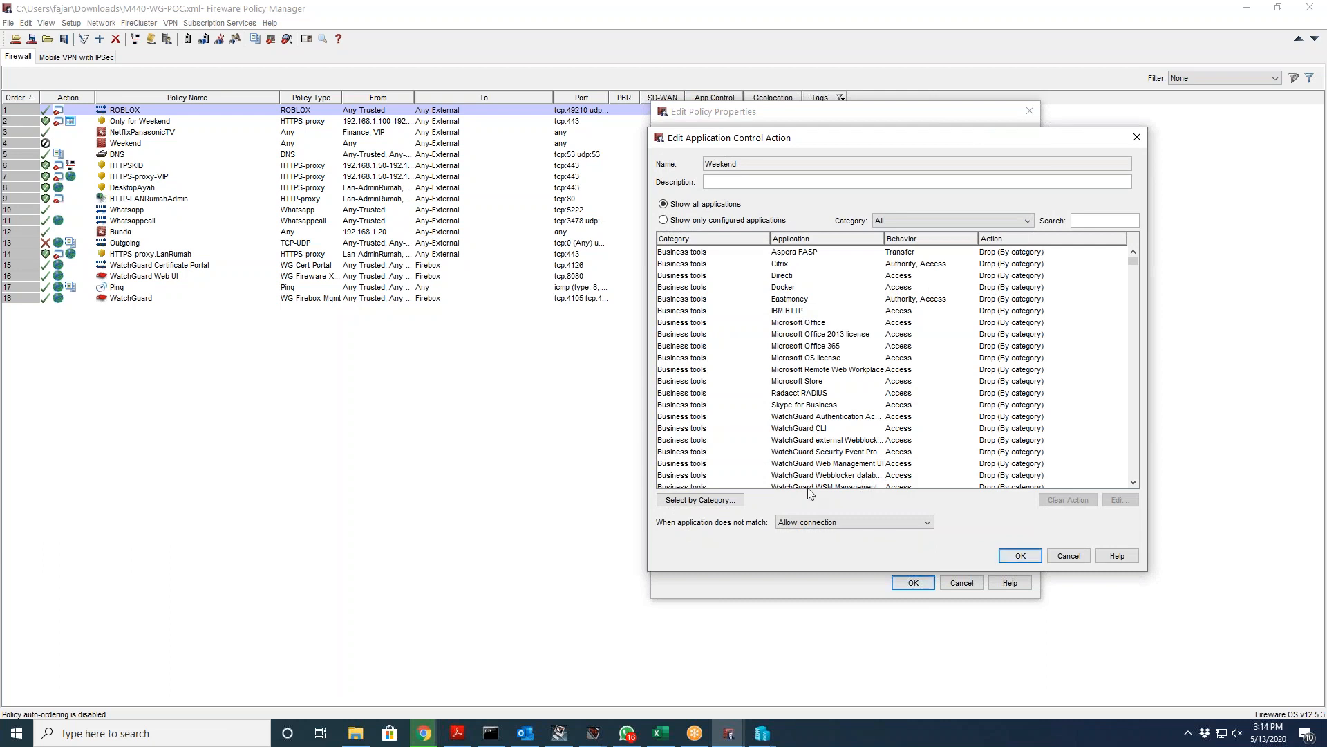
left_click(740, 498)
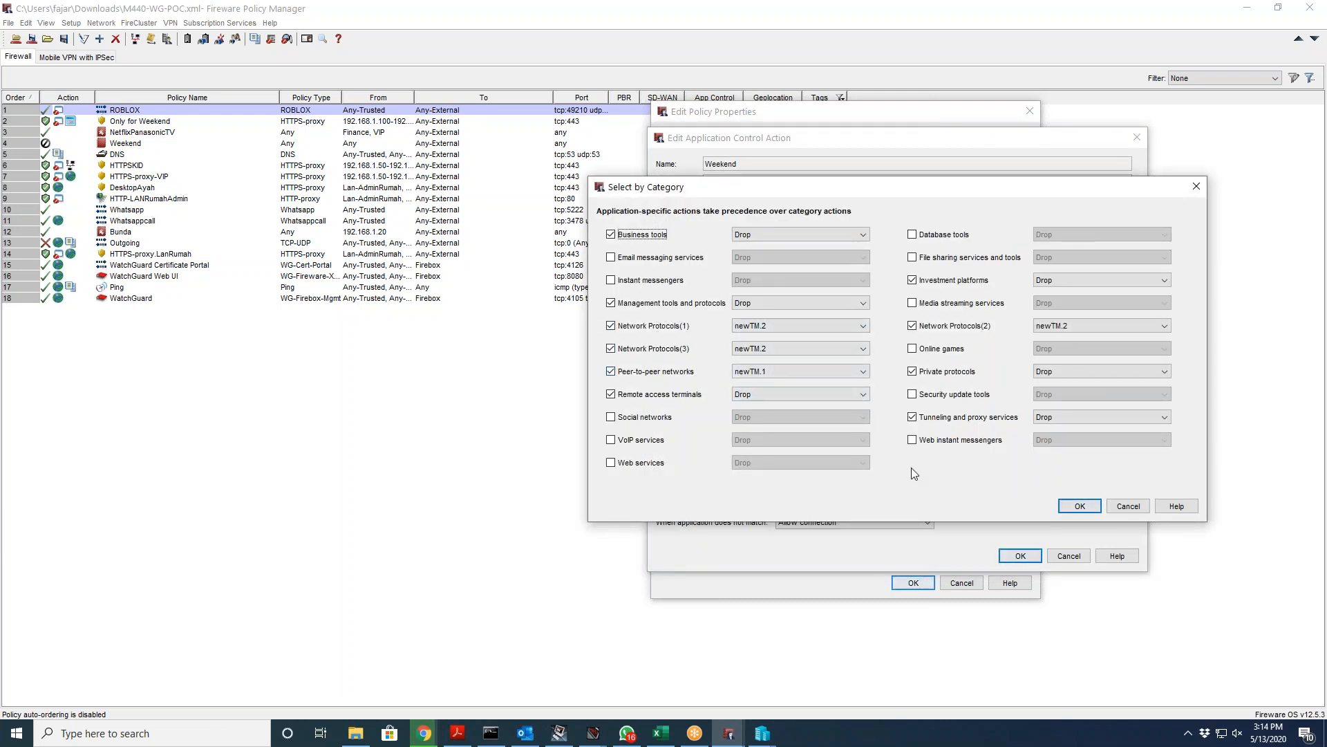
left_click_drag(880, 186, 681, 126)
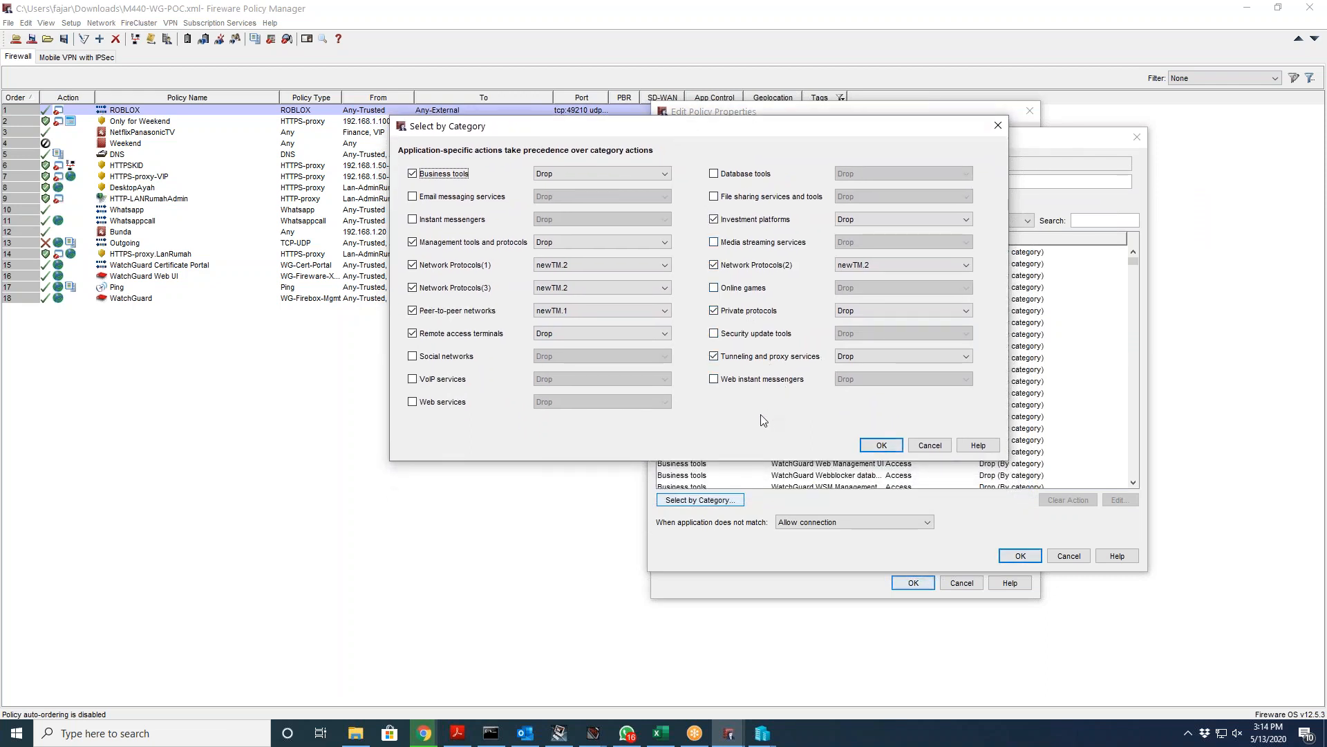
left_click(569, 264)
left_click(568, 264)
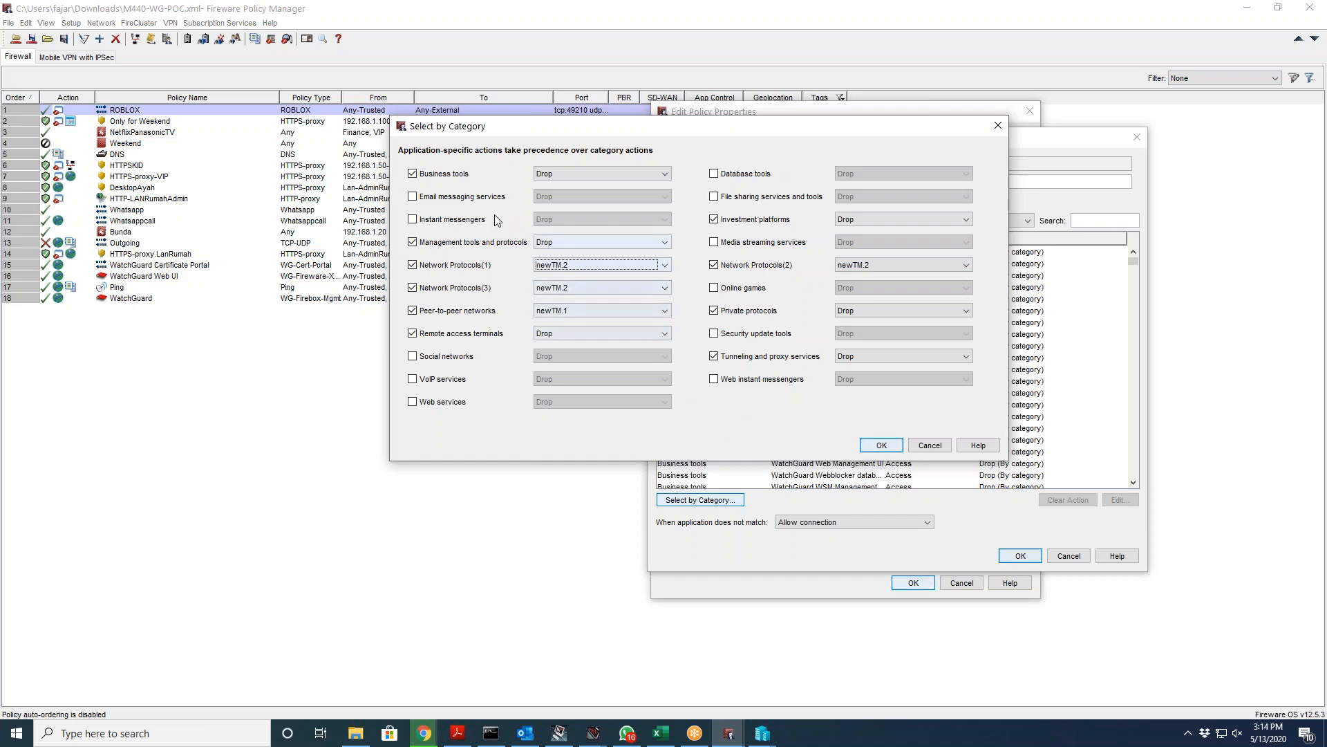
Step: Toggle the Instant messengers category on and off, leaving its action as Drop
left_click(465, 219)
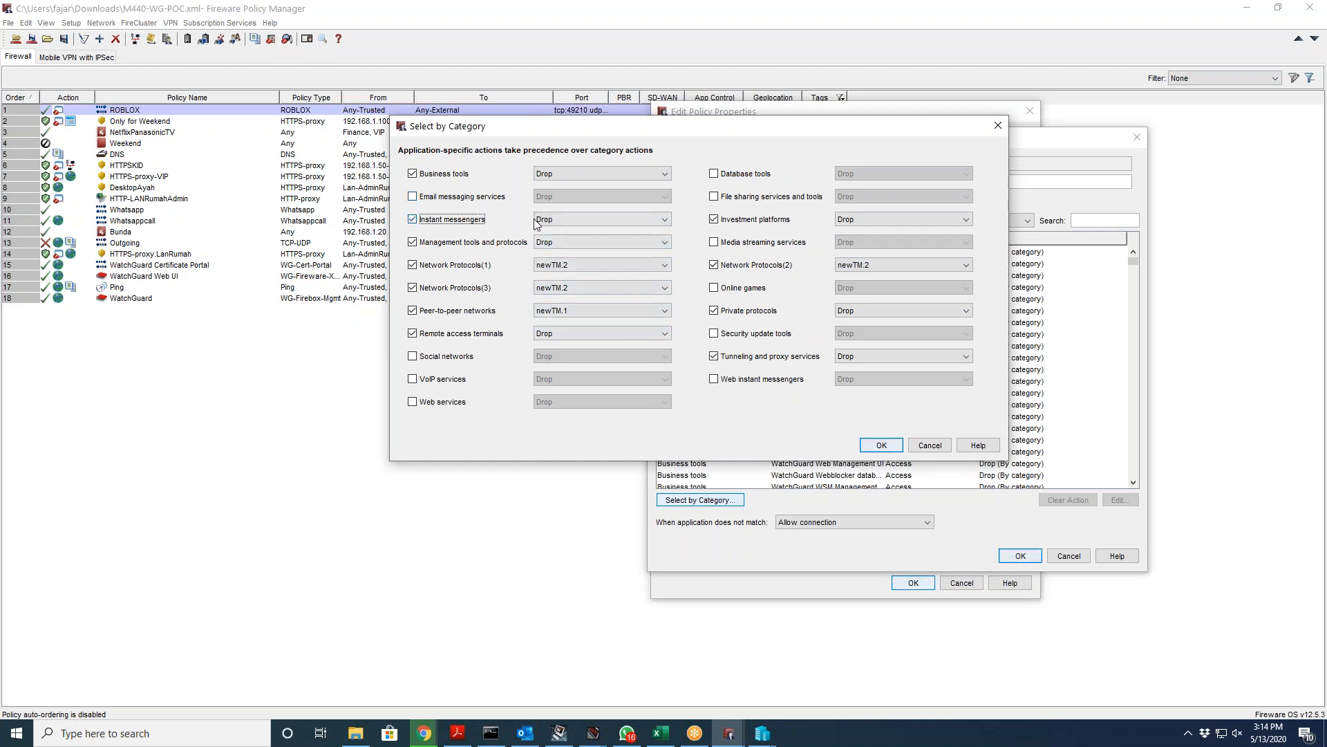
left_click(558, 219)
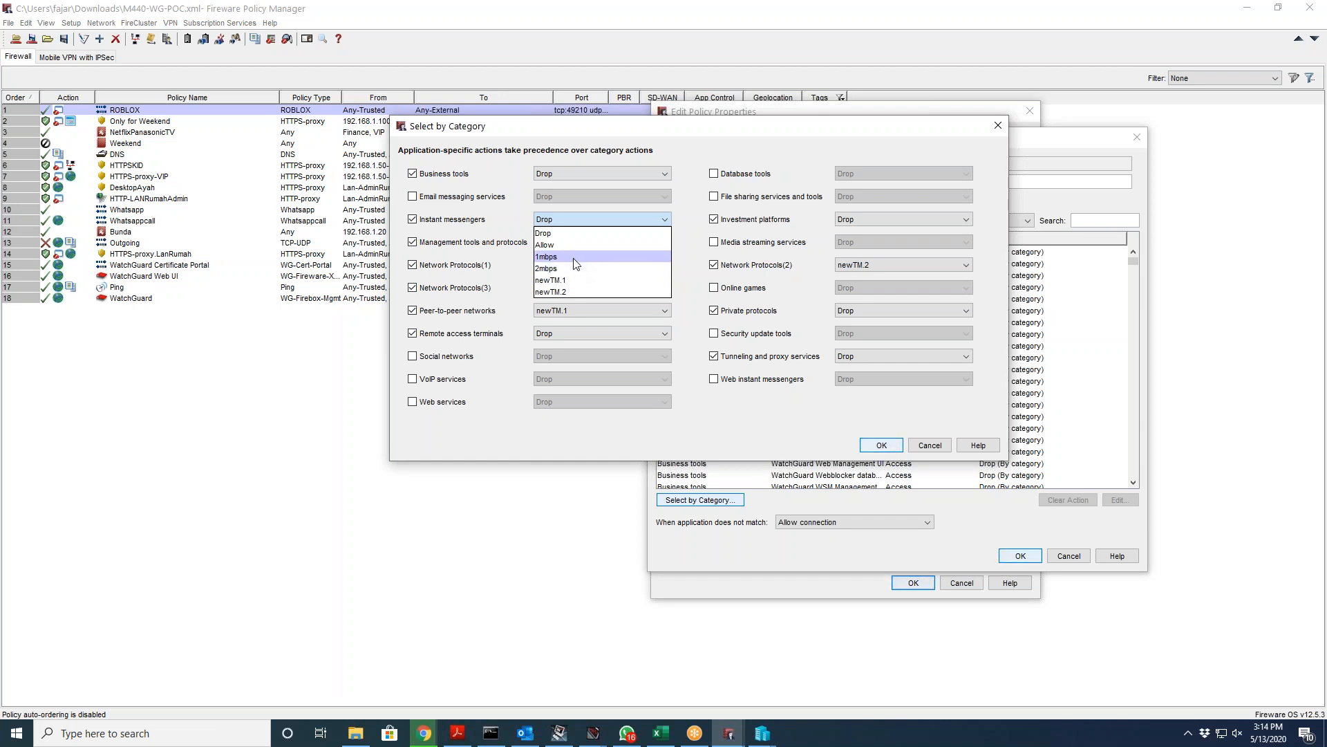
left_click(446, 224)
left_click(469, 221)
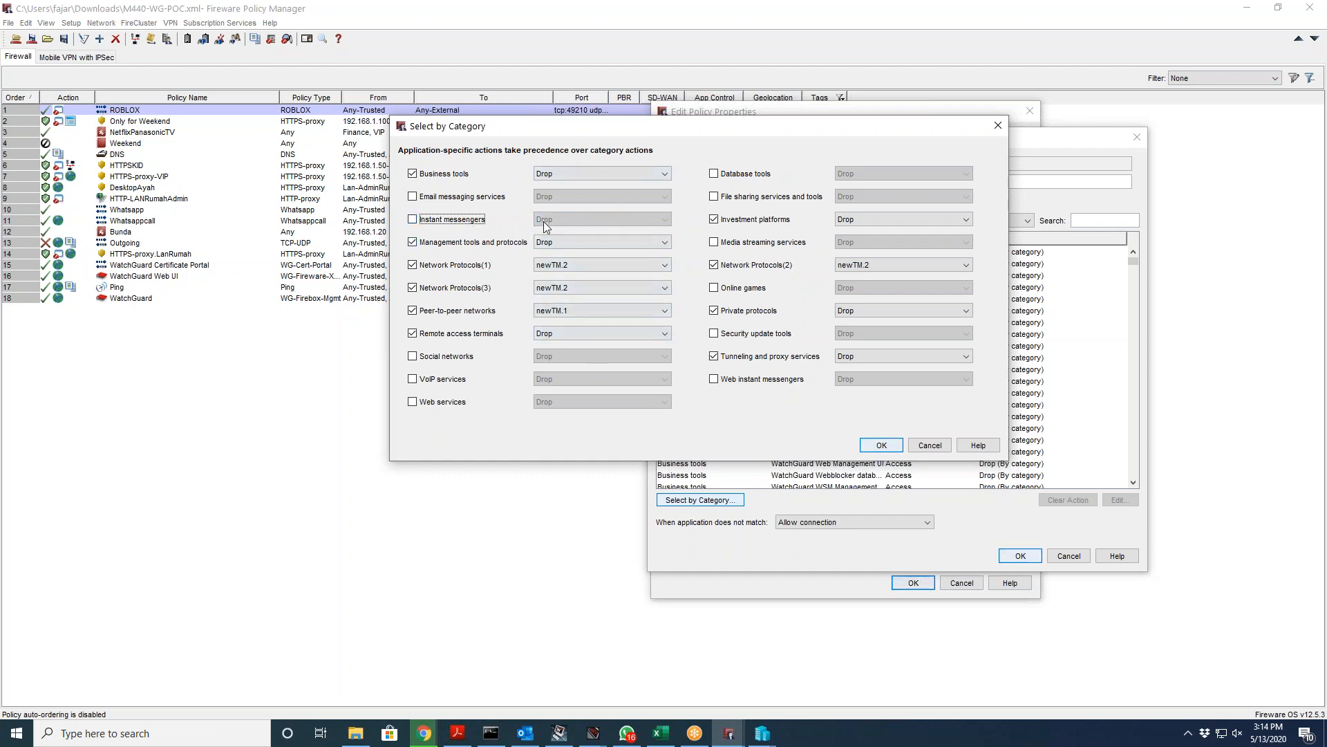
left_click(479, 222)
left_click(569, 219)
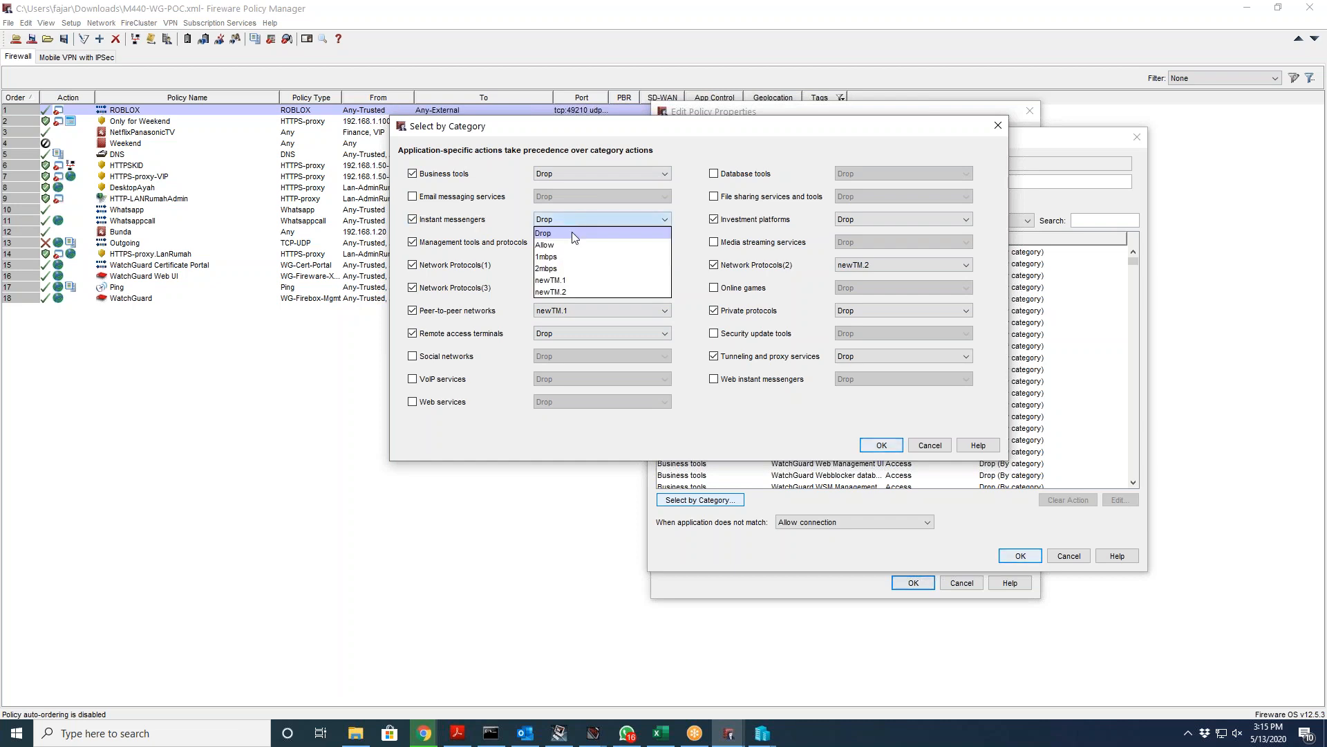
left_click(481, 222)
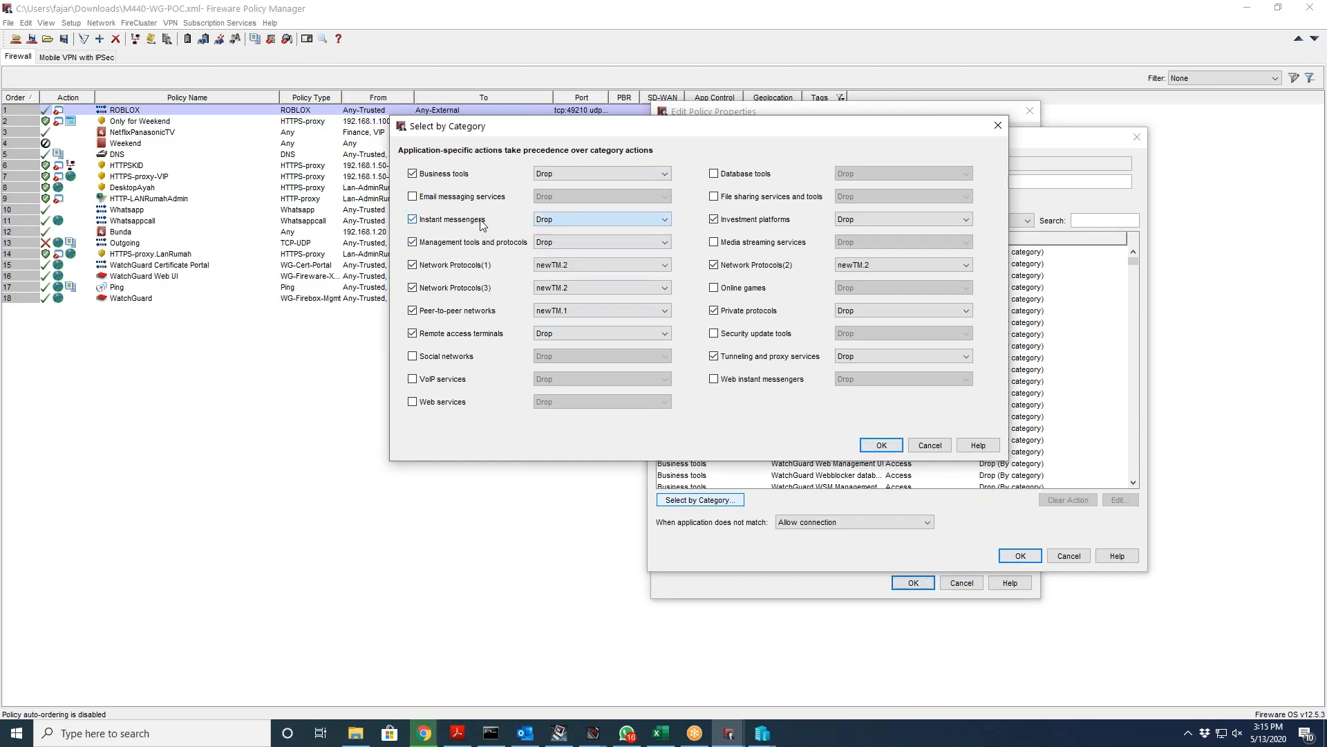
left_click(428, 219)
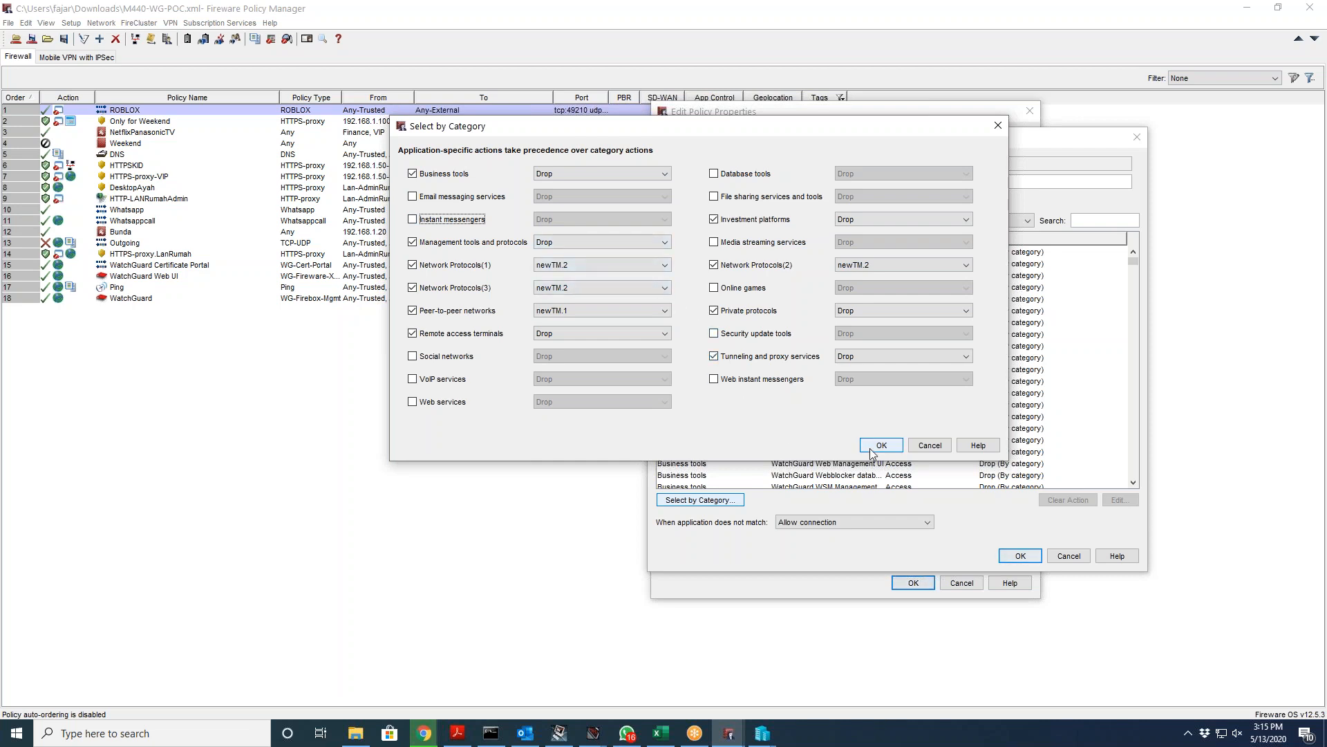
Step: Discard the category changes, then reopen and close the category actions without changes
left_click(929, 445)
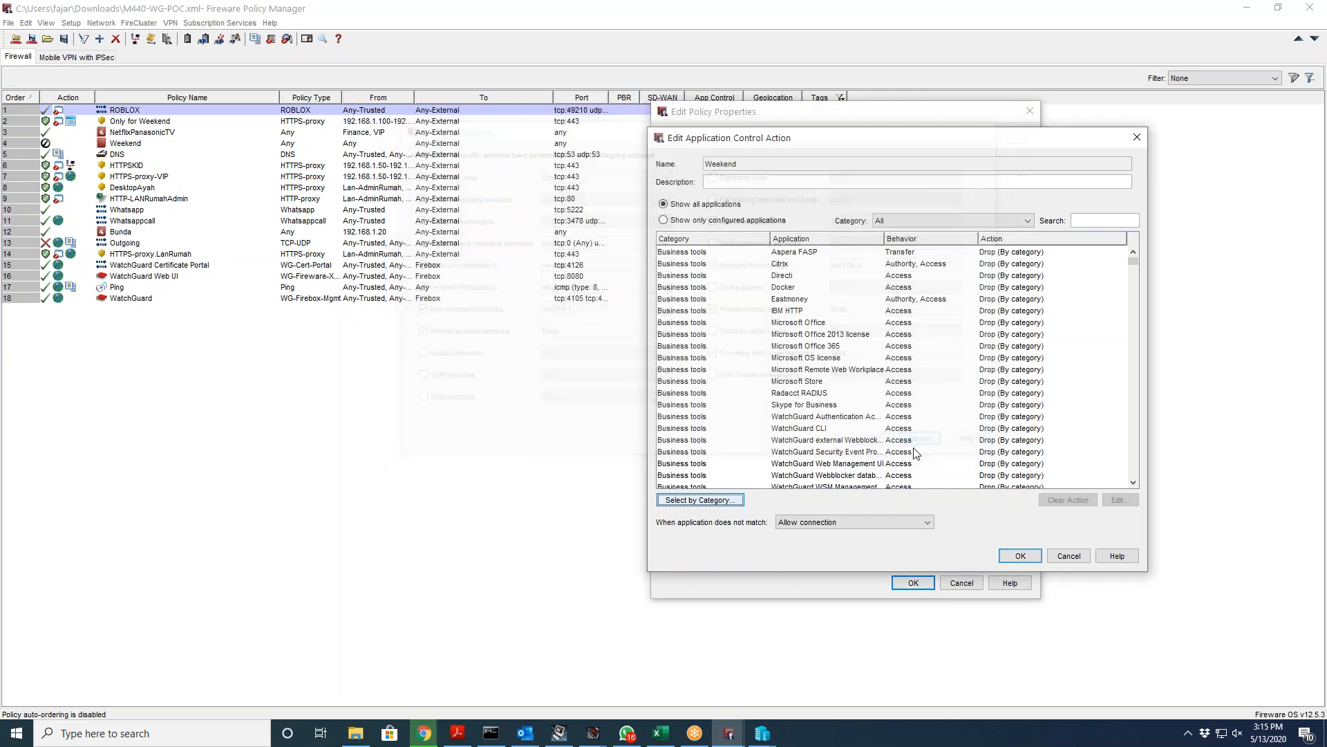
left_click(721, 499)
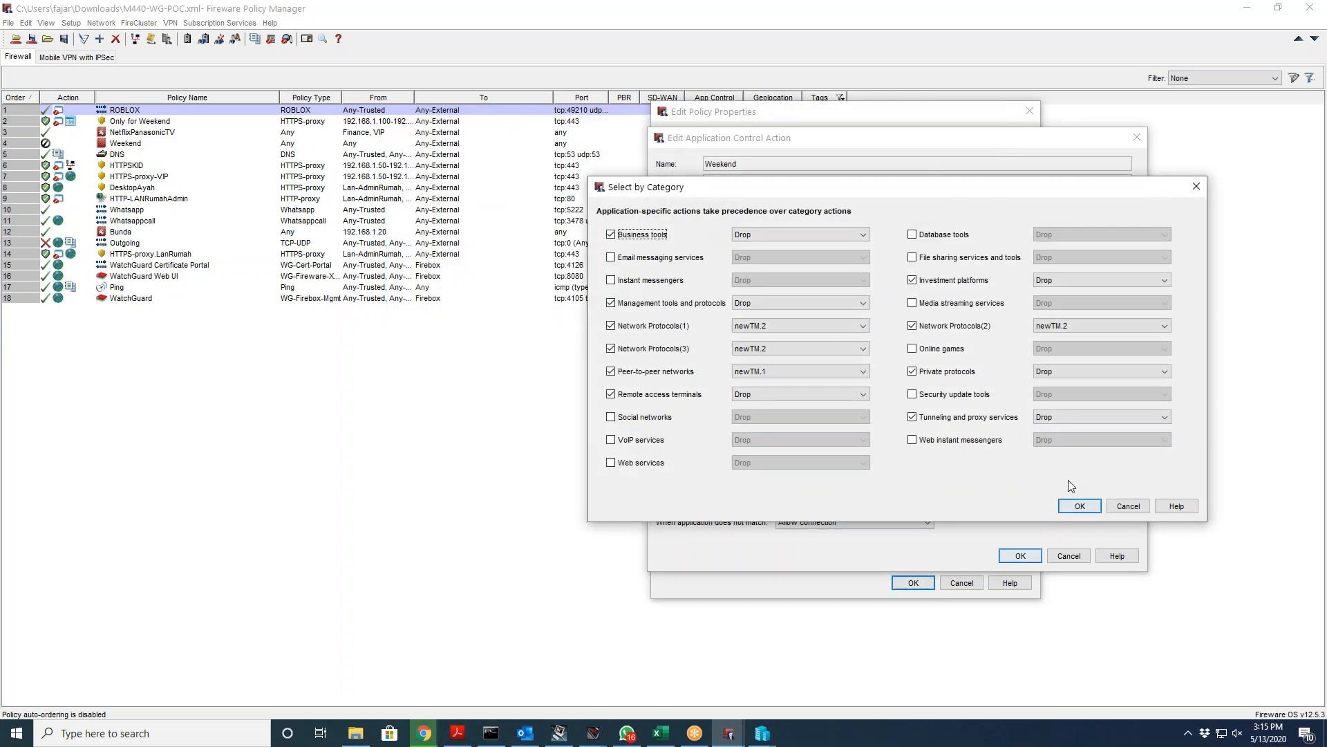
left_click(1128, 505)
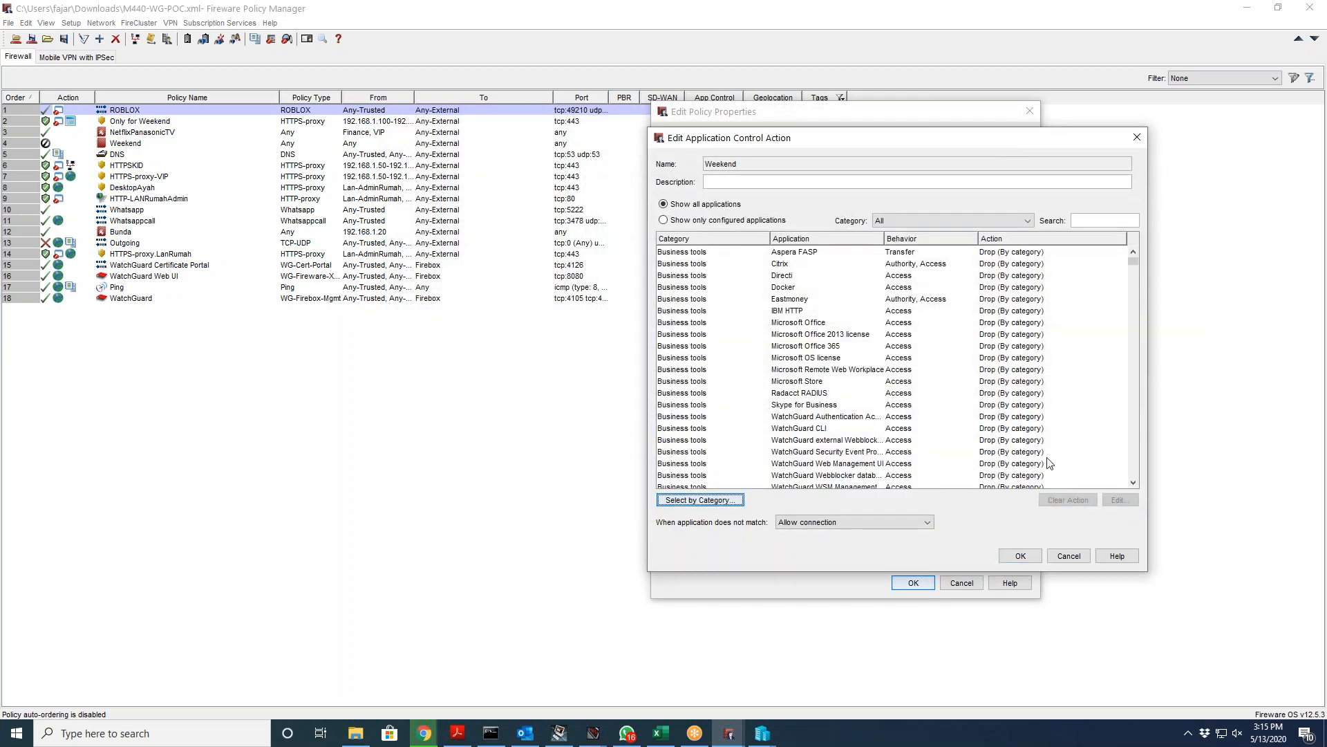
Step: Cancel the Weekend action editor, review ROBLOX's ports and comment, then cancel its properties
left_click(1069, 557)
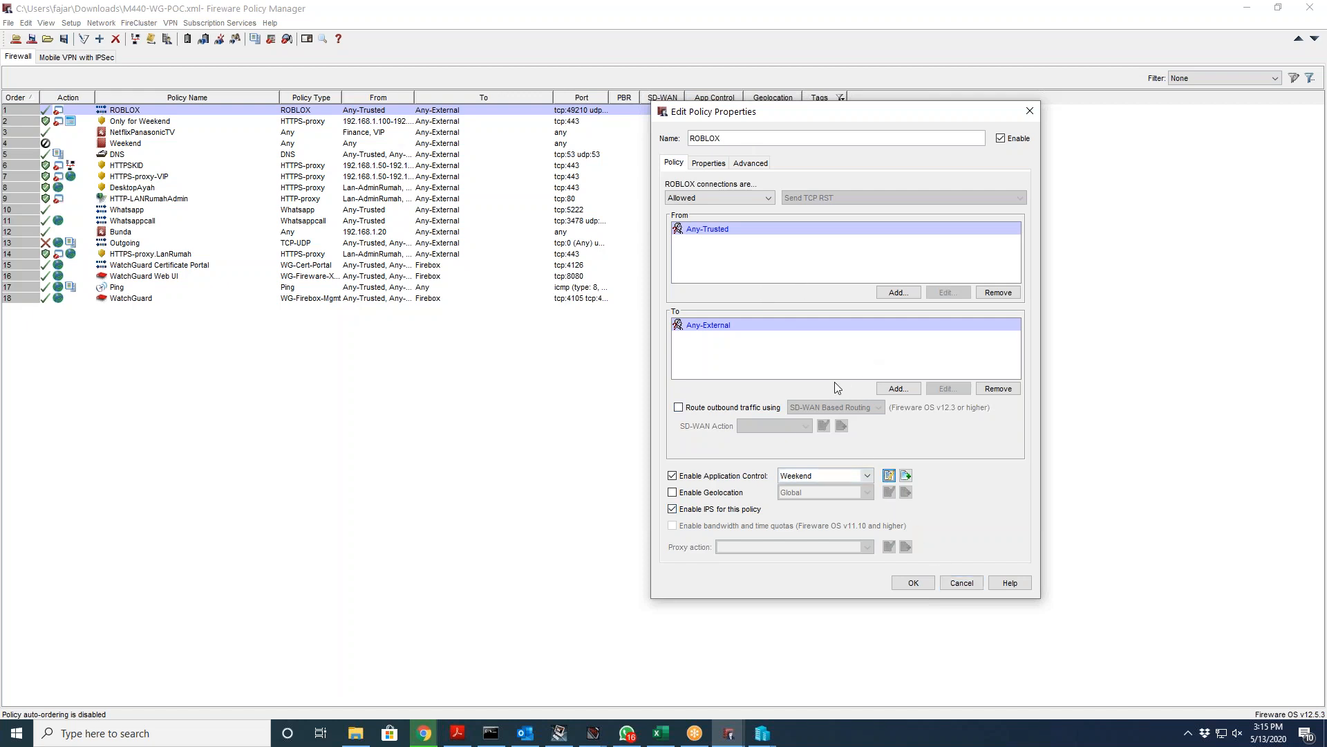
left_click(711, 163)
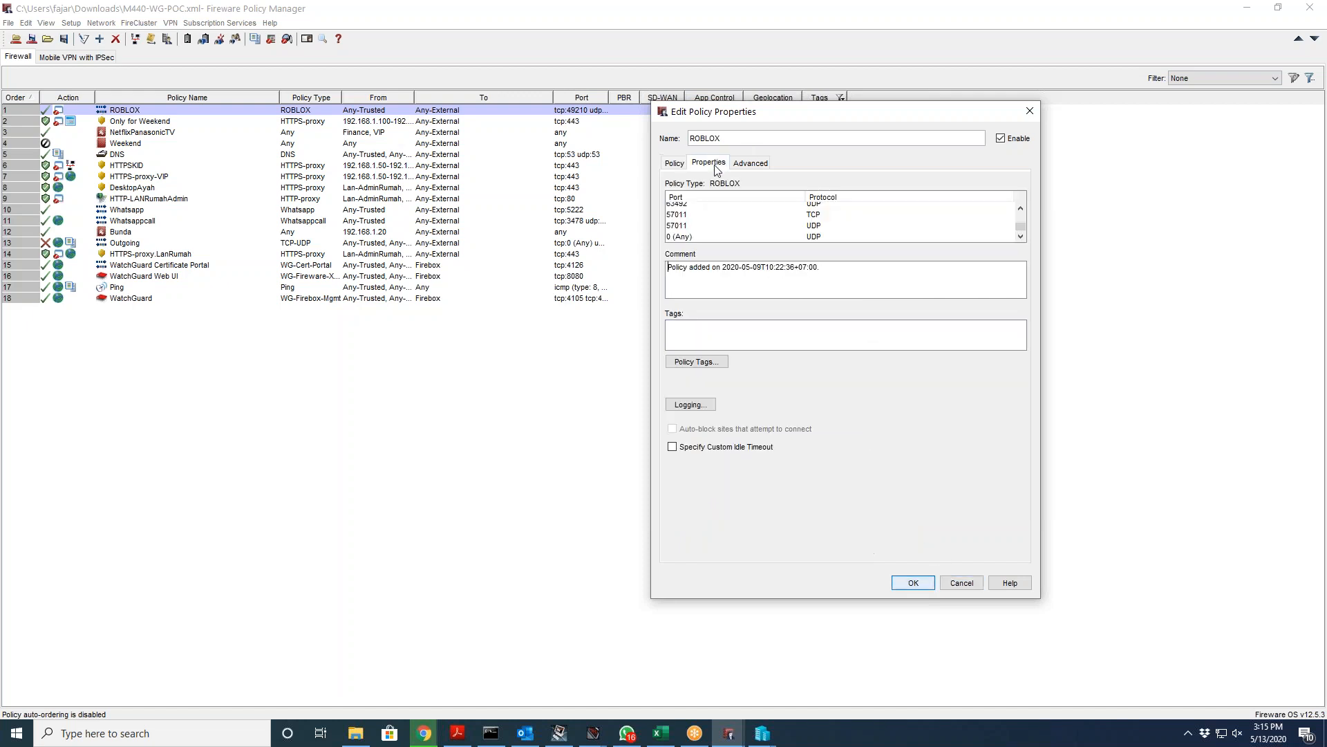
scroll(749, 239, "up", 3)
scroll(749, 239, "down", 3)
scroll(749, 239, "up", 3)
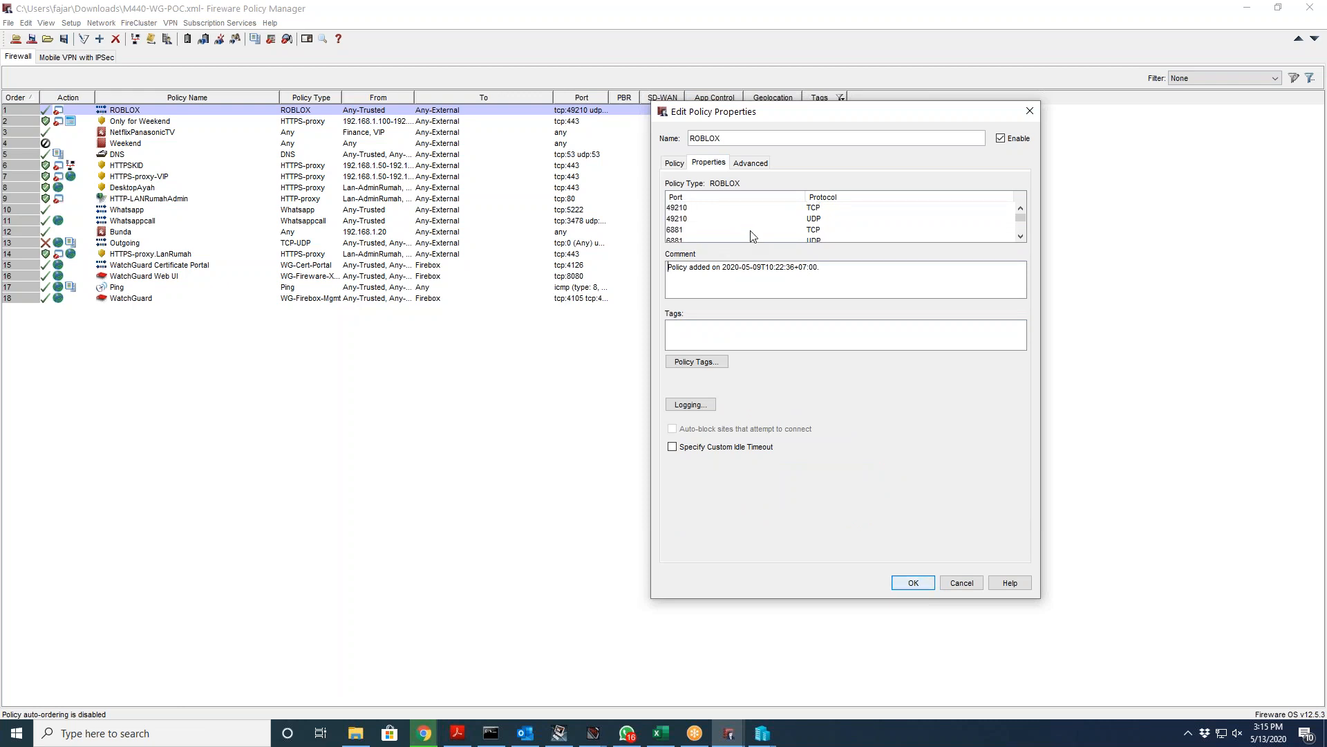
left_click(976, 583)
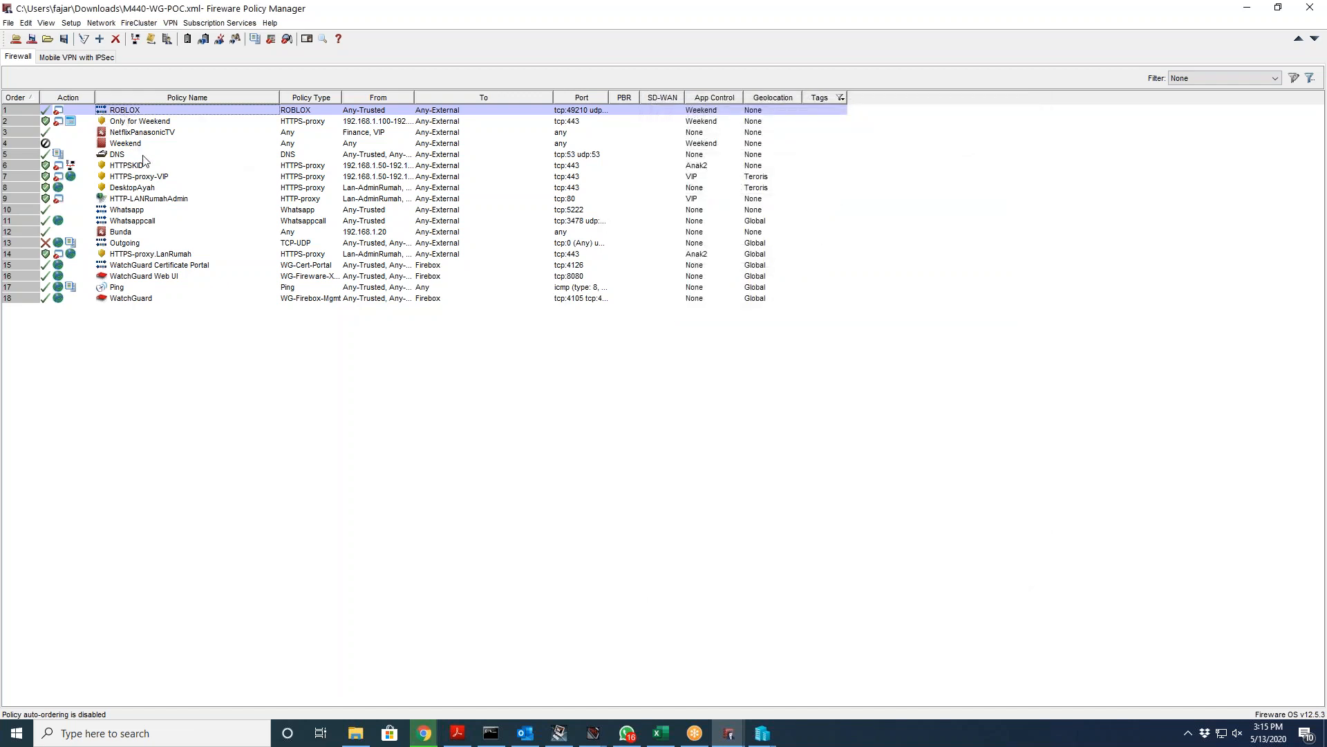
Step: Open the Only for Weekend policy's settings and close them again
left_click(159, 122)
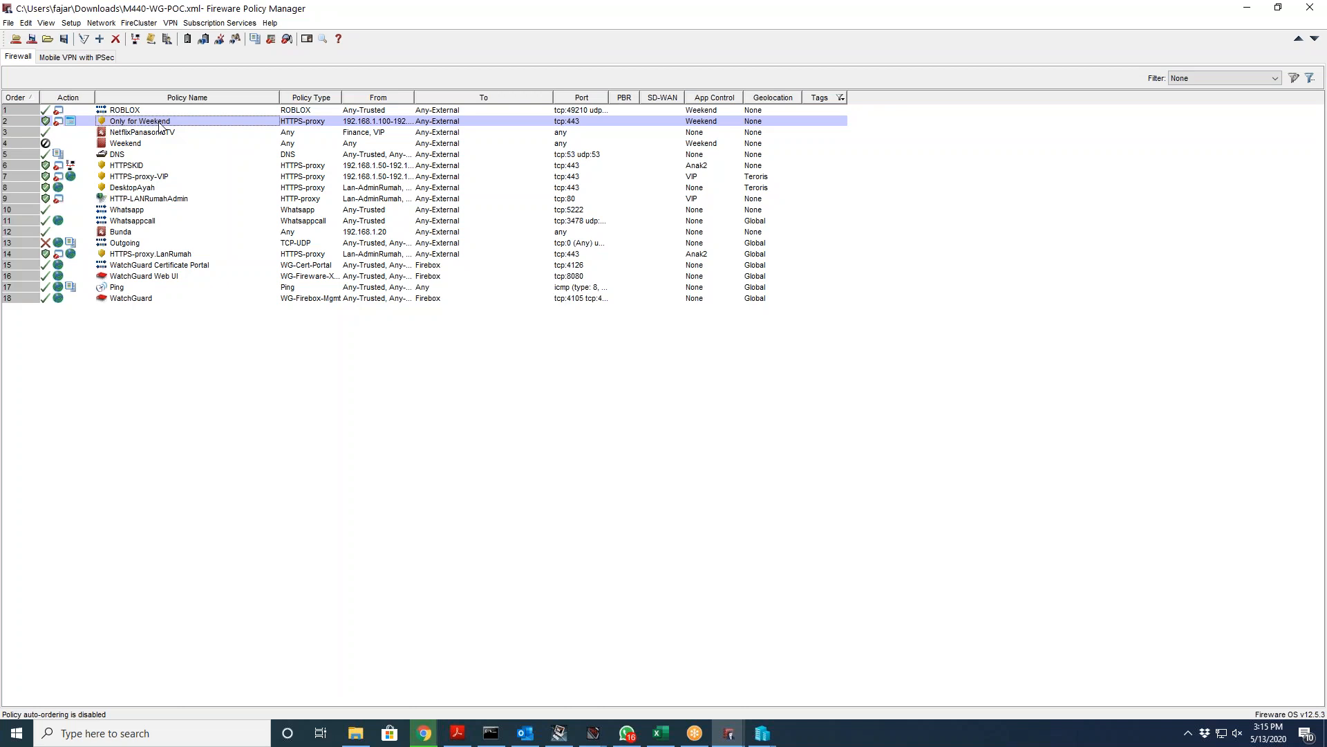
double_click(159, 124)
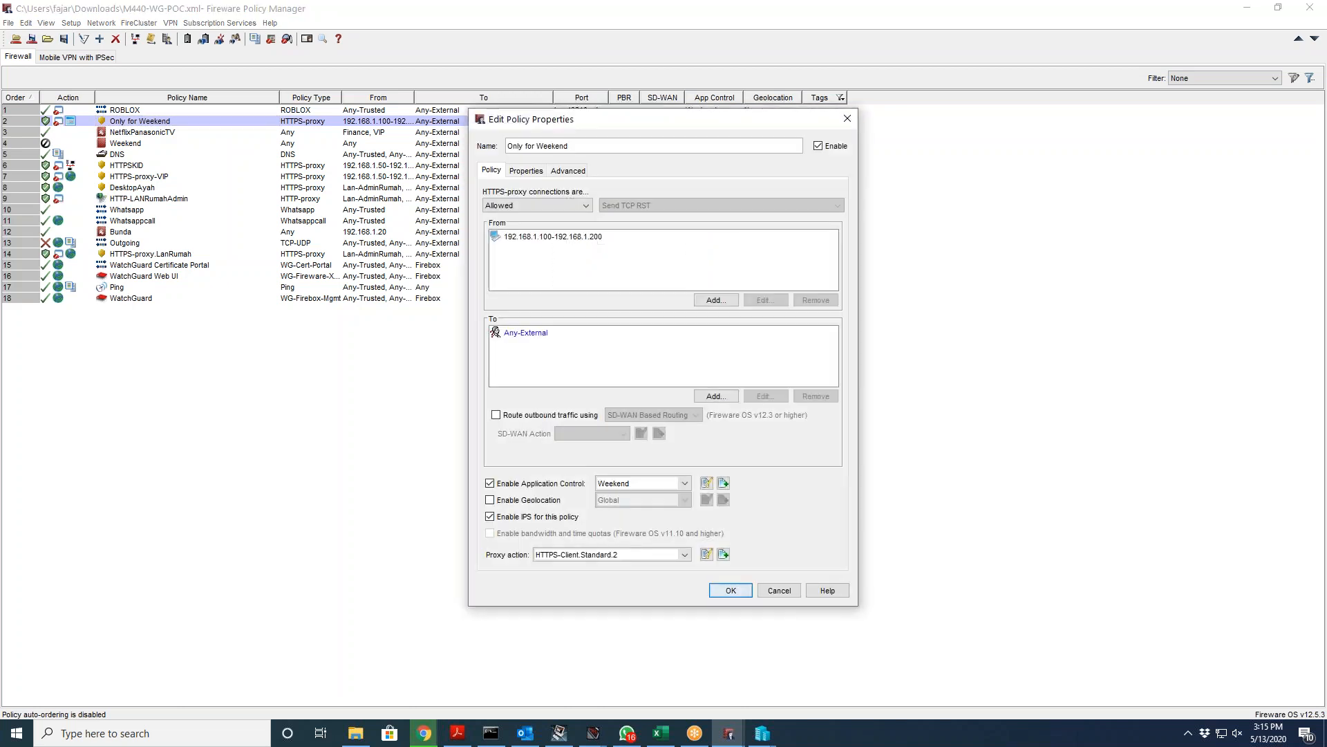
left_click(841, 122)
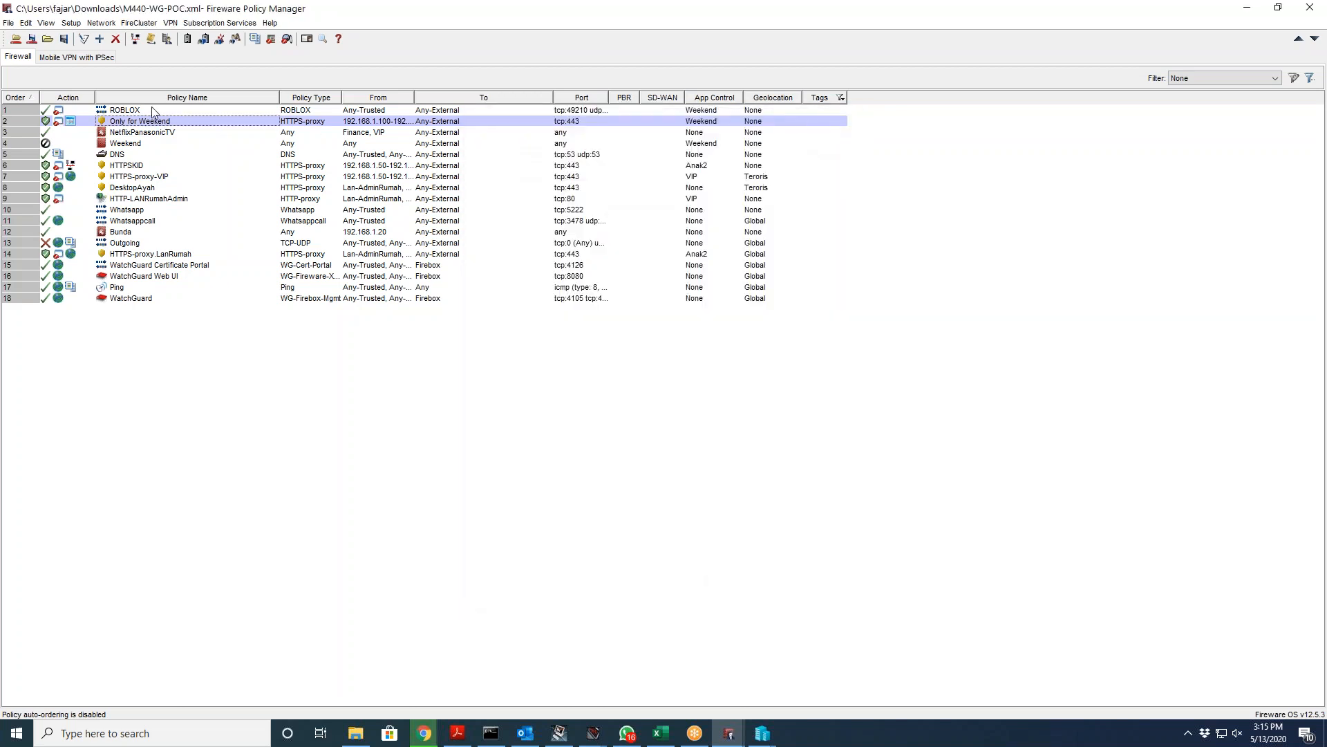
Step: Set the ROBLOX policy's schedule to Weekend on its Advanced tab
double_click(151, 108)
left_click(582, 171)
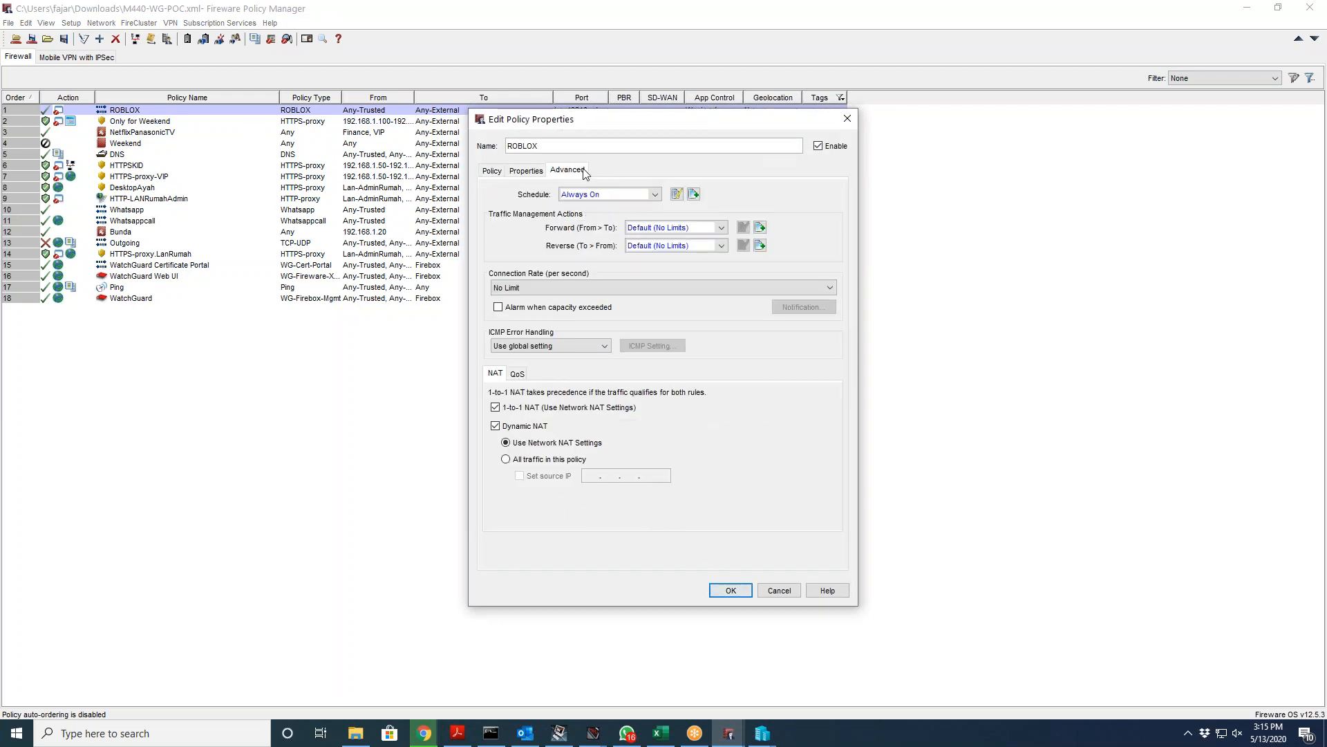
left_click(633, 195)
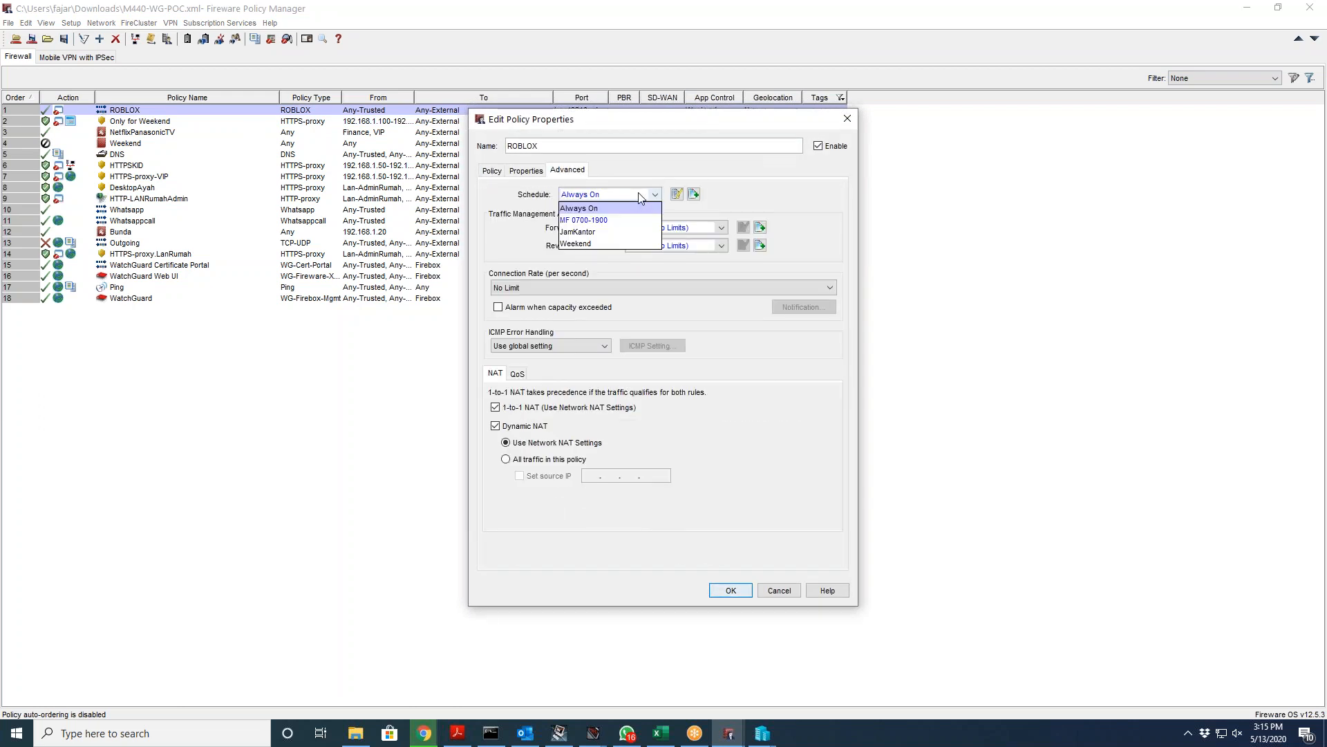
left_click(613, 239)
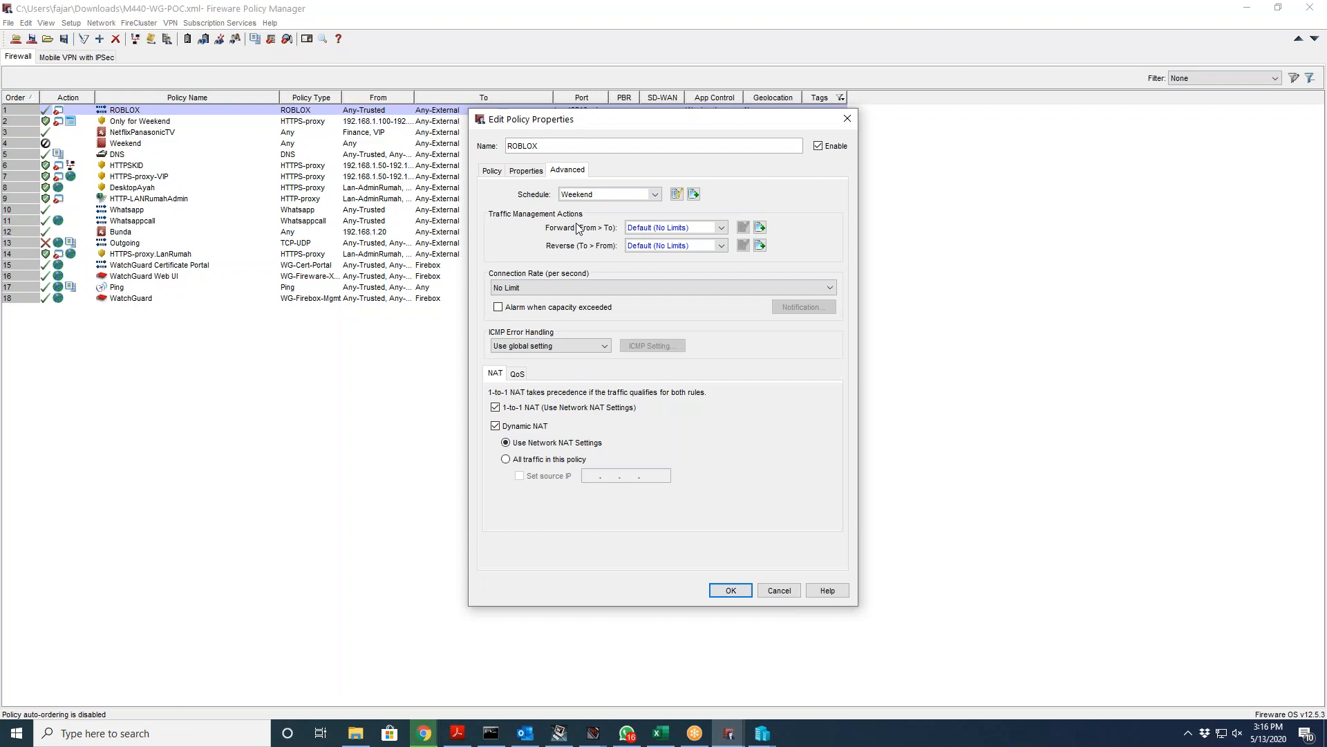
Step: Inspect the Weekend schedule's hourly grid, then cancel it and the ROBLOX properties dialog
left_click(676, 194)
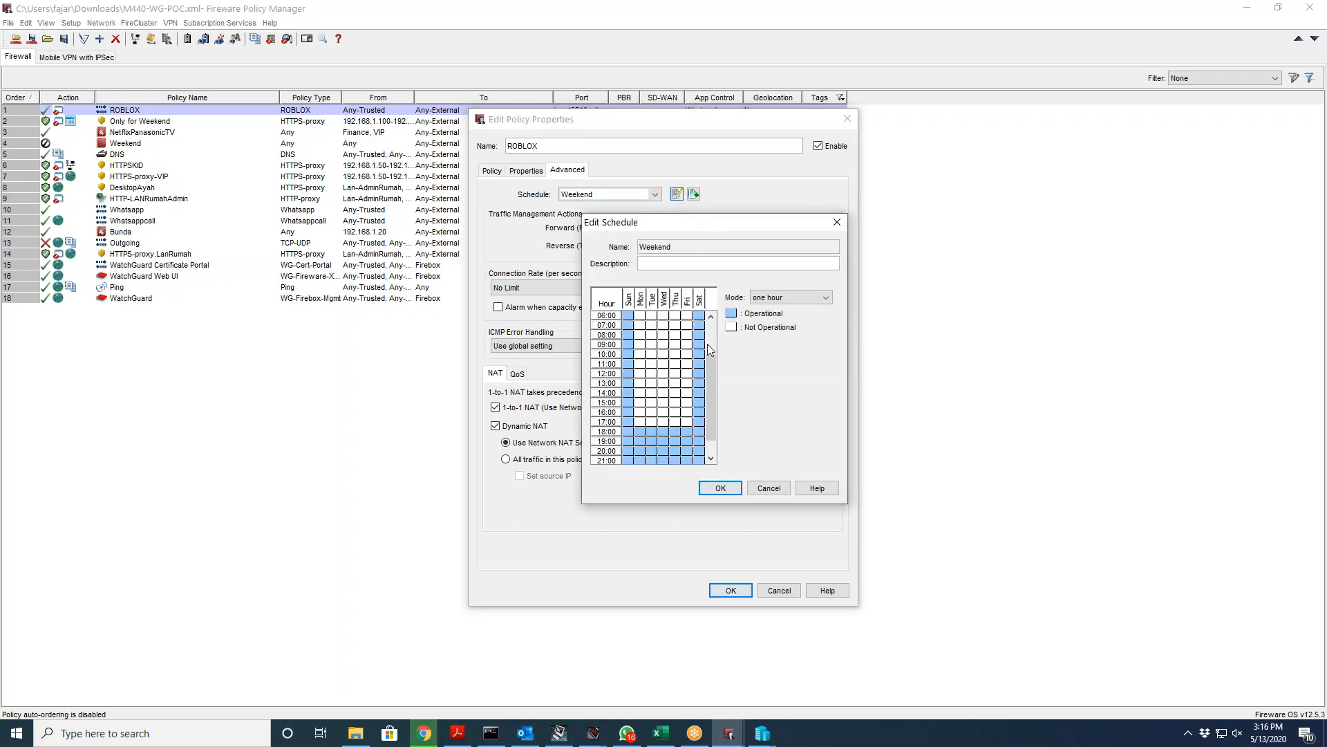
scroll(712, 343, "up", 2)
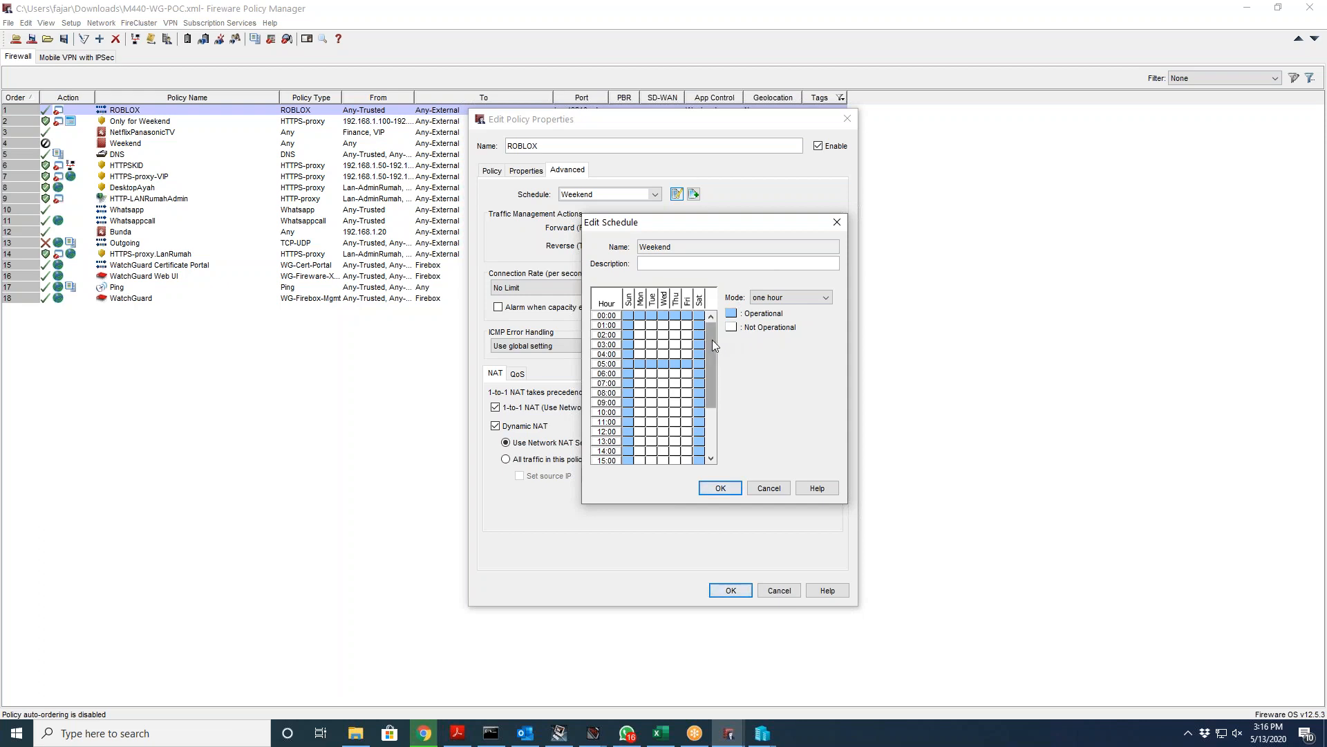
left_click_drag(712, 340, 711, 392)
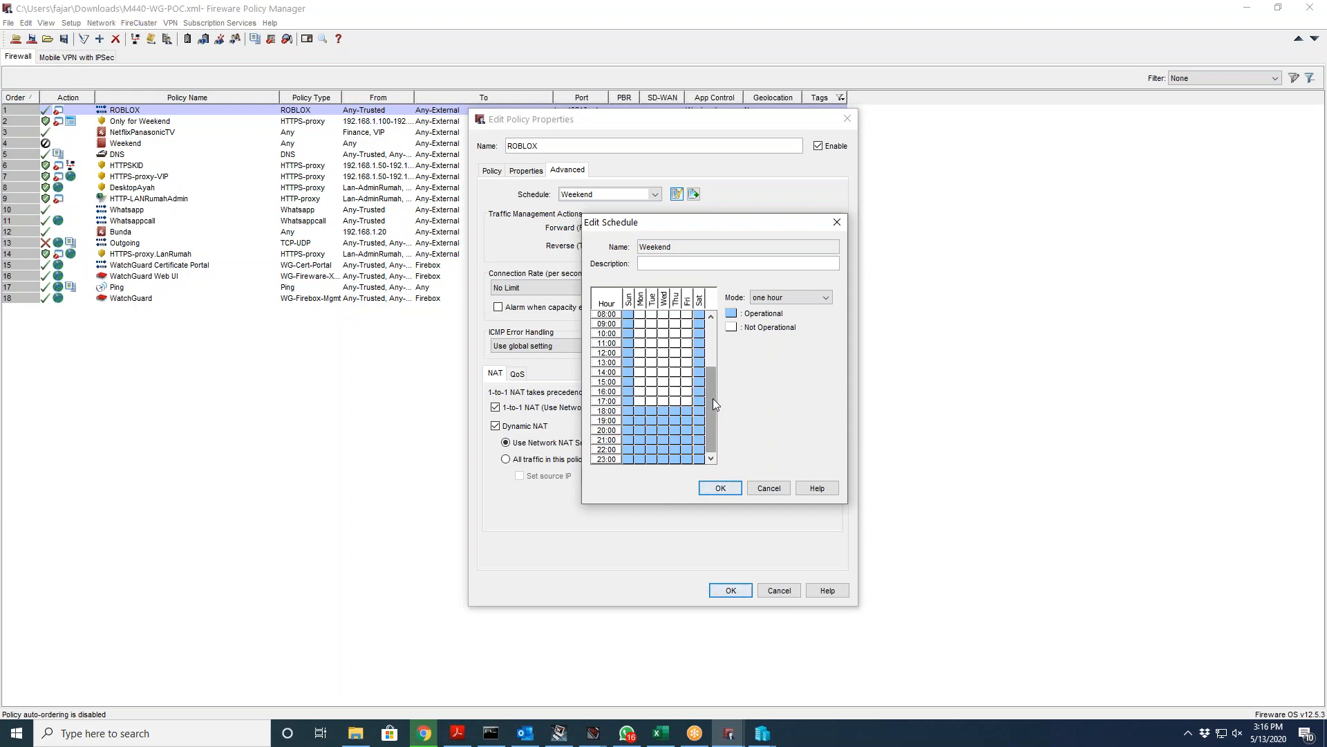
left_click(775, 488)
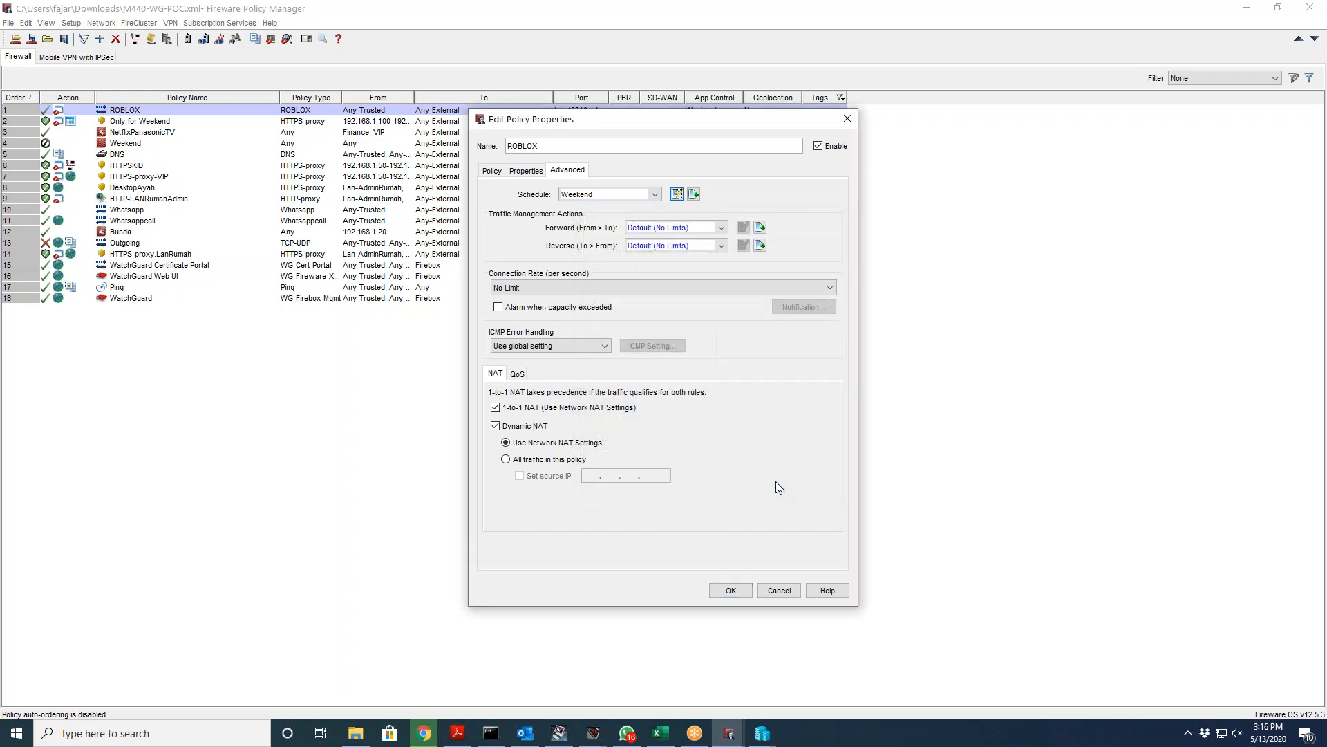
left_click(779, 590)
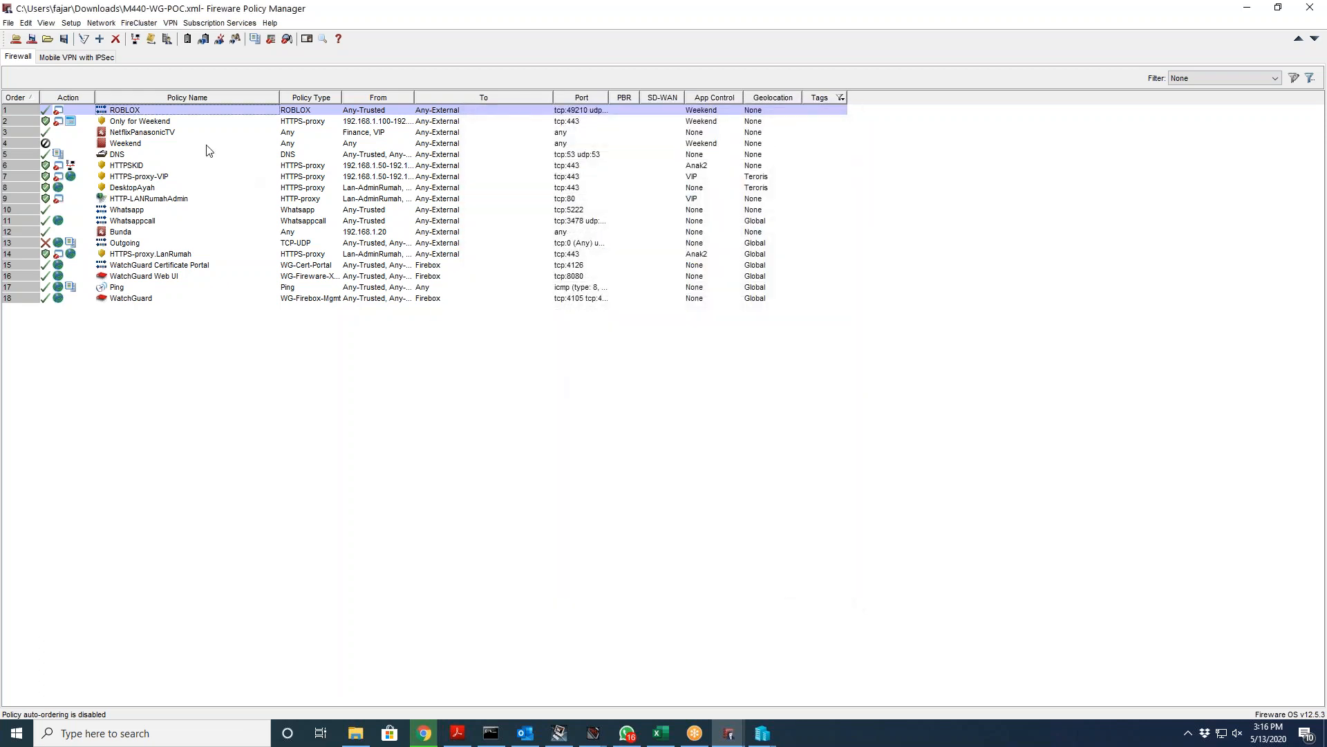
Step: Open Only for Weekend and route its outbound traffic using SD-WAN Based Routing
double_click(163, 123)
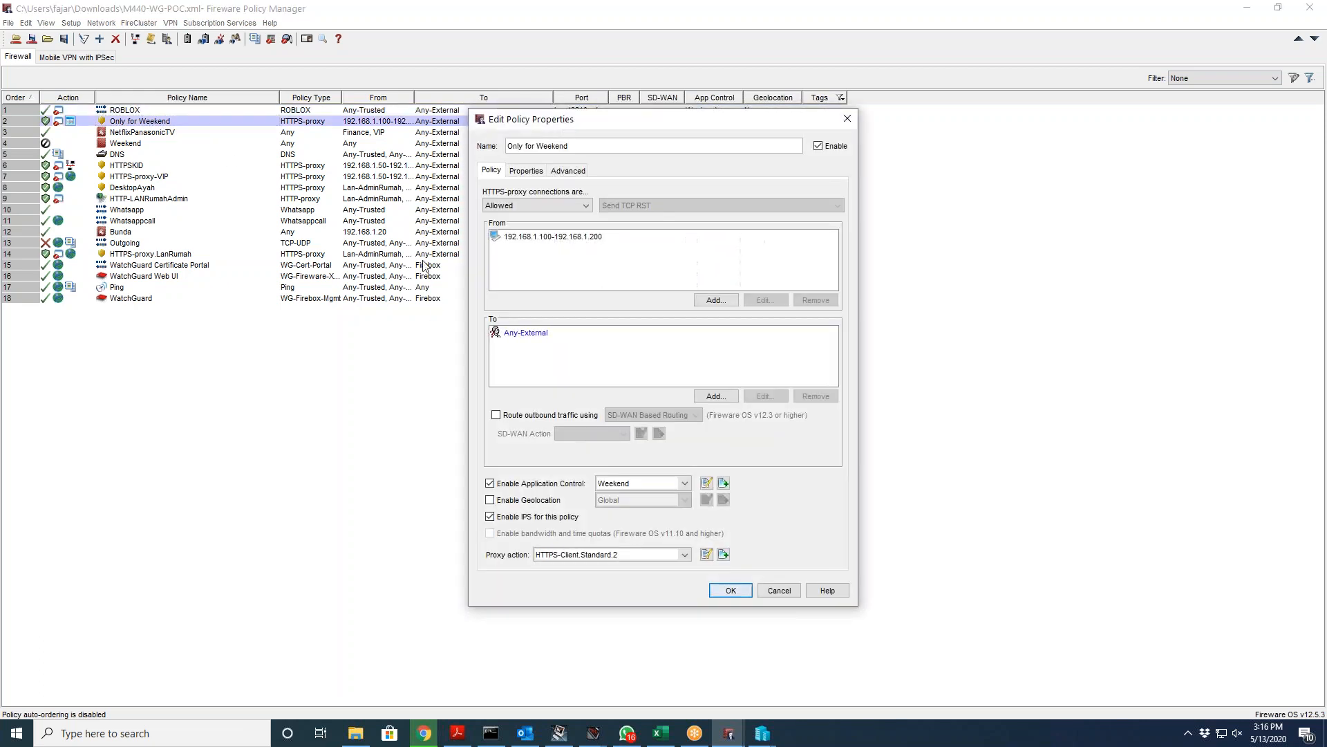
left_click(415, 476)
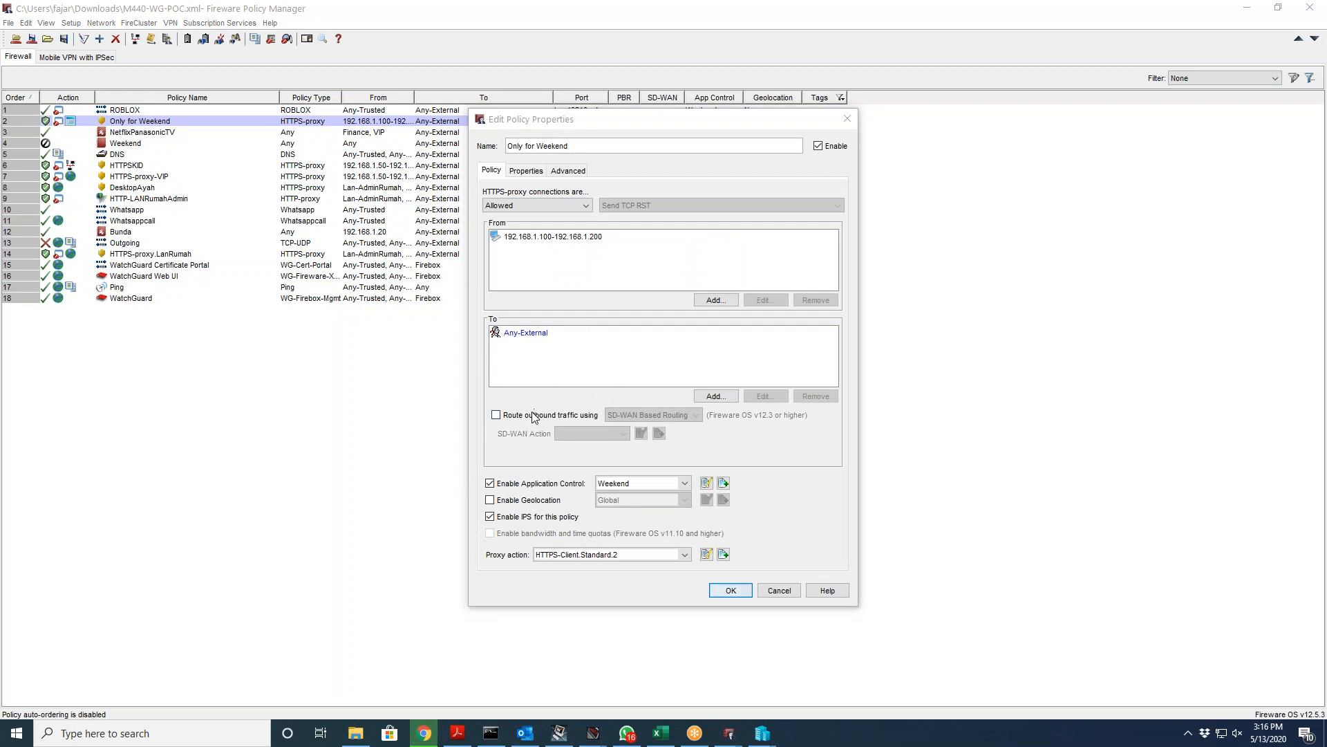
left_click(557, 276)
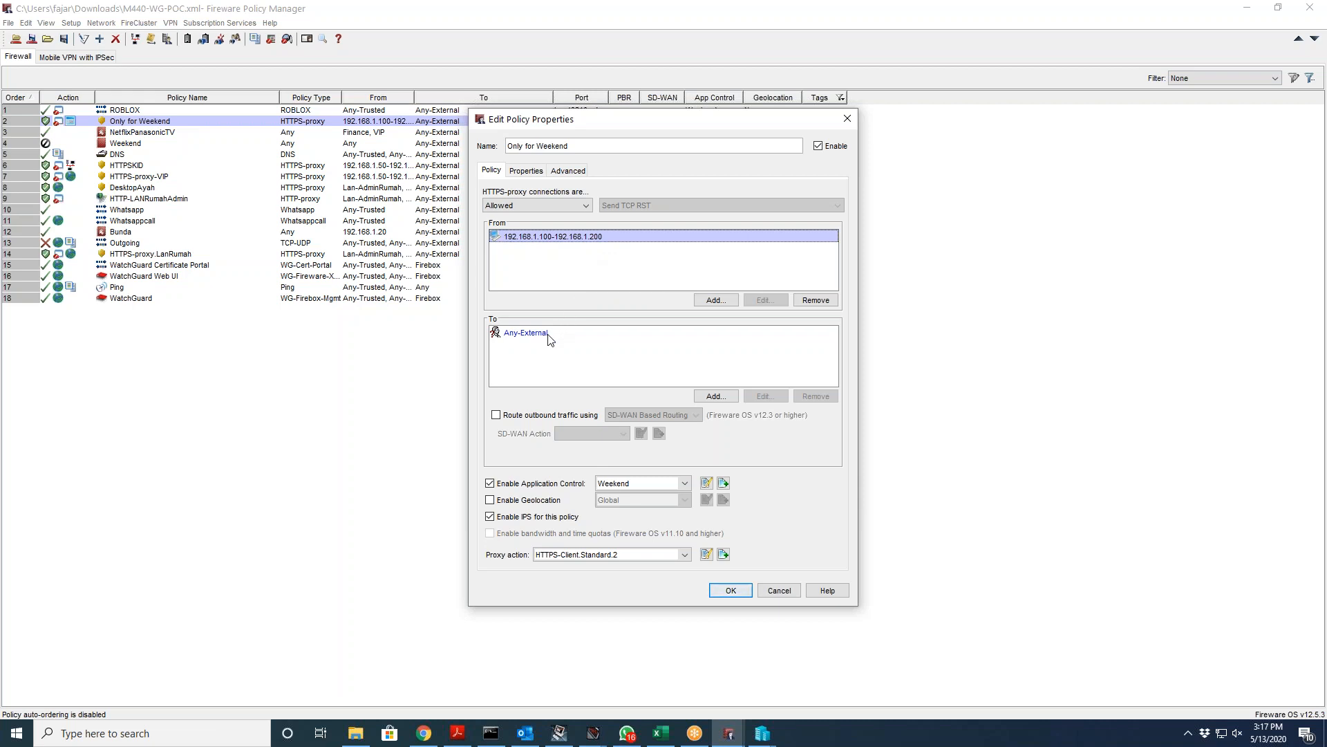
left_click(526, 418)
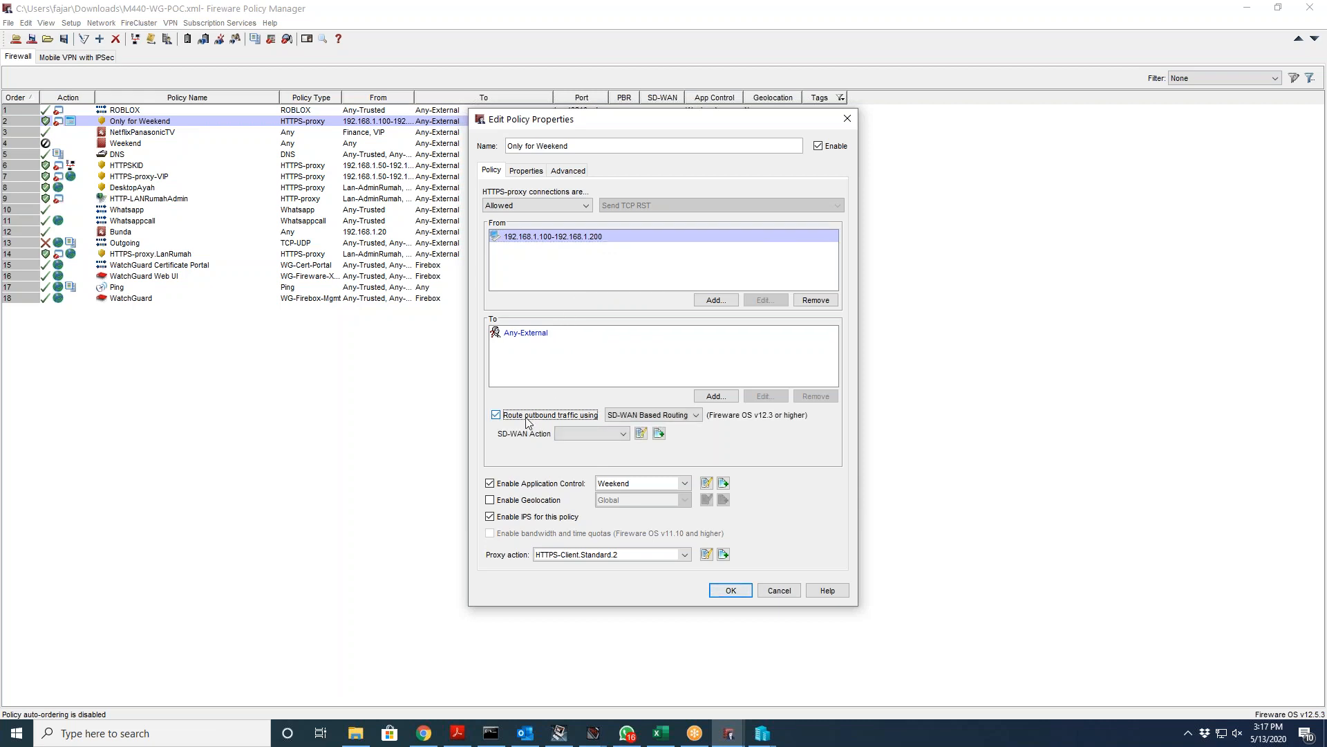
left_click(649, 414)
left_click(649, 415)
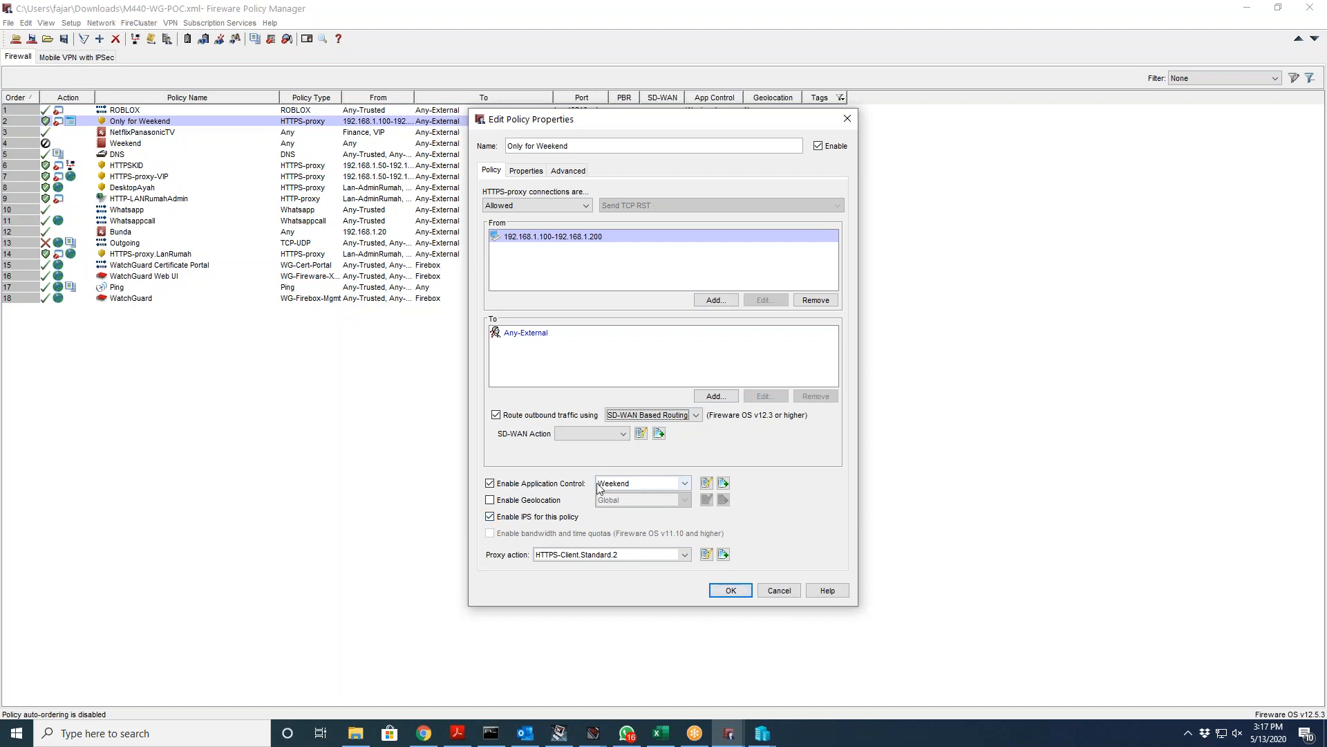
Step: Review the Weekend application control categories, cancel without changes and keep Weekend as the action
left_click(706, 482)
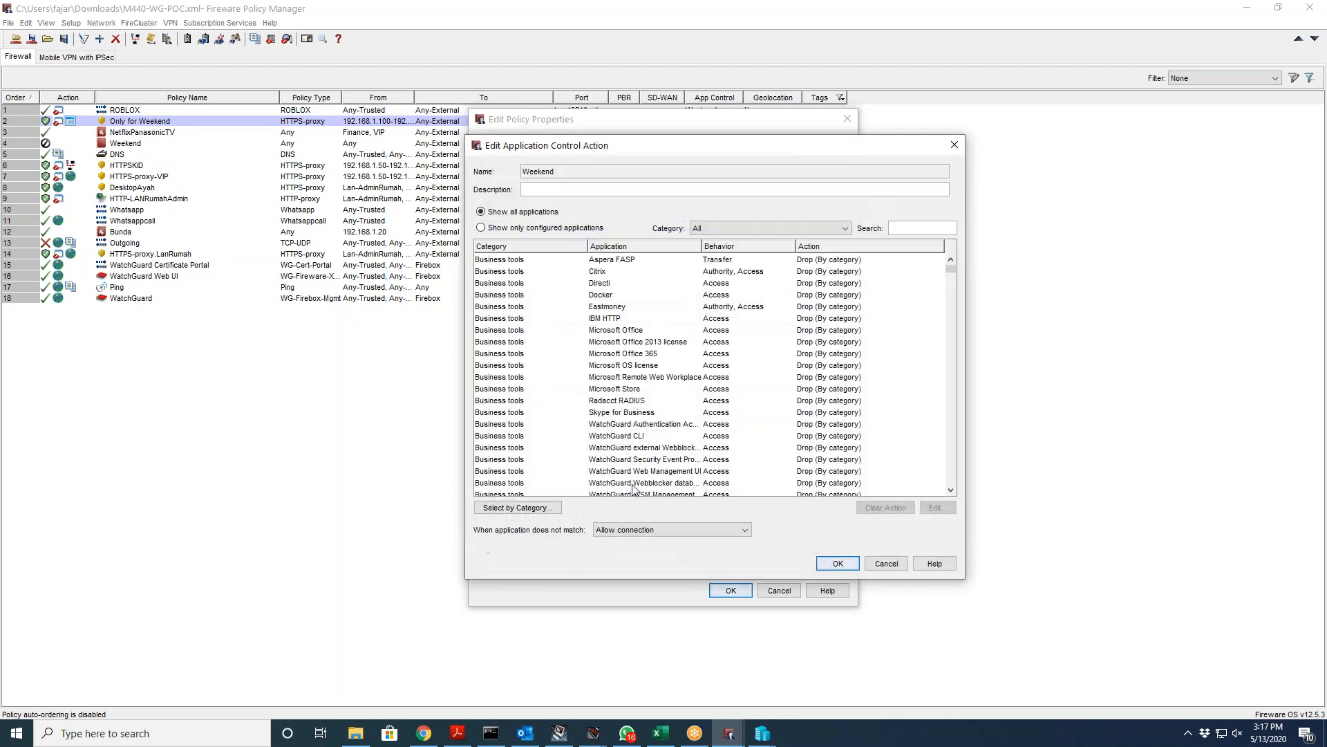
left_click(509, 508)
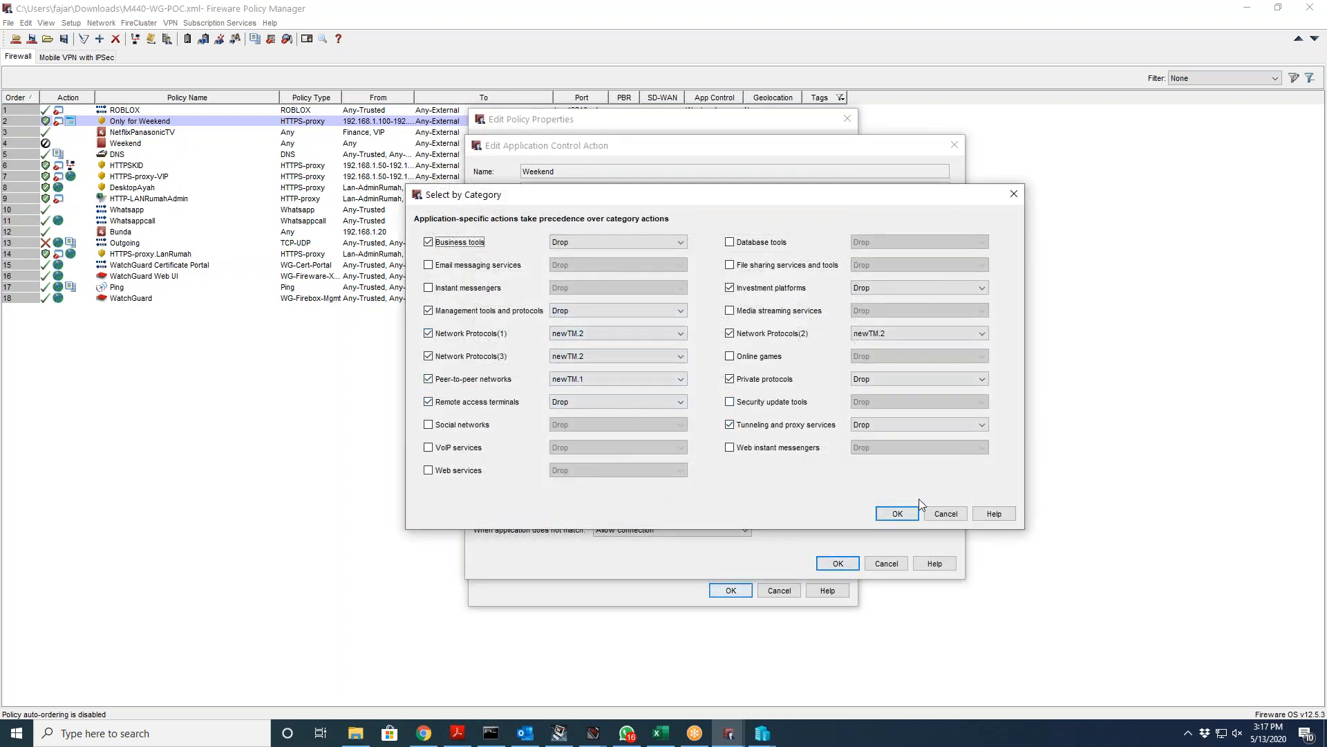
left_click(936, 512)
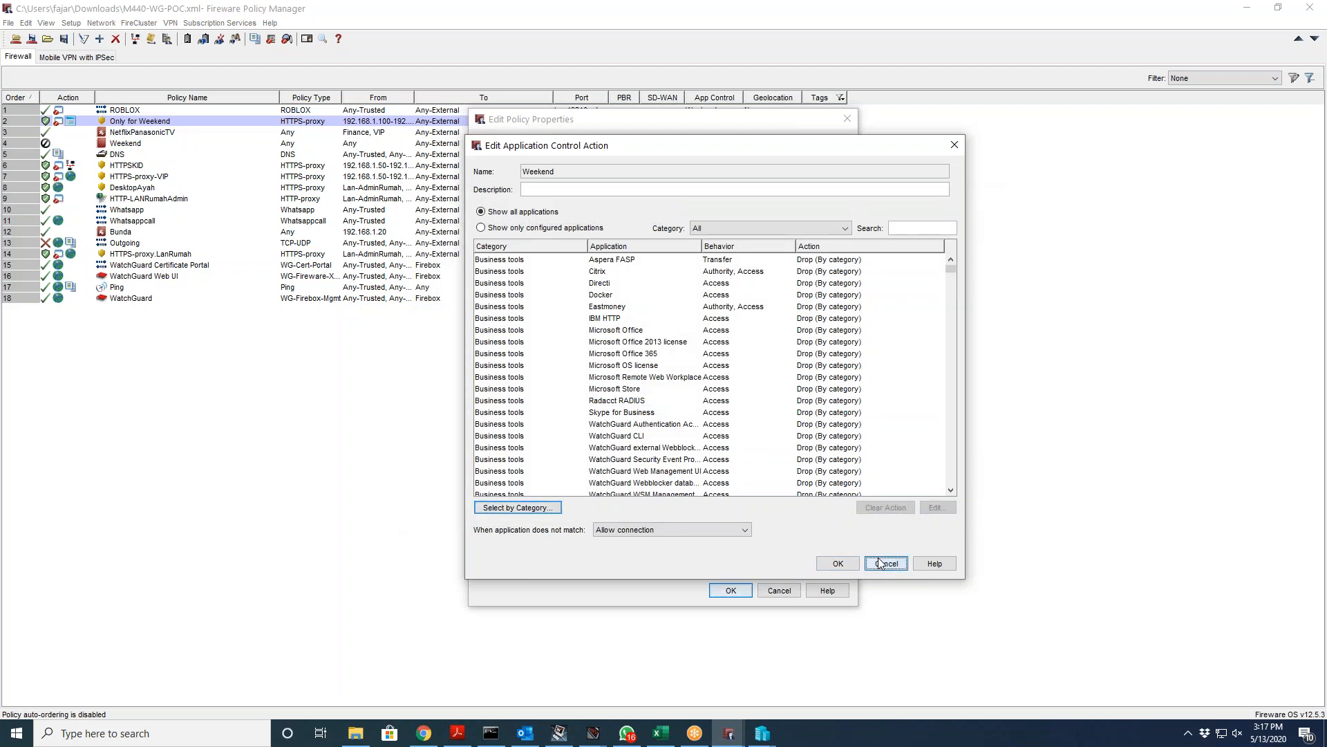
left_click(887, 563)
left_click(684, 488)
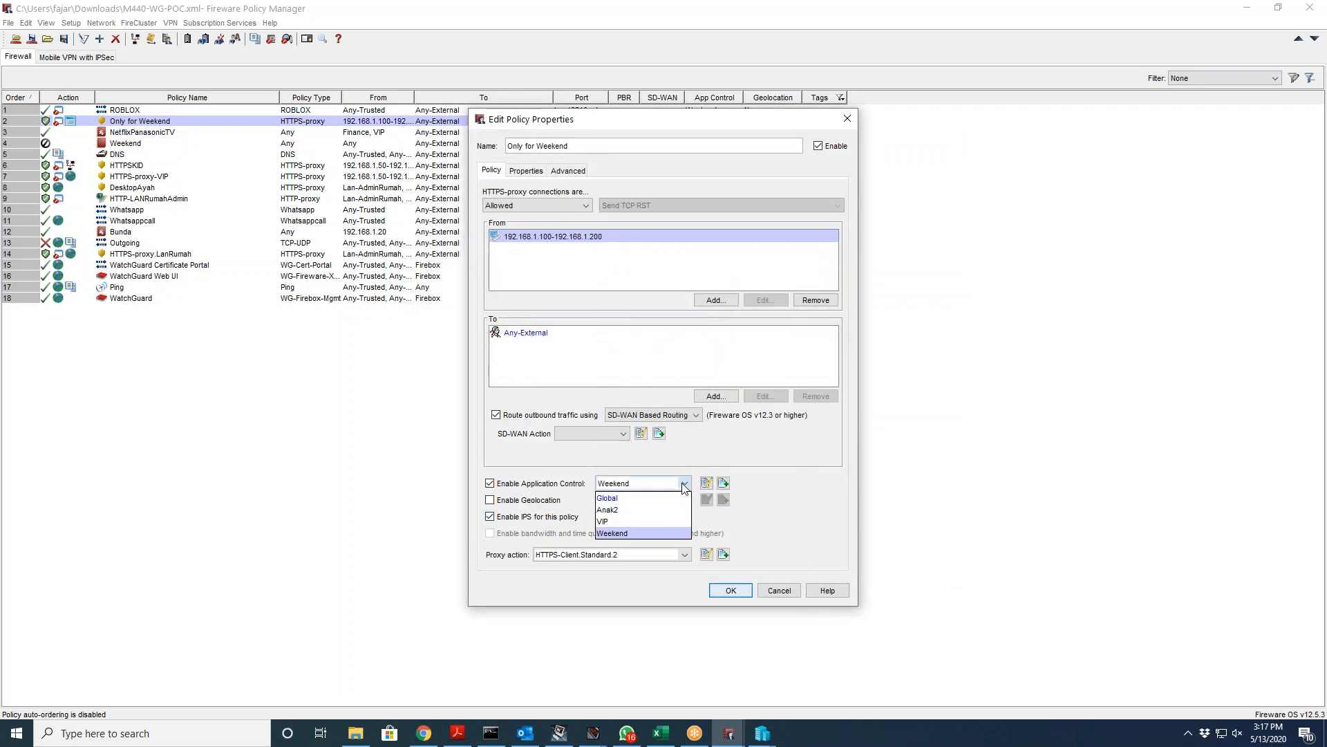
left_click(814, 495)
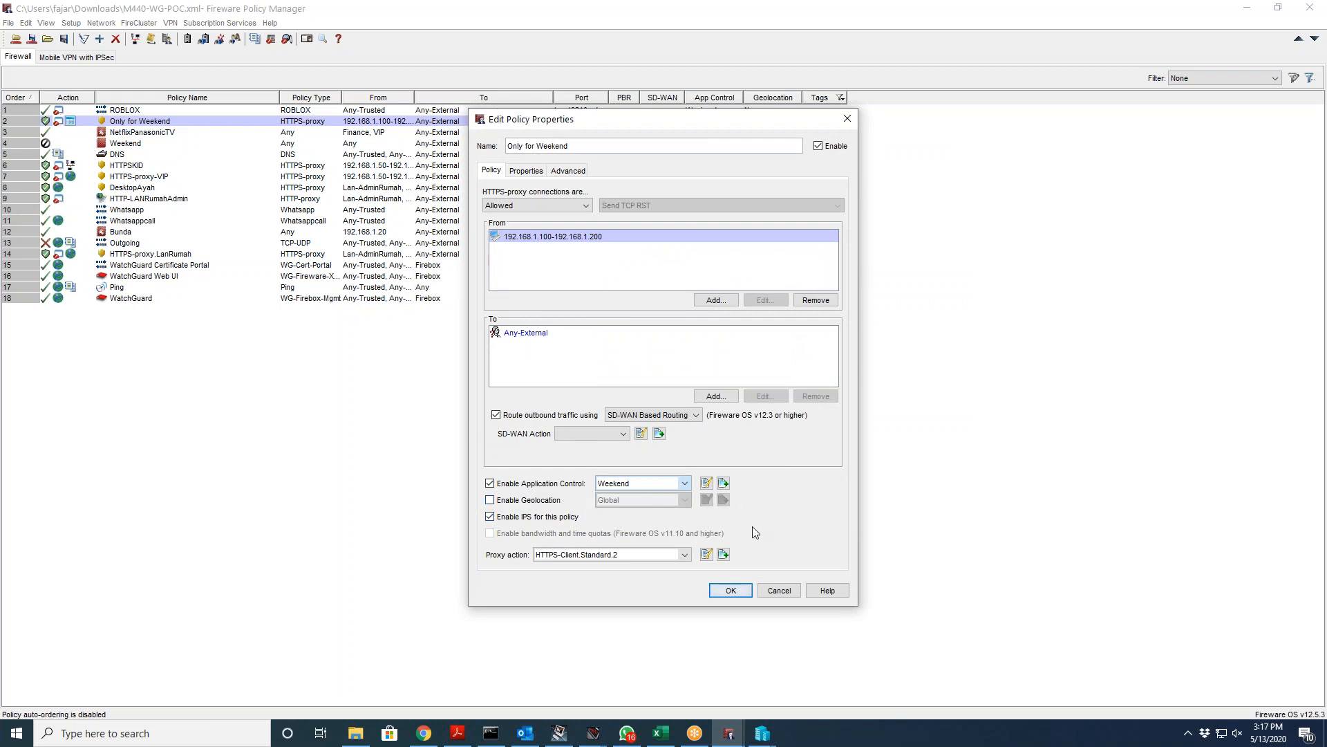
Step: Open HTTPS-Client.Standard.2's WebBlocker settings and its linked HTTP-Client.Standard.1 proxy action
left_click(706, 554)
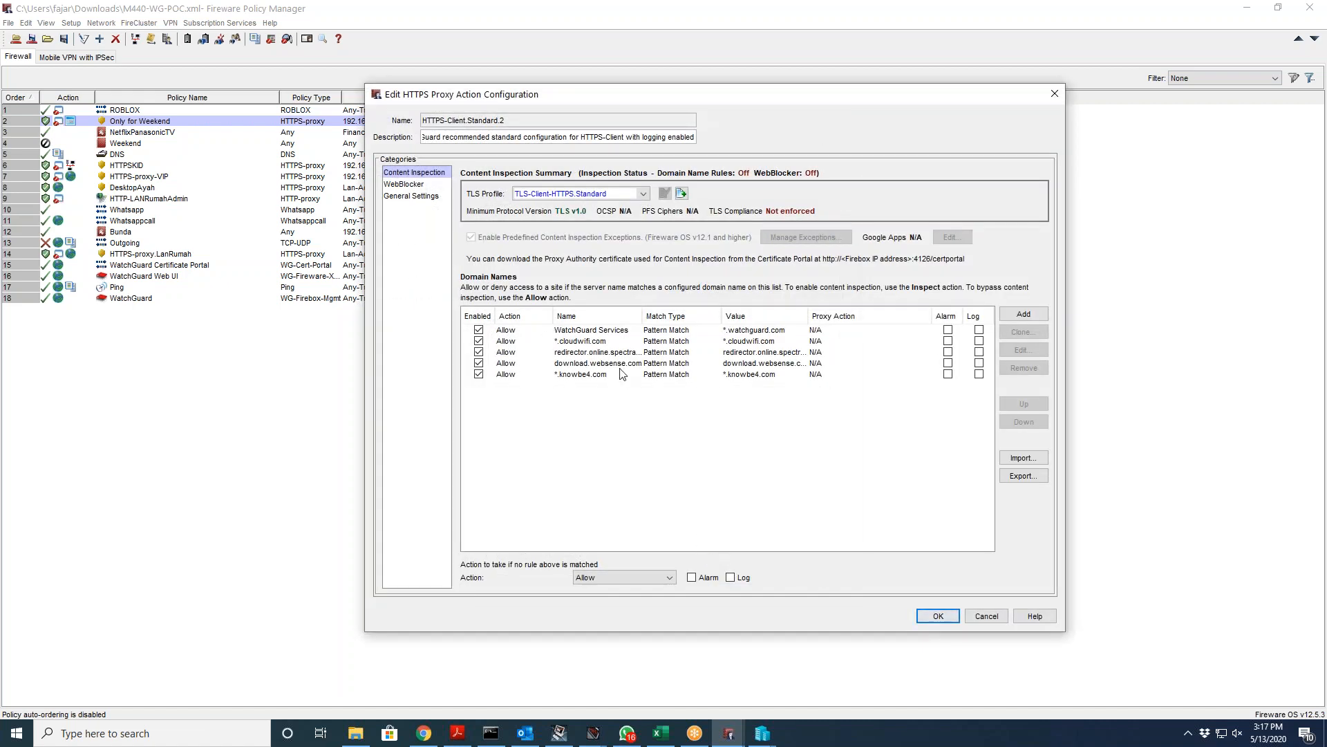
left_click(415, 185)
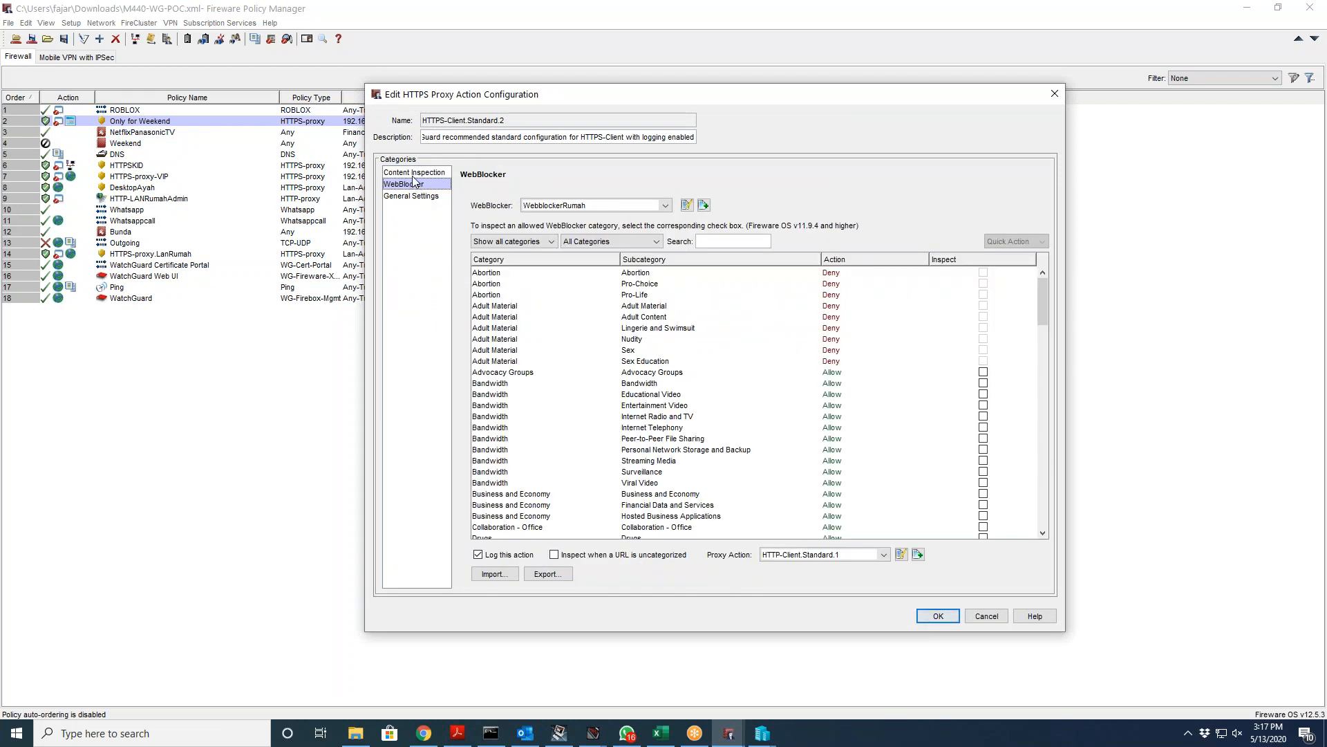
left_click(413, 175)
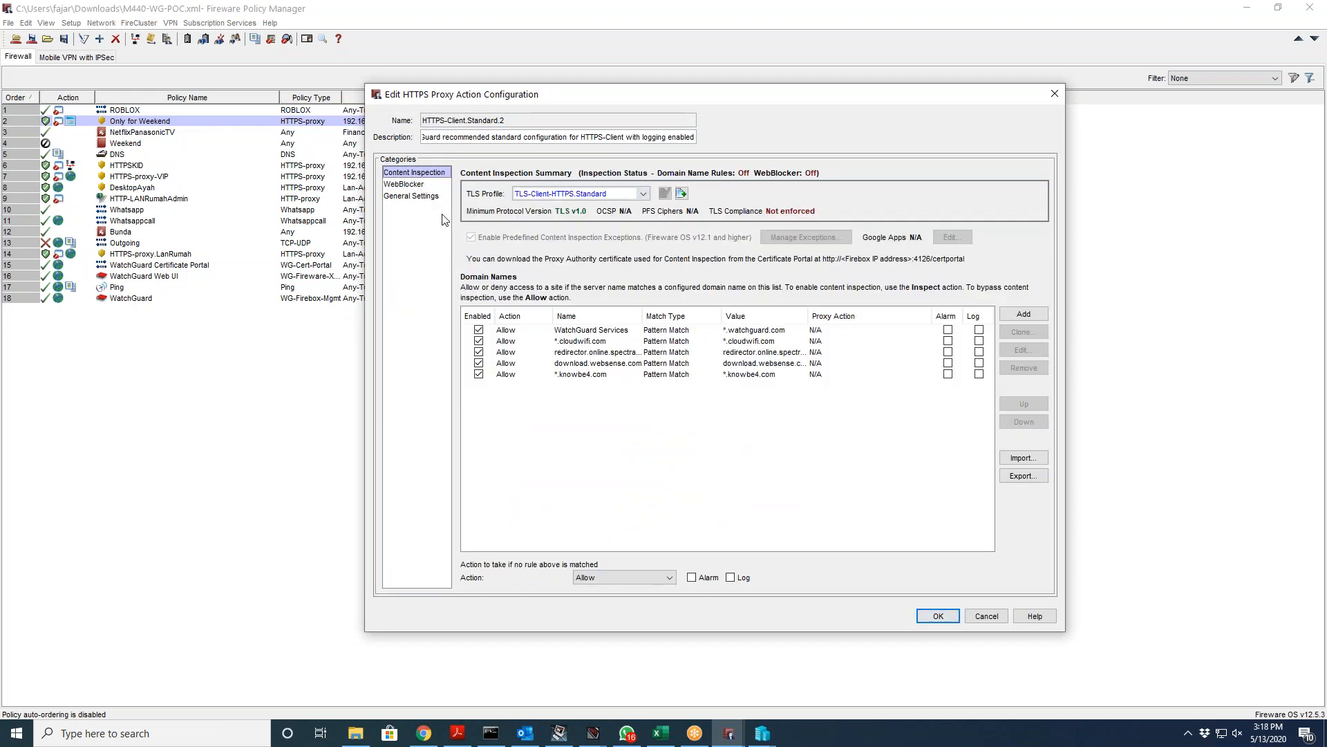
left_click(414, 186)
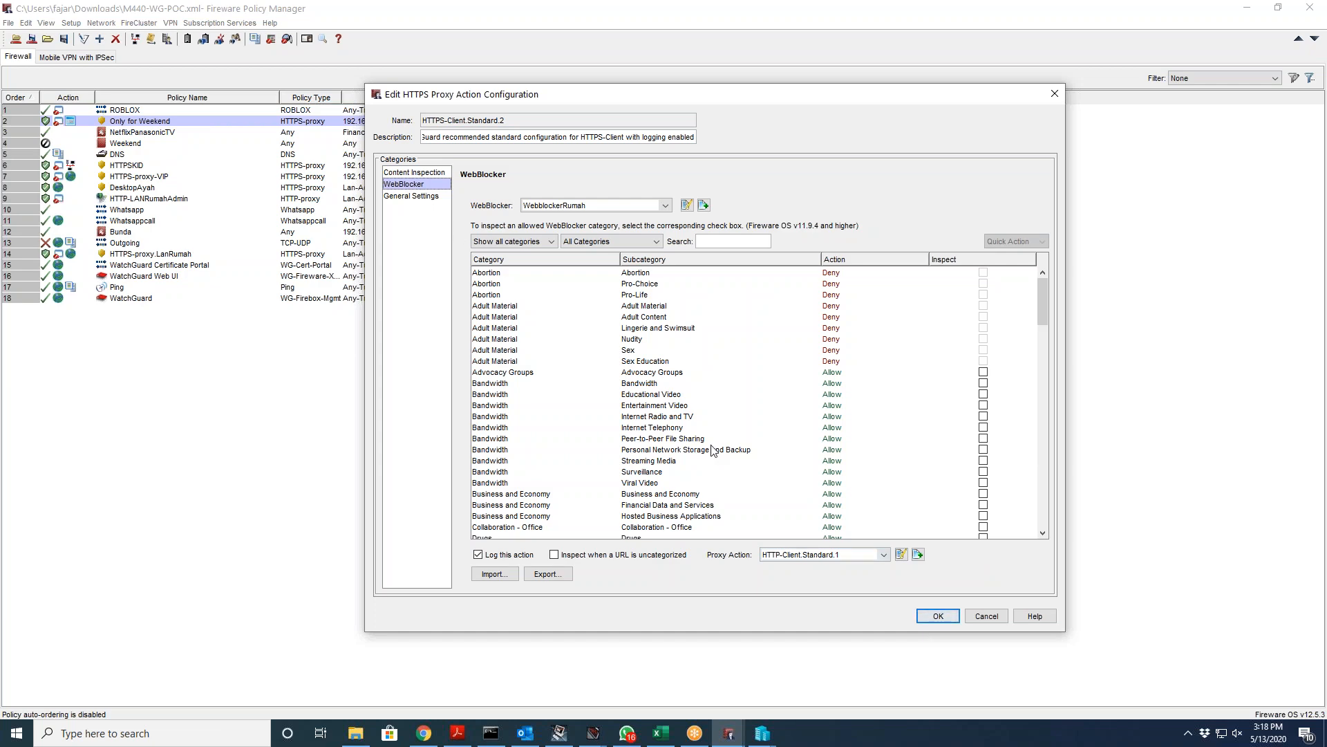
left_click(900, 554)
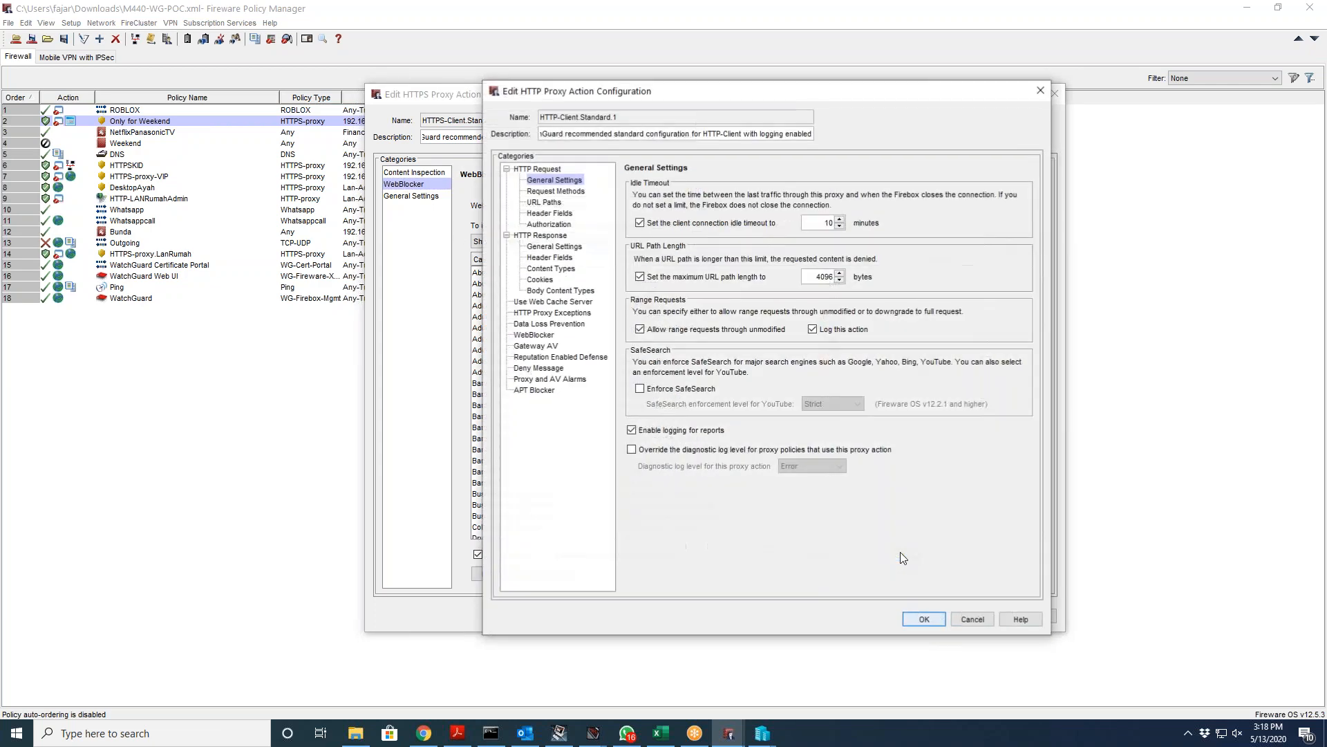
Step: Close both proxy action editors, then reopen HTTP-Client.Standard.1 from HTTPS-Client.Standard.2's WebBlocker page
left_click(1041, 90)
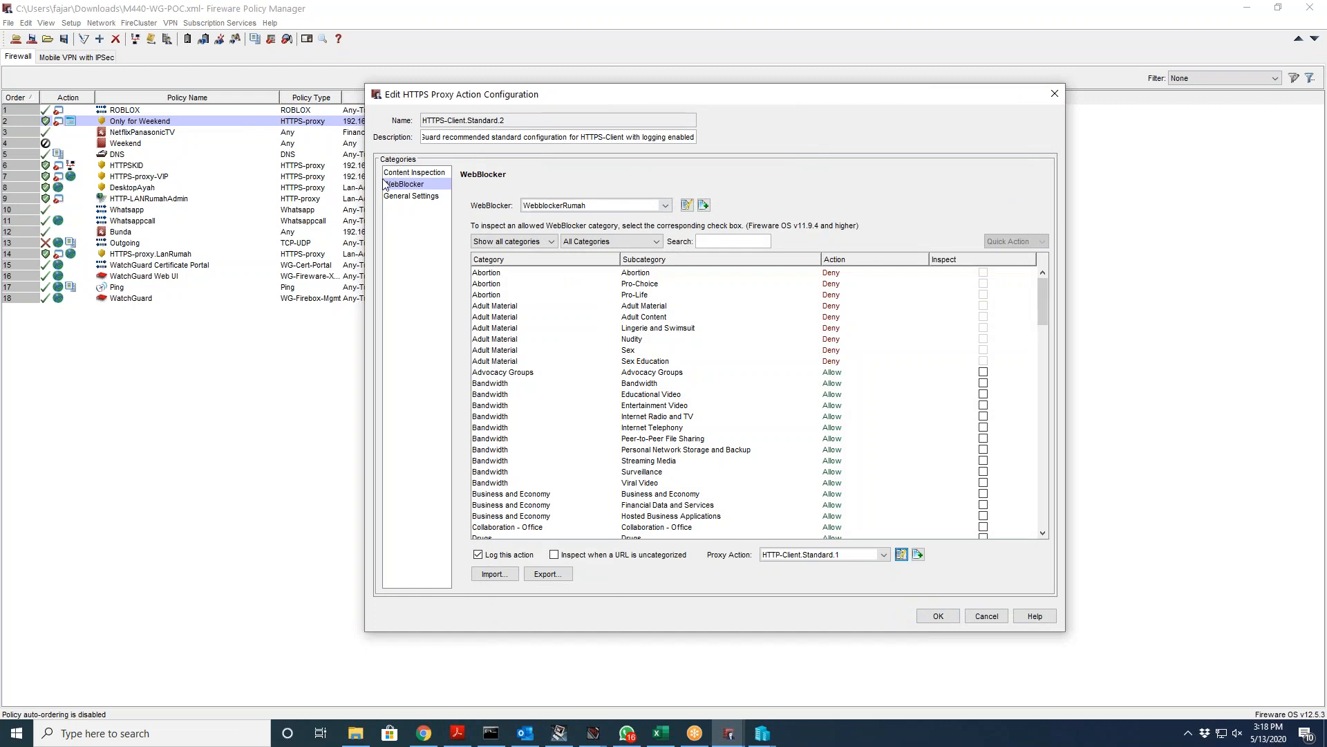
left_click(990, 616)
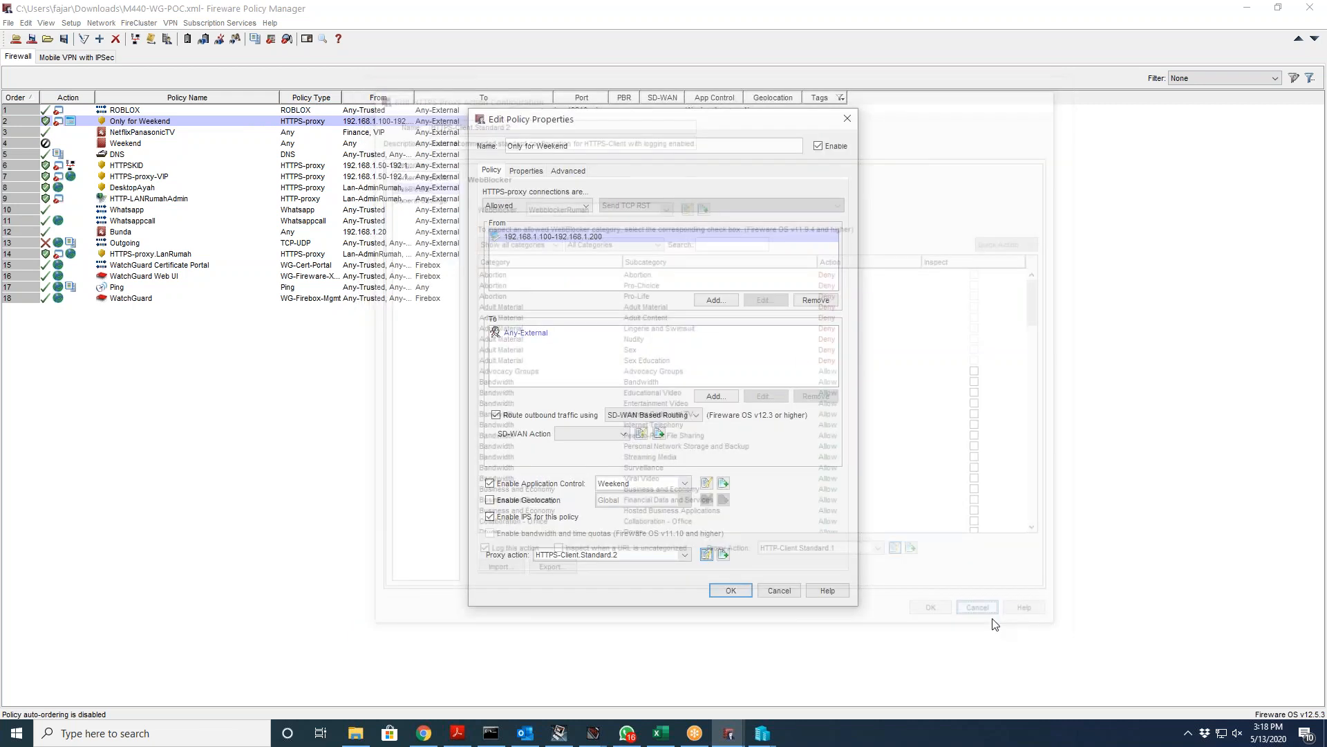
left_click(708, 554)
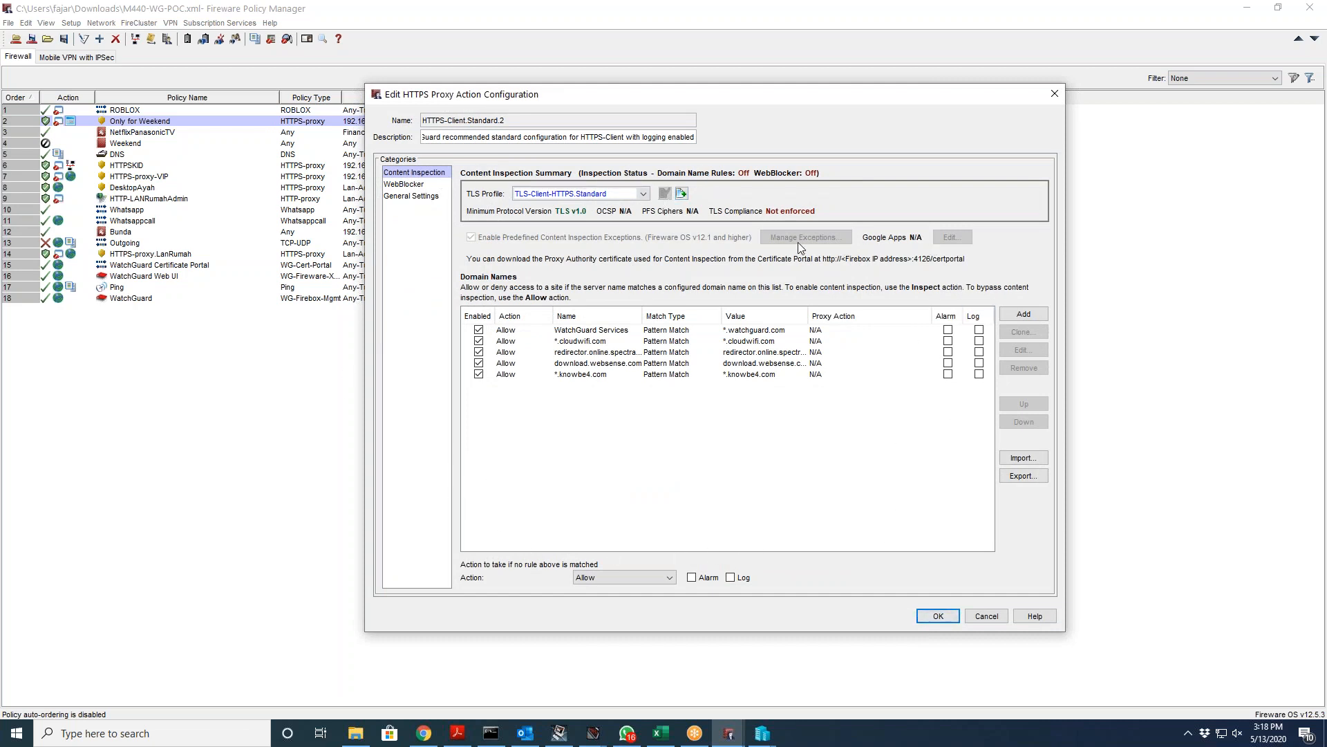
left_click(410, 184)
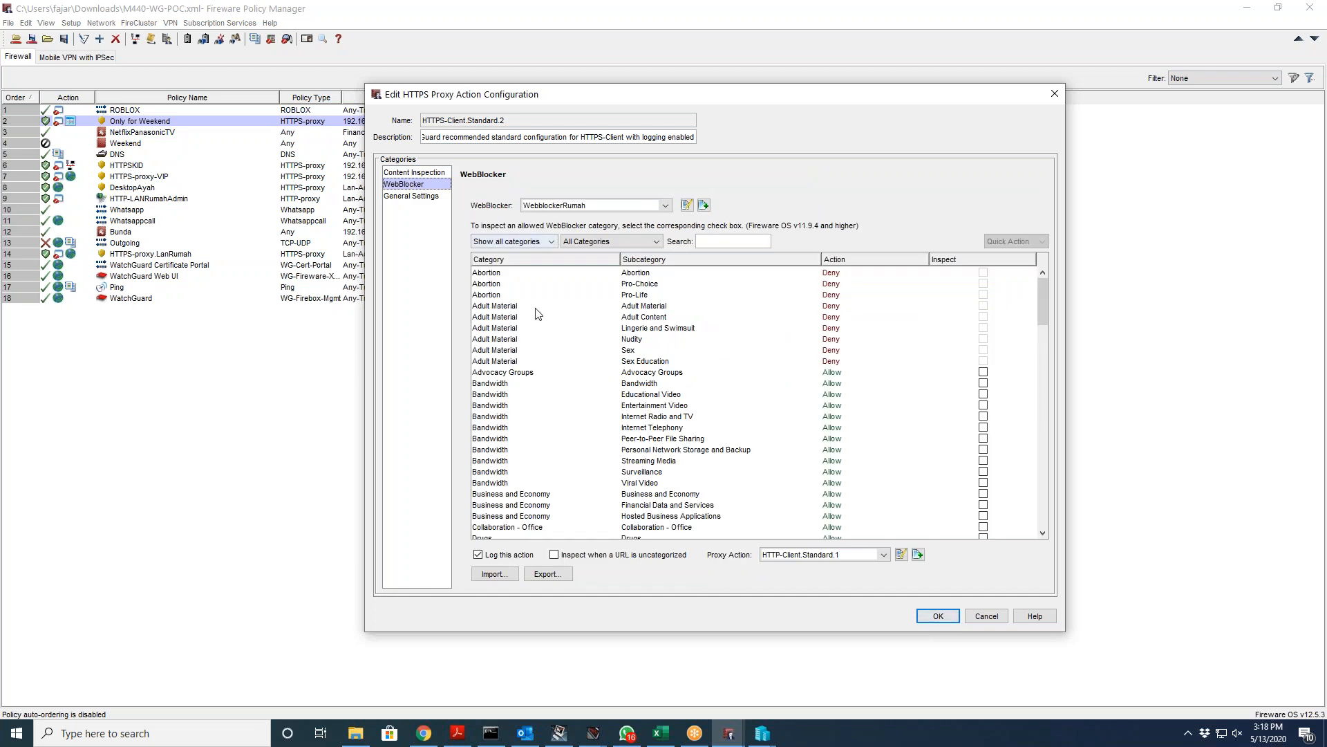
left_click(901, 554)
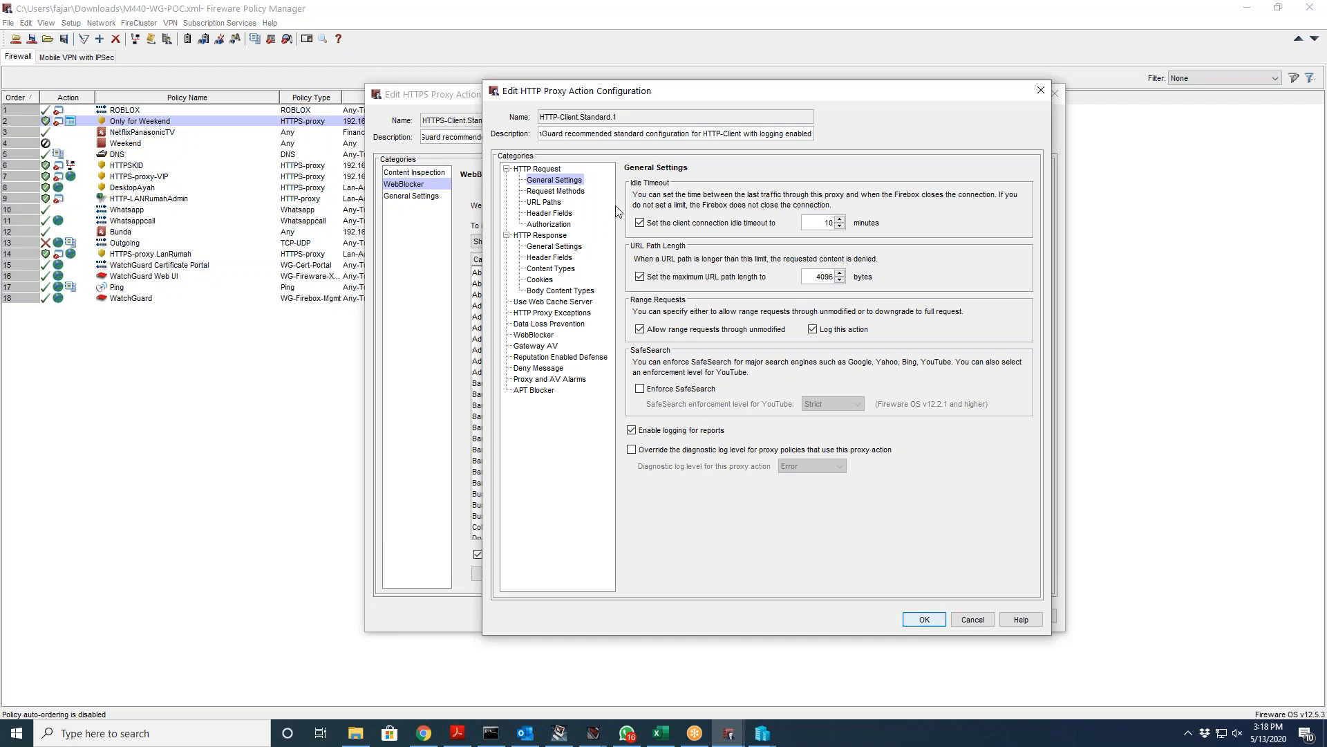
Step: Change HTTP Response Body Content Types 'If matched' action from Deny to AV Scan
left_click(553, 269)
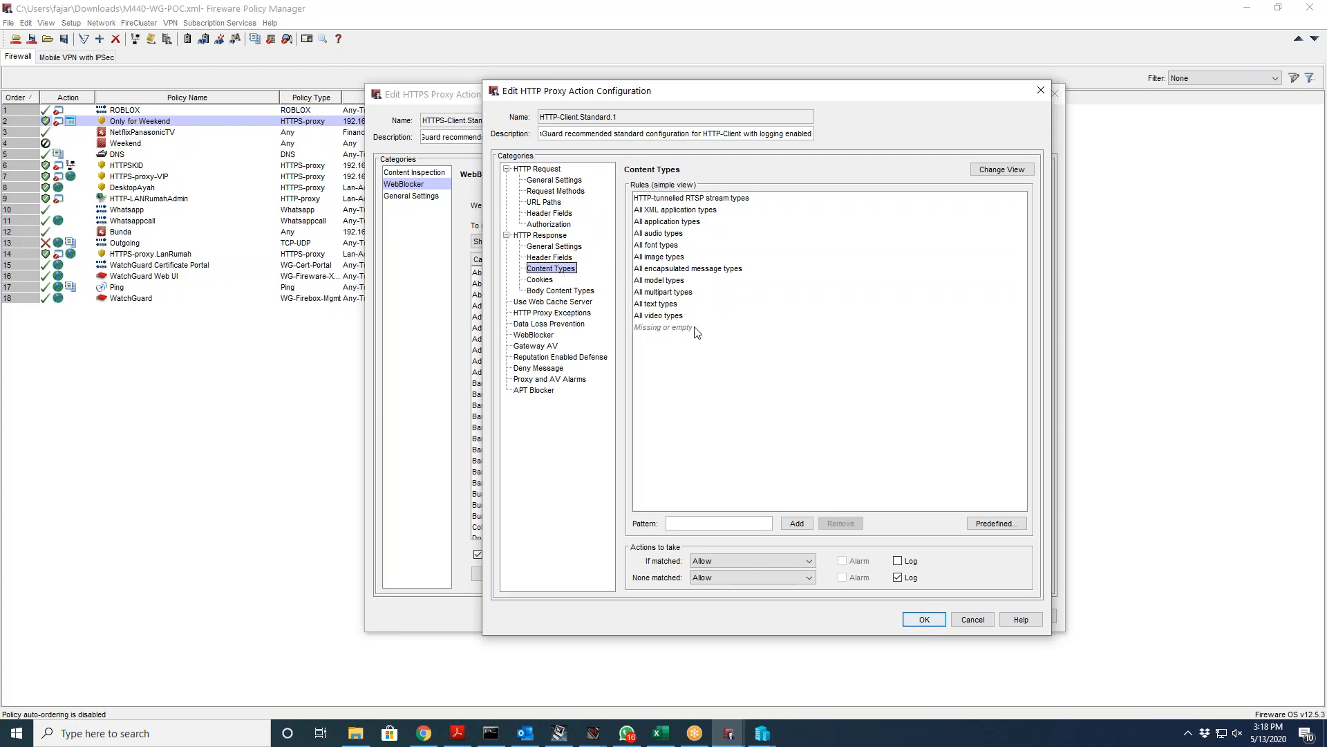
left_click(548, 292)
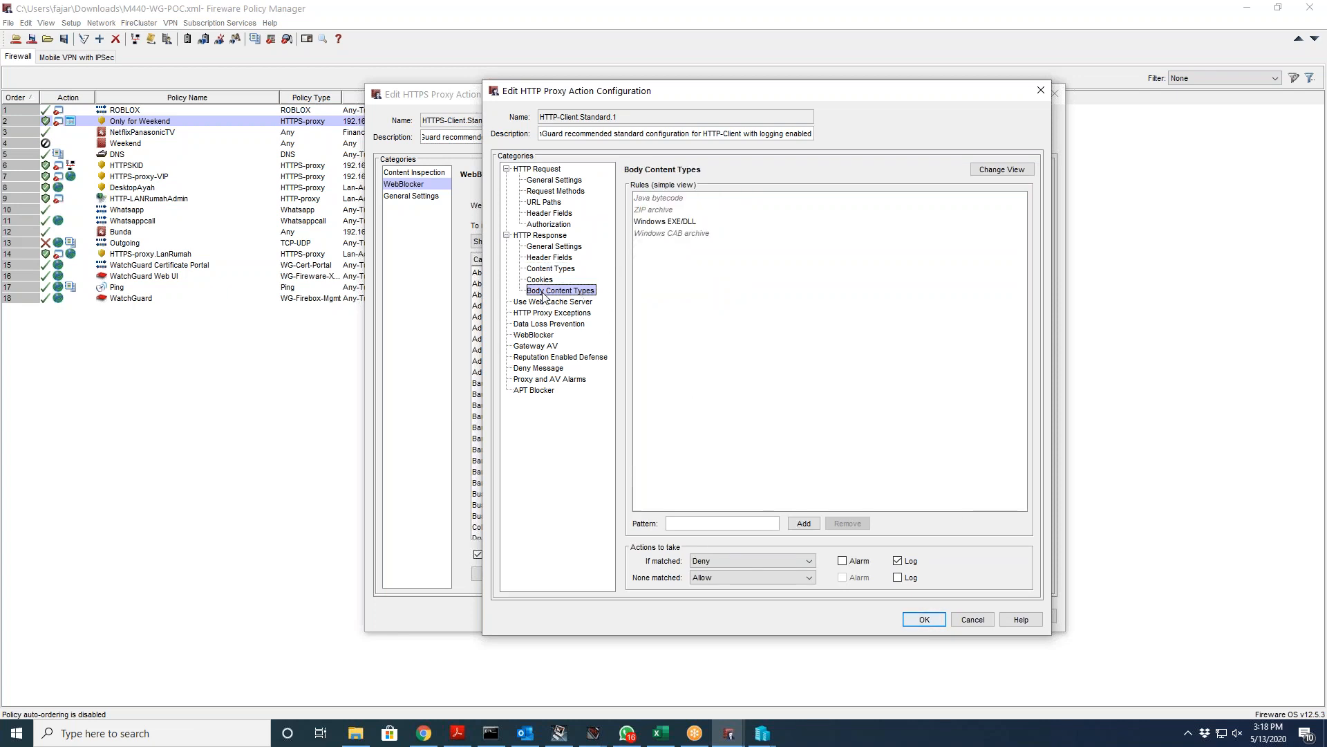
left_click(738, 560)
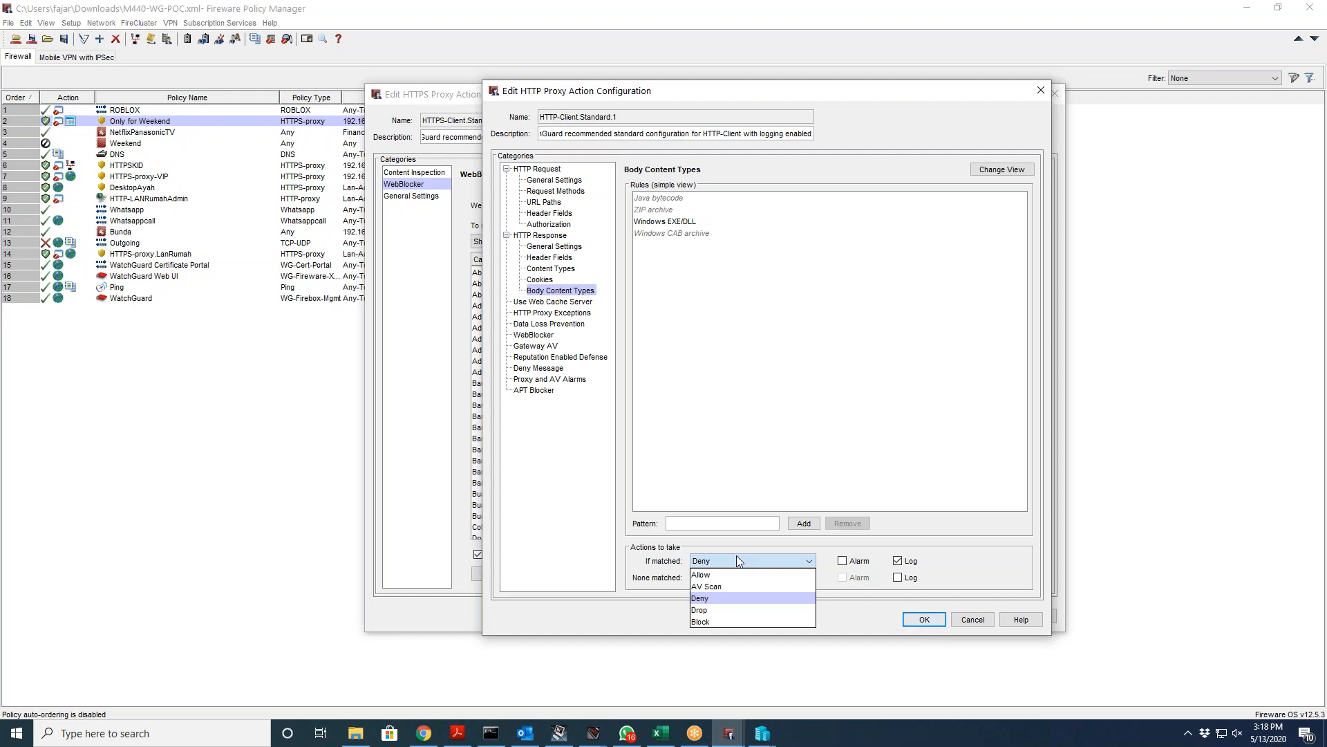
left_click(737, 560)
left_click(737, 560)
left_click(745, 584)
left_click(731, 562)
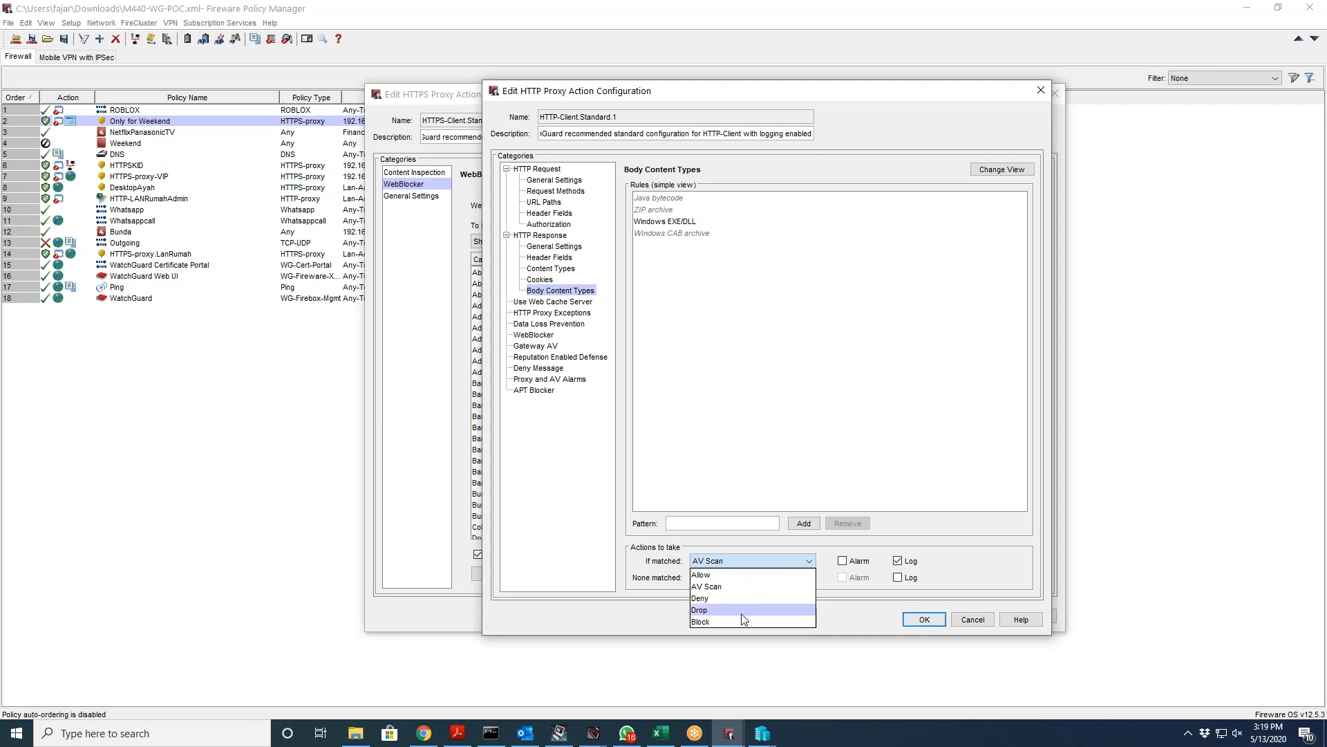
left_click(769, 474)
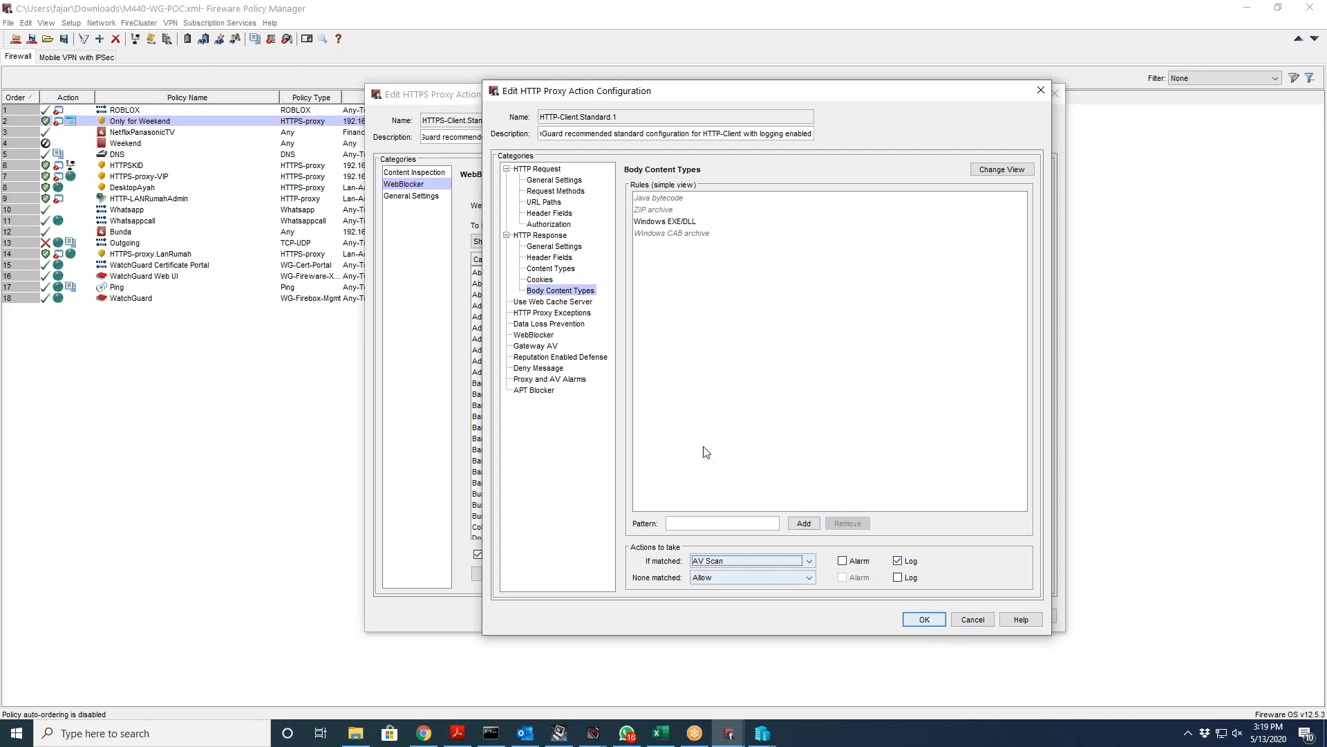
Step: Browse HTTP-Client.Standard.1's Web Cache Server, Data Loss Prevention and WebBlocker pages
left_click(575, 303)
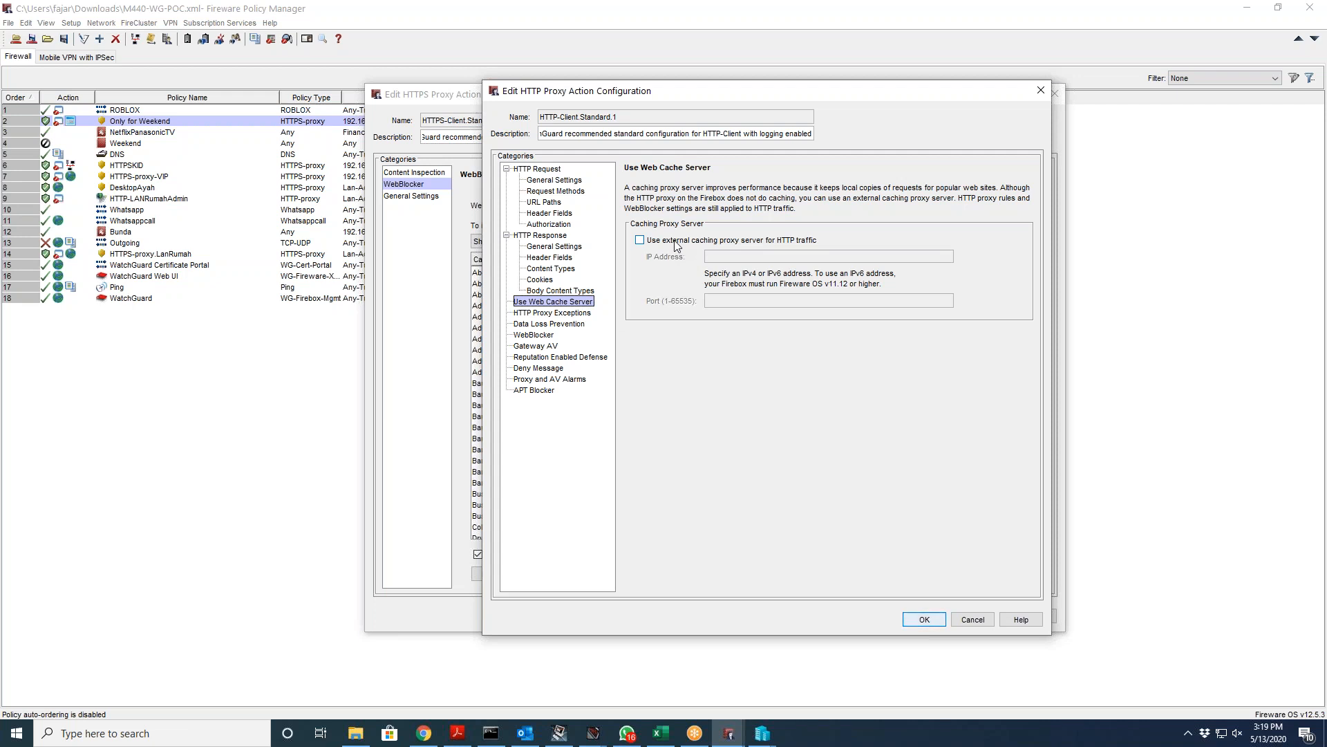
left_click(556, 324)
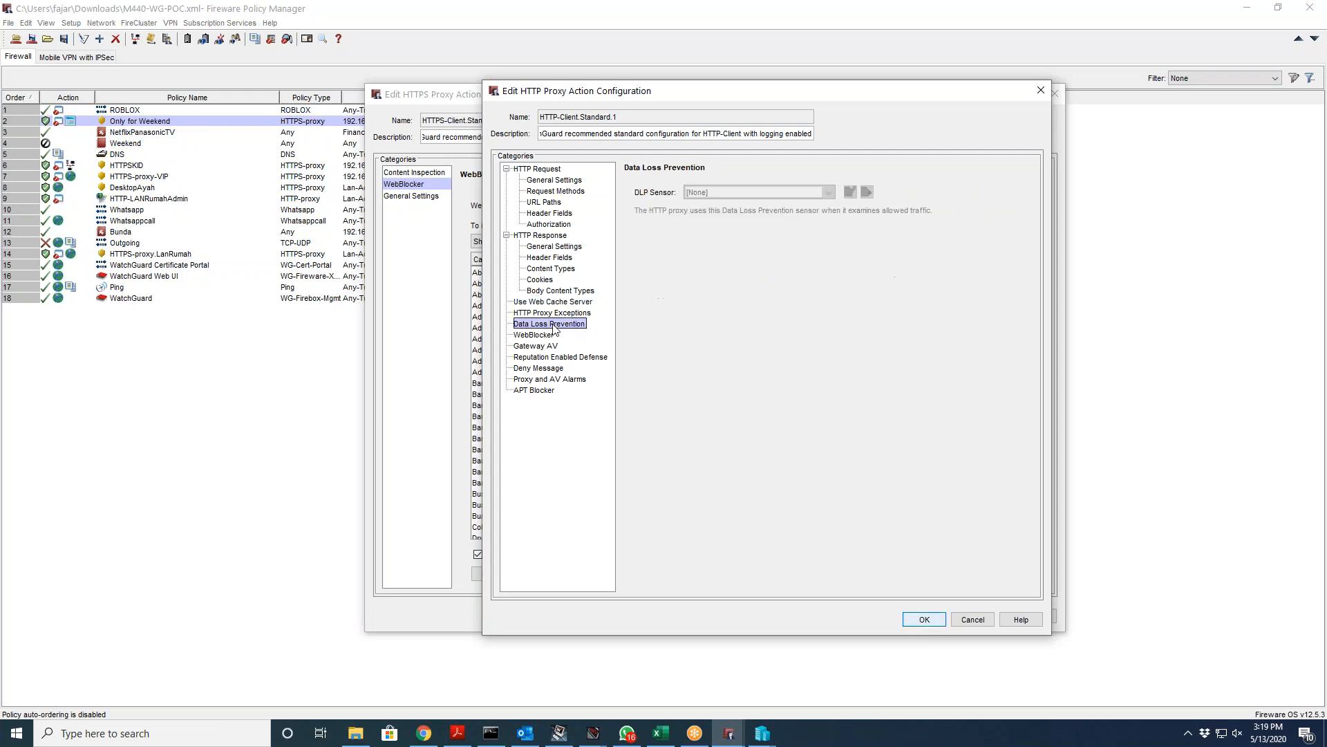
left_click(546, 335)
Step: Review the WebblockerRumah action's category list, including denied Nudity, and cancel without changes
left_click(851, 197)
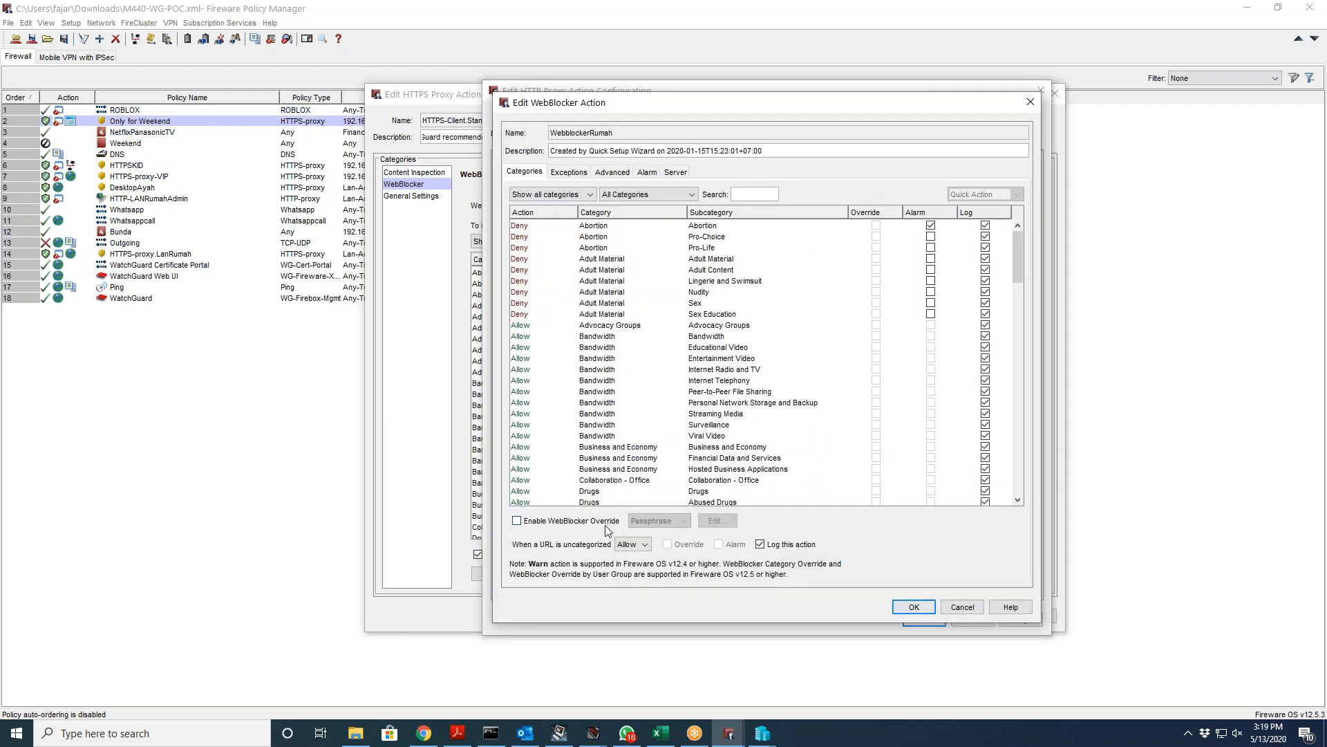
left_click(652, 292)
scroll(658, 325, "down", 15)
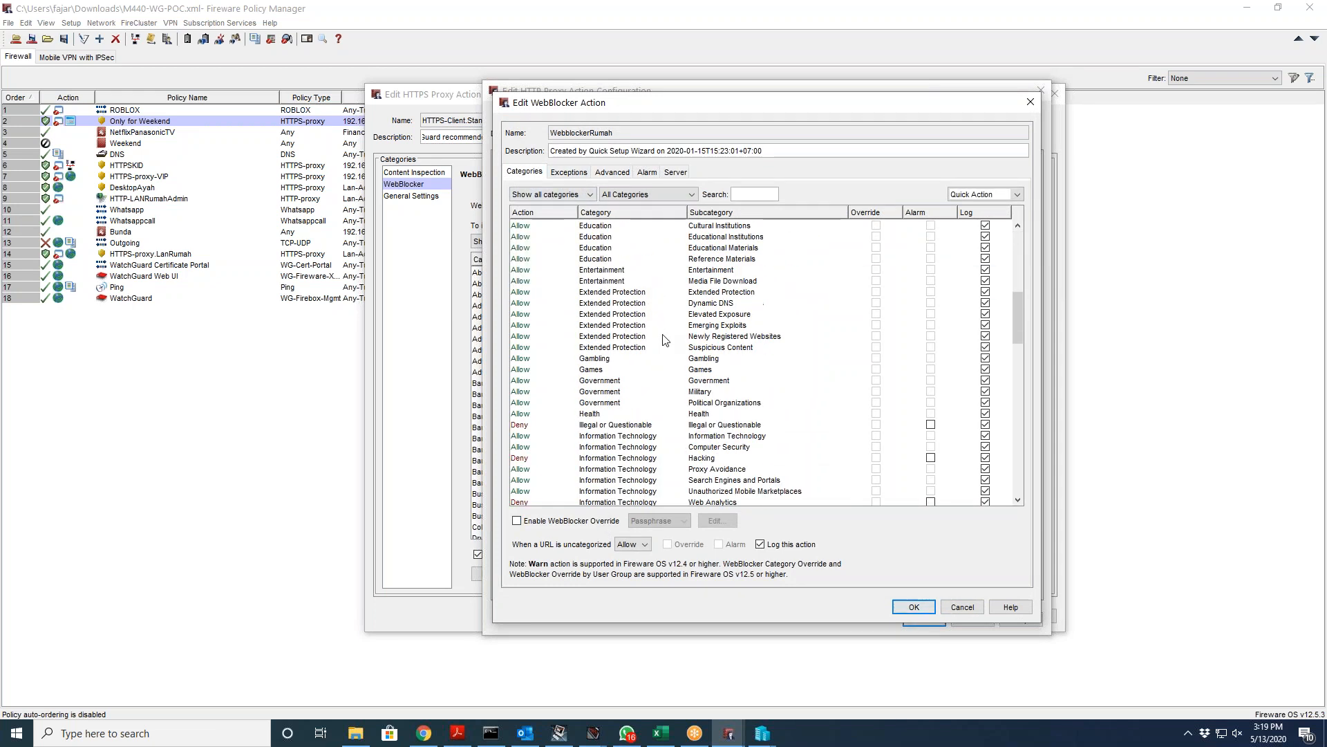
scroll(666, 339, "down", 20)
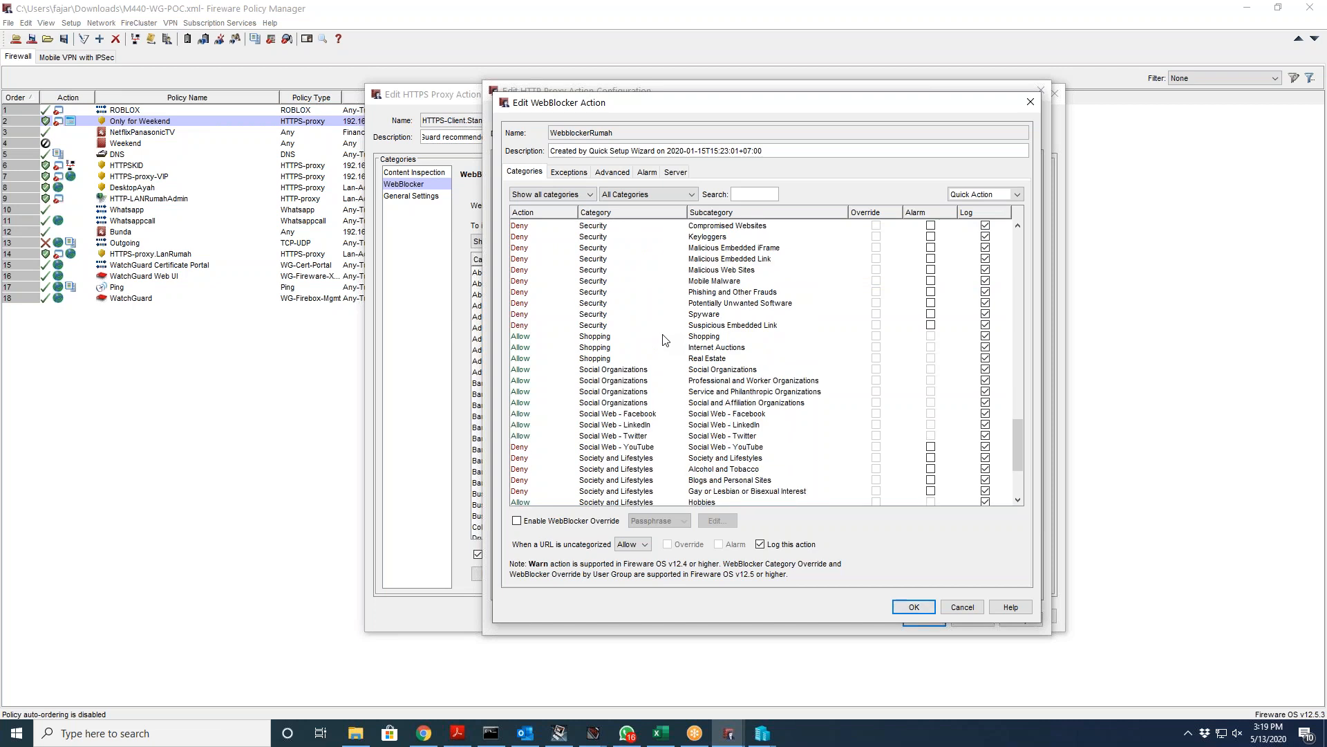
scroll(665, 340, "up", 20)
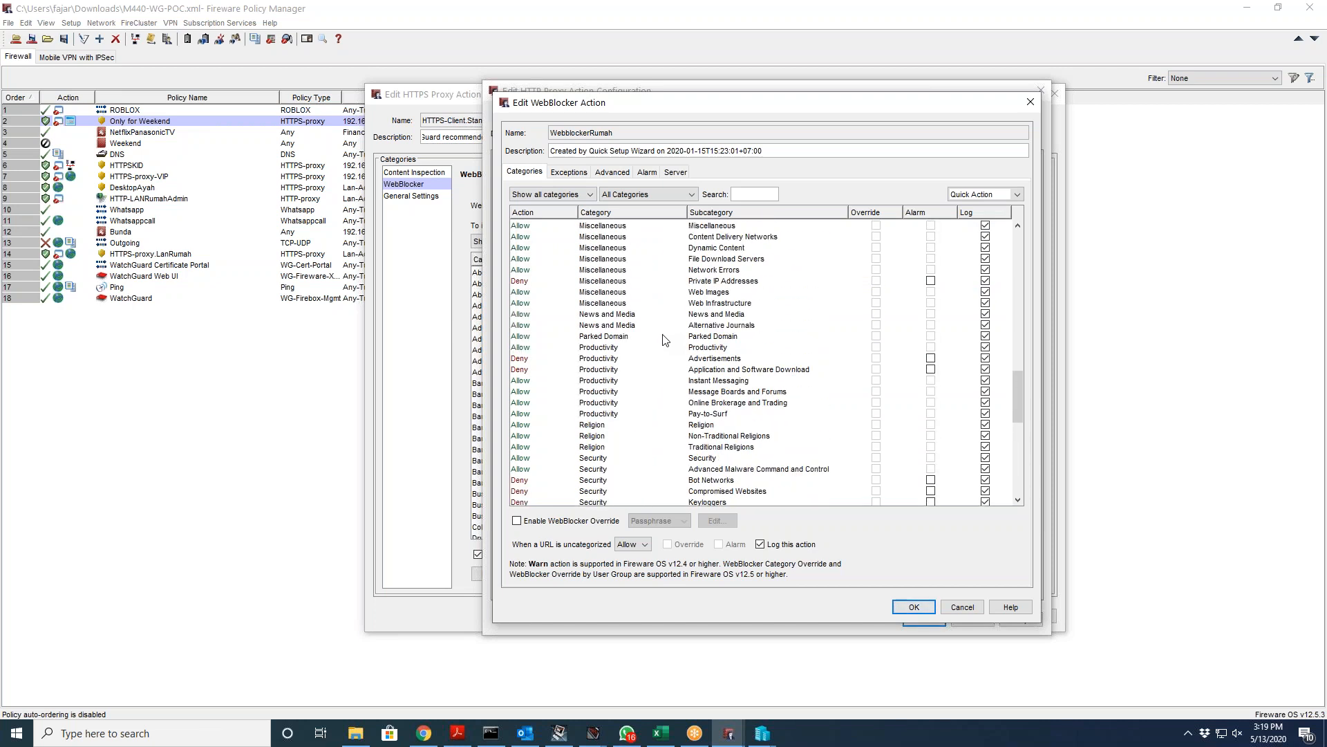
scroll(666, 339, "up", 10)
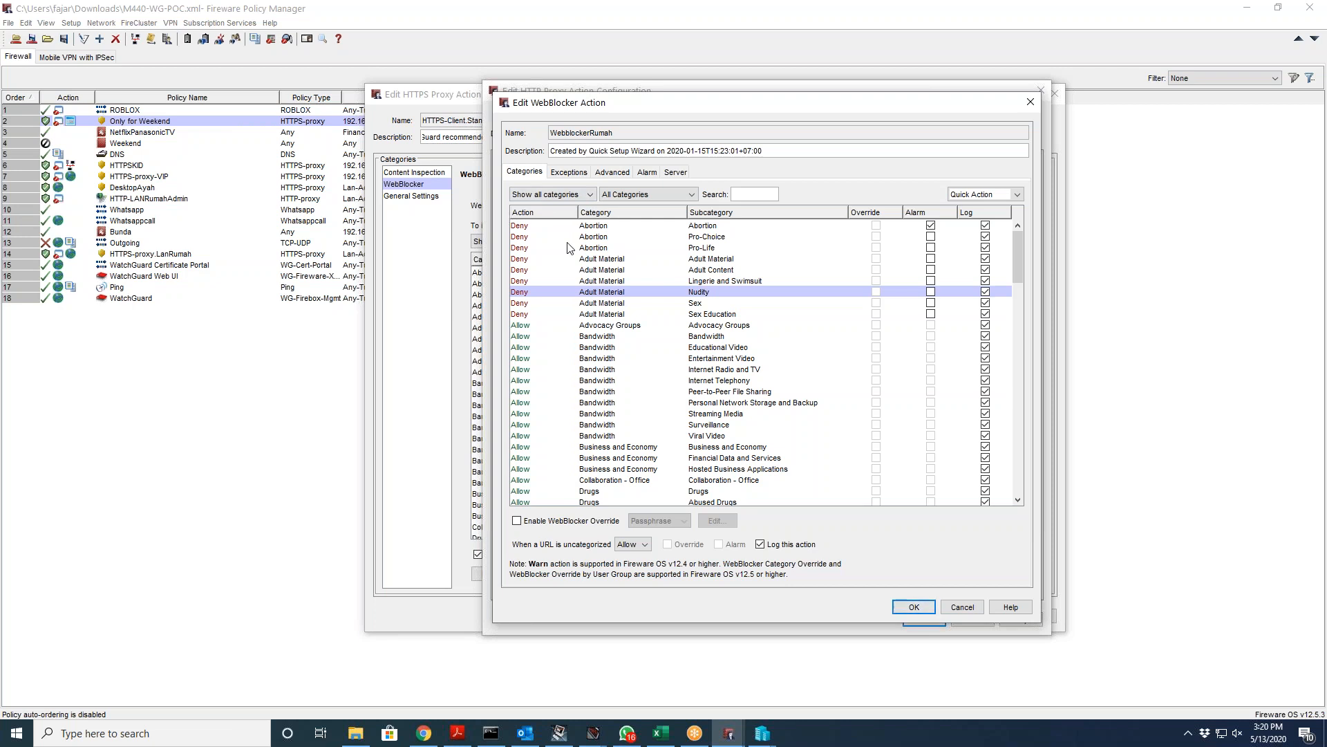
left_click(961, 608)
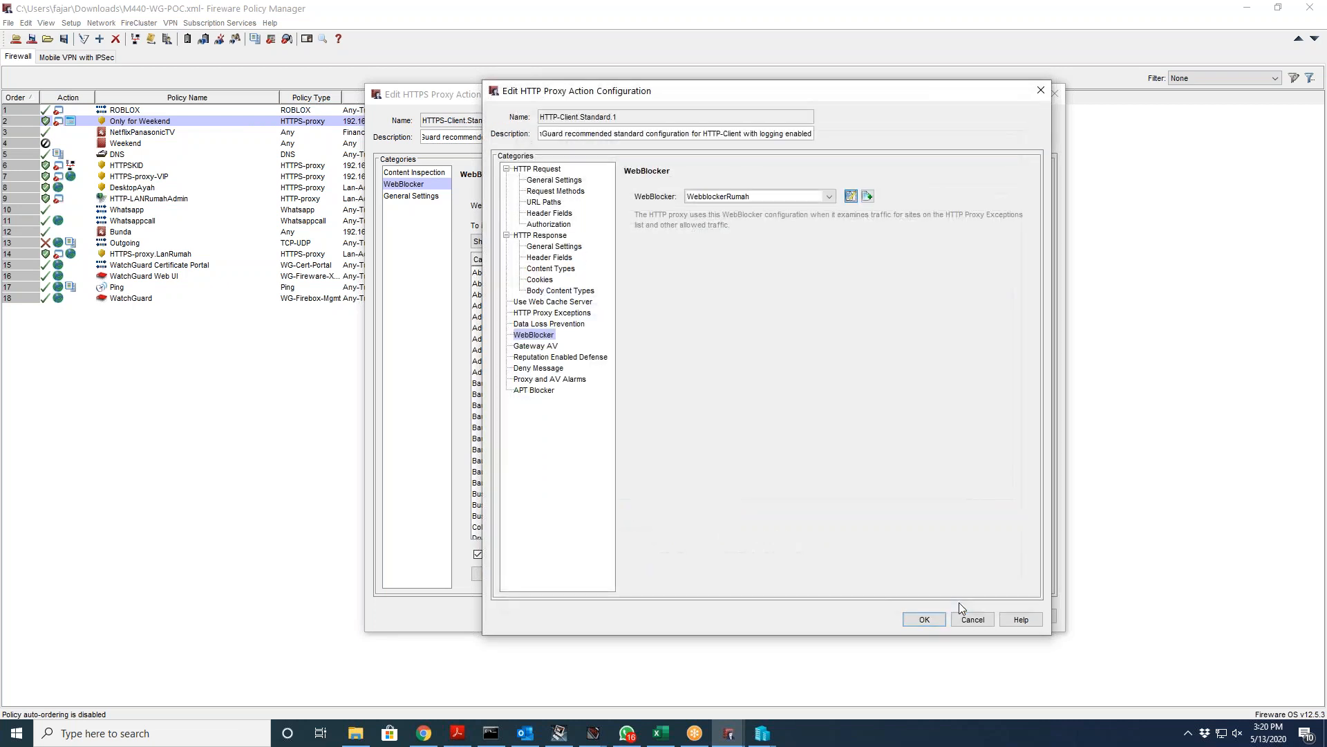
Step: Enable Gateway AntiVirus and confirm Body Content Types uses AV Scan
left_click(536, 346)
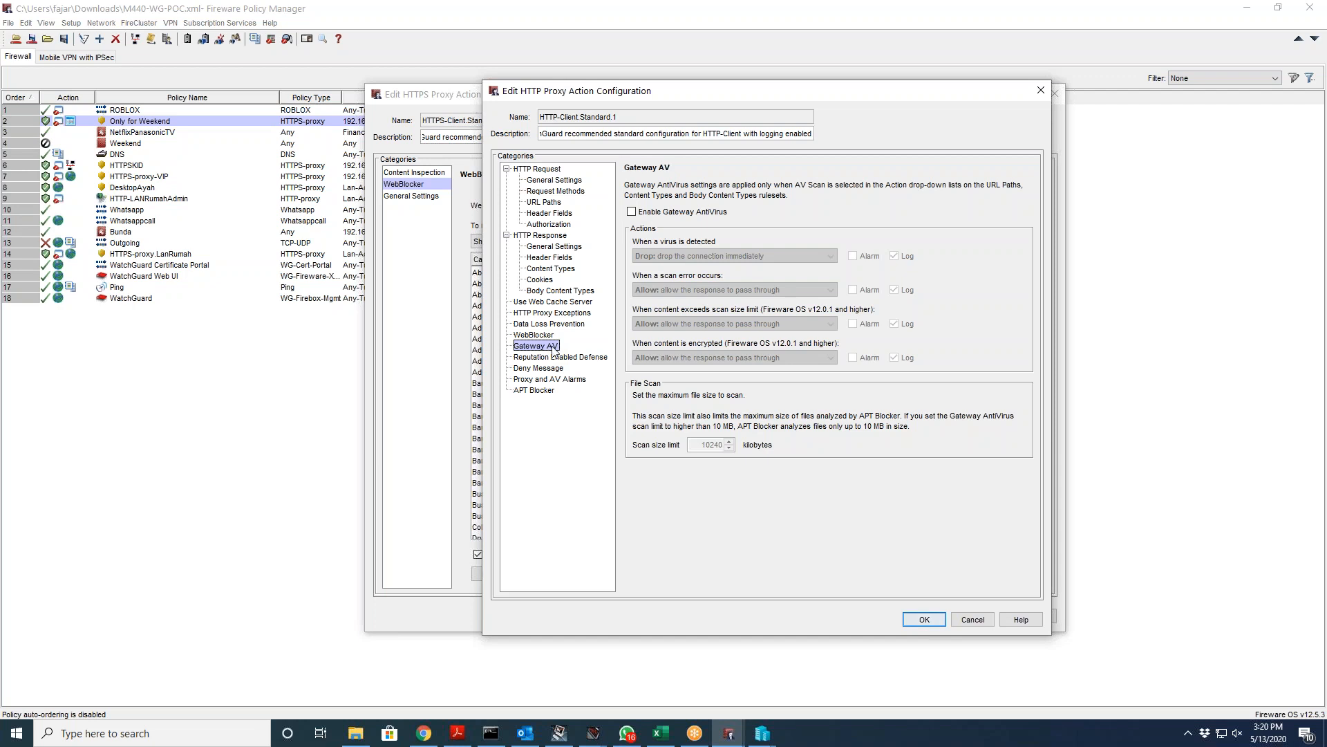
left_click(710, 213)
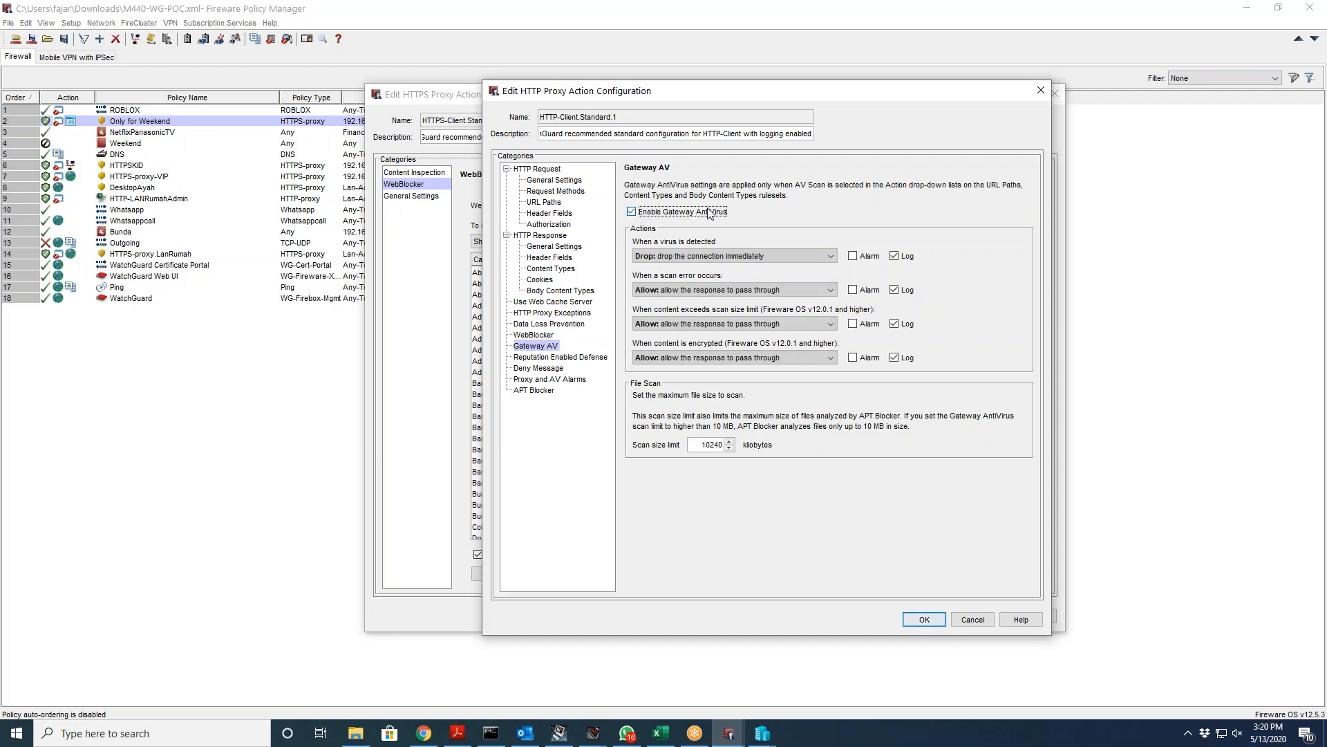
left_click(580, 291)
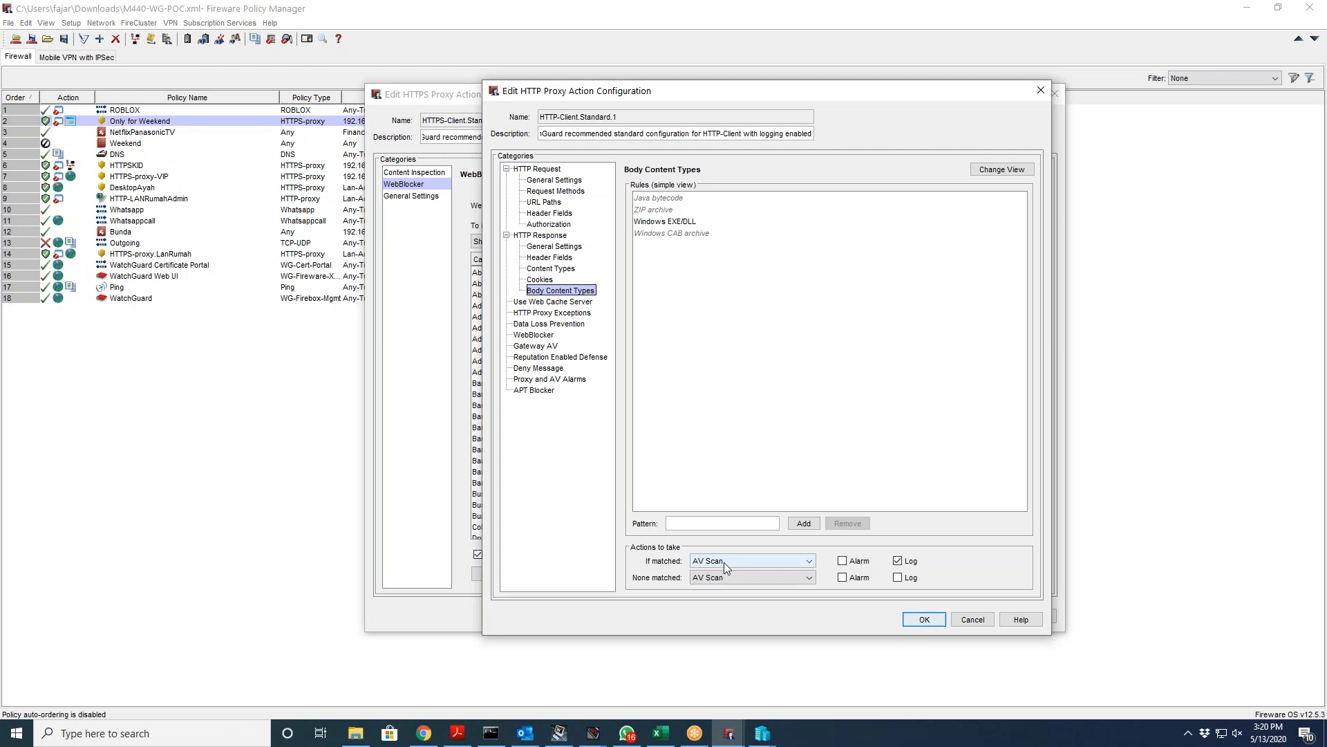
left_click(558, 345)
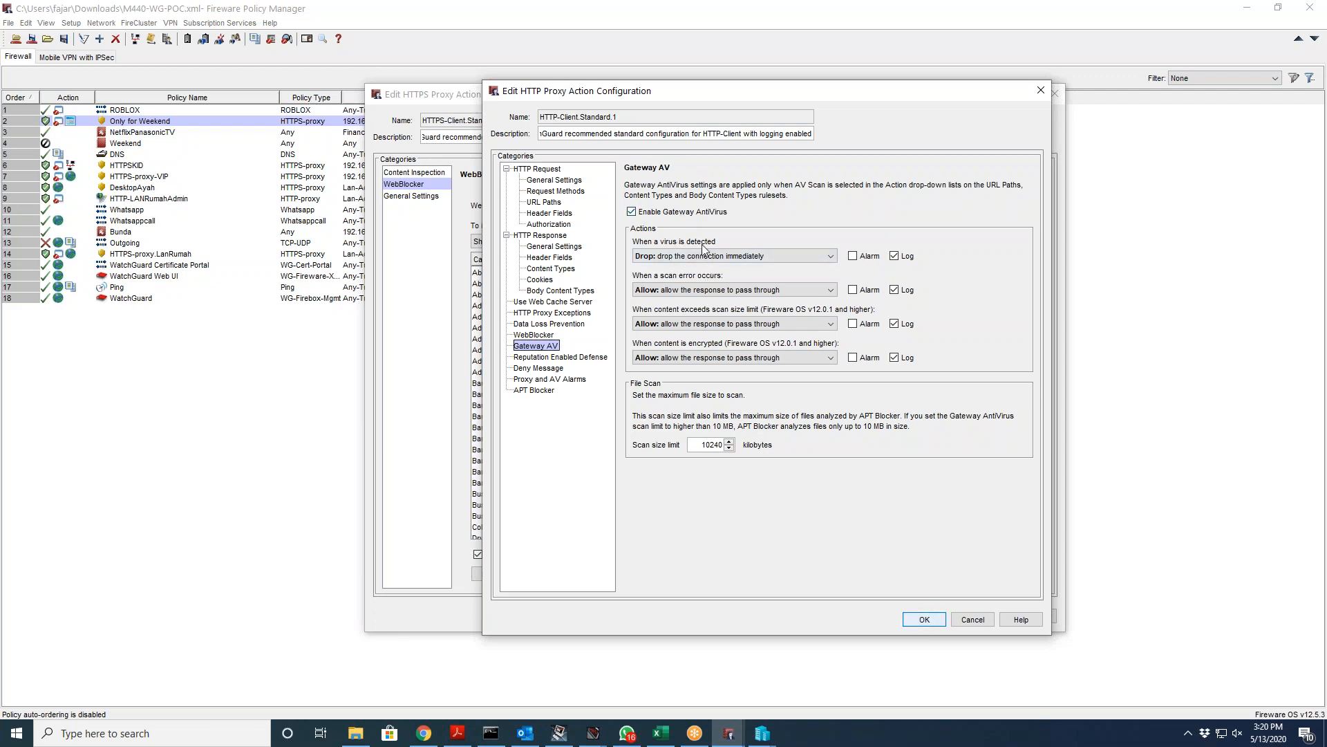
Step: Set the virus-detected action back to Drop after briefly choosing Block
left_click(727, 255)
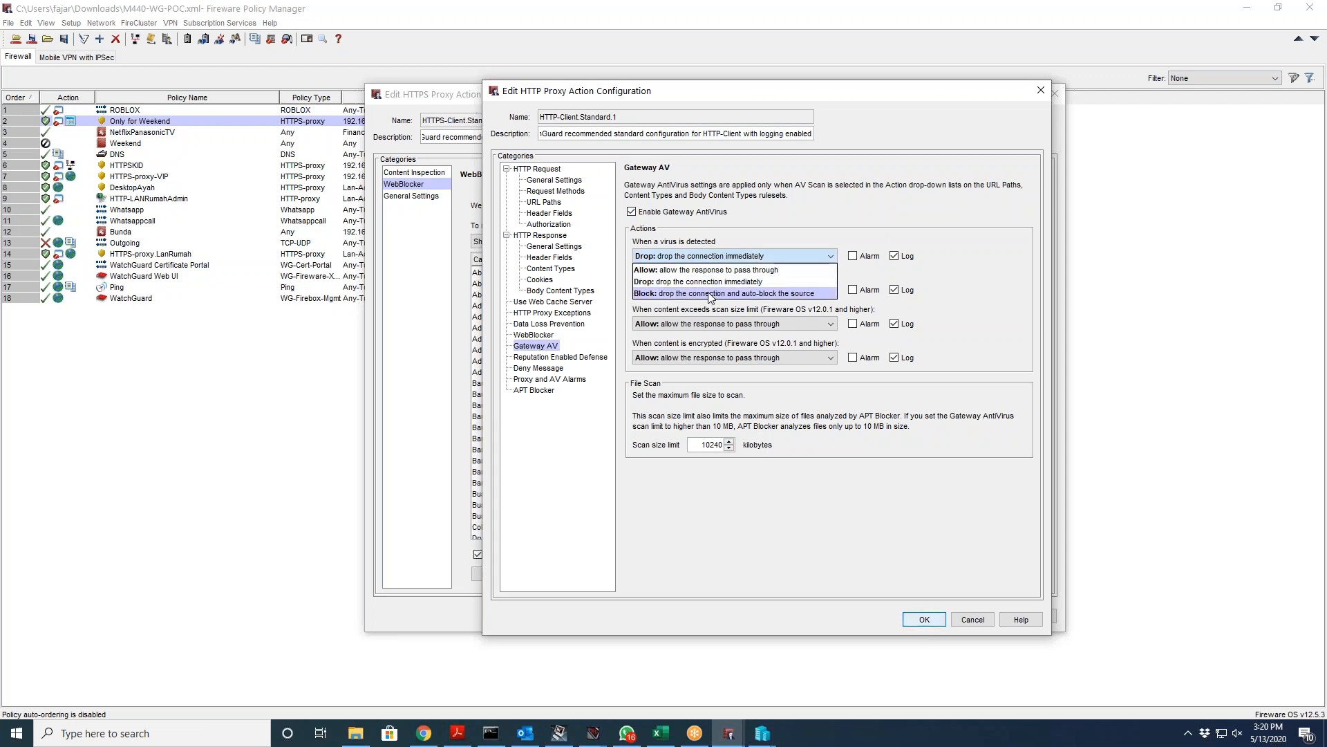
left_click(716, 293)
left_click(719, 257)
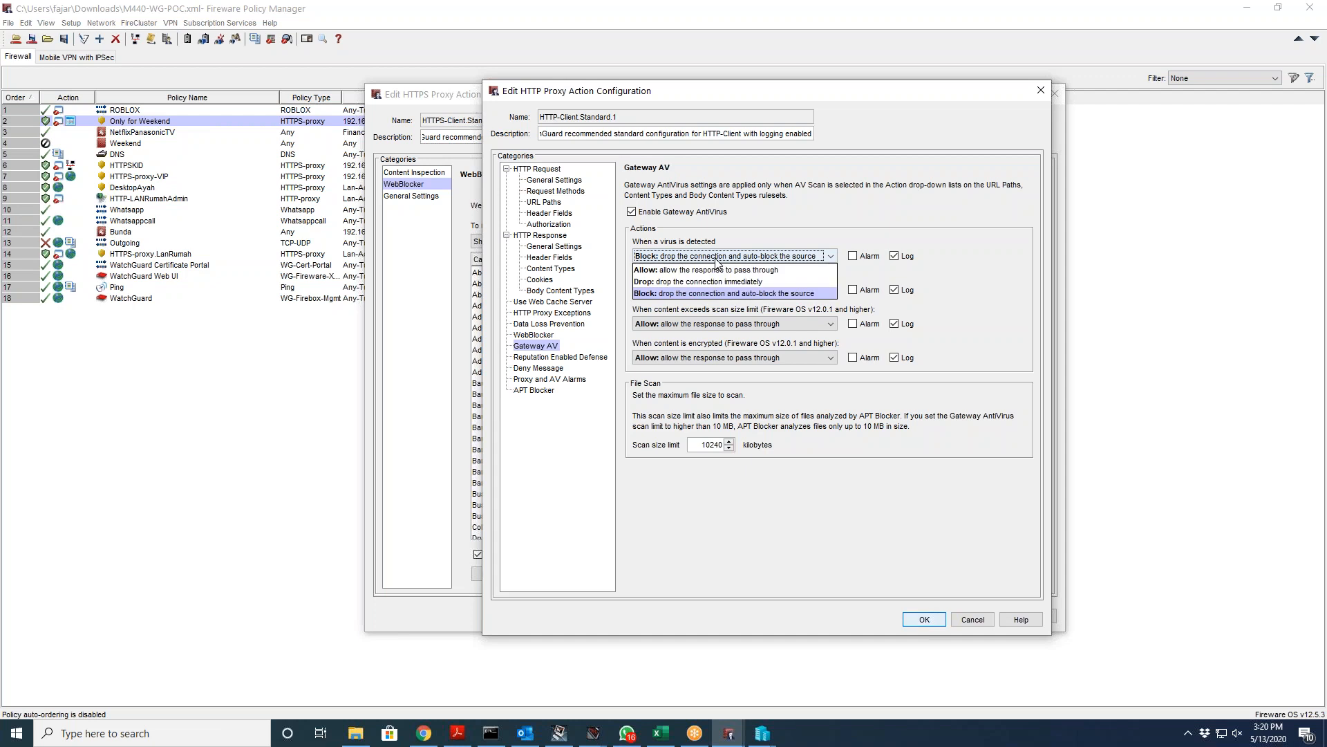
left_click(778, 282)
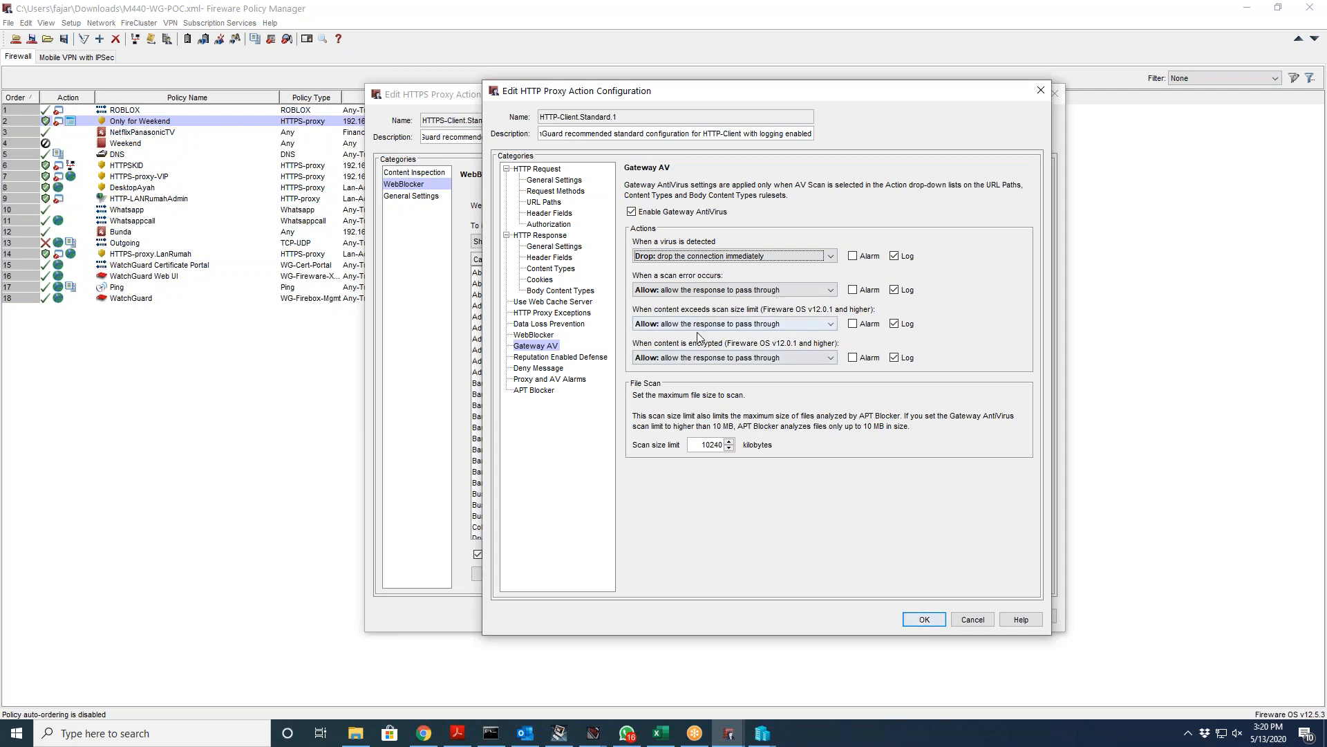
left_click(568, 357)
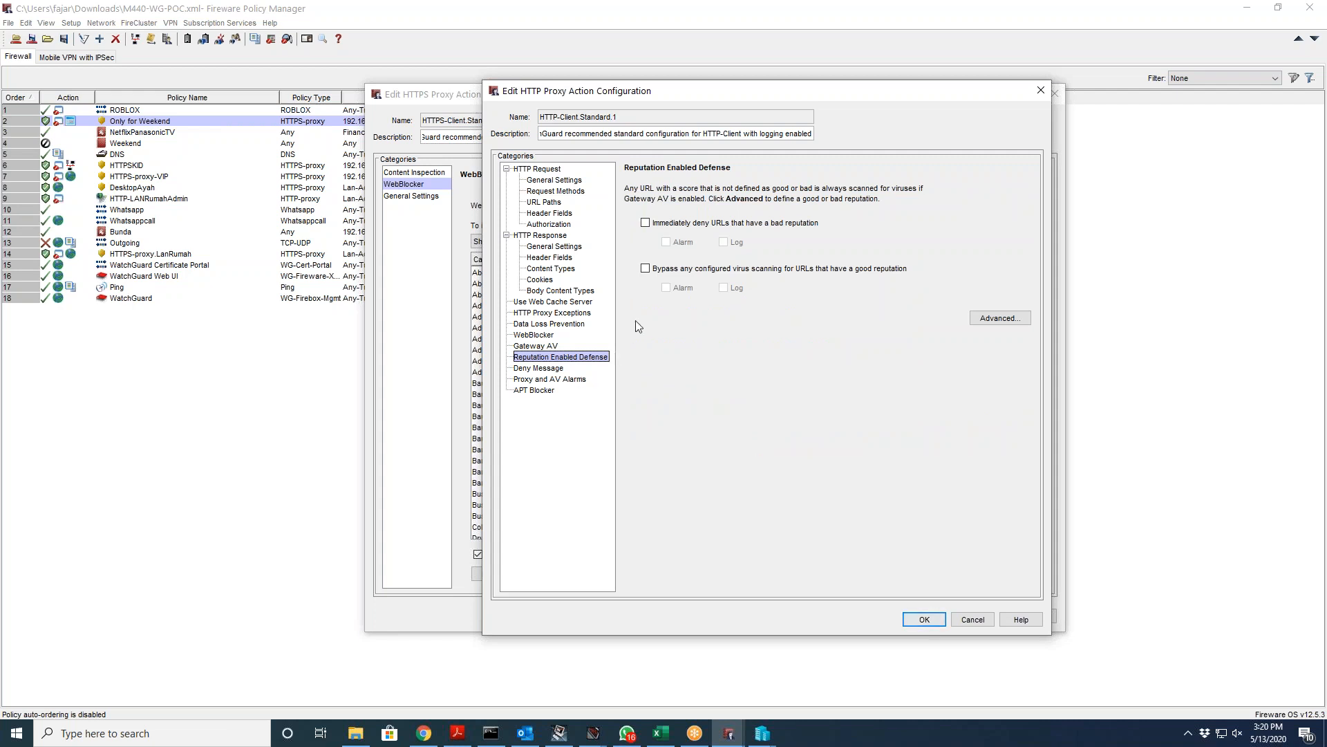
Step: Deny bad-reputation URLs and skip scanning good-reputation URLs, leaving thresholds unchanged
left_click(690, 227)
left_click(674, 271)
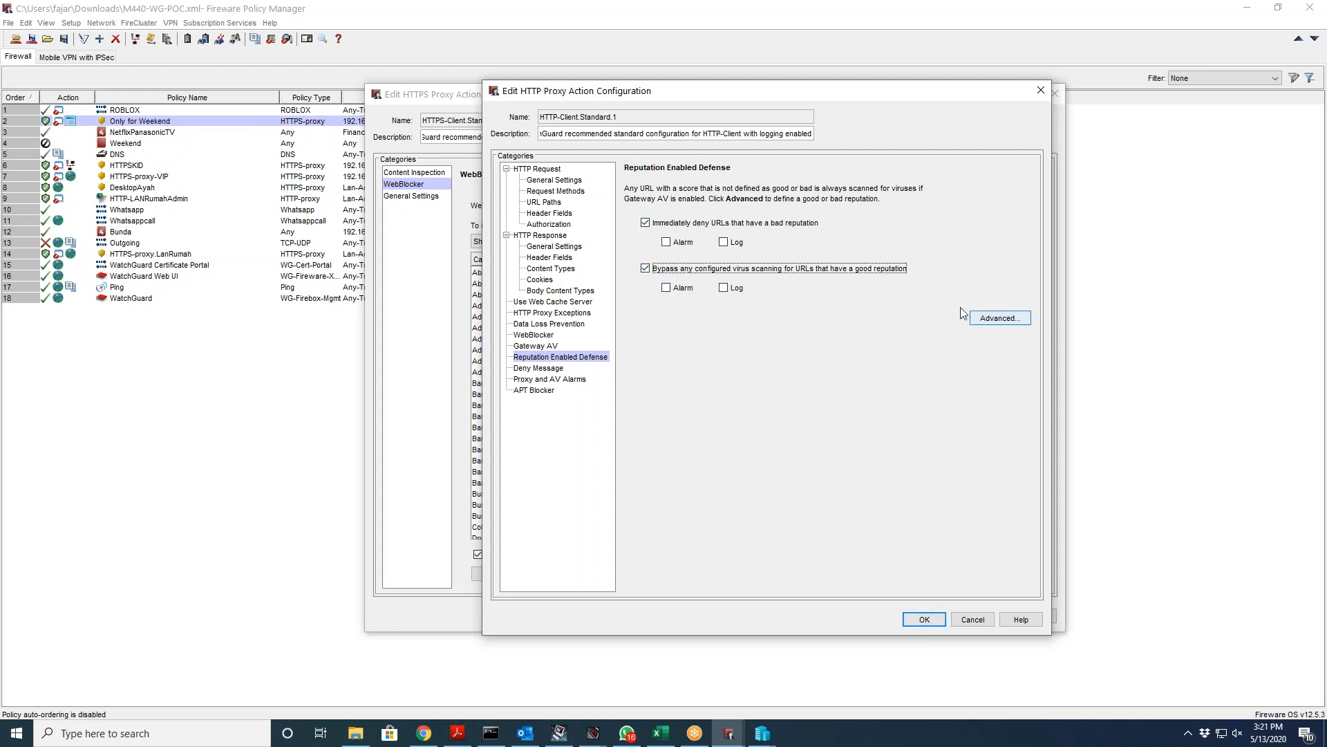
left_click(996, 320)
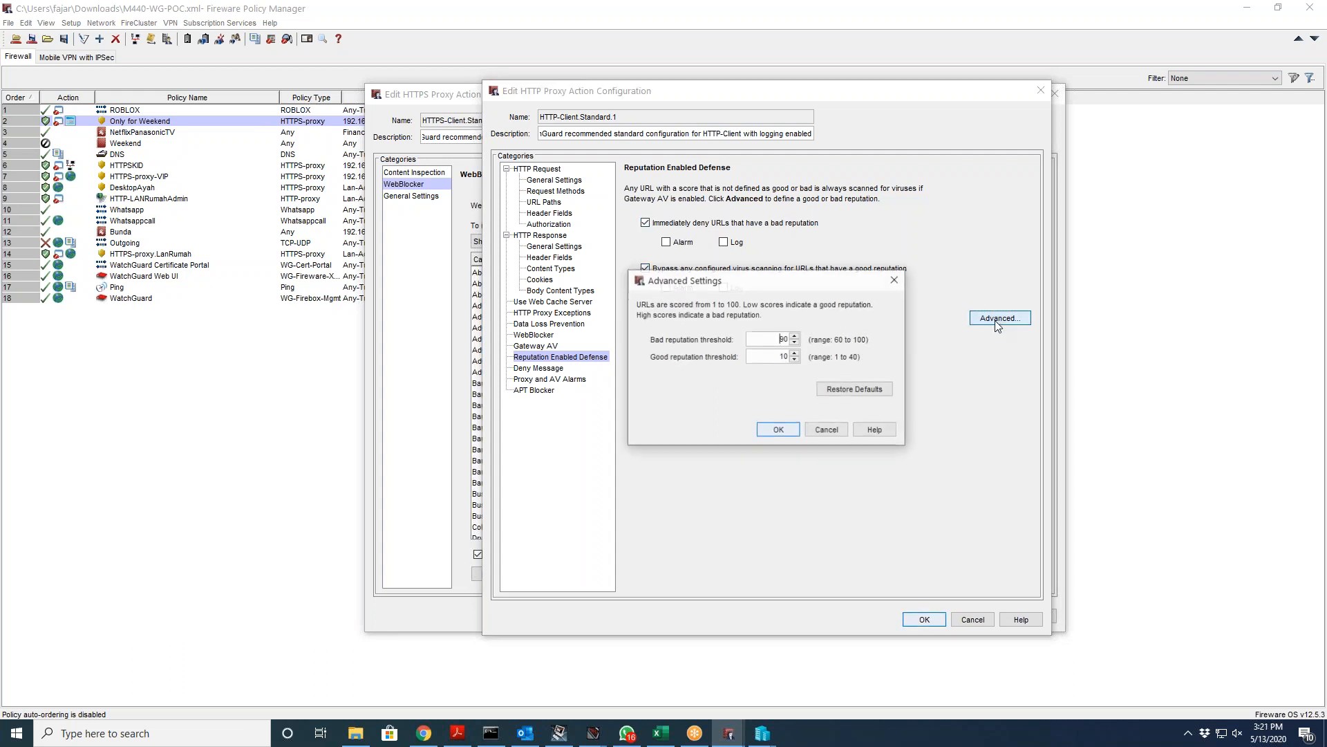
left_click(830, 429)
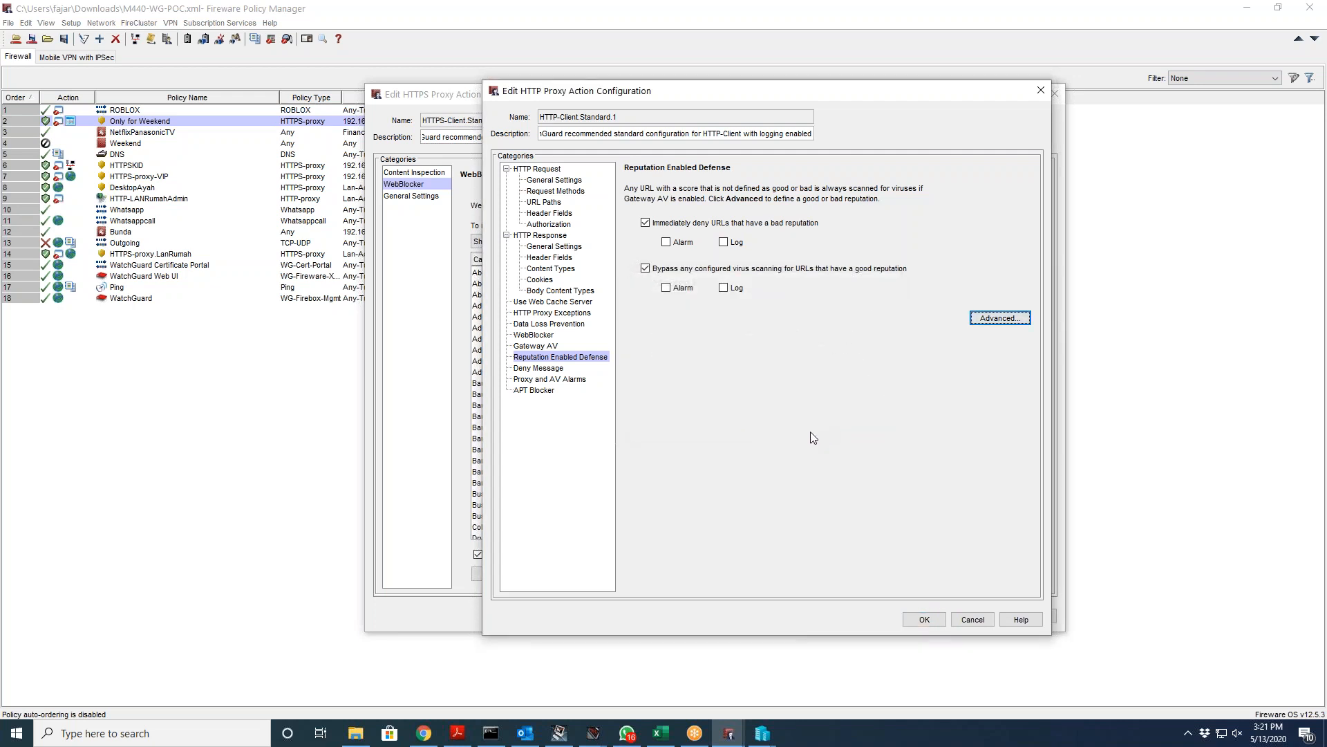
Step: Inspect the deny and warn message HTML on the Deny Message page
left_click(542, 370)
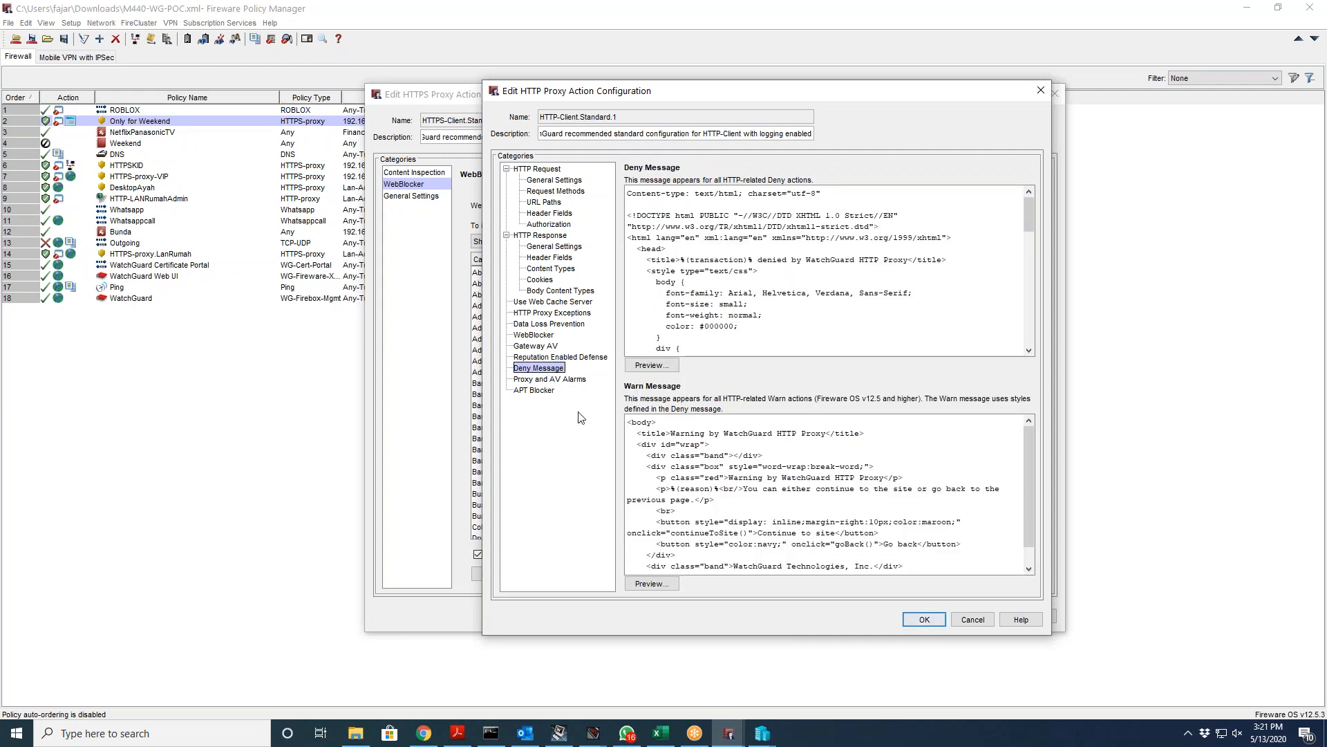
left_click(770, 349)
left_click_drag(771, 351, 661, 207)
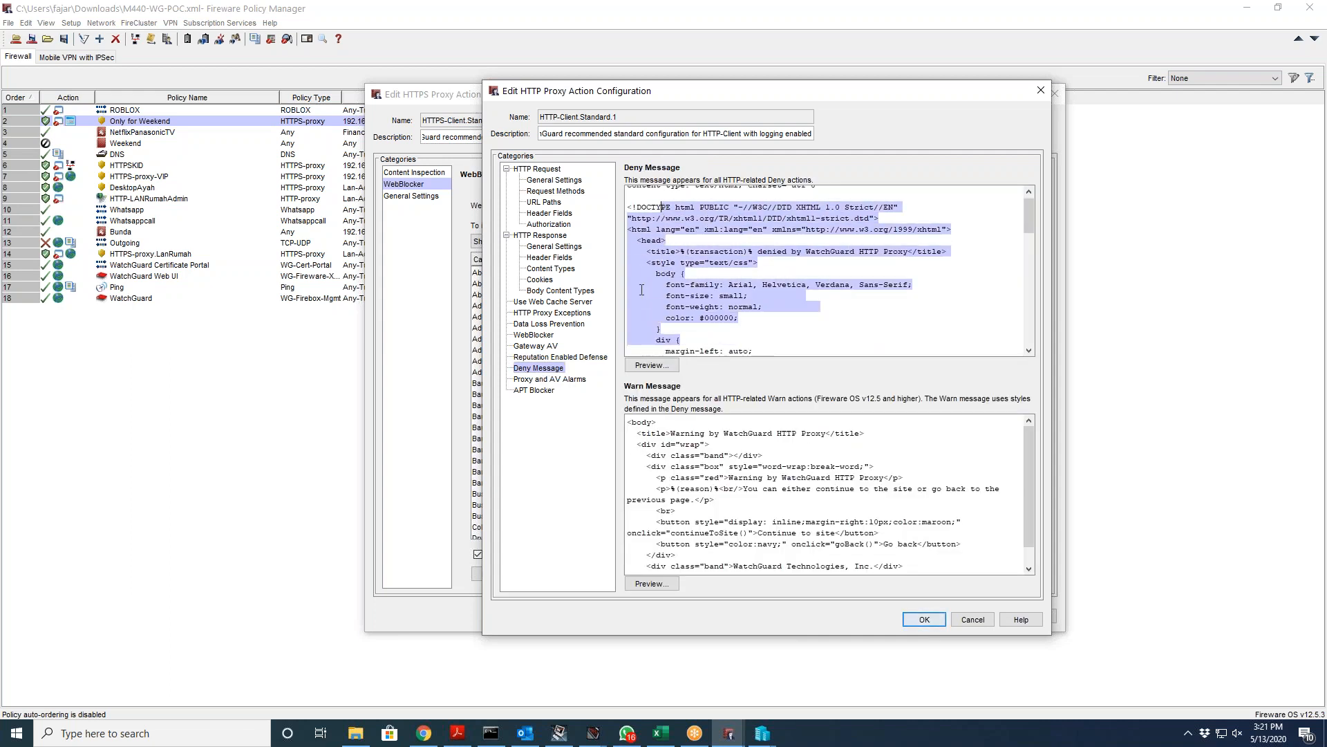
left_click_drag(629, 422, 866, 533)
Step: Enable APT Blocker and save the HTTP-Client.Standard.1 proxy action
left_click(534, 390)
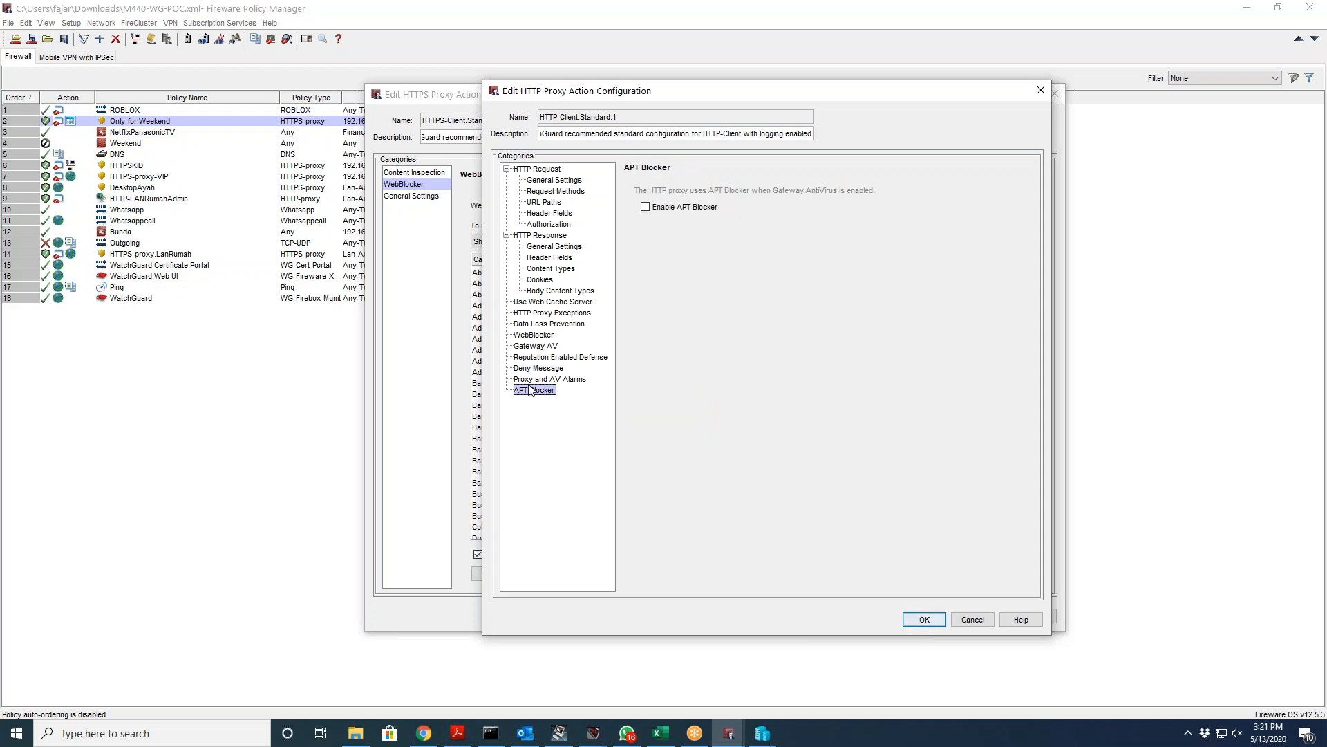
left_click(657, 207)
left_click(554, 379)
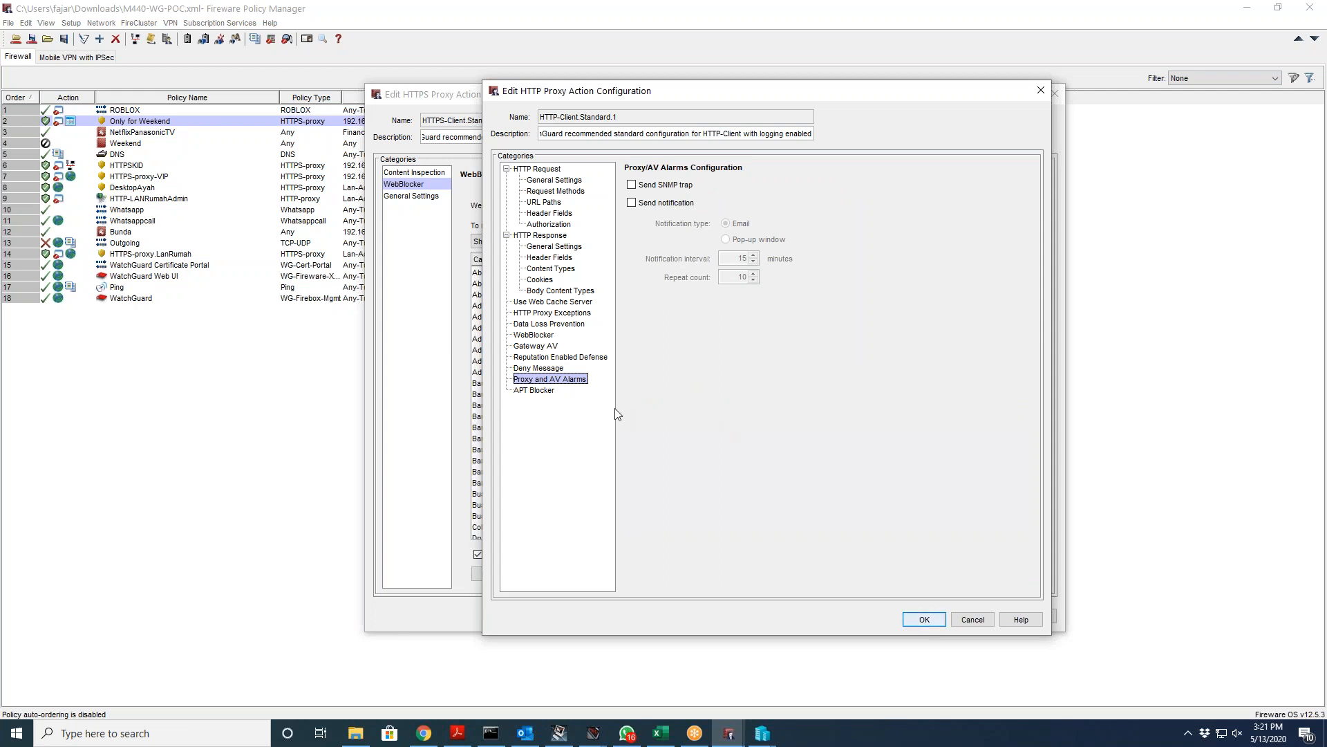
left_click(542, 390)
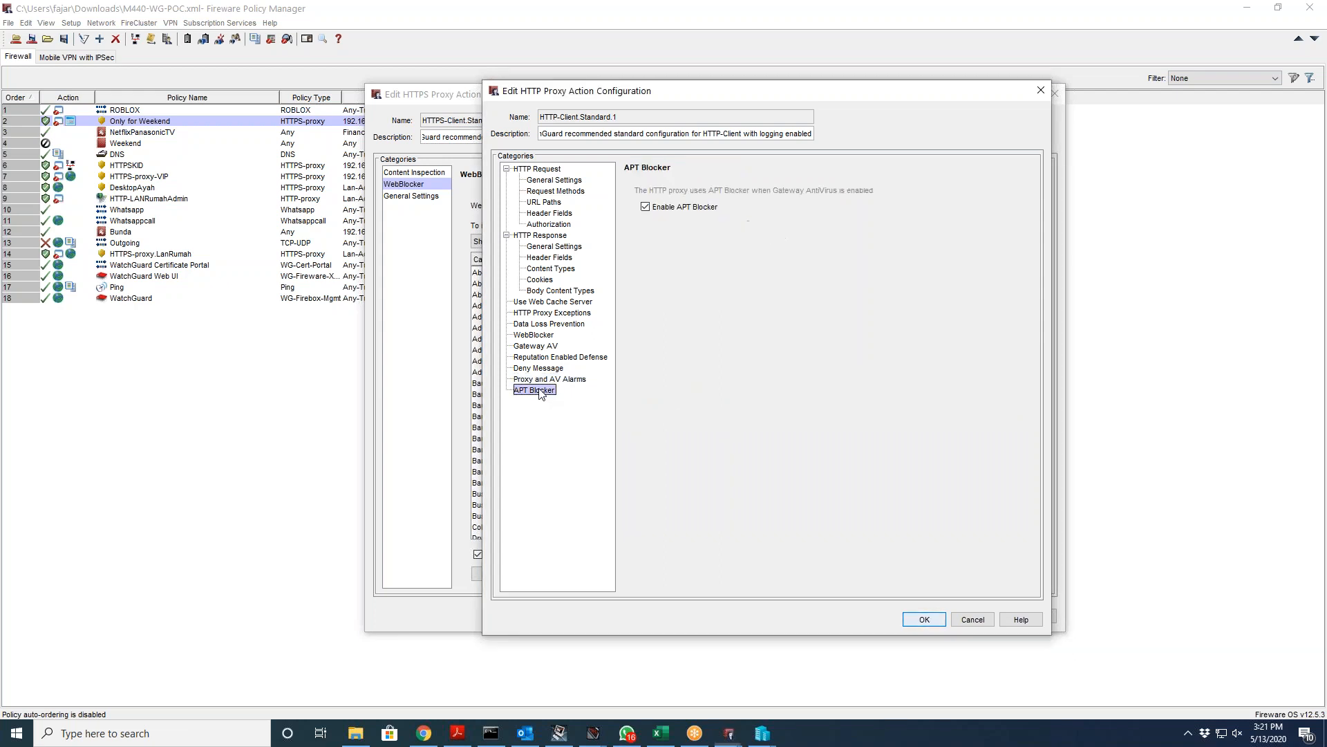
left_click(925, 620)
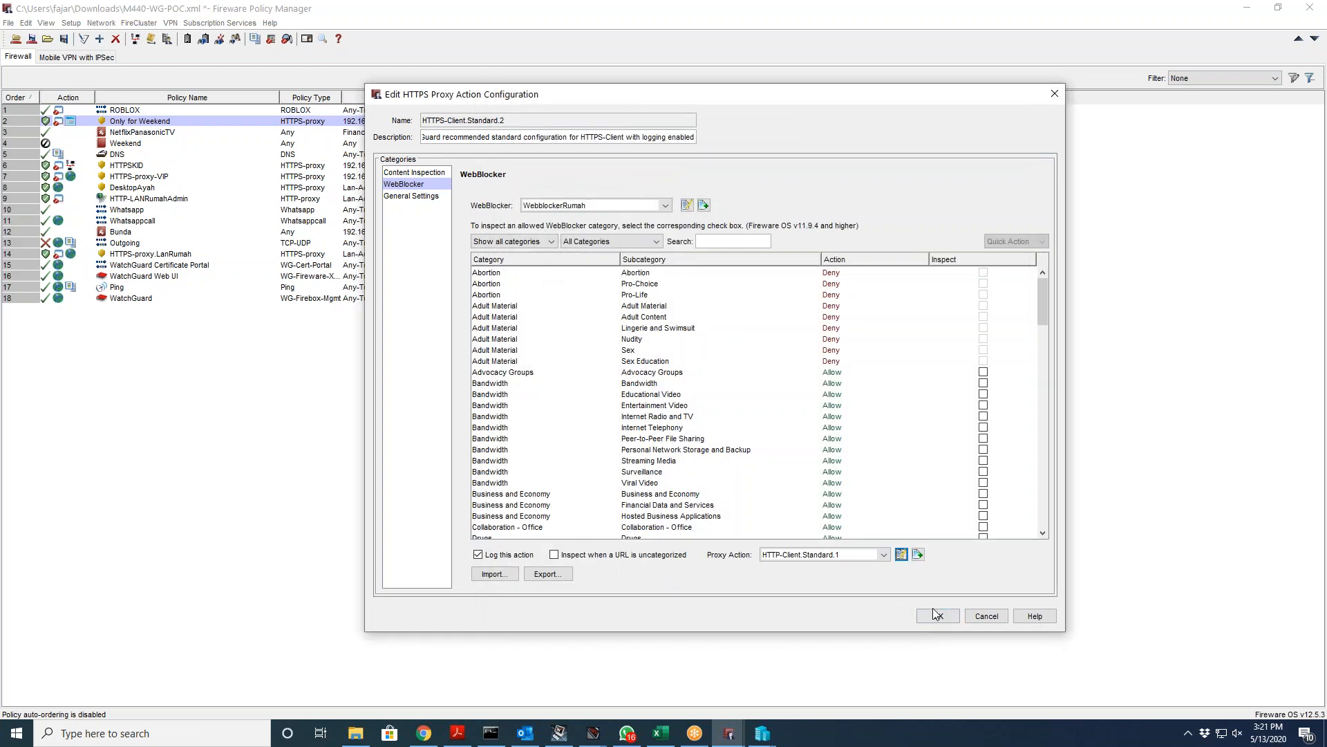
Step: Save the HTTPS proxy action and Only for Weekend policy with SD-WAN routing off, then switch to Chrome
left_click(932, 609)
left_click(730, 590)
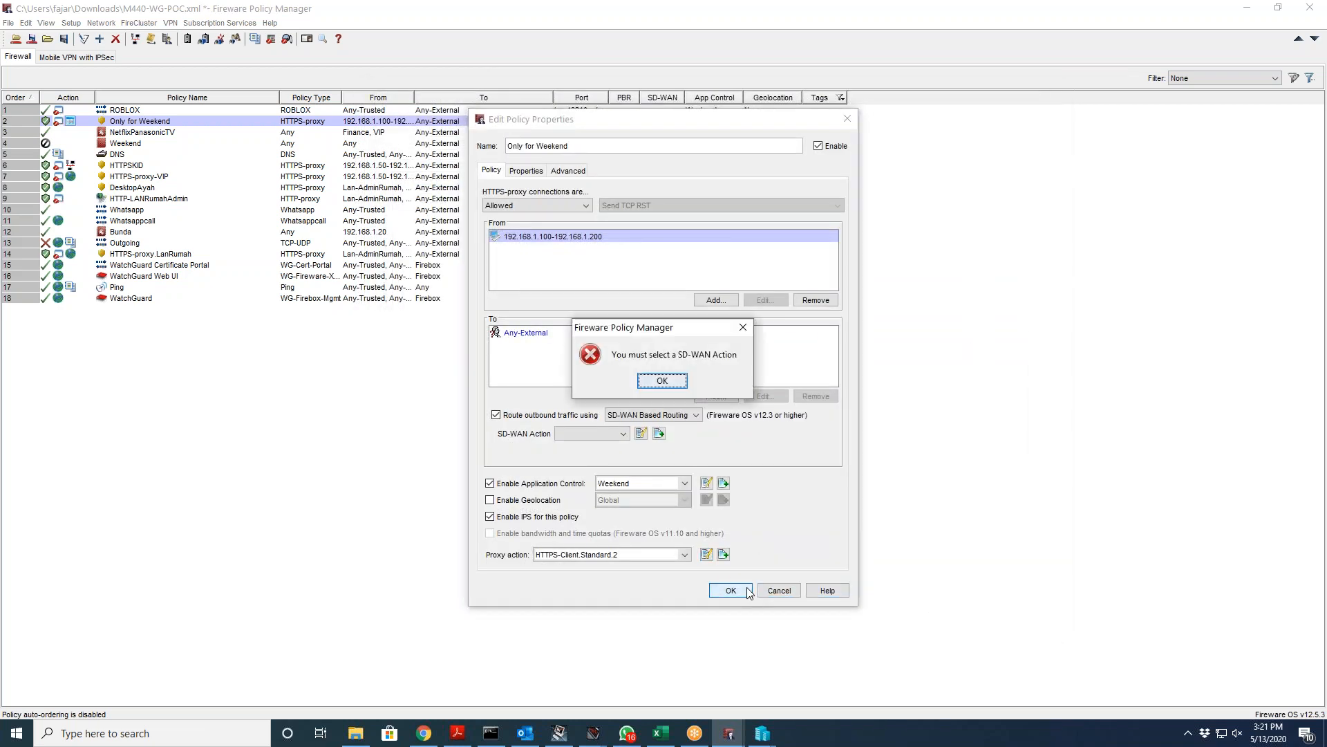
left_click(667, 382)
left_click(561, 415)
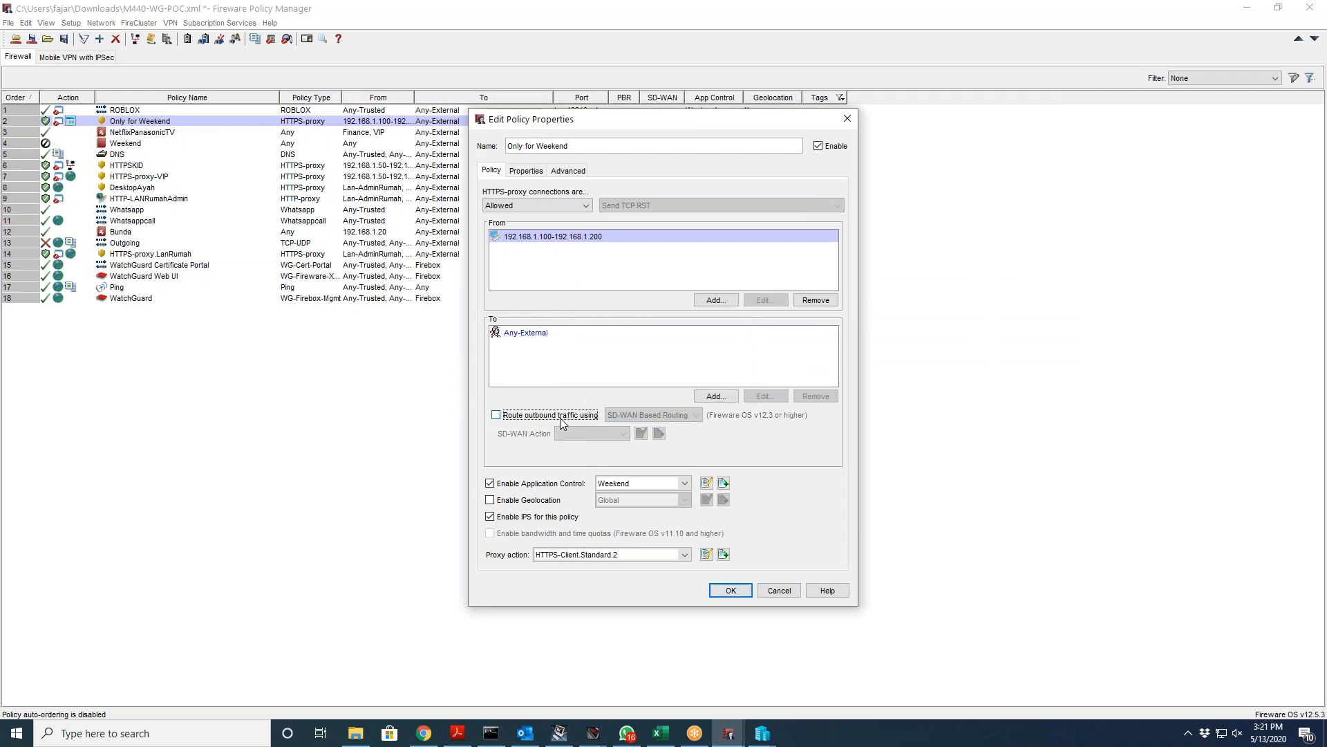
left_click(730, 589)
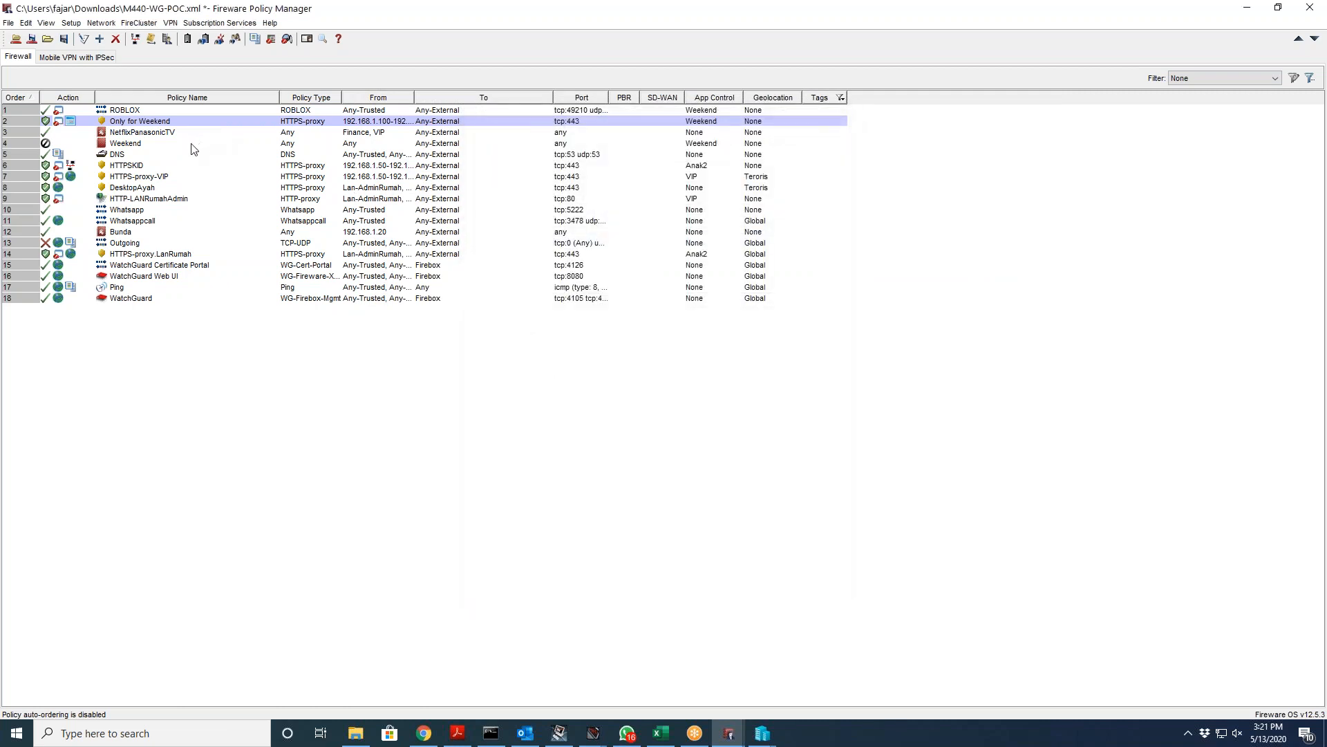
left_click(214, 24)
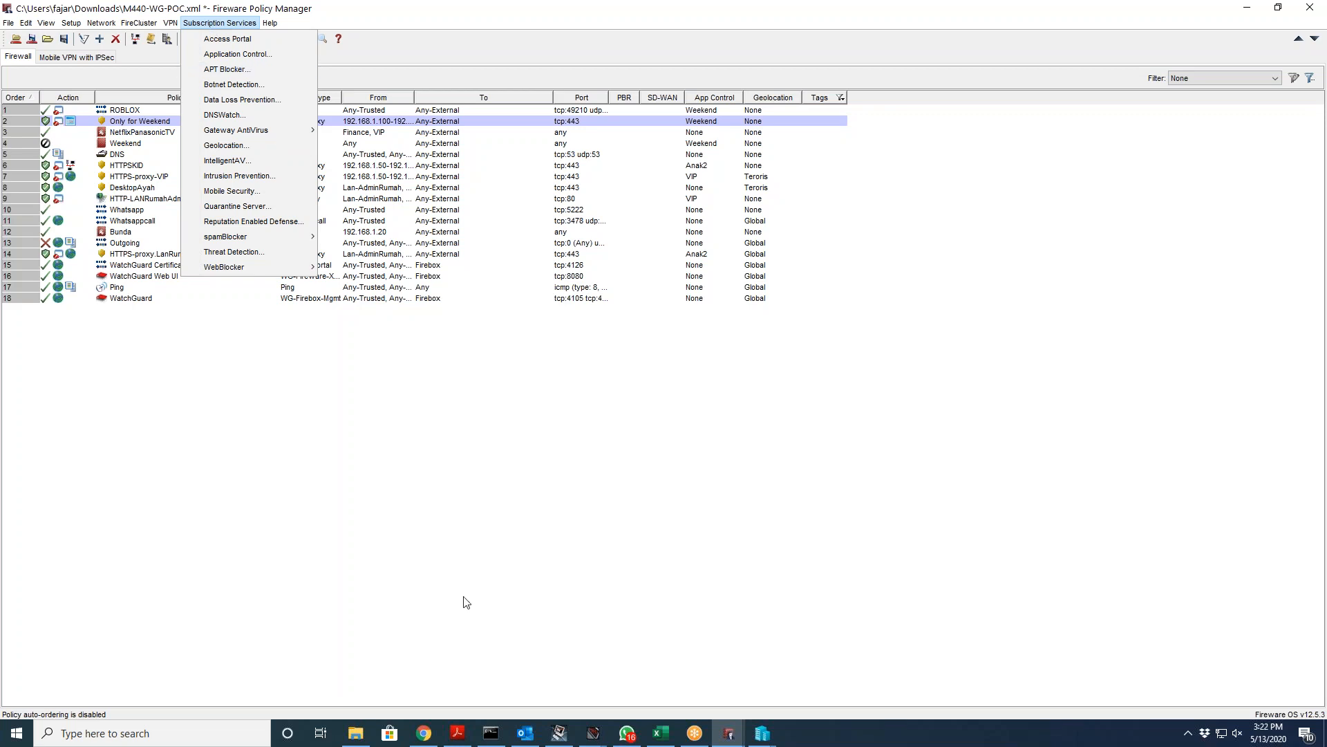
left_click(428, 733)
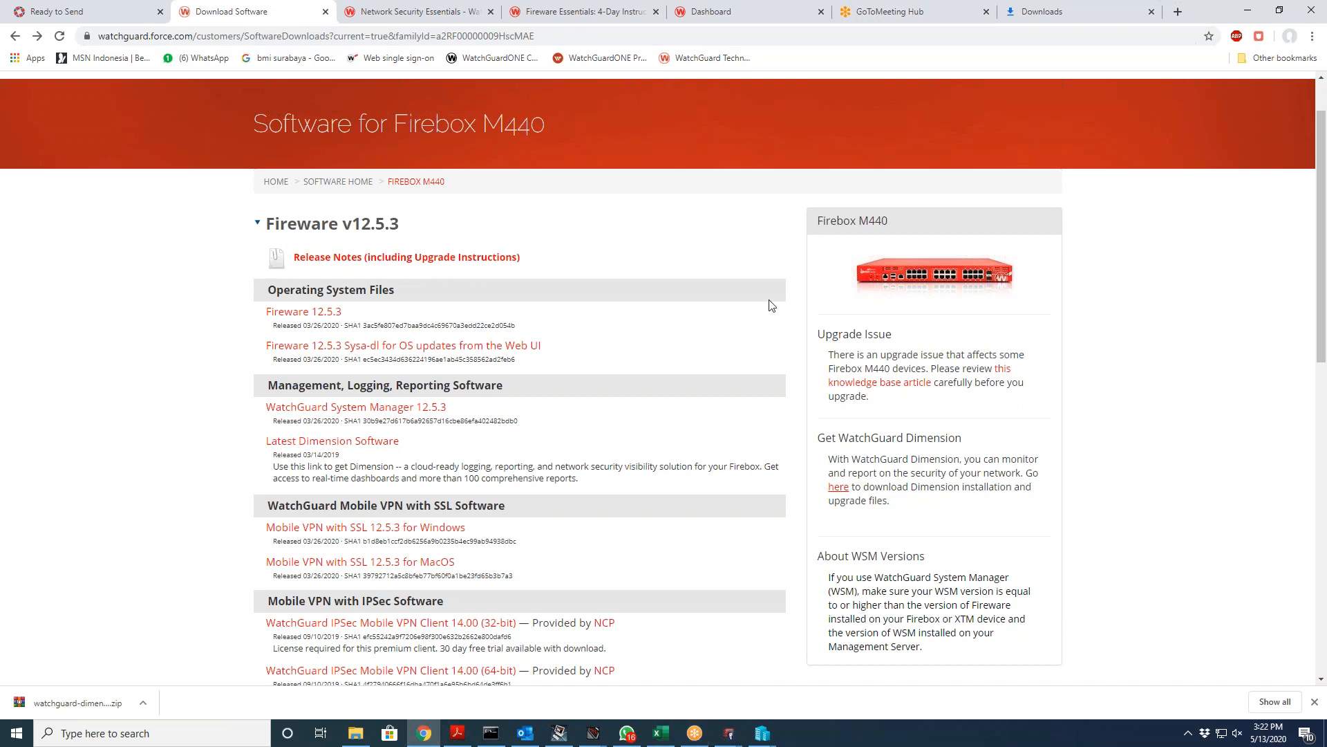
Step: Switch to the GoToMeeting Hub tab, then present slide 15, Best-in-Class Security Services, full screen
left_click(903, 18)
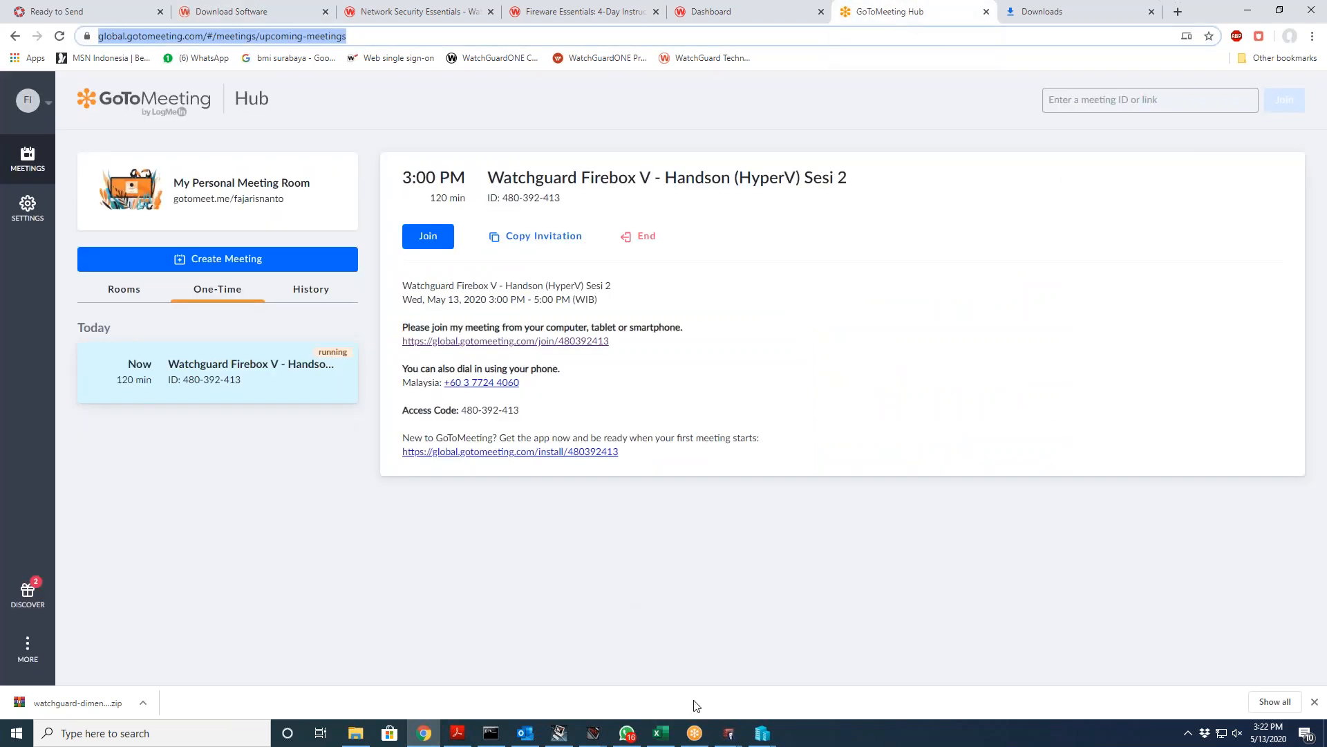
left_click(728, 734)
left_click(763, 678)
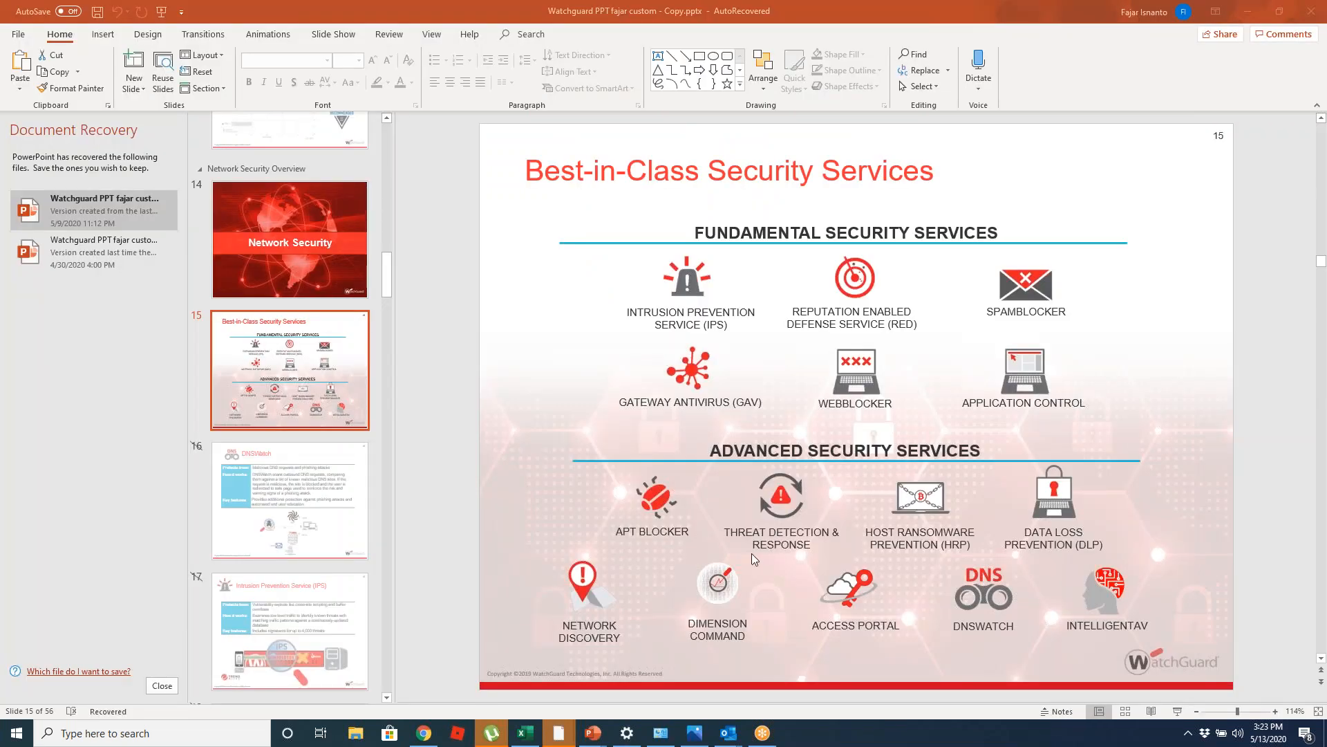
left_click(1178, 712)
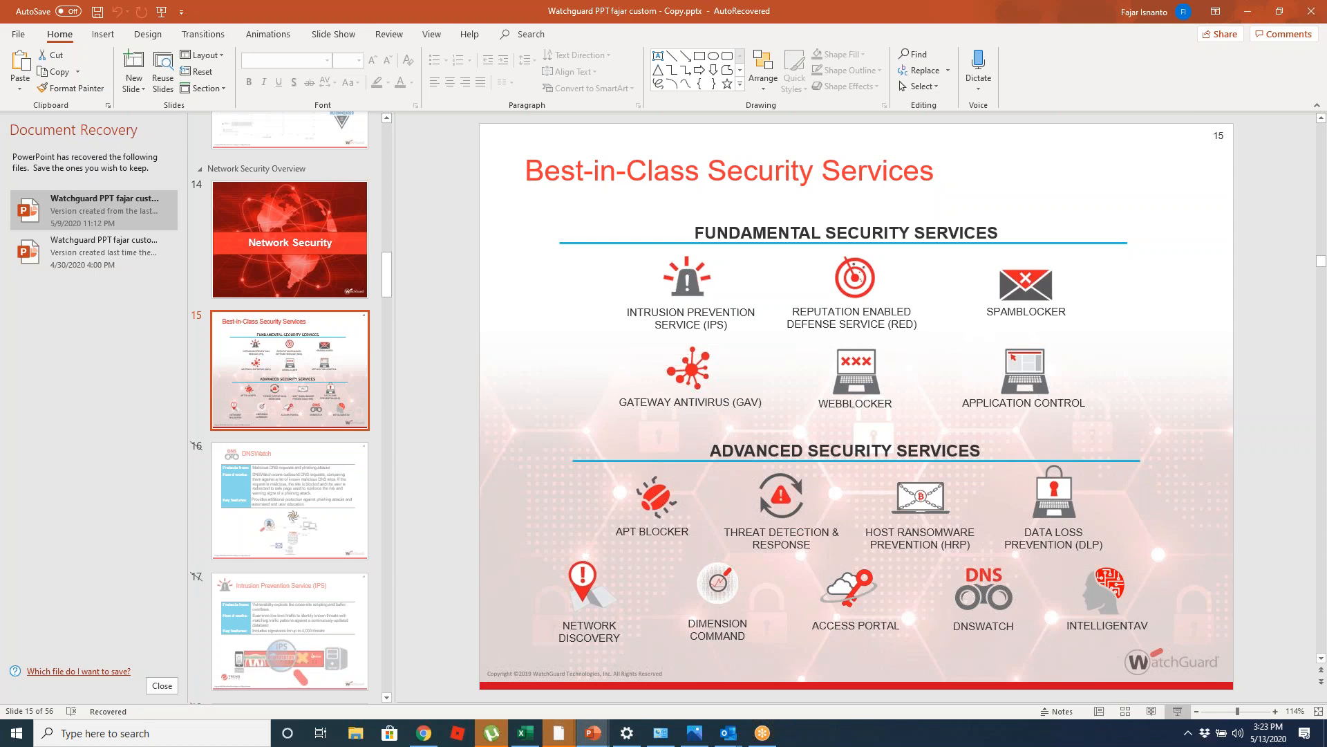
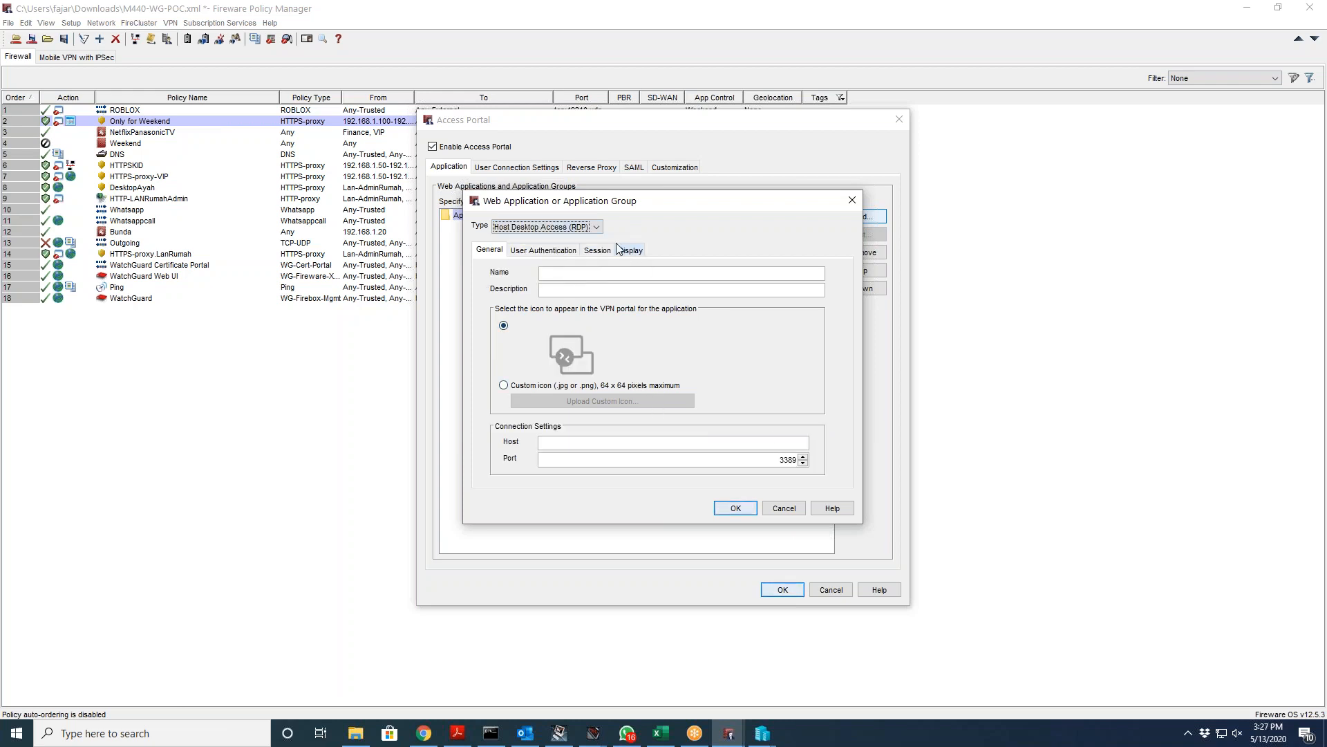
Step: Try the Application Group and Web Applications types, then settle on Host Shell Access (SSH)
left_click(596, 228)
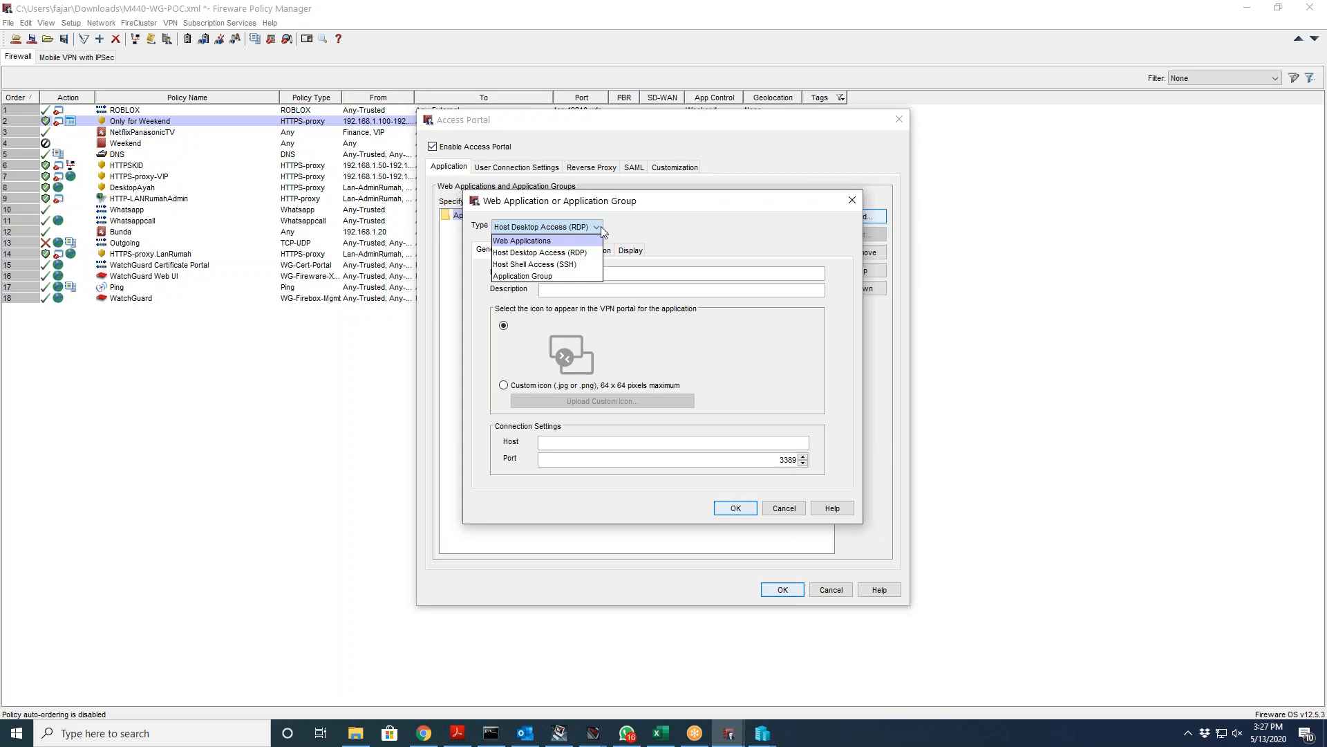
left_click(558, 276)
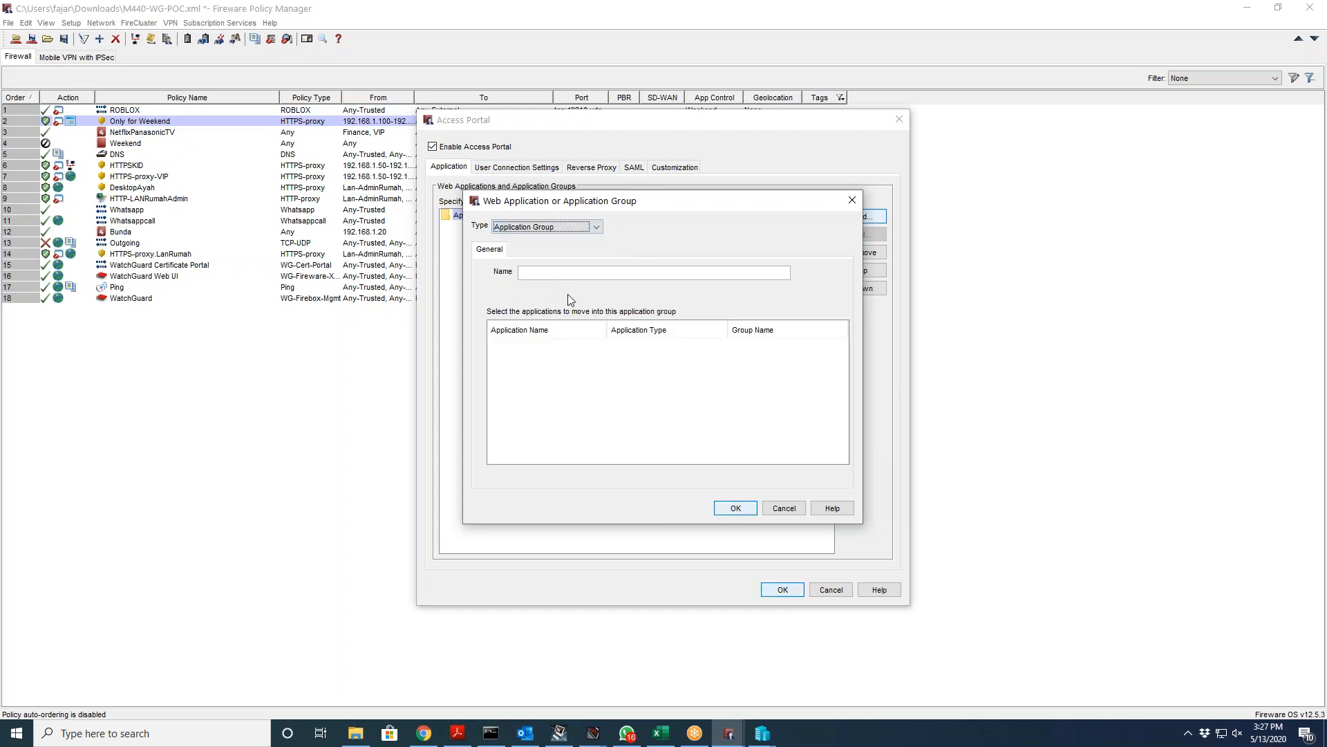
left_click(542, 229)
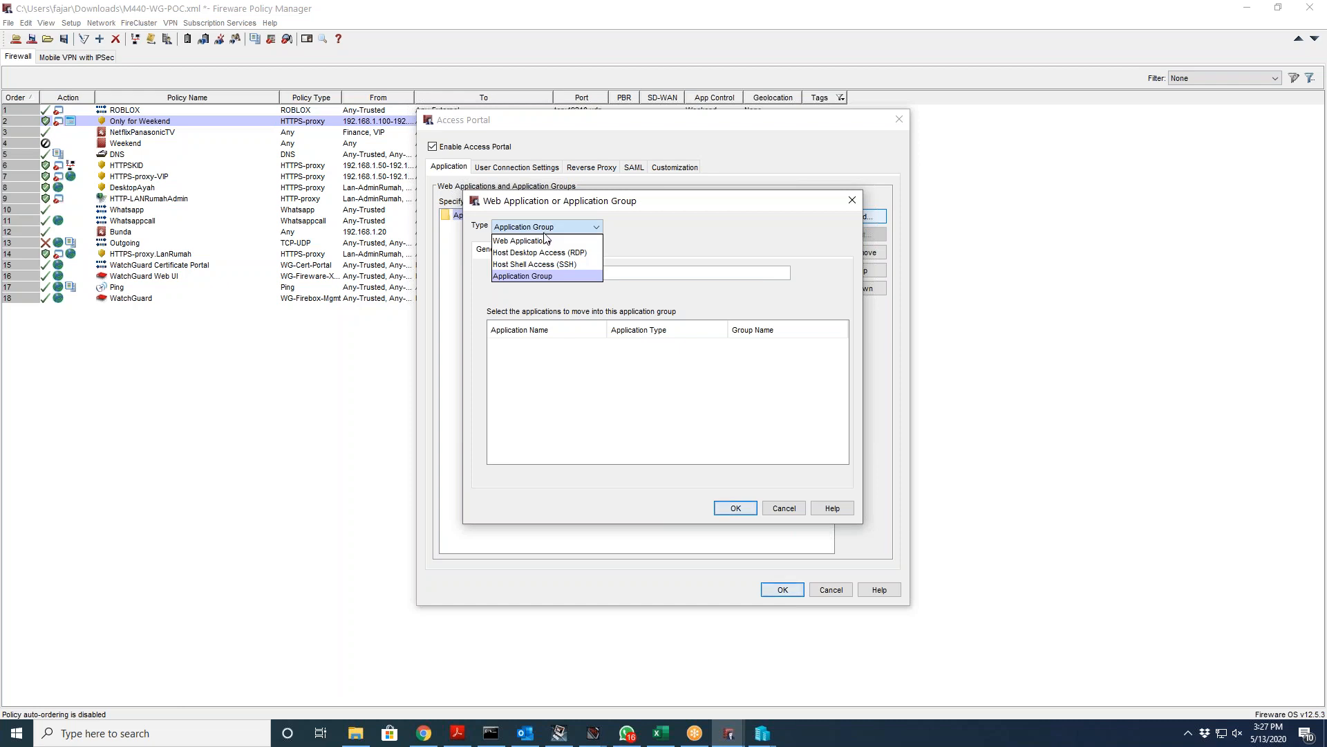
left_click(582, 241)
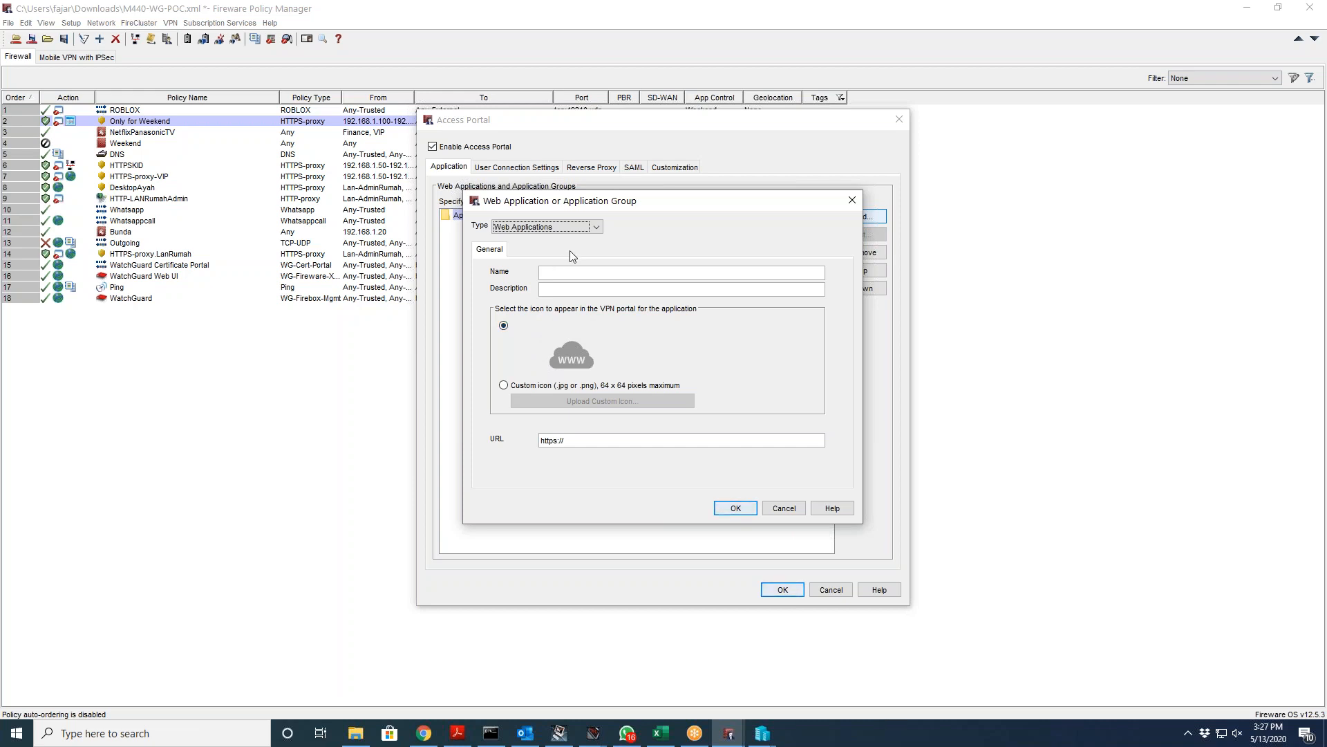
left_click(596, 226)
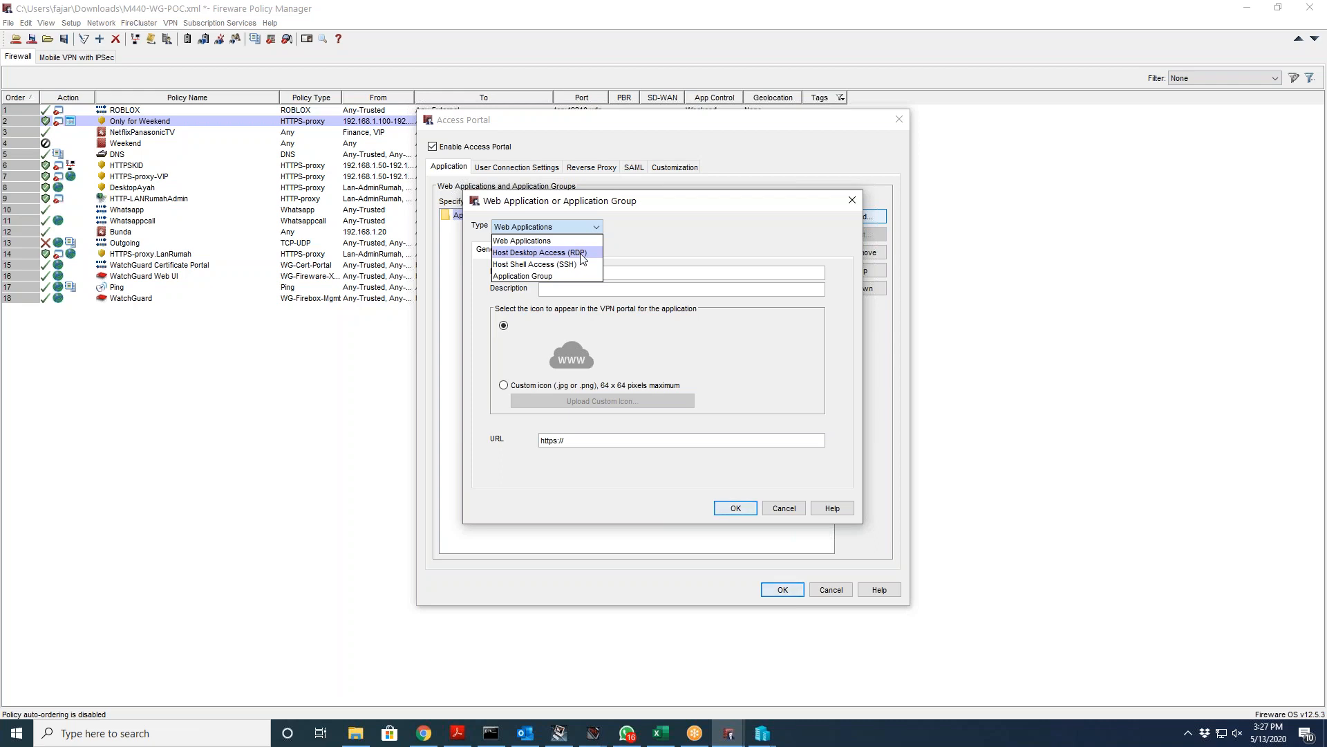
left_click(579, 267)
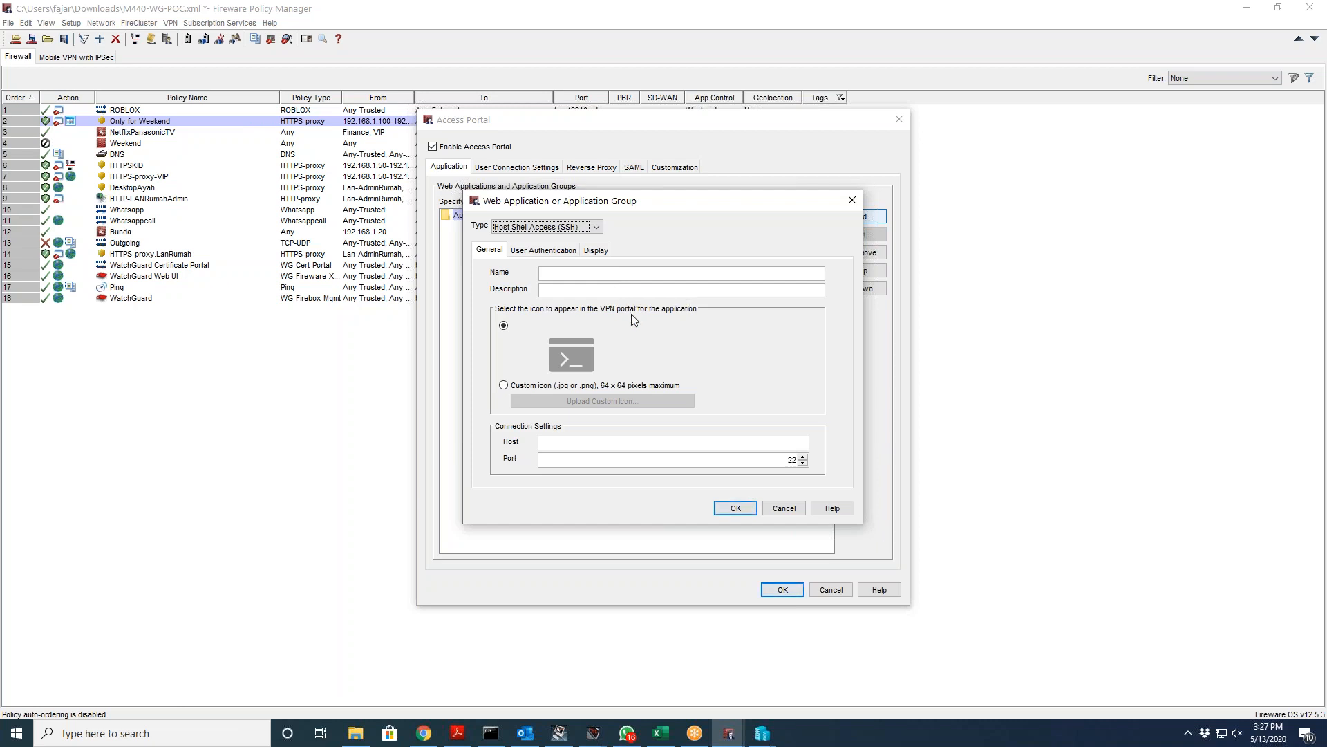
Step: Keep the default icon, view the User Authentication and Display tabs, and close without adding
left_click(693, 446)
left_click(504, 385)
left_click(504, 326)
left_click(564, 251)
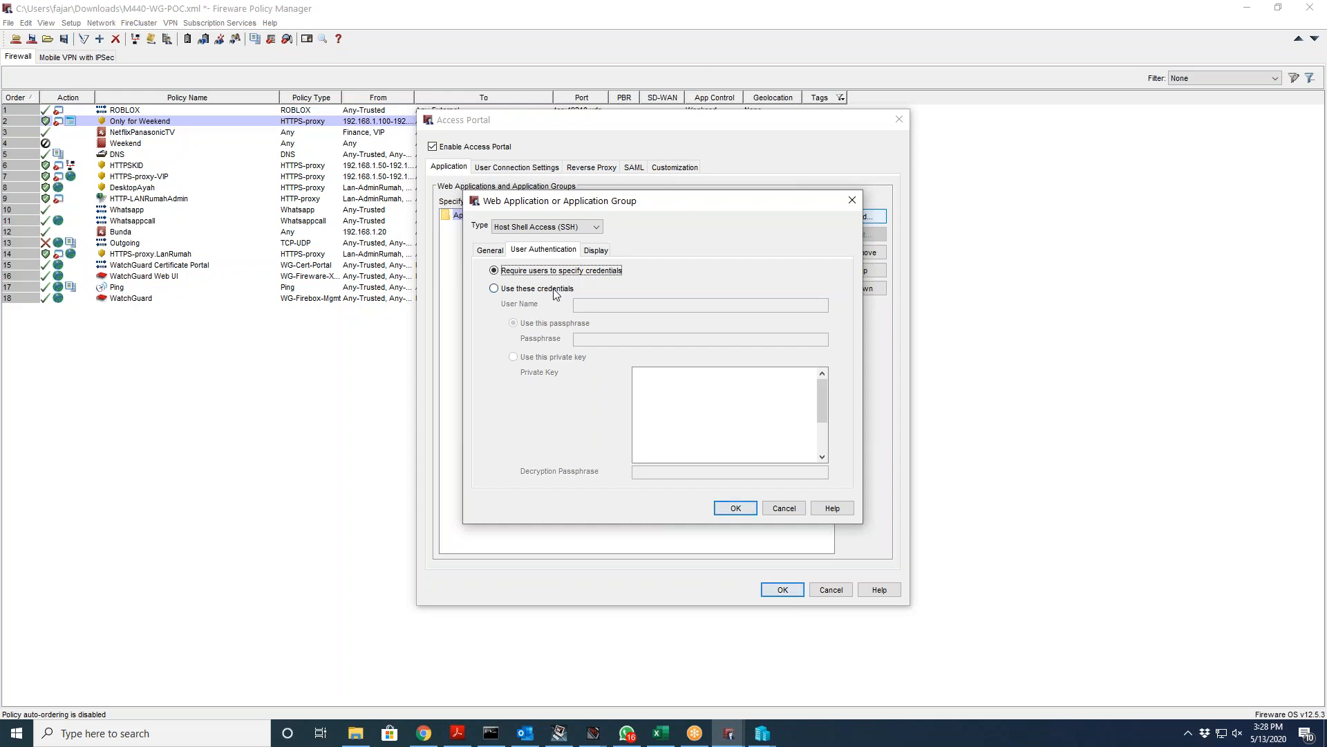
left_click(599, 251)
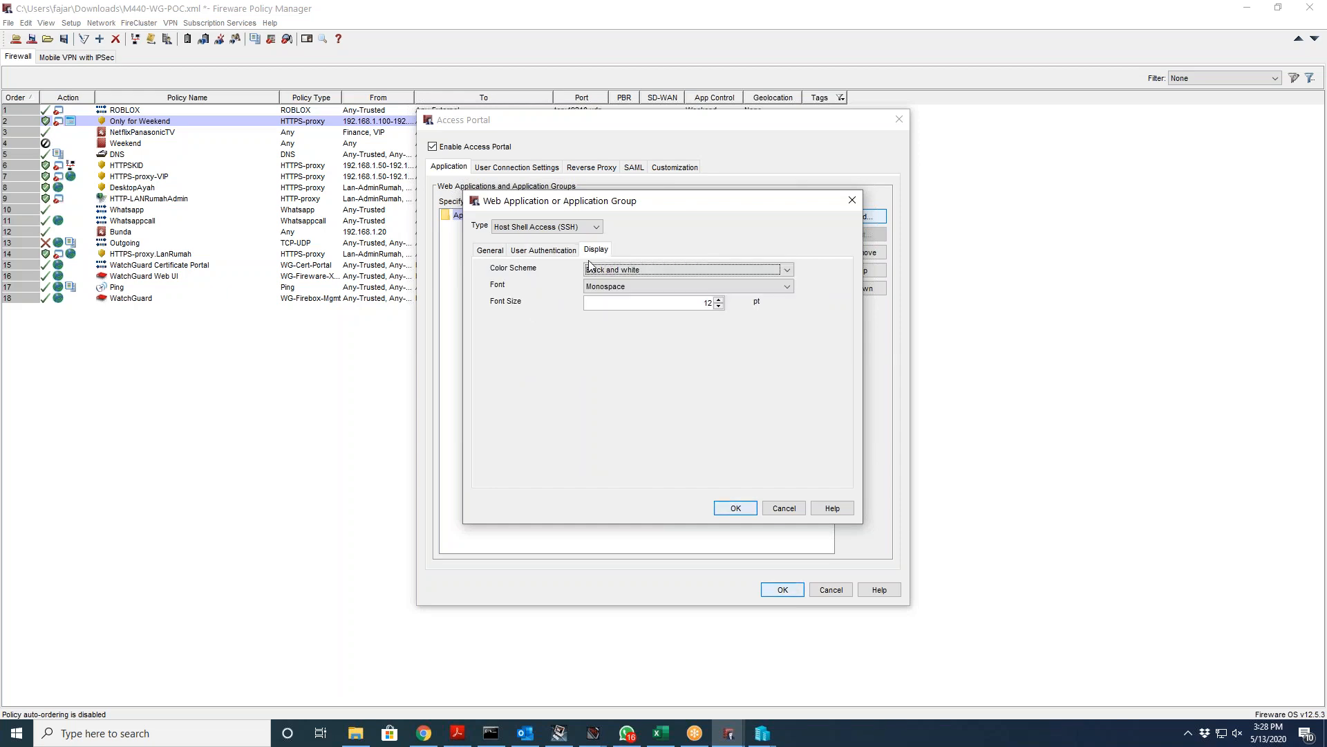
left_click(553, 253)
left_click(498, 253)
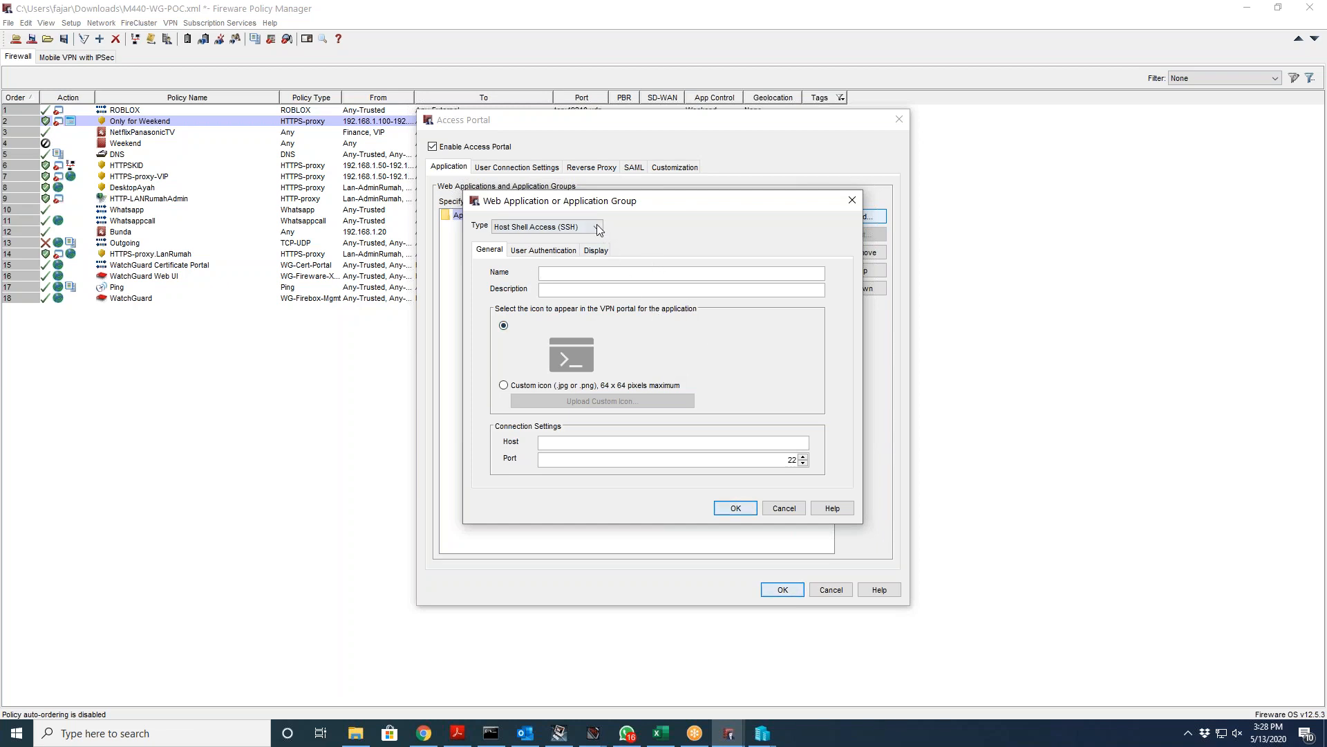
left_click(852, 200)
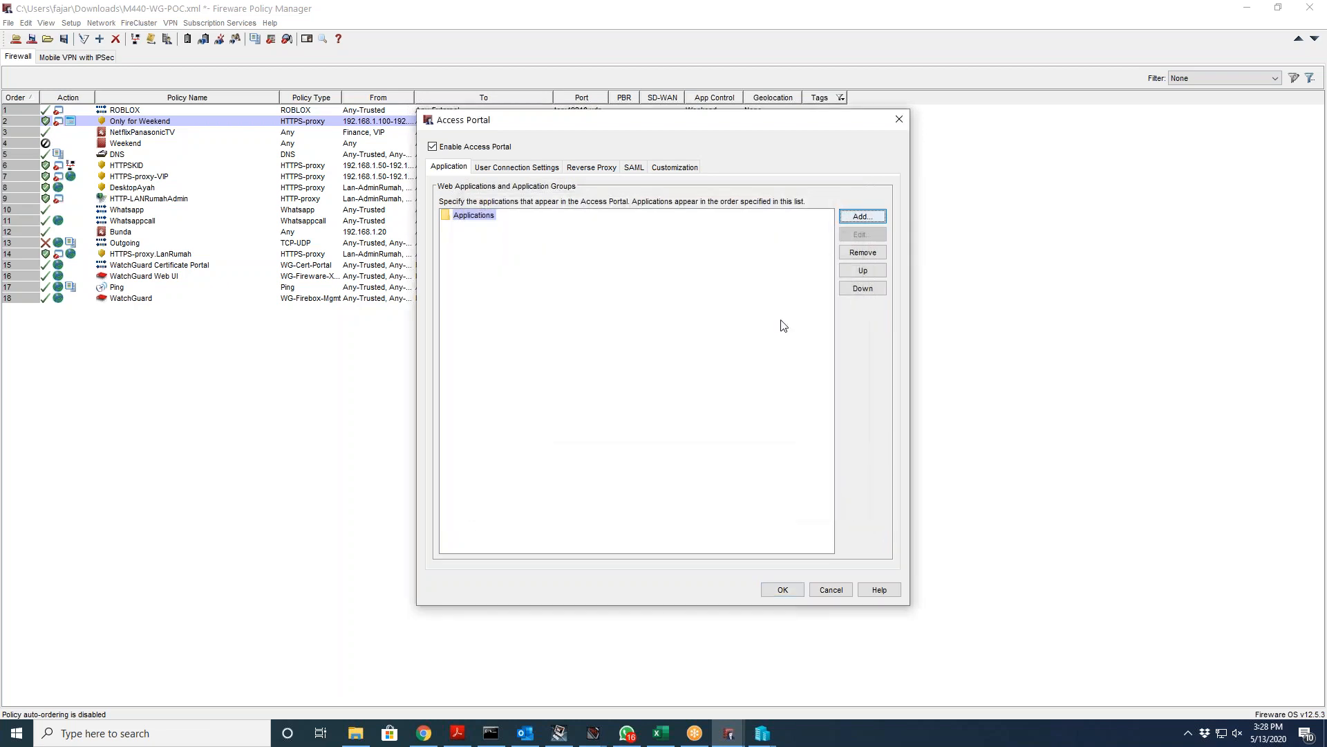
Step: Discard the pending Access Portal changes, reopen Access Portal, and check Enable Access Portal
left_click(826, 589)
left_click(219, 23)
left_click(220, 54)
left_click(490, 148)
Step: Review the User Connection Settings, Reverse Proxy and SAML tabs, then save with OK
left_click(500, 167)
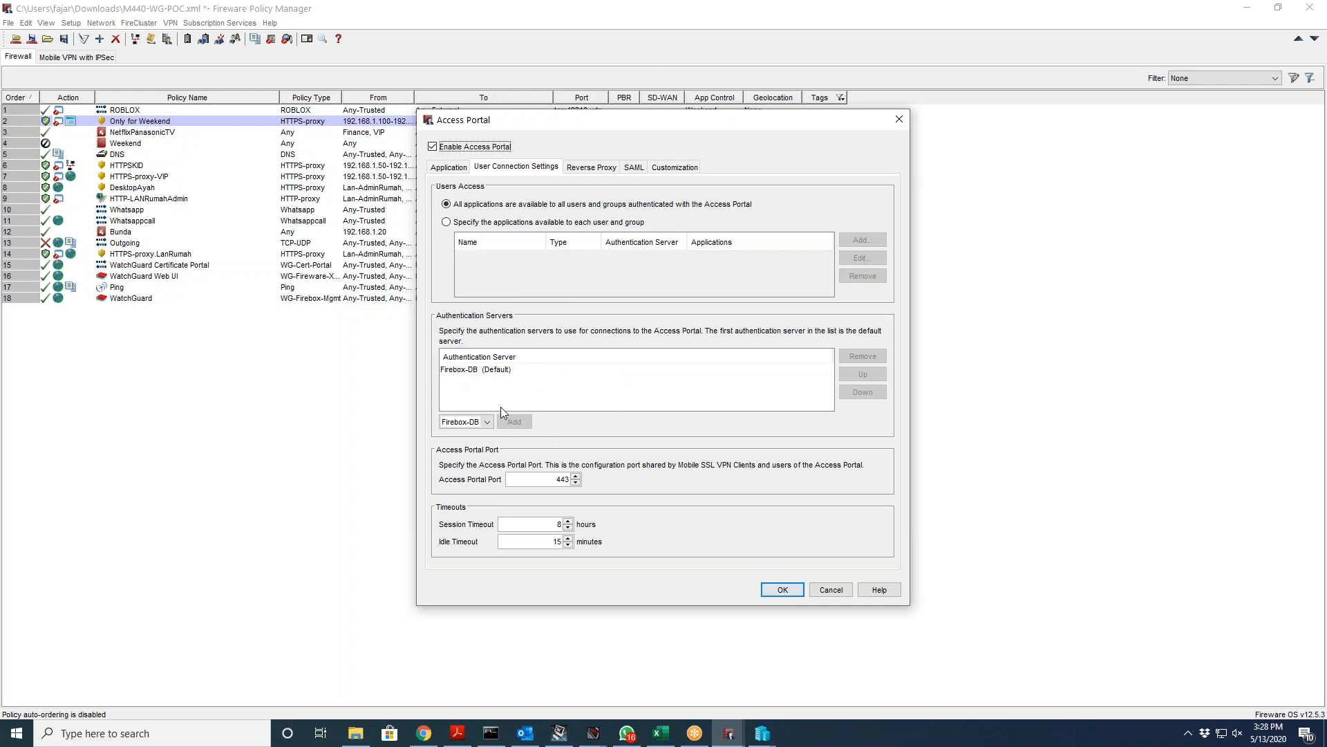
left_click(592, 173)
left_click(580, 185)
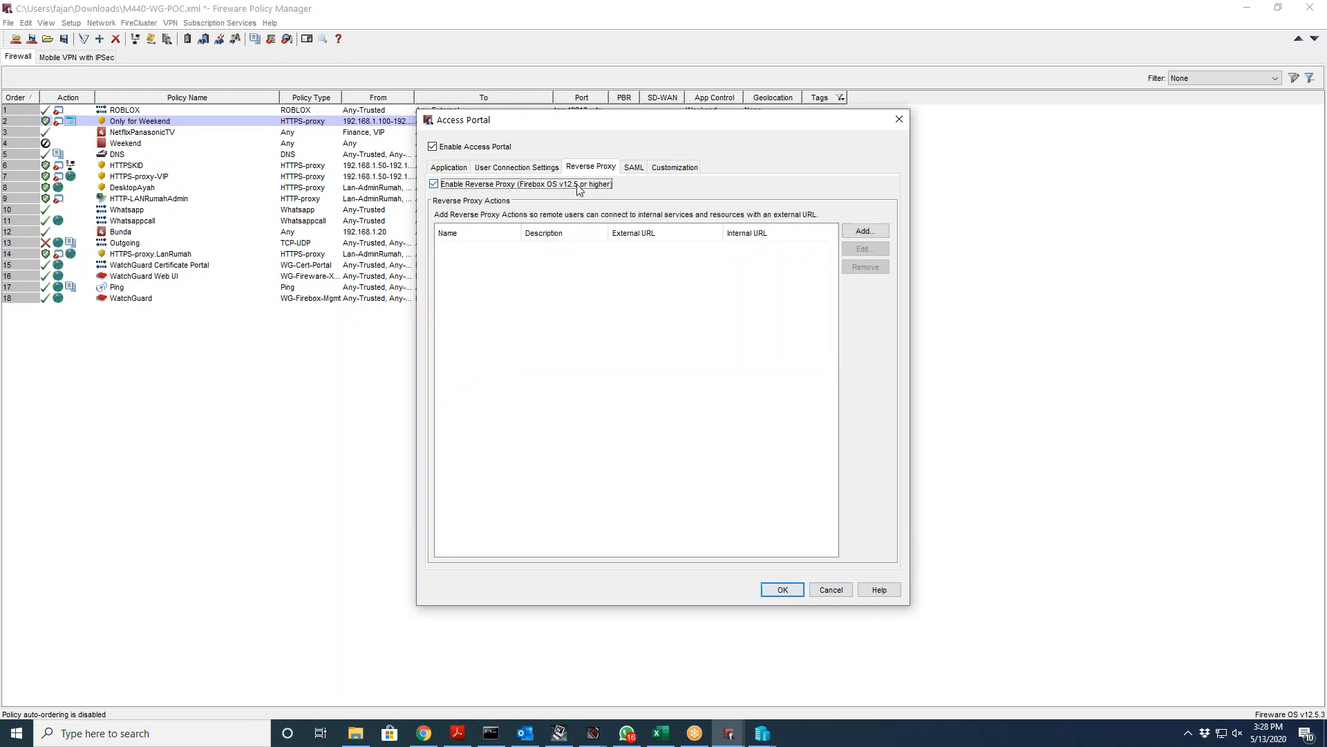
left_click(631, 168)
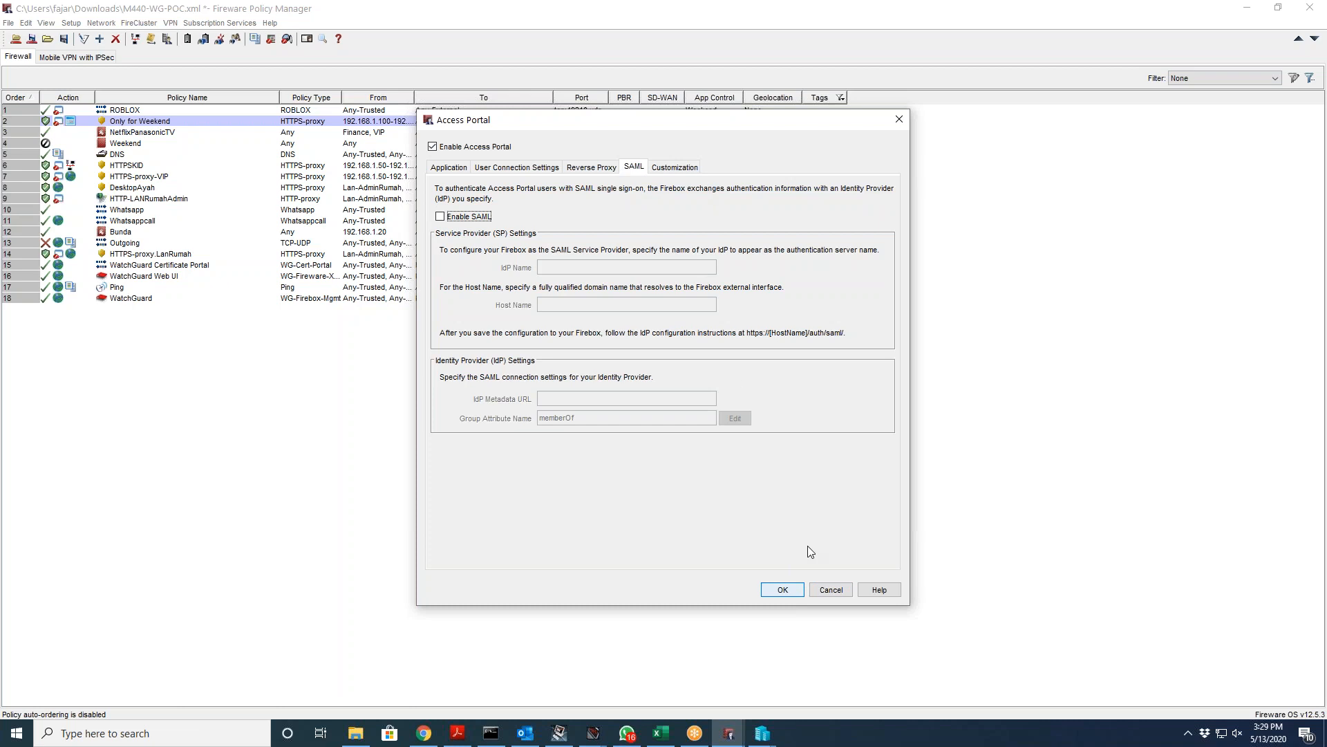
left_click(800, 589)
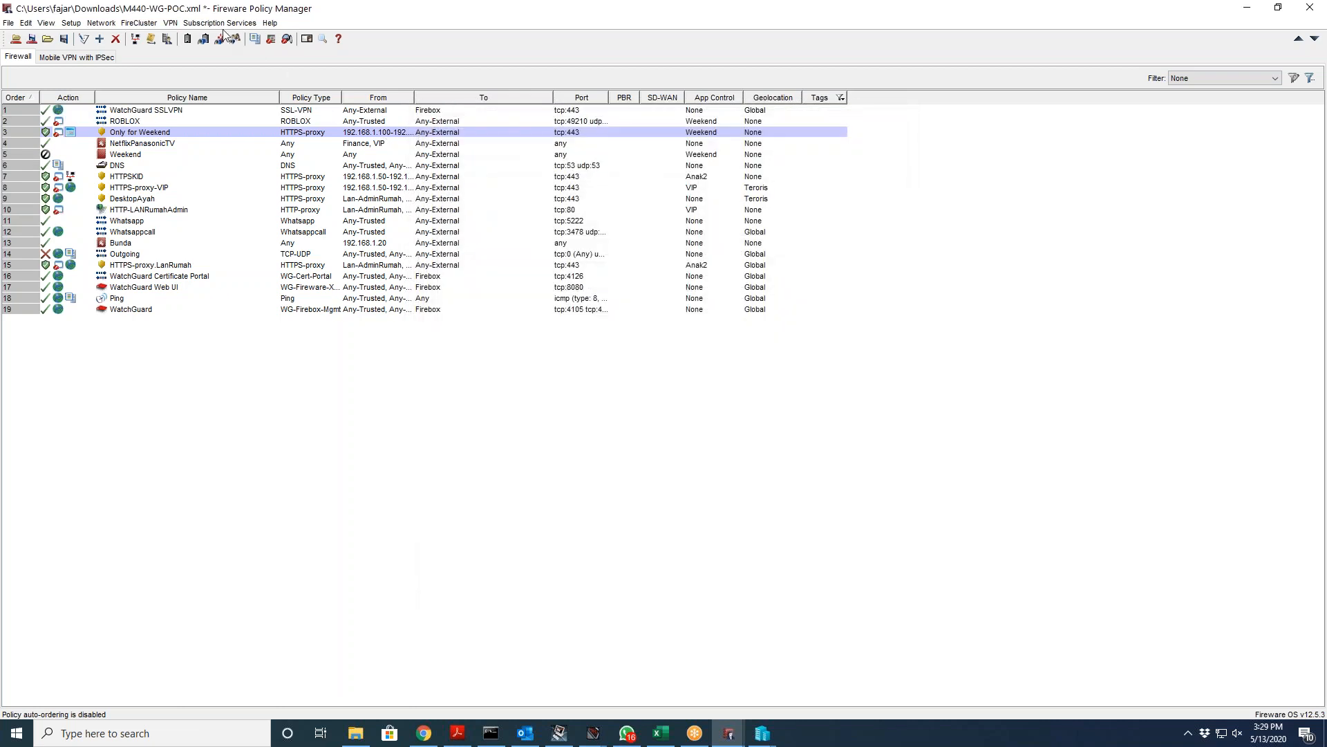
Step: Open Application Control and check which policies use the Global action
left_click(220, 23)
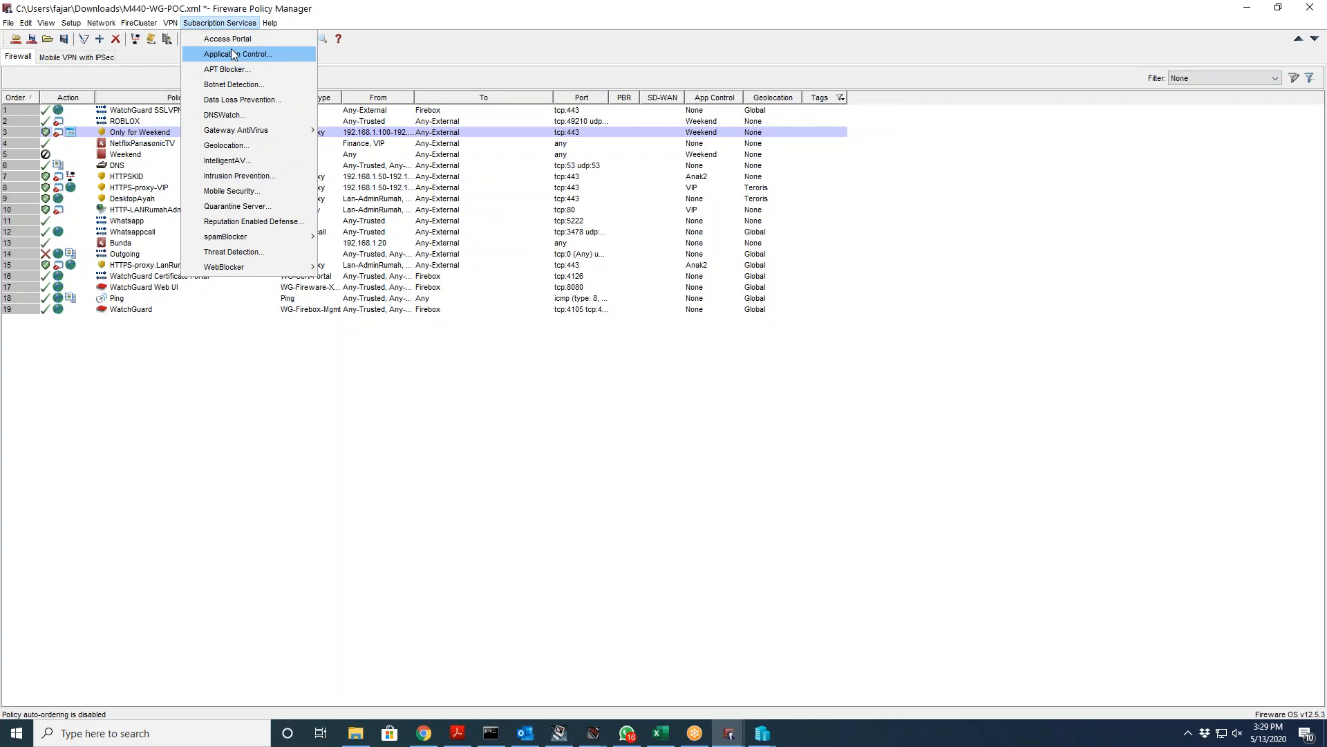
left_click(234, 55)
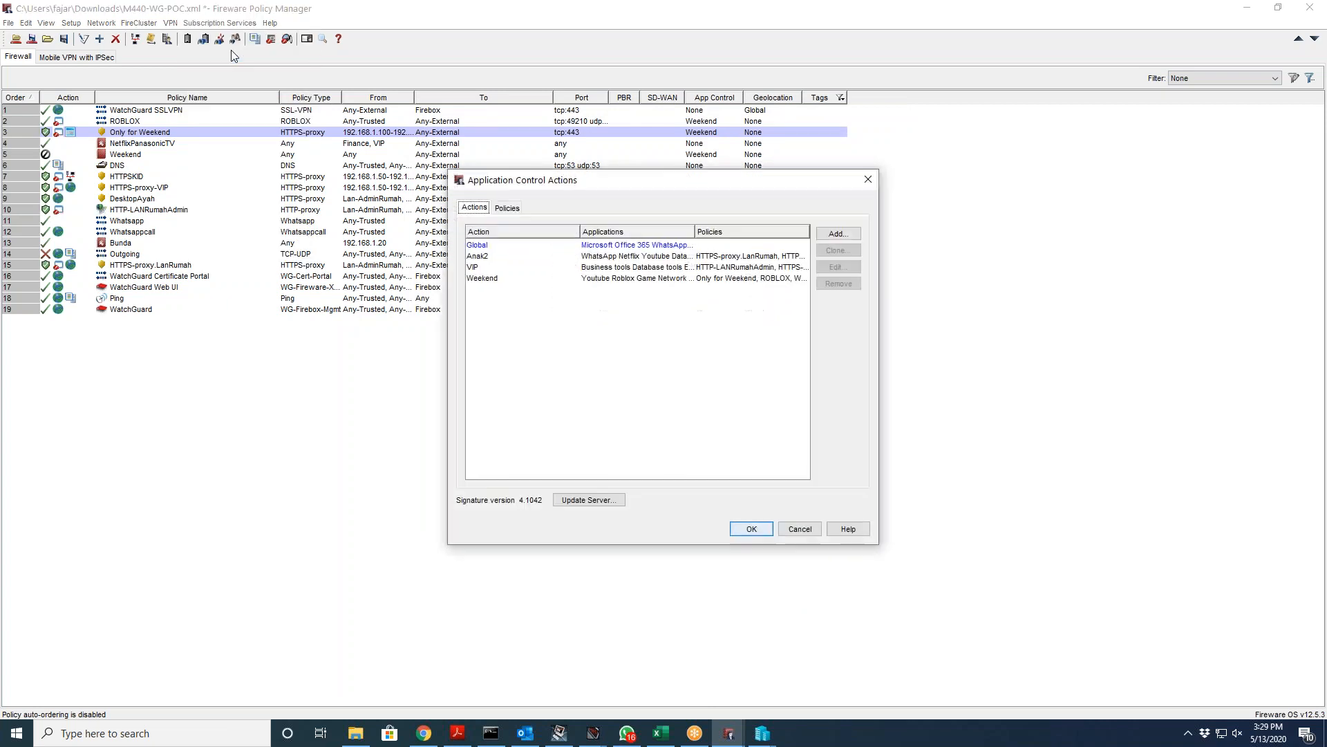
left_click(489, 246)
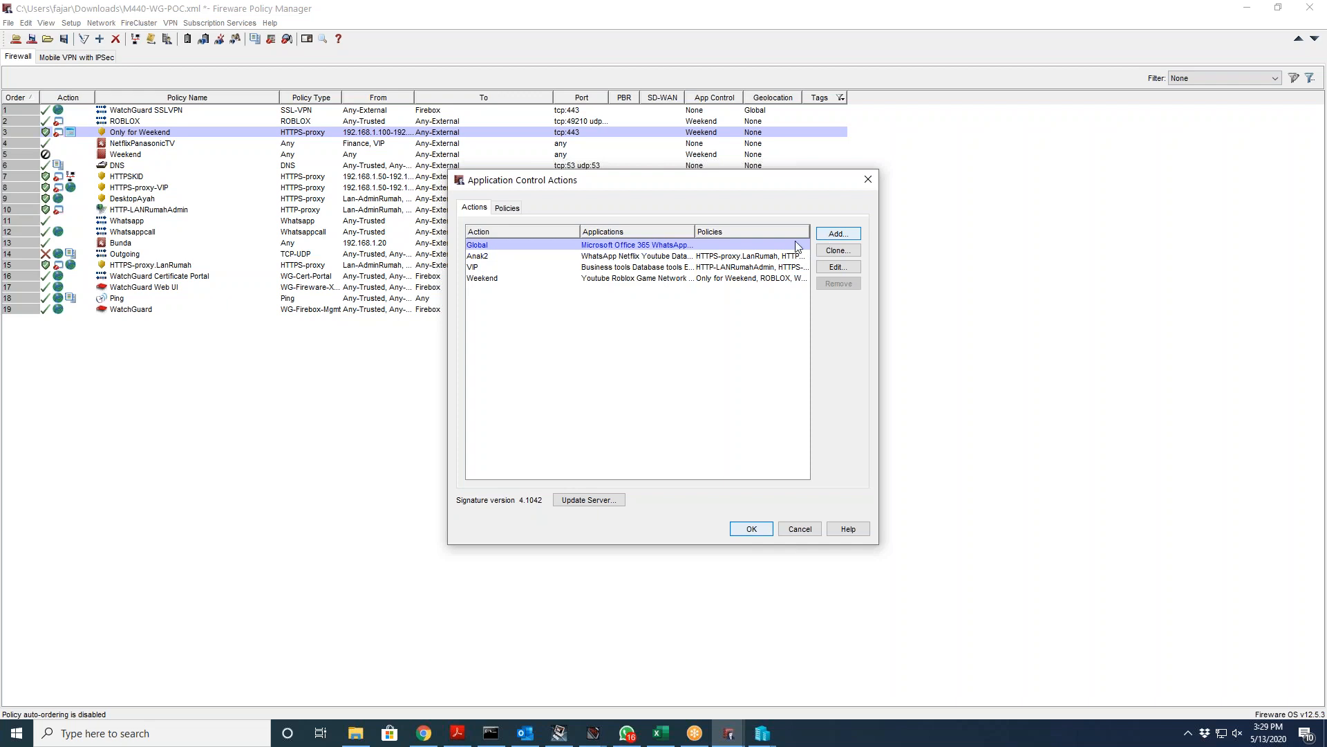
left_click(521, 207)
left_click(480, 207)
Step: Start a new Application Control action, view its category settings, then discard it
left_click(837, 233)
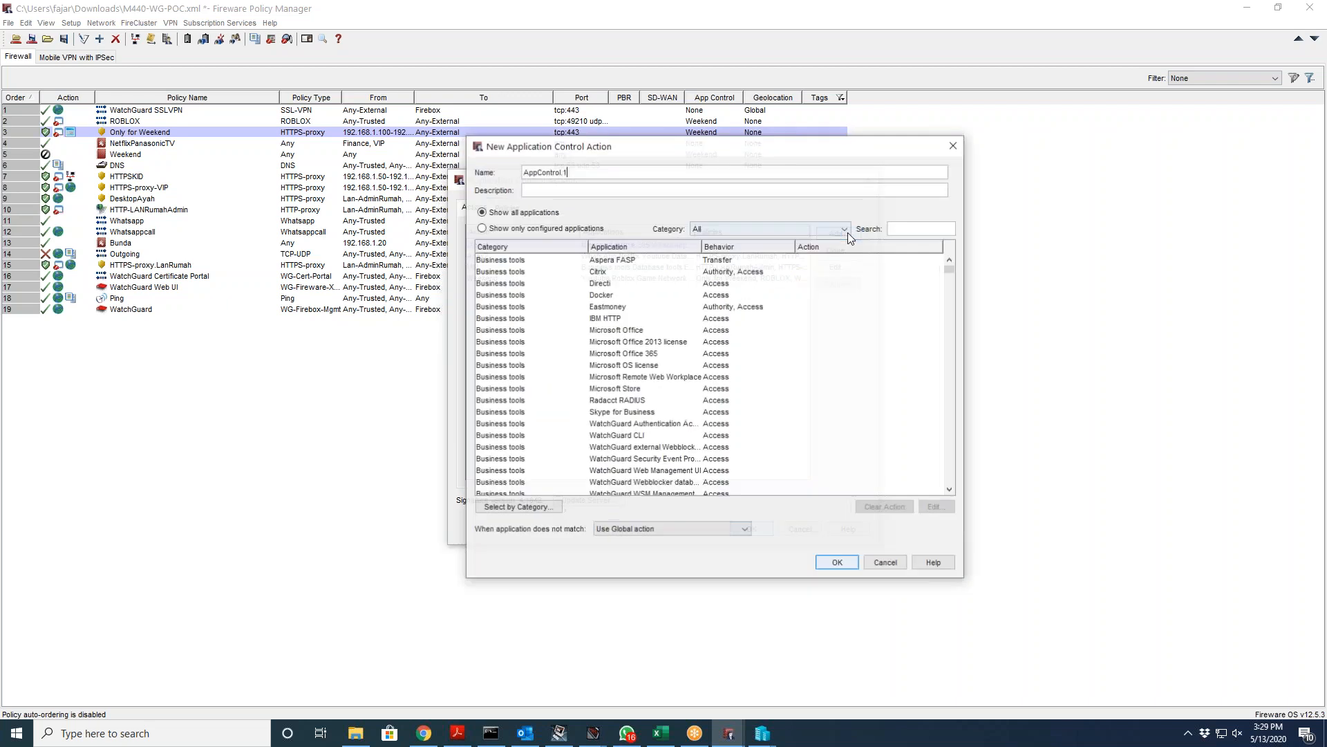
left_click(531, 509)
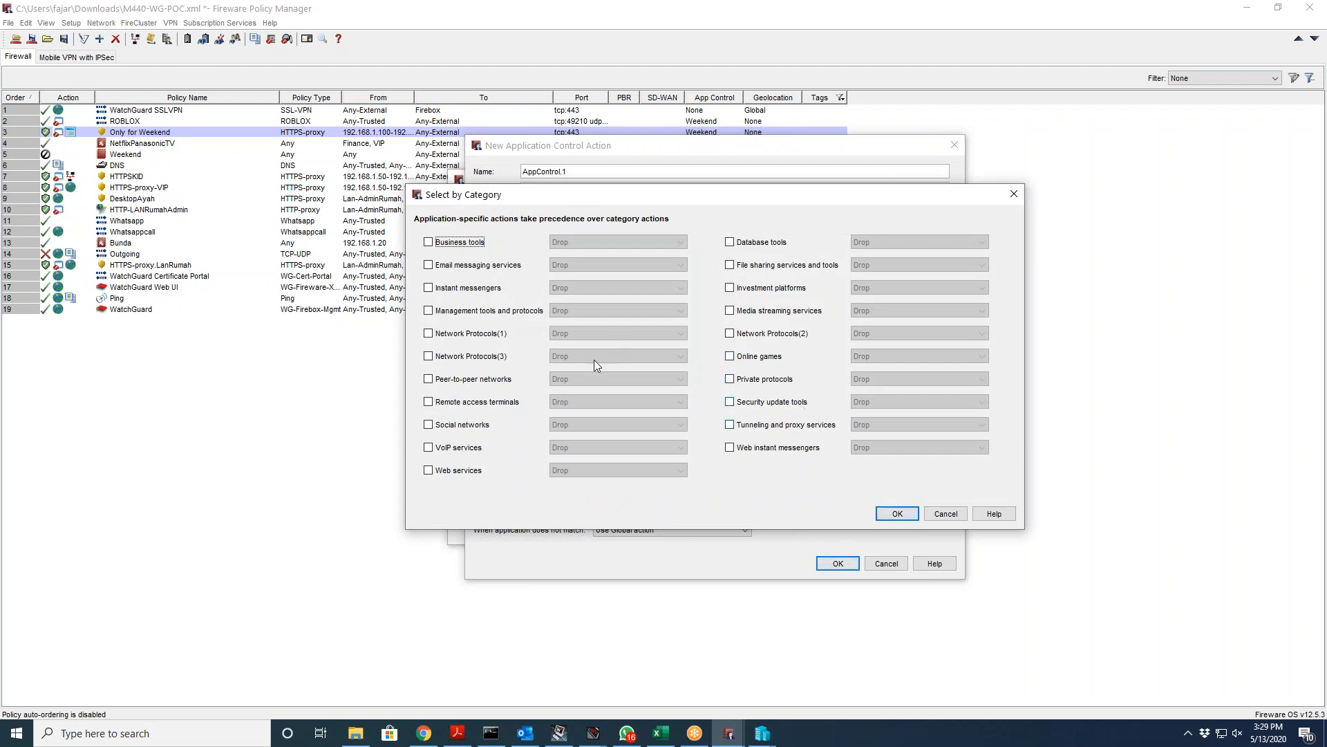
left_click(944, 513)
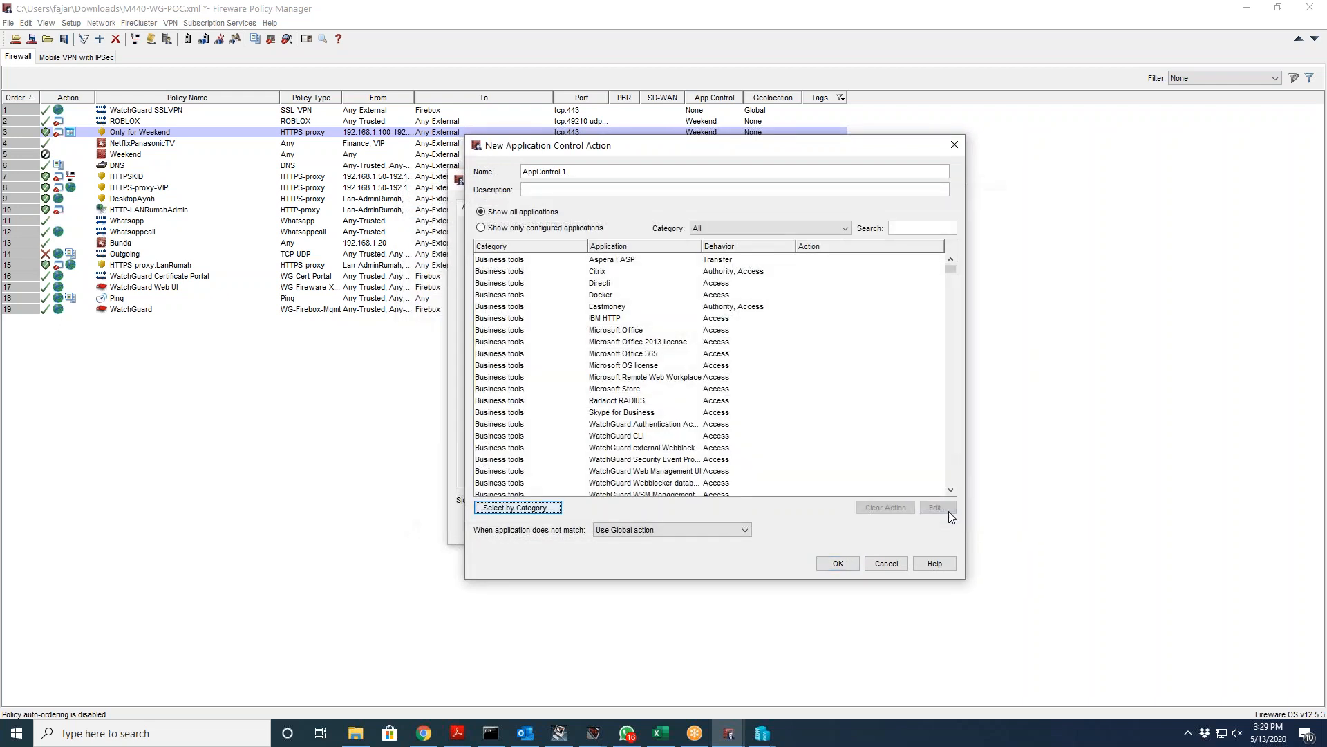
left_click(886, 564)
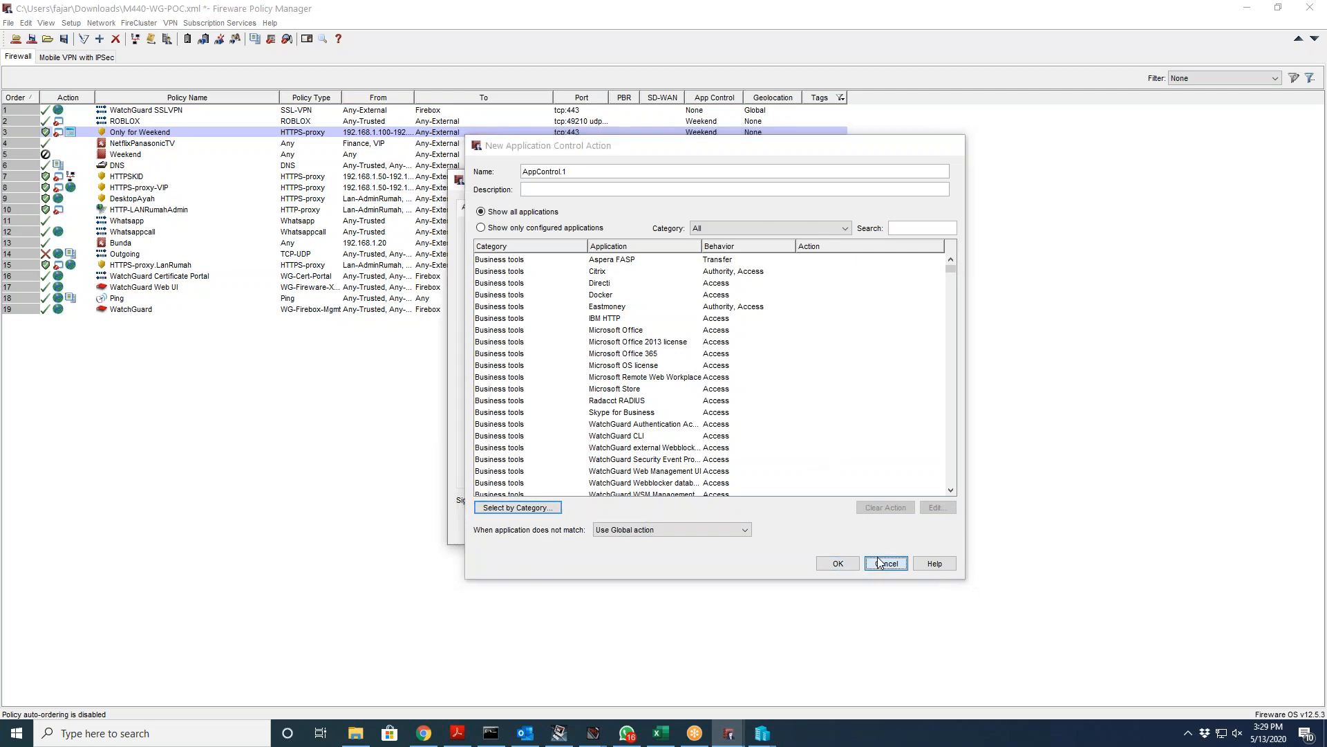
Step: Open the Weekend action, review its blocked categories, and cancel without changes
double_click(541, 279)
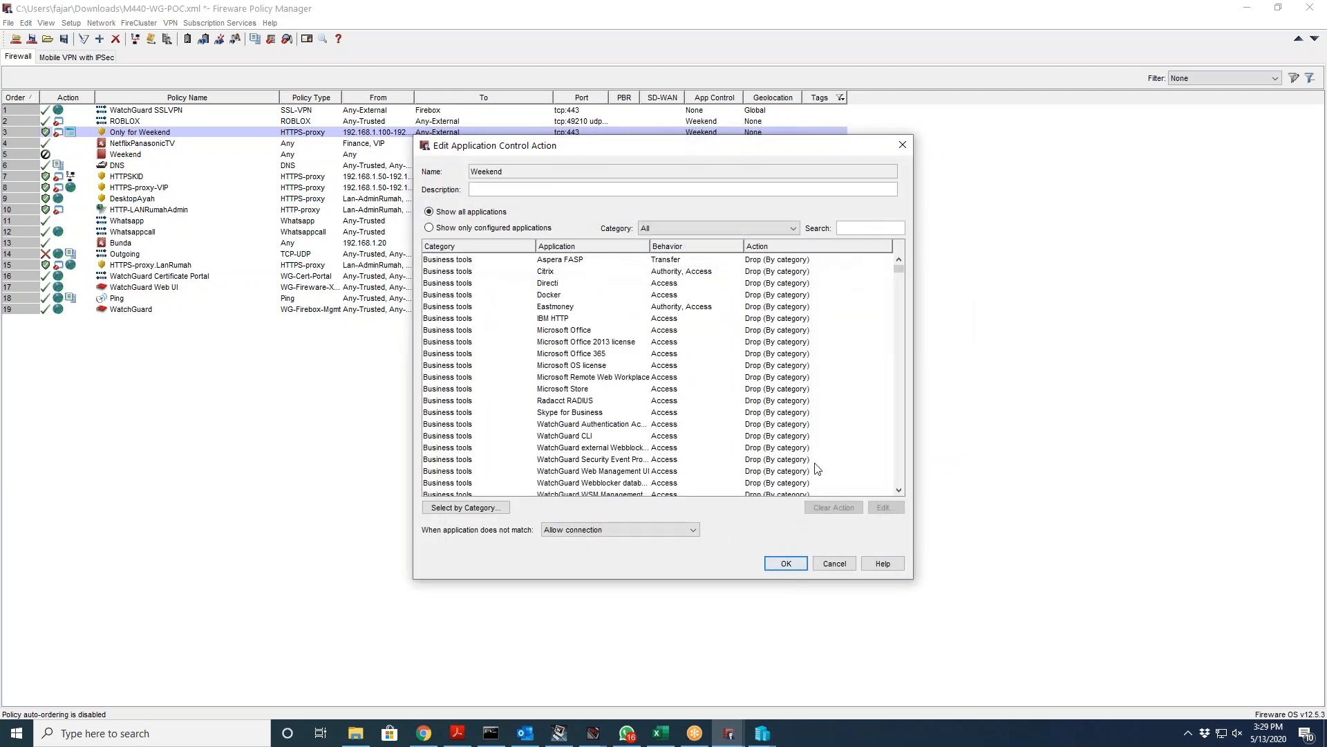
left_click(466, 508)
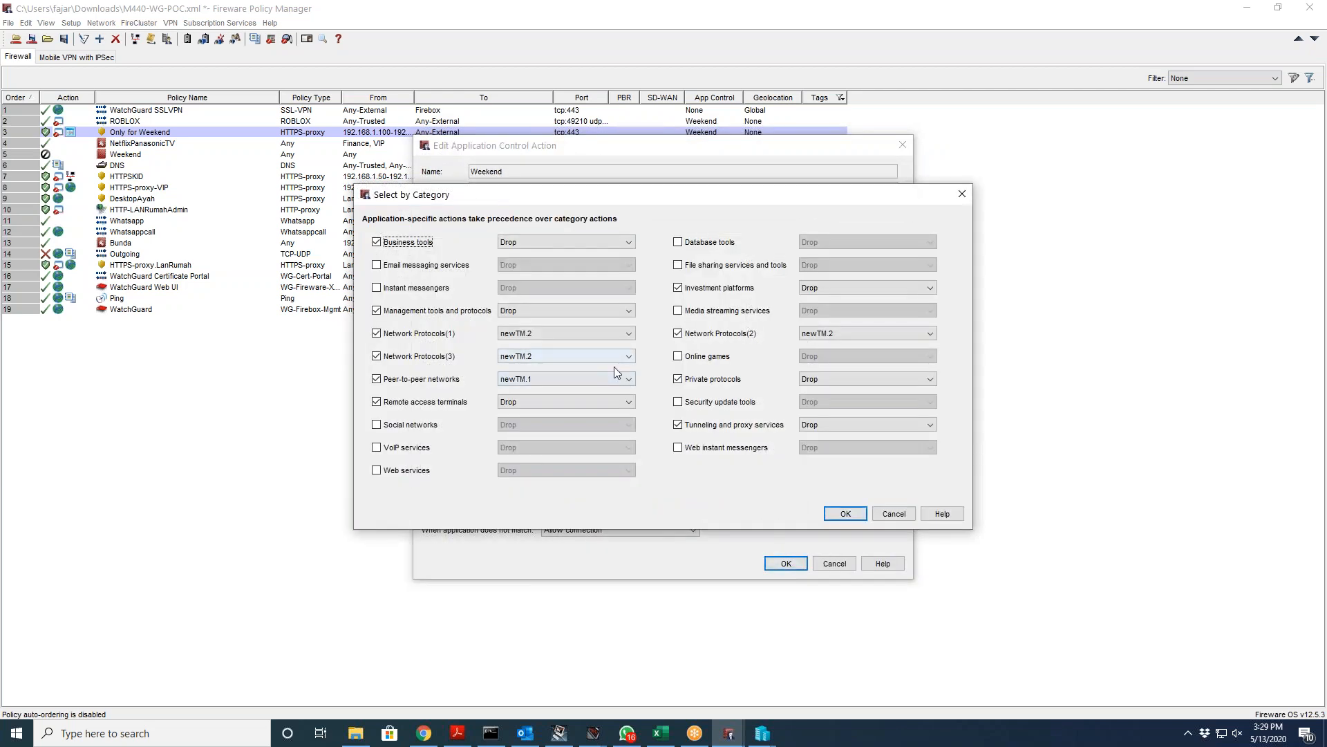
left_click(898, 514)
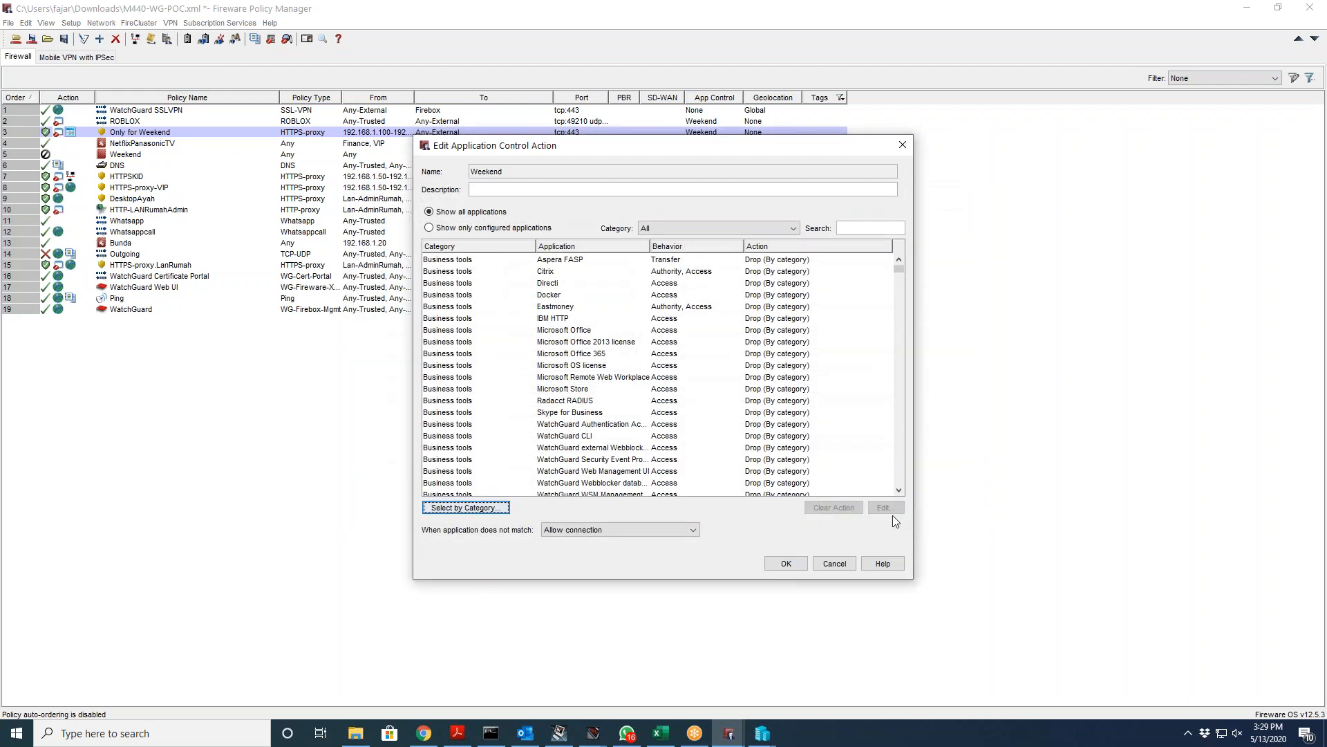
left_click(840, 564)
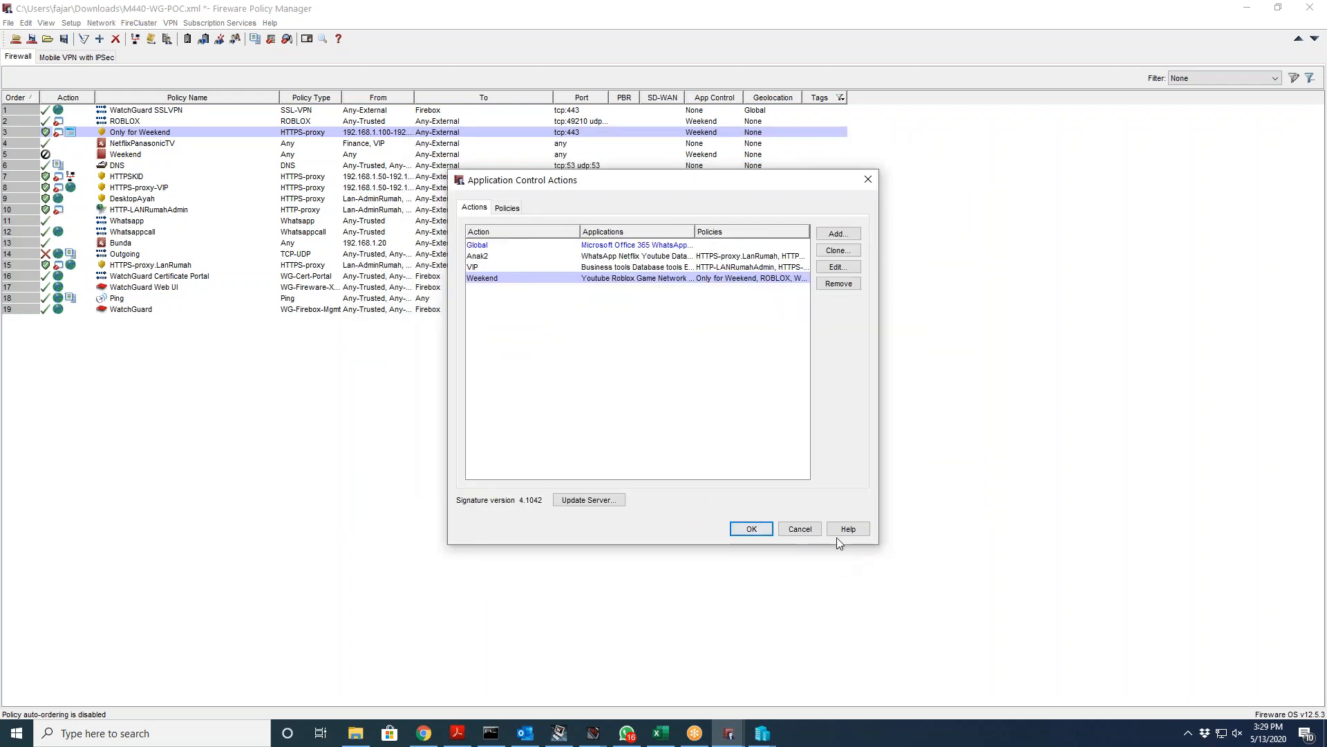
Step: Inspect the signature Update Server URL, cancel it, and close Application Control Actions with OK
left_click(607, 499)
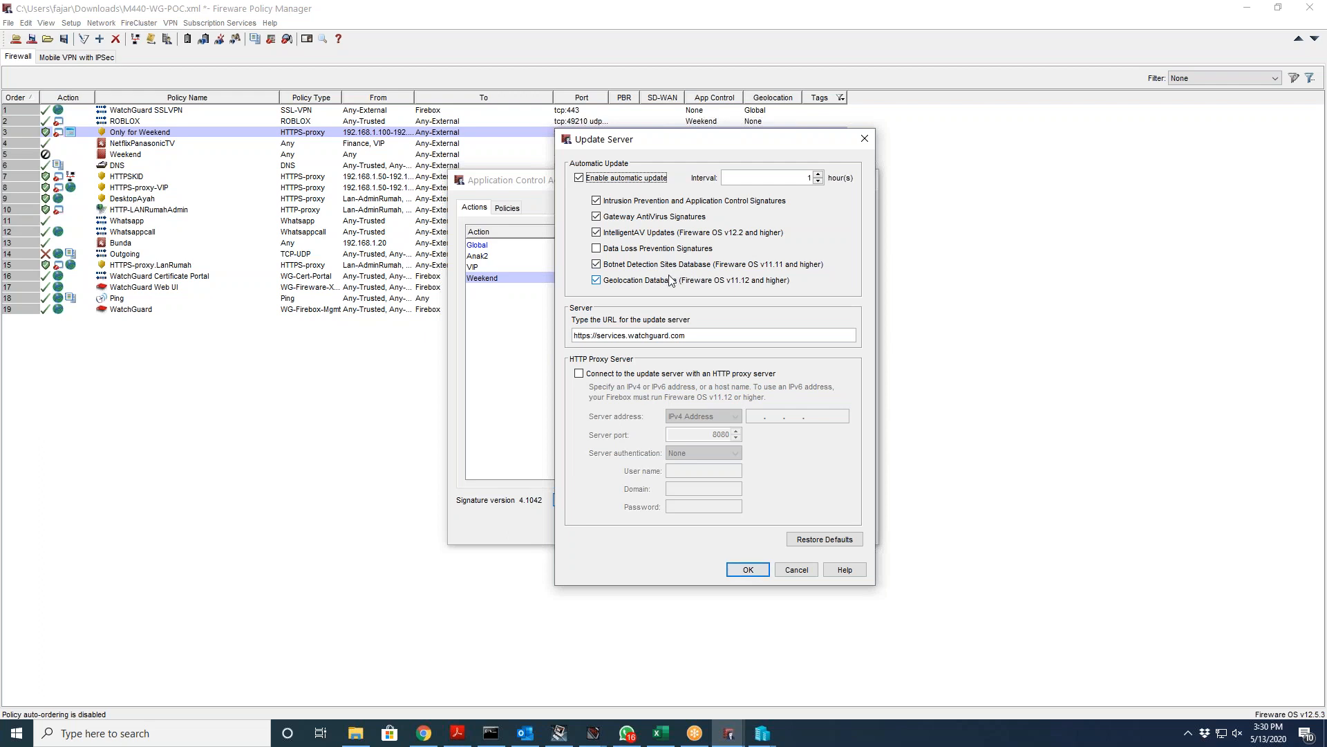
left_click(648, 336)
triple_click(696, 335)
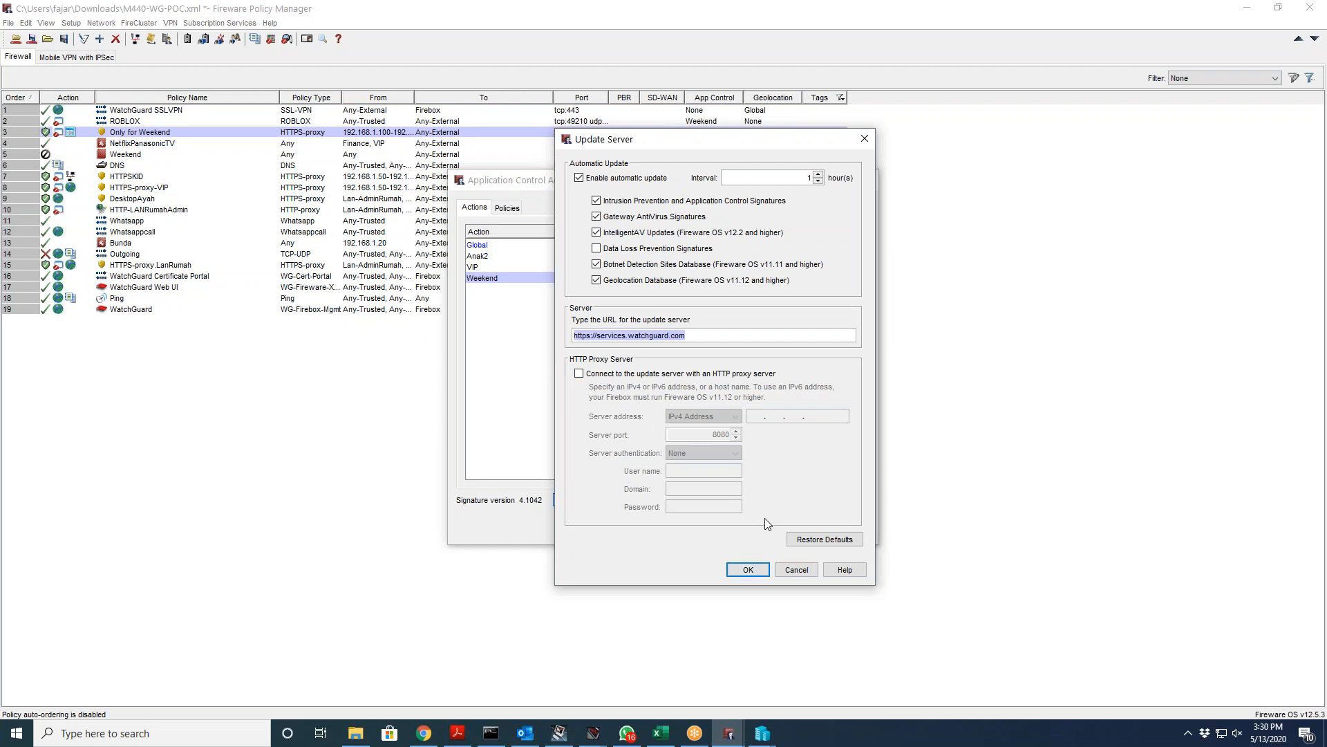
left_click(788, 571)
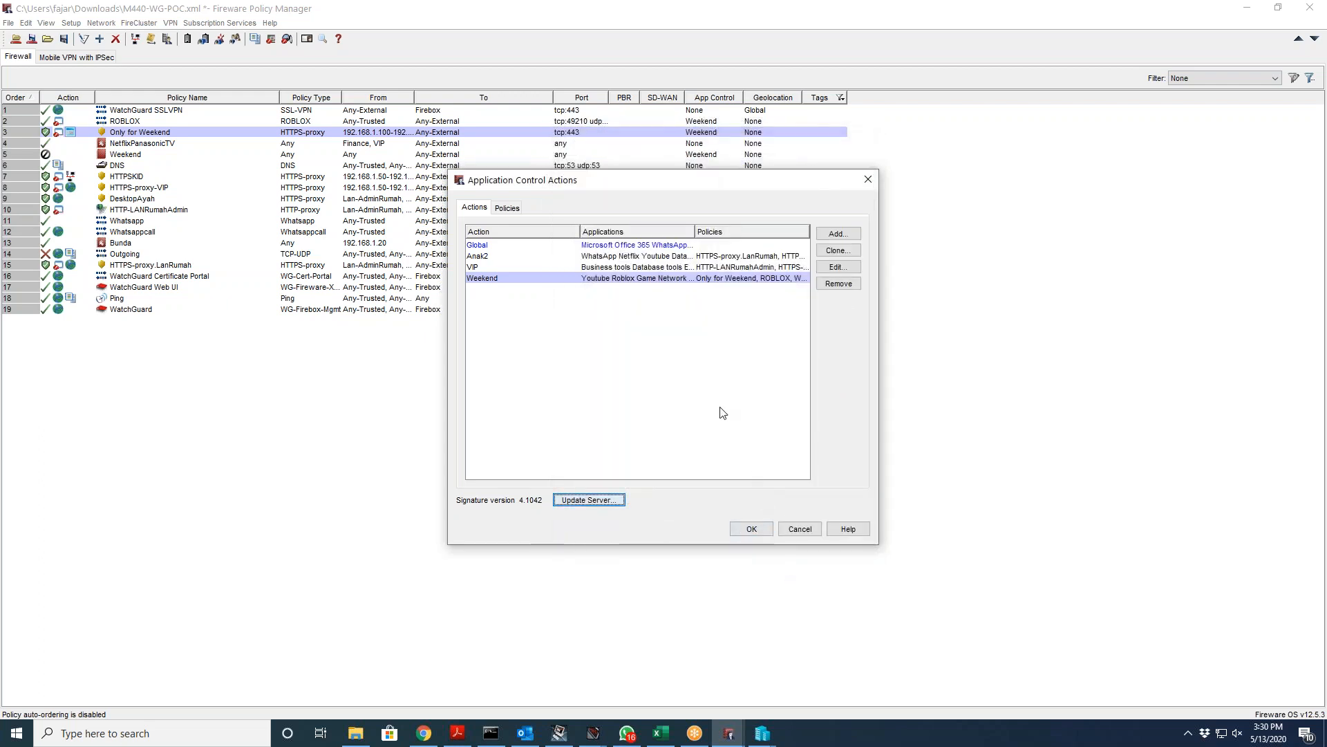
left_click(752, 531)
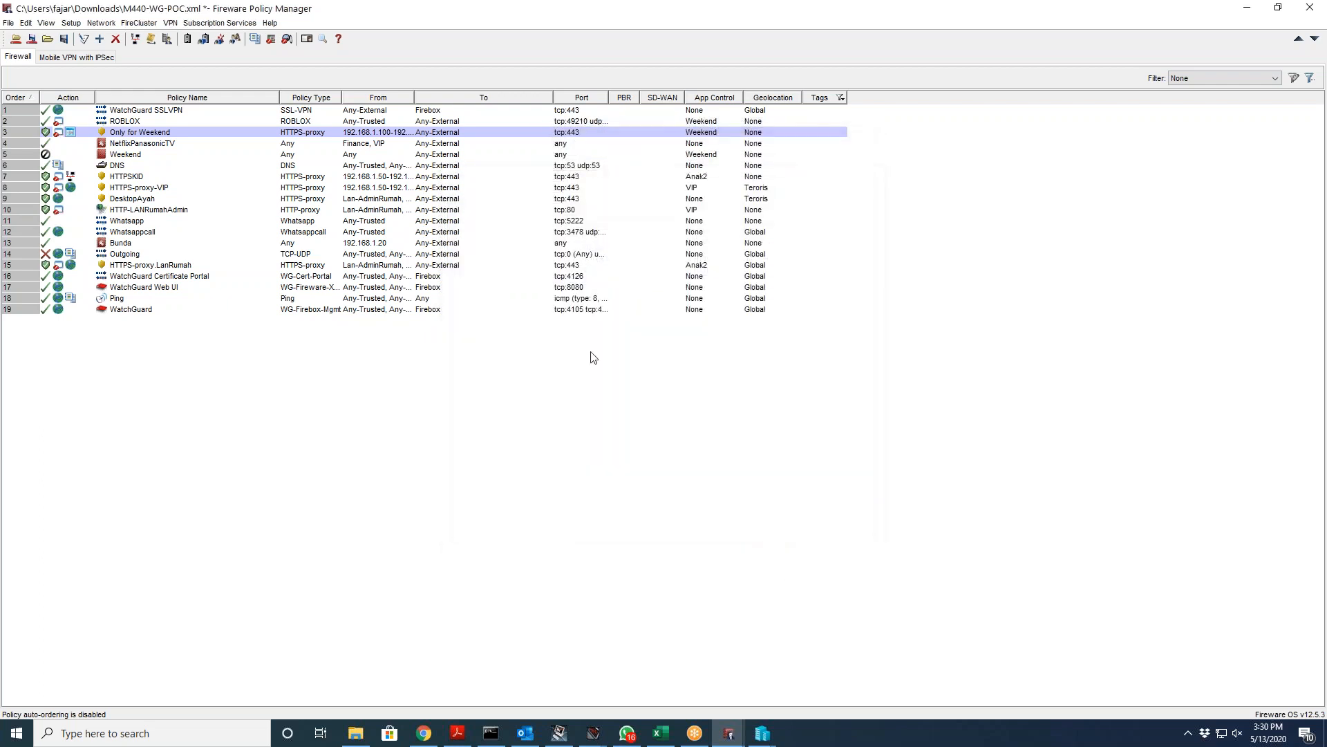
Step: Open APT Blocker settings and keep Drop as the High threat action
left_click(220, 23)
left_click(227, 69)
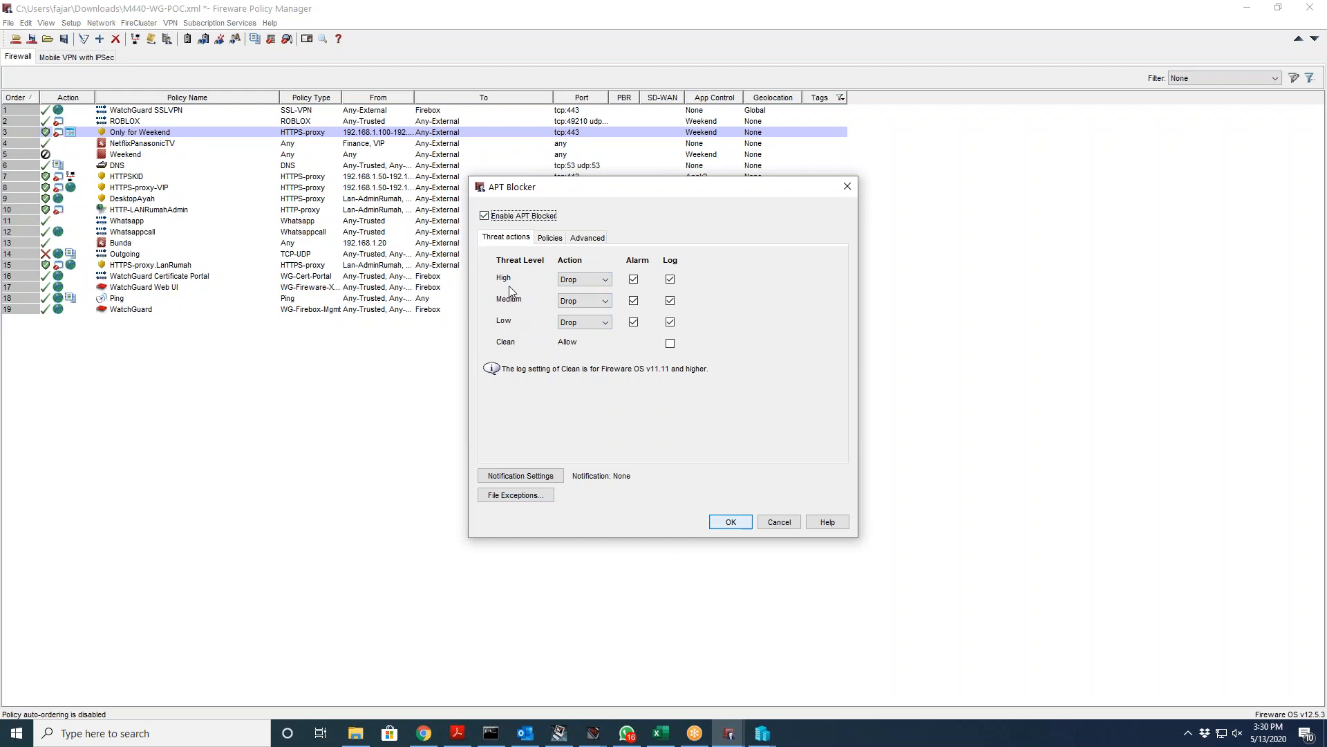
left_click(587, 281)
left_click(581, 291)
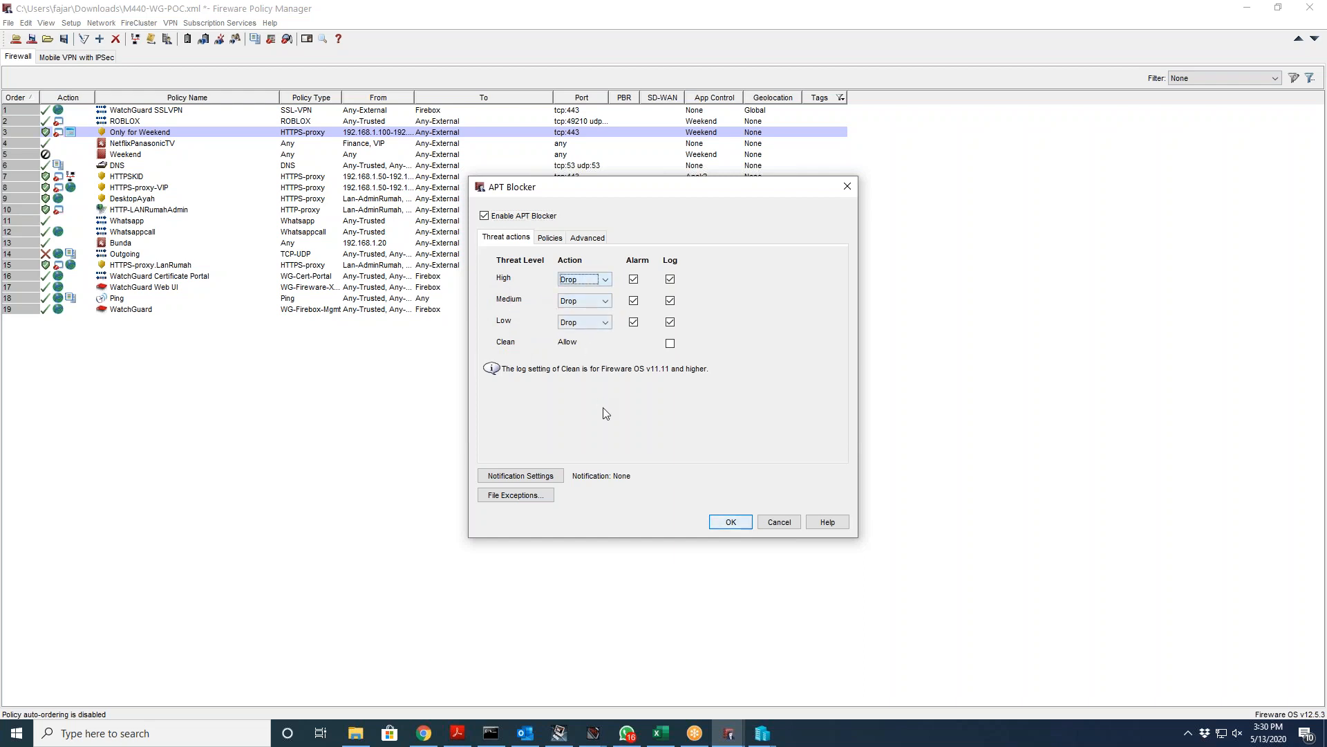
Step: Review the covered policies and keep server region Any (Default), then return to Threat actions
left_click(549, 237)
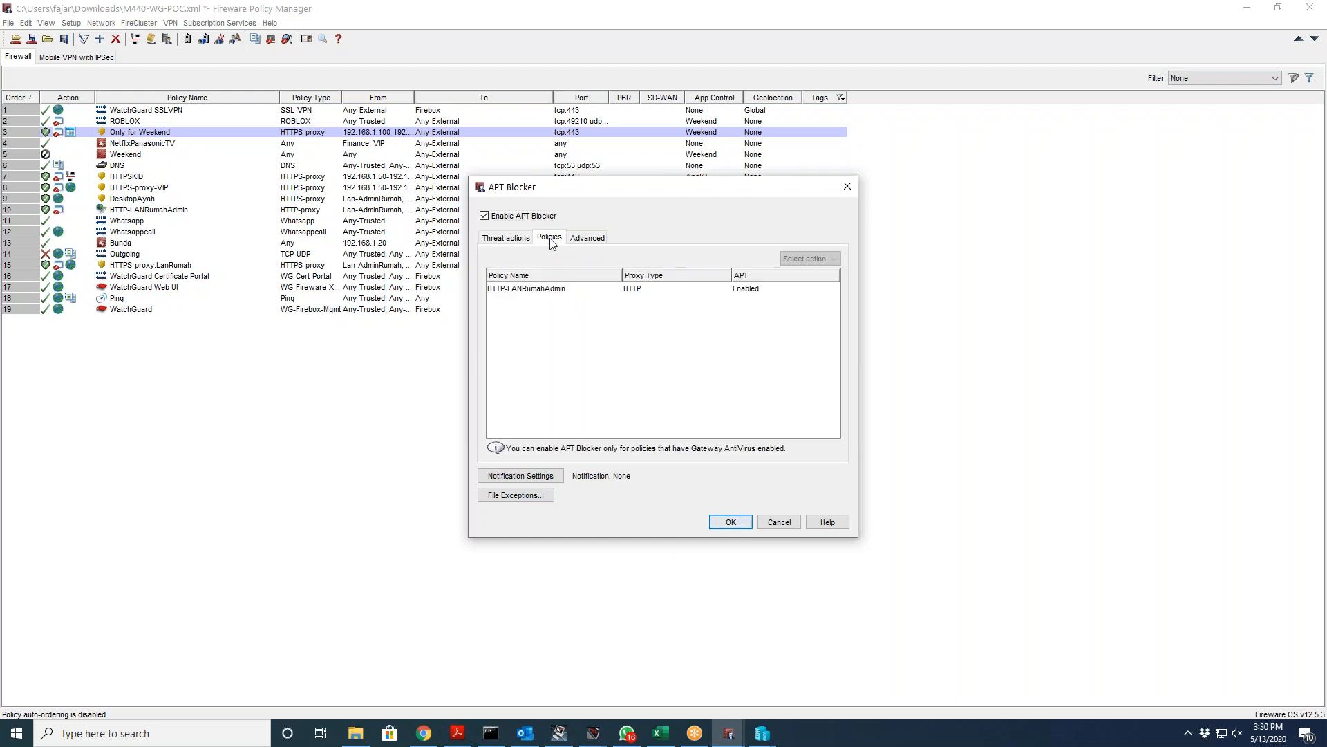
left_click(531, 289)
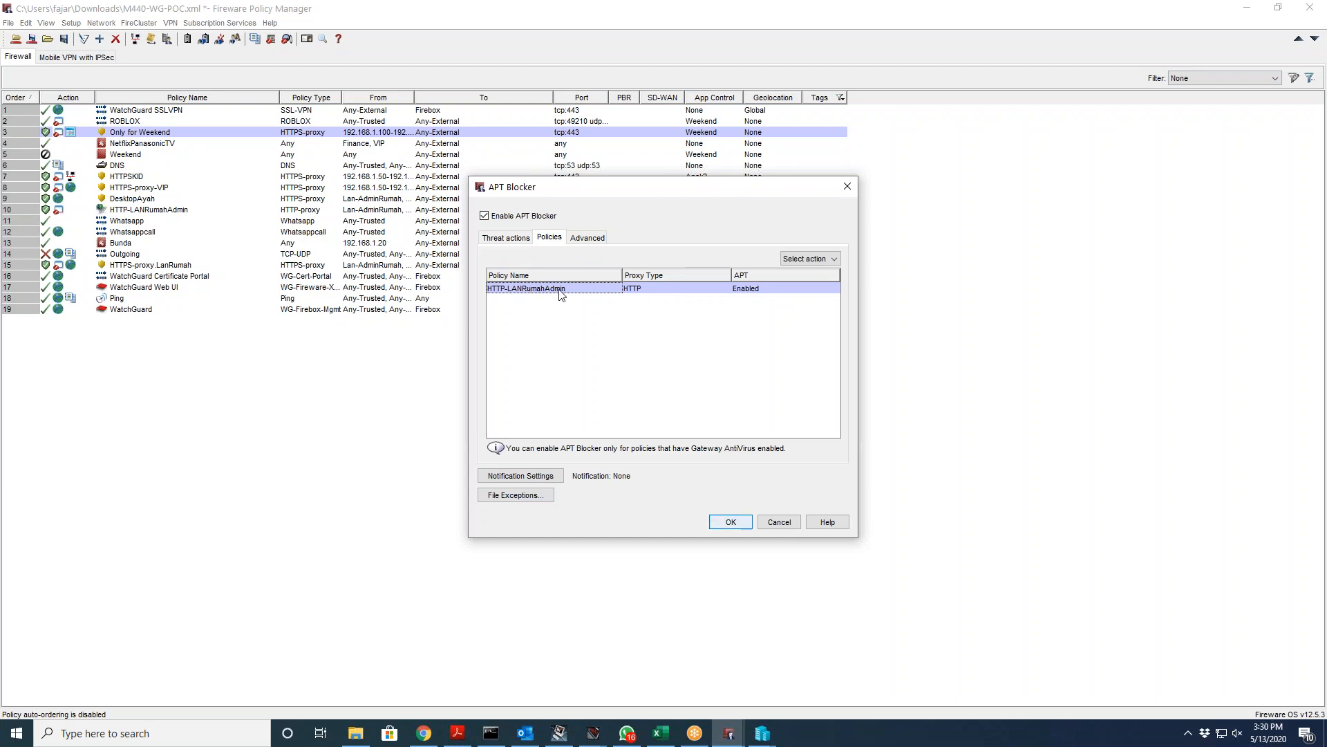
left_click(588, 238)
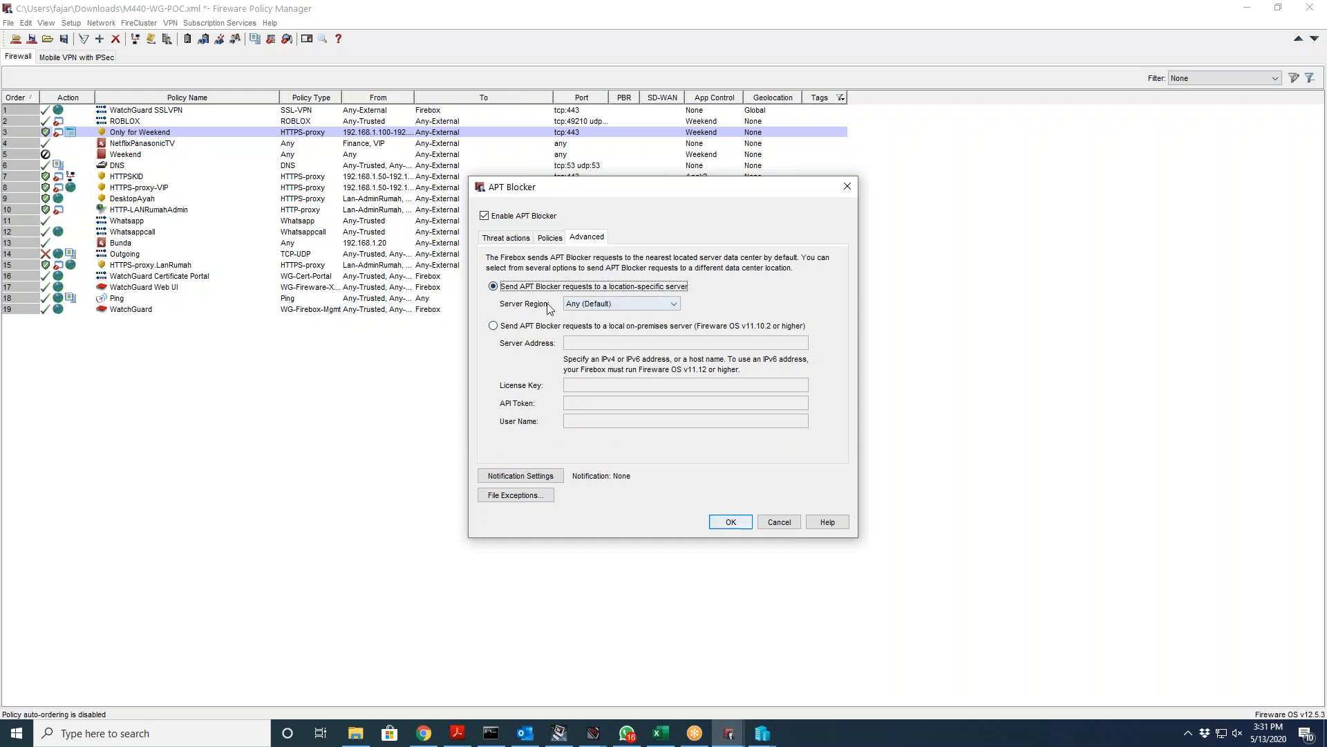
left_click(602, 303)
left_click(601, 300)
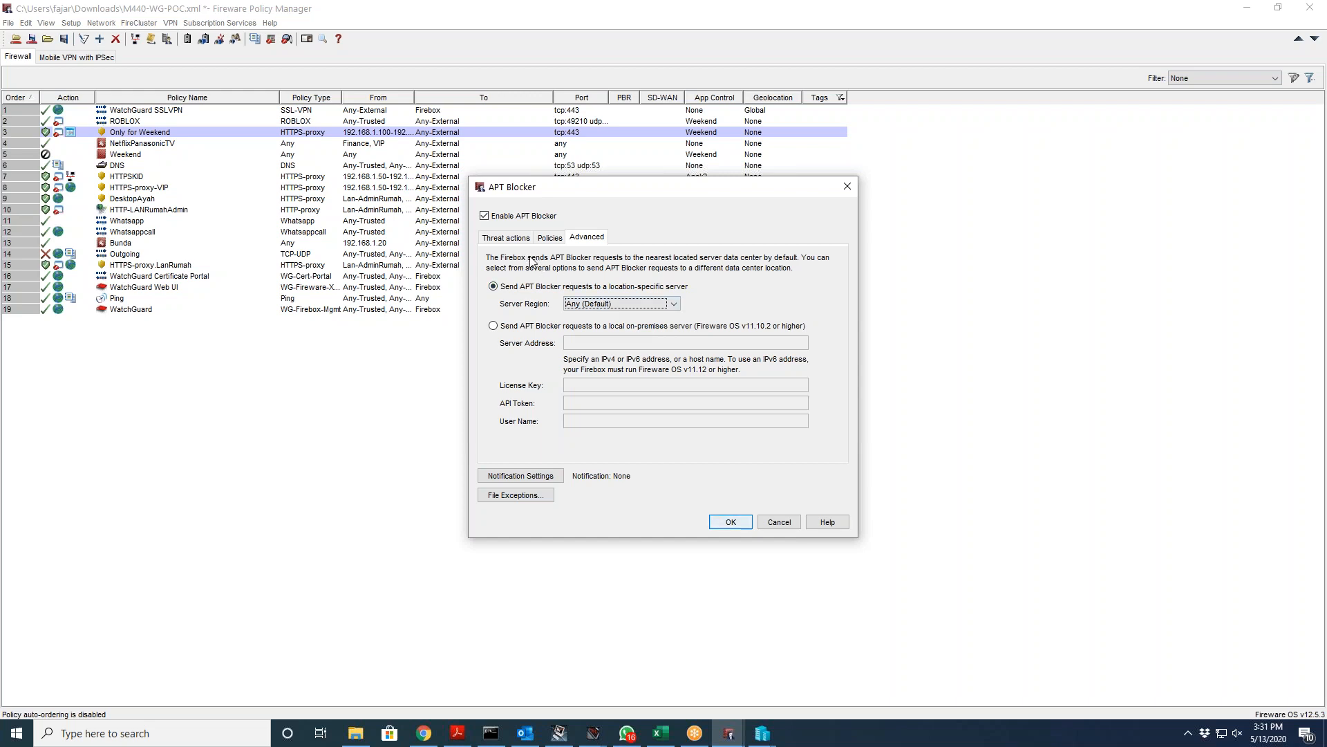
left_click(595, 303)
left_click(596, 302)
left_click(503, 240)
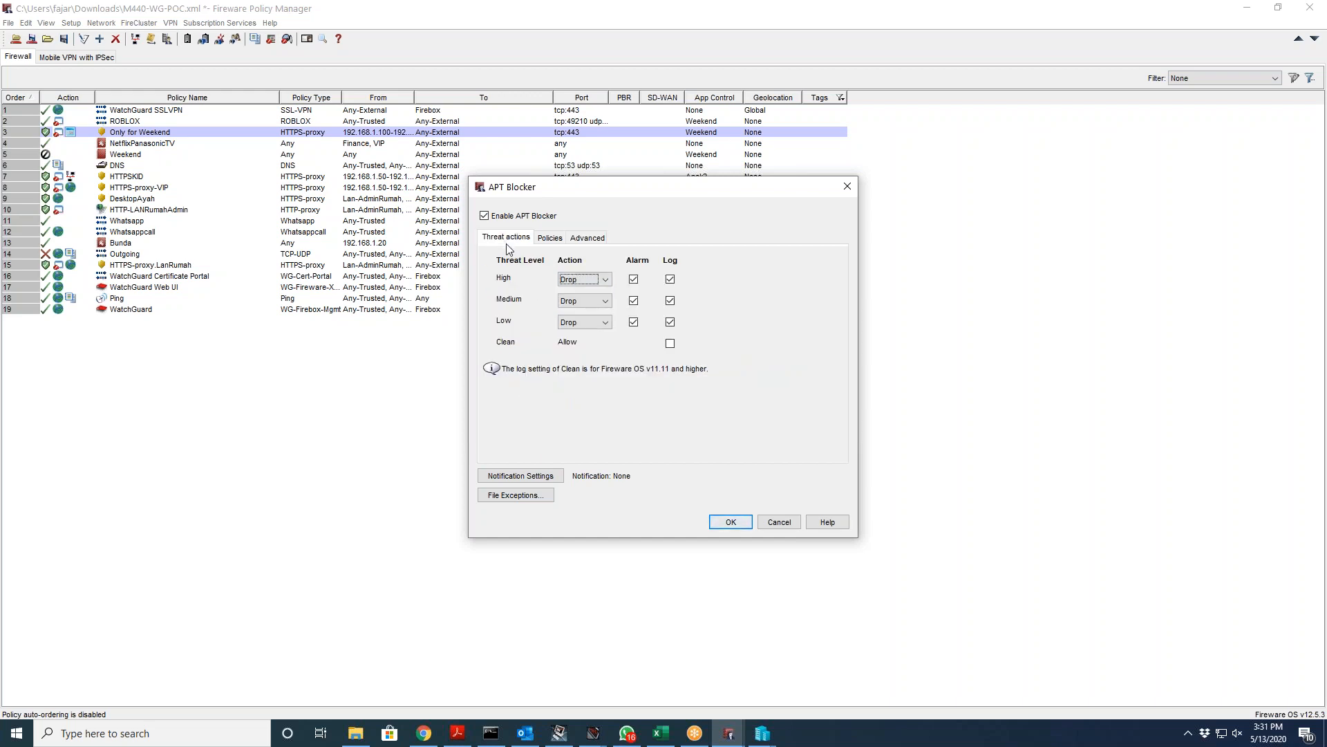
Step: Open File Exceptions, cancel adding one, close the empty list, and bring the 8.8.8.8 ping console forward
left_click(539, 495)
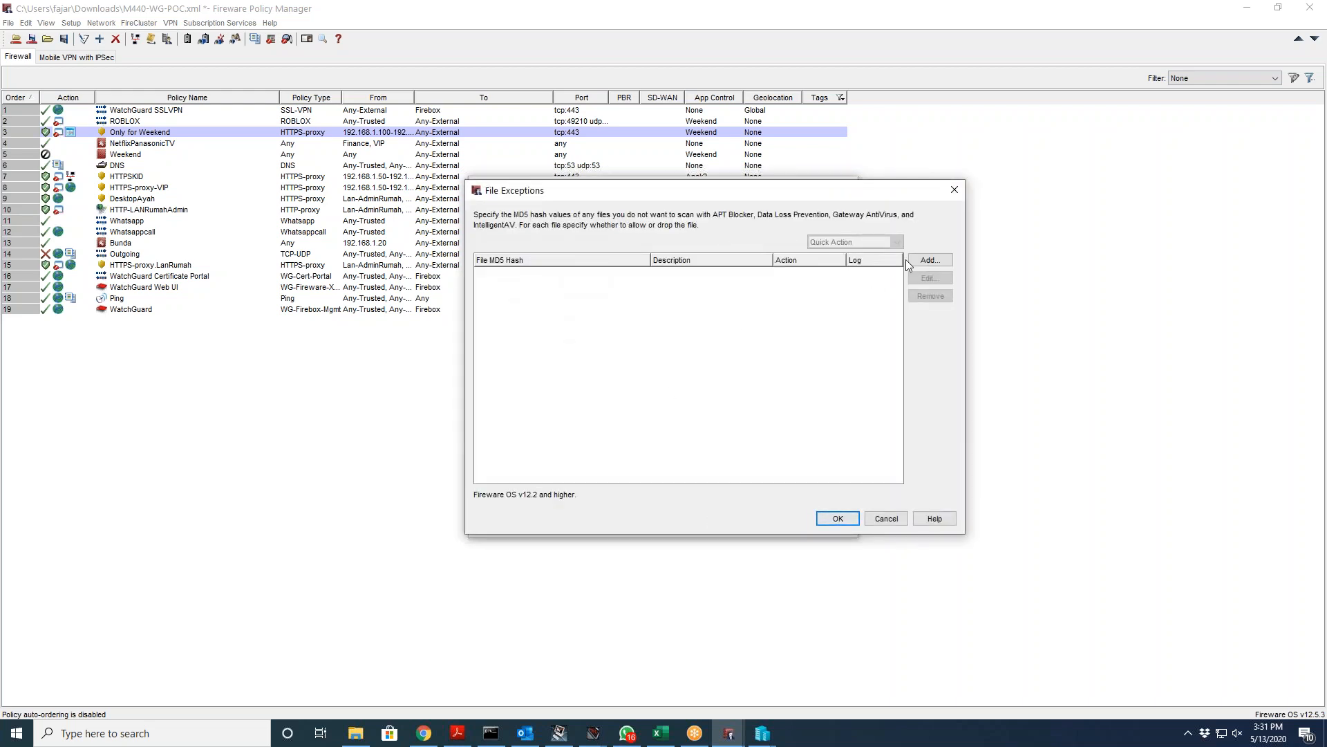
left_click(930, 260)
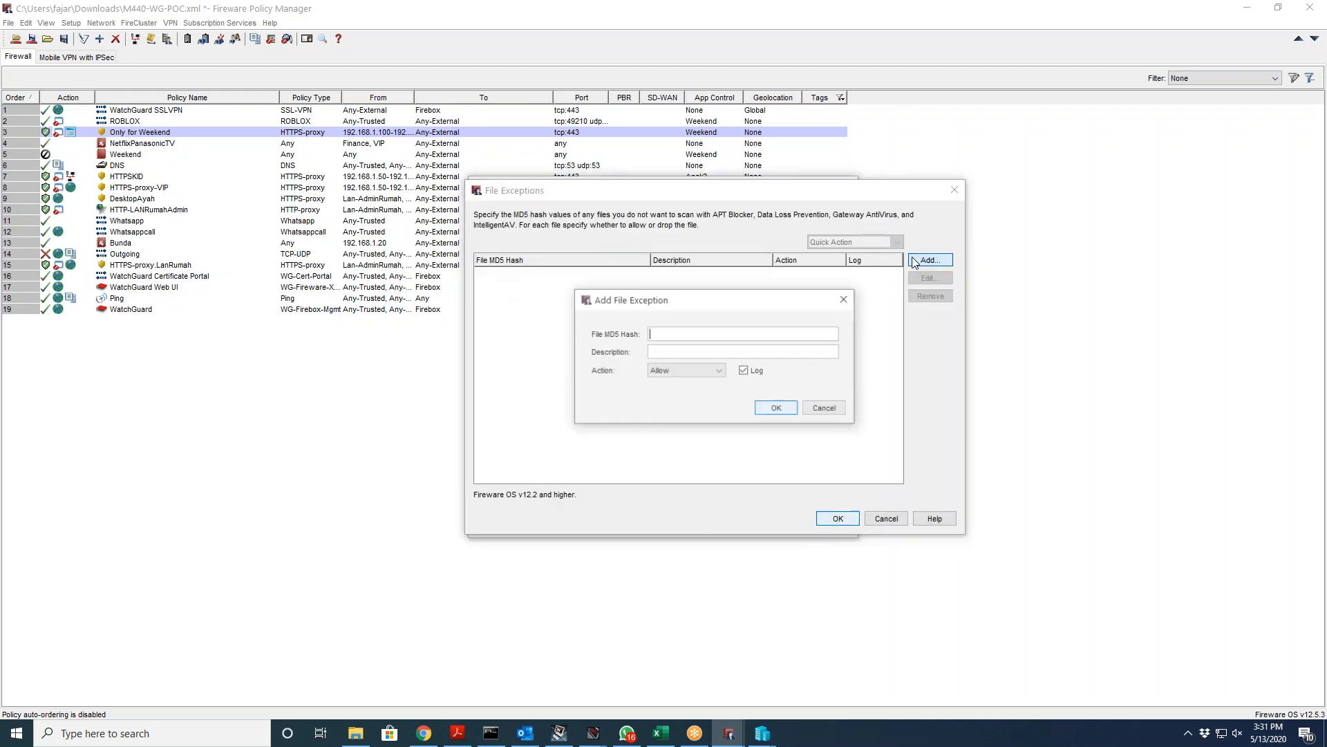
left_click(816, 409)
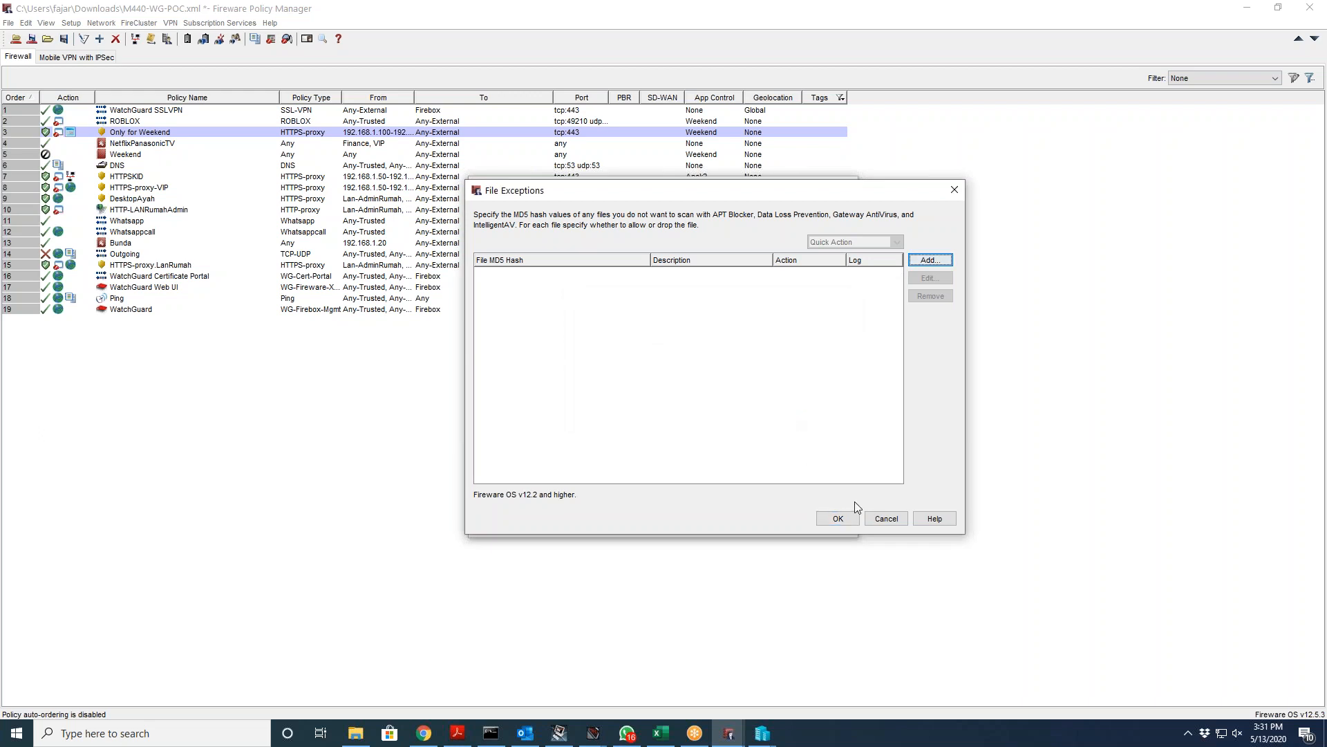
left_click(883, 518)
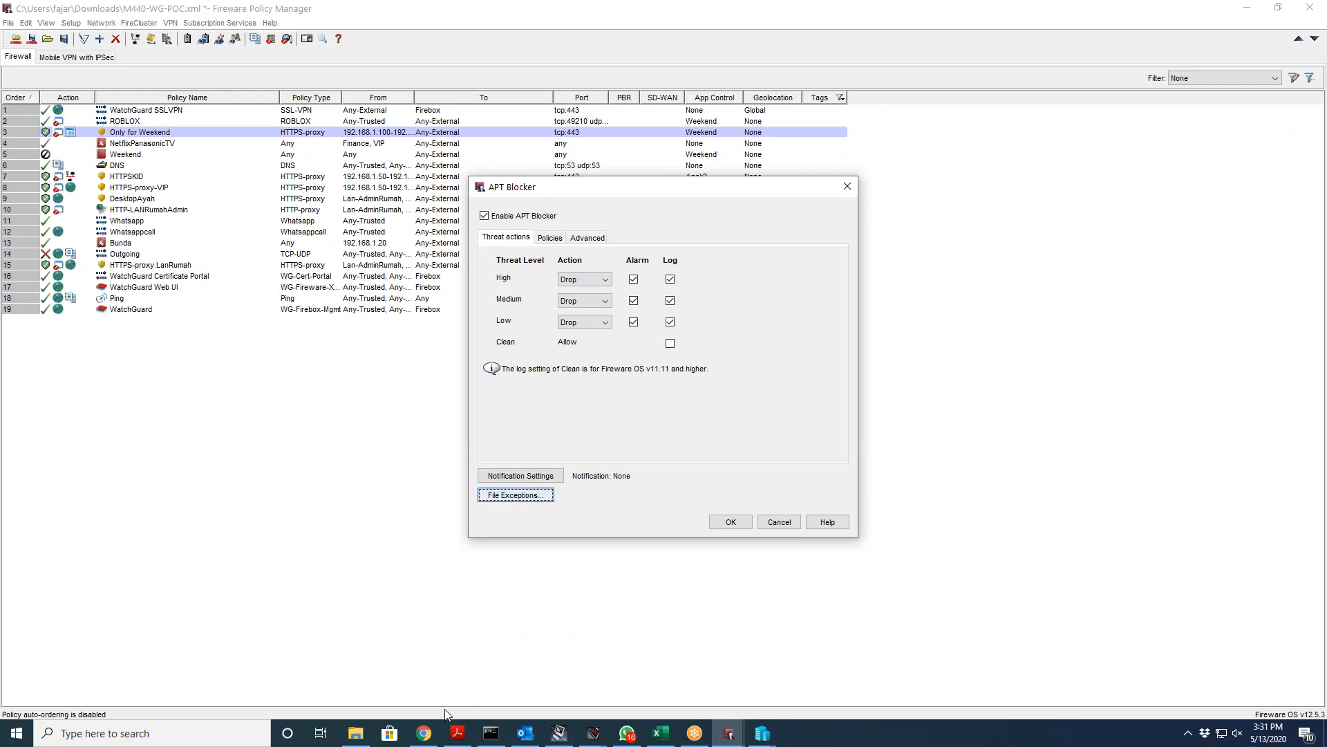
left_click(490, 733)
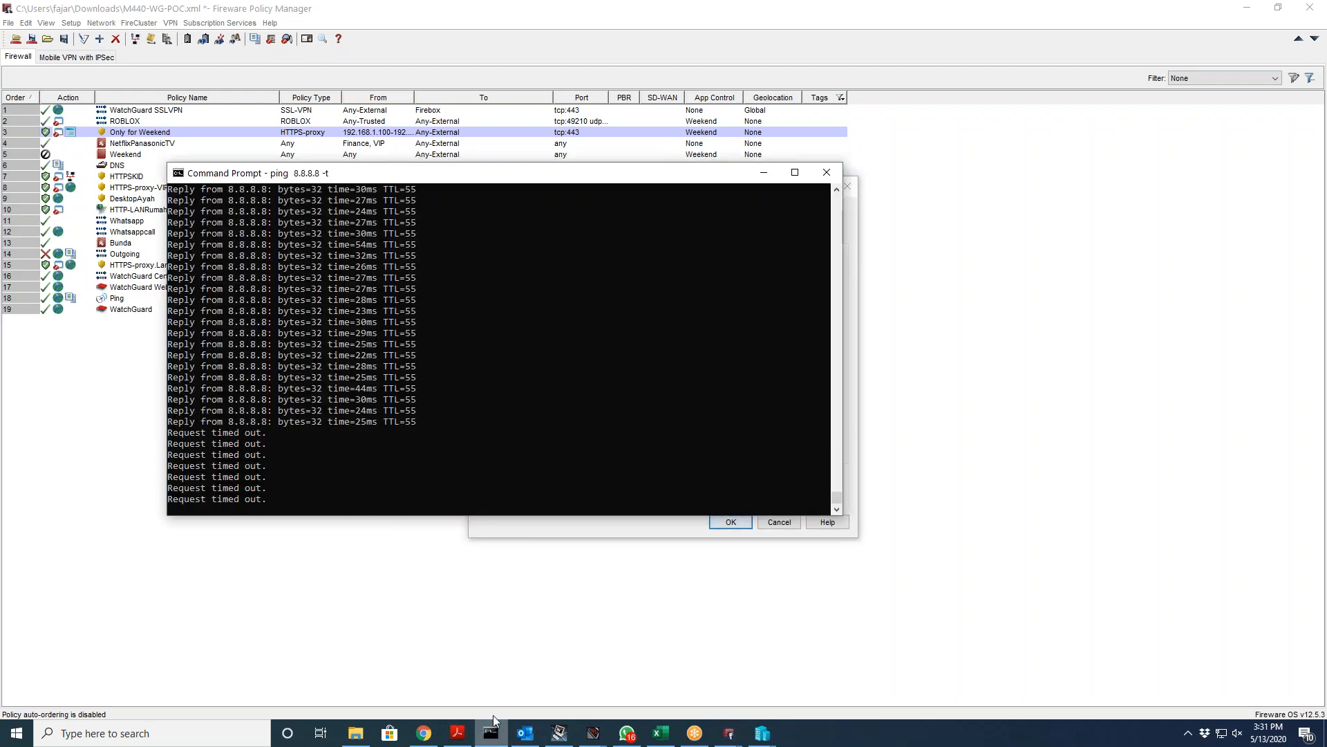
Step: Pause the 8.8.8.8 ping output and drag the console window to the right
left_click(435, 400)
left_click_drag(454, 174, 695, 148)
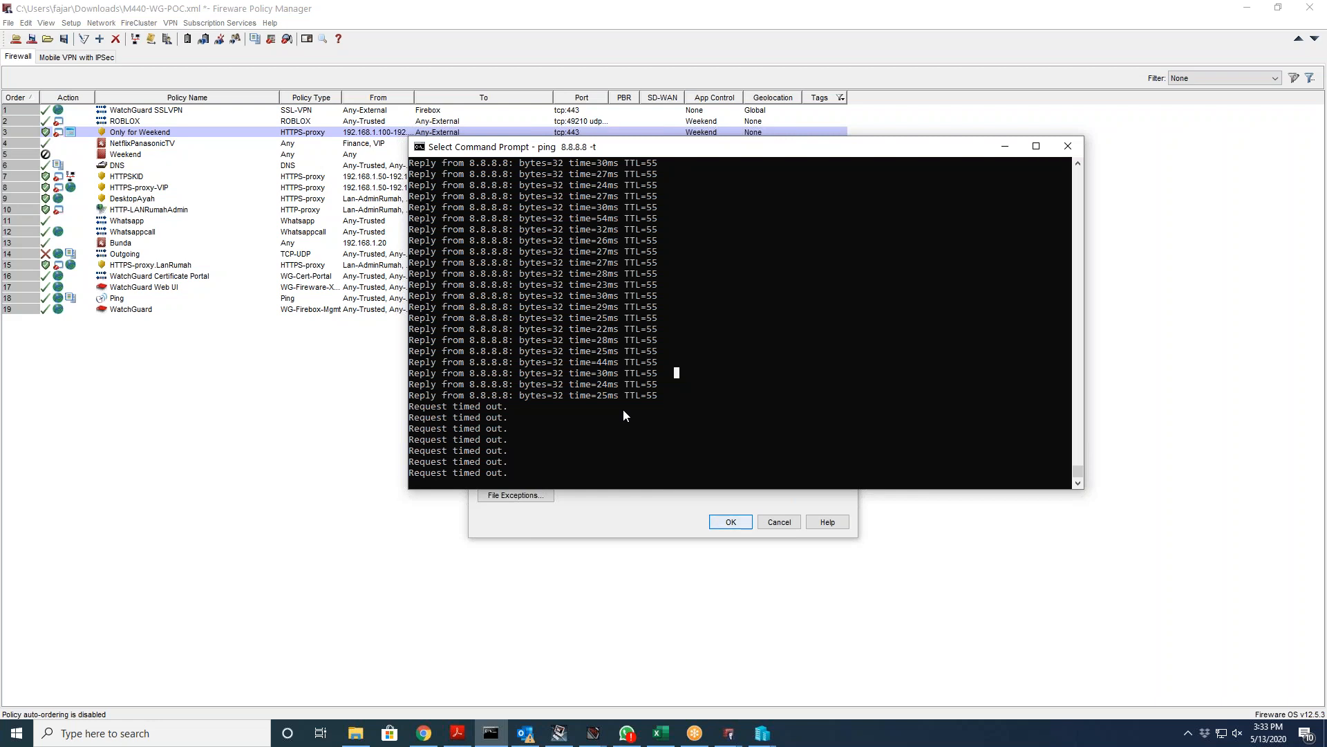
Step: Toggle Select mode in the console to pause and resume the ping output
key("Escape")
left_click(666, 366)
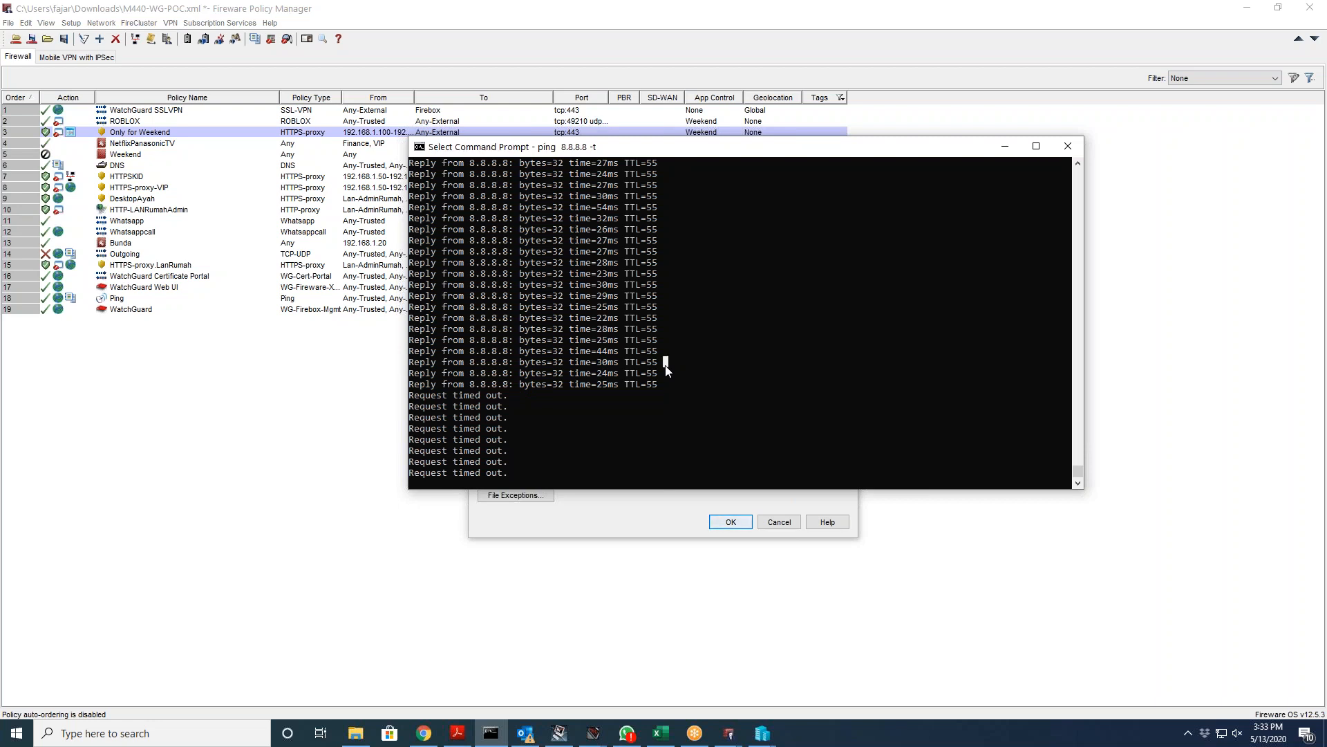
key("Escape")
right_click(631, 392)
scroll(657, 363, "up", 1)
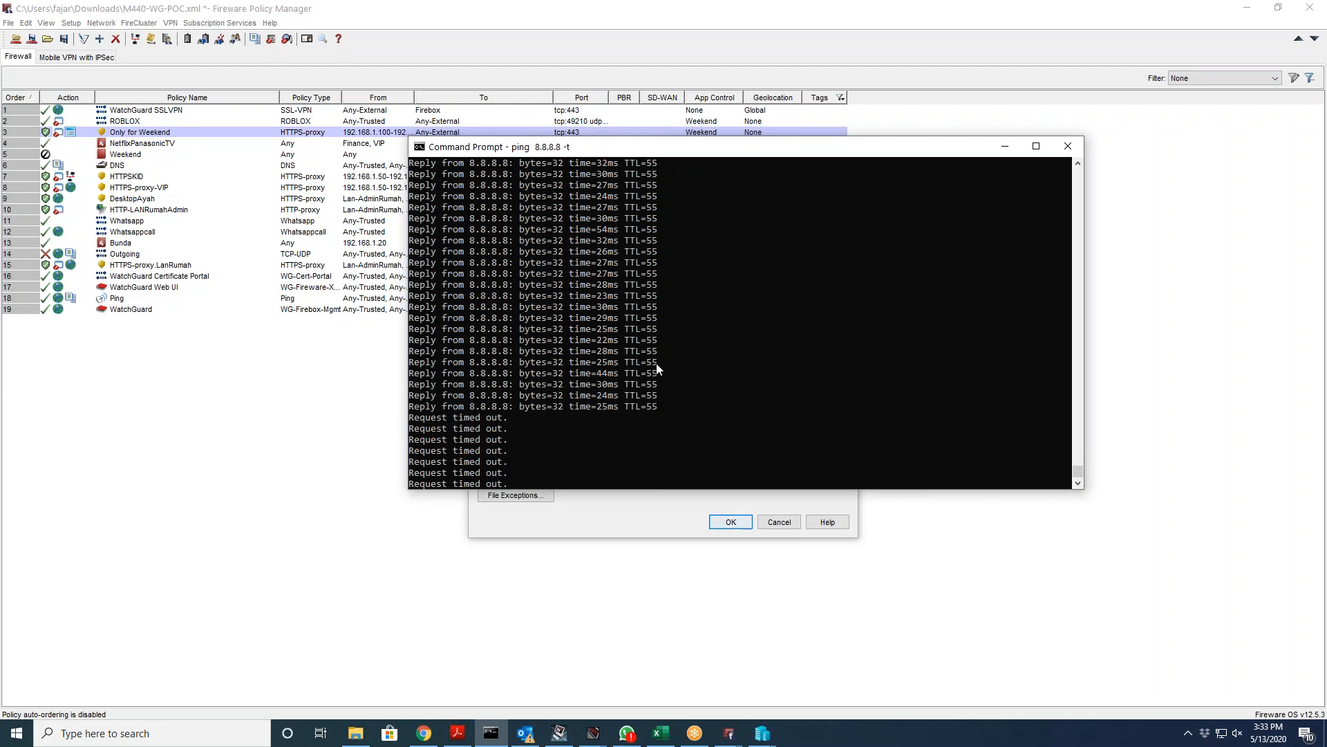
Step: Stop the ping with Ctrl+C, rerun ping 8.8.8.8, and return to Policy Manager
key("ctrl+c")
key("Up")
key("Return")
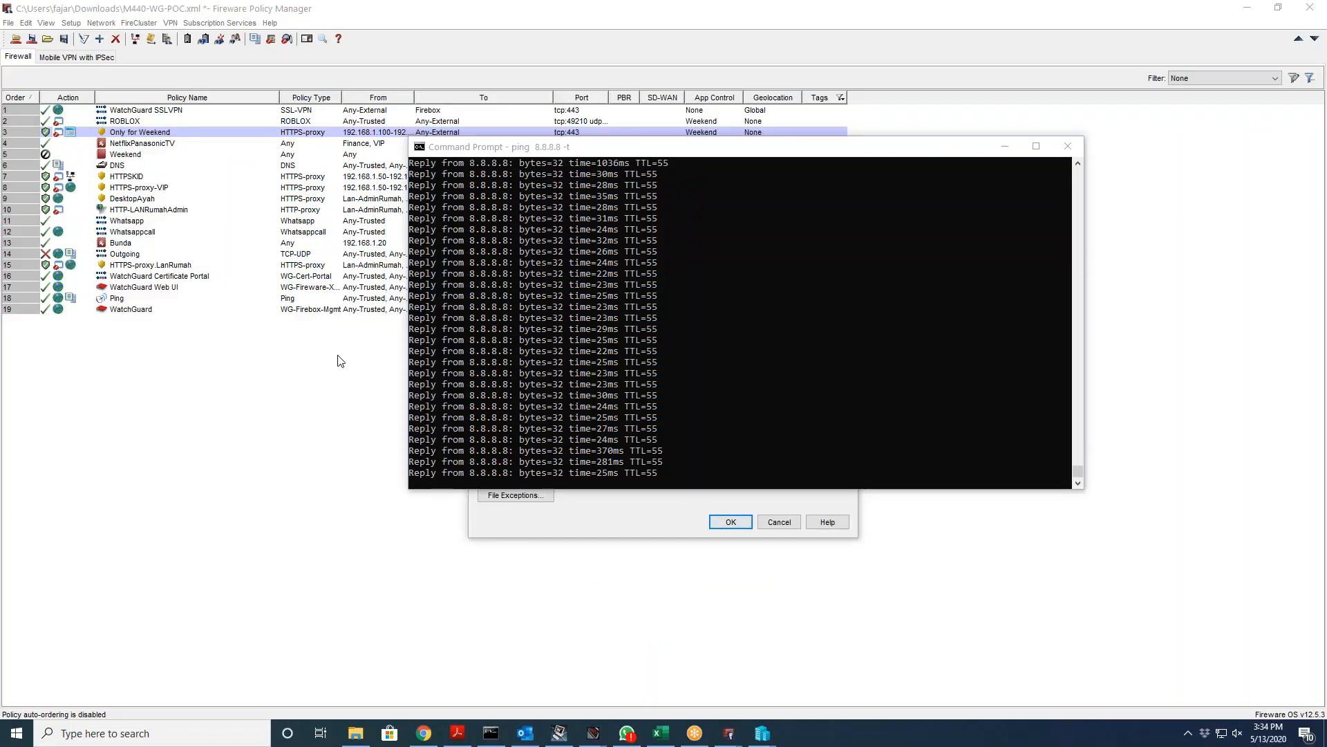
left_click(339, 360)
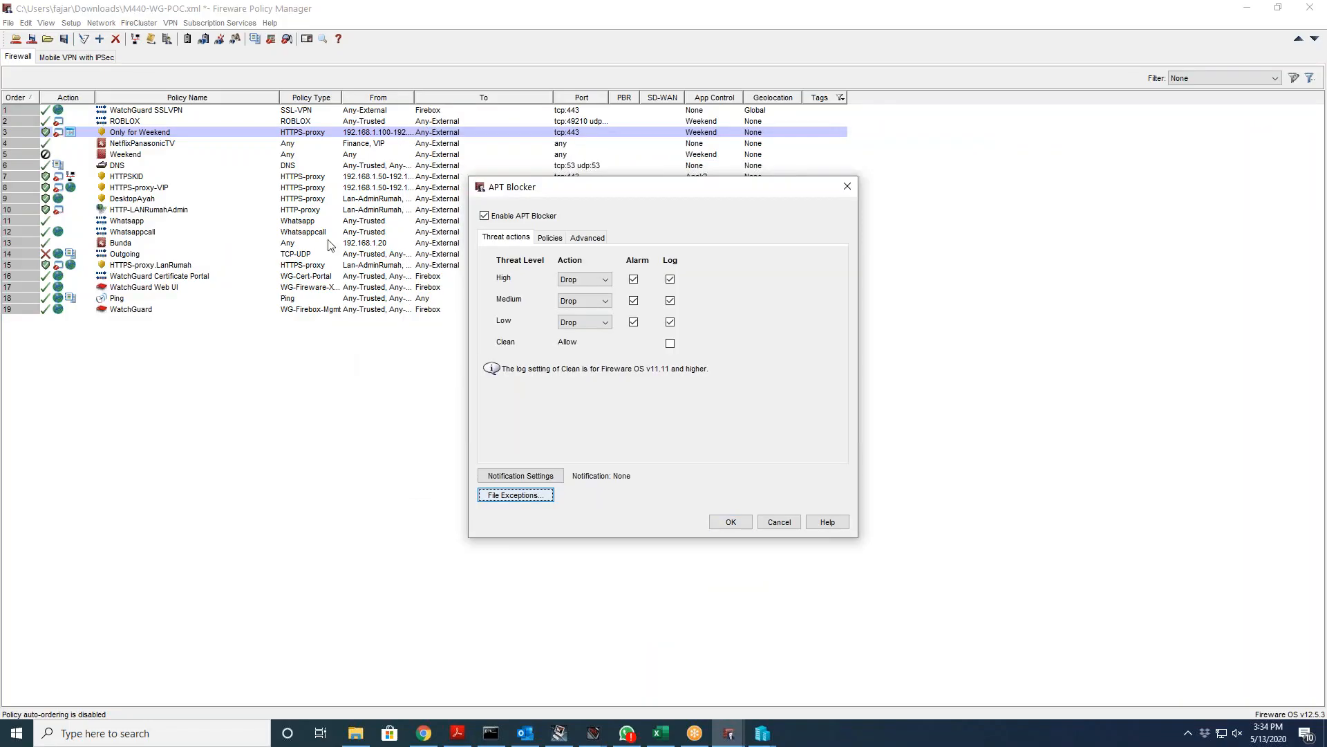
Step: Close APT Blocker, open Botnet Detection, view its update server, and cancel both dialogs
left_click(845, 187)
left_click(220, 22)
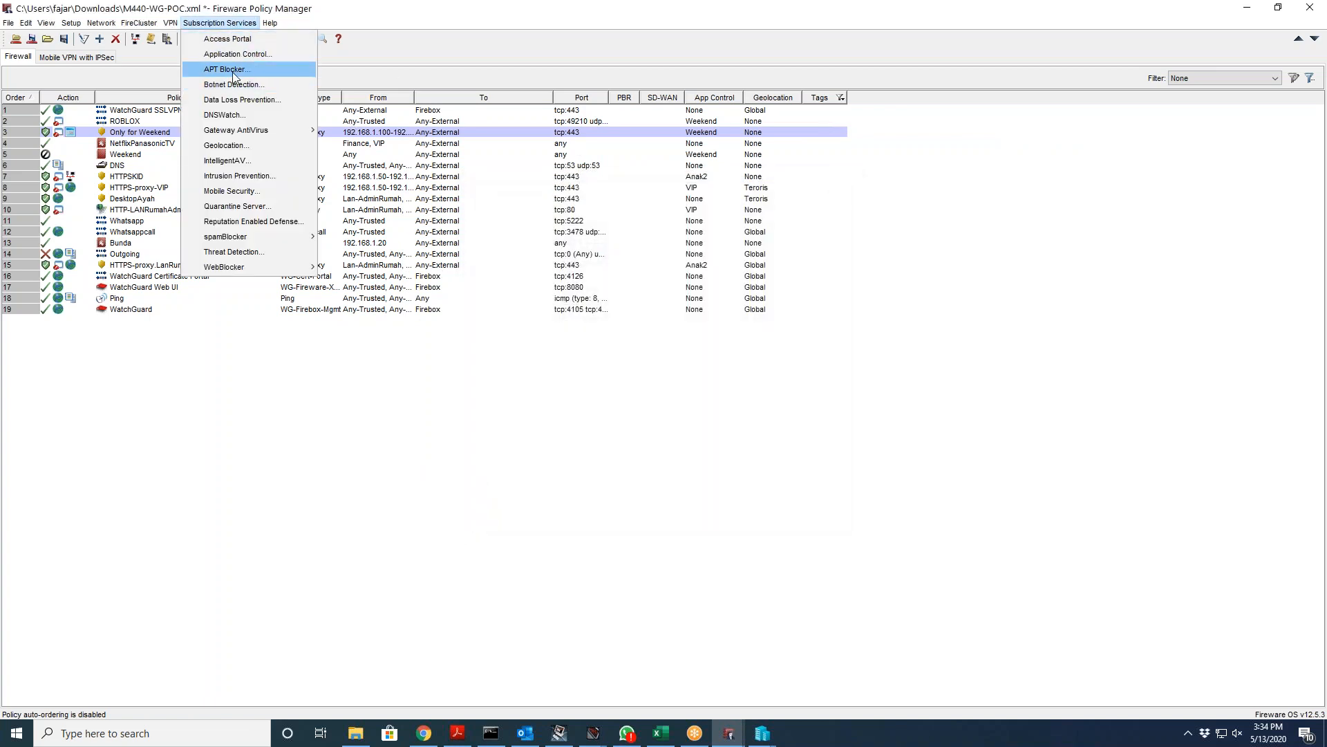
left_click(234, 84)
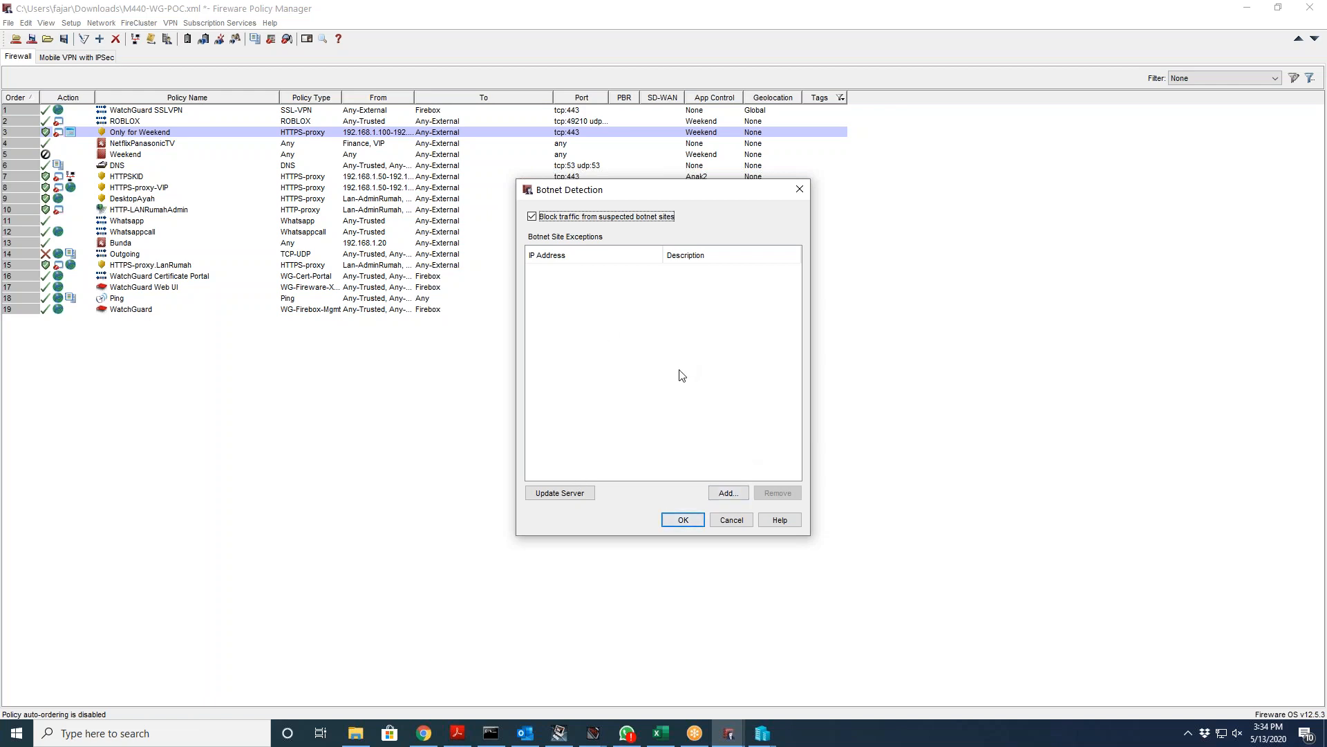
left_click(592, 495)
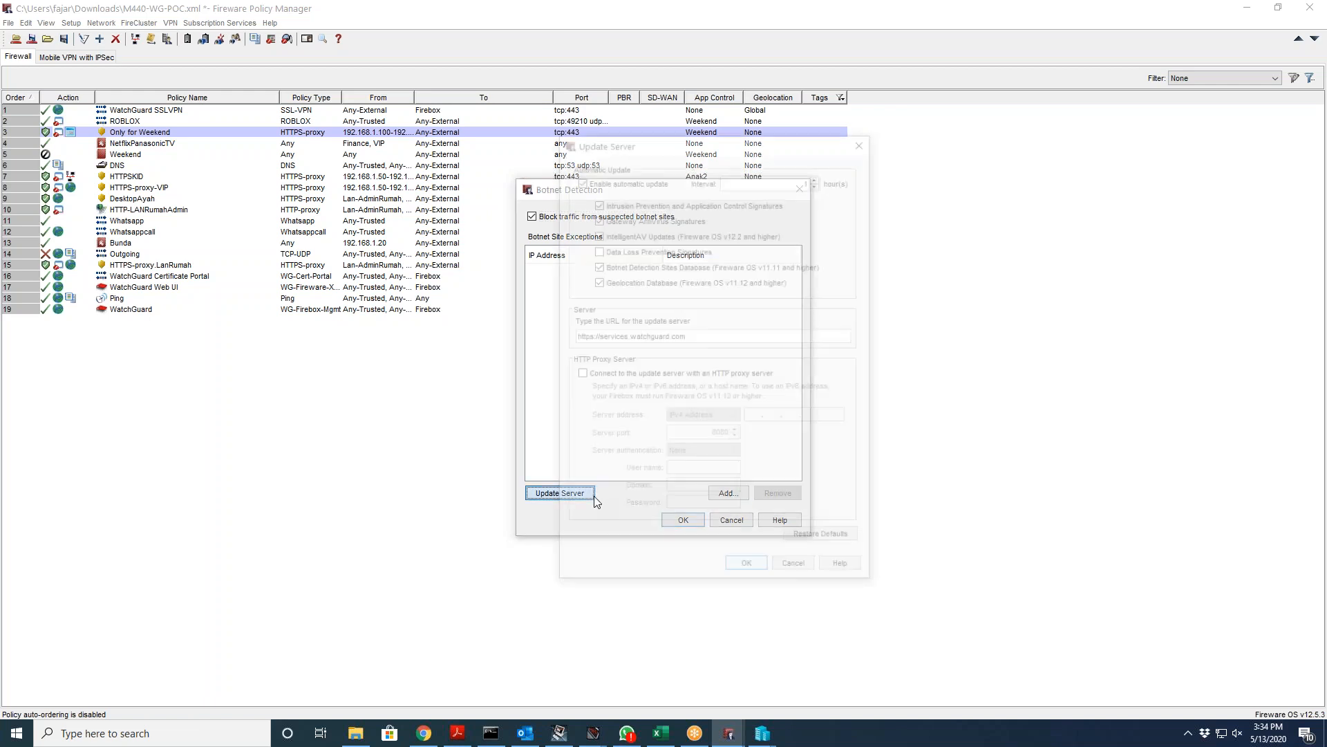
left_click(802, 574)
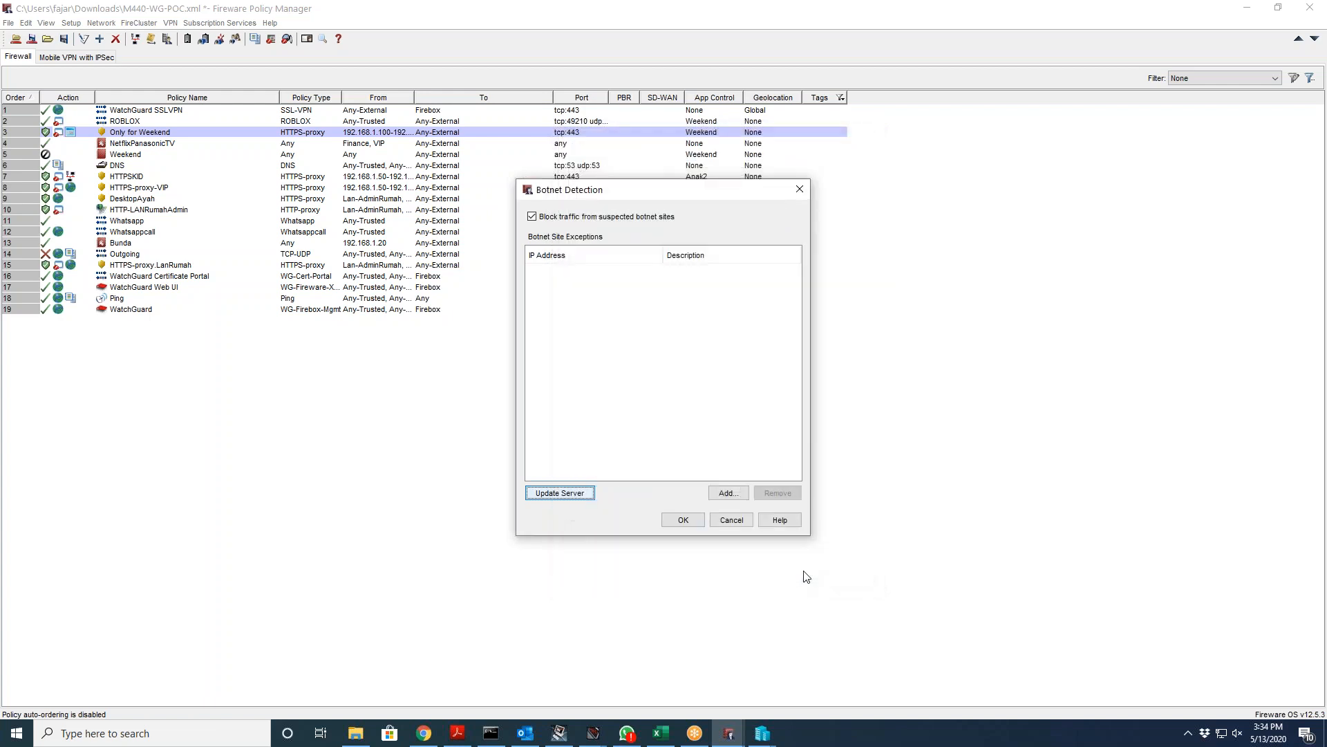
left_click(733, 517)
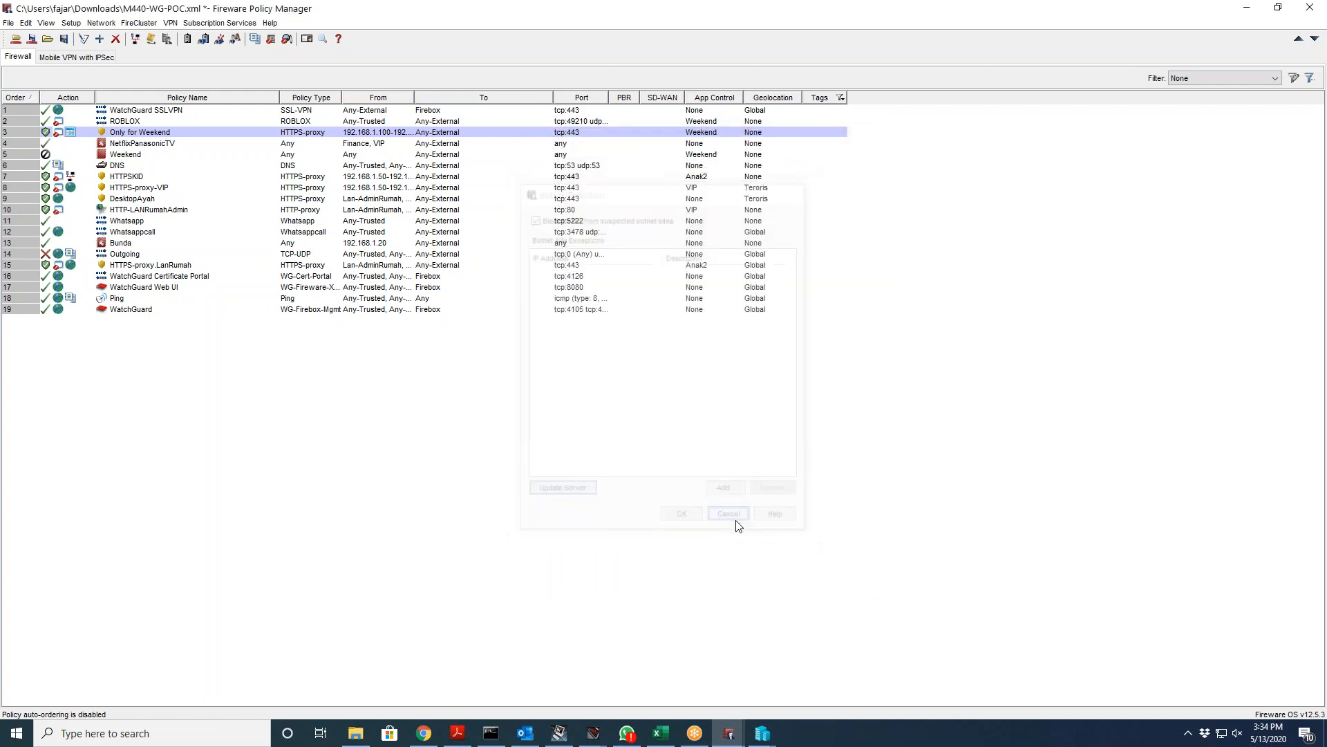
Step: Open and close Data Loss Prevention, then open the DNSWatch settings from Subscription Services
left_click(224, 23)
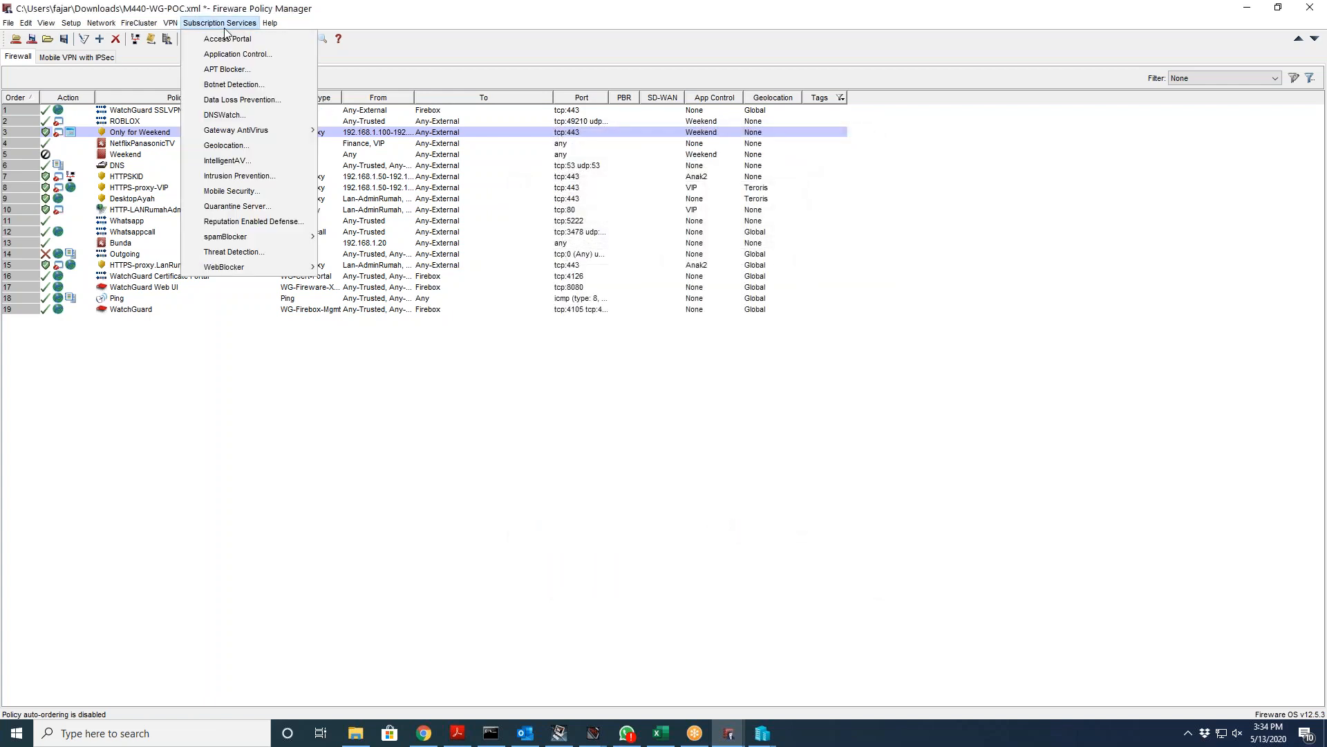
left_click(242, 99)
left_click(867, 180)
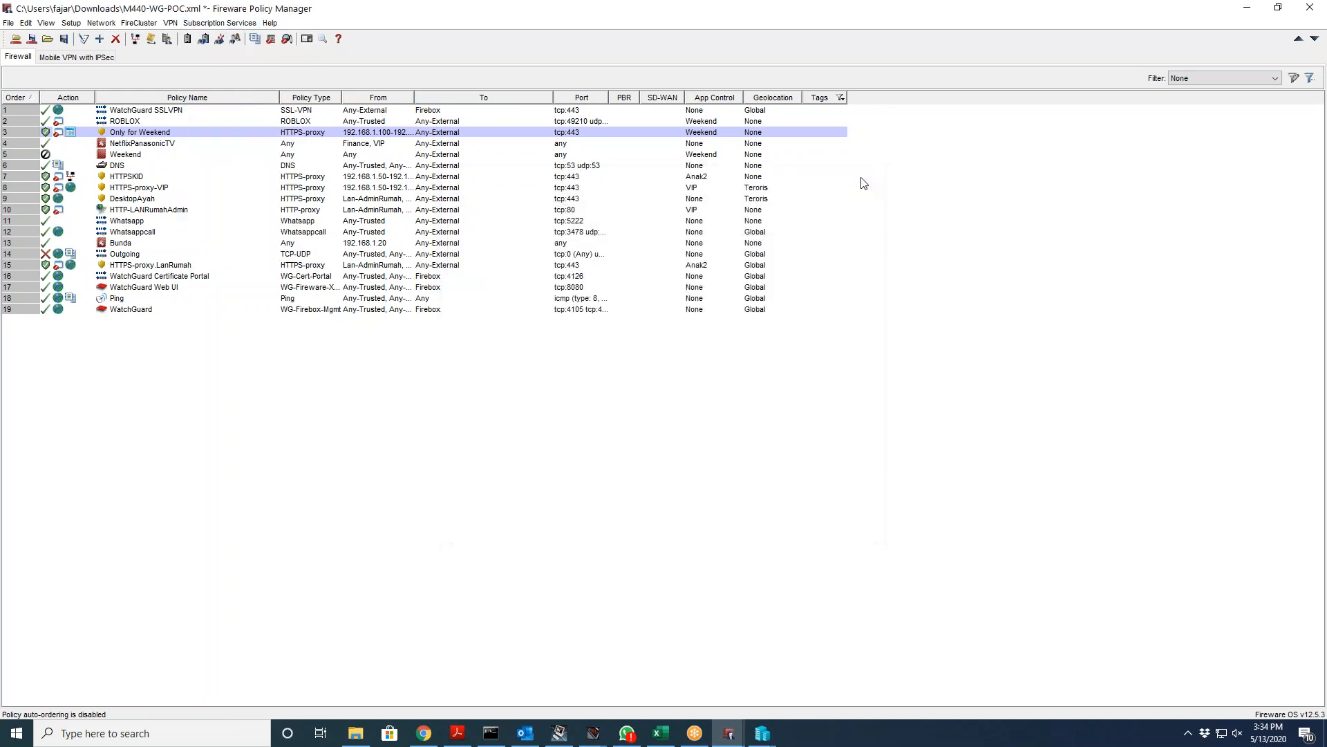
left_click(219, 23)
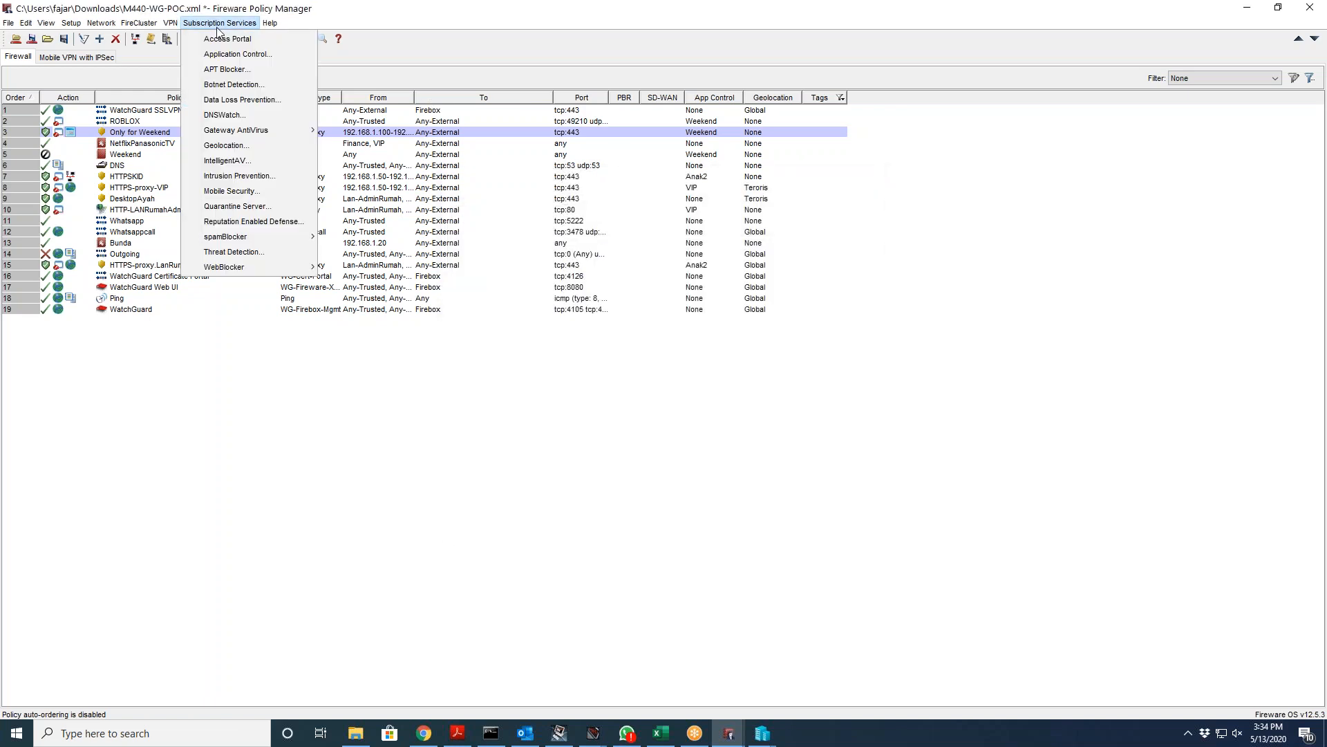
left_click(227, 115)
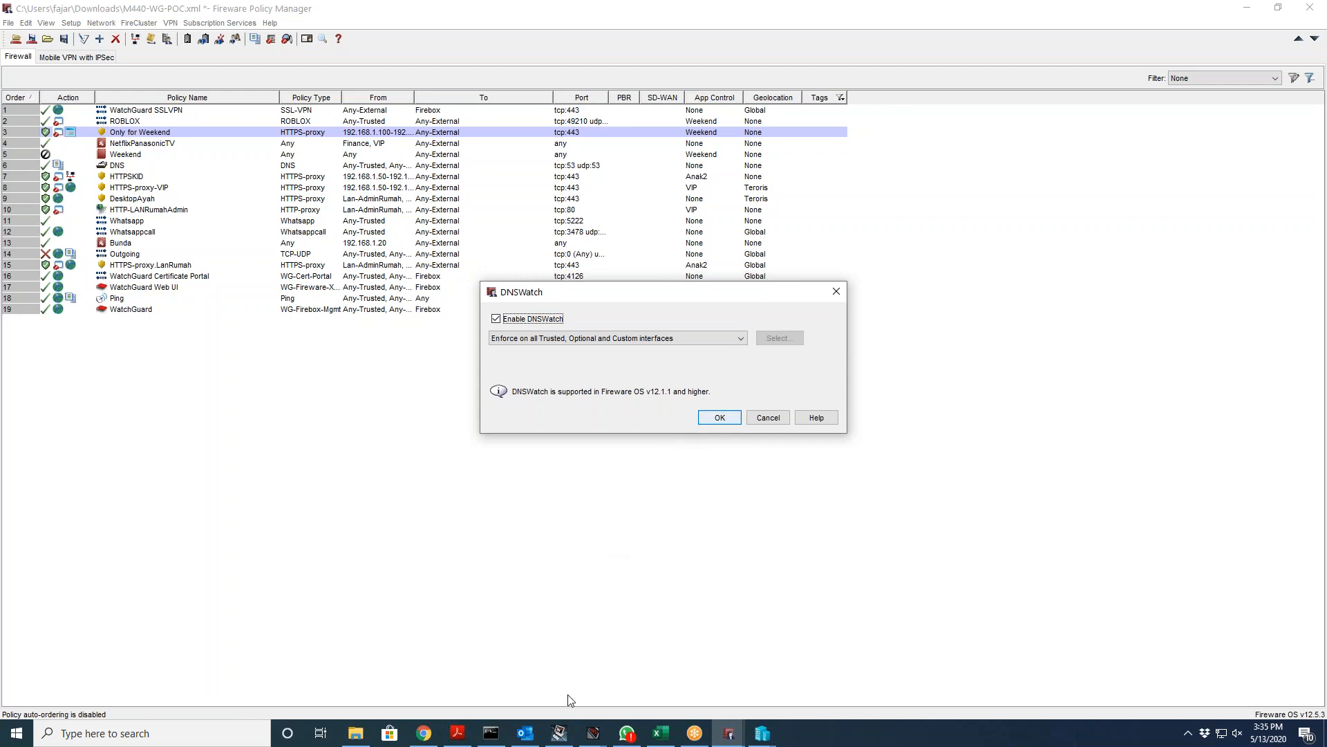
Step: Search the web for 'dnswatch' in Chrome and open the dnswatch.info result
left_click(414, 739)
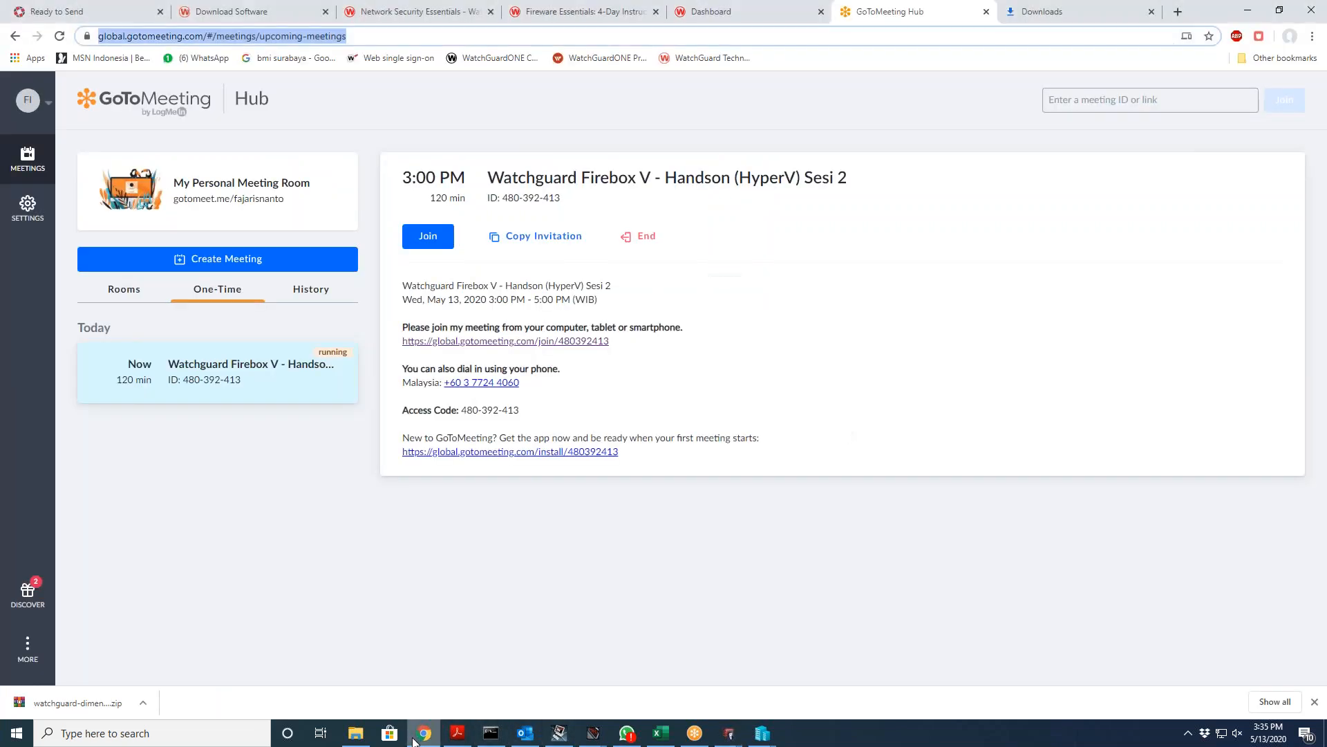
left_click(1028, 14)
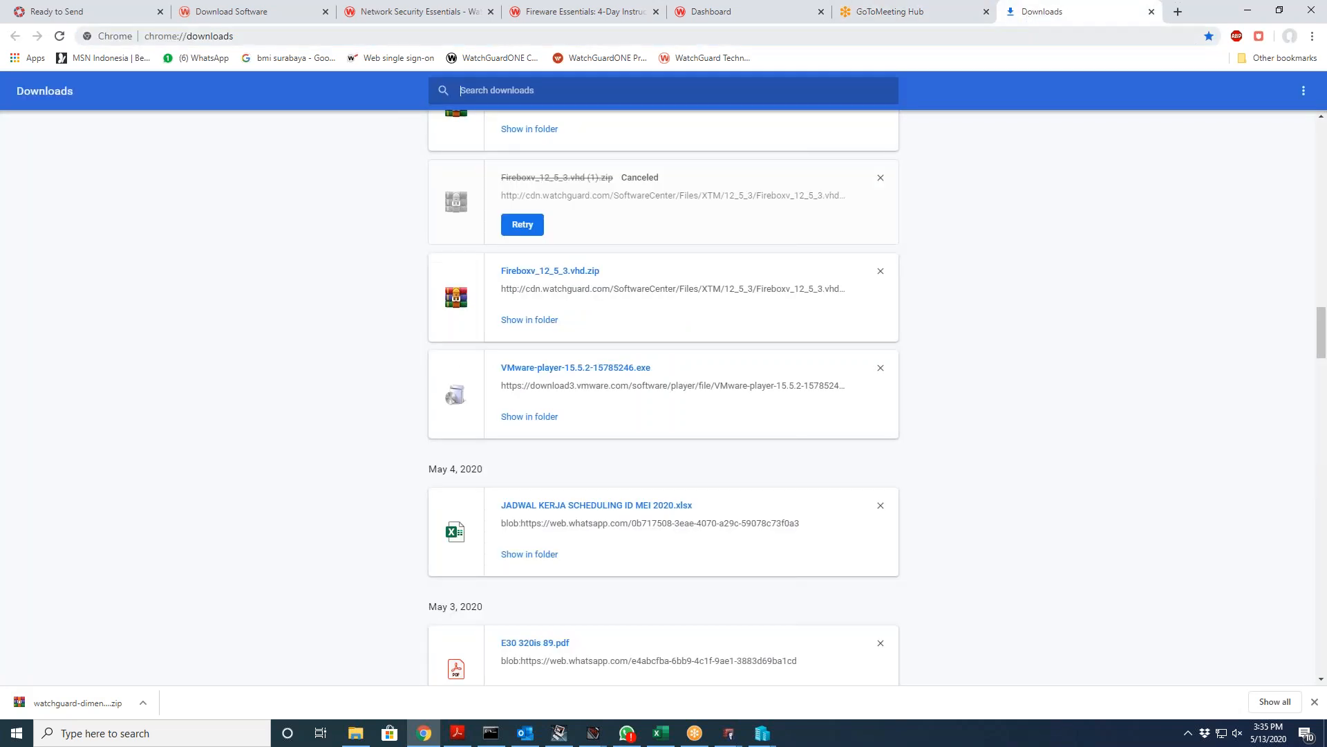
type("dnswatch")
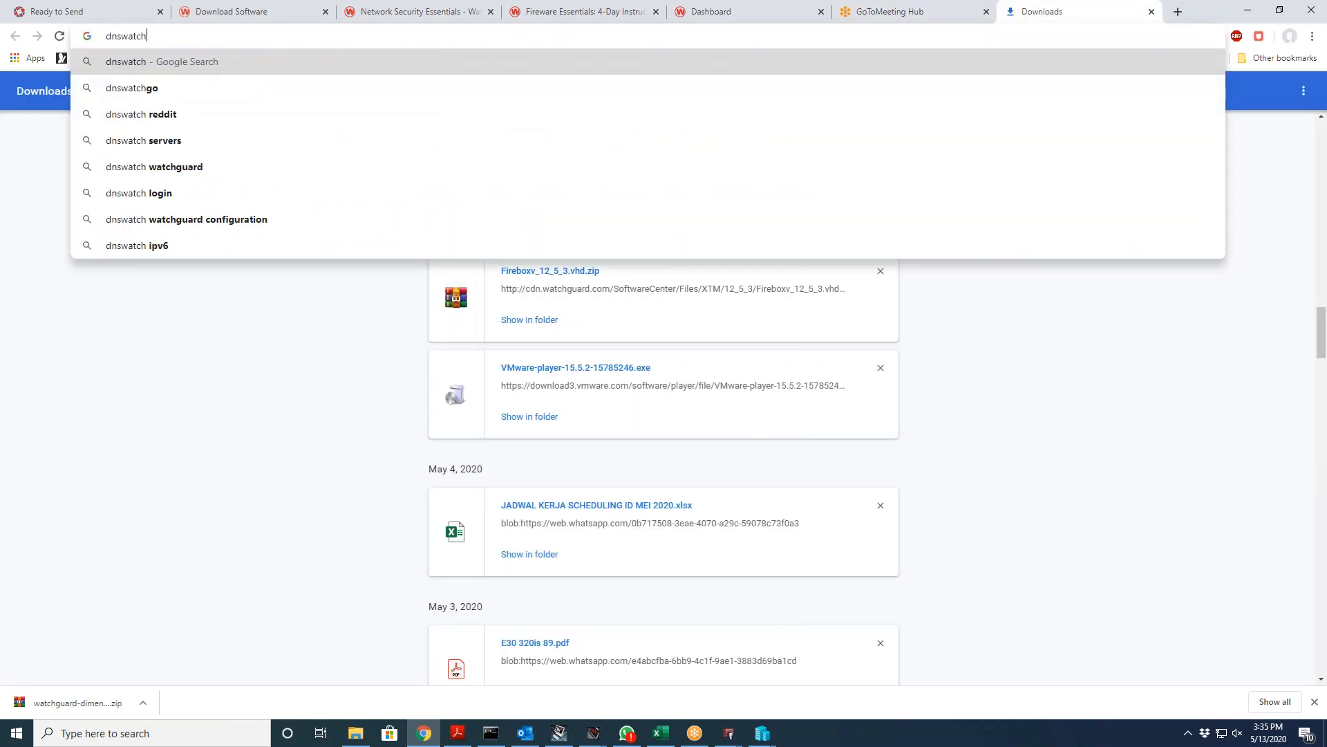
key("Return")
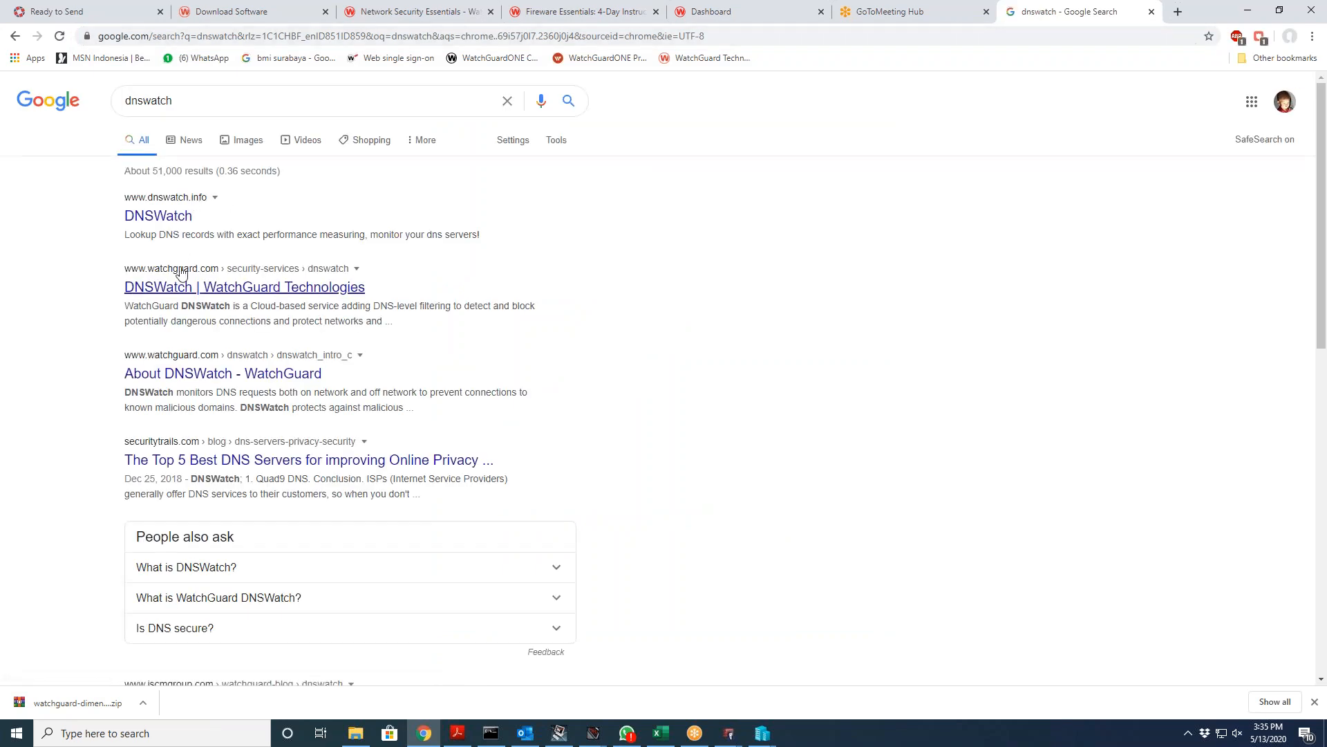
left_click(163, 216)
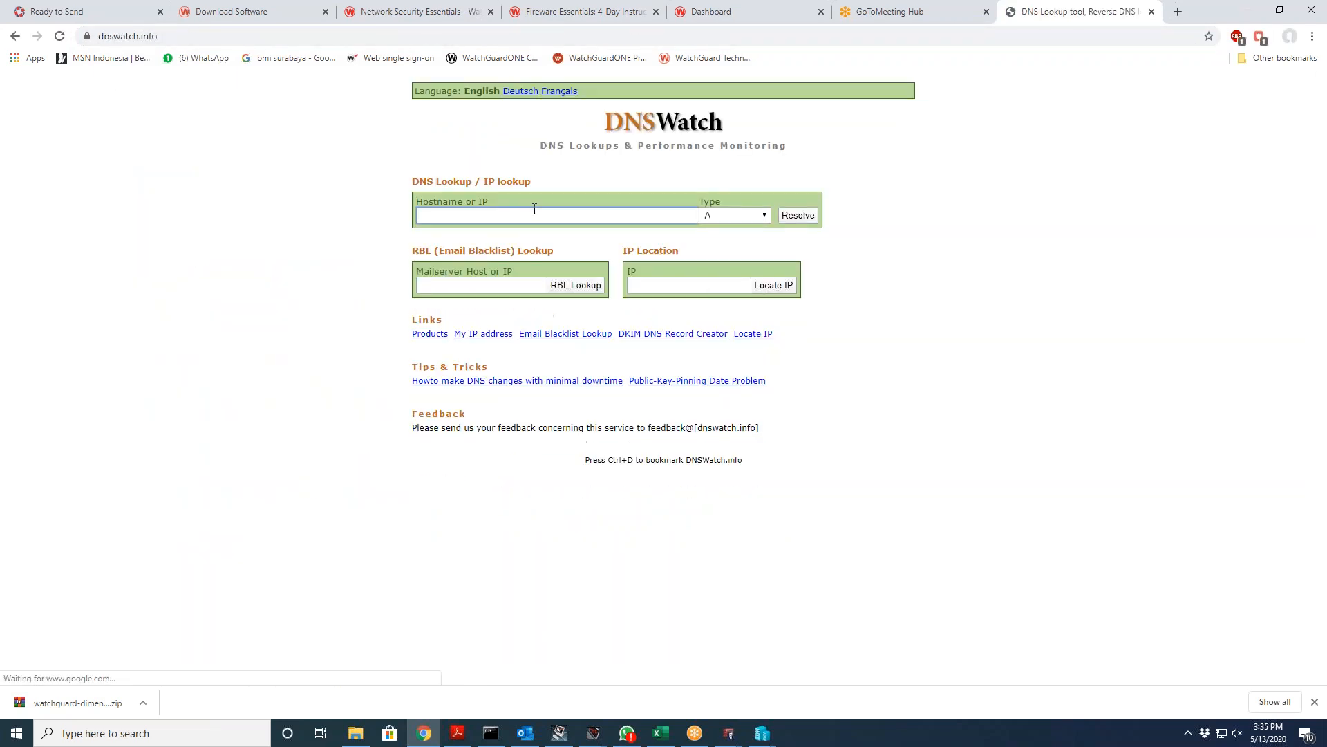
Step: Search again, read WatchGuard's DNSWatch product page, then return to Policy Manager's DNSWatch settings
left_click(1016, 34)
type("dns")
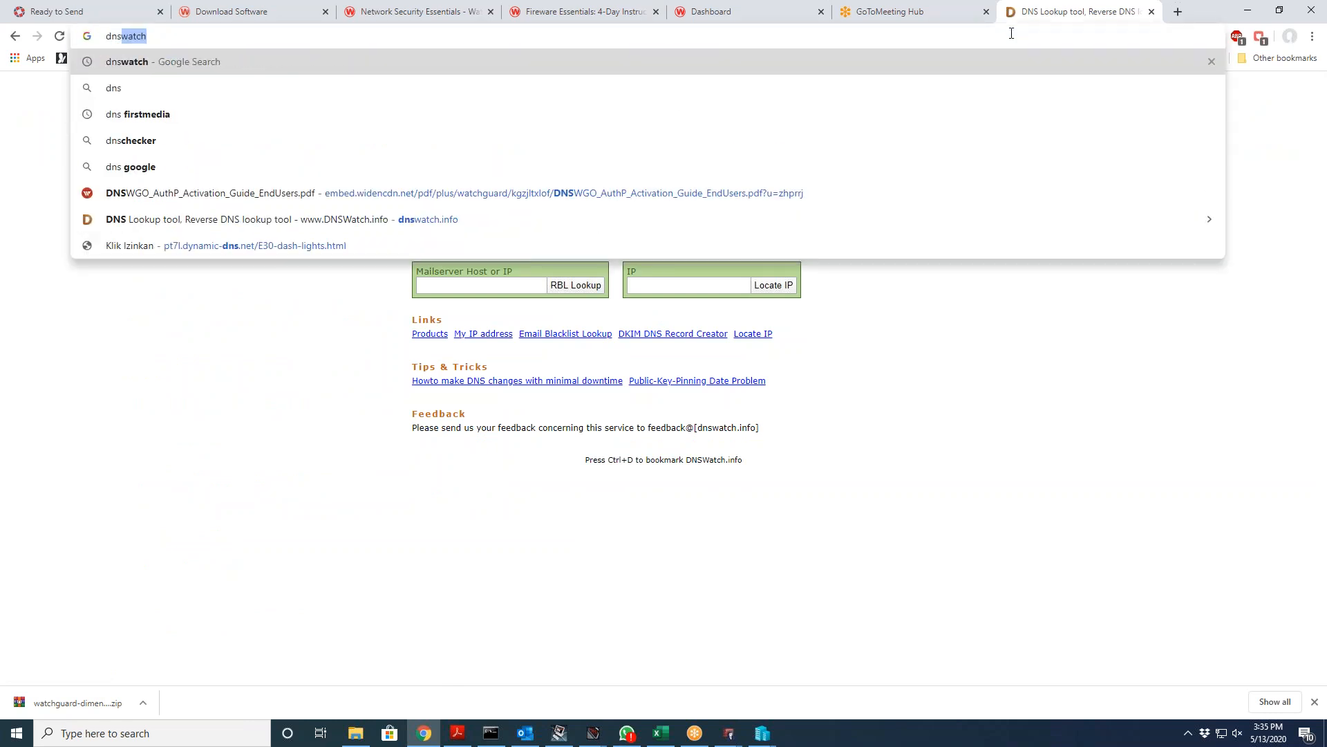
key("Return")
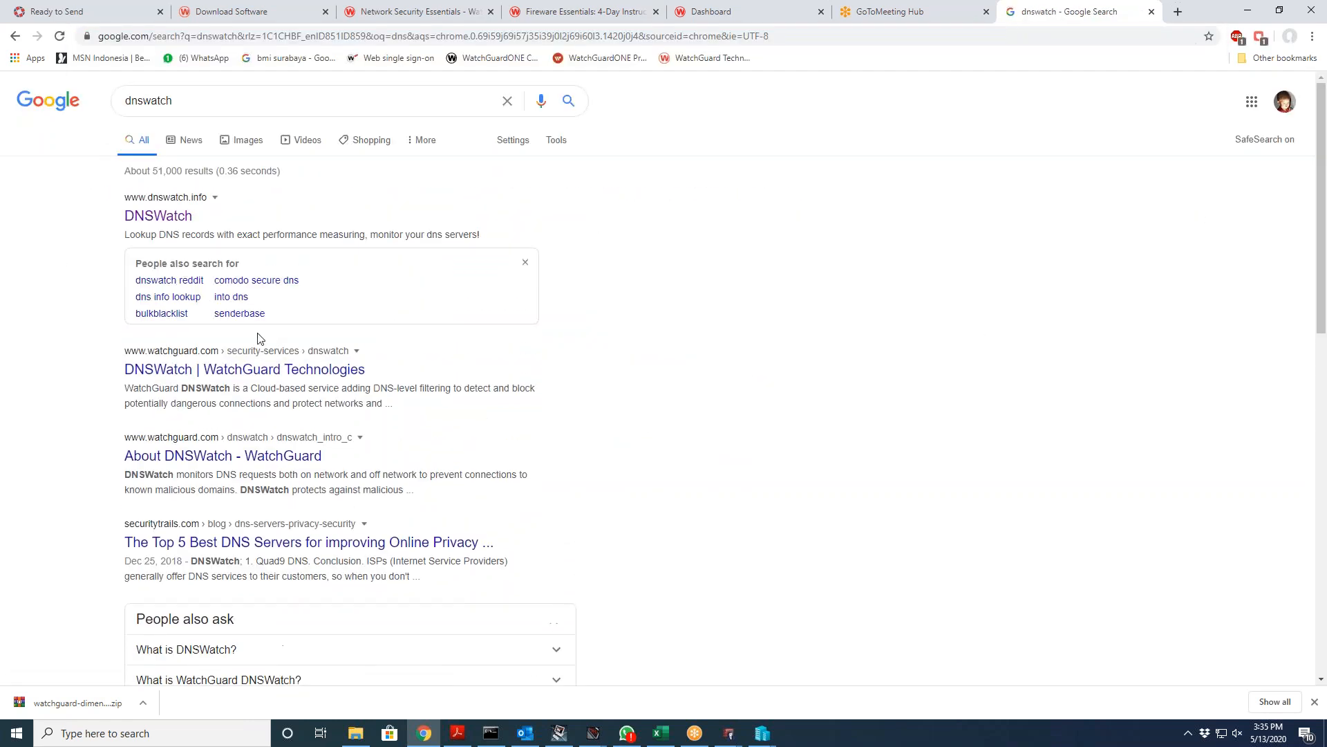
left_click(233, 366)
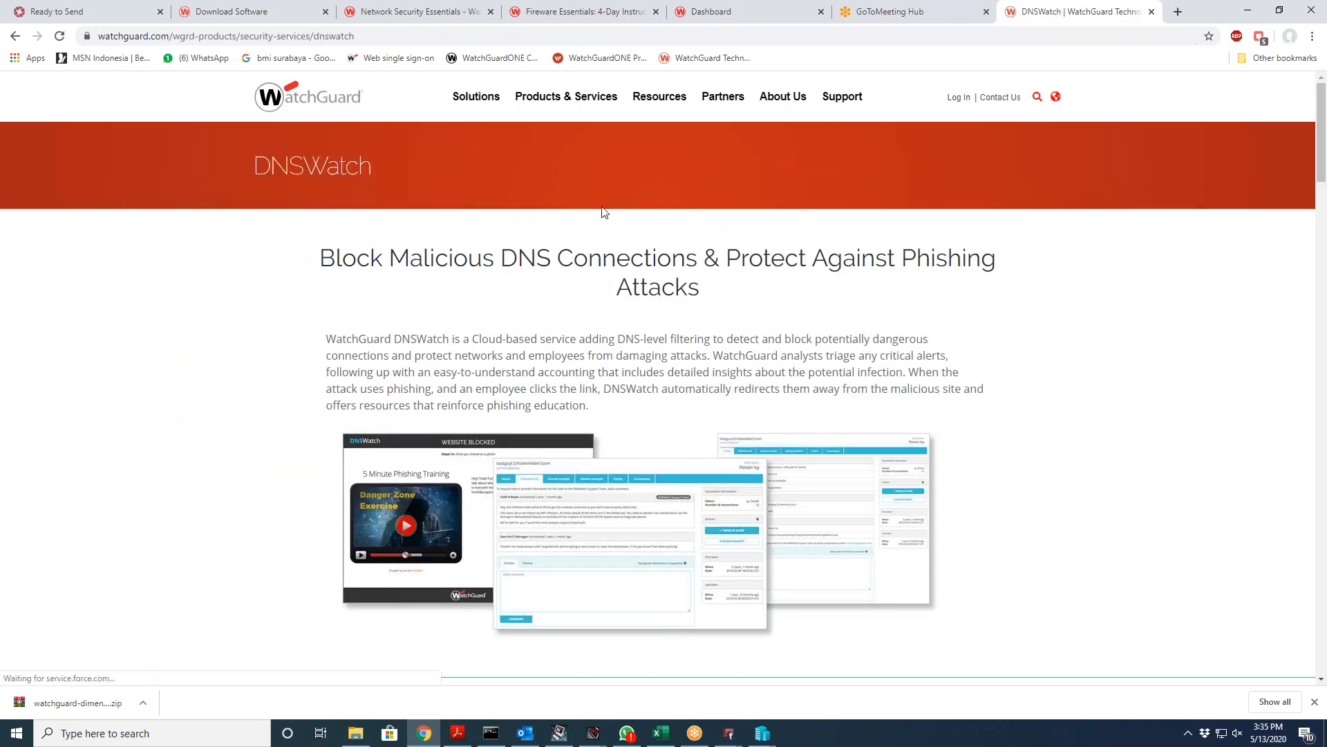
scroll(602, 214, "down", 5)
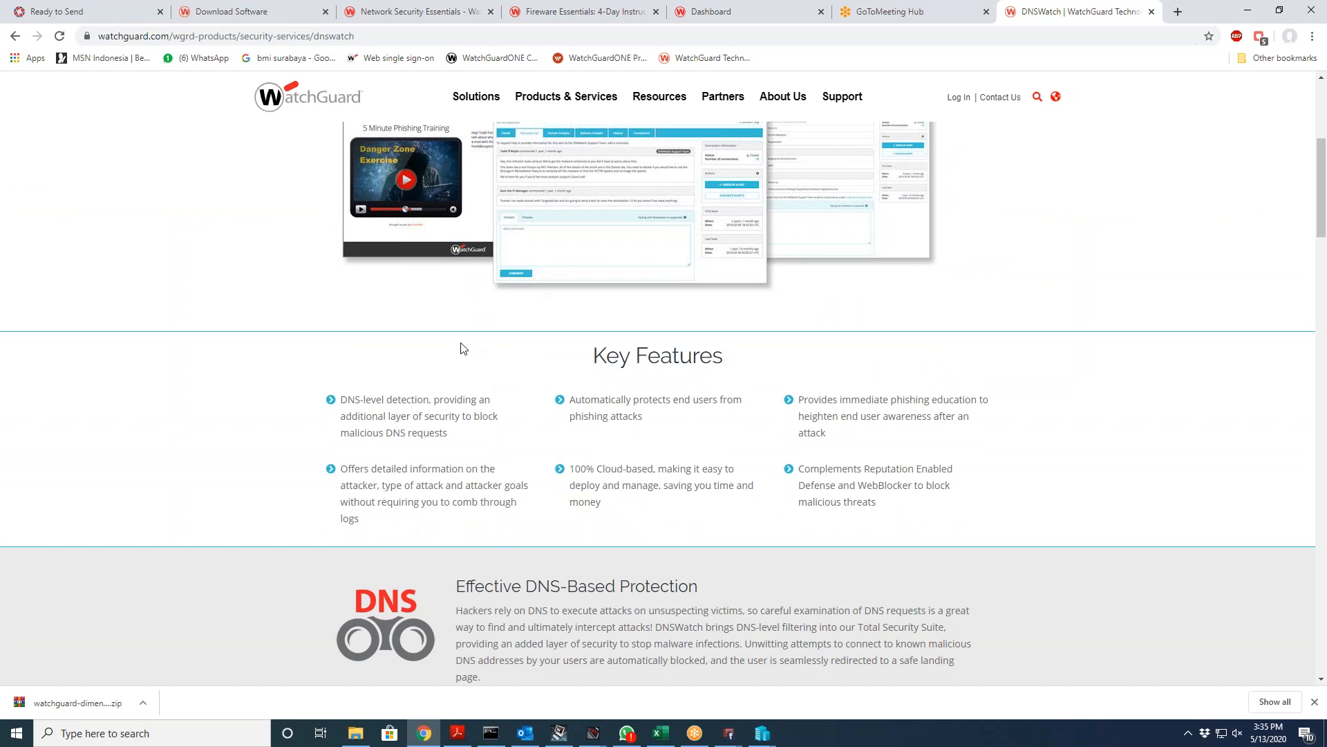
scroll(463, 348, "up", 3)
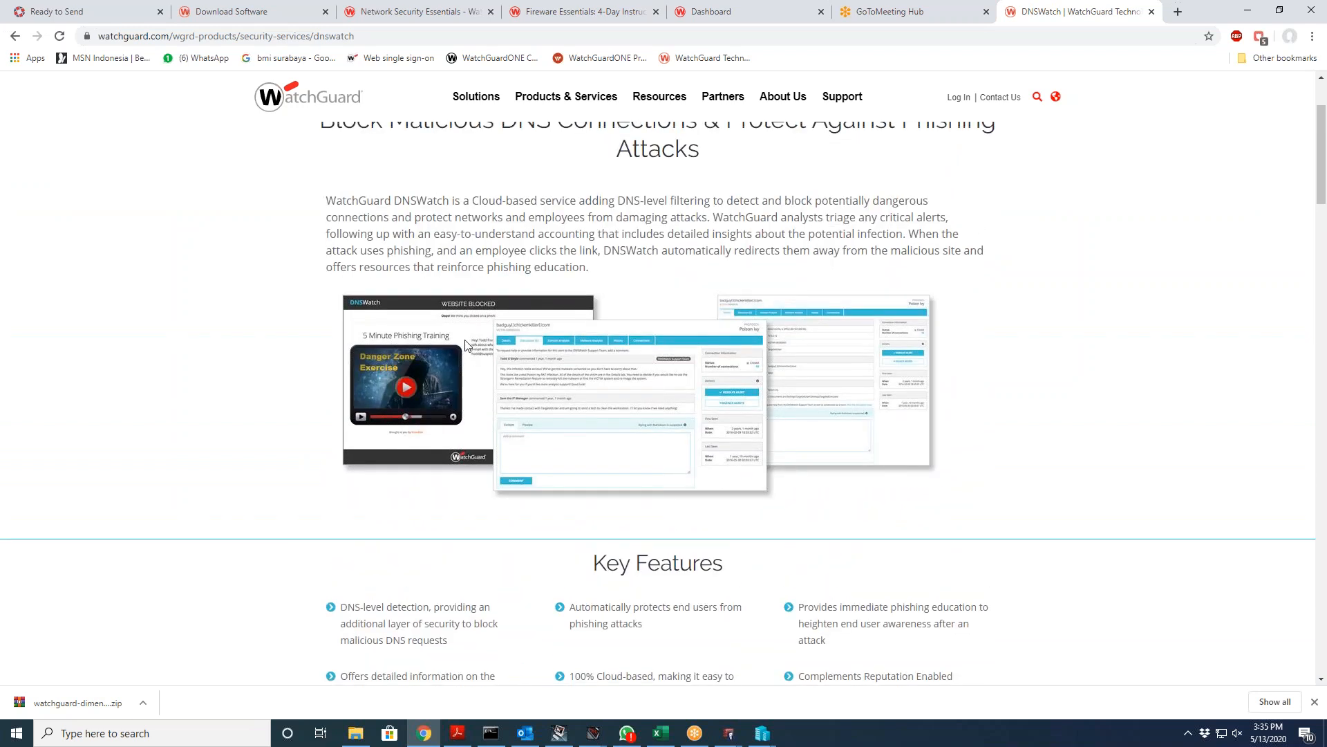
scroll(553, 331, "down", 6)
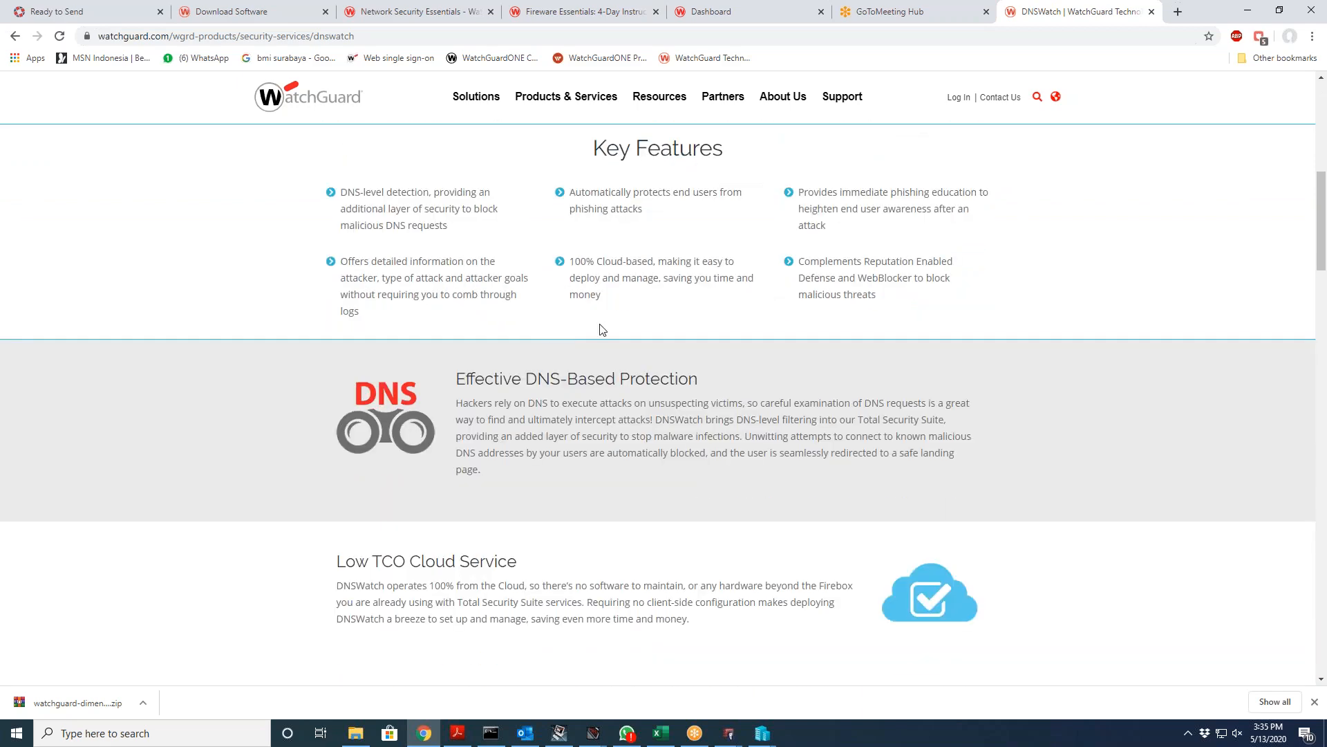
mouse_move(729, 731)
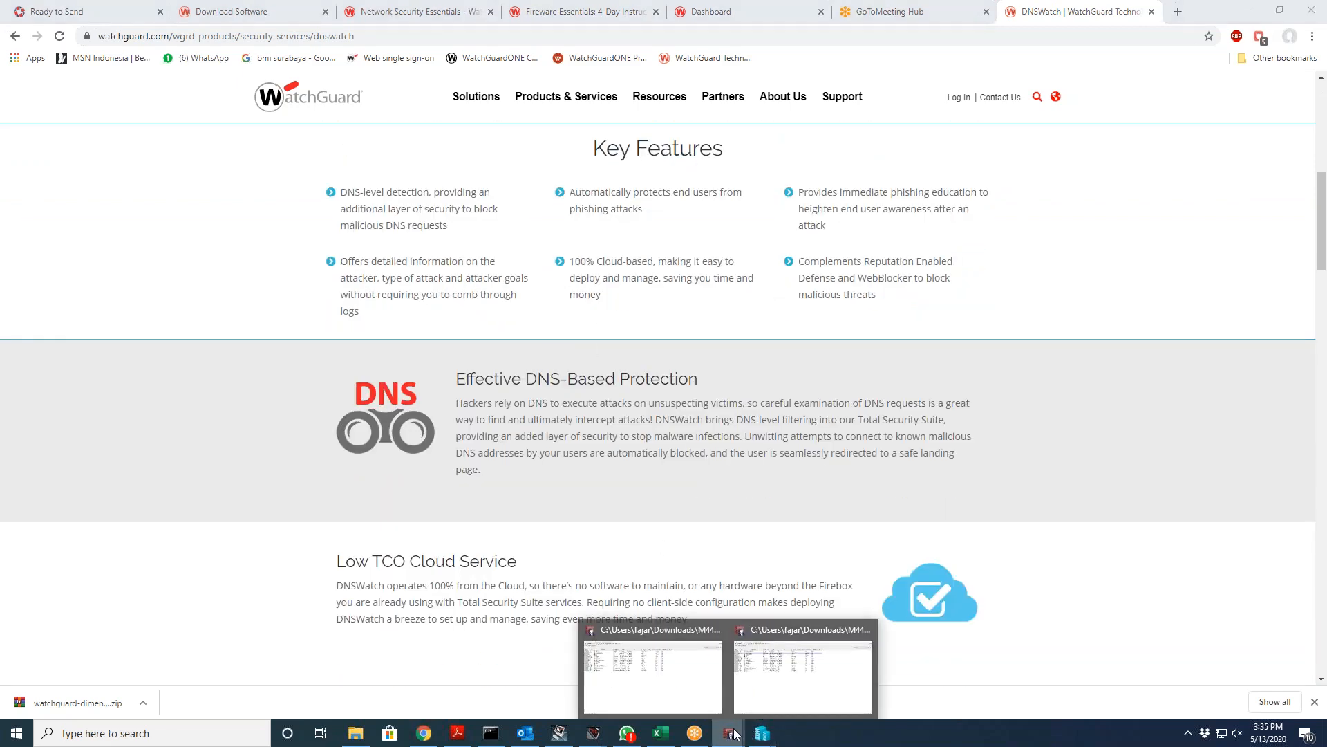
left_click(750, 669)
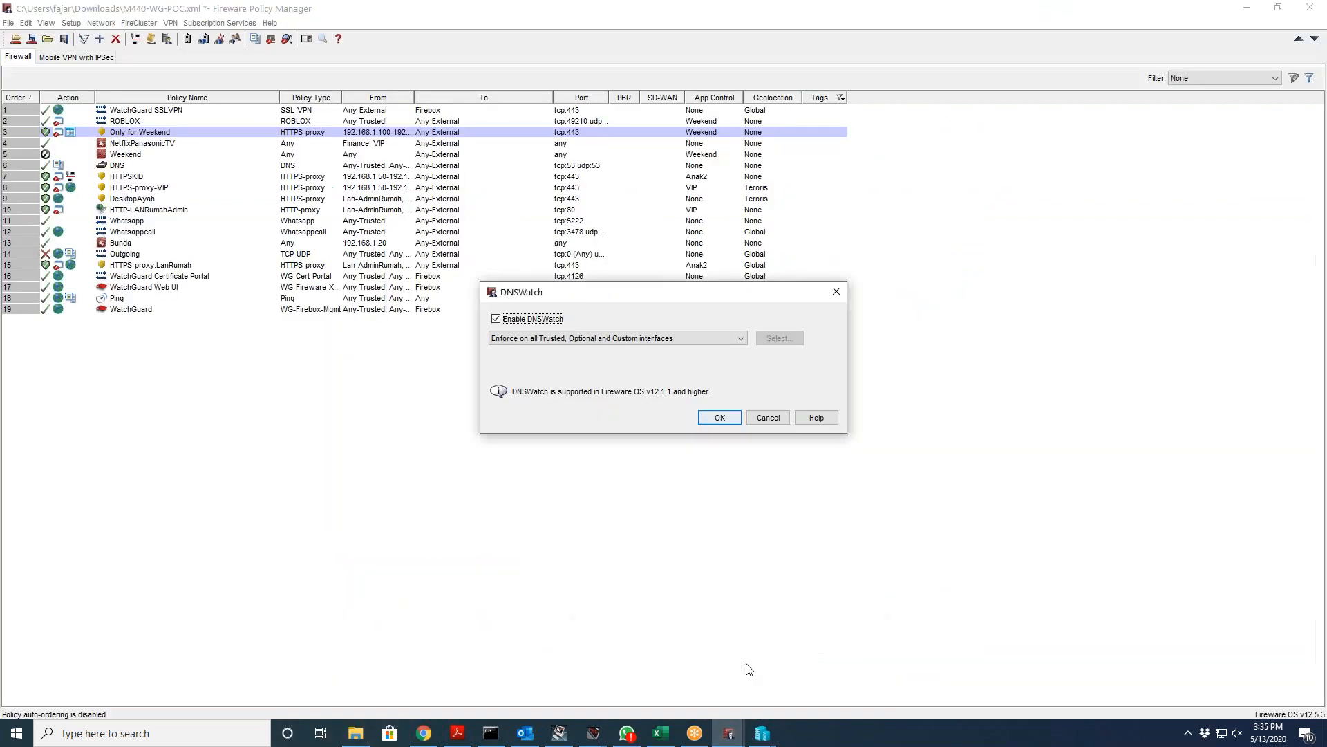
left_click(711, 339)
left_click(687, 363)
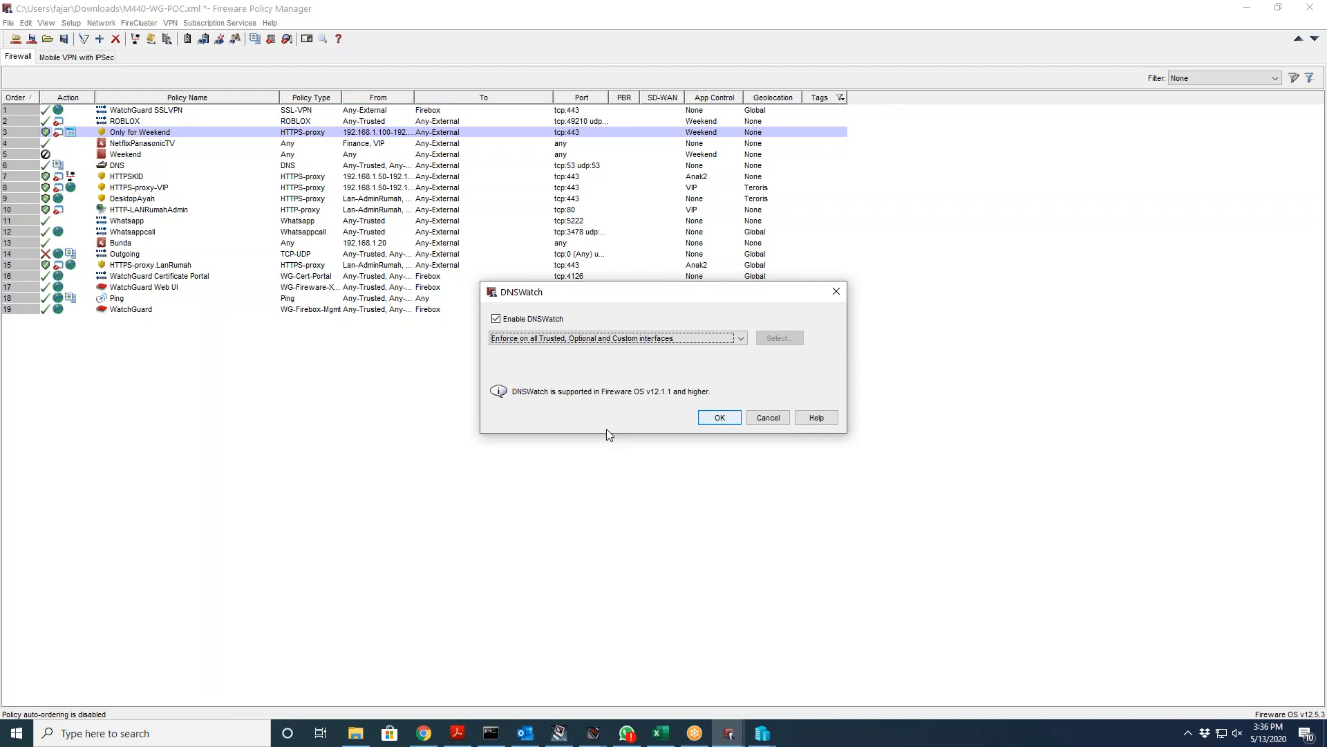
left_click(304, 470)
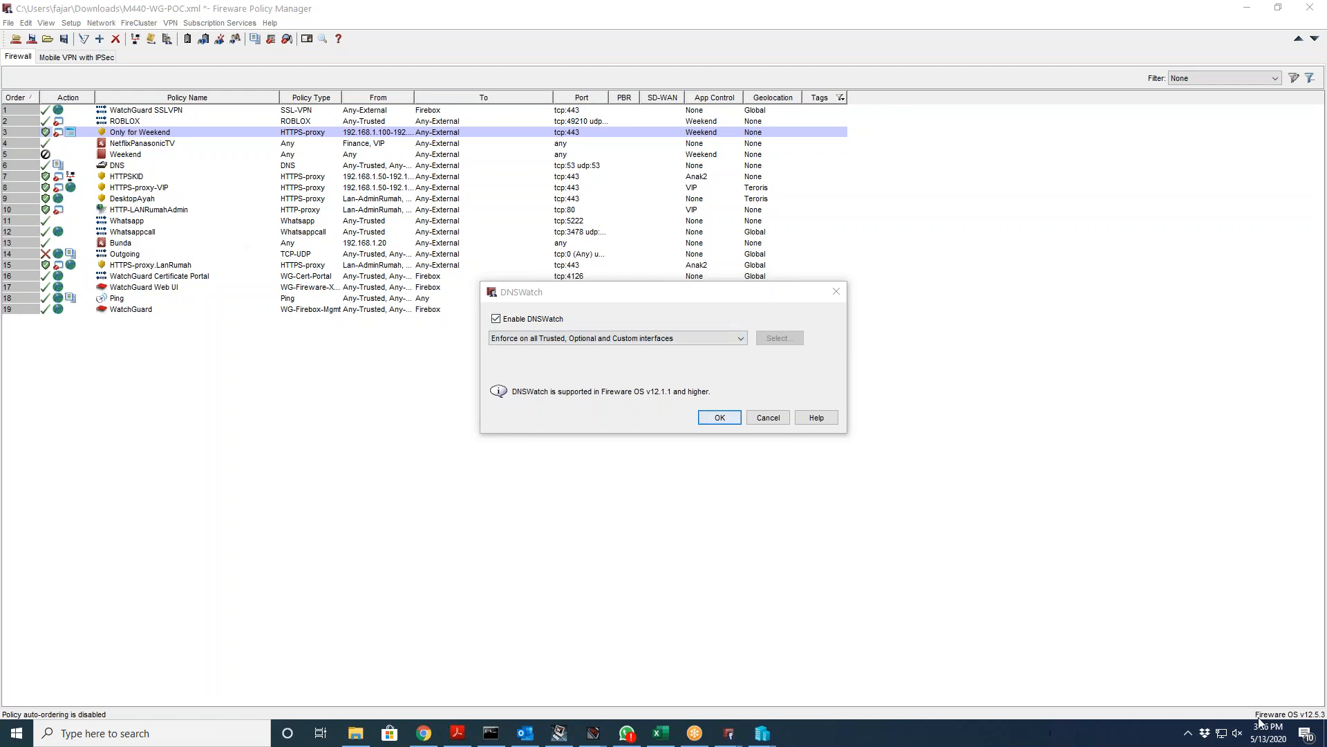
left_click(1238, 734)
left_click_drag(1231, 699, 1258, 701)
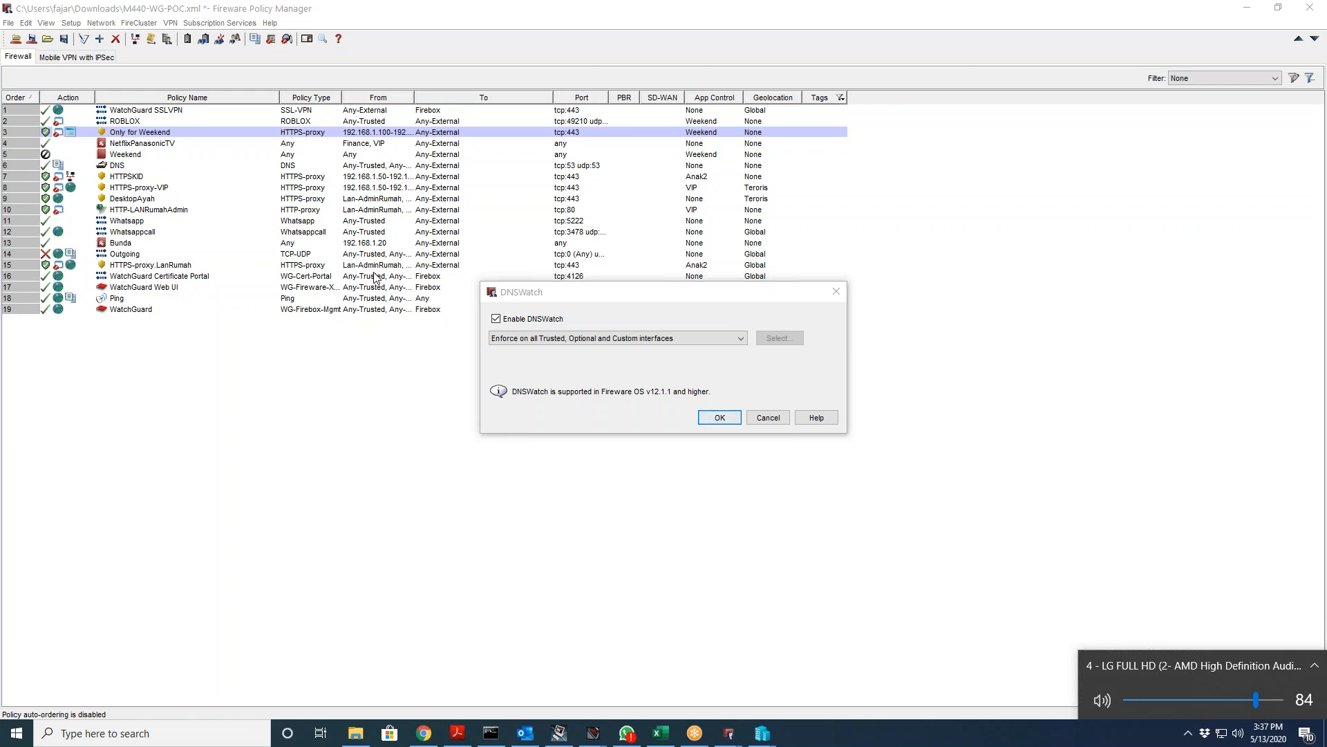
left_click(703, 743)
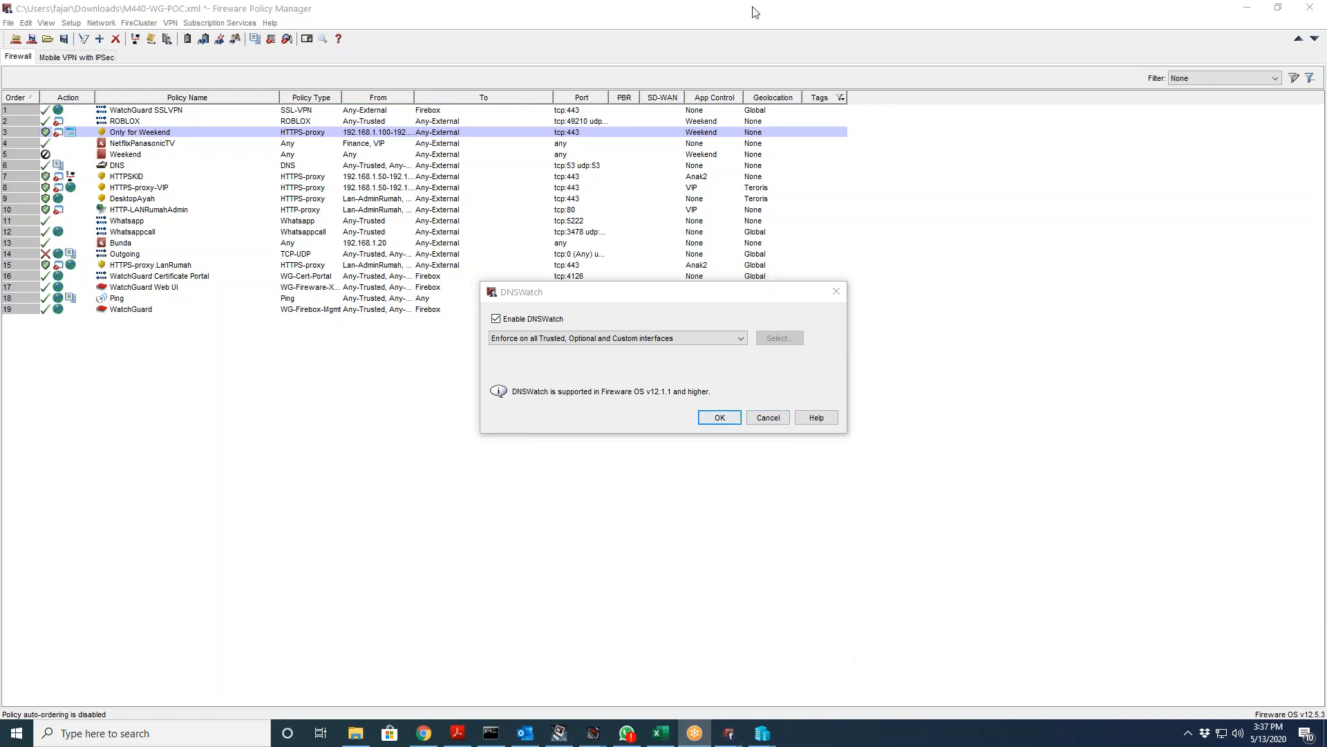
left_click(956, 338)
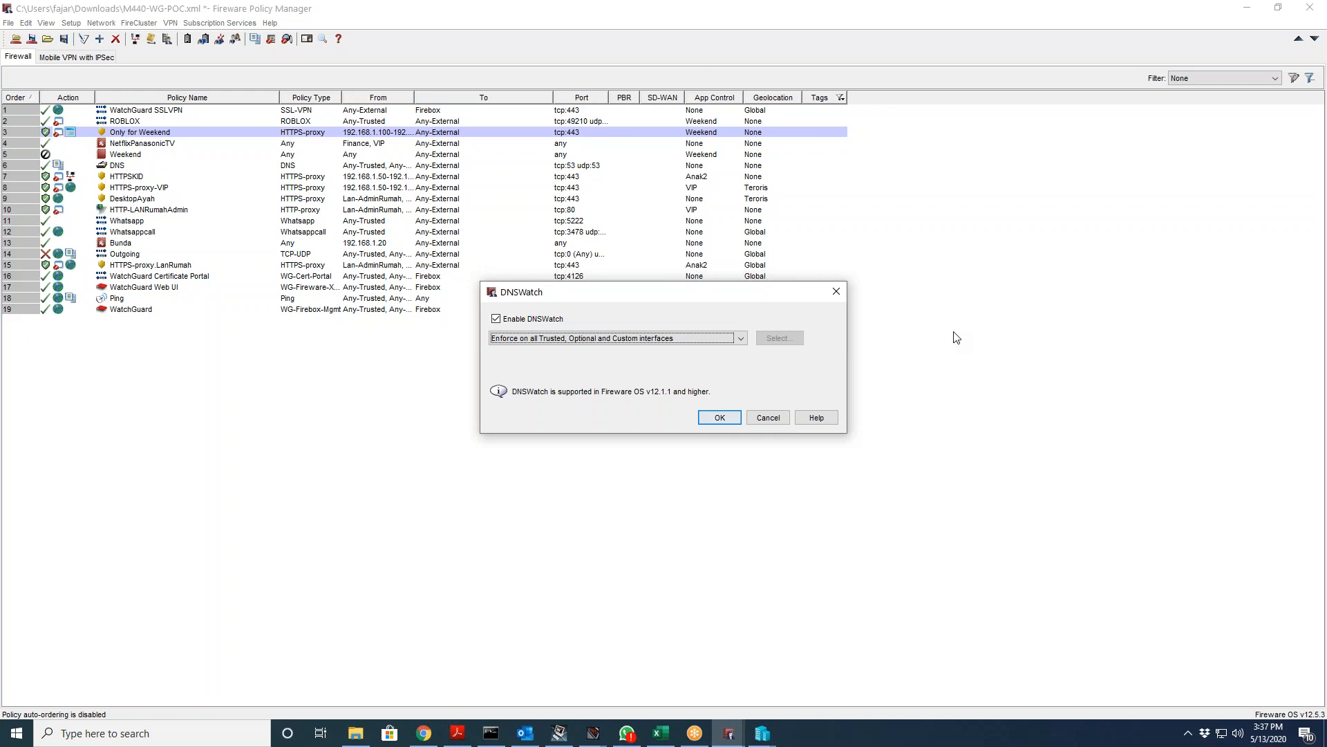
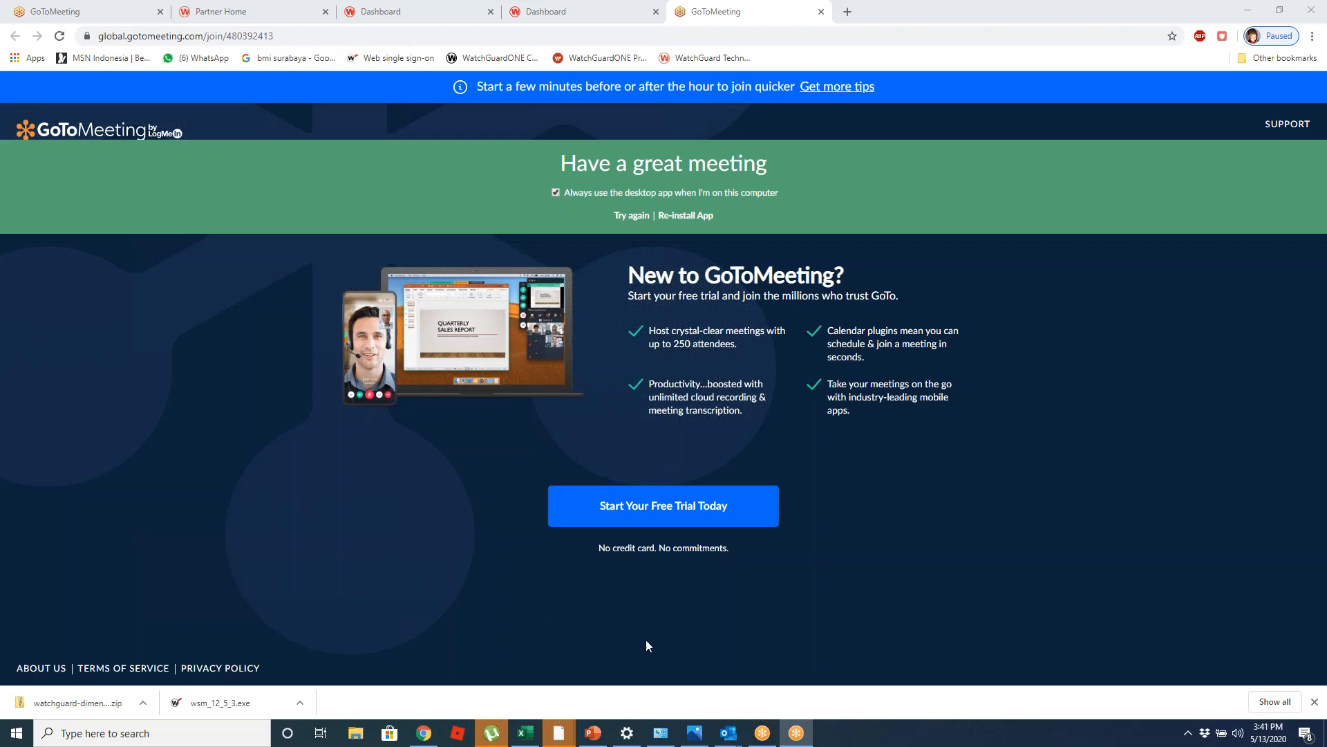
Step: Dismiss the GoToMeeting recording converter and switch through Chrome and Firebox System Manager to WatchGuard System Manager
left_click(762, 732)
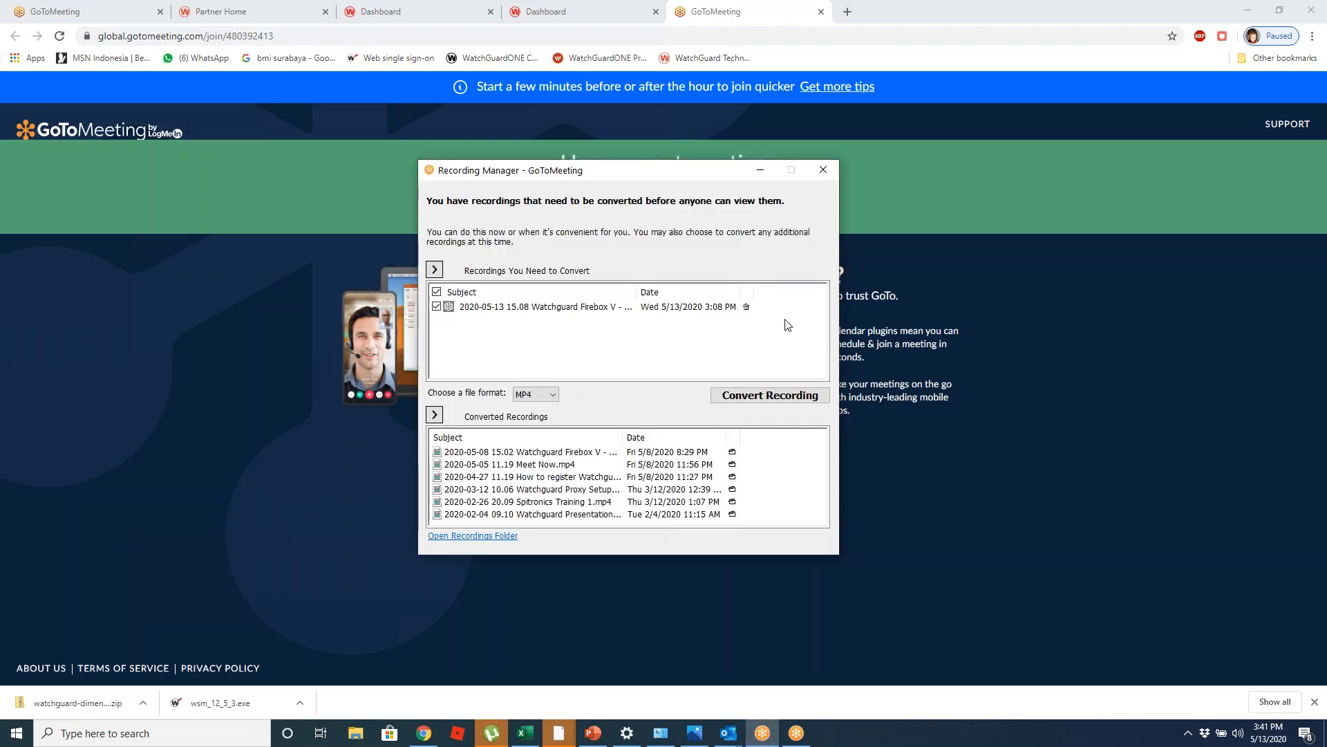
left_click(816, 171)
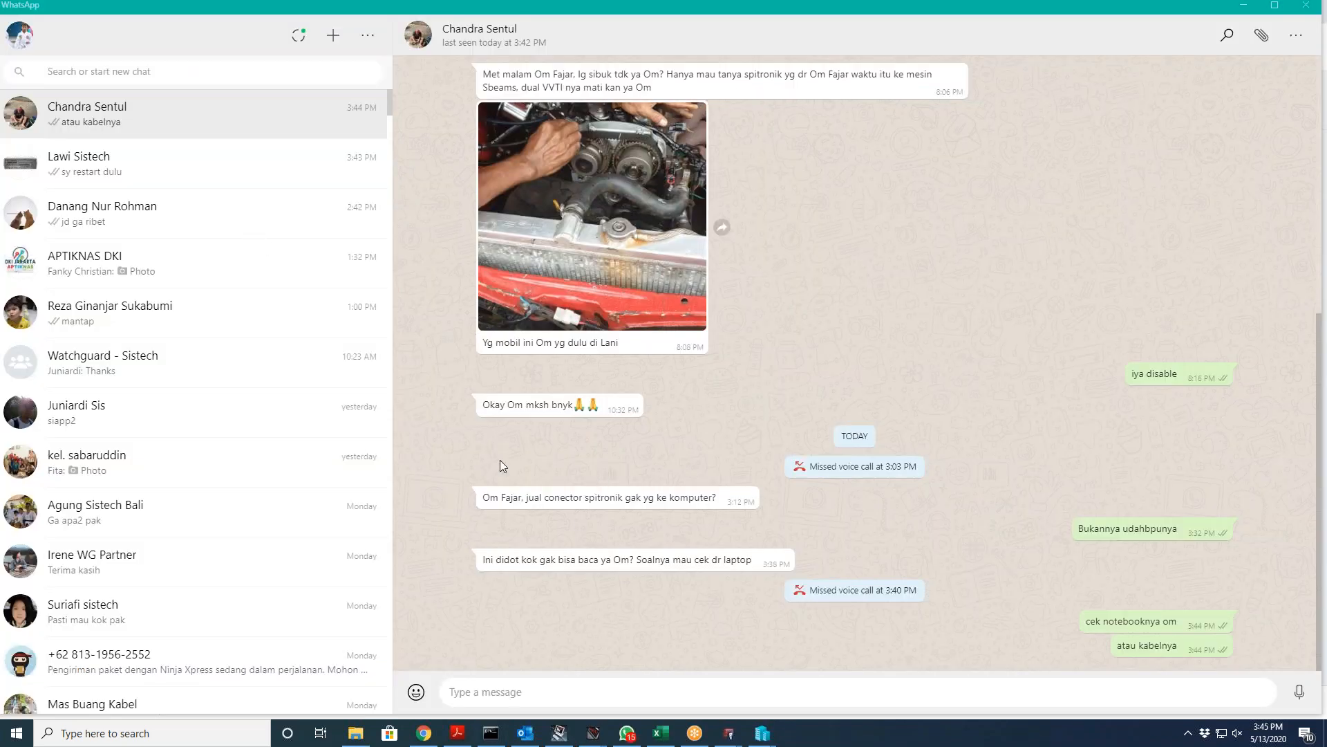
left_click(424, 733)
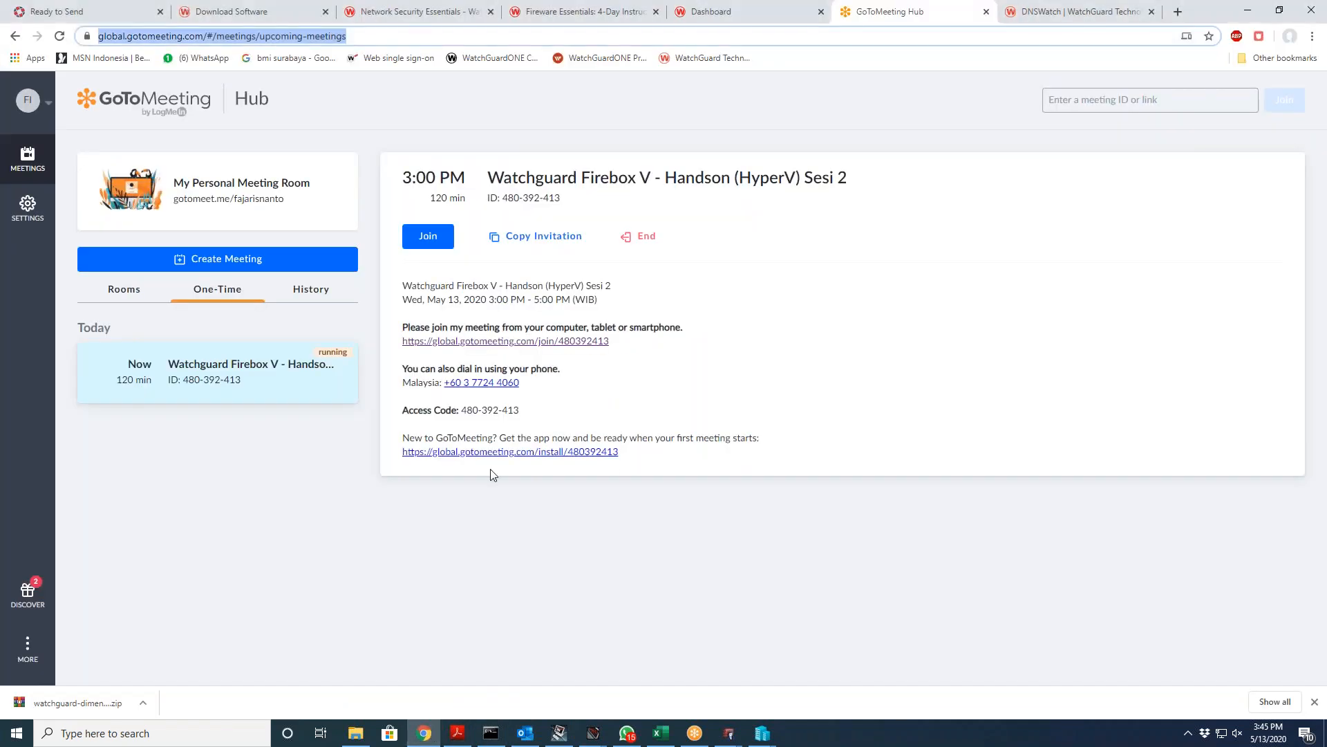
mouse_move(596, 738)
left_click(563, 675)
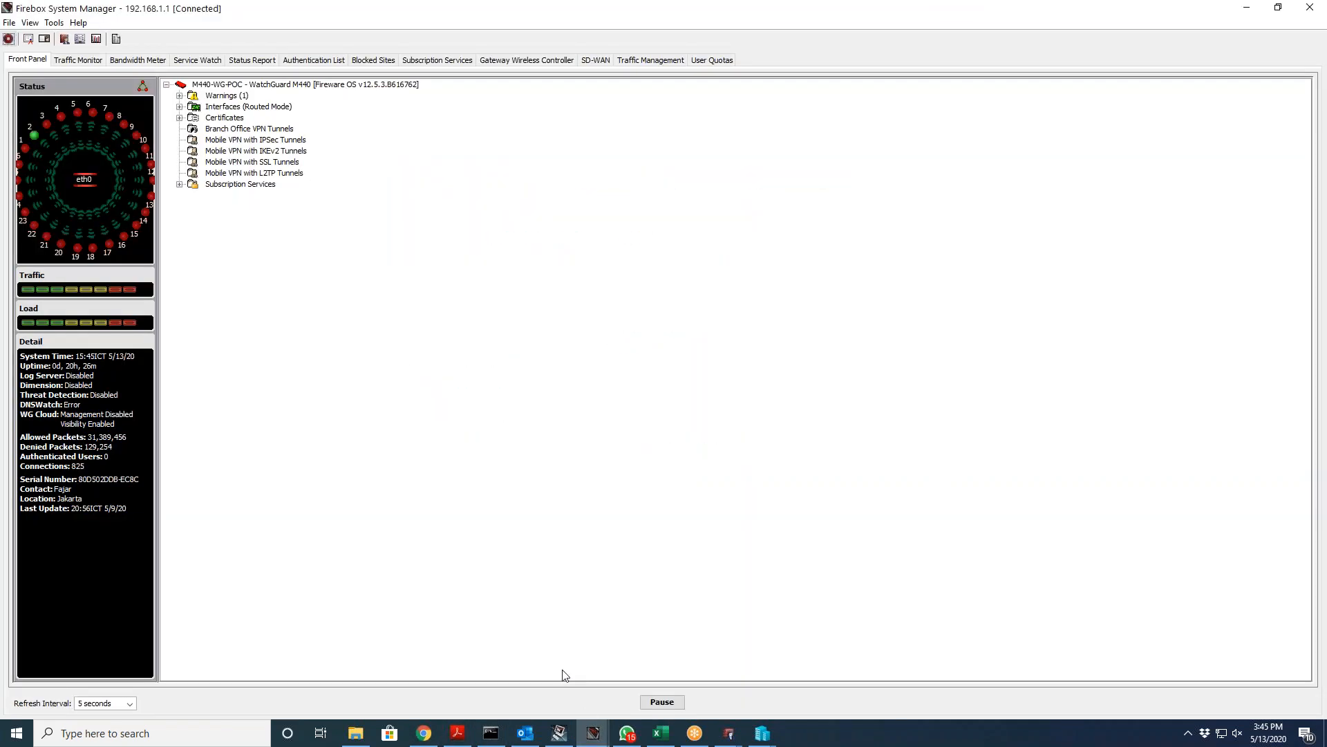
left_click(567, 741)
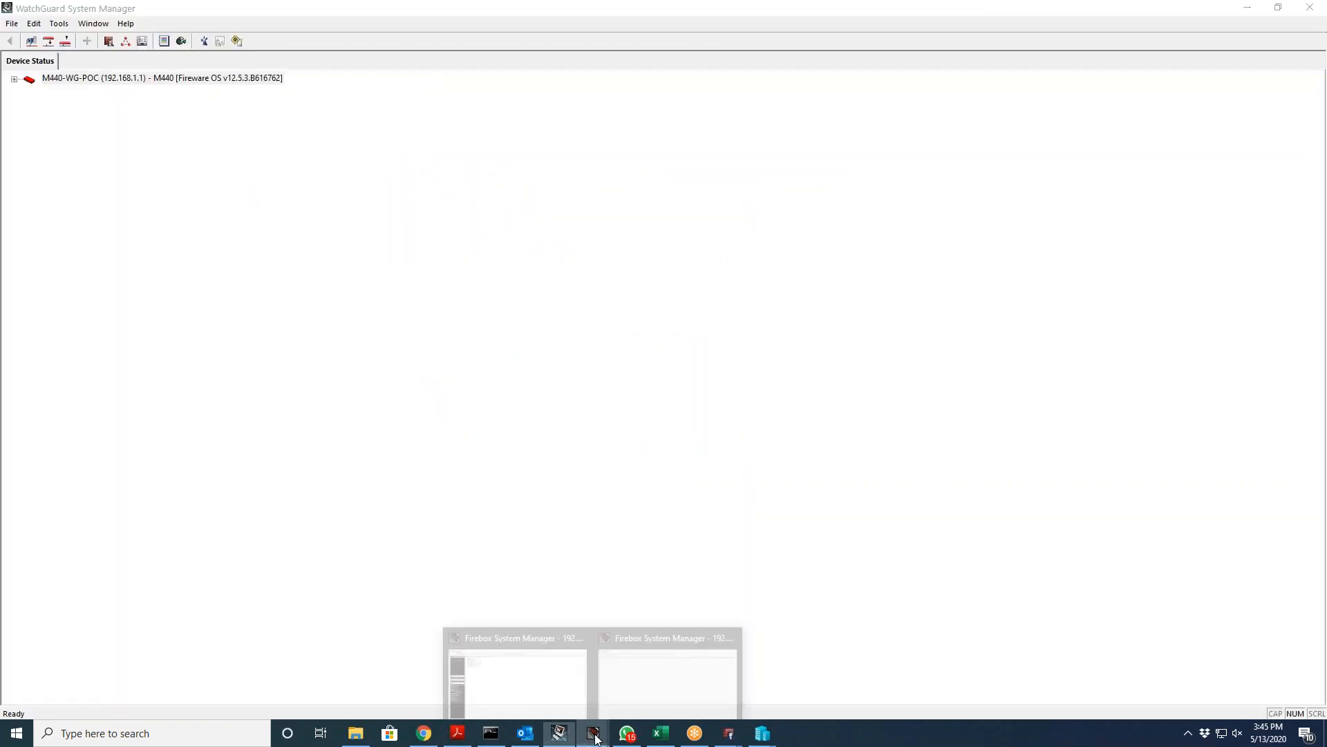
Step: Bring up Policy Manager's DNSWatch settings, check the new chat message, then return to GoToMeeting Hub
mouse_move(730, 737)
left_click(727, 687)
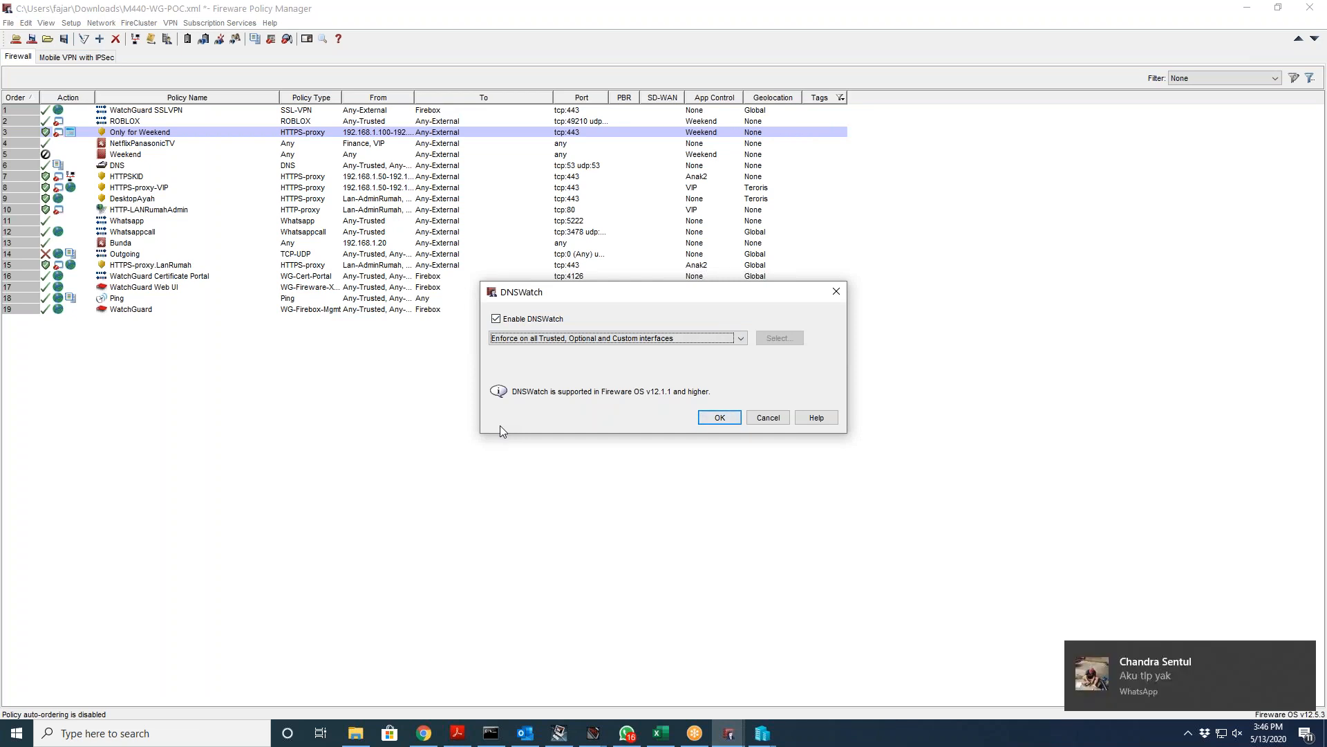
left_click(627, 733)
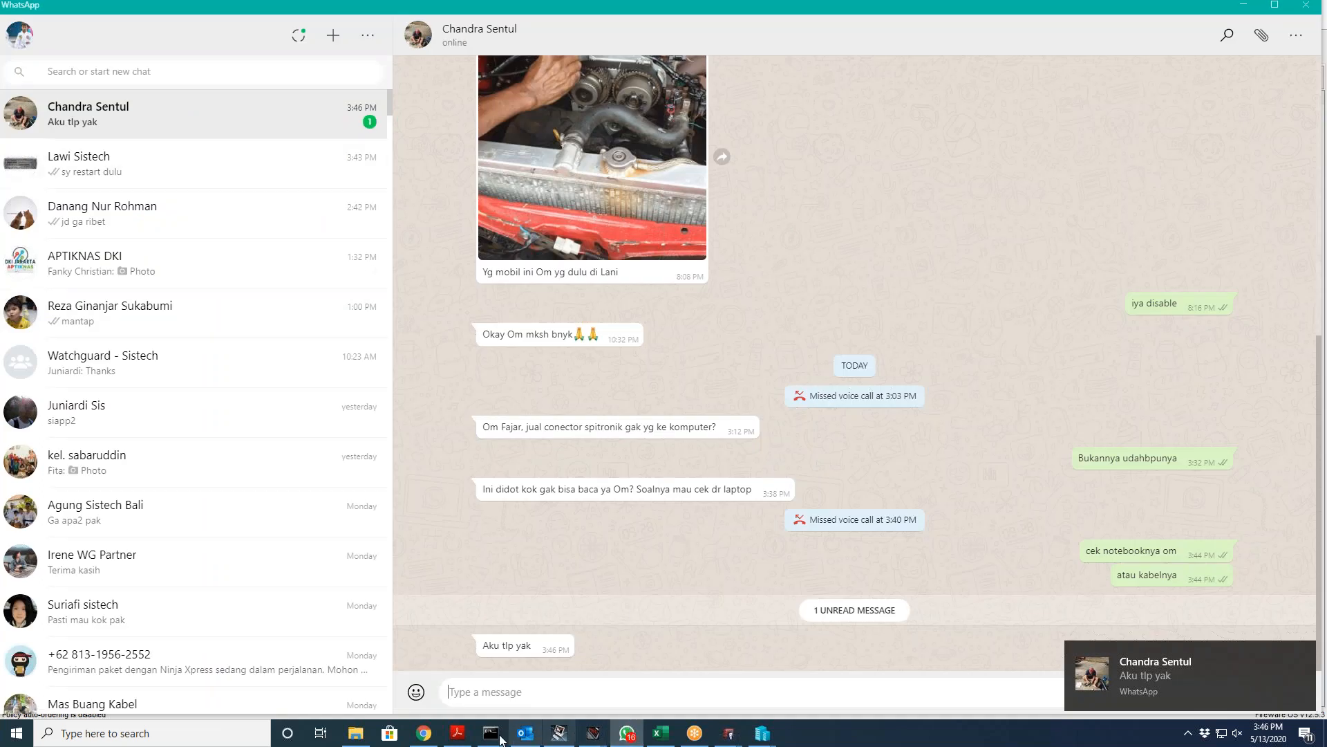
left_click(424, 733)
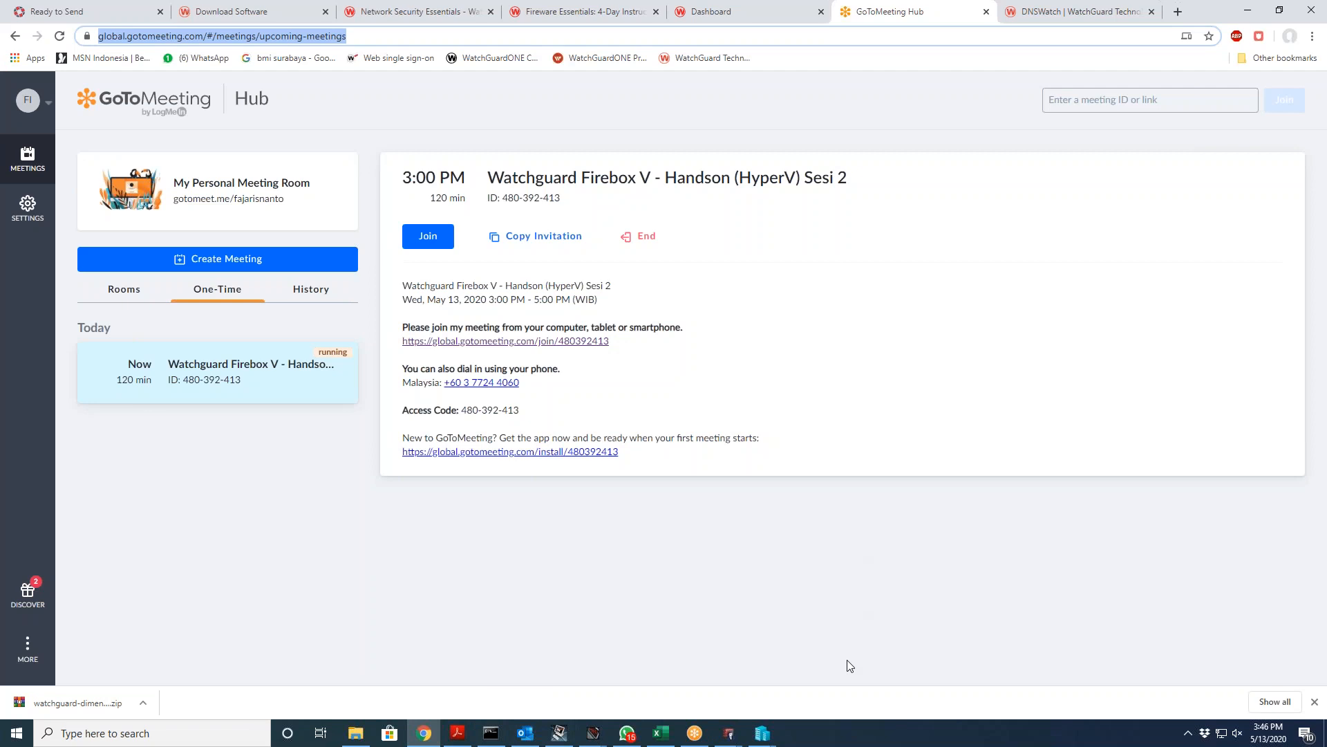
Step: Switch back to Fireware Policy Manager's DNSWatch dialog from the taskbar
left_click(738, 735)
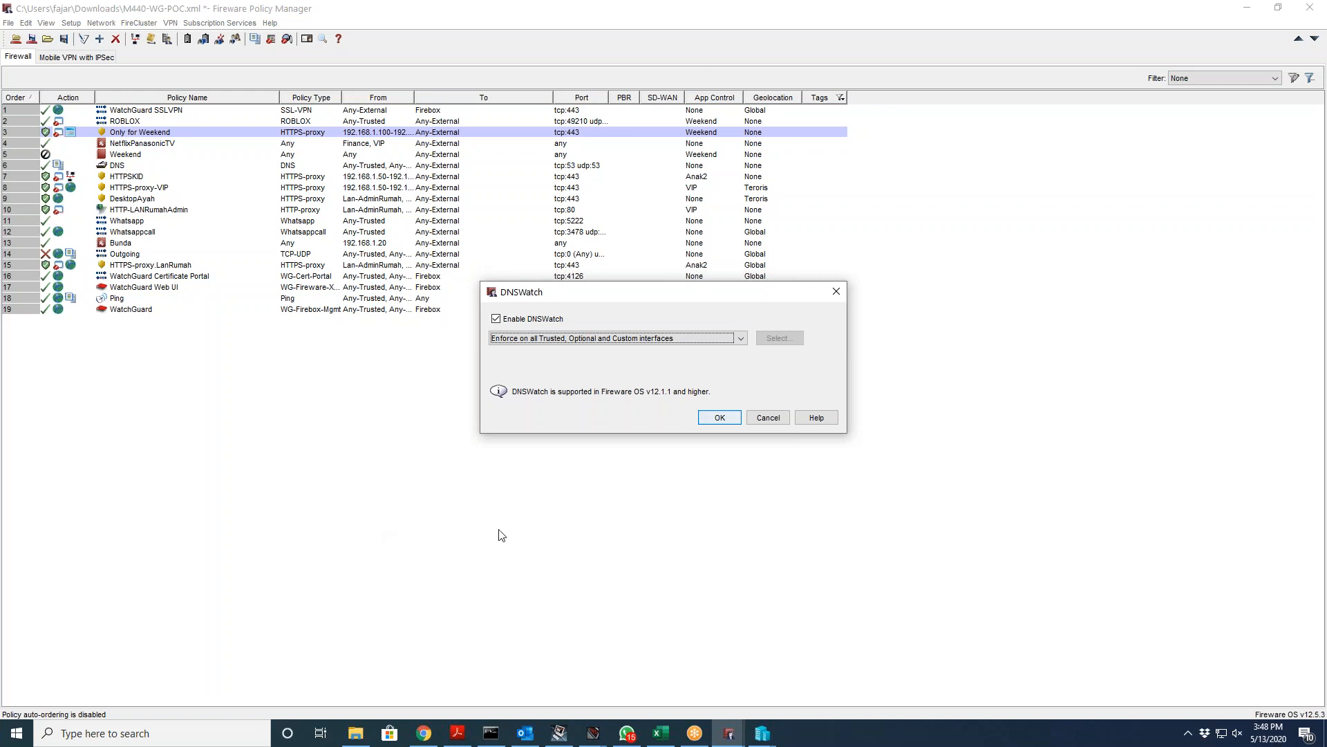
Step: Cancel the DNSWatch dialog and show the Gateway AntiVirus submenu under Subscription Services
left_click(764, 420)
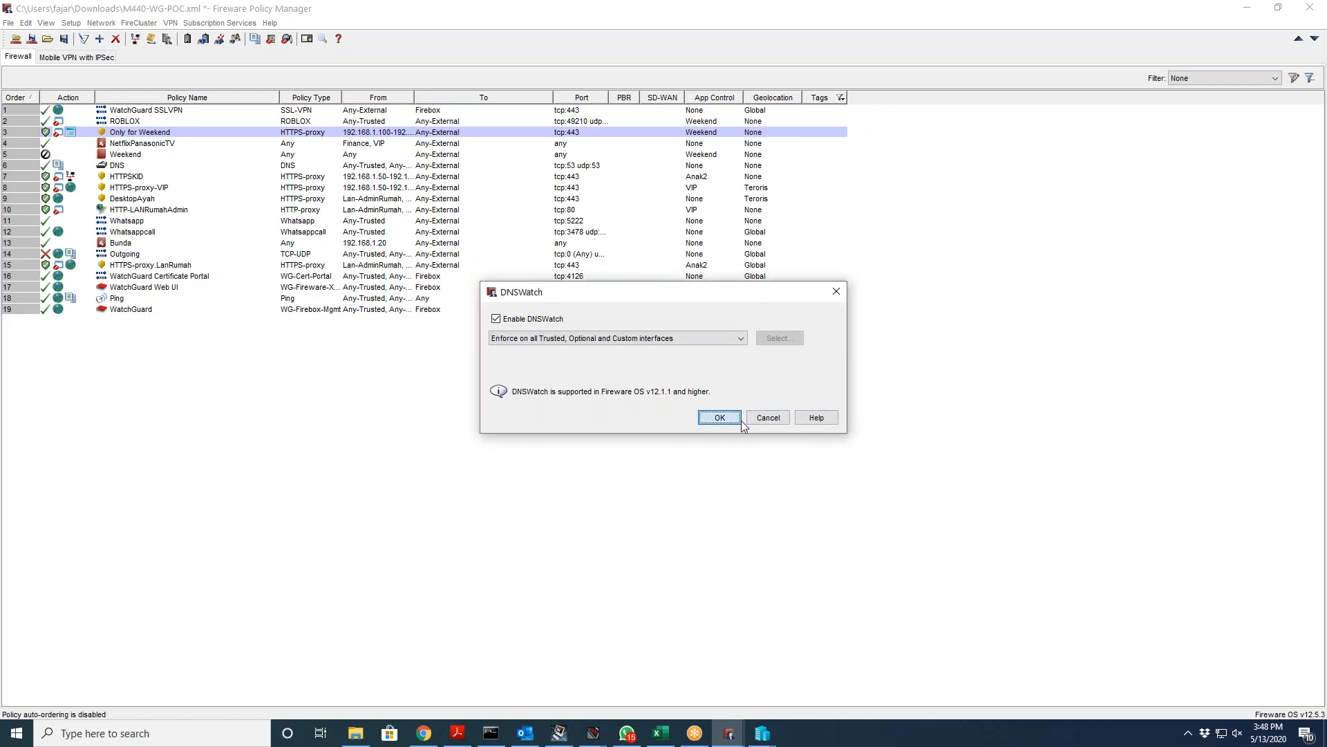
left_click(221, 23)
left_click(303, 187)
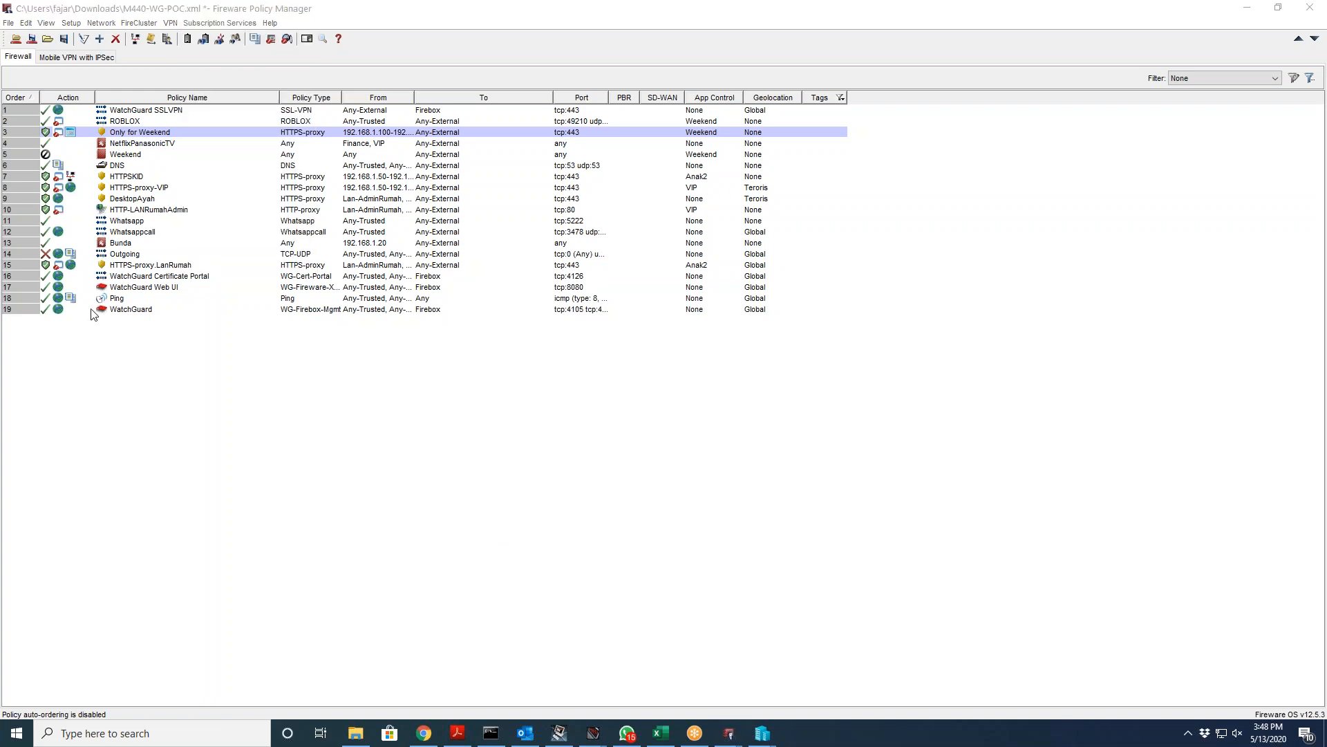
left_click(218, 9)
left_click(213, 26)
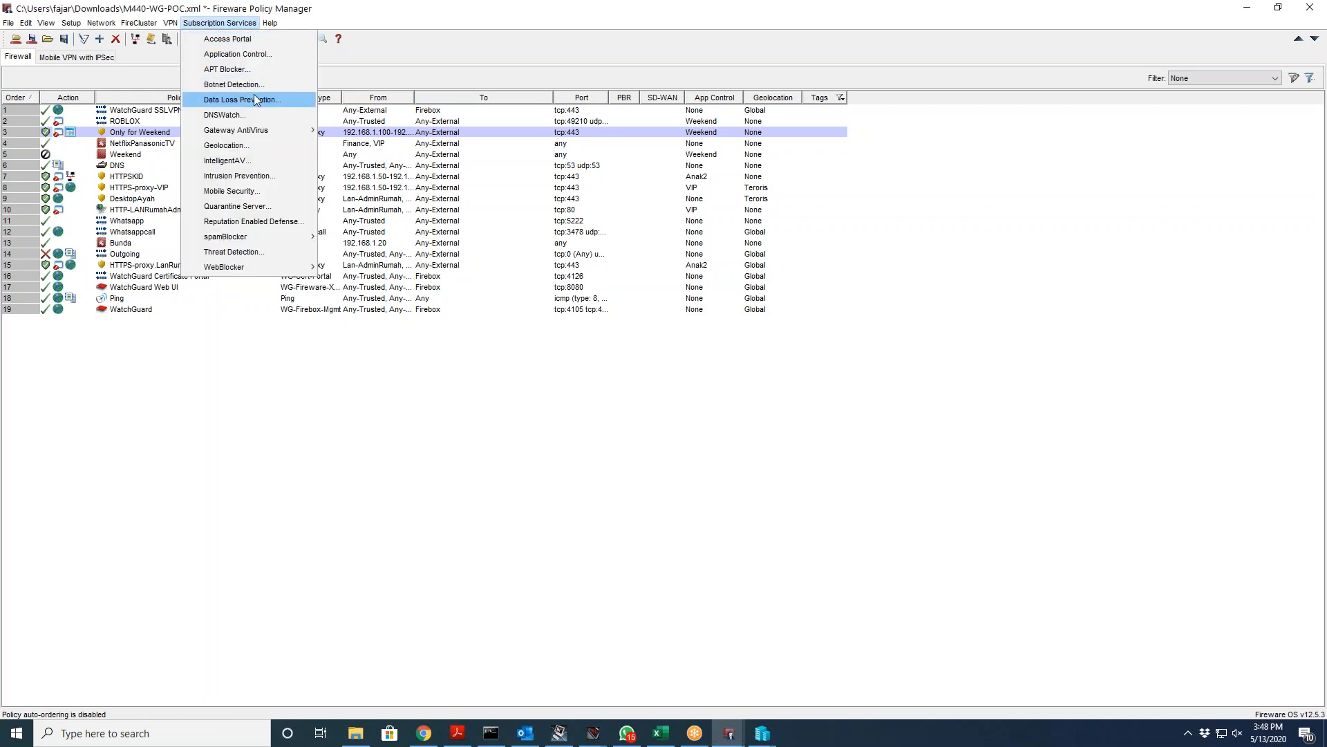
mouse_move(262, 134)
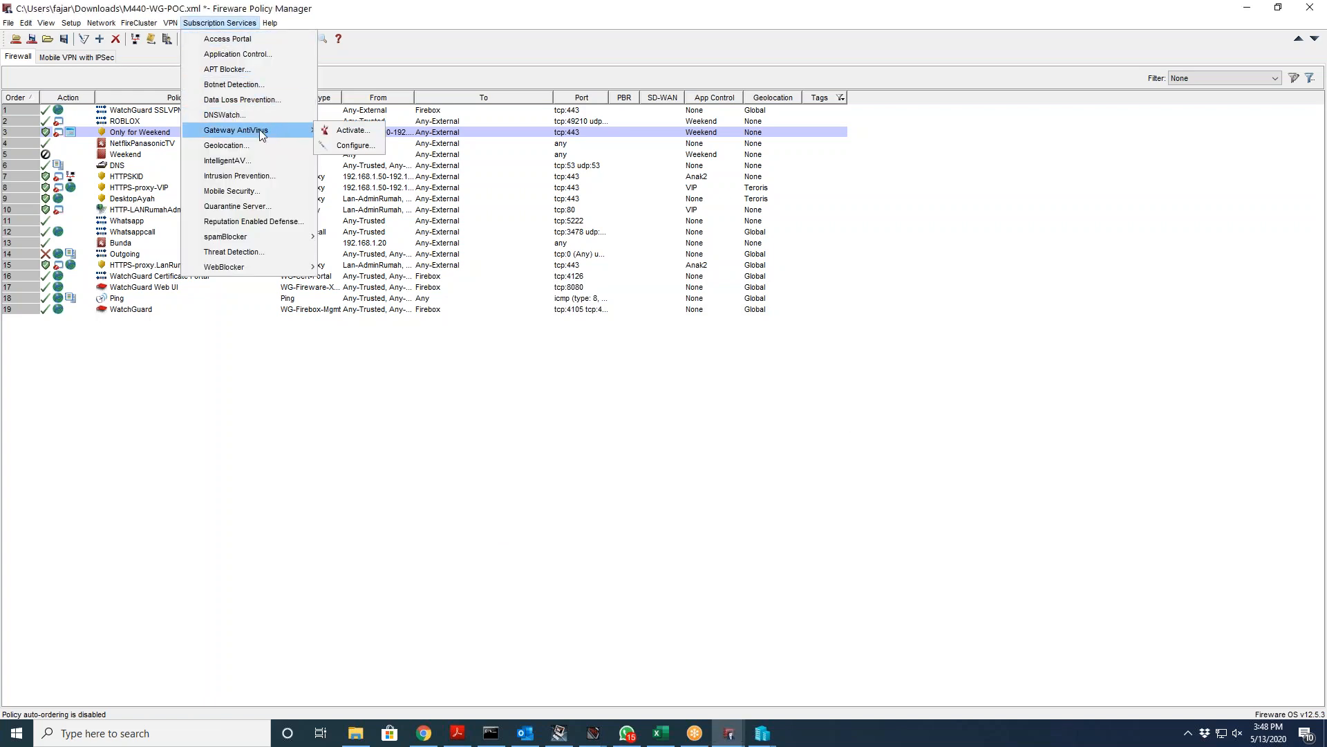
left_click(347, 144)
left_click(534, 255)
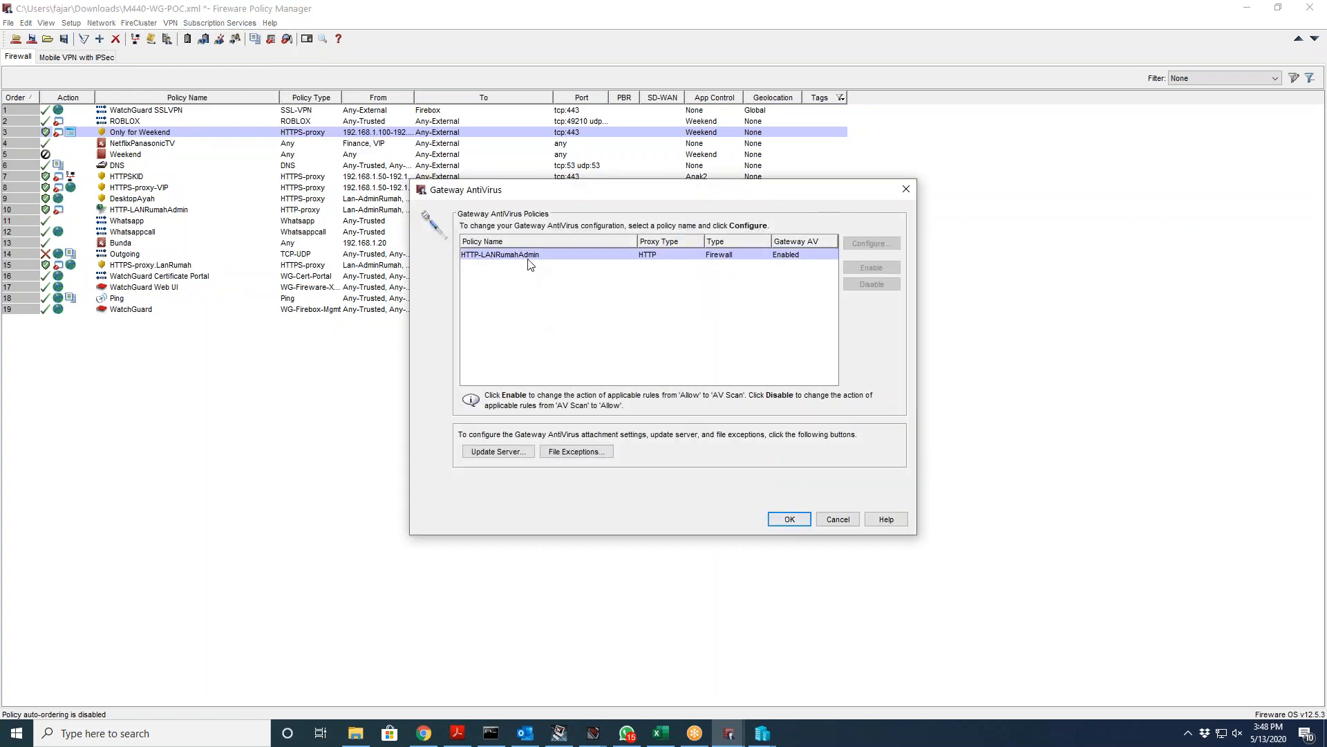
left_click(864, 244)
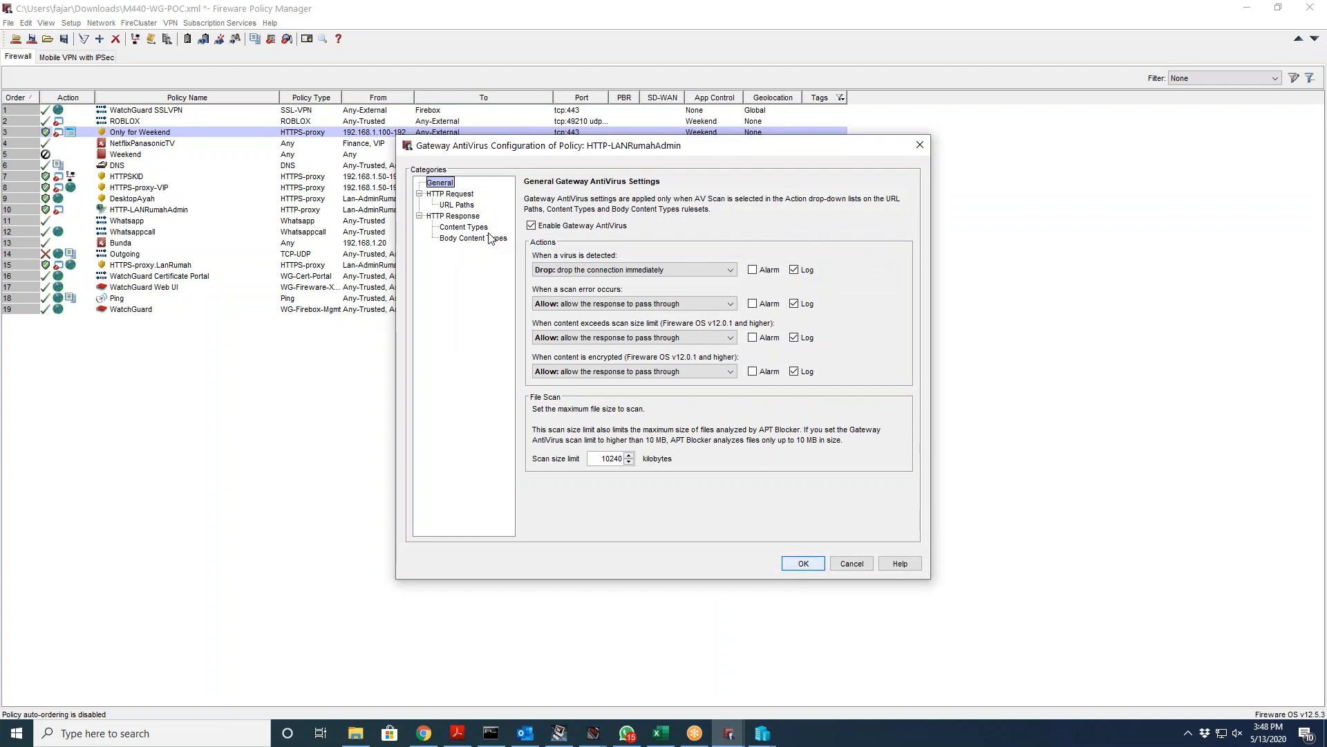
left_click(466, 238)
left_click(468, 227)
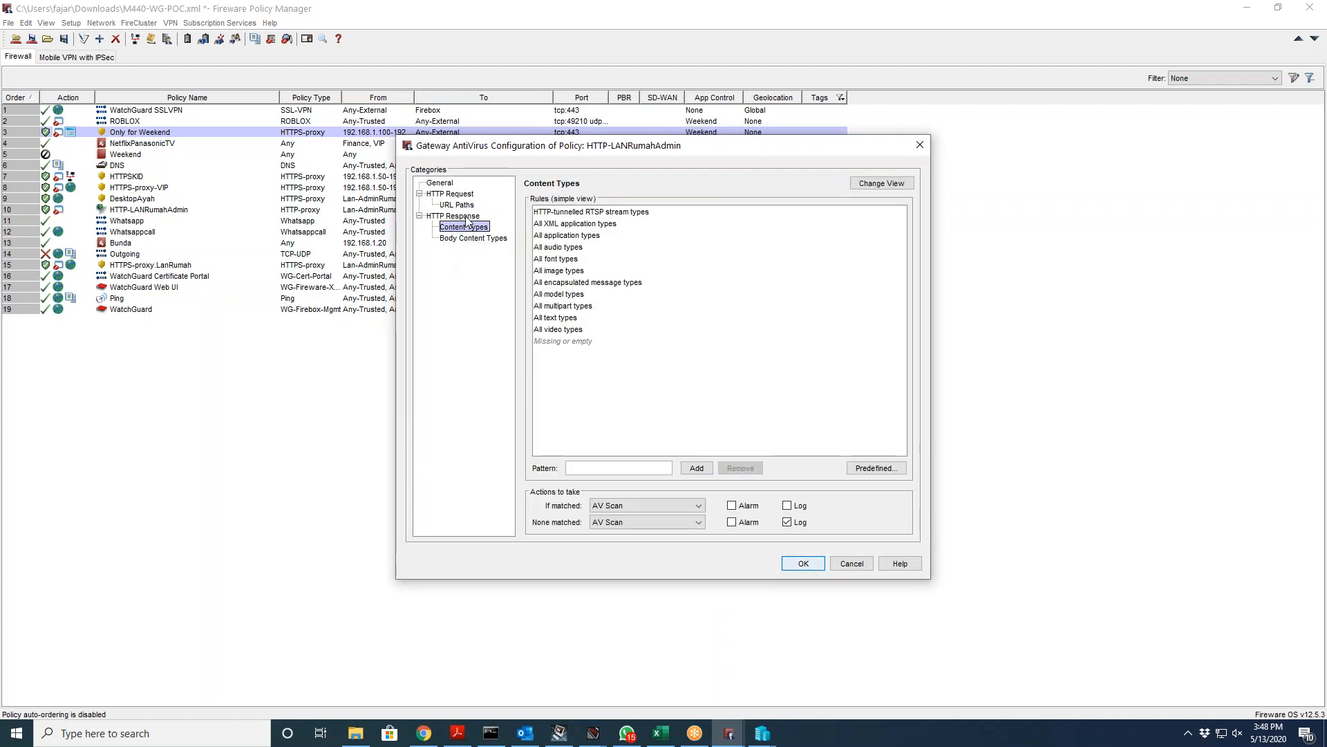
left_click(466, 216)
left_click(463, 205)
left_click(446, 183)
left_click(449, 195)
left_click(452, 216)
left_click(462, 228)
left_click(473, 239)
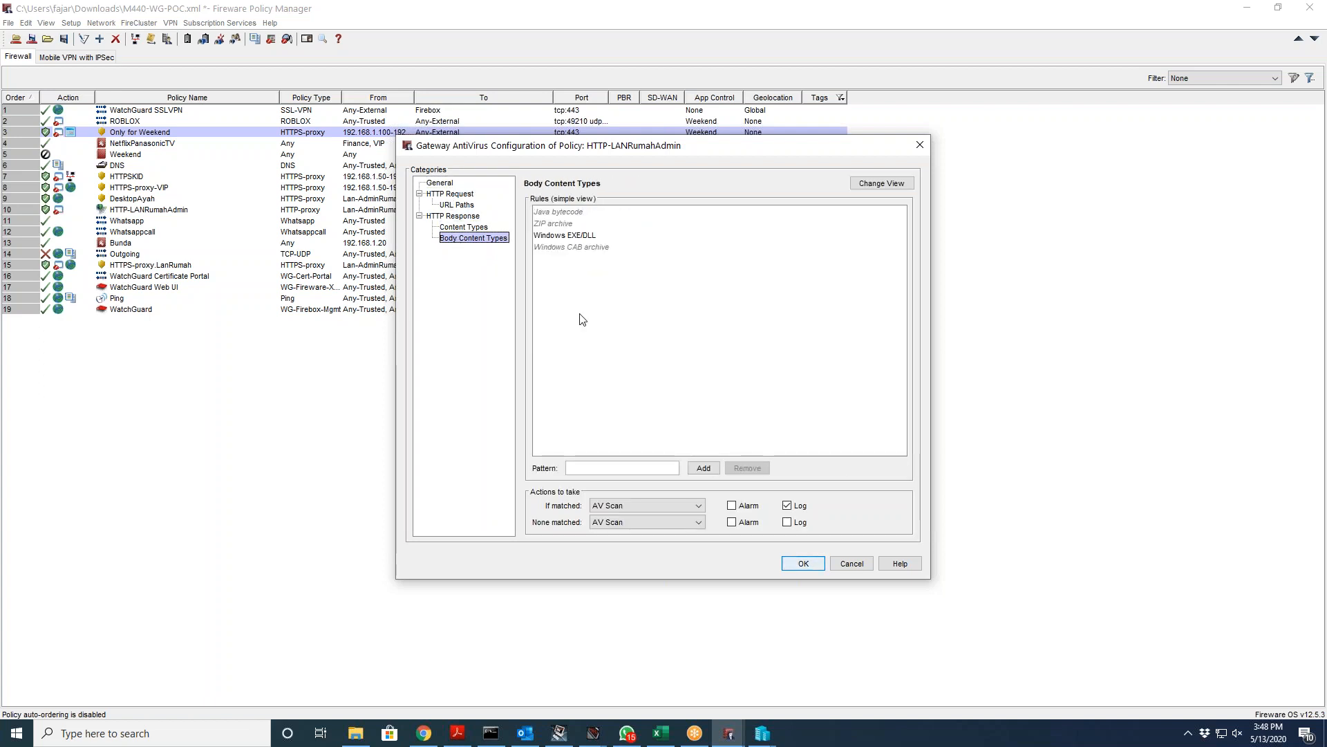
left_click(845, 563)
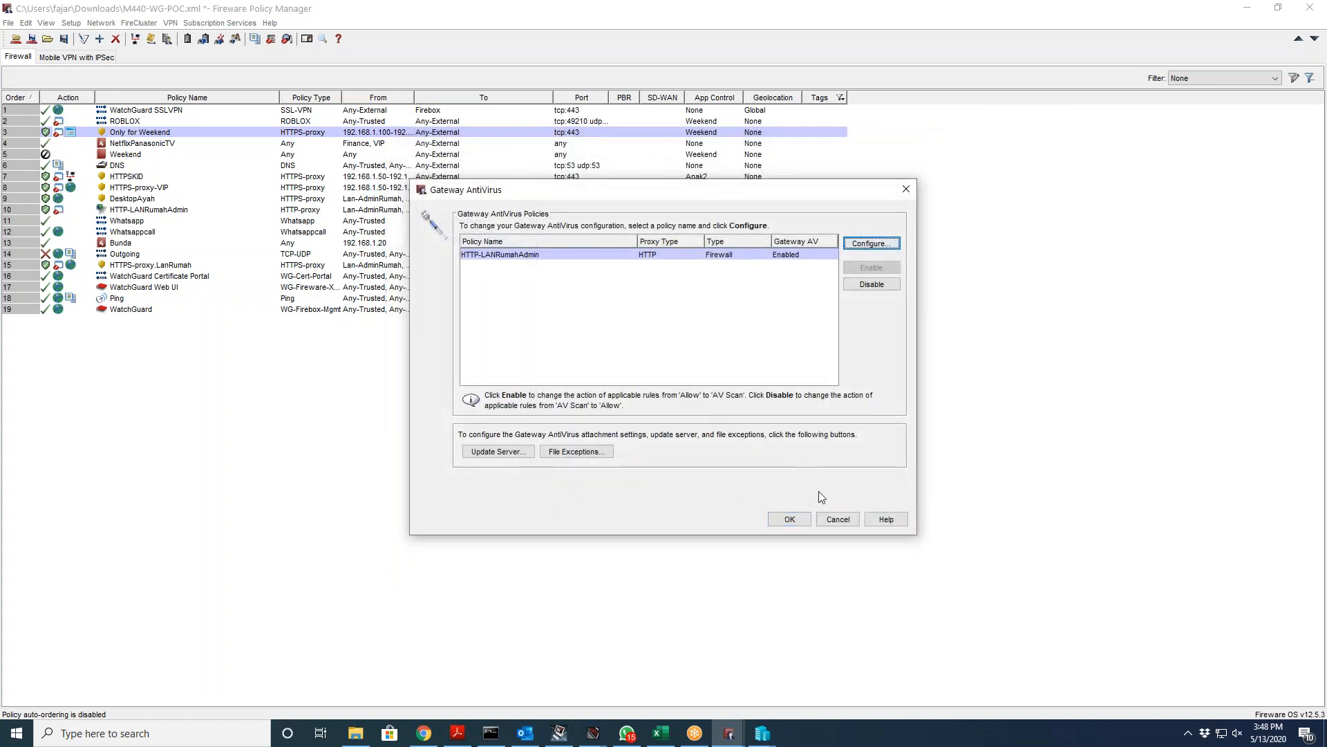
left_click(497, 452)
left_click(743, 571)
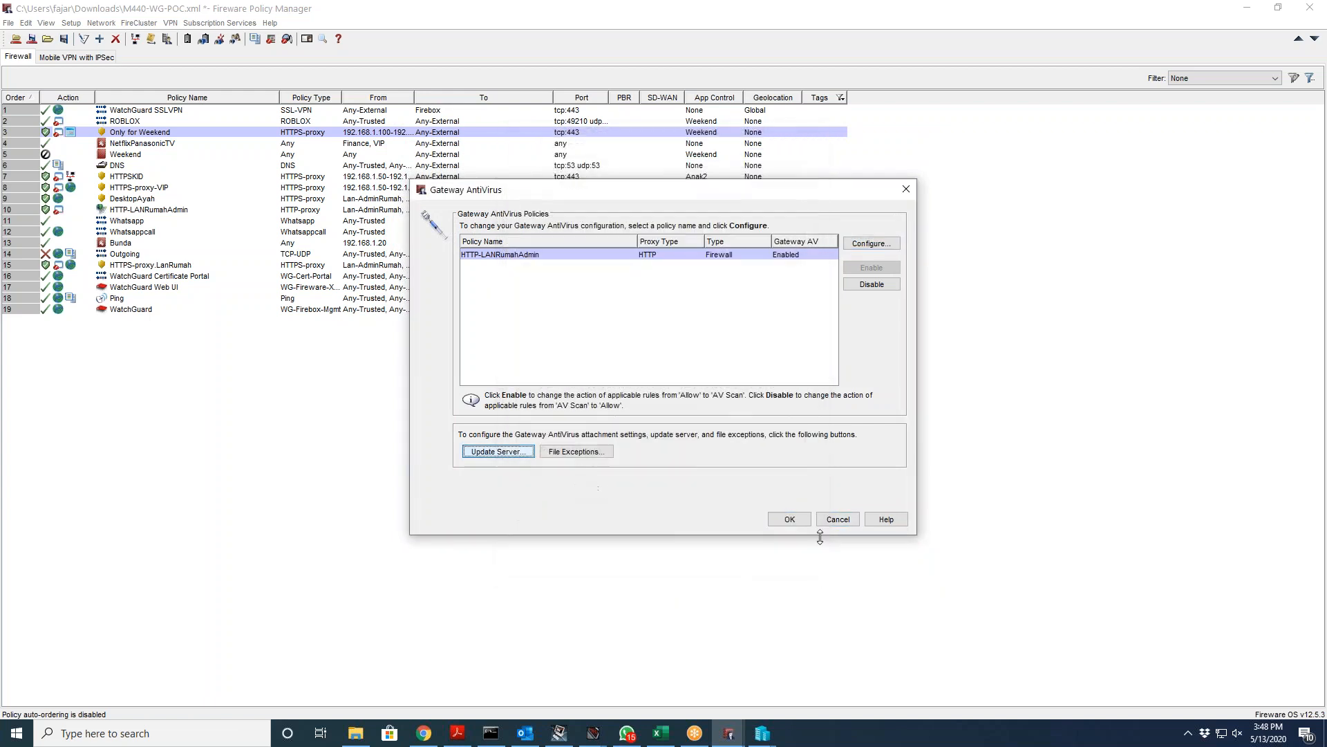
left_click(836, 520)
Step: Open Geolocation settings and inspect the Global and Teroris actions, closing Teroris unchanged
left_click(220, 23)
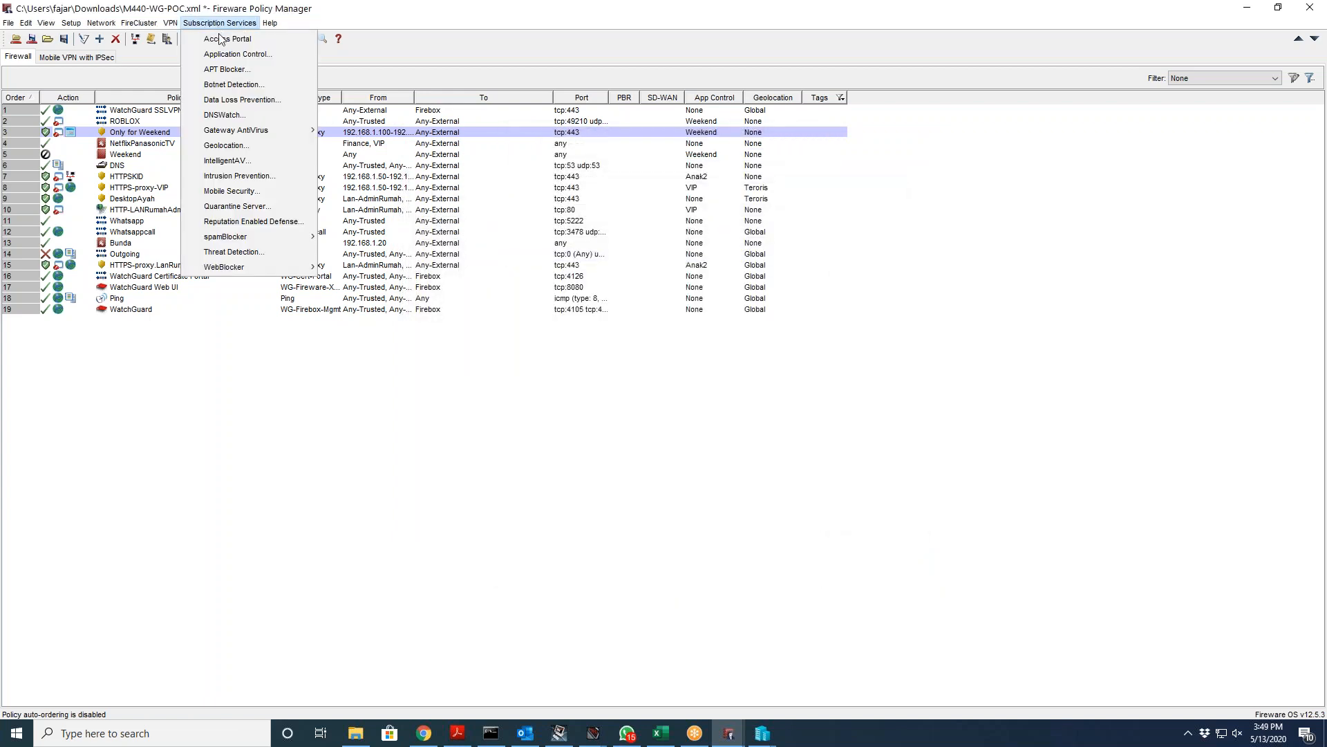
left_click(242, 149)
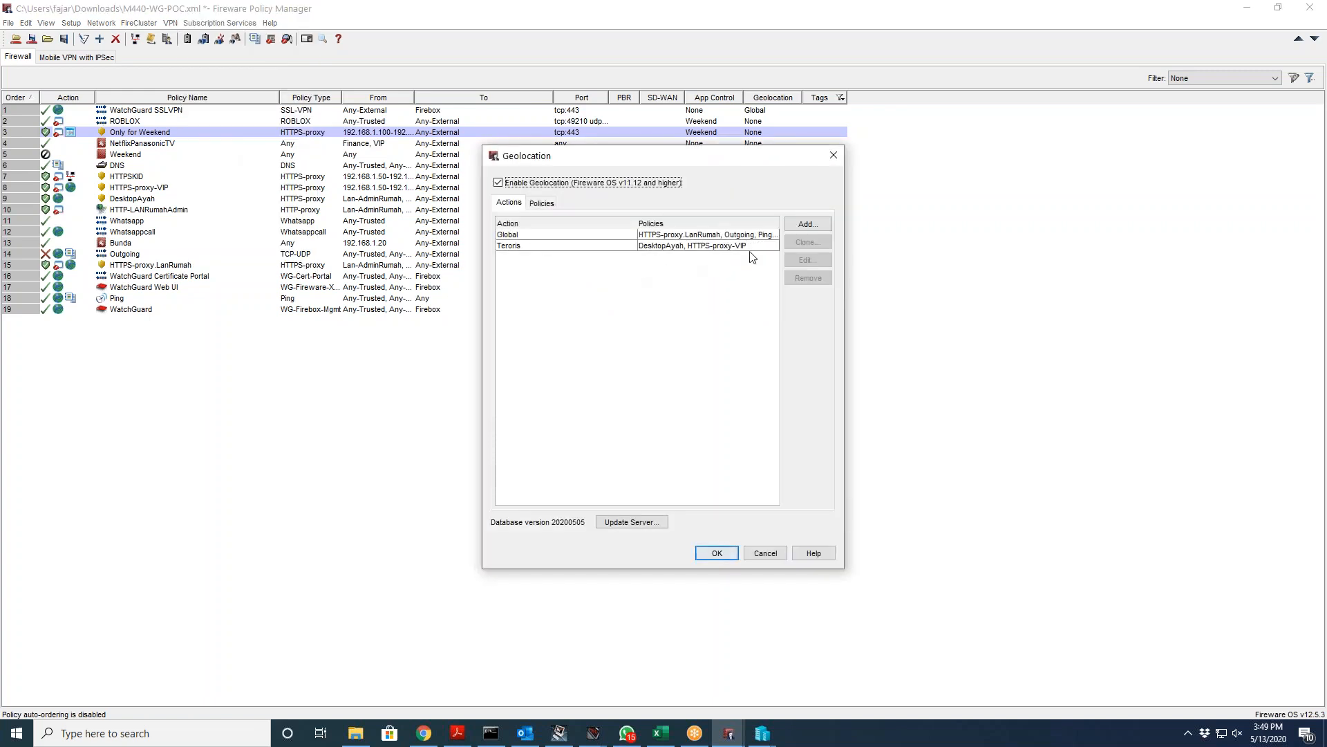
left_click(520, 235)
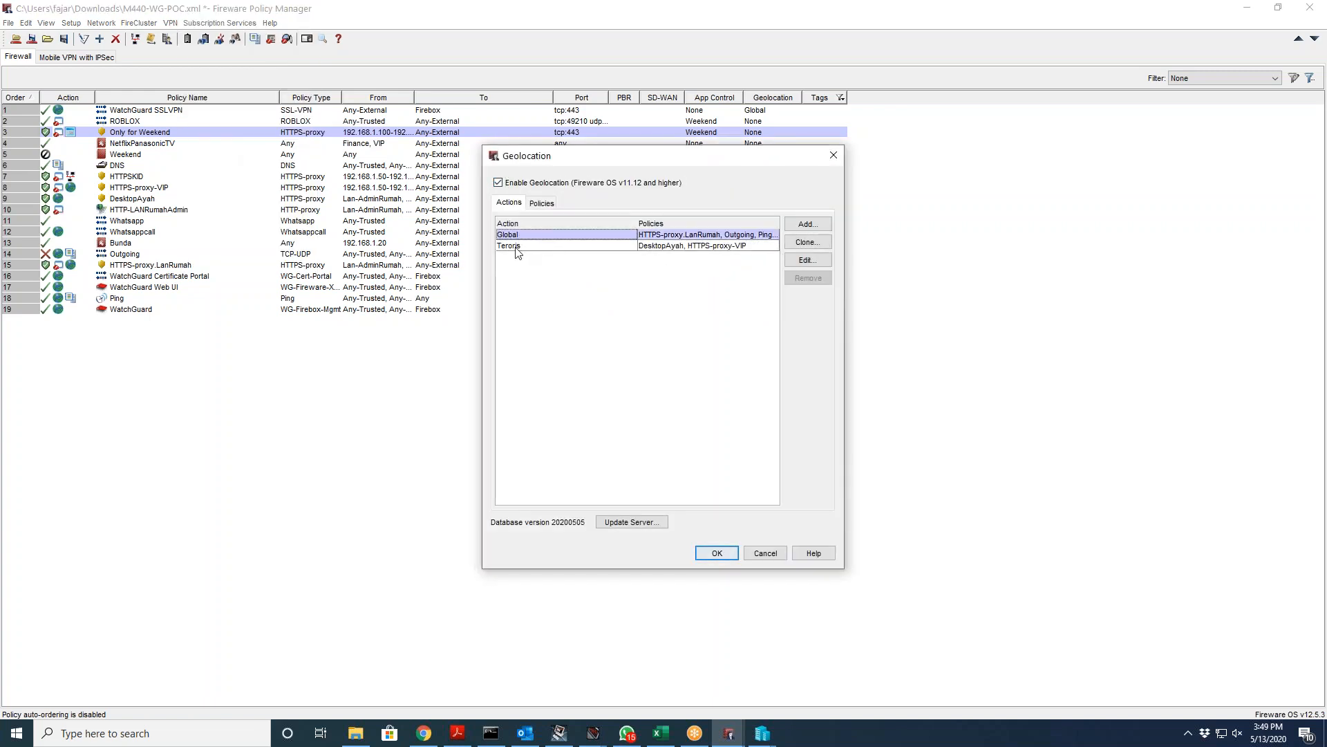
left_click(517, 246)
left_click(523, 234)
left_click(511, 247)
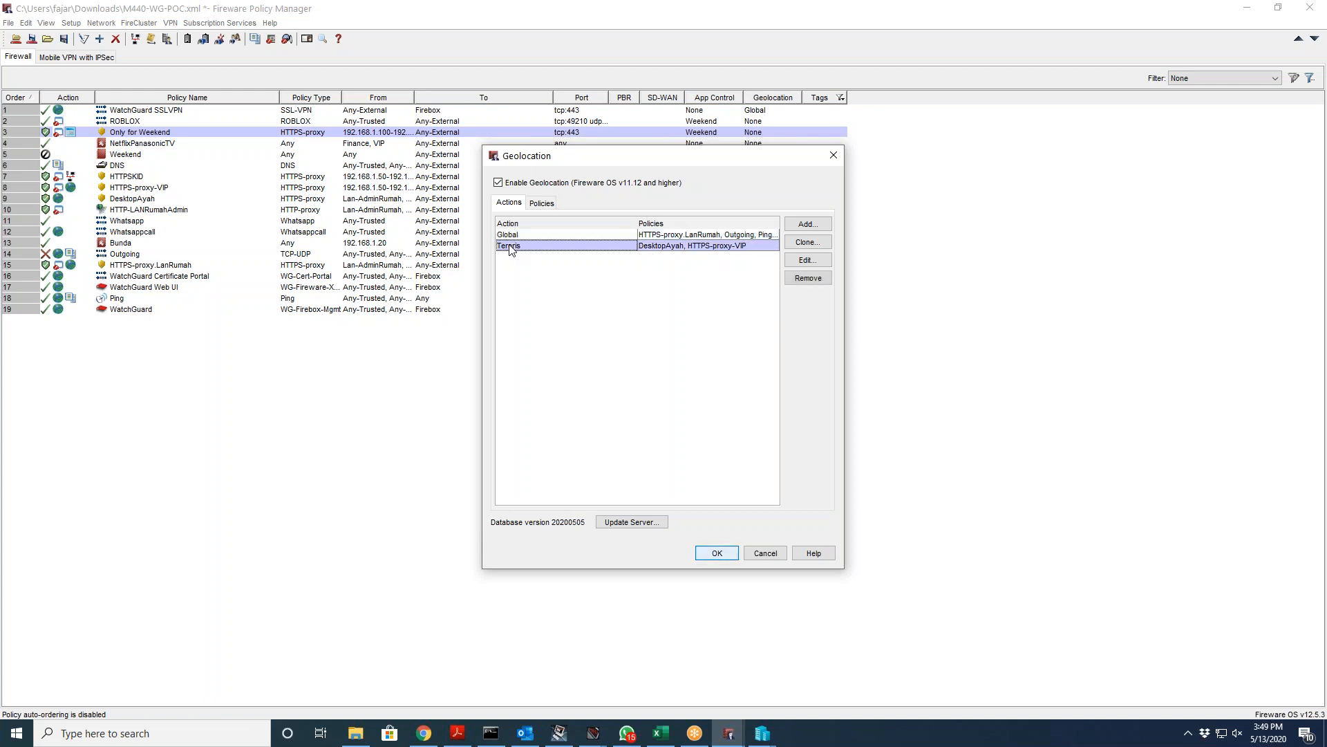
left_click(808, 260)
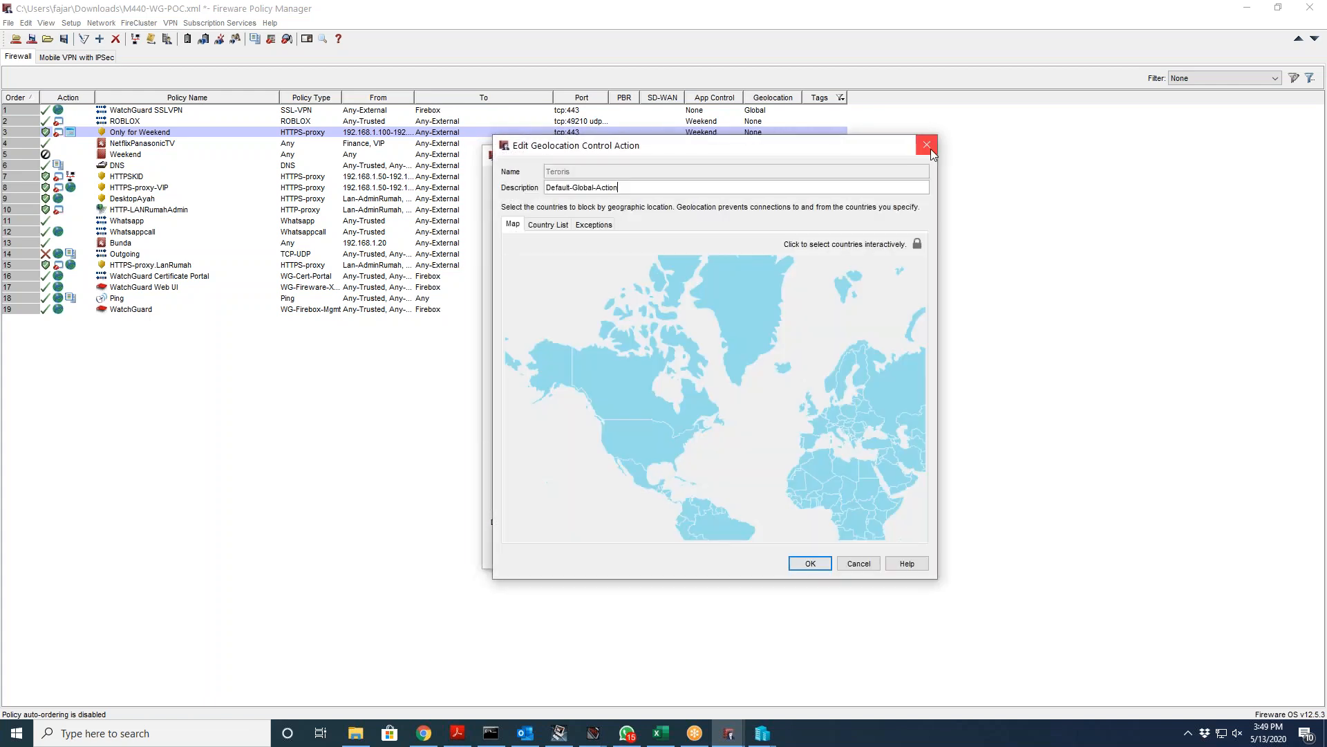
left_click(927, 145)
Step: Start a new geolocation action and tick Myanmar in the country checkbox list
left_click(808, 223)
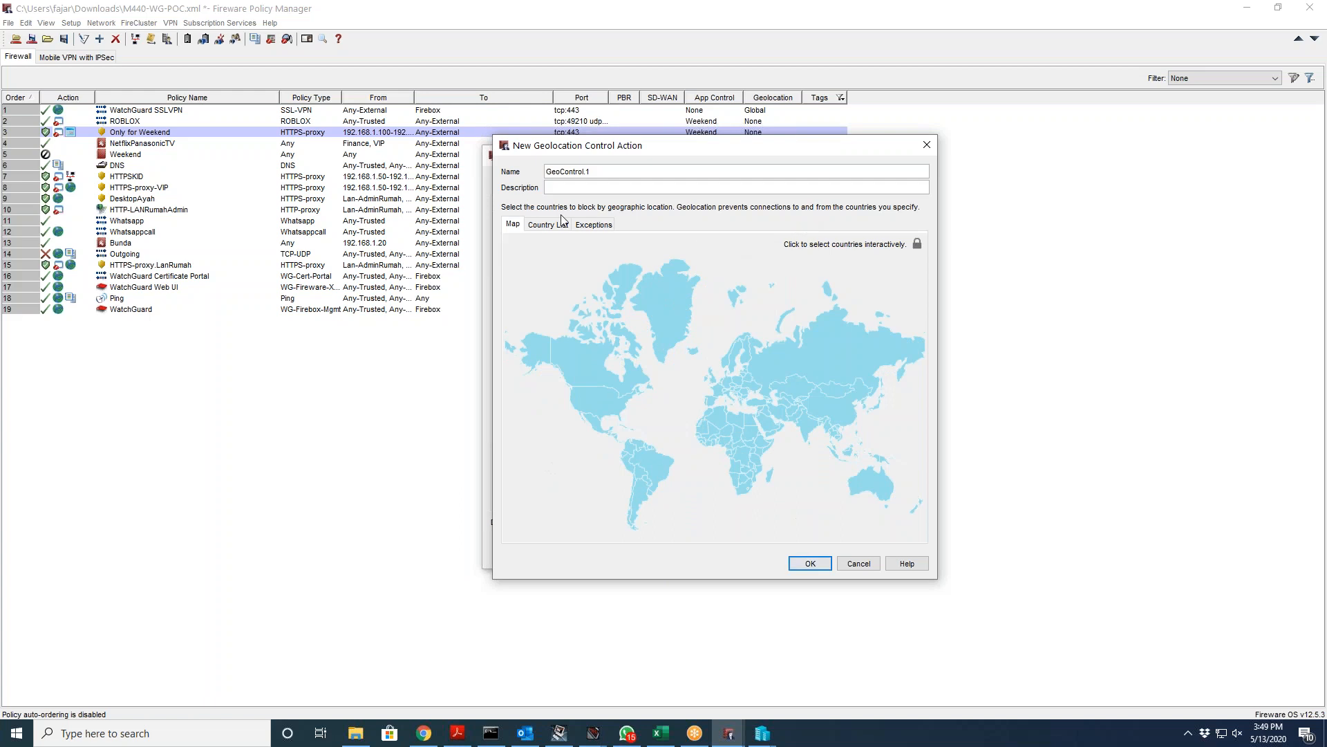
left_click(562, 223)
scroll(700, 366, "down", 6)
scroll(724, 396, "down", 10)
scroll(730, 390, "down", 10)
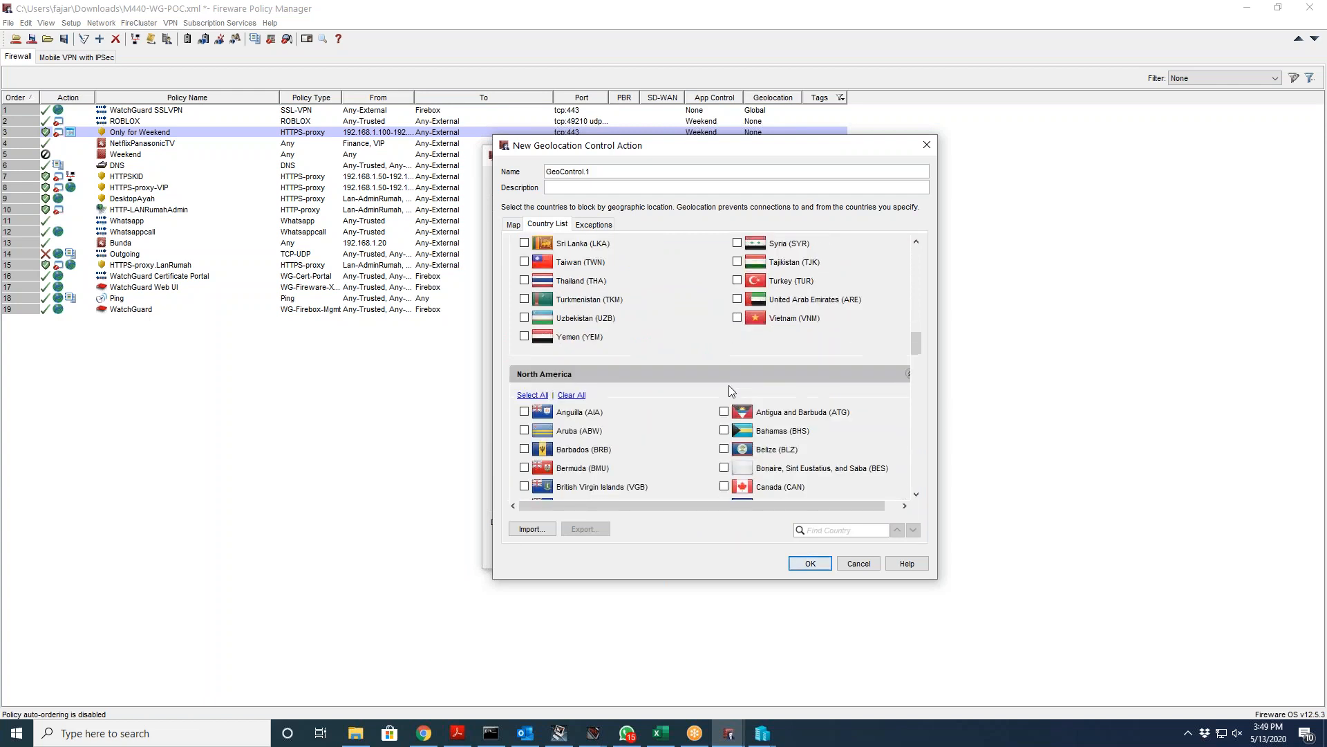
scroll(728, 385, "down", 1)
scroll(730, 391, "up", 3)
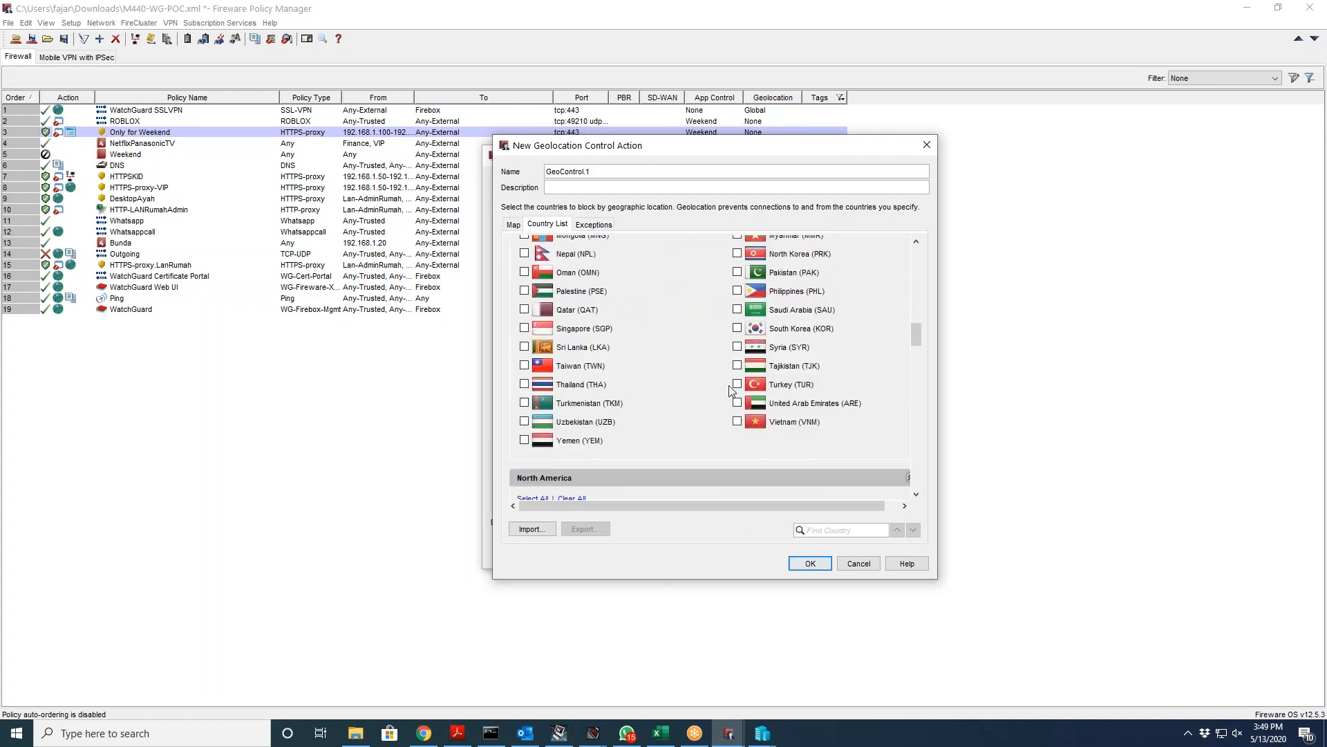
scroll(730, 390, "up", 3)
left_click(816, 340)
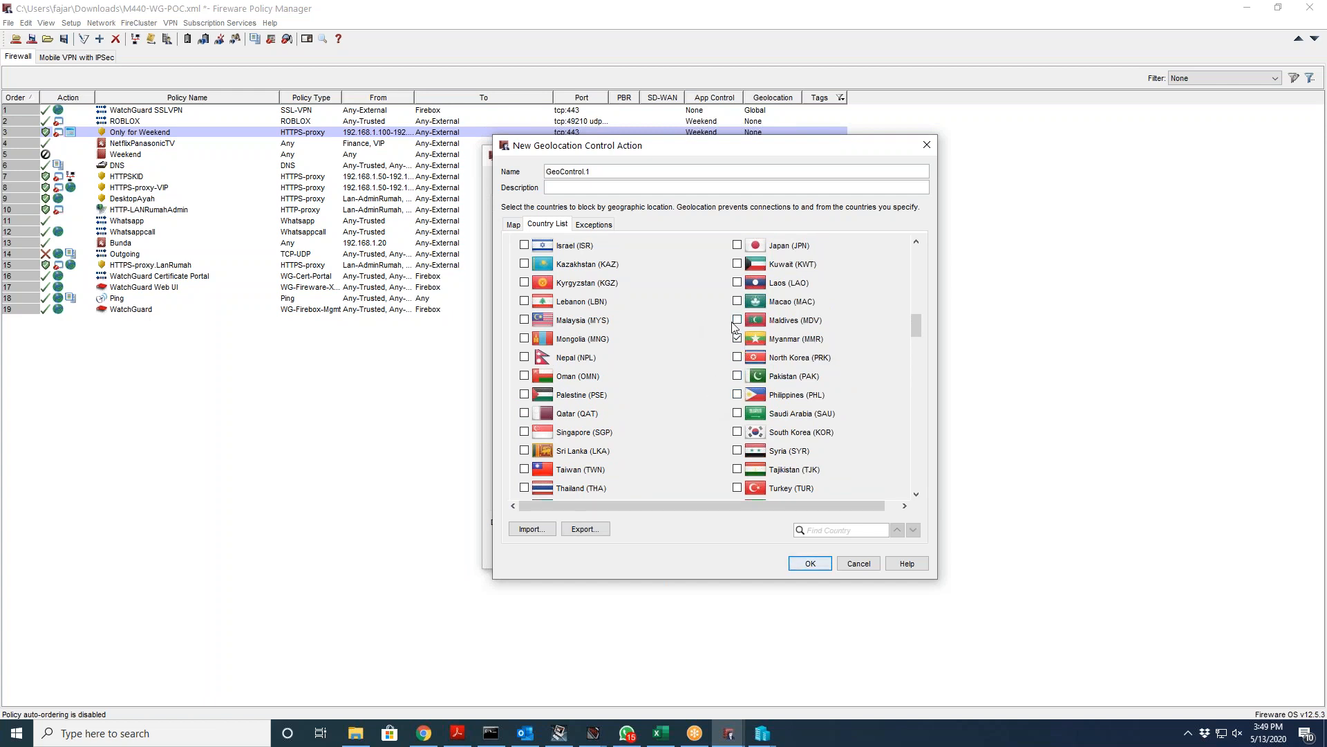
Step: Browse the rest of the country list, then discard the new action and cancel Geolocation
scroll(669, 354, "up", 2)
scroll(669, 363, "up", 2)
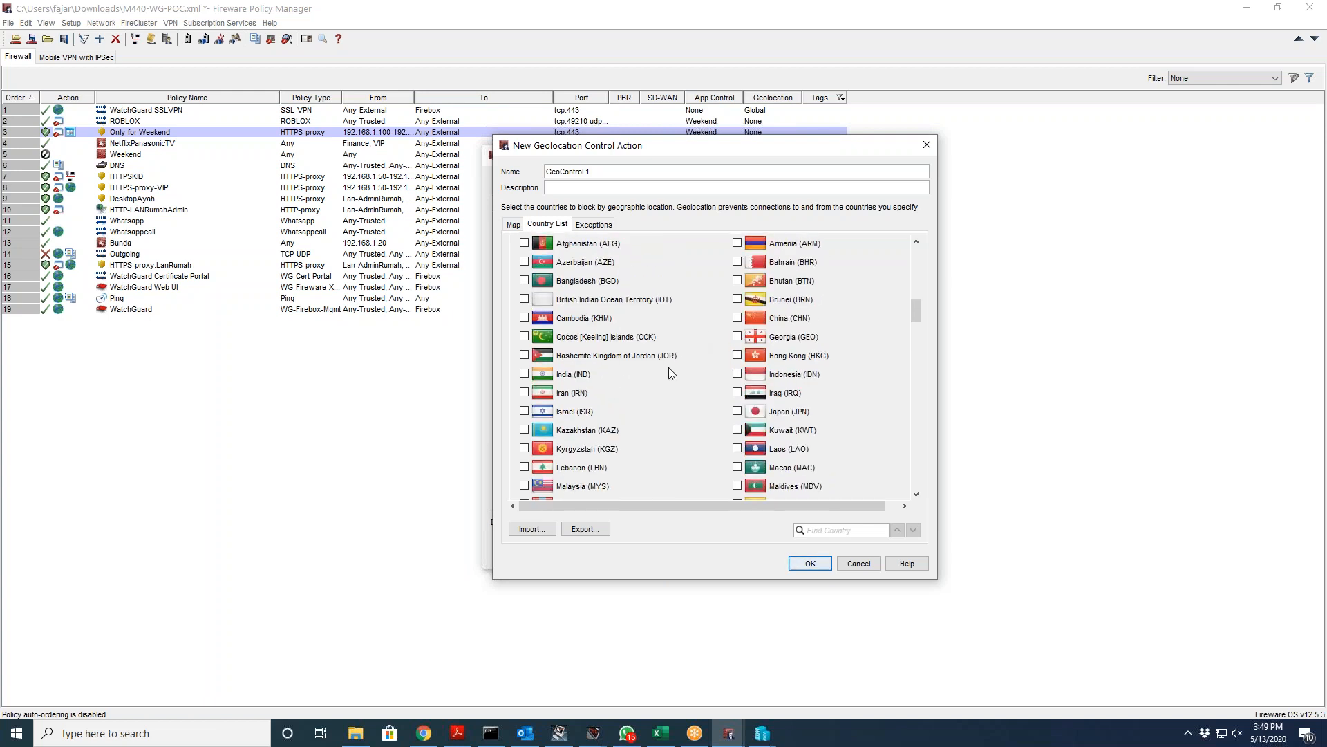
scroll(630, 345, "up", 2)
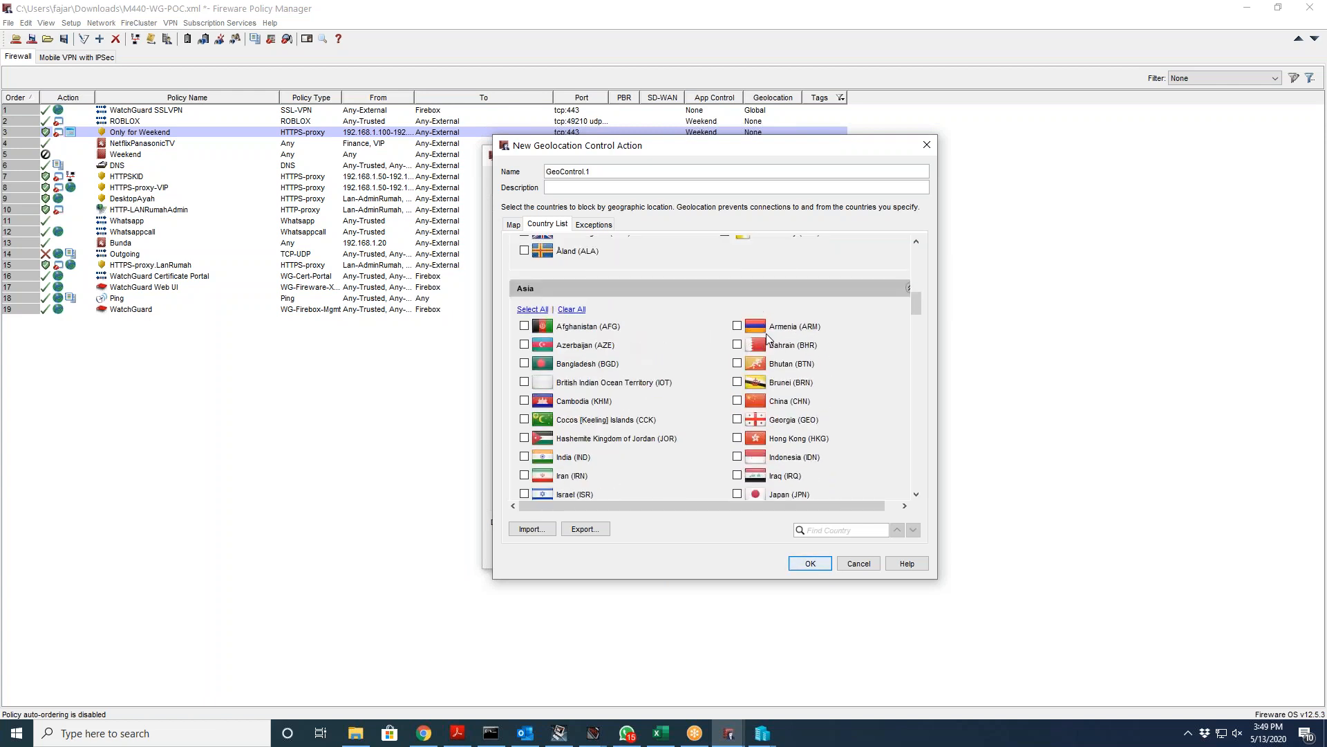
scroll(664, 356, "down", 8)
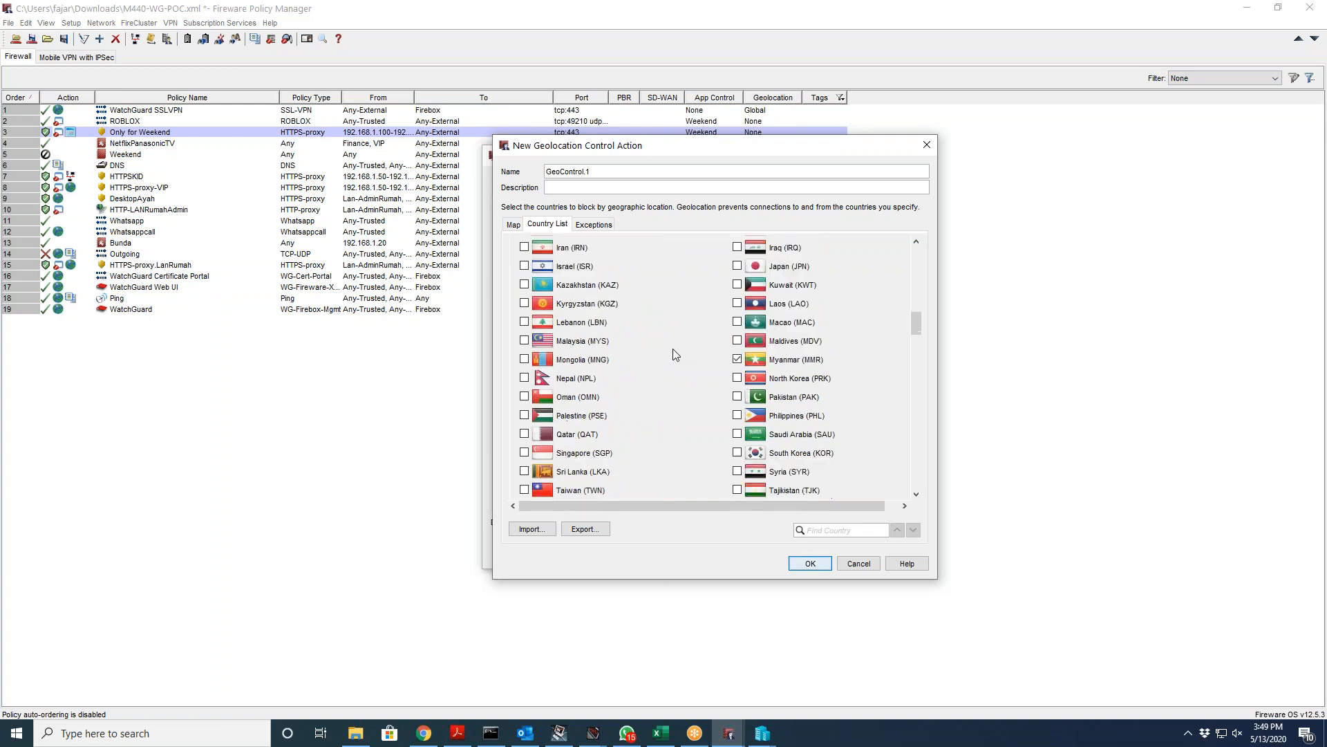
scroll(674, 348, "down", 10)
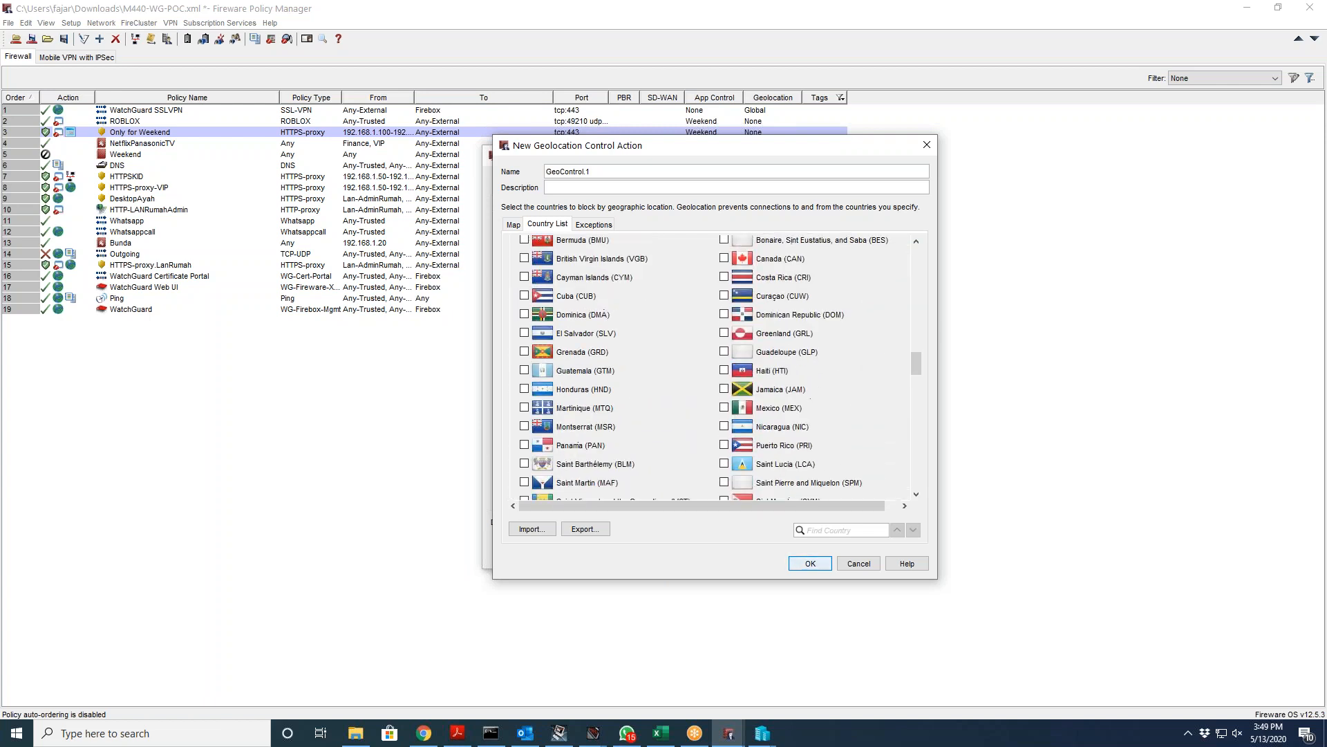
scroll(710, 366, "down", 10)
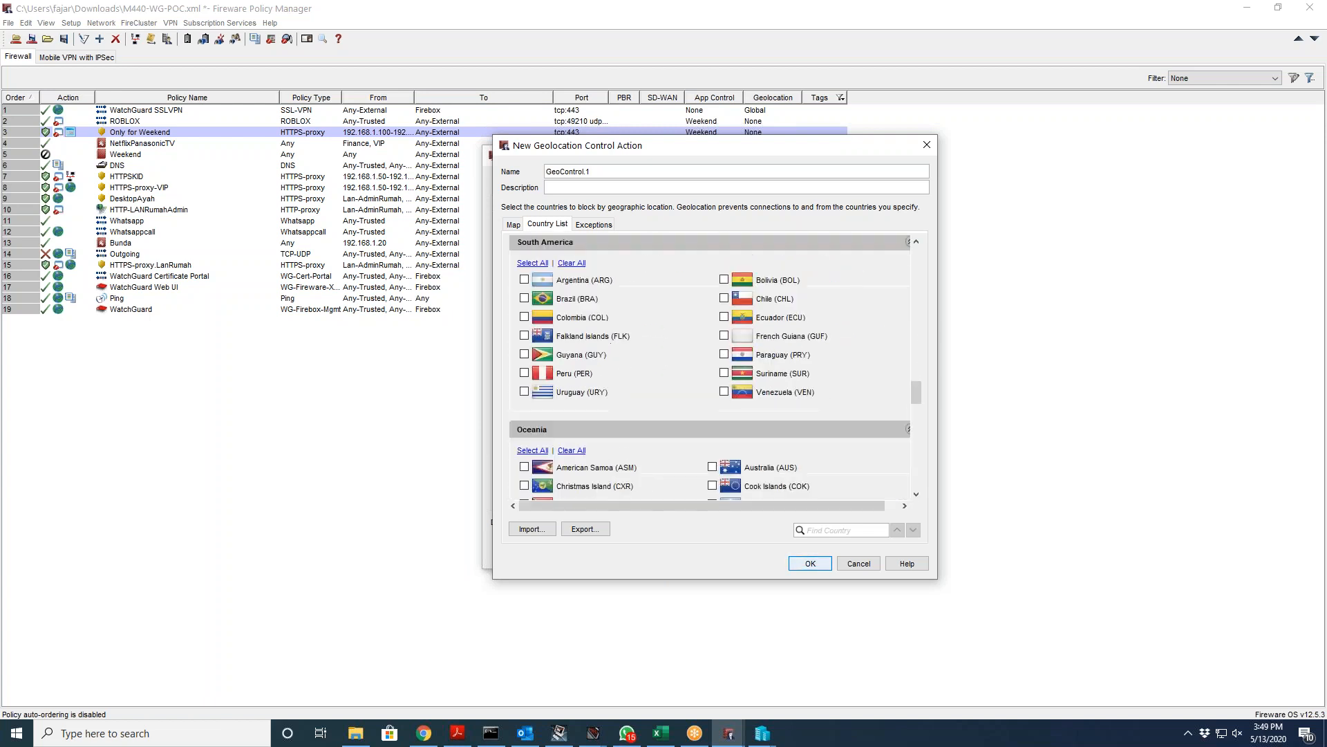
scroll(710, 367, "down", 10)
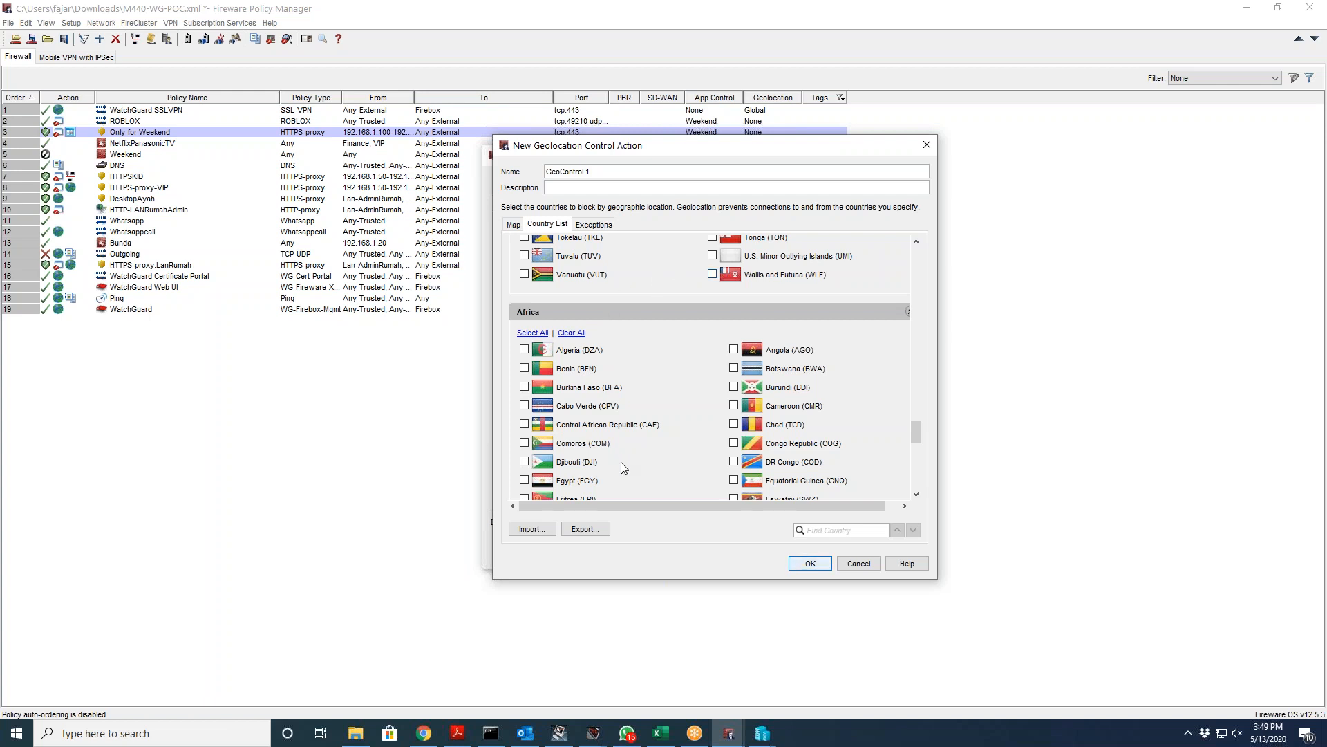
scroll(680, 457, "down", 3)
scroll(680, 457, "down", 10)
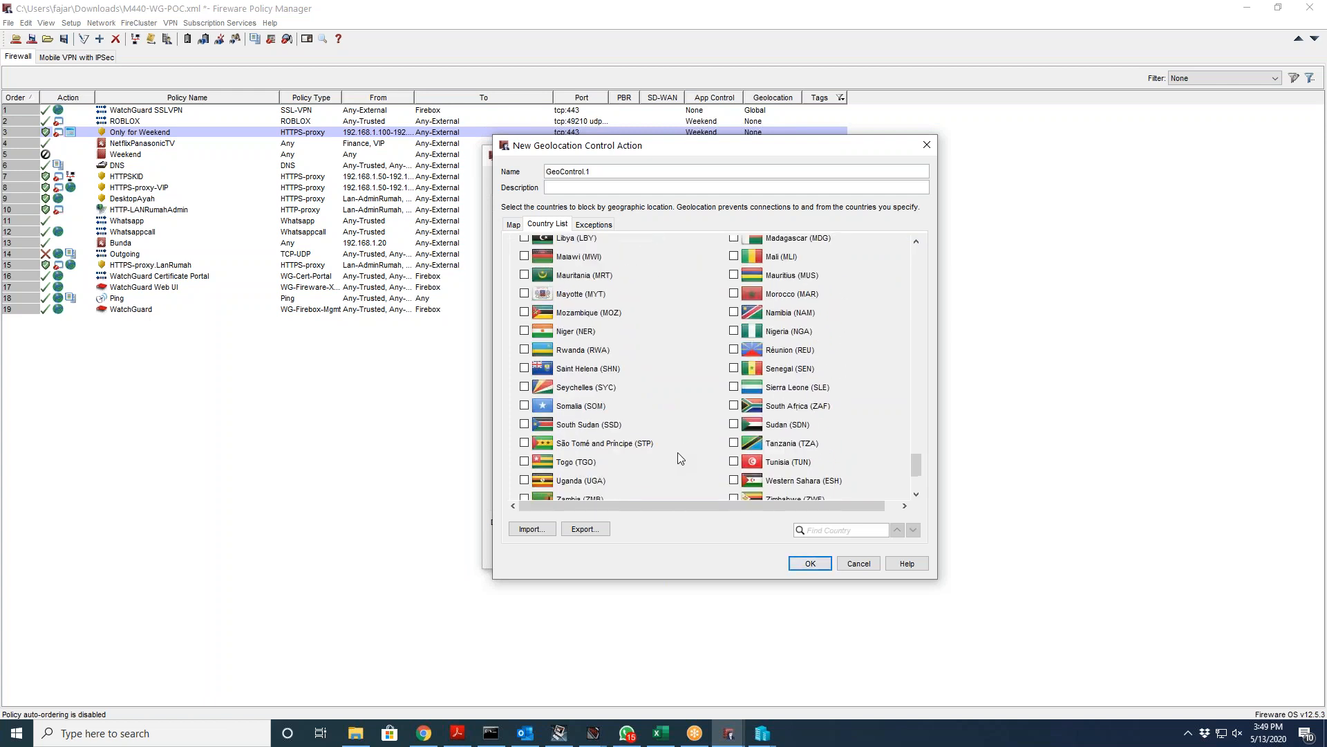
scroll(816, 453, "down", 1)
left_click(858, 565)
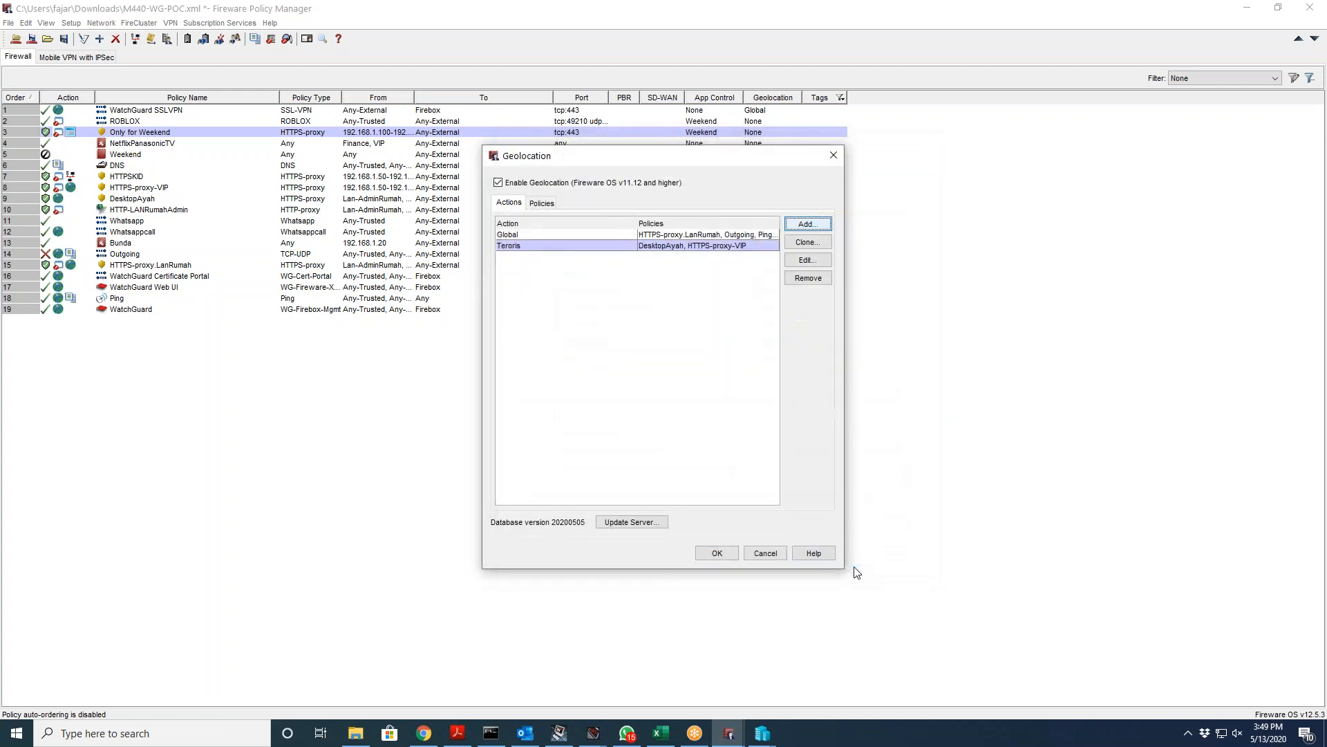
left_click(764, 554)
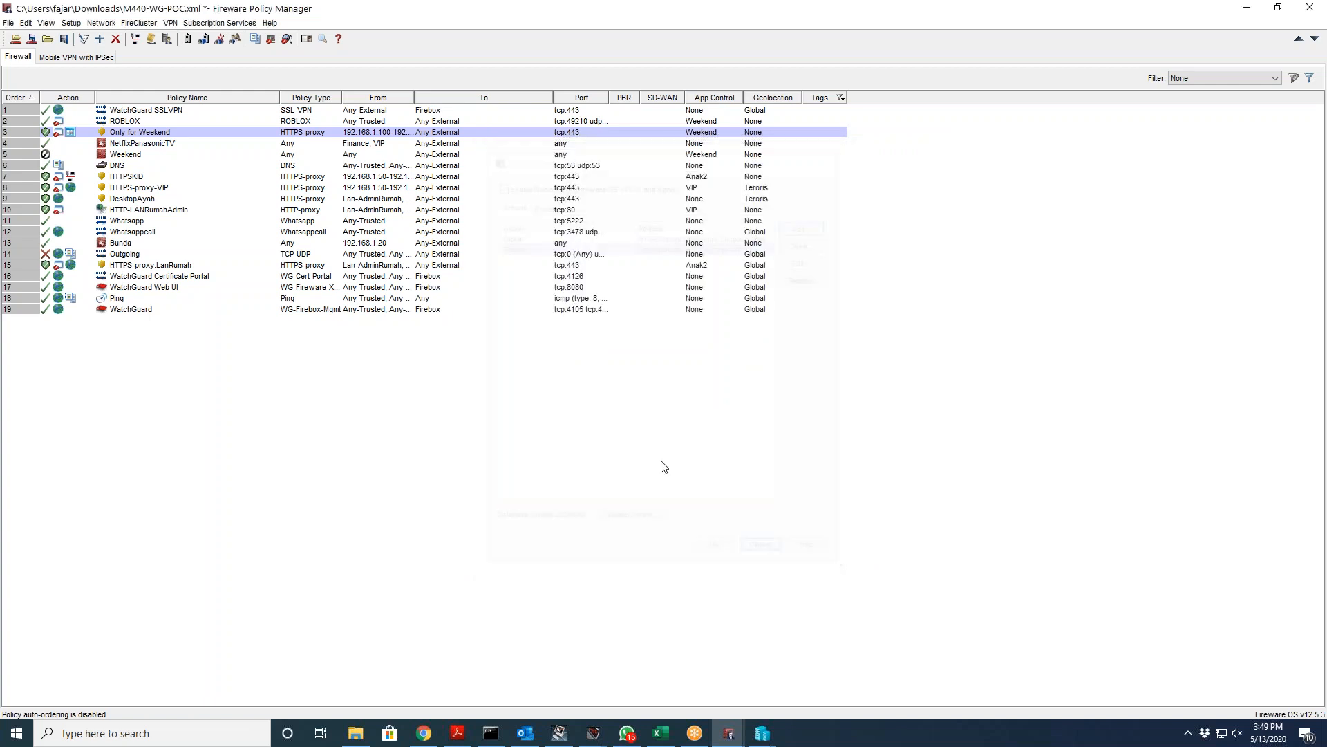
Step: Open IntelligentAV's File Exceptions, start and cancel an MD5 hash exception, then switch to Chrome
left_click(220, 23)
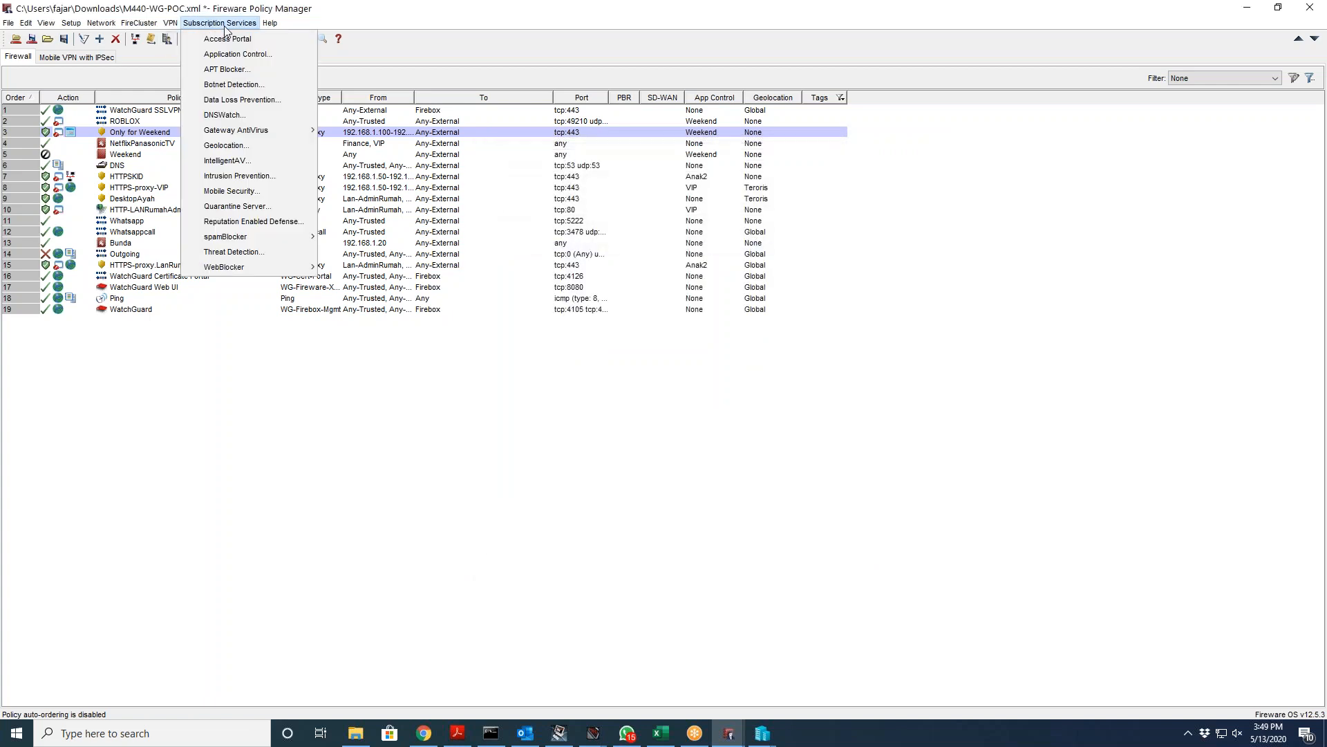
left_click(245, 163)
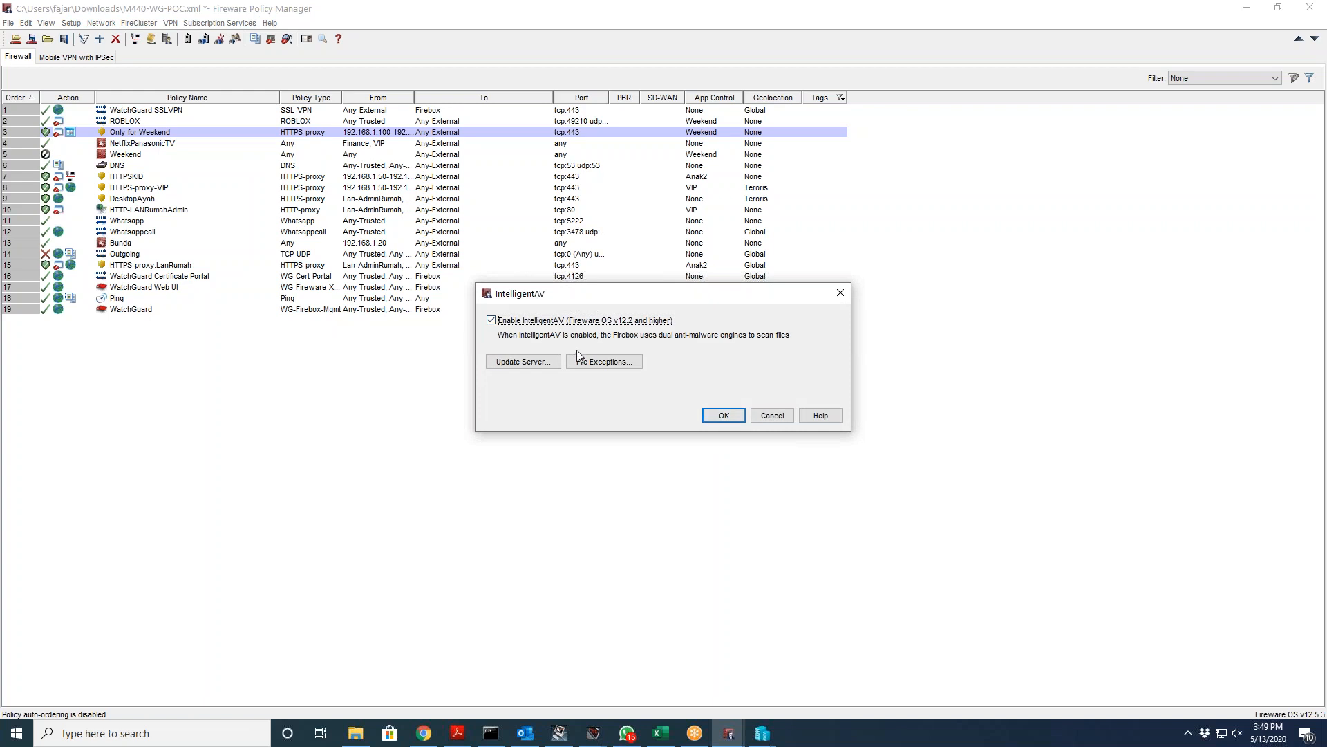
left_click(596, 363)
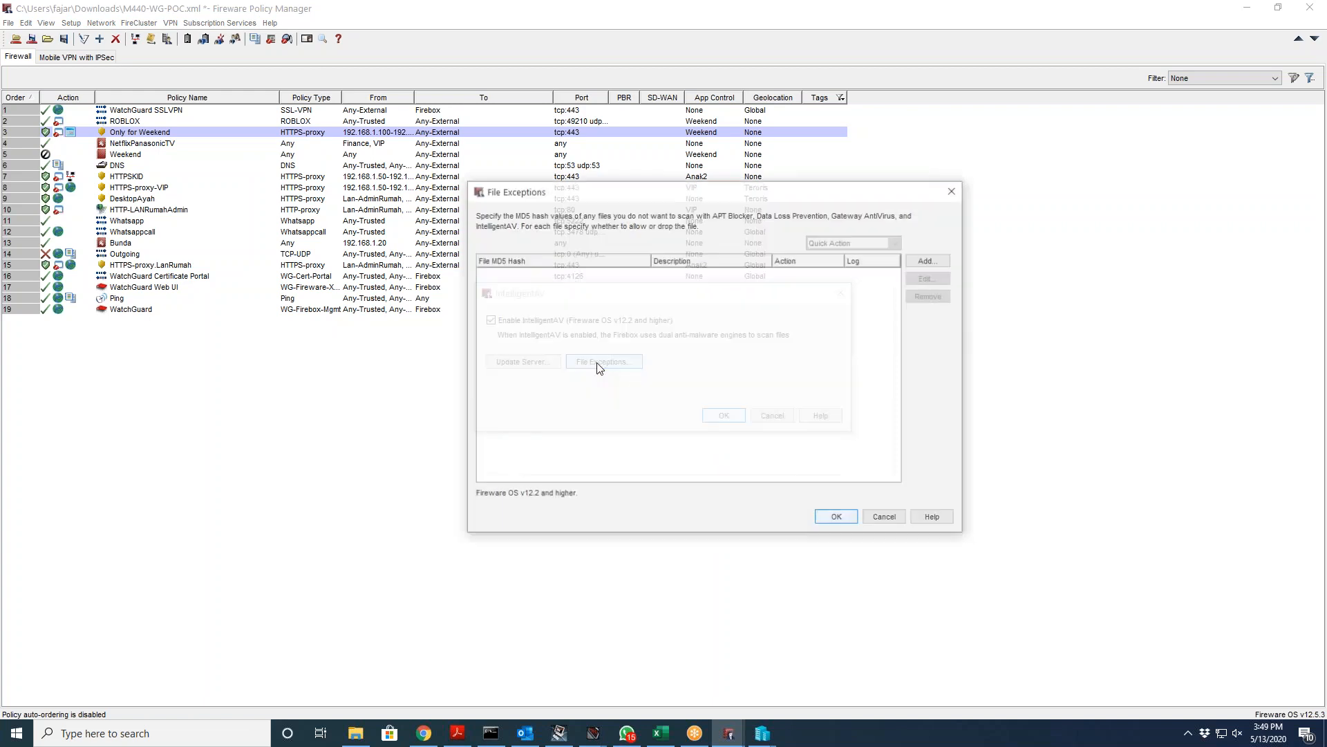
left_click(886, 518)
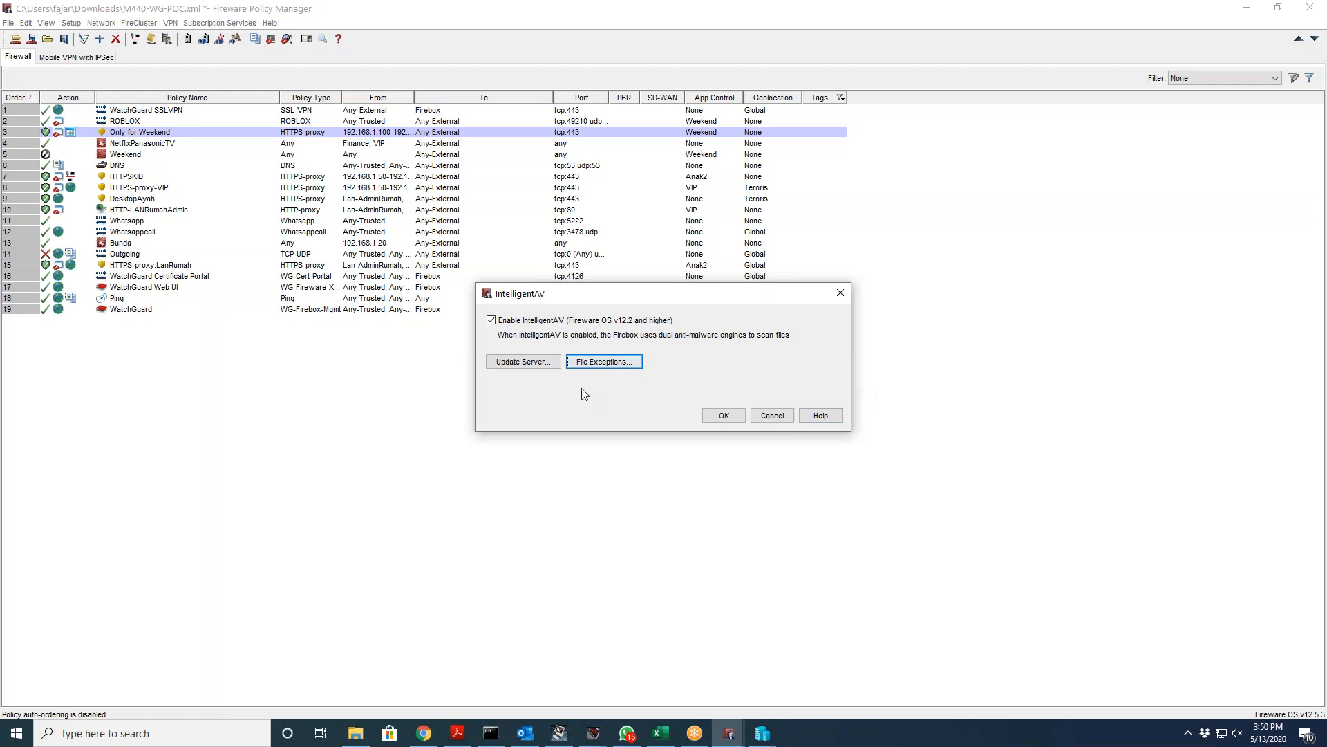
left_click(602, 361)
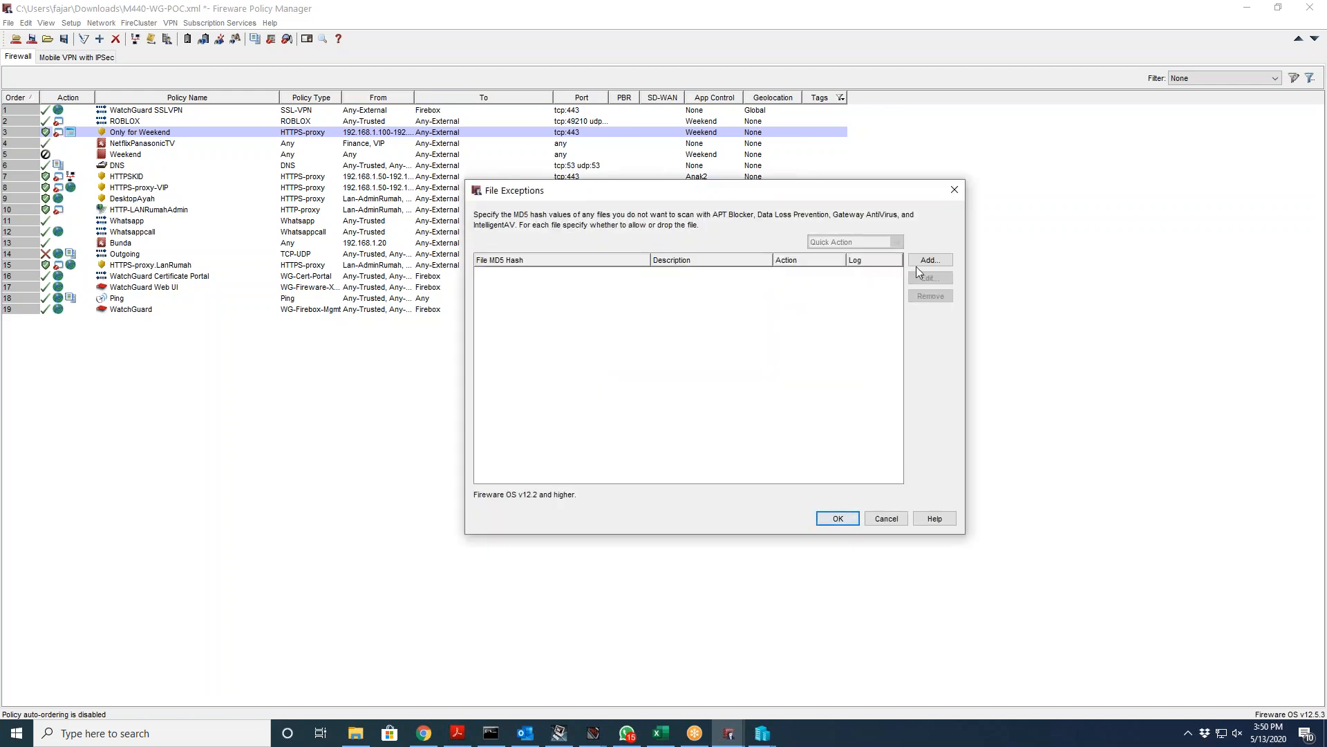
left_click(930, 261)
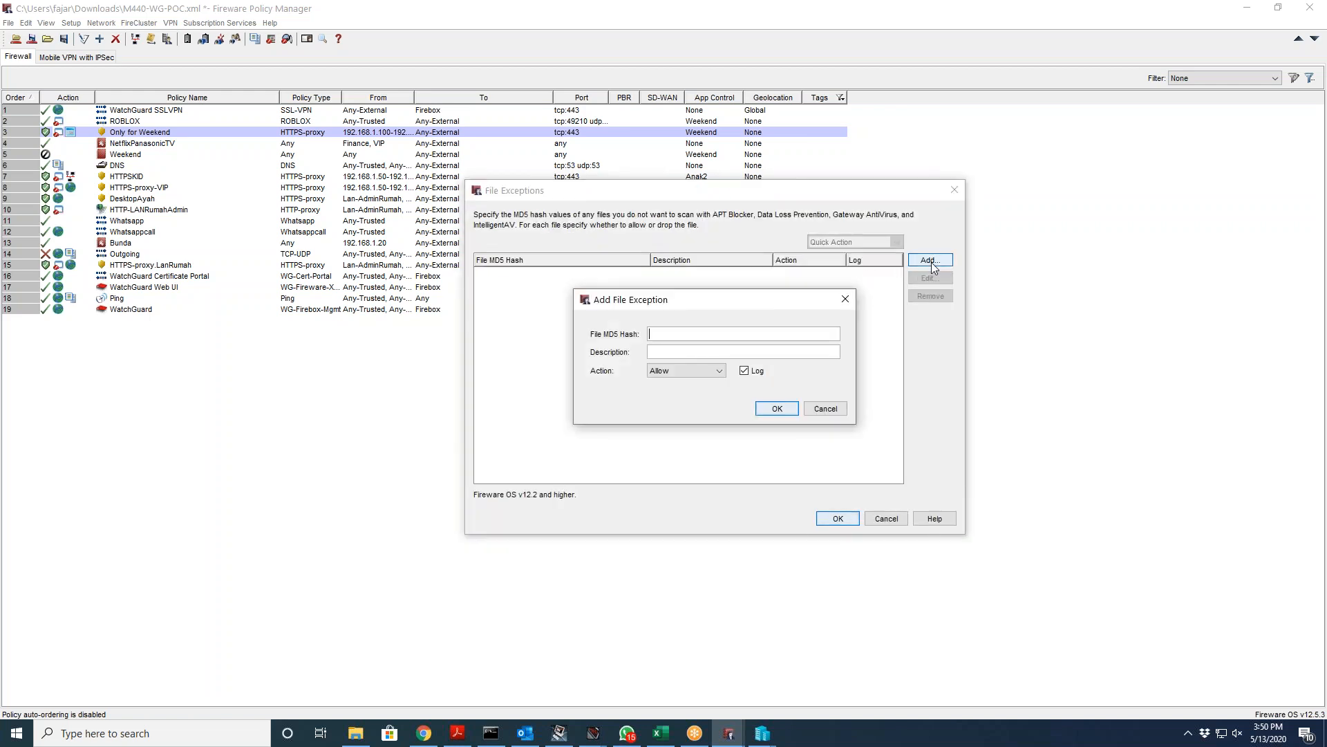
left_click(818, 411)
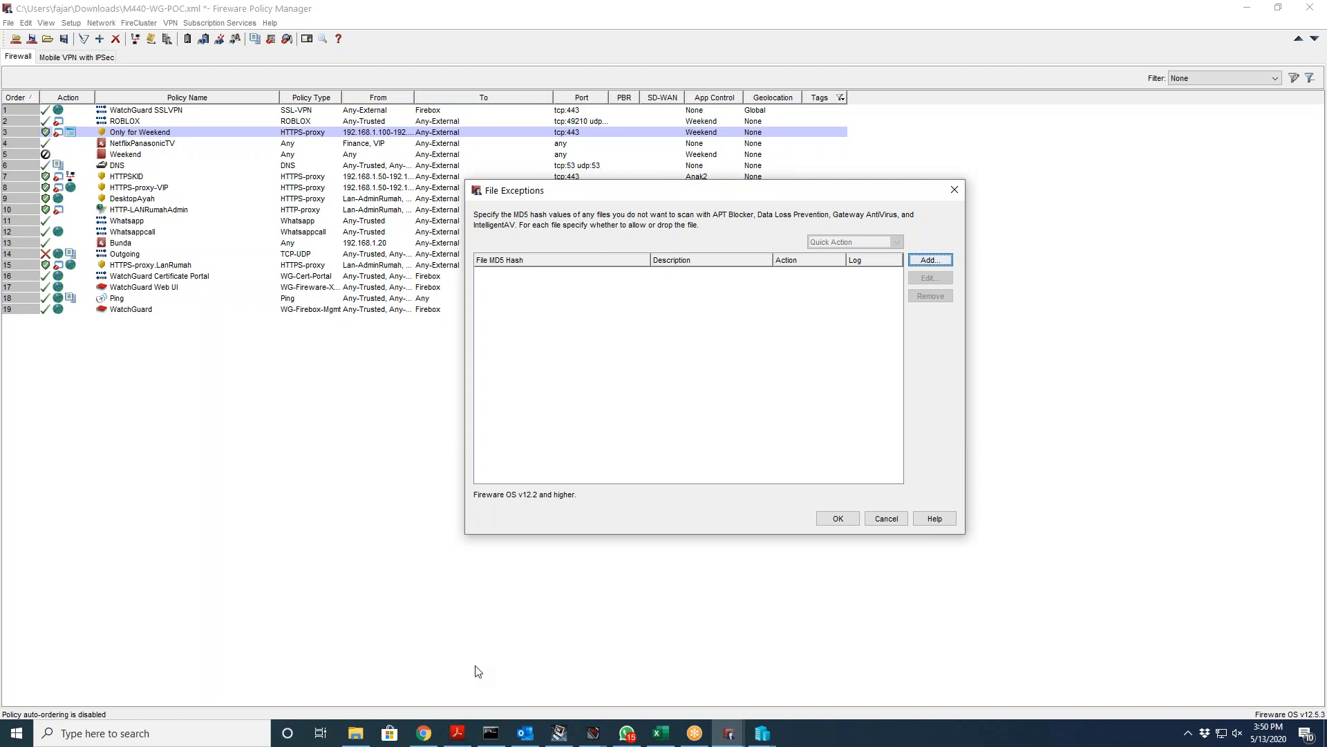
left_click(412, 738)
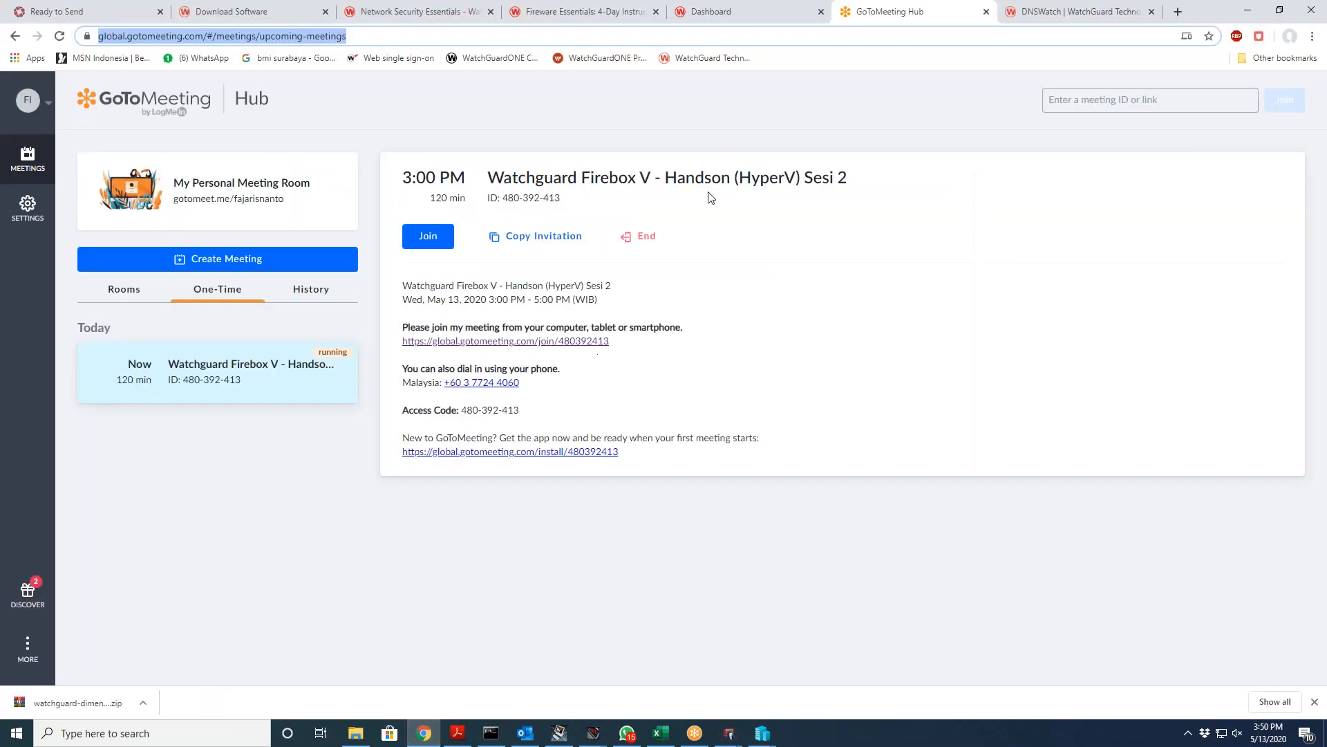
Step: From the DNSWatch tab, open a new tab and search Google for 'md5 linux'
left_click(1097, 4)
left_click(1142, 19)
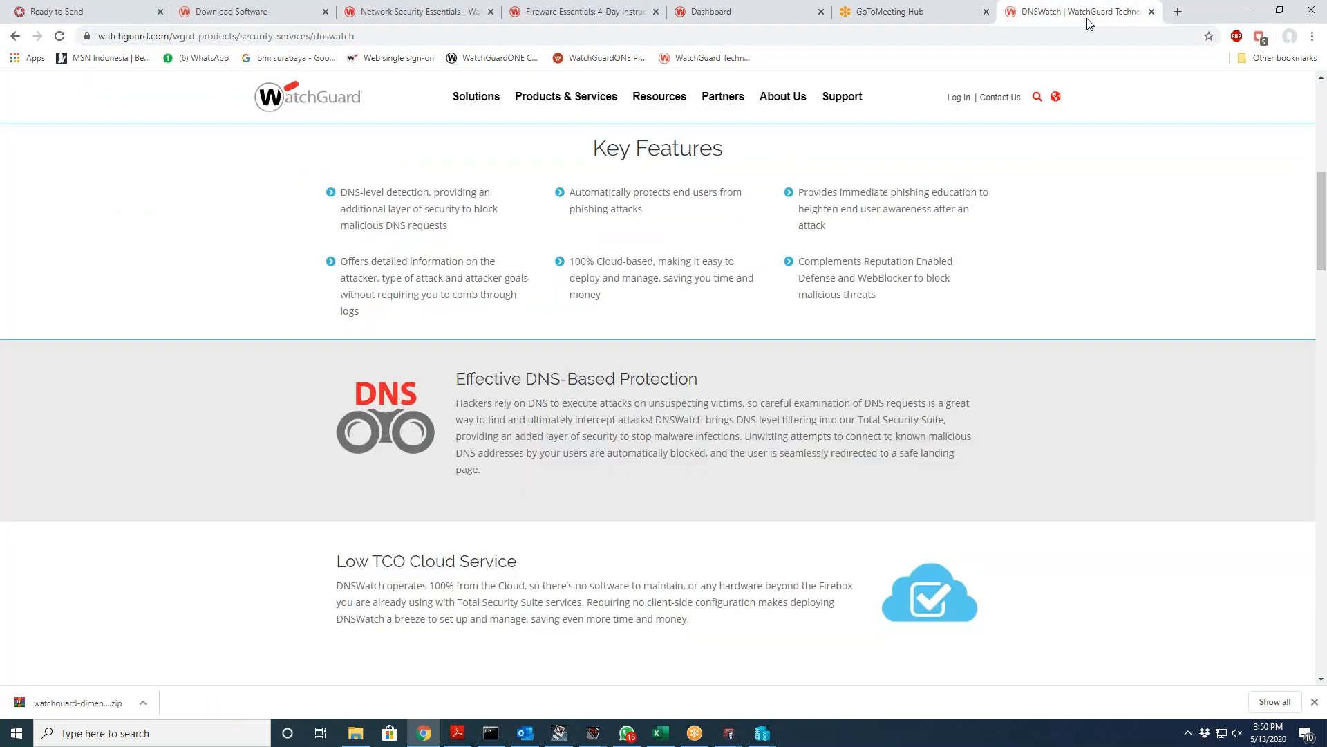
left_click(1177, 13)
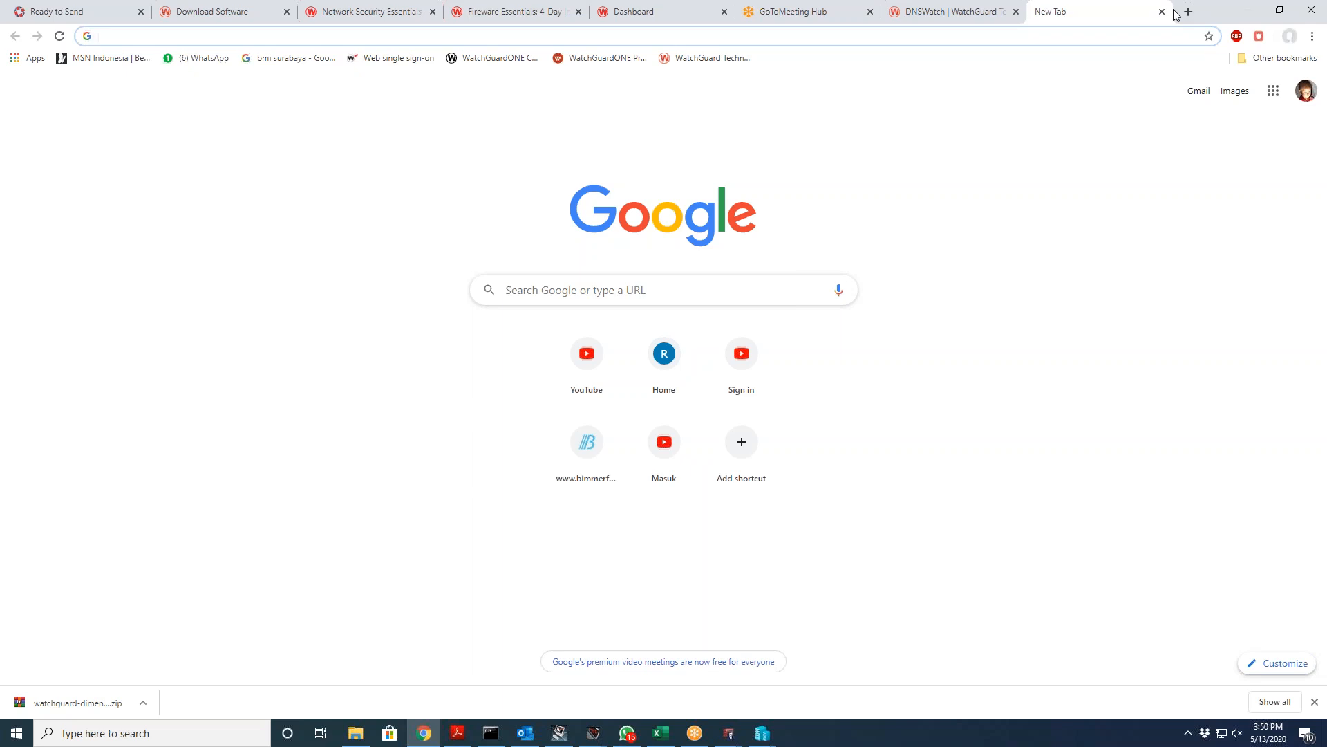
type("md")
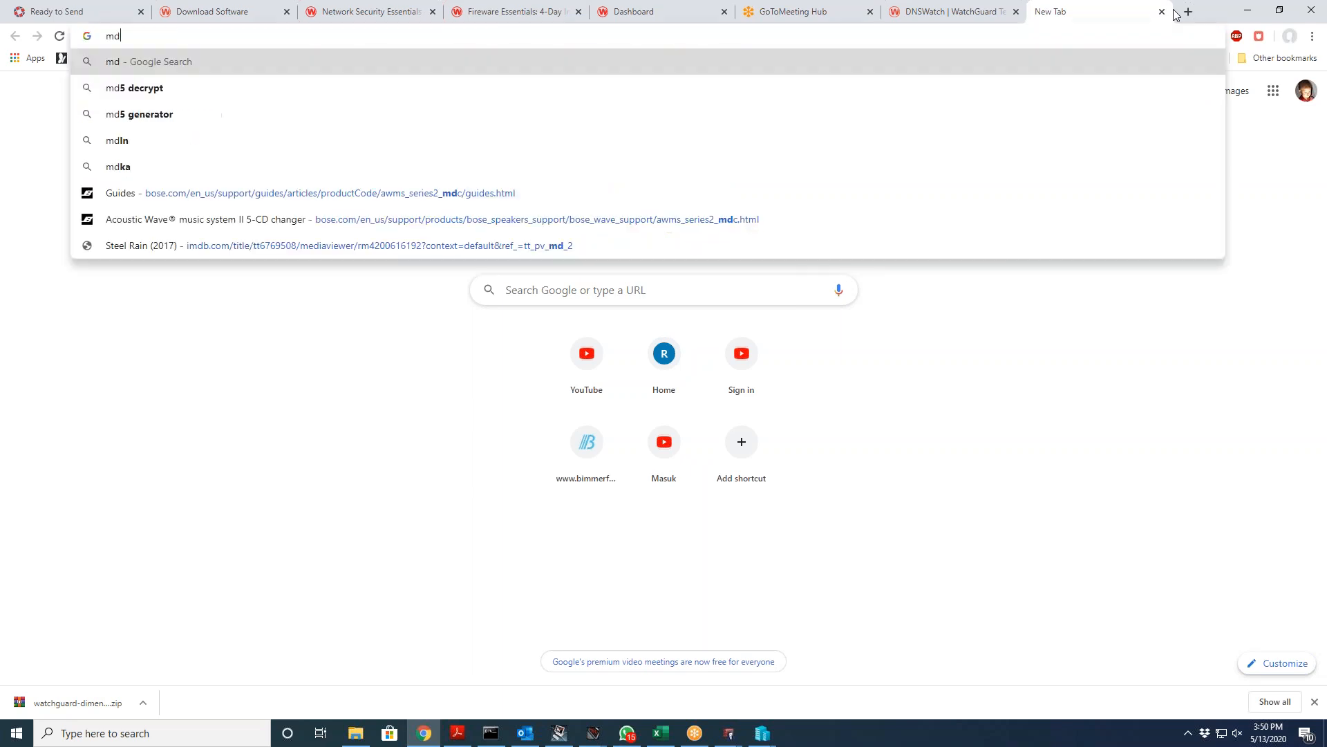
type("5 linux")
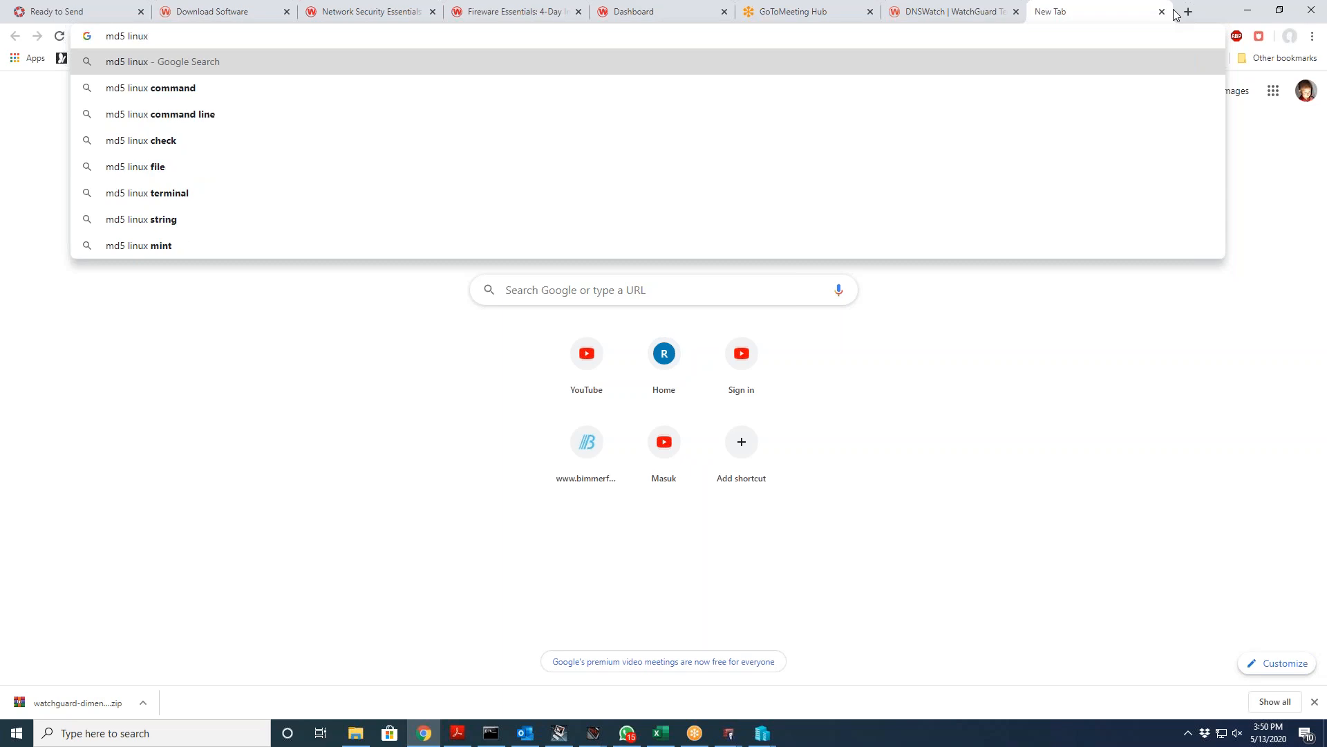
key("Return")
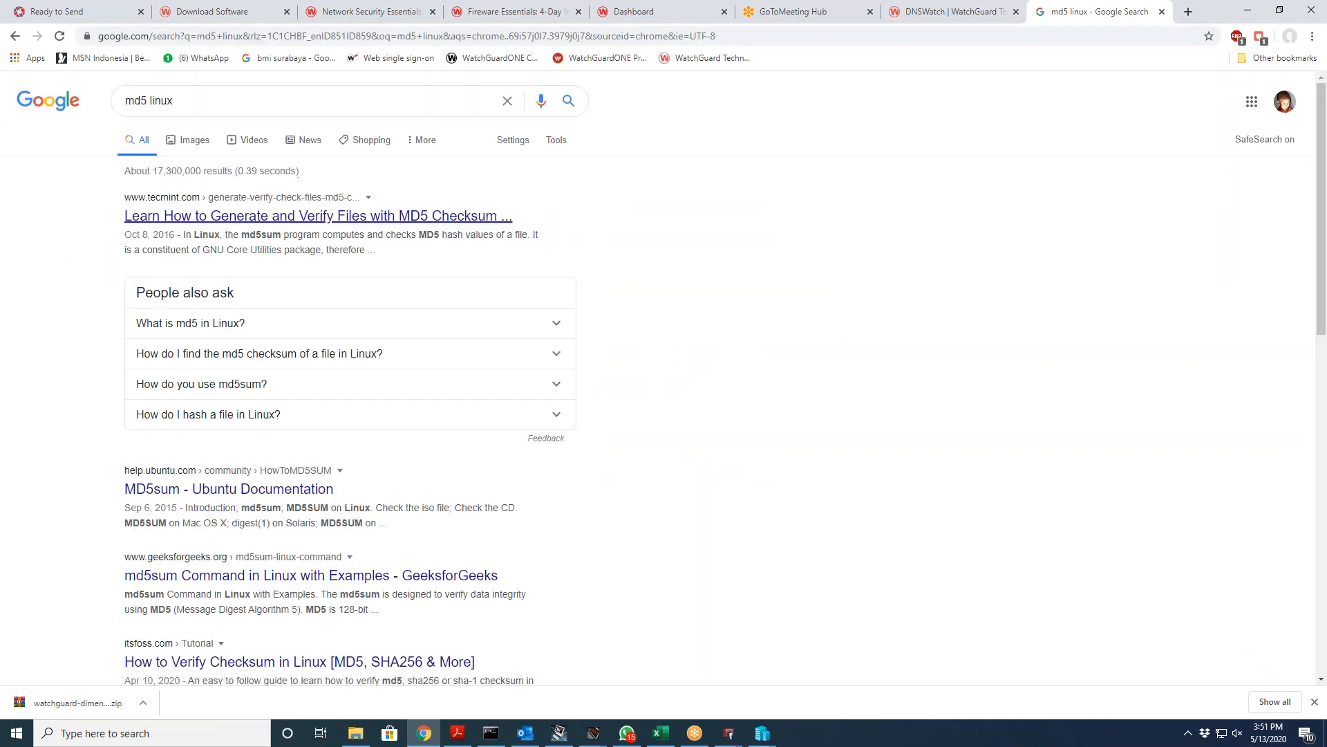
Step: Open the Ubuntu Documentation HowToMD5SUM result and scroll through the article
scroll(657, 404, "down", 3)
left_click(304, 282)
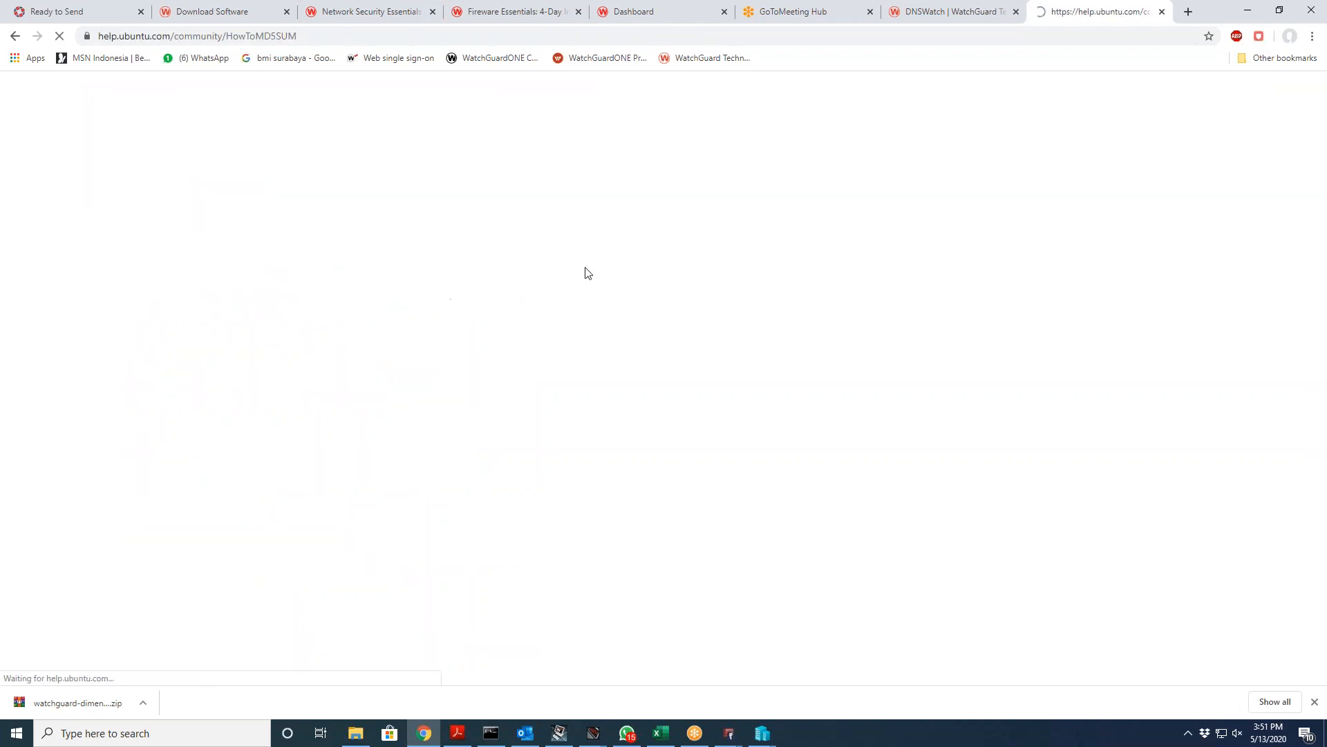
scroll(544, 344, "down", 5)
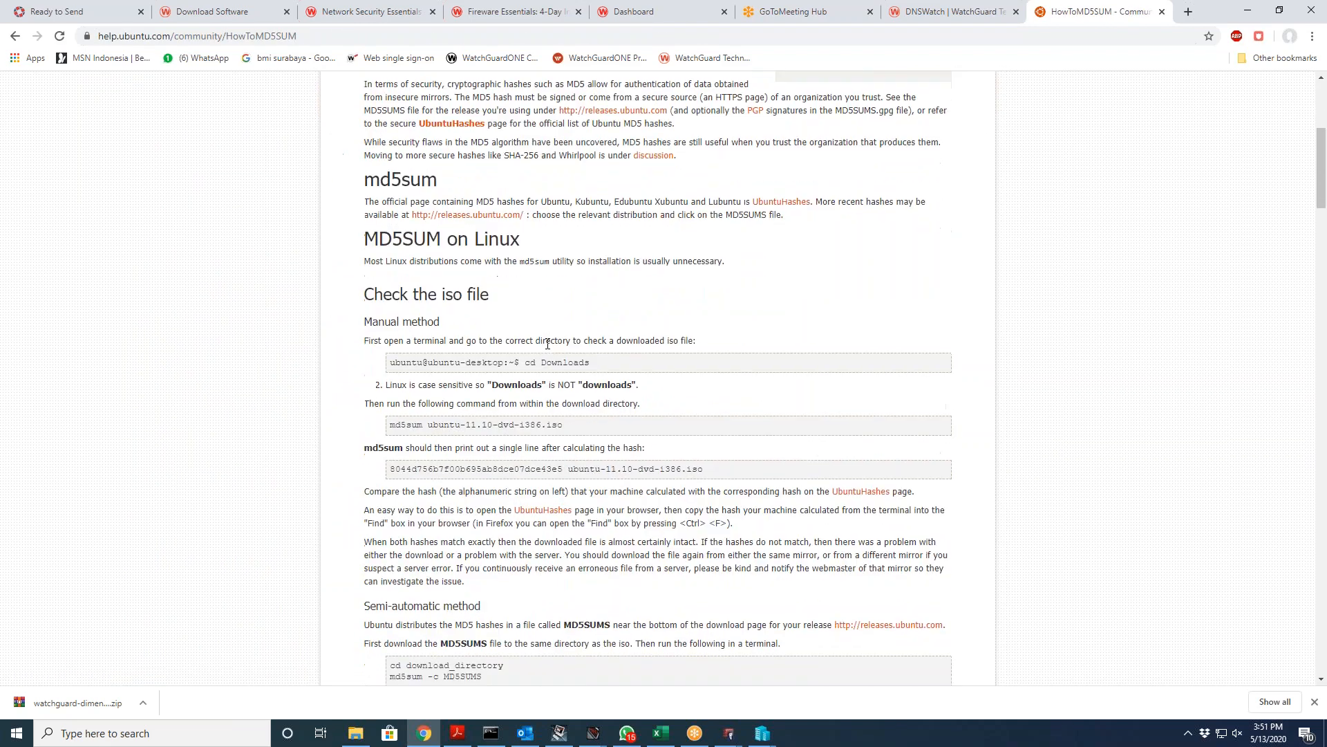
scroll(533, 387, "down", 10)
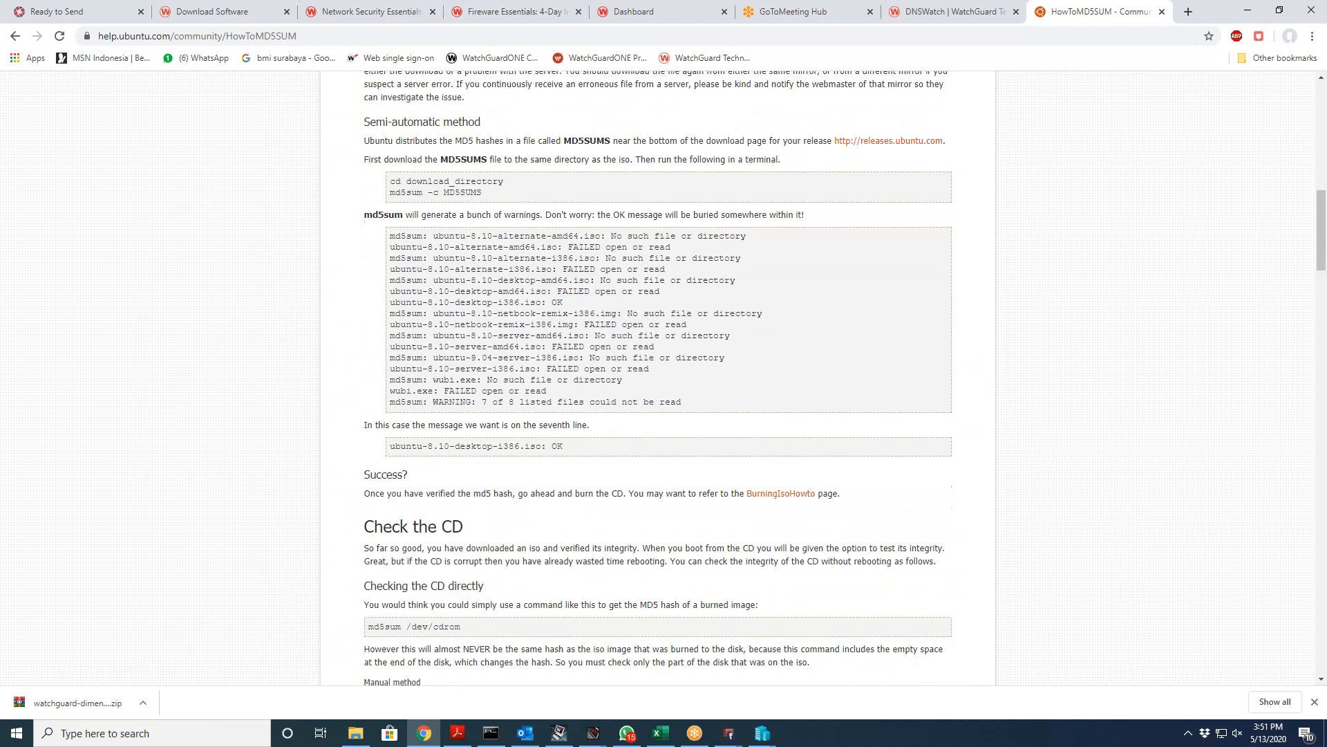
scroll(597, 488, "down", 4)
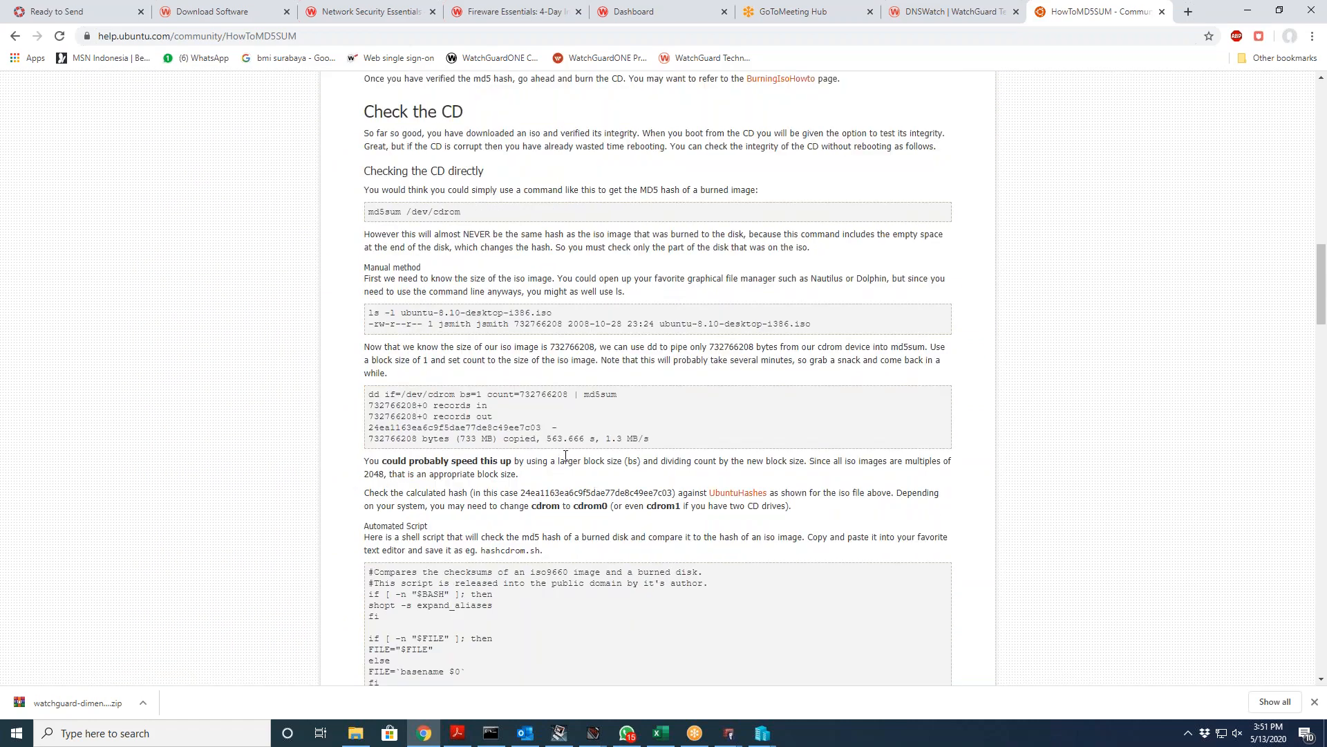
scroll(573, 458, "down", 2)
scroll(575, 454, "up", 5)
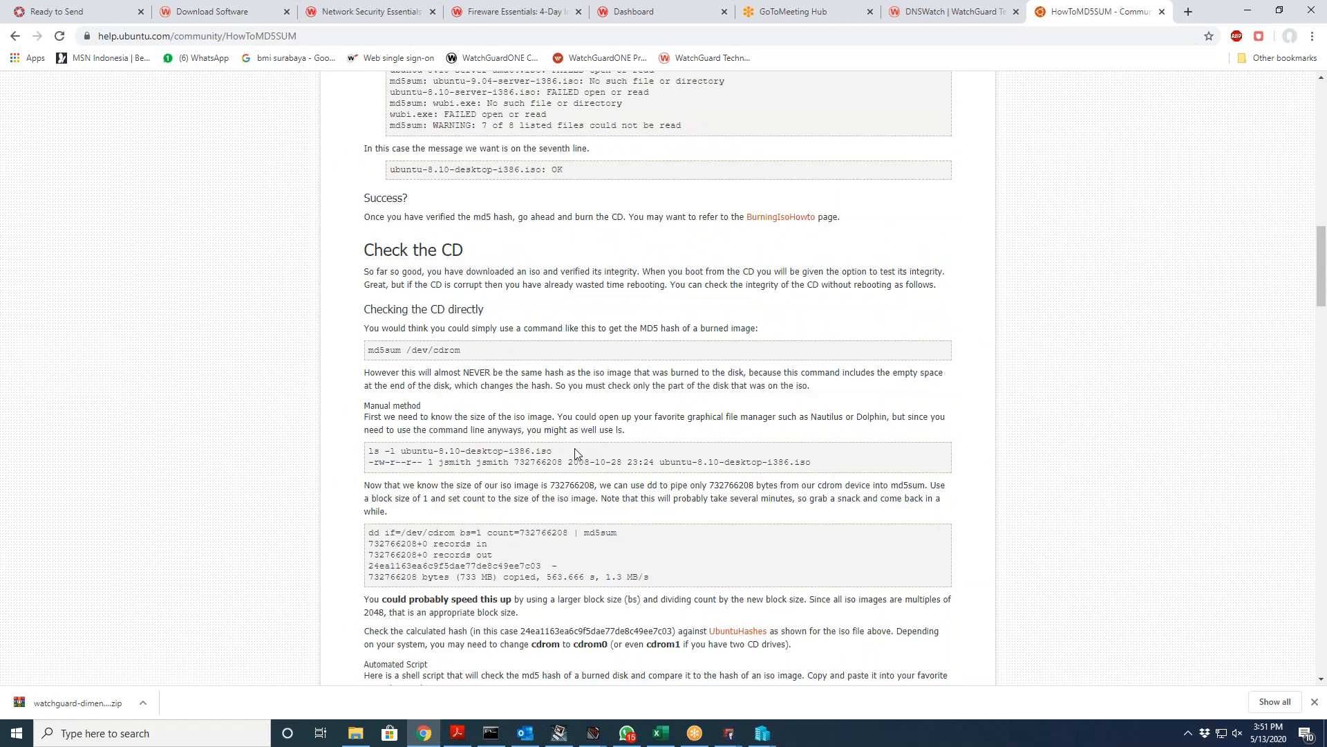
scroll(576, 453, "up", 7)
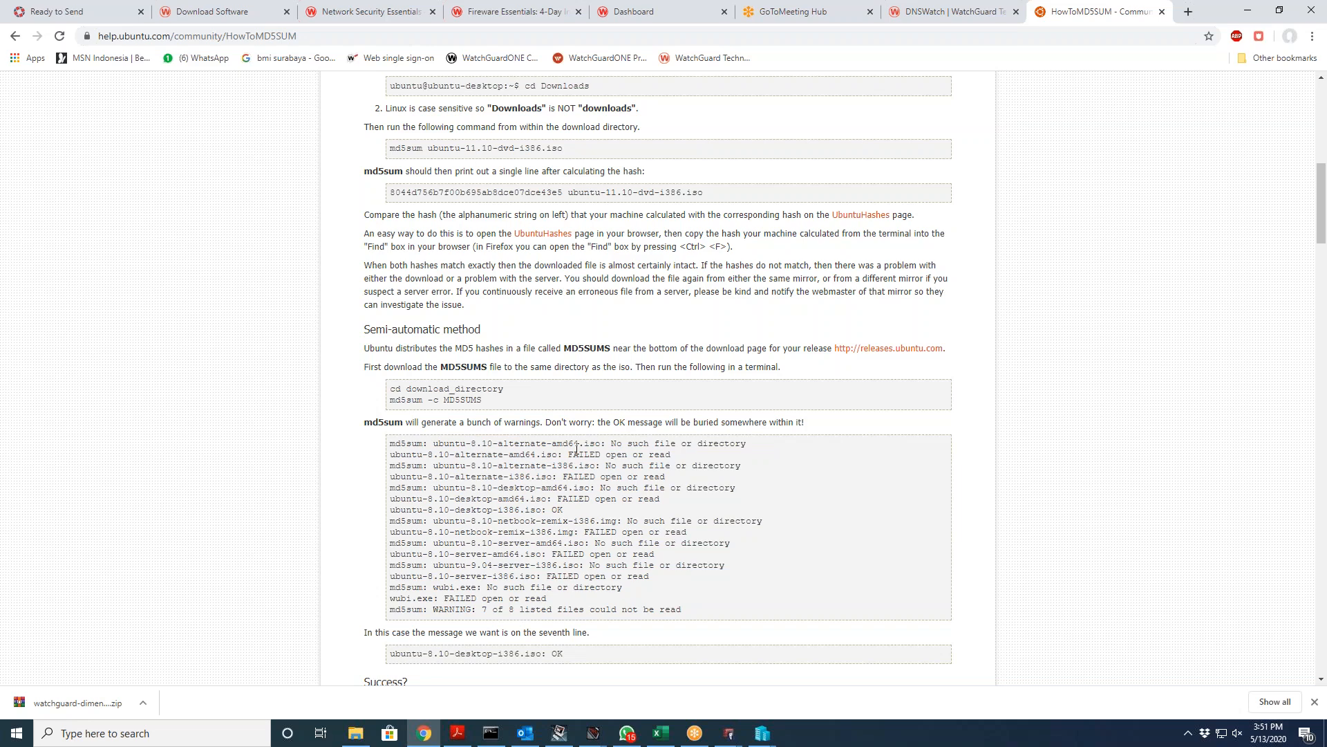
scroll(576, 449, "down", 8)
scroll(656, 377, "down", 10)
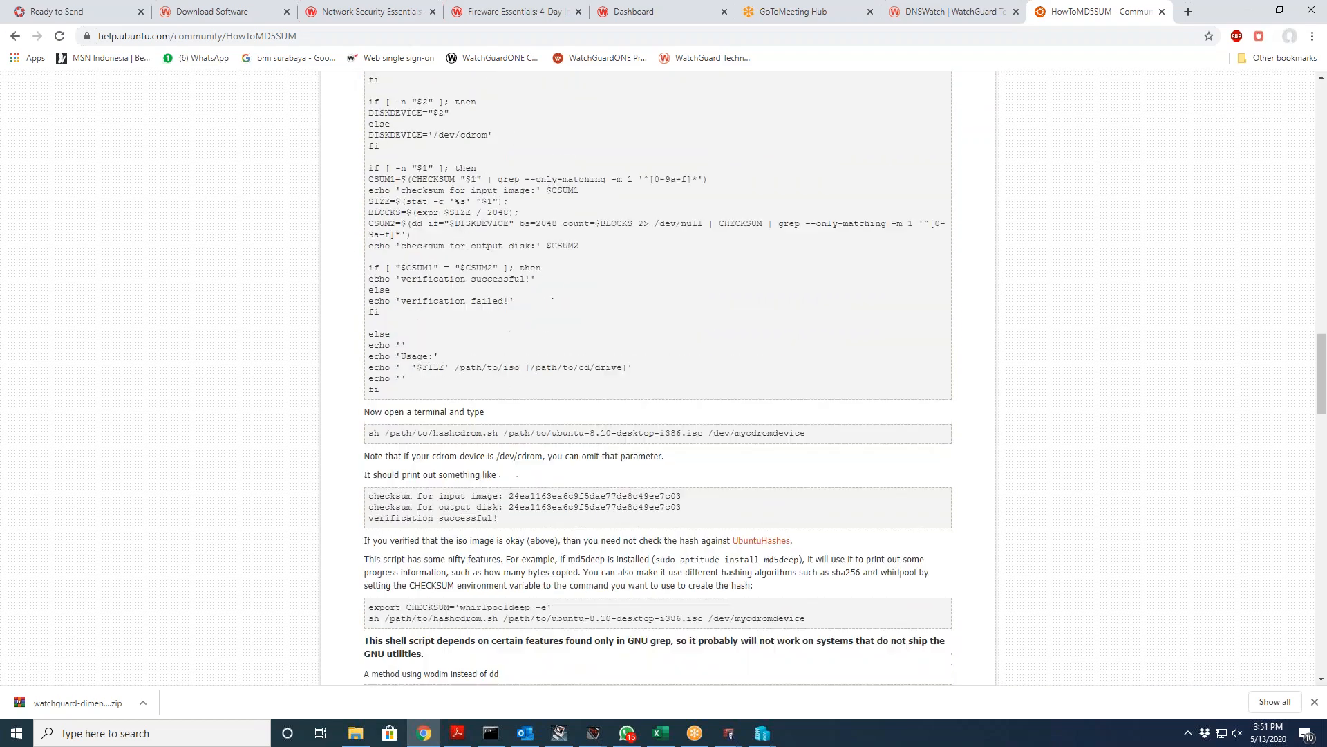
scroll(657, 377, "down", 6)
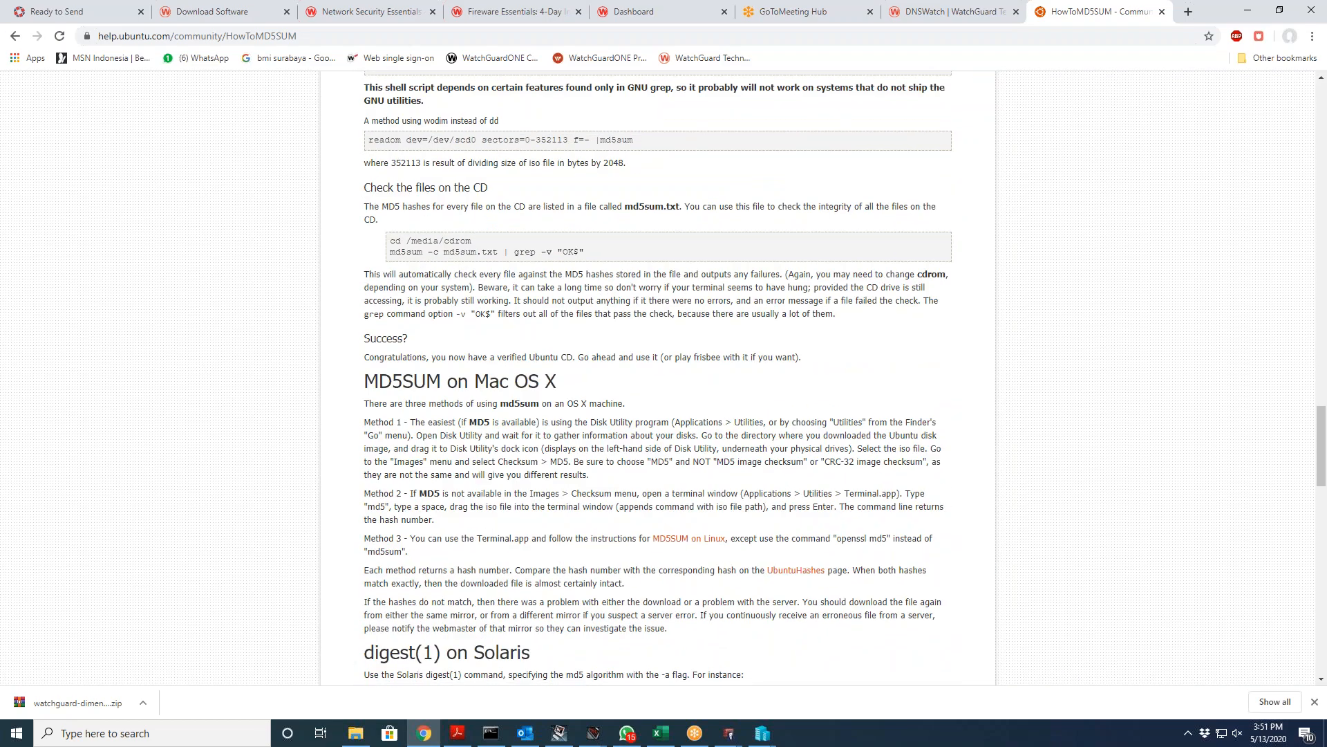
scroll(656, 377, "up", 20)
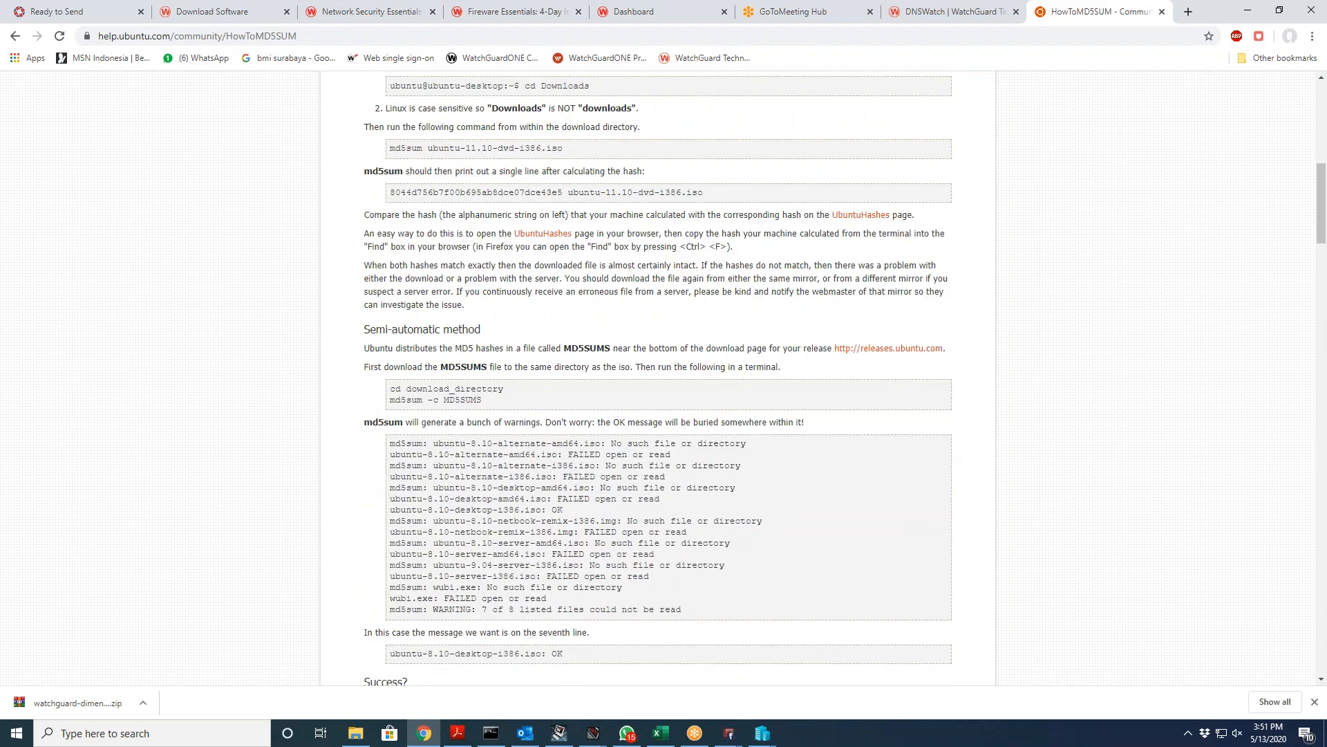
scroll(657, 377, "up", 9)
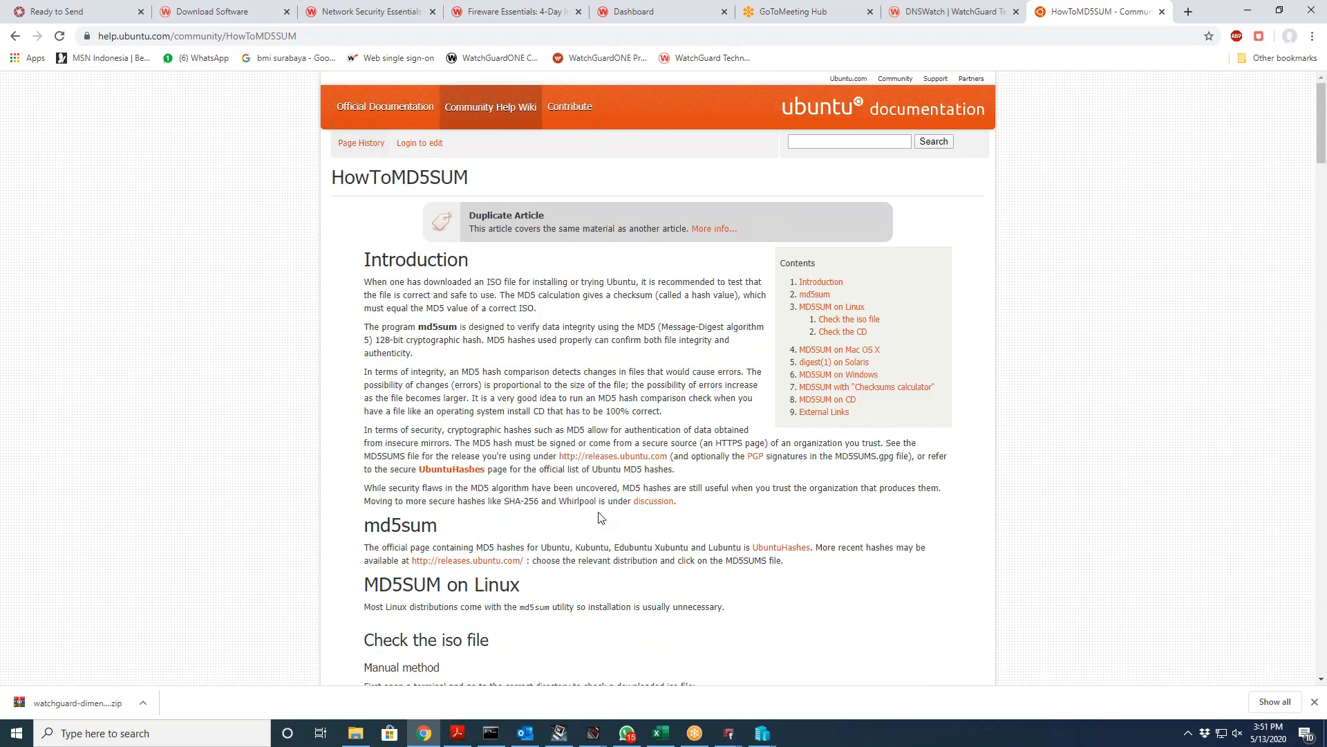
Step: Jump to the md5sum section, read the checking instructions, then return to the DNSWatch tab
left_click(814, 295)
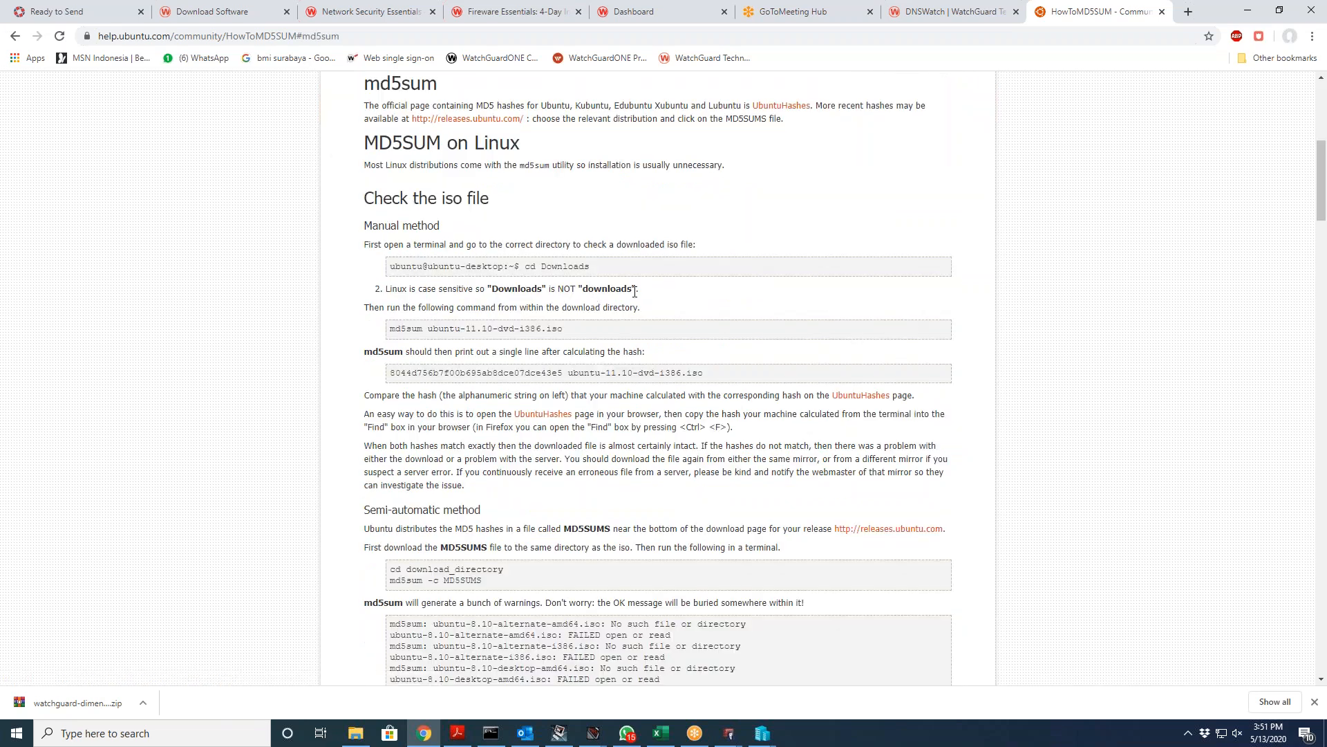
scroll(649, 311, "down", 4)
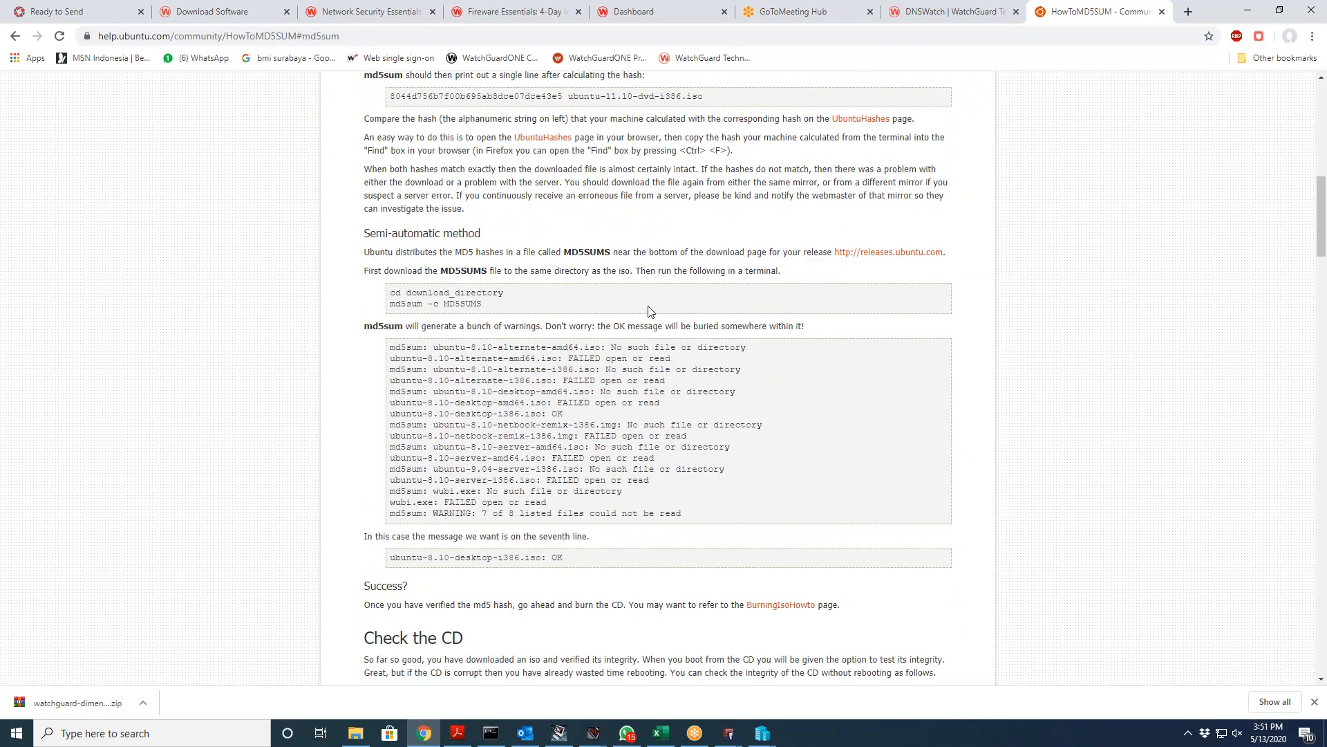
scroll(649, 311, "down", 10)
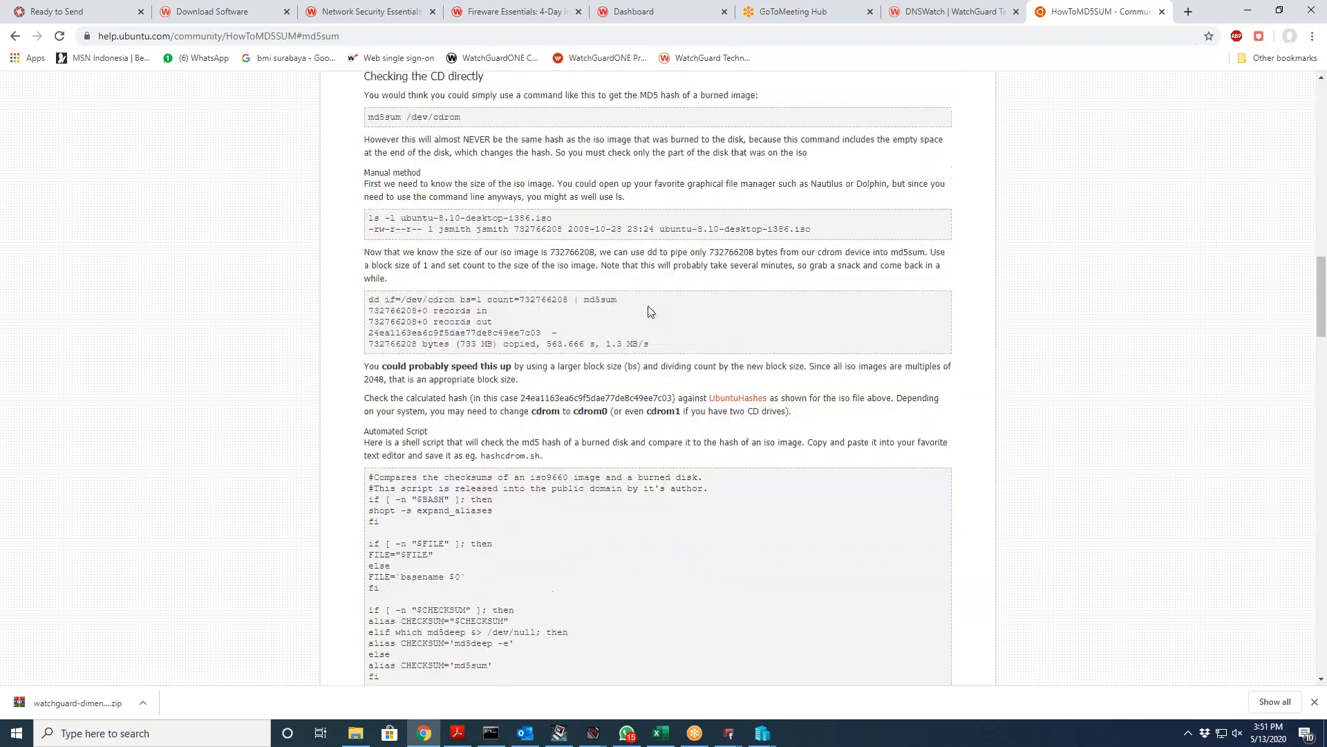
scroll(650, 311, "down", 5)
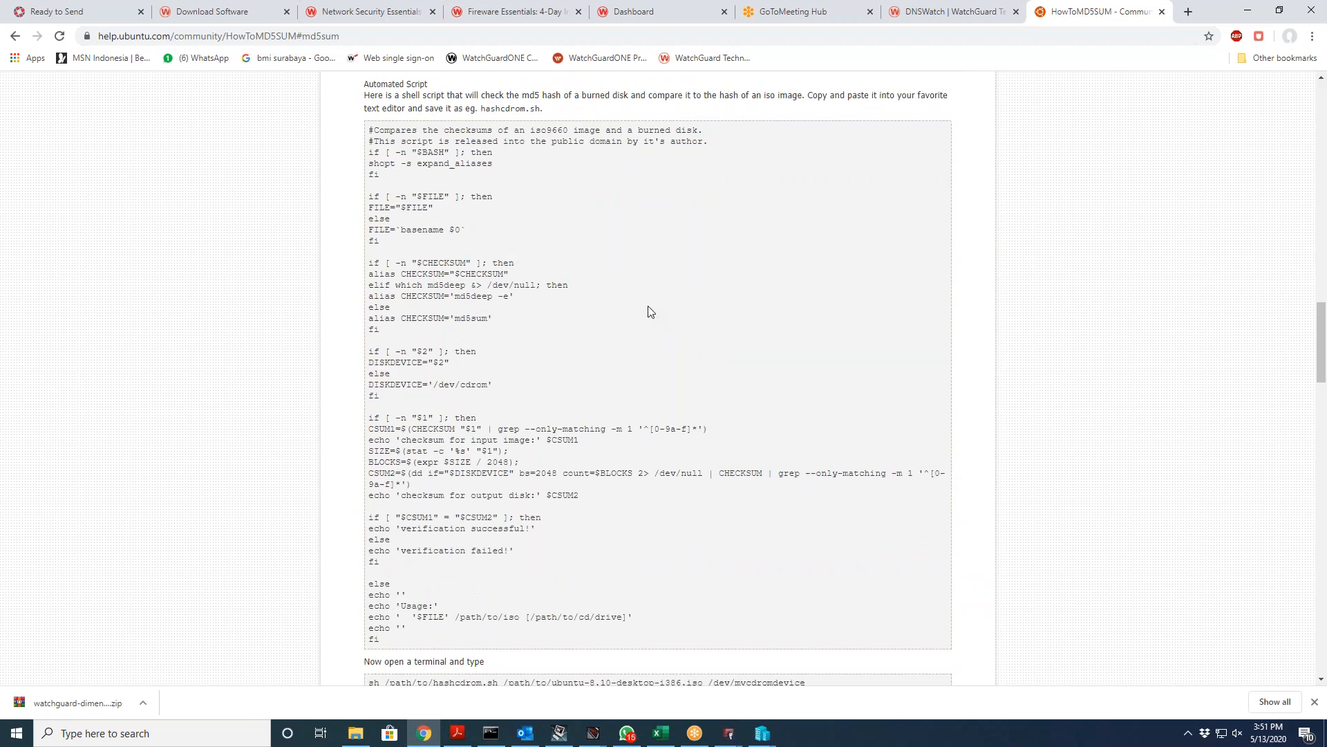
left_click(964, 12)
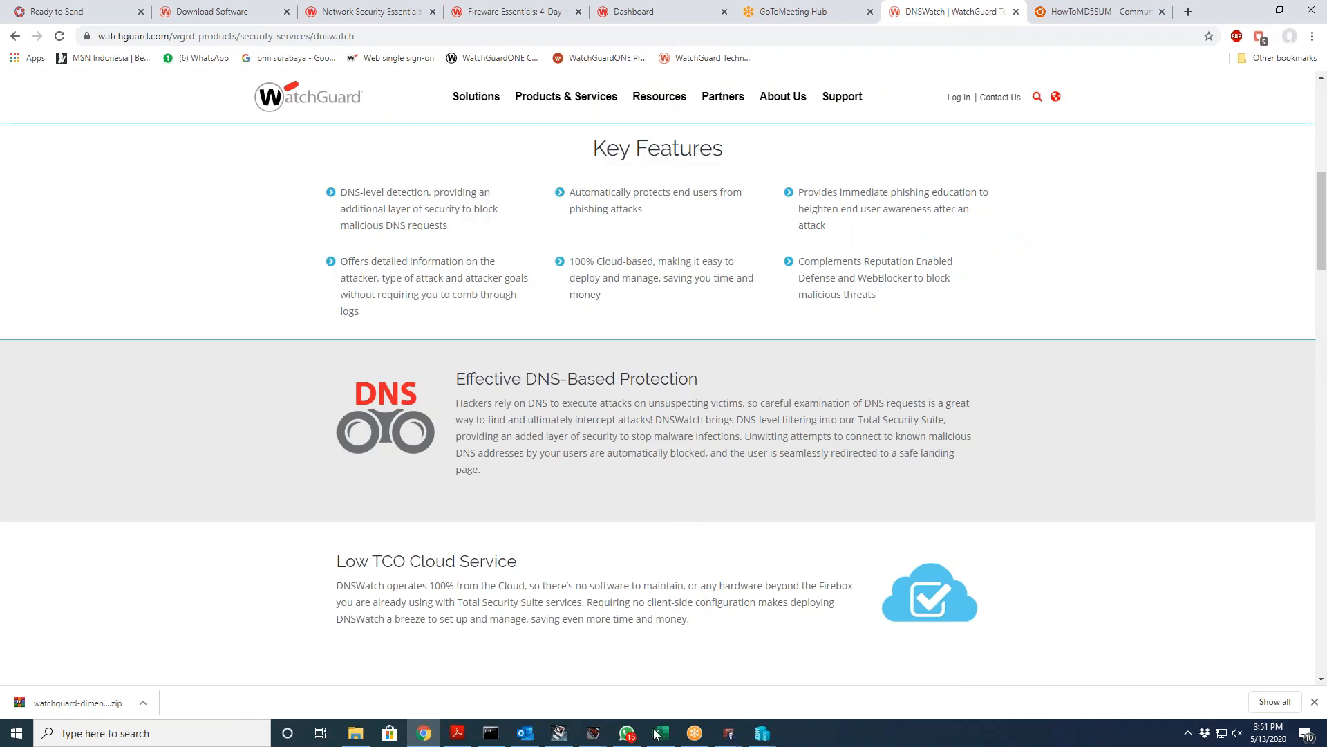
Step: Back in Policy Manager, cancel File Exceptions and IntelligentAV without adding a hash, then open Subscription Services
mouse_move(729, 733)
left_click(786, 662)
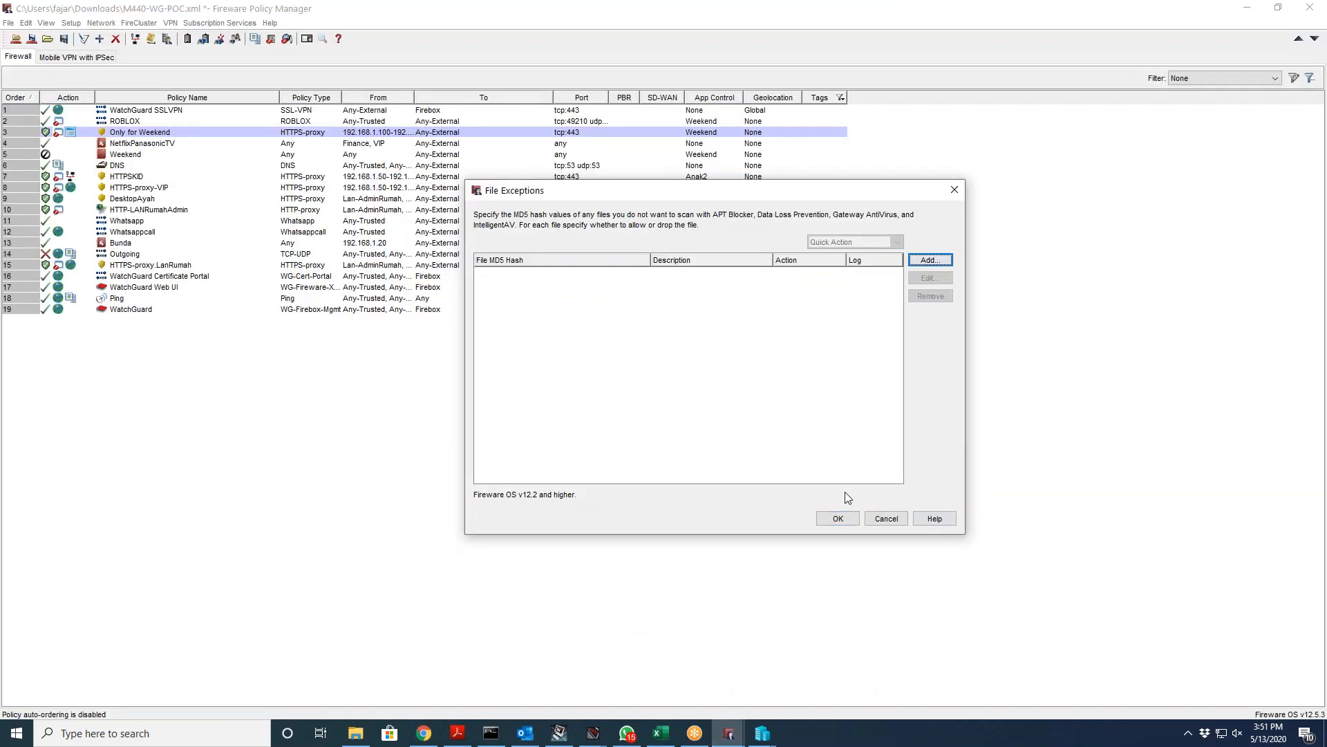
left_click(879, 519)
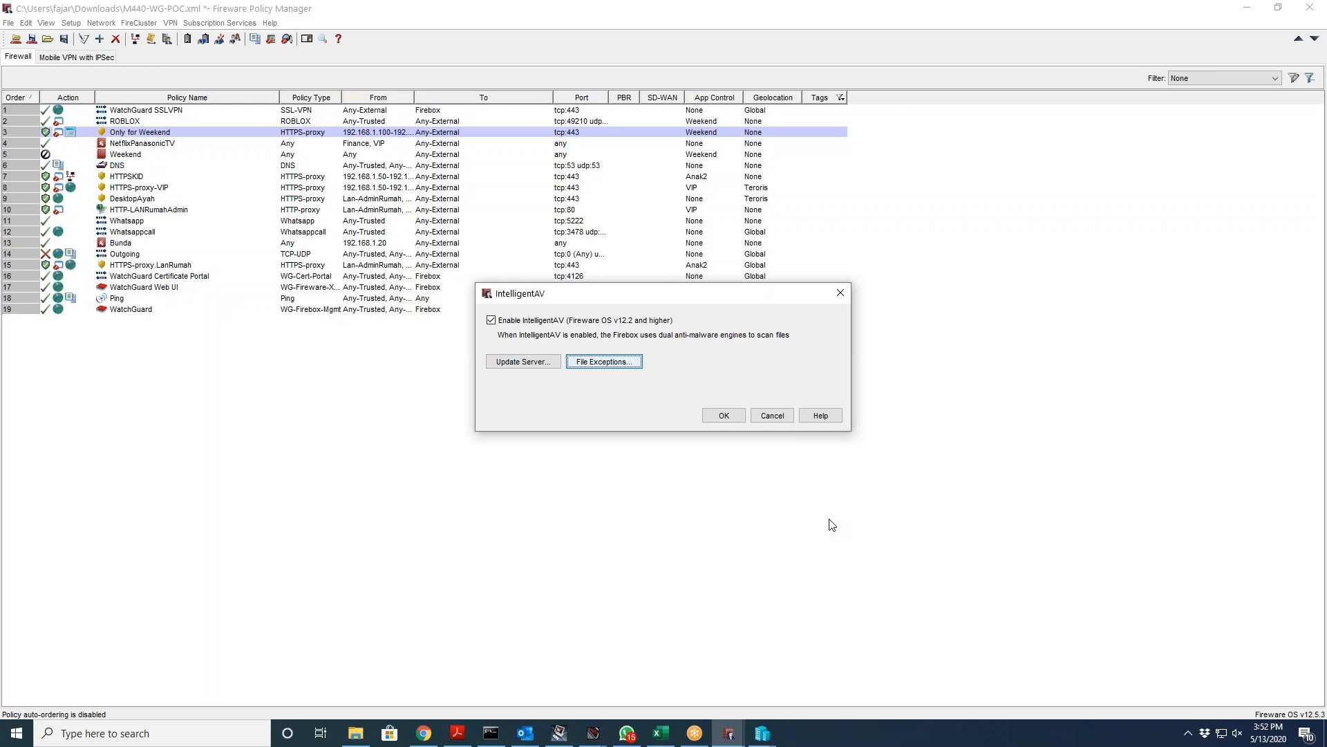
left_click(770, 415)
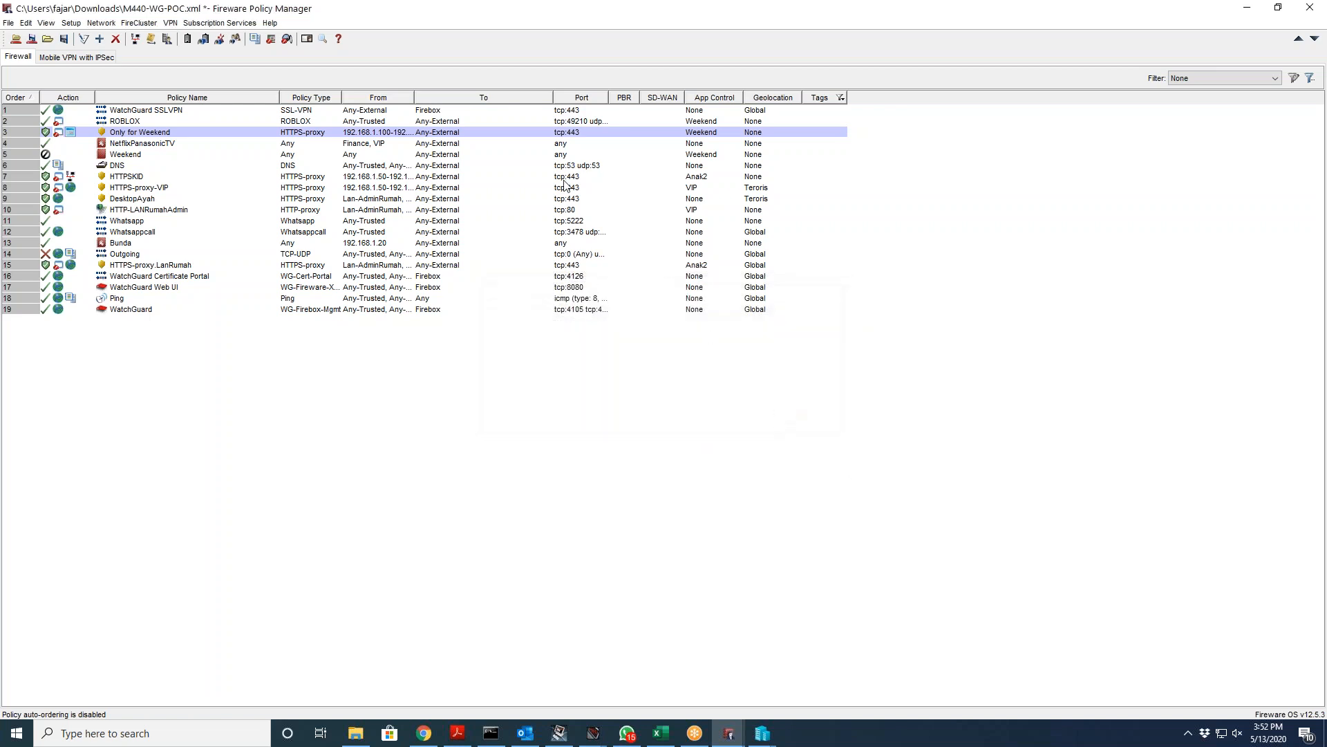
left_click(220, 22)
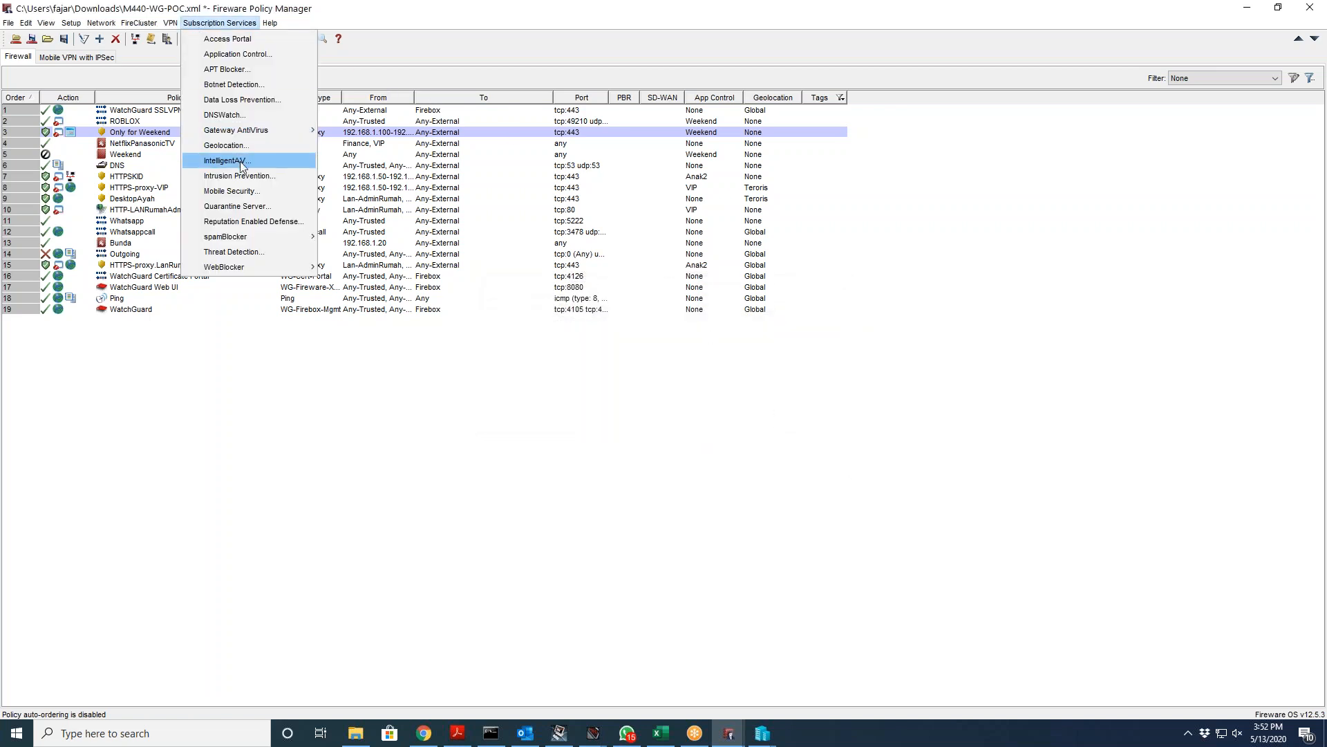
Step: Review Intrusion Prevention's Policies tab and threat-level actions, then open and cancel signature Exceptions
left_click(257, 175)
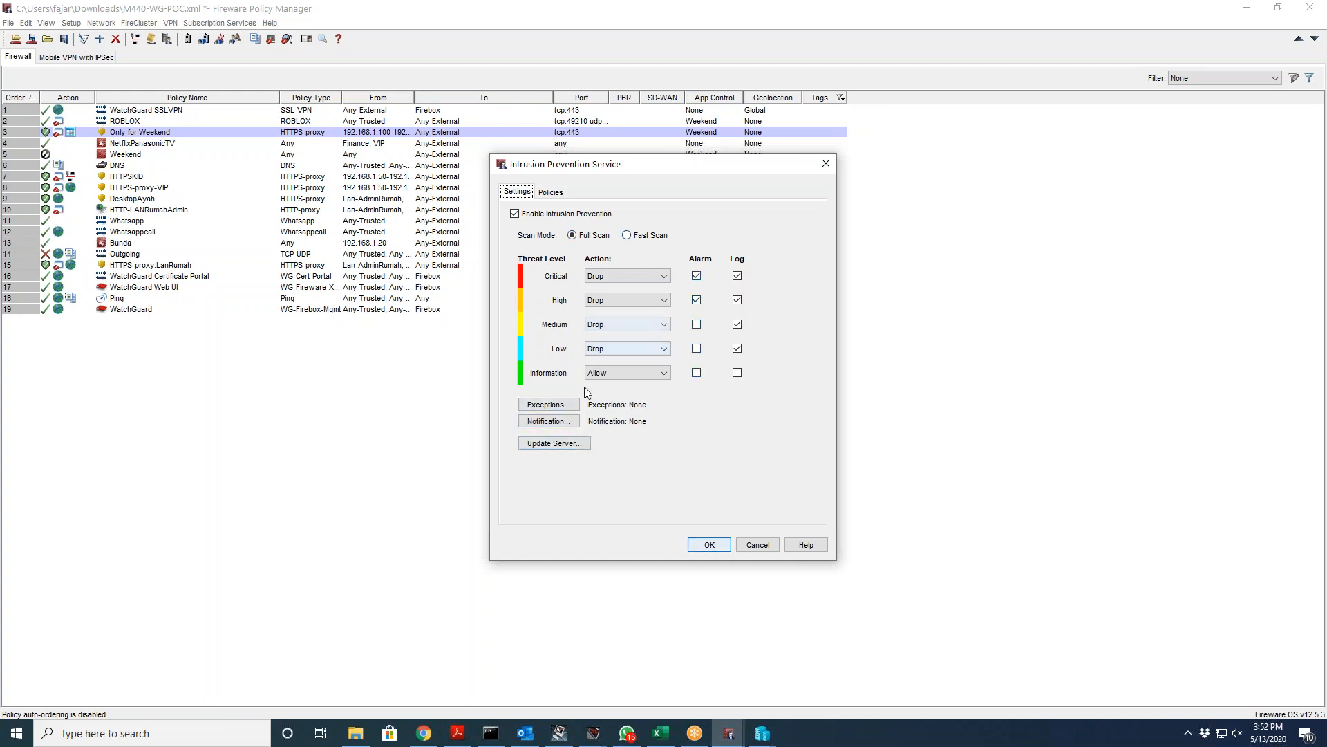
left_click(552, 193)
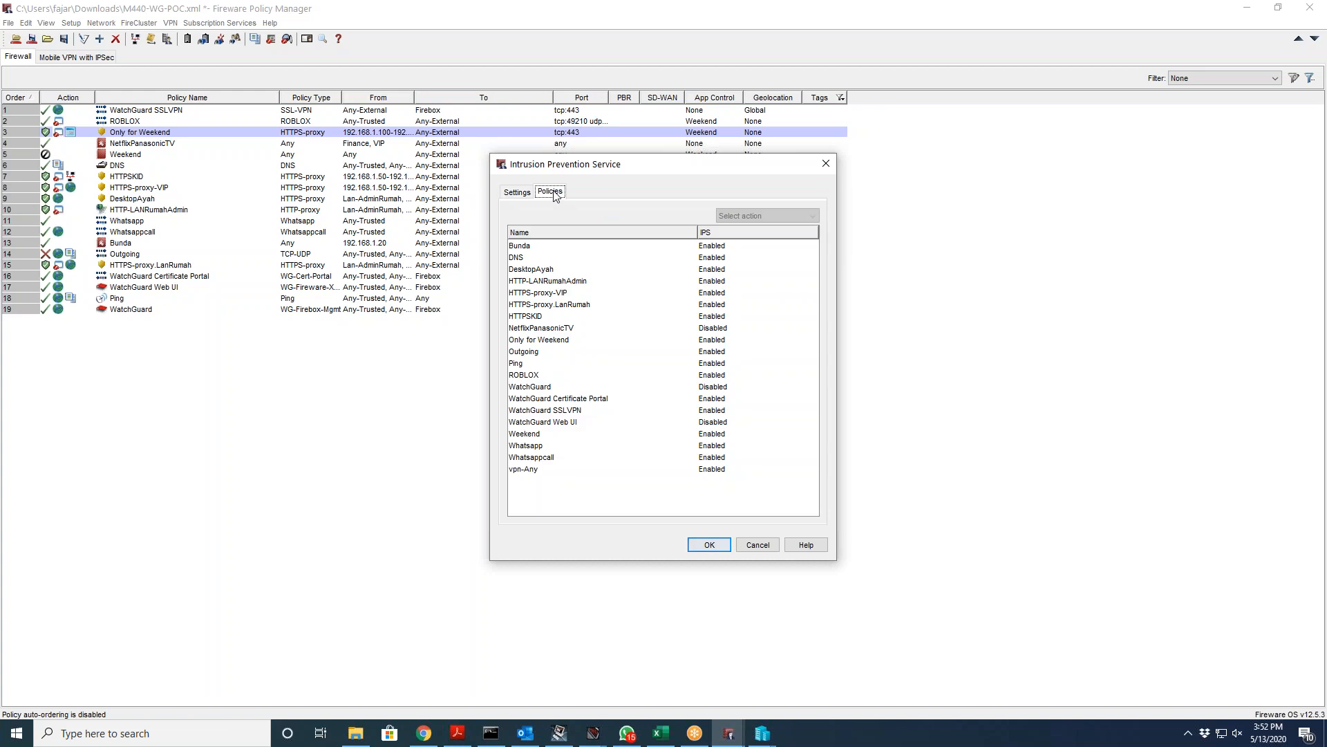
left_click(517, 193)
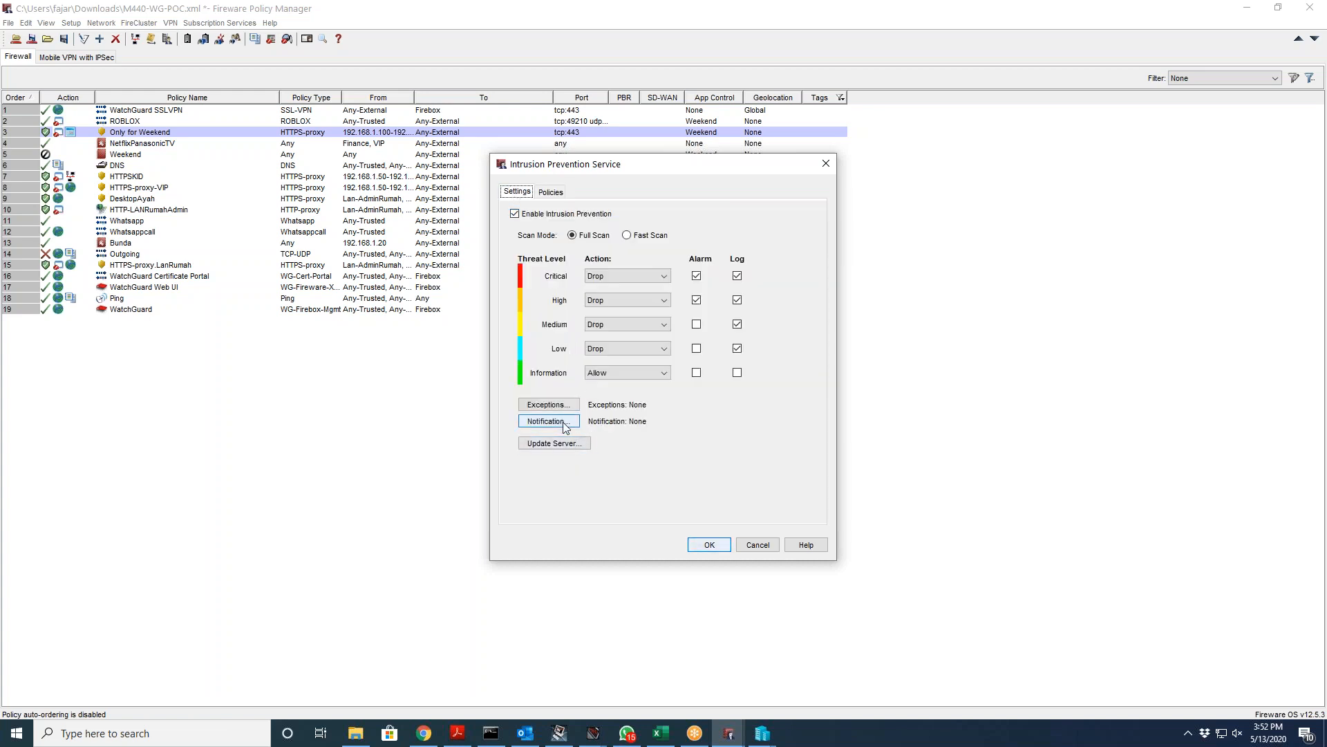
left_click(547, 405)
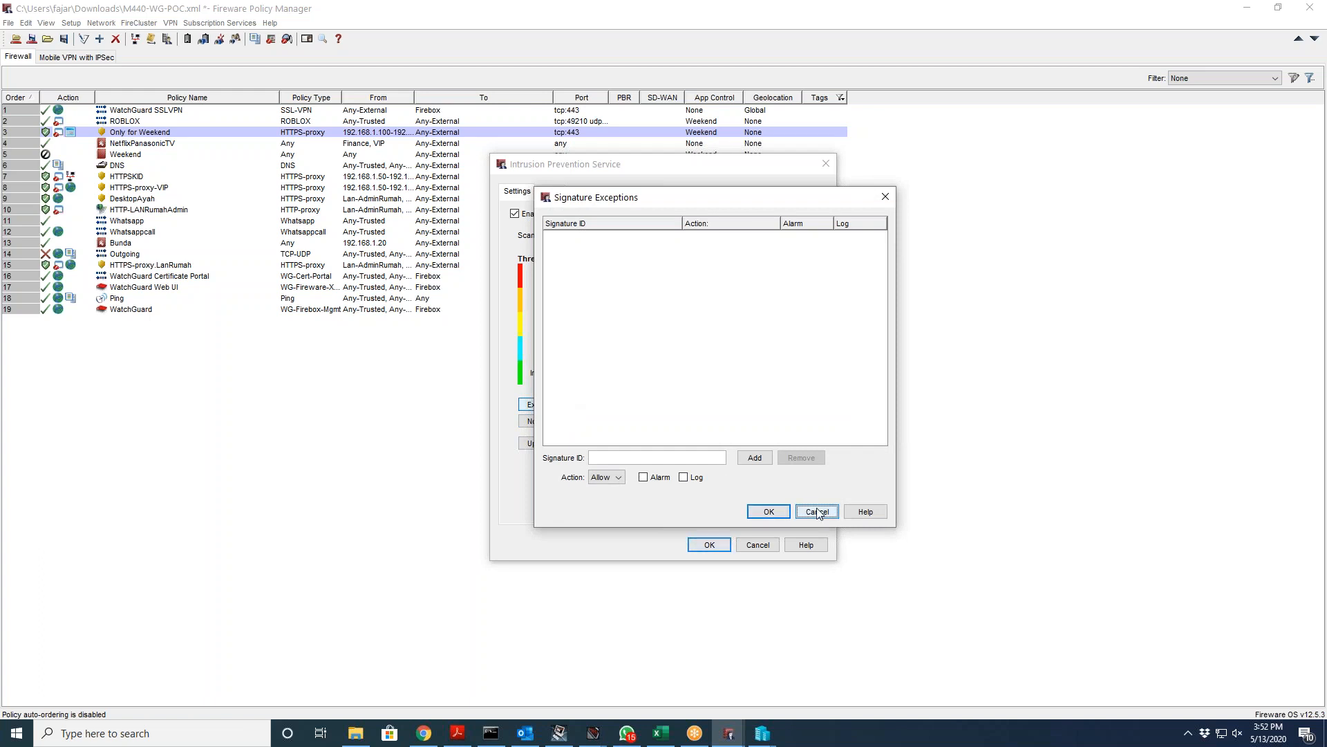
left_click(817, 512)
Step: Bring Firebox System Manager forward and review its Subscription Services status
mouse_move(591, 737)
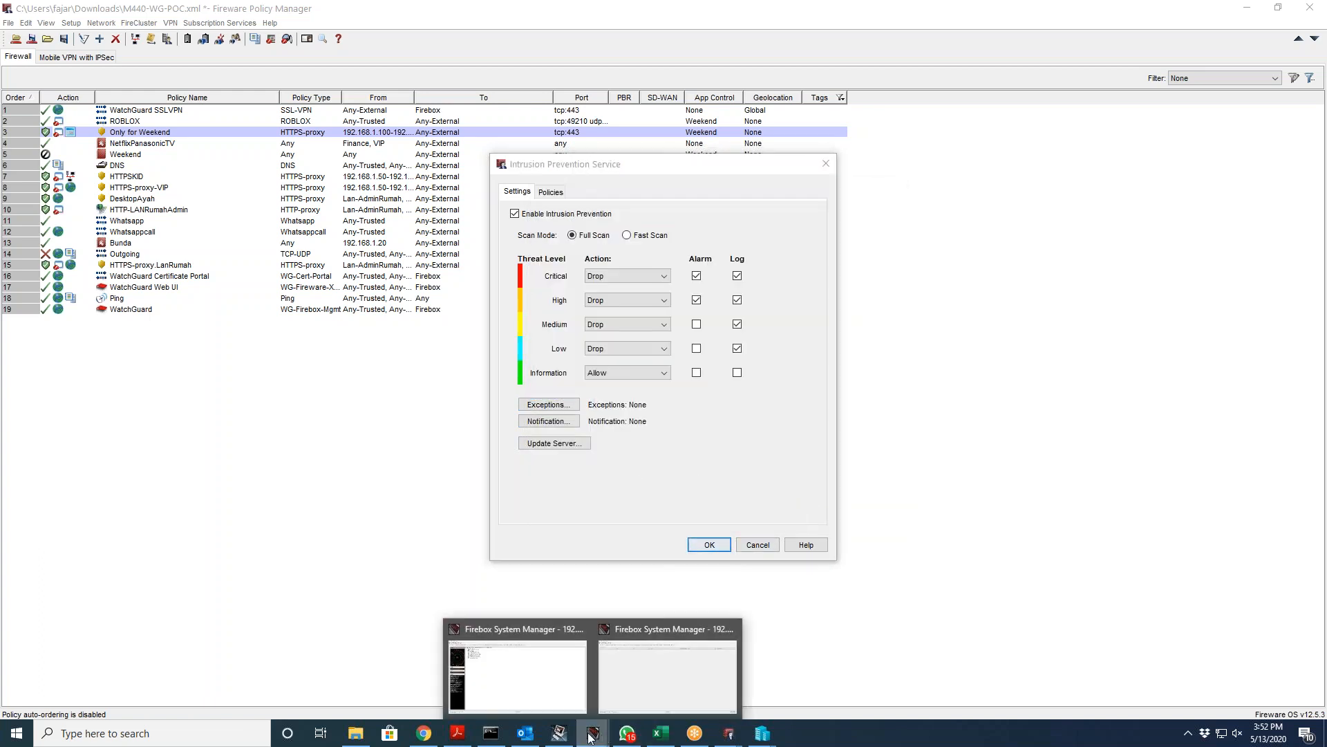
left_click(608, 698)
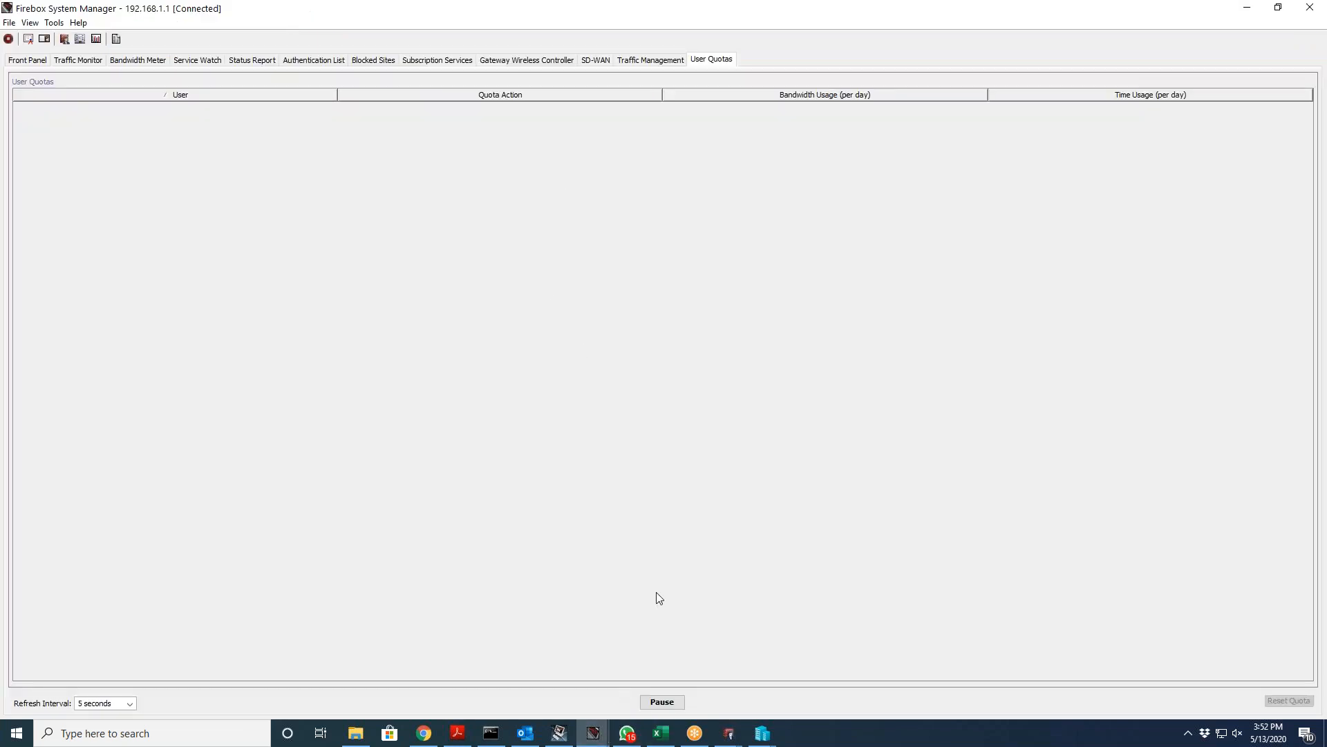
left_click(450, 61)
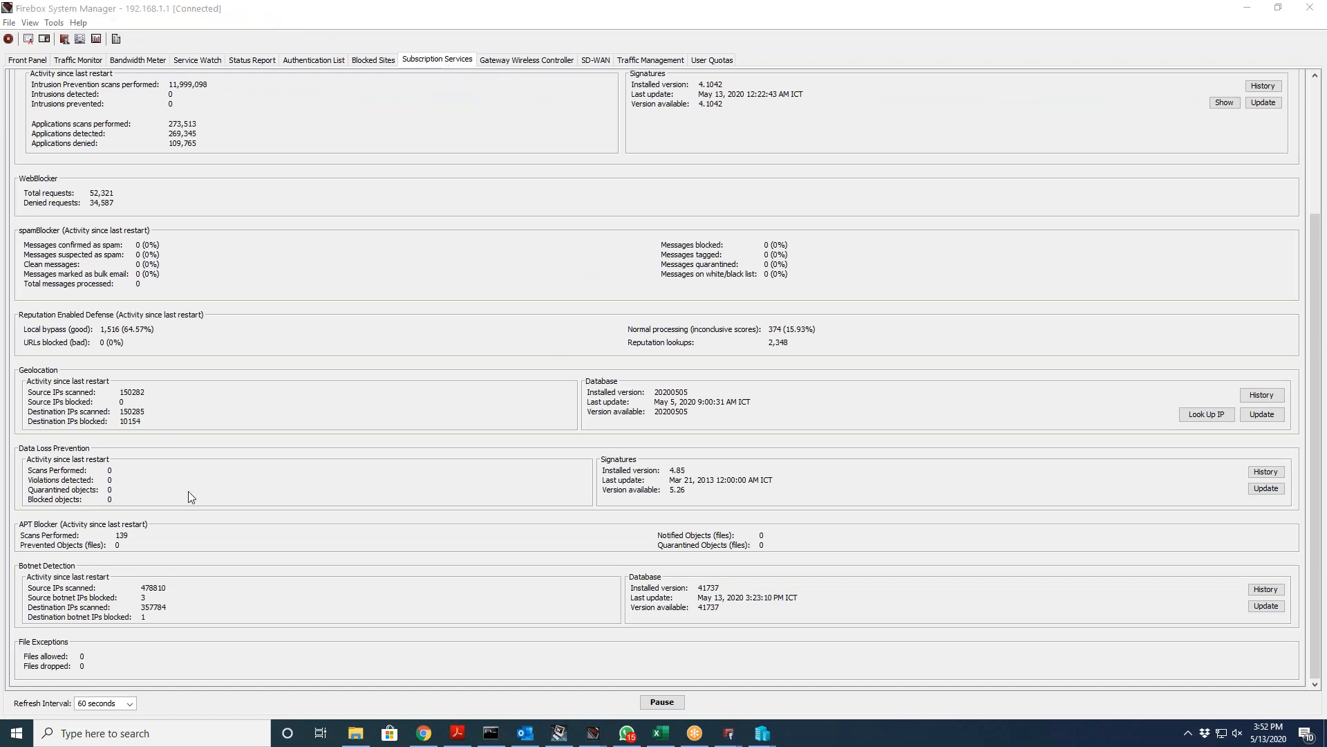
scroll(329, 403, "up", 3)
scroll(408, 376, "up", 3)
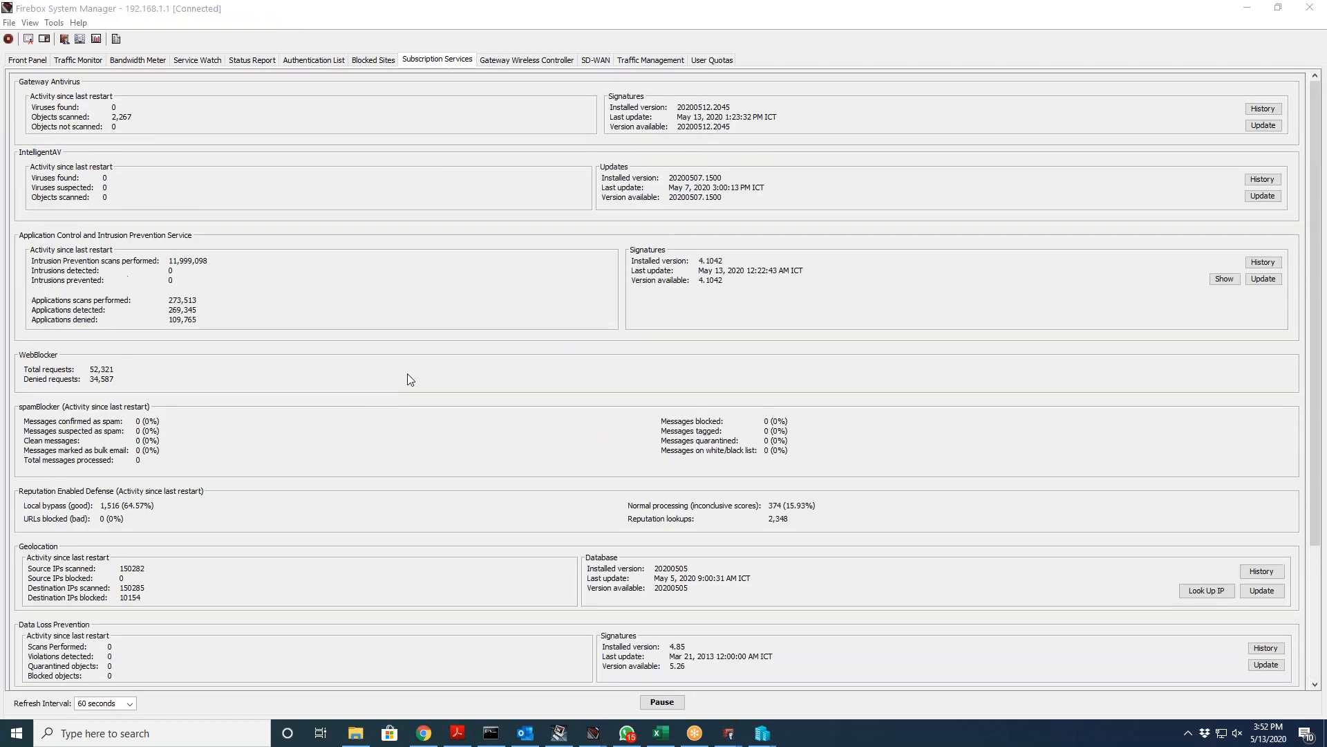
scroll(429, 349, "down", 3)
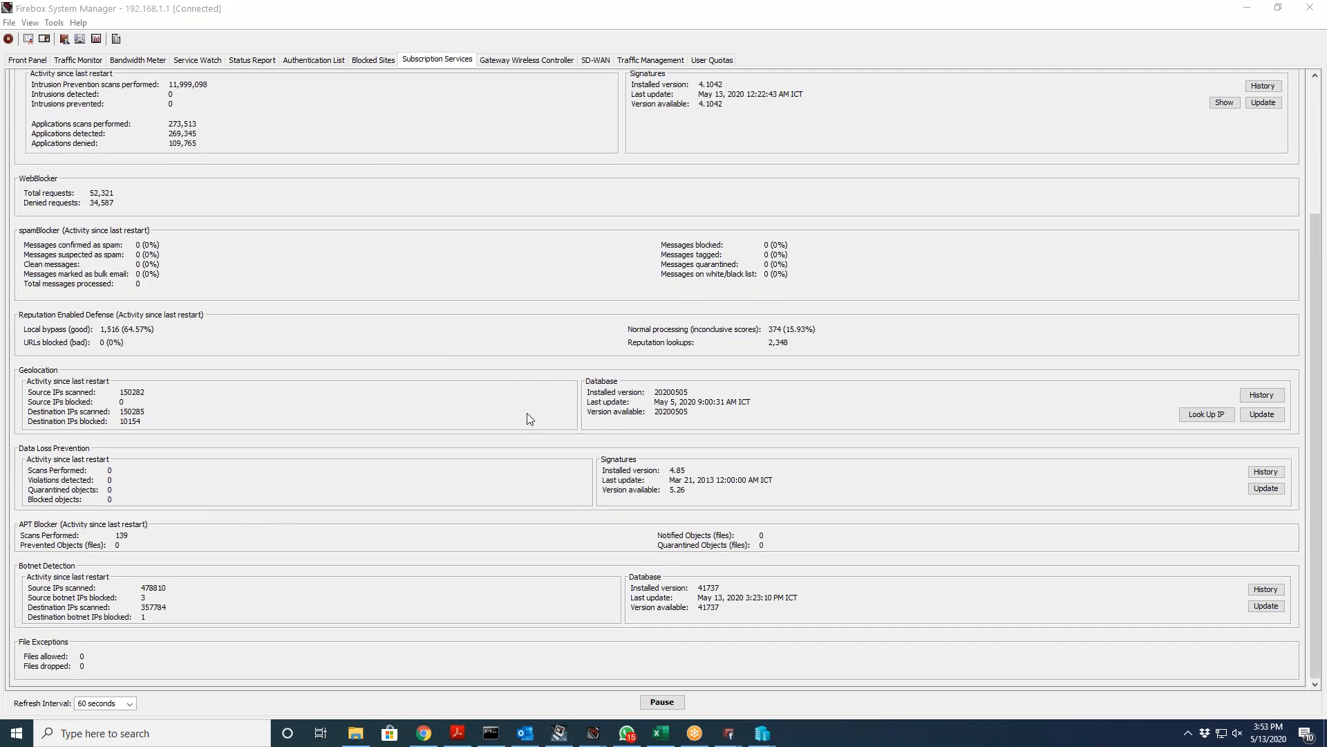
scroll(546, 403, "up", 3)
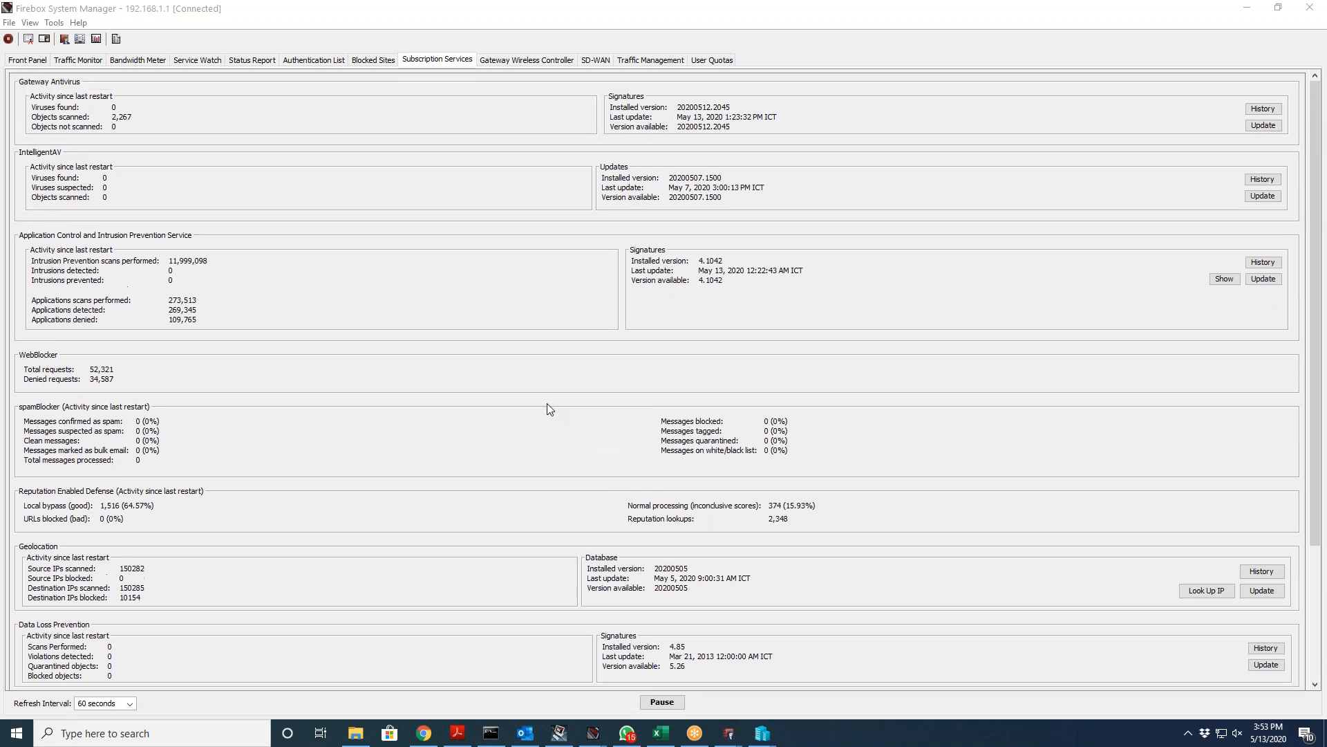
Step: Show the installed Intrusion Prevention Signatures and browse to entry 1136845 Web Attacks SQL Injection
left_click(1234, 282)
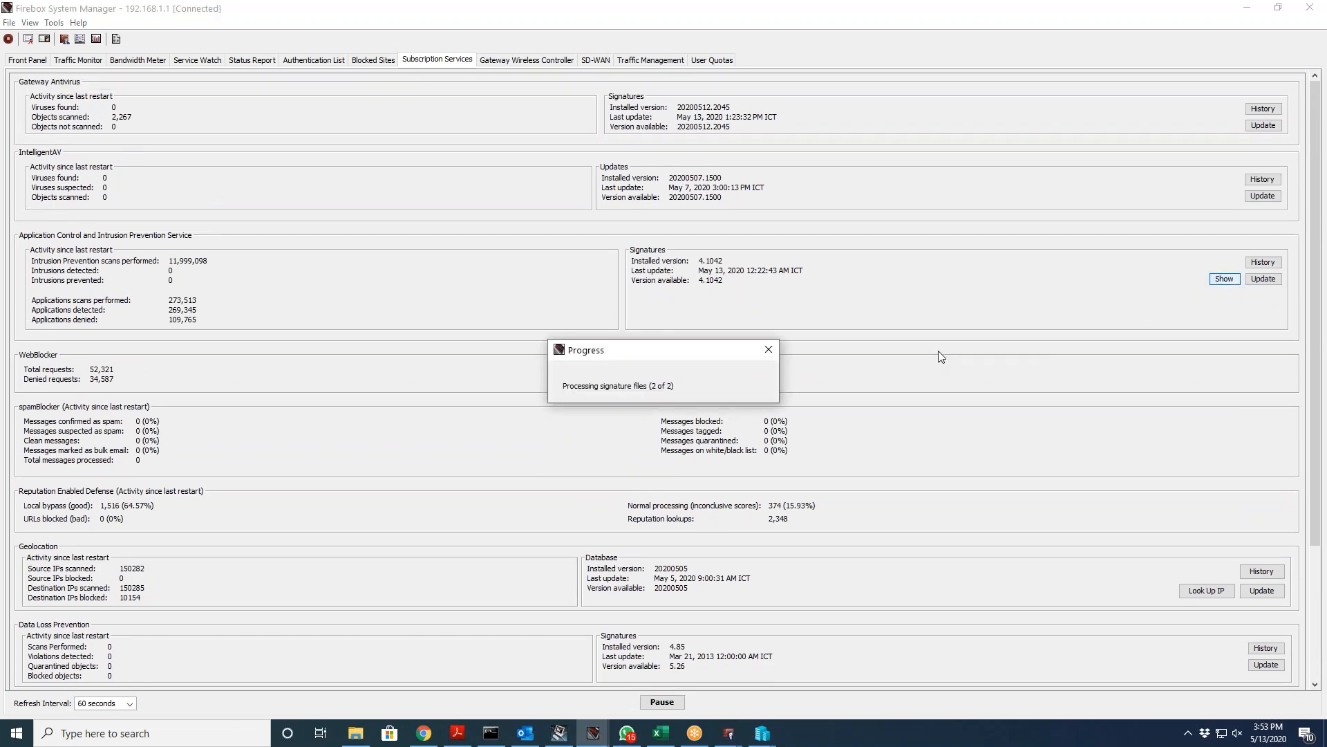
scroll(706, 406, "down", 10)
scroll(709, 401, "down", 8)
scroll(711, 403, "down", 5)
left_click_drag(865, 271, 856, 425)
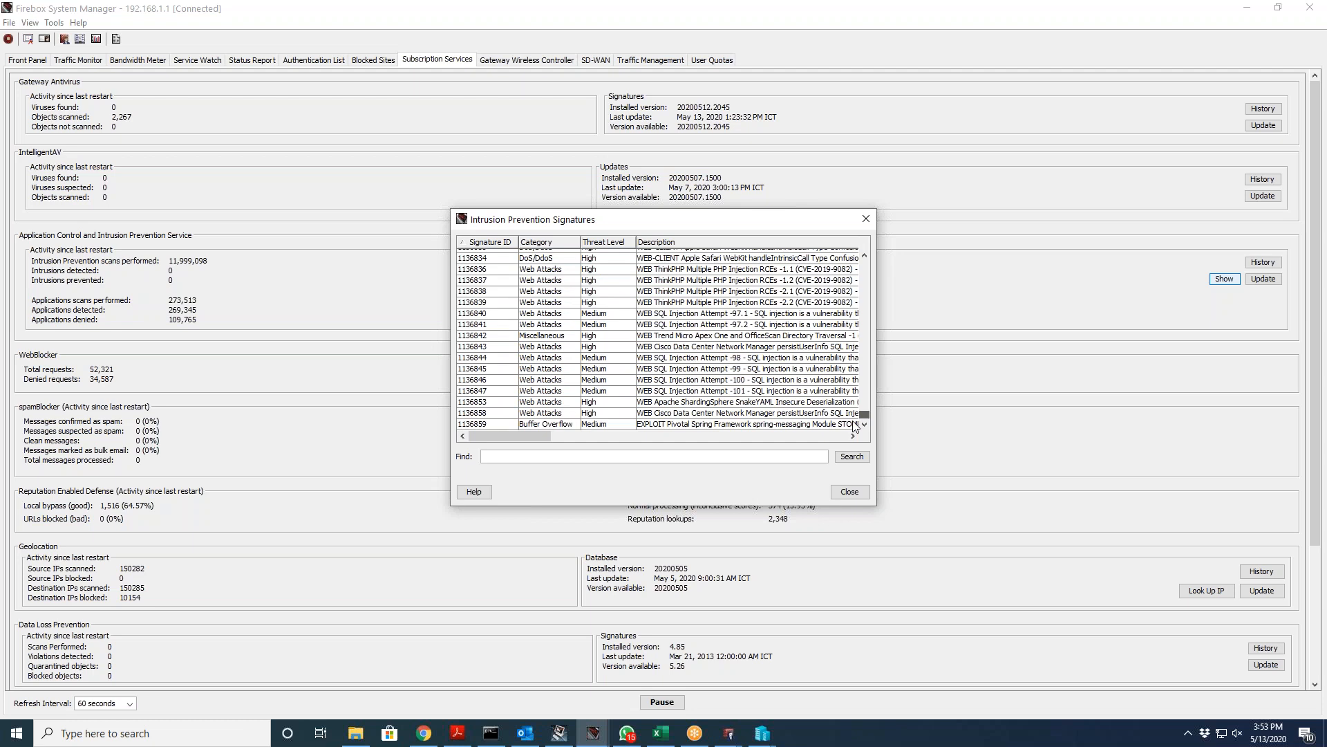
left_click(603, 436)
left_click(603, 437)
left_click(604, 437)
left_click(603, 437)
left_click(603, 437)
left_click_drag(563, 439, 486, 434)
left_click(486, 370)
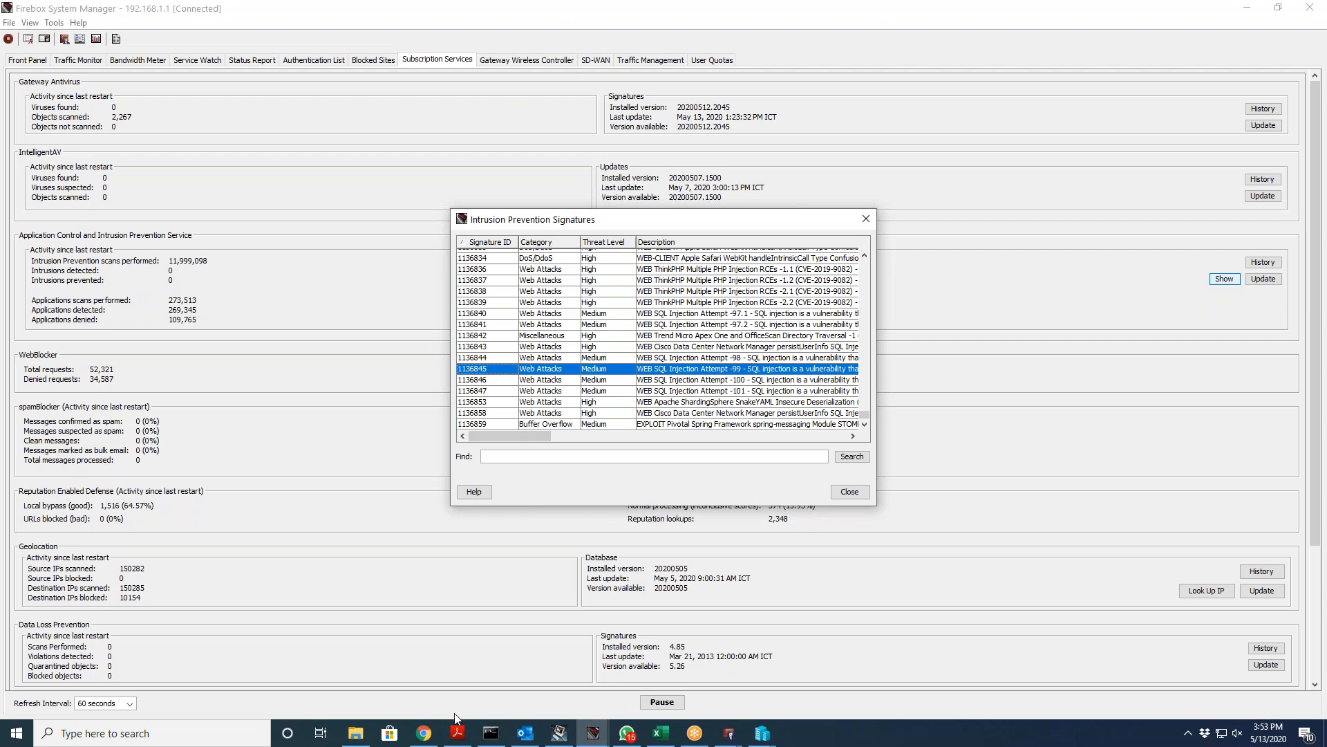
left_click(430, 732)
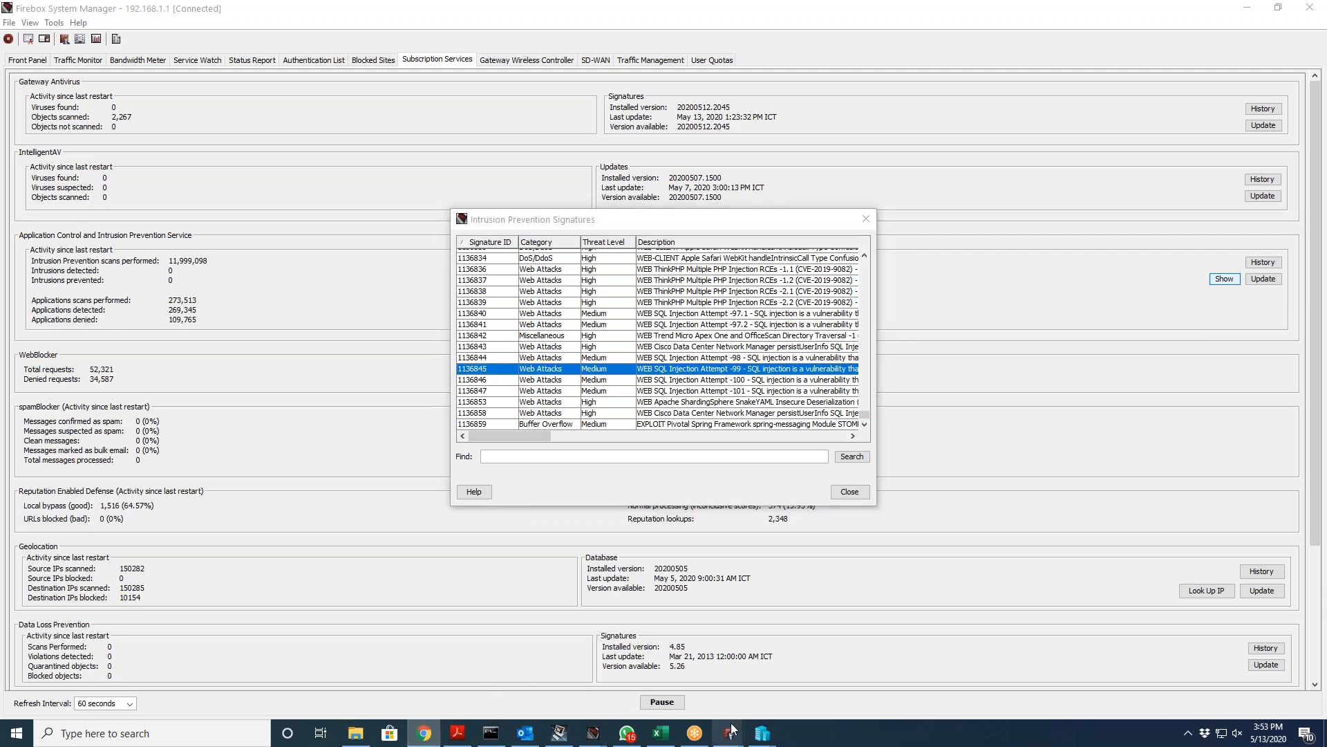
Step: Return to Policy Manager and close the Intrusion Prevention settings
left_click(731, 733)
left_click(765, 698)
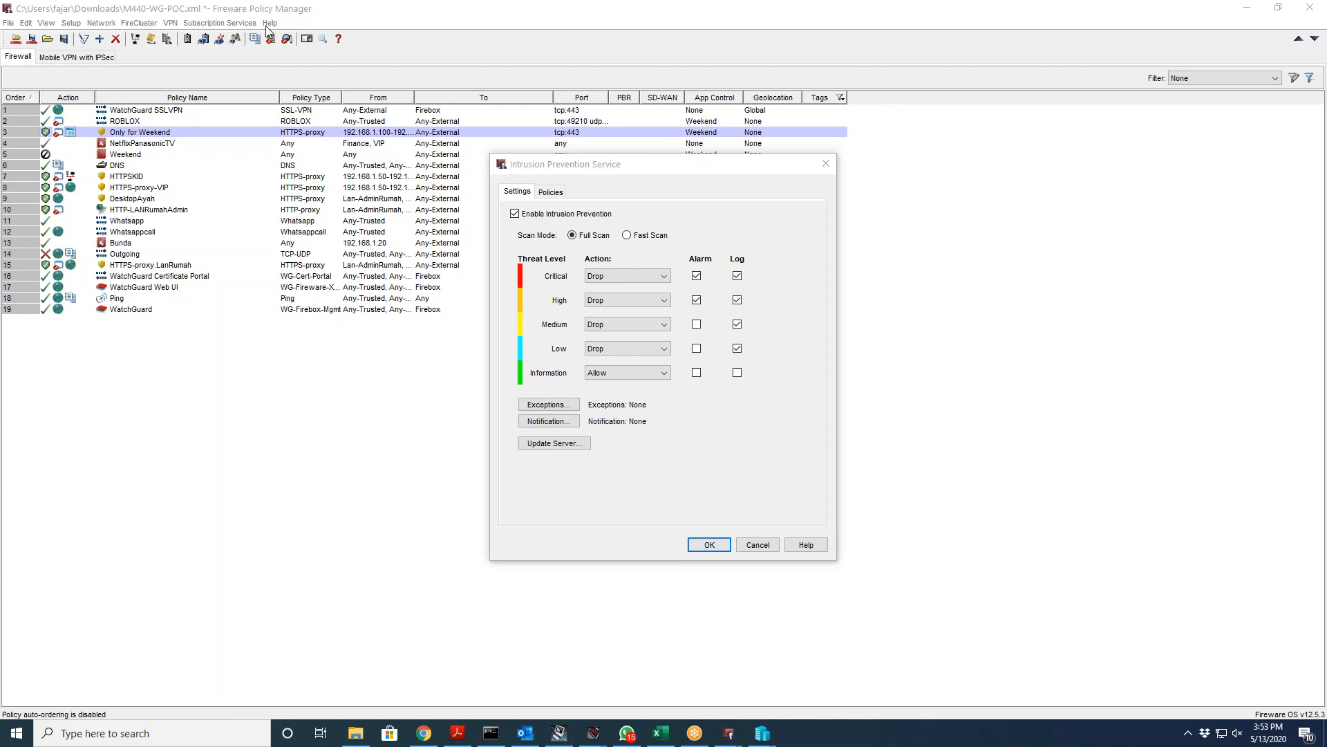
left_click(709, 545)
Step: Glance at Mobile Security settings, then open the Quarantine Server dialog with port 4120
left_click(232, 23)
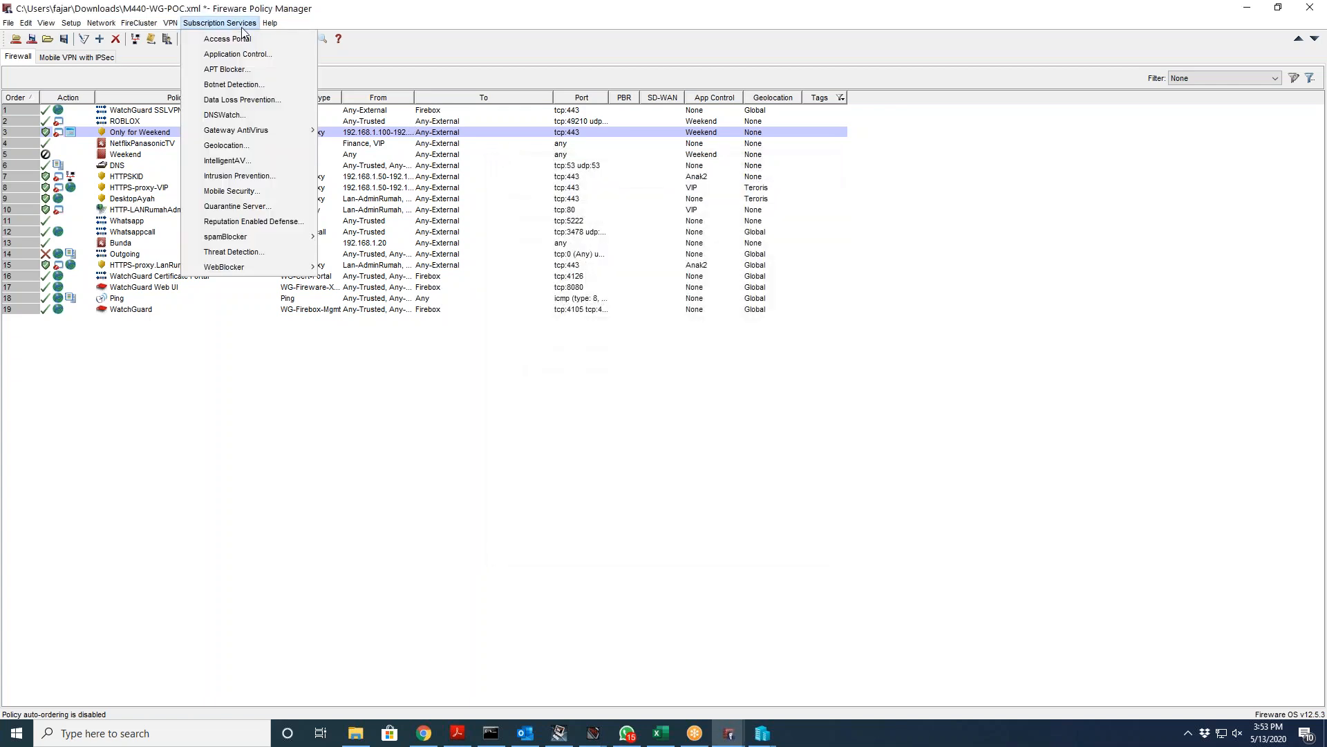
left_click(250, 190)
left_click(678, 385)
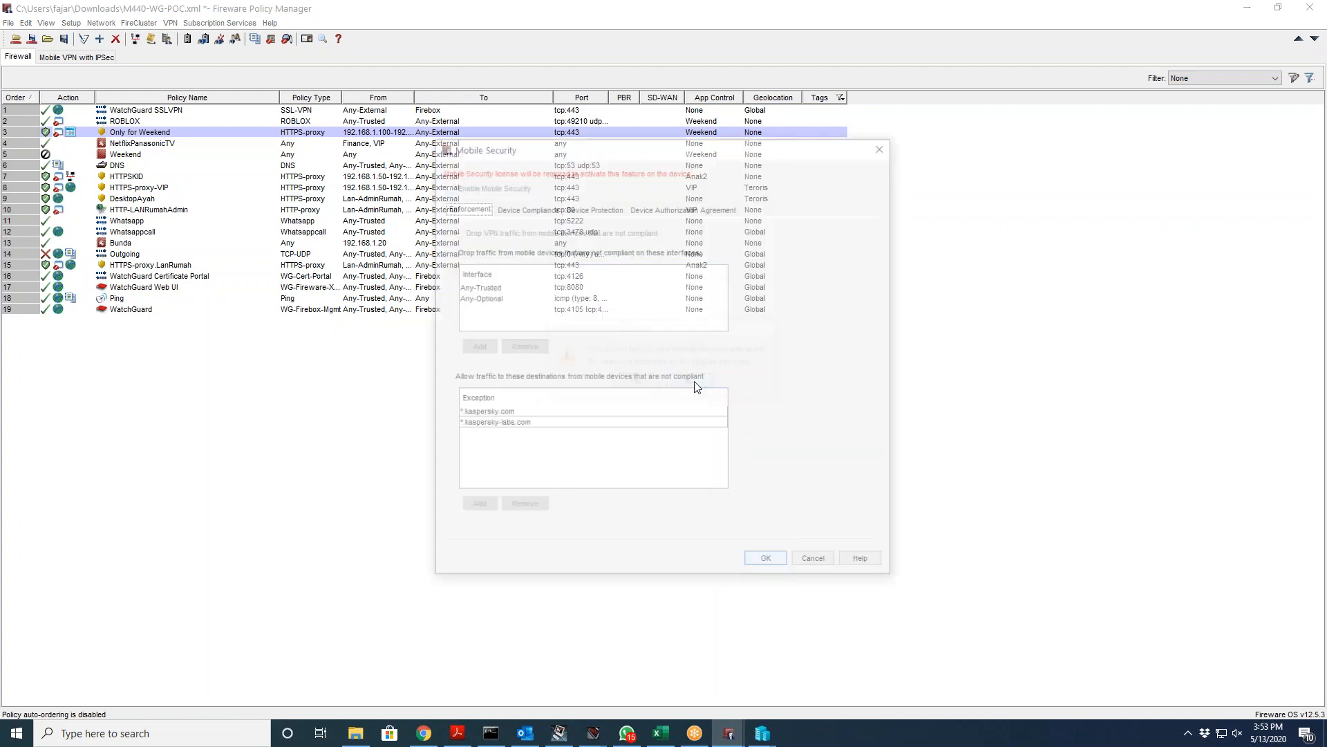
left_click(885, 147)
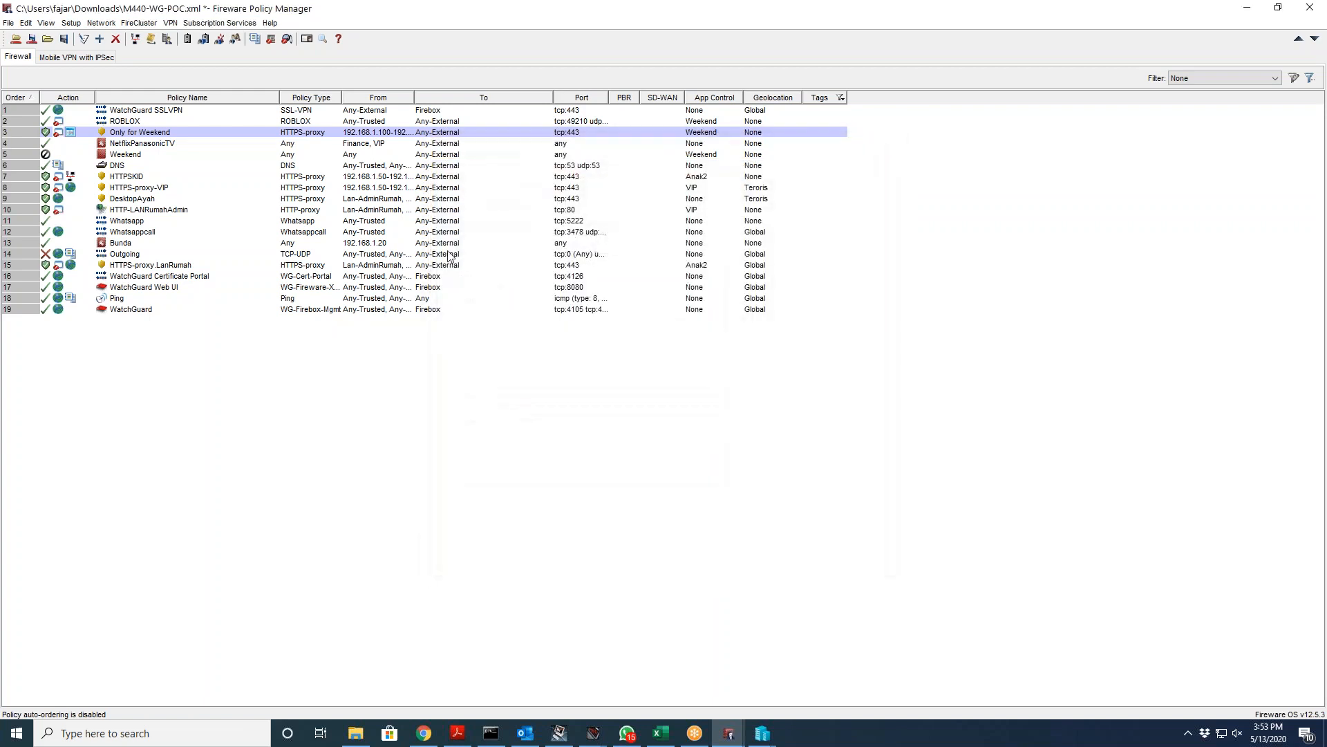
left_click(219, 23)
left_click(237, 206)
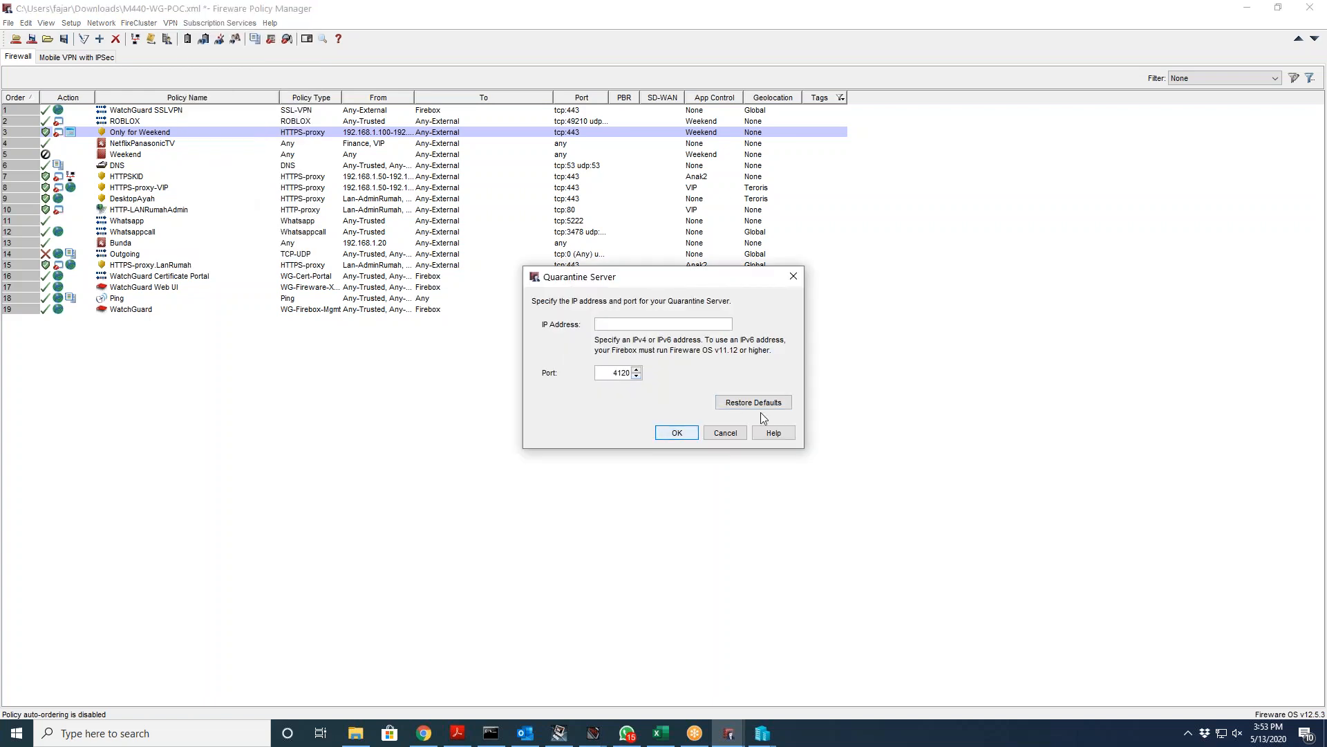
Step: Cancel Quarantine Server and inspect HTTP-LANRumahAdmin's Gateway AntiVirus scan-error action, leaving it at Allow
left_click(734, 434)
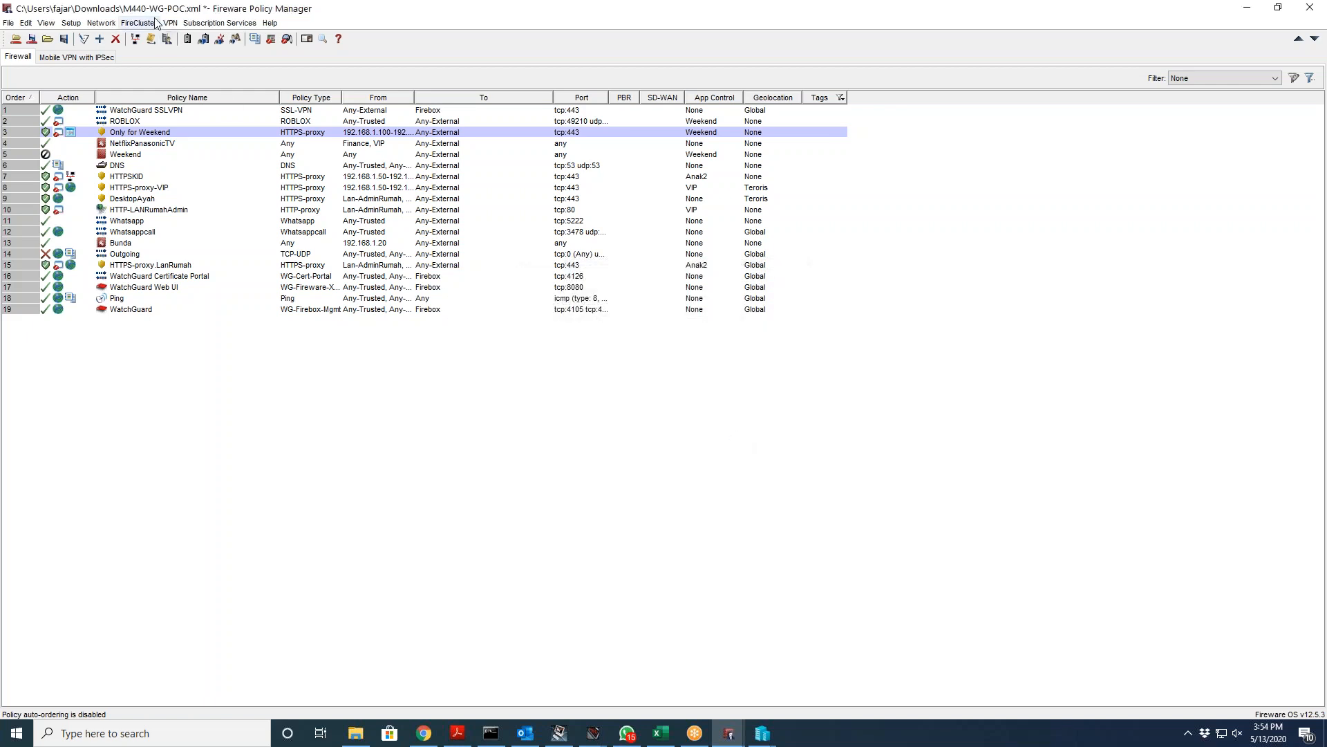
left_click(220, 23)
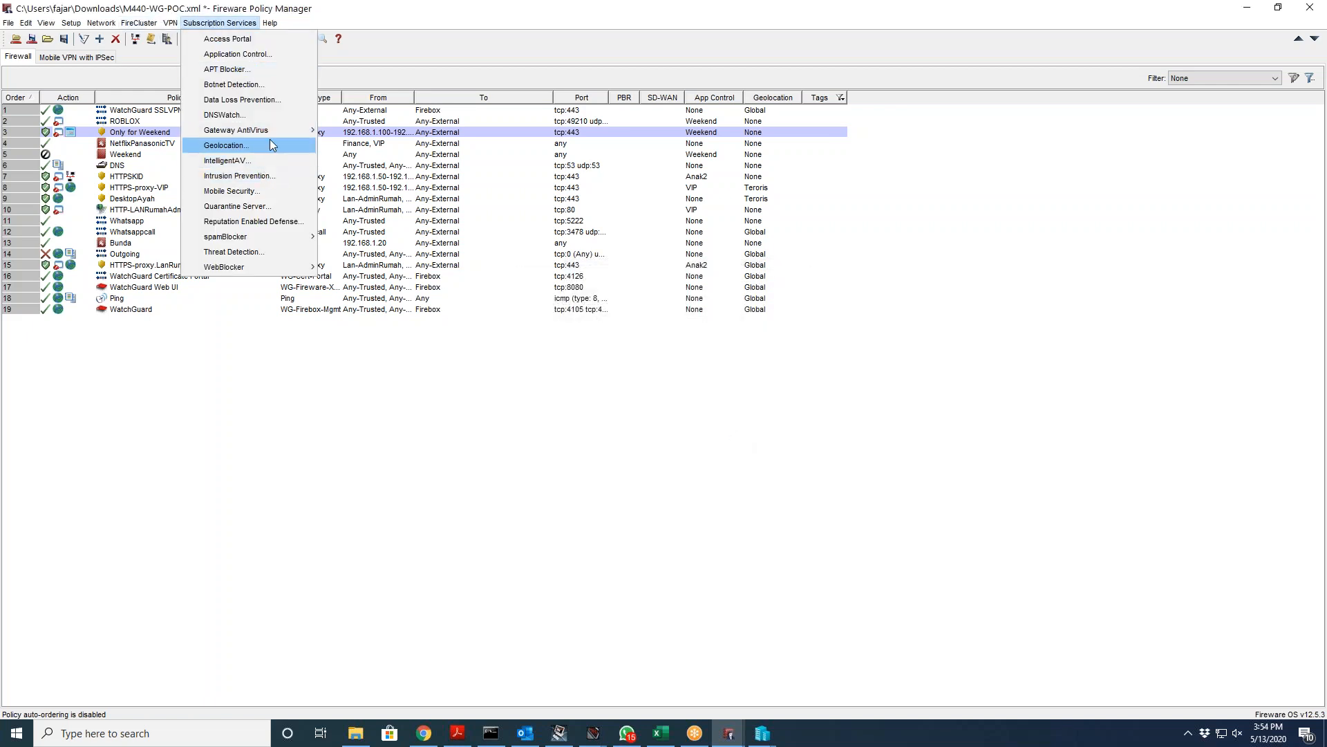
mouse_move(230, 136)
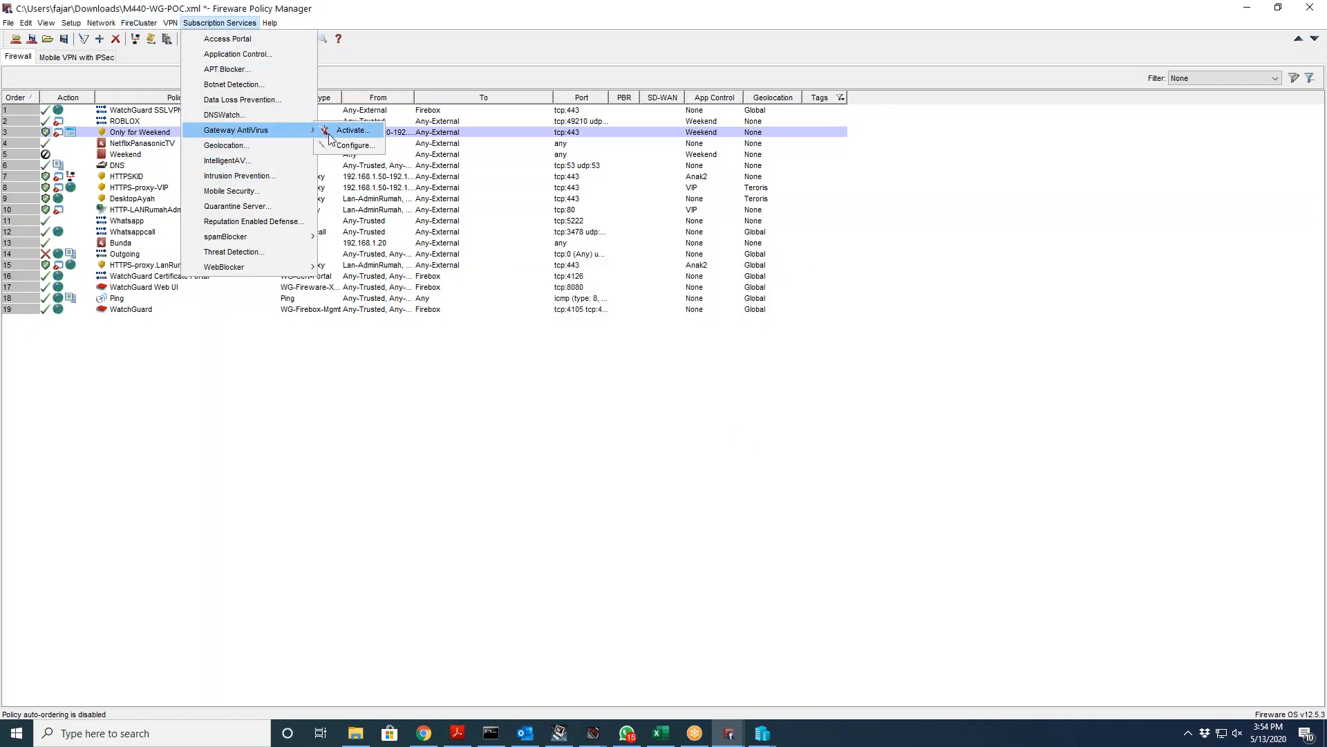
left_click(342, 130)
double_click(520, 254)
left_click(646, 303)
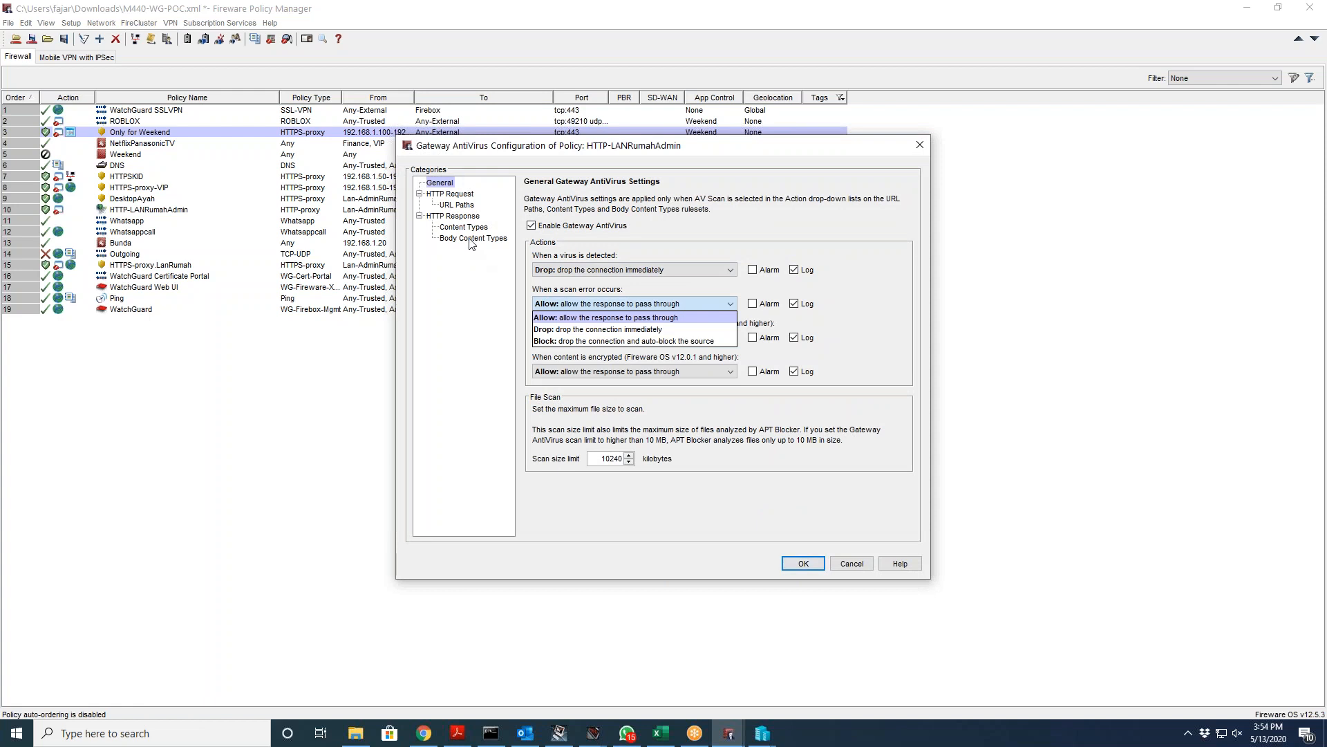
left_click(838, 561)
left_click(843, 560)
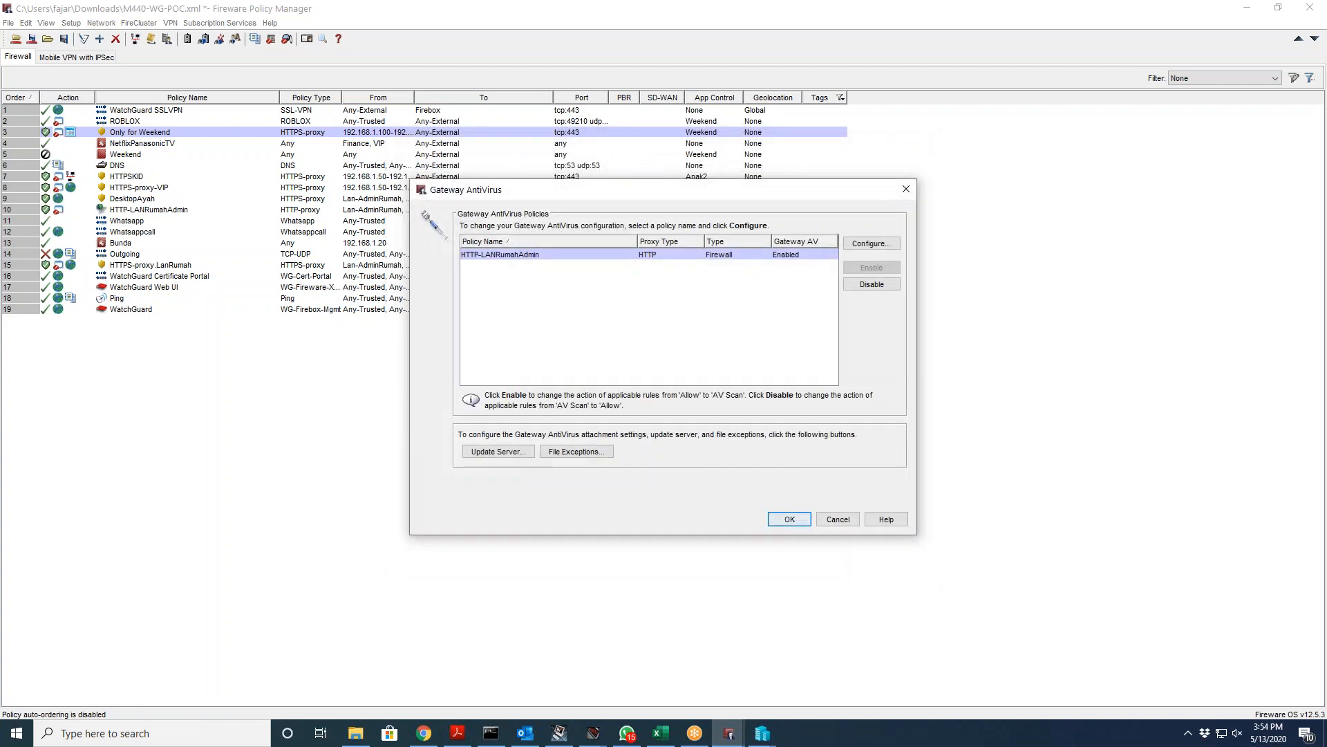
left_click(839, 520)
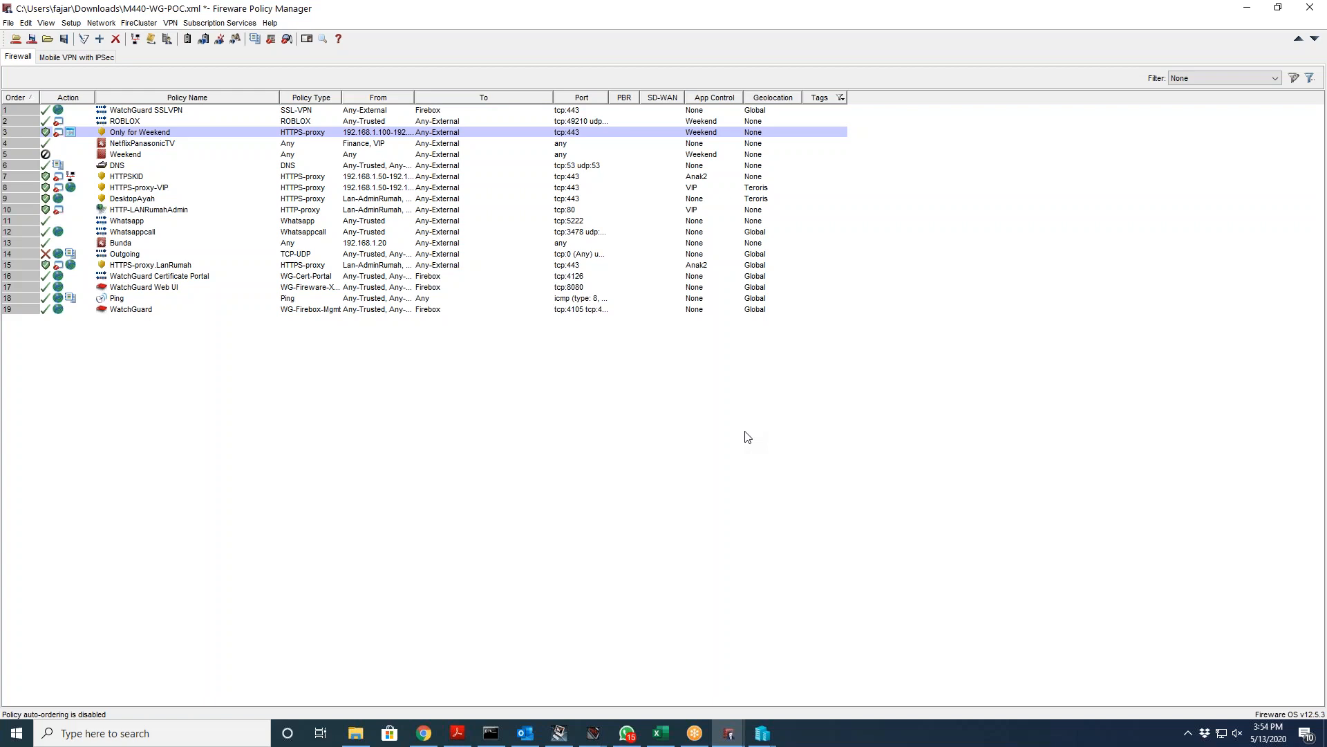
left_click(218, 23)
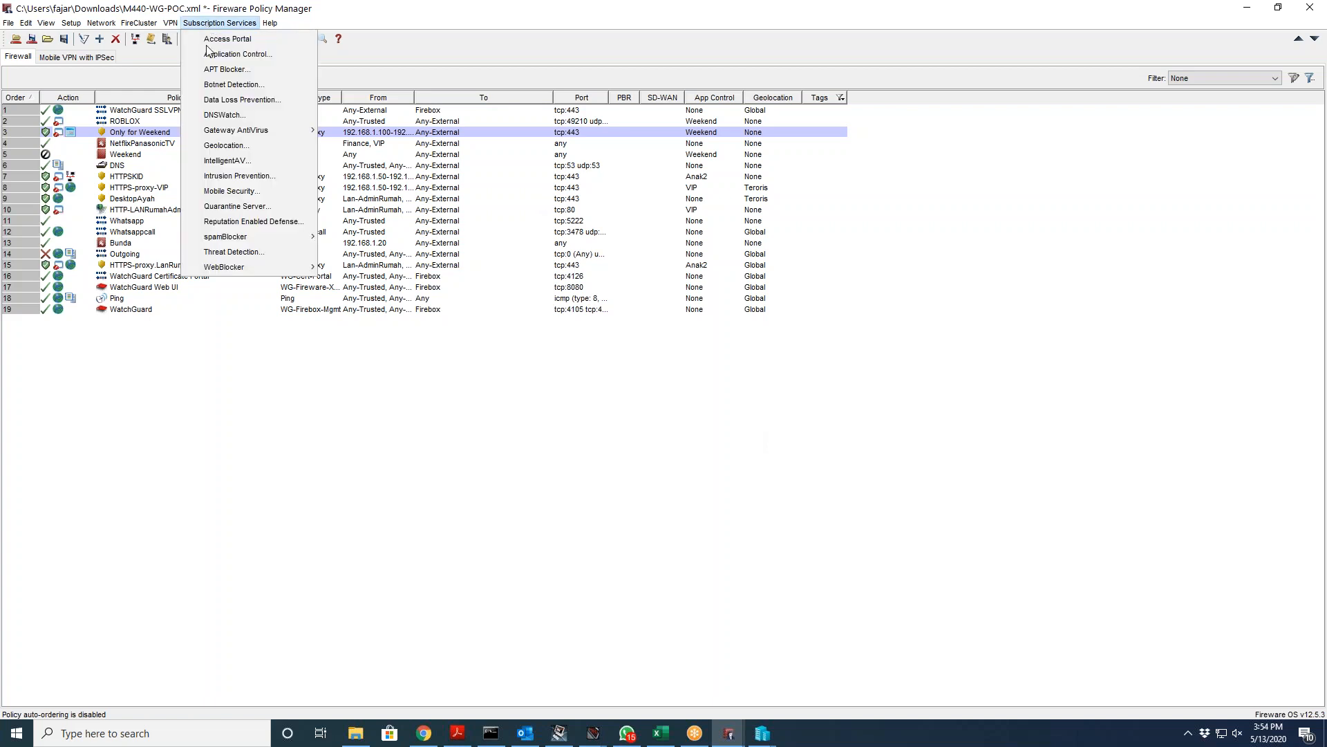
left_click(229, 221)
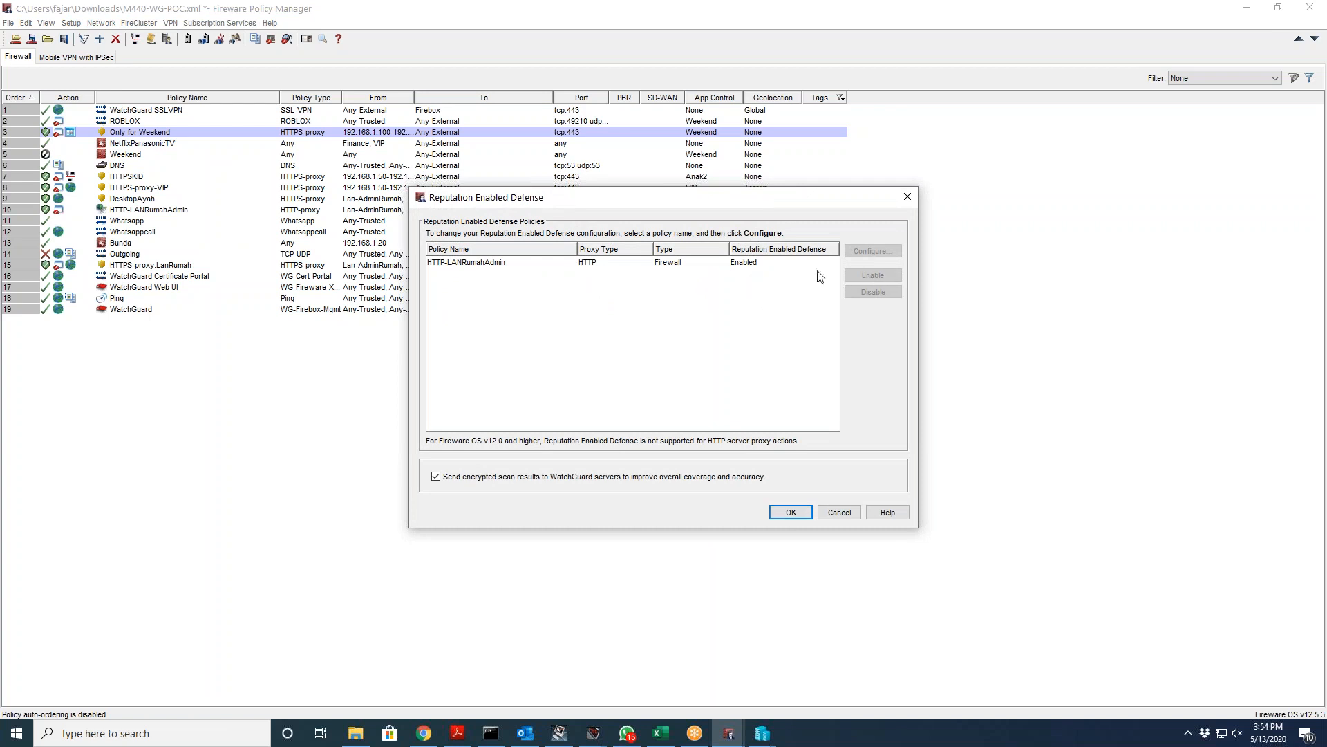
left_click(716, 262)
left_click(884, 251)
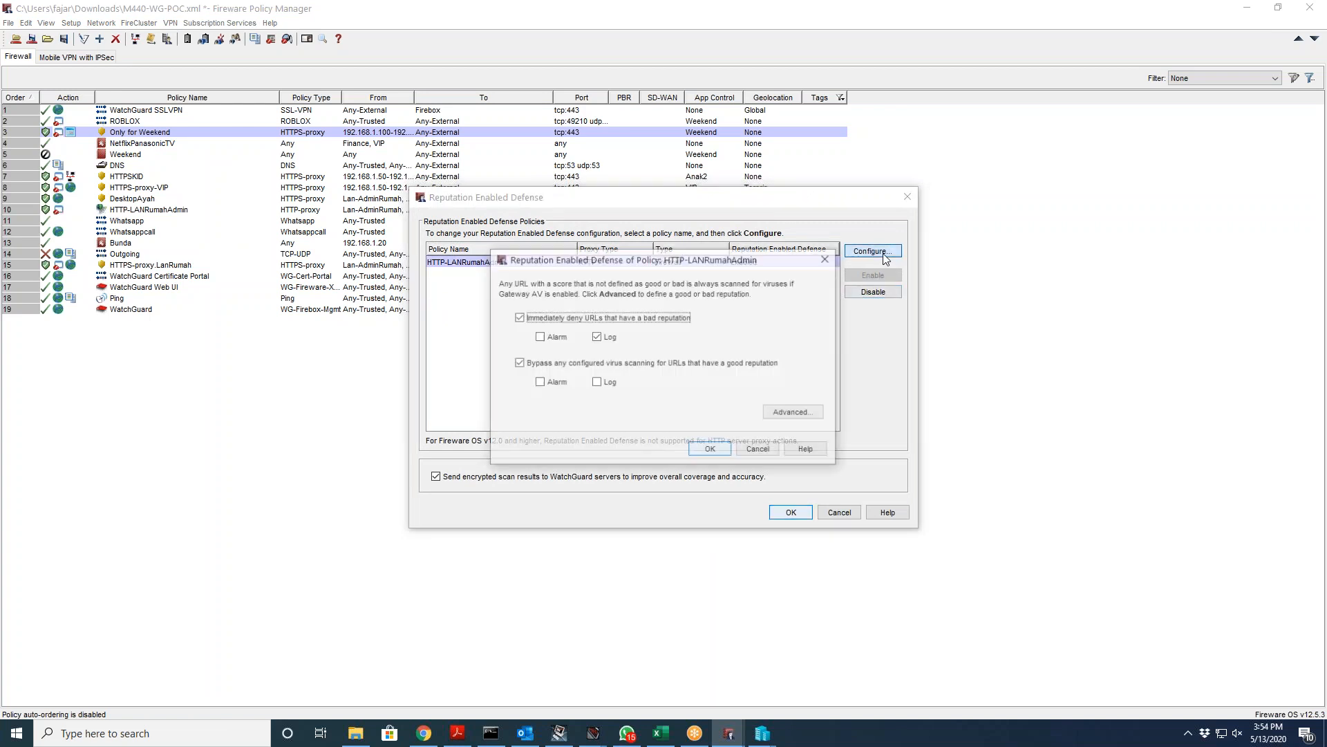
left_click(789, 412)
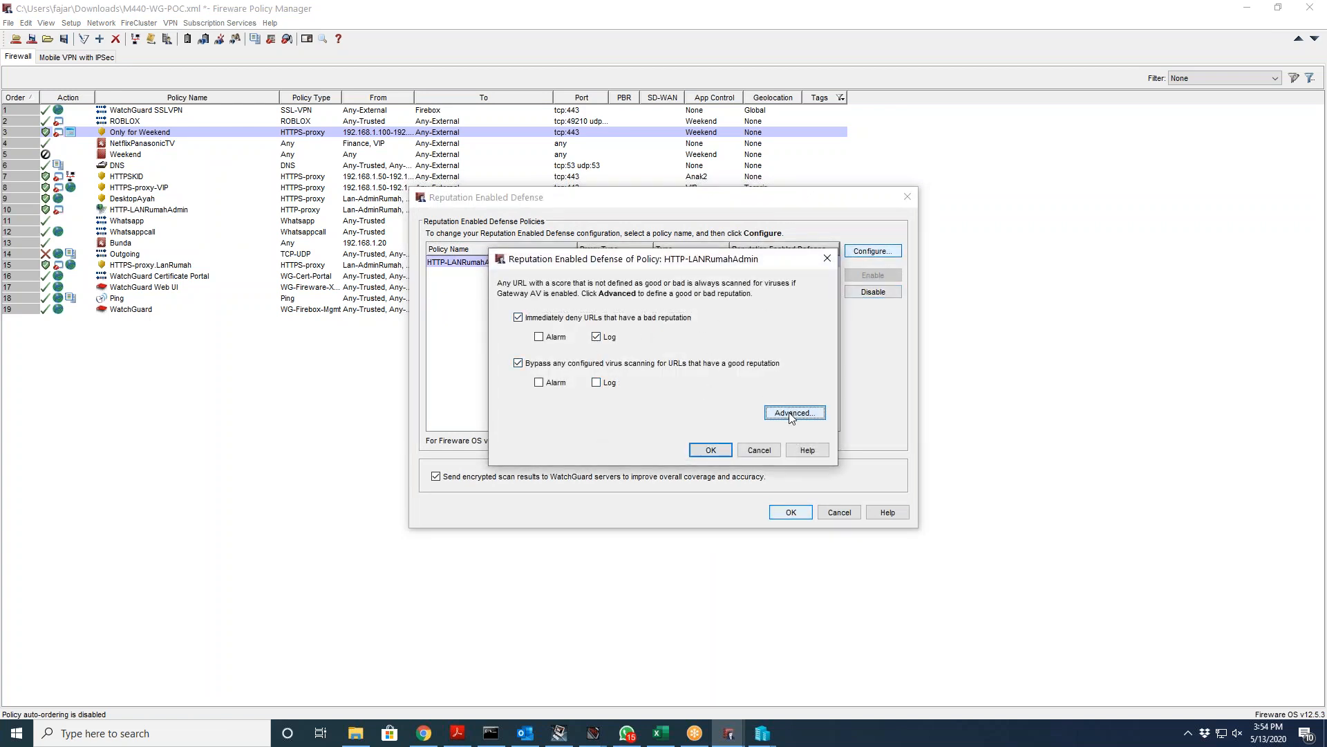
left_click(719, 428)
left_click(759, 450)
left_click(829, 513)
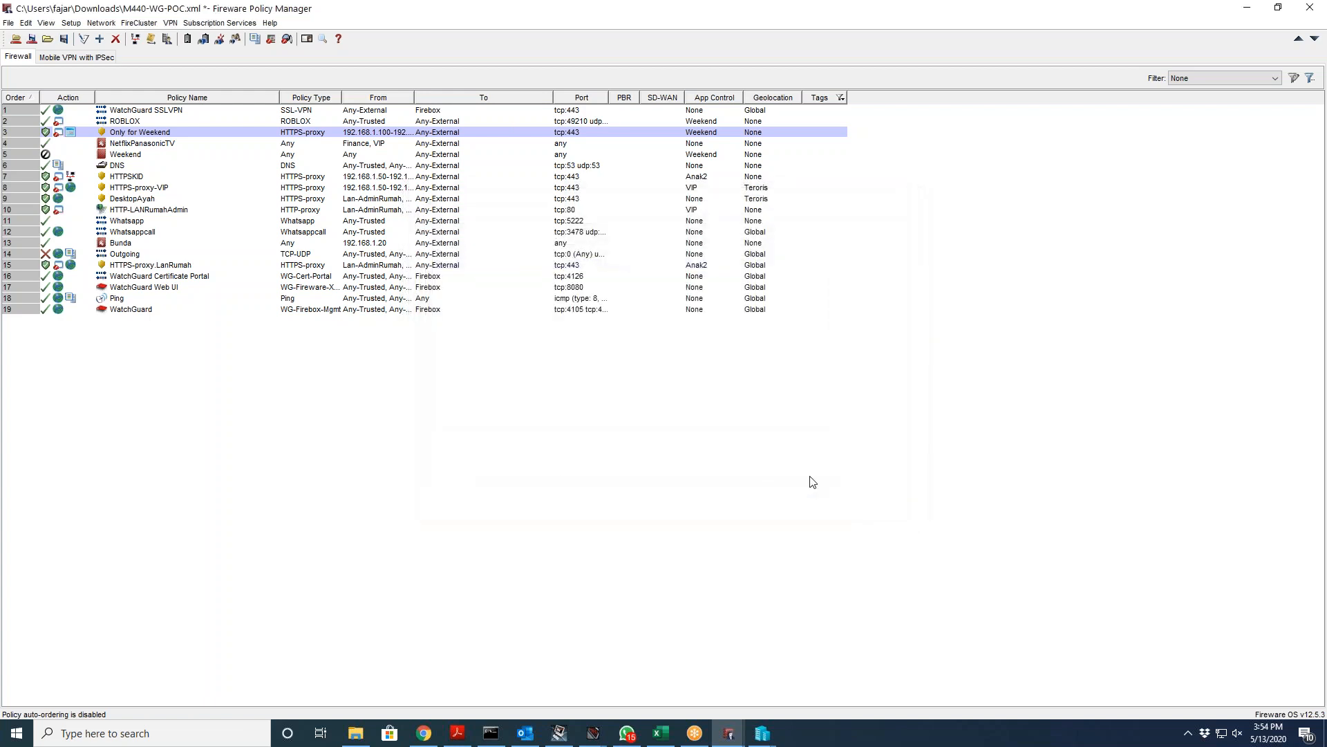
left_click(207, 26)
mouse_move(256, 239)
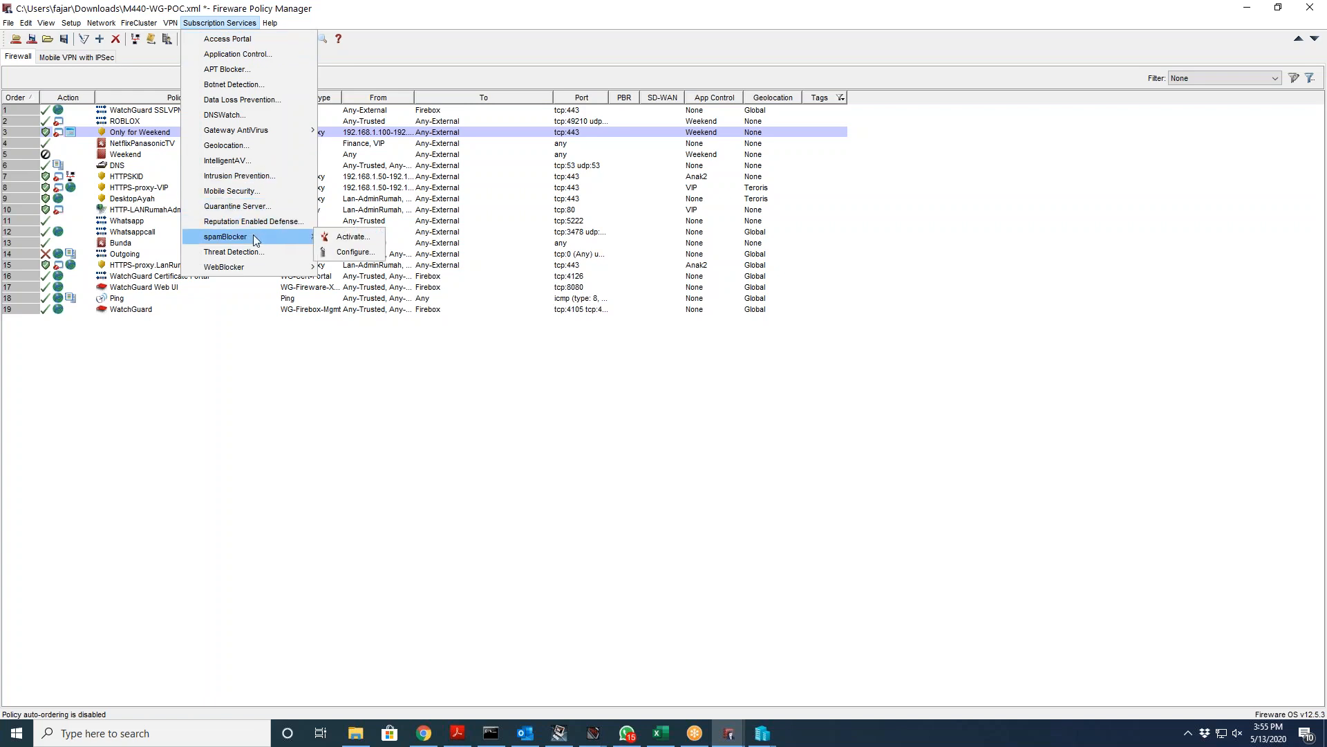
left_click(364, 254)
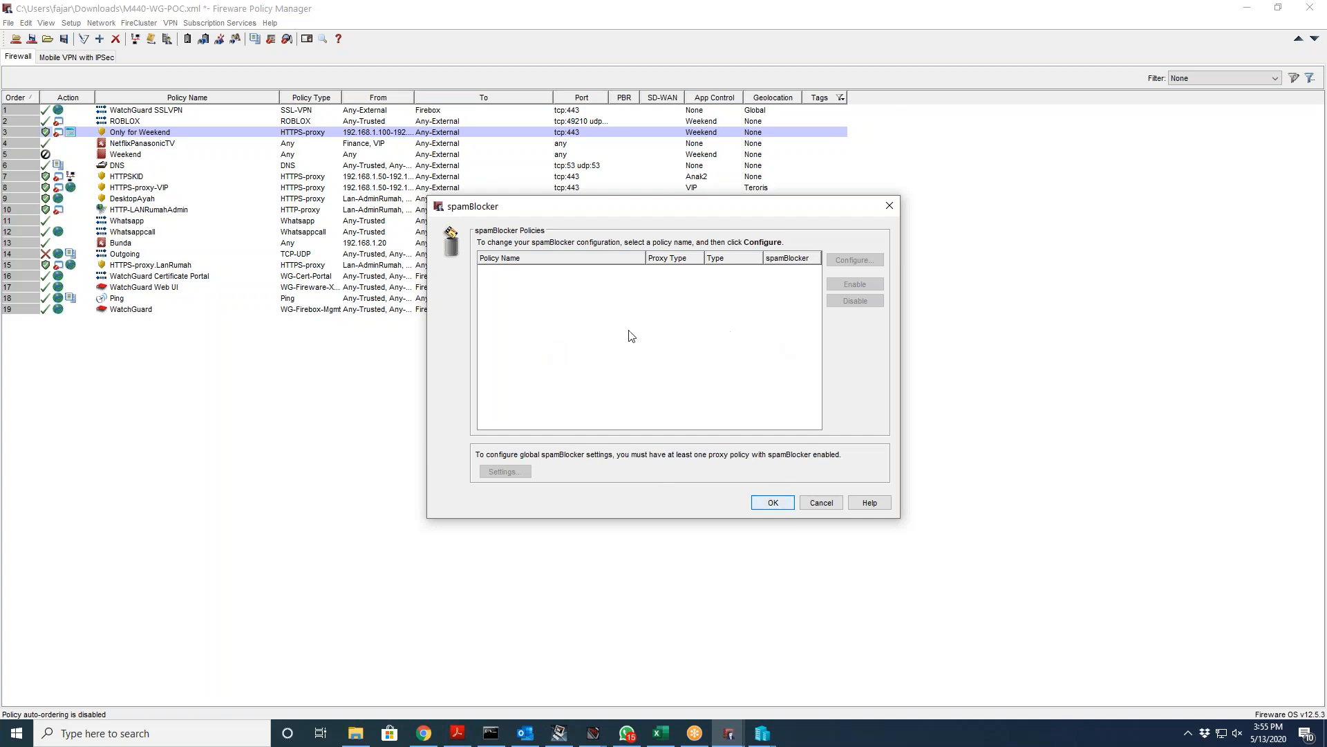
left_click(830, 503)
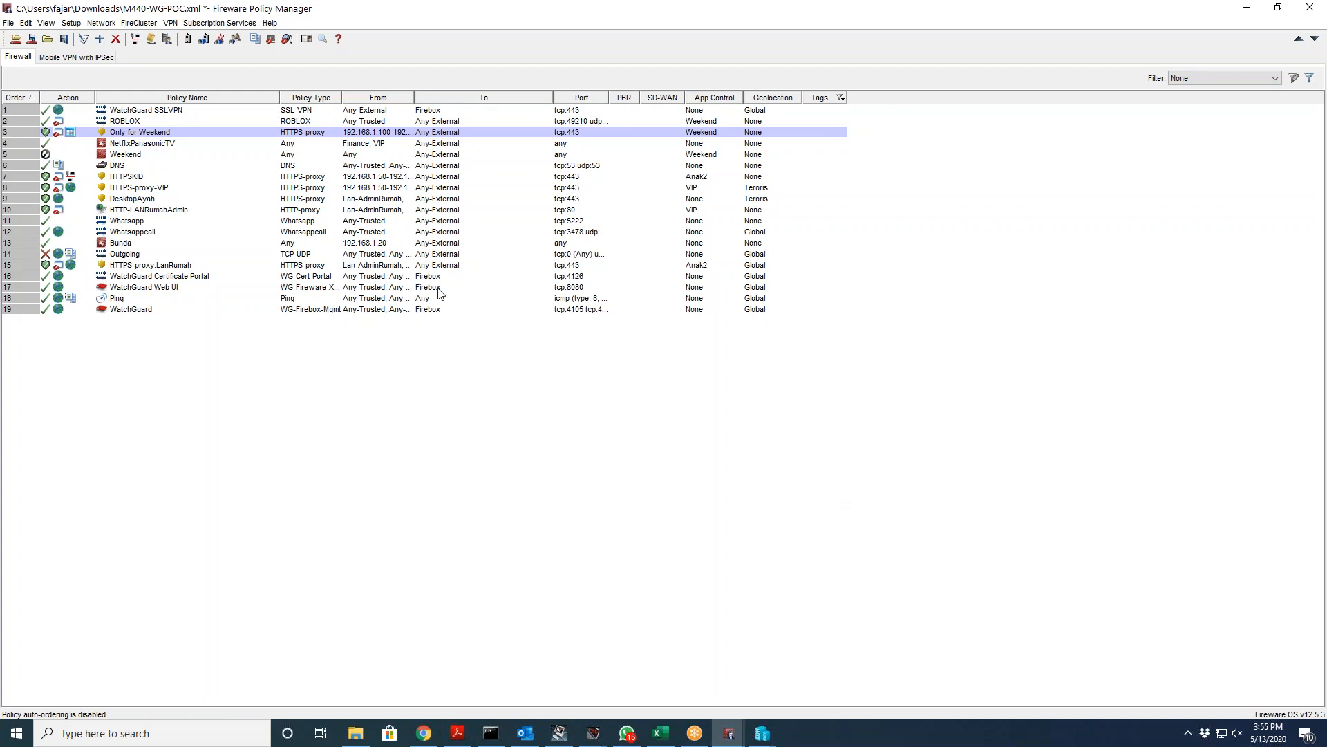
left_click(219, 23)
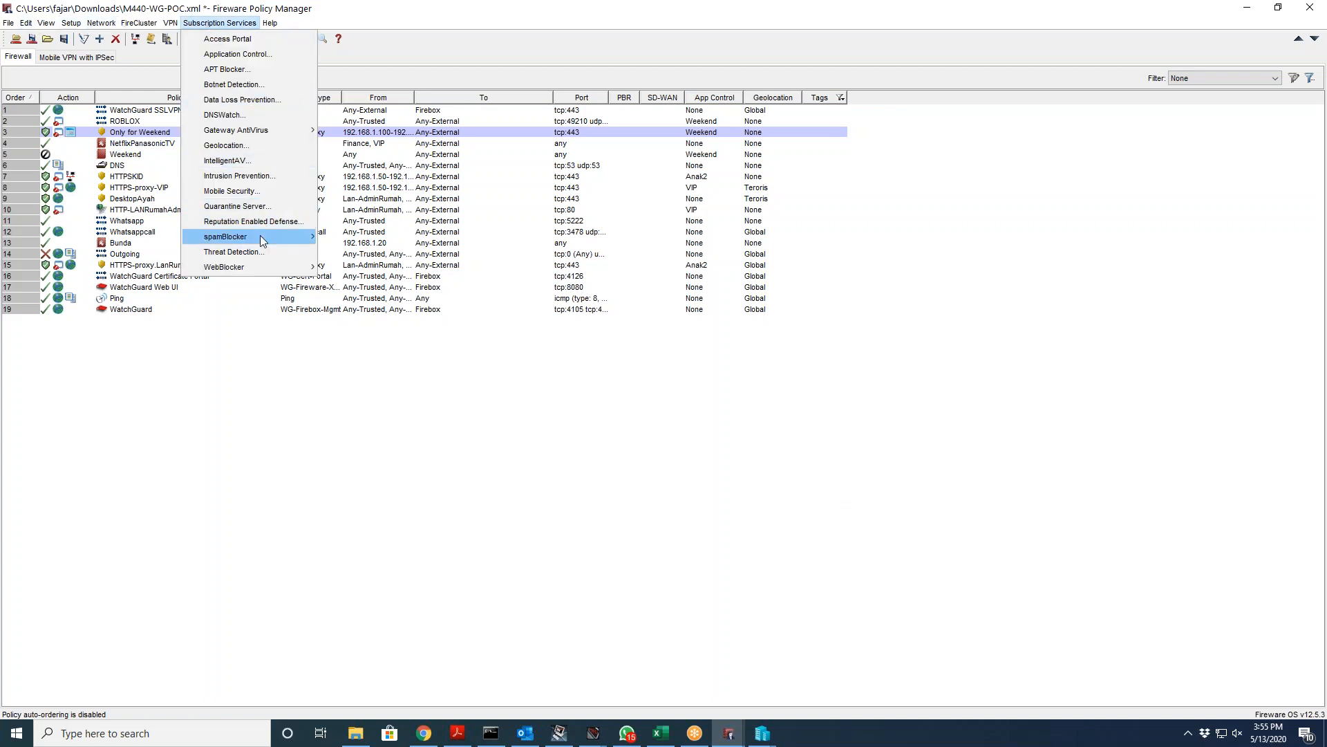
left_click(253, 251)
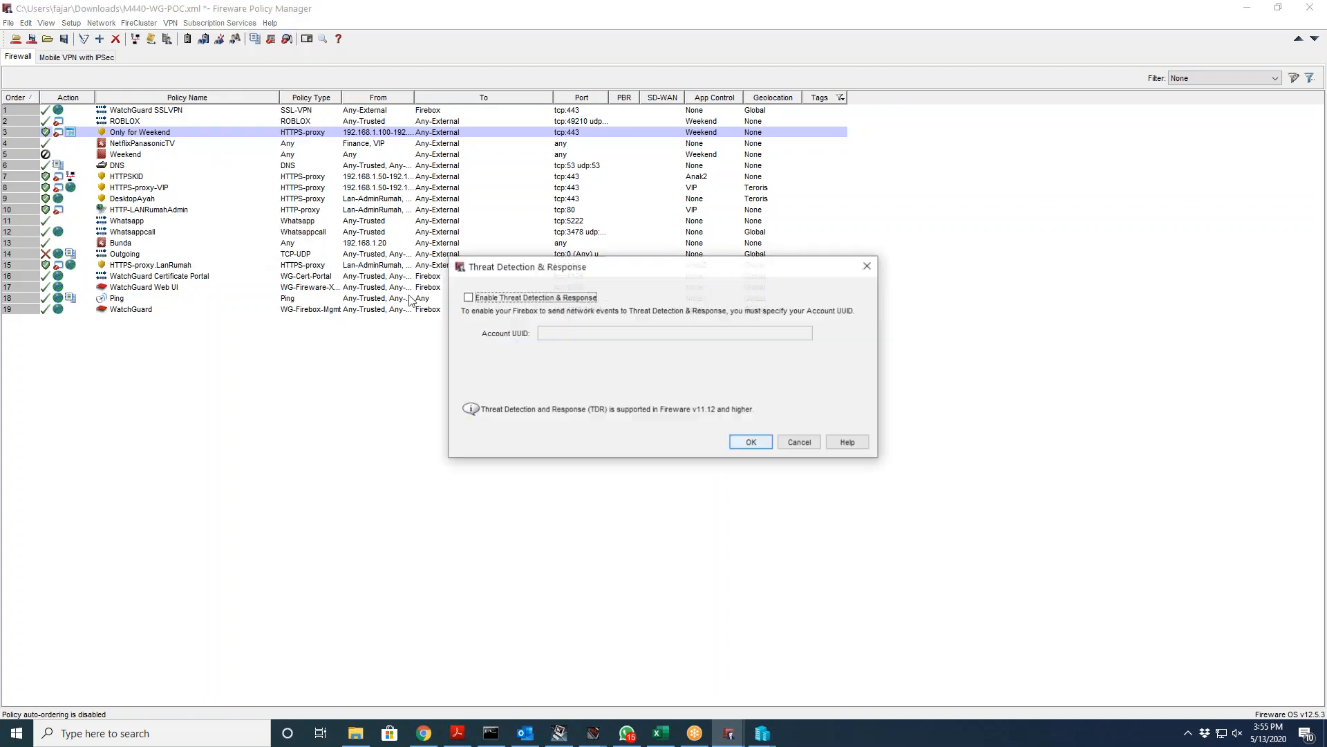
left_click(574, 297)
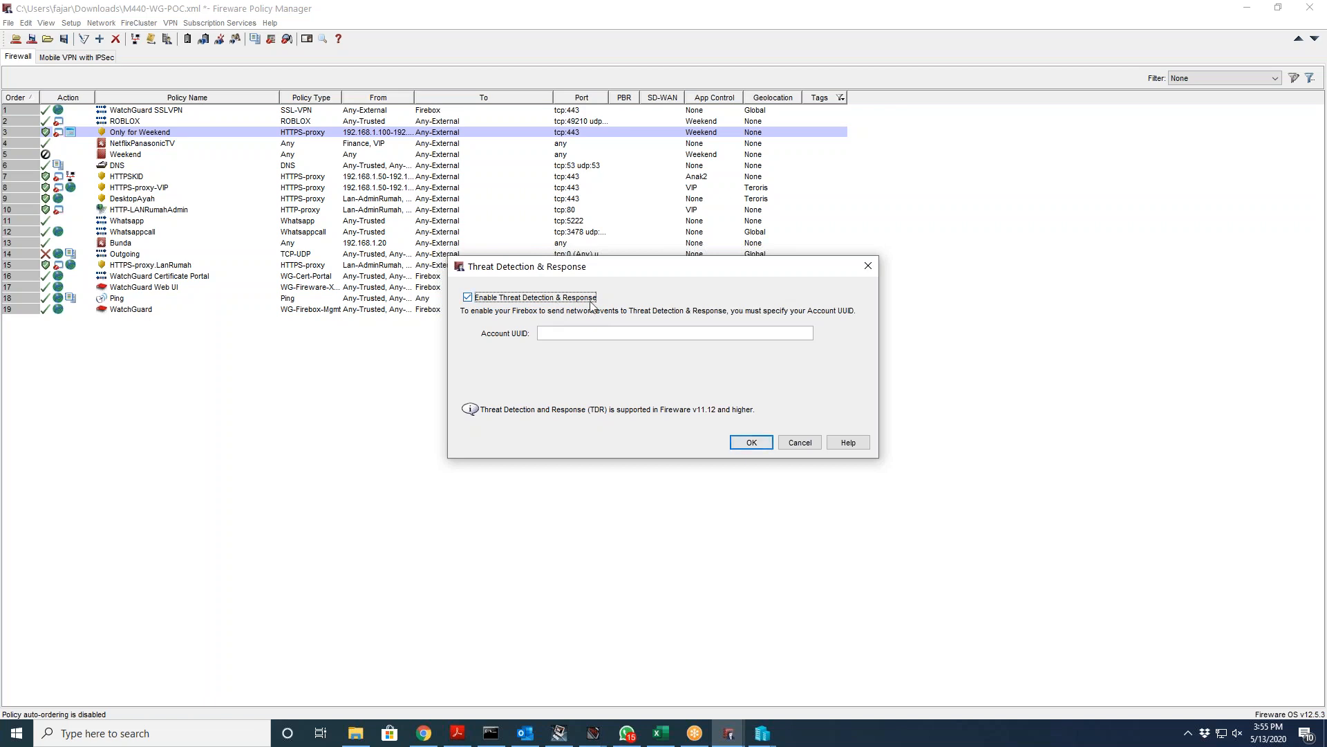
left_click(535, 299)
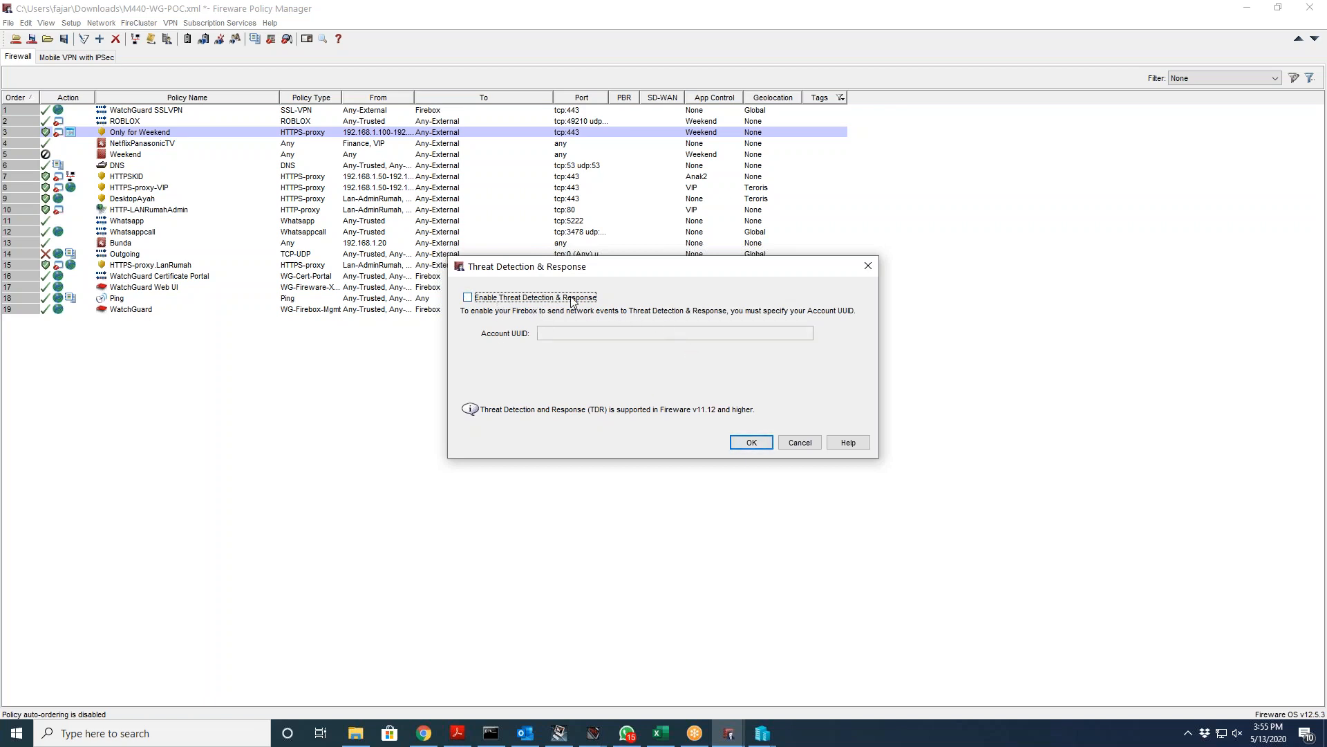
left_click(799, 442)
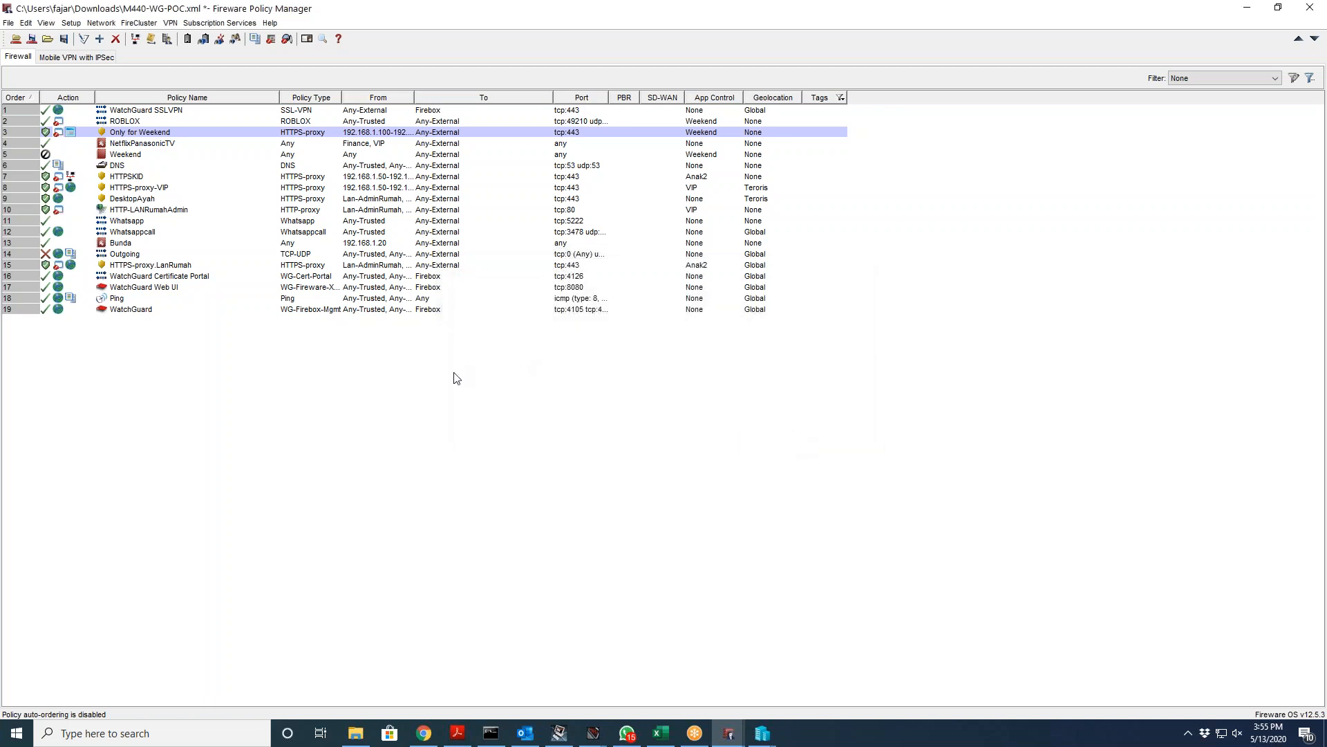
Step: Start a new WebBlocker action and browse categories such as Adult Content, Security and Blogs and Personal Sites
left_click(220, 23)
mouse_move(297, 268)
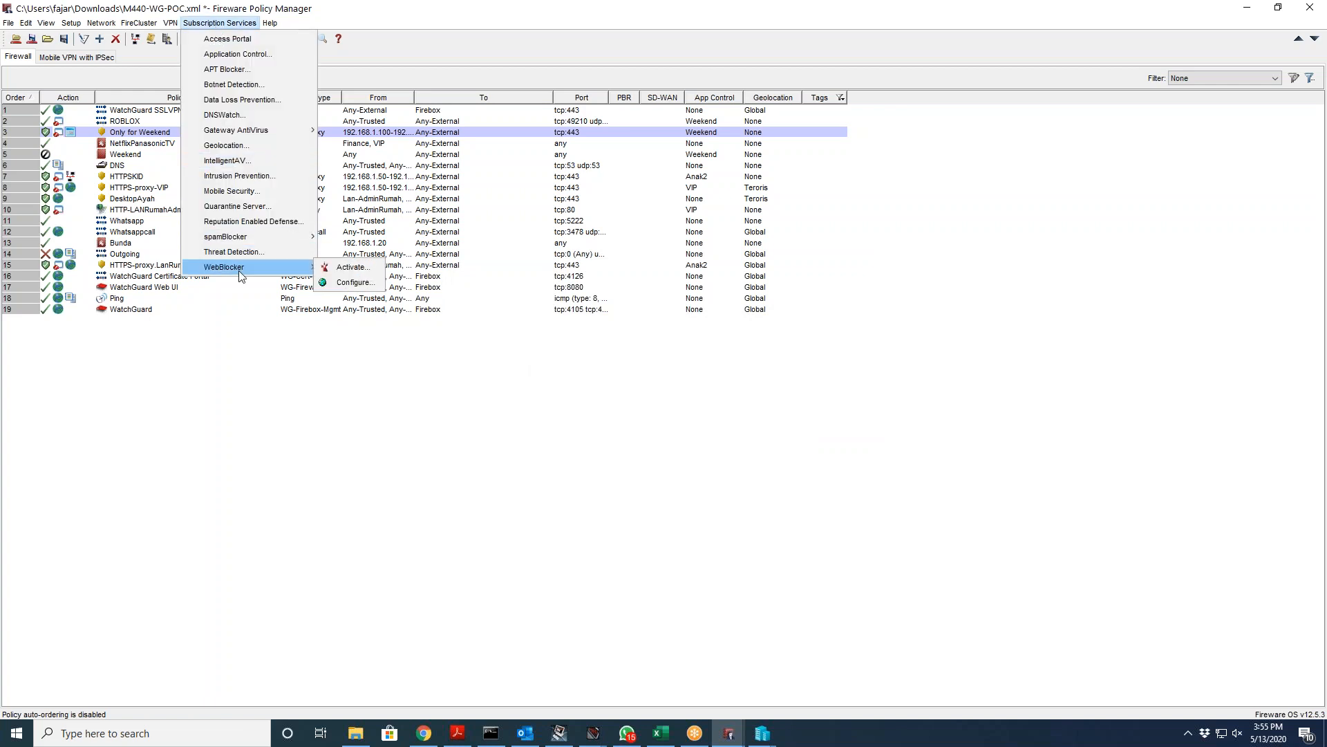
left_click(354, 278)
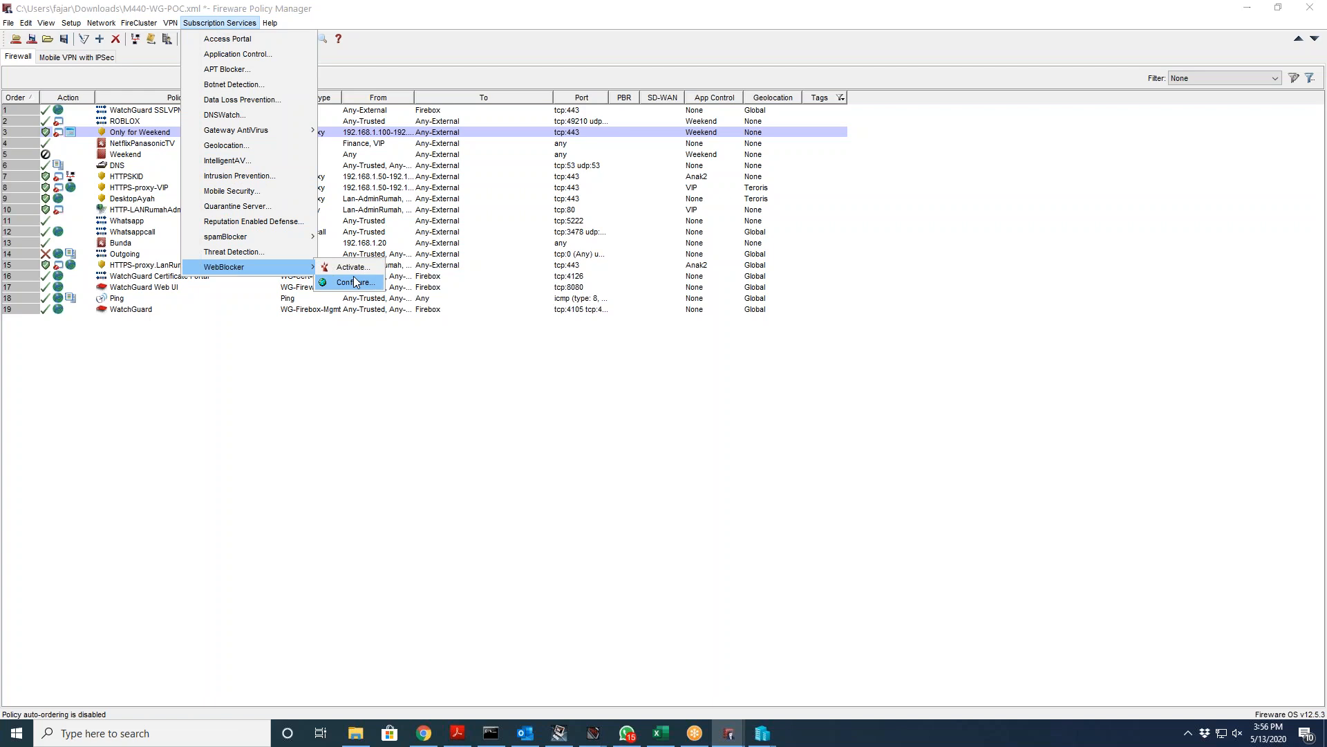
left_click(523, 257)
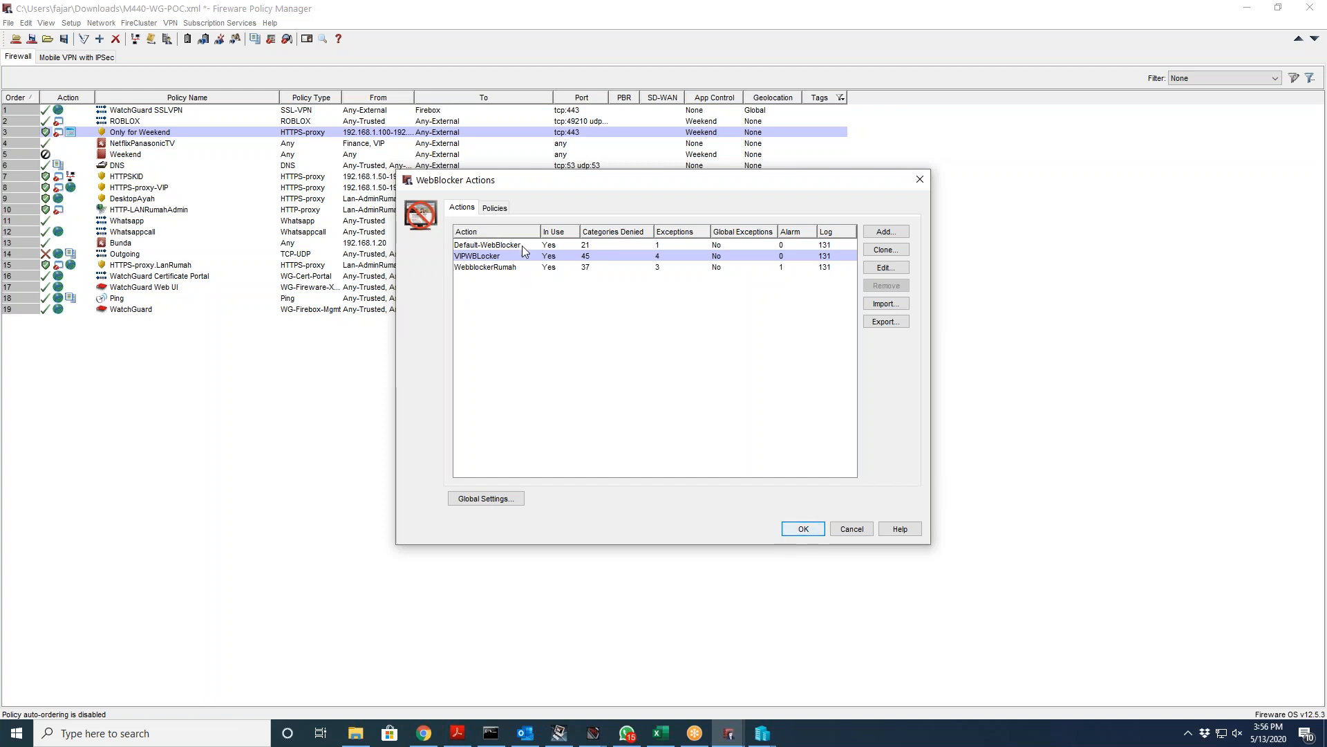
left_click(886, 231)
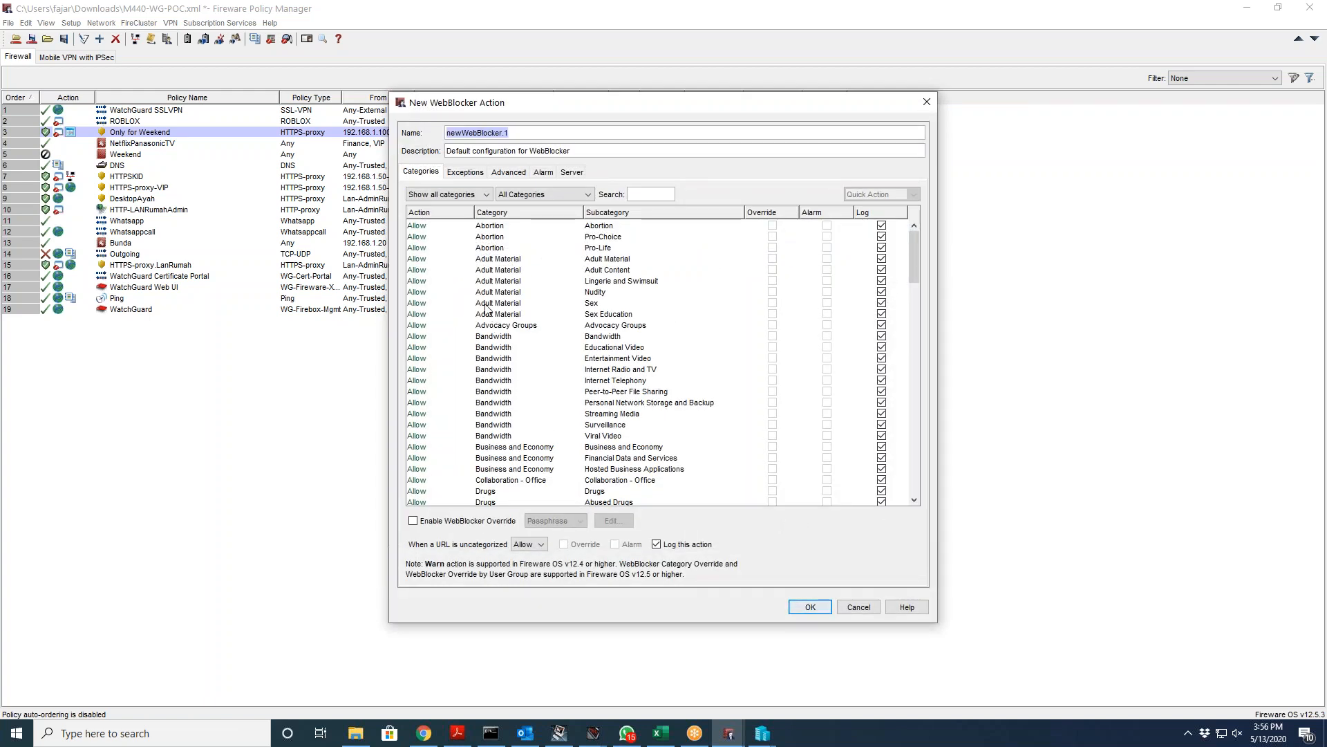
left_click(551, 271)
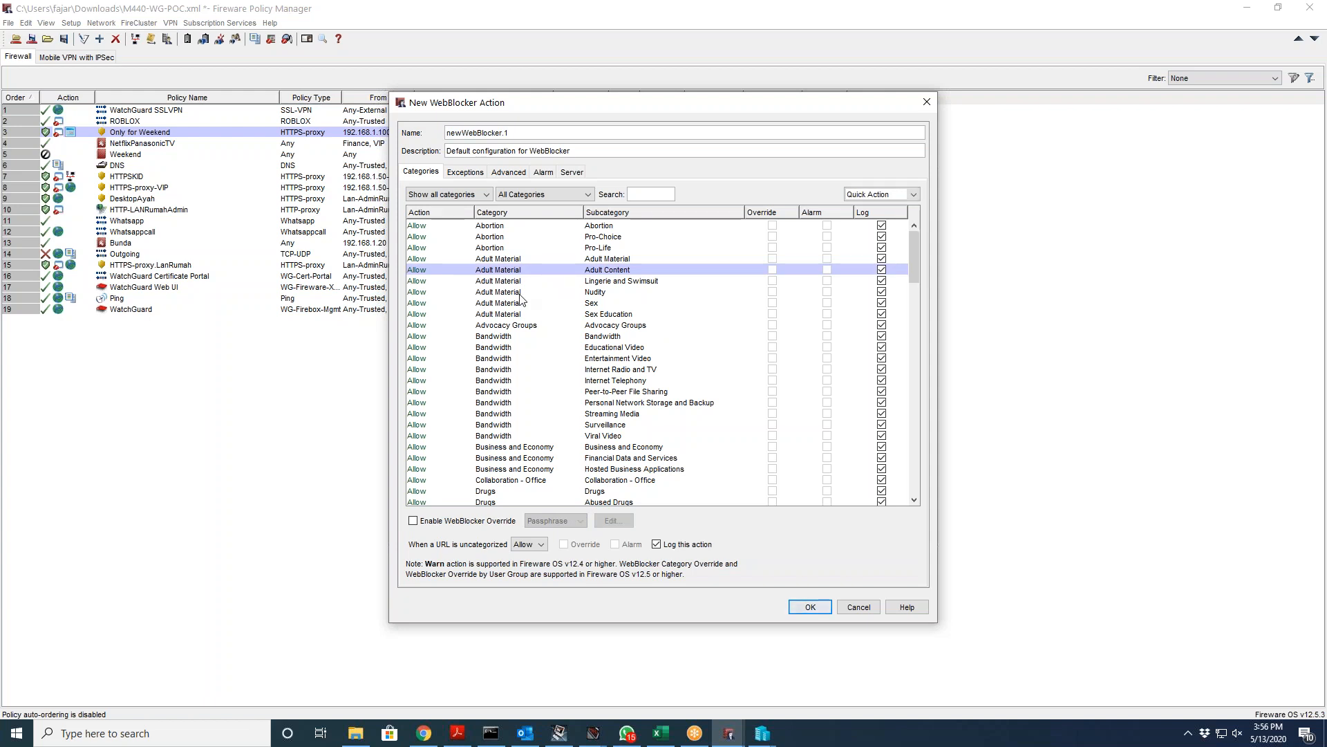
left_click(1238, 417)
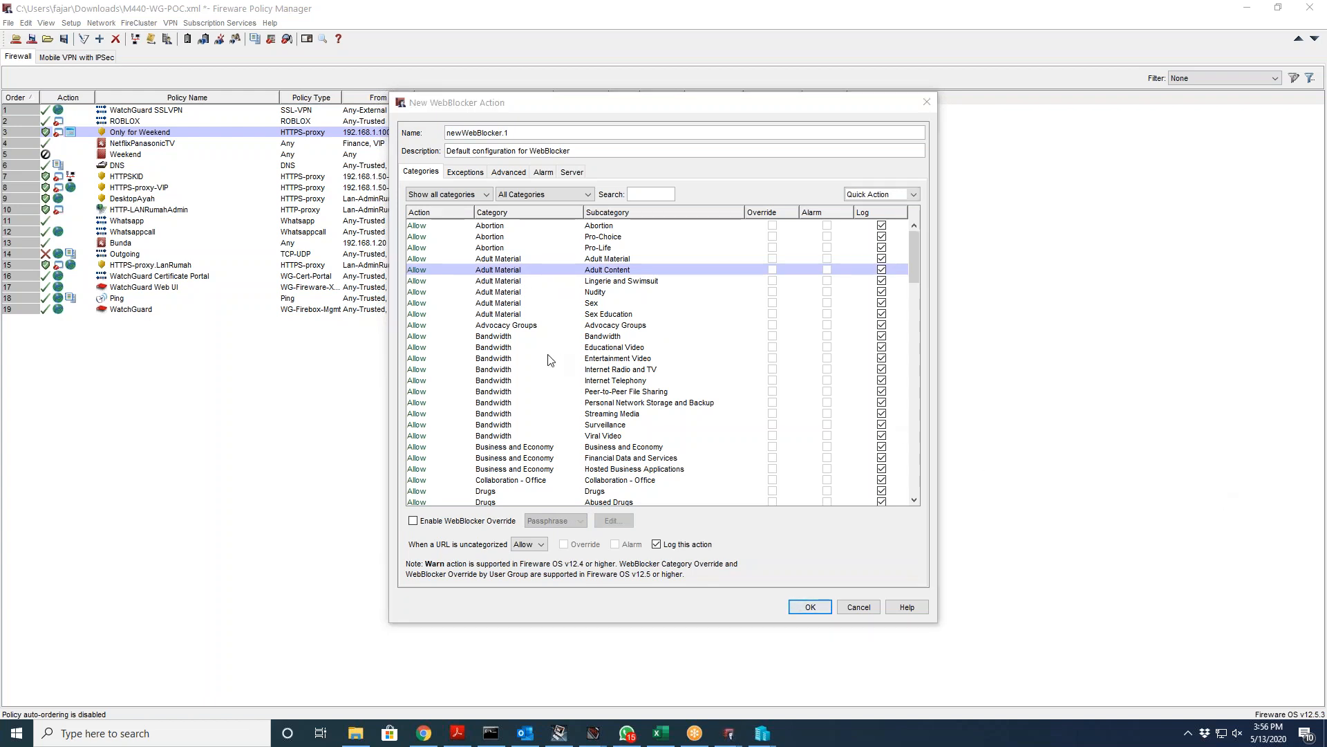
scroll(551, 360, "down", 4)
scroll(551, 360, "down", 20)
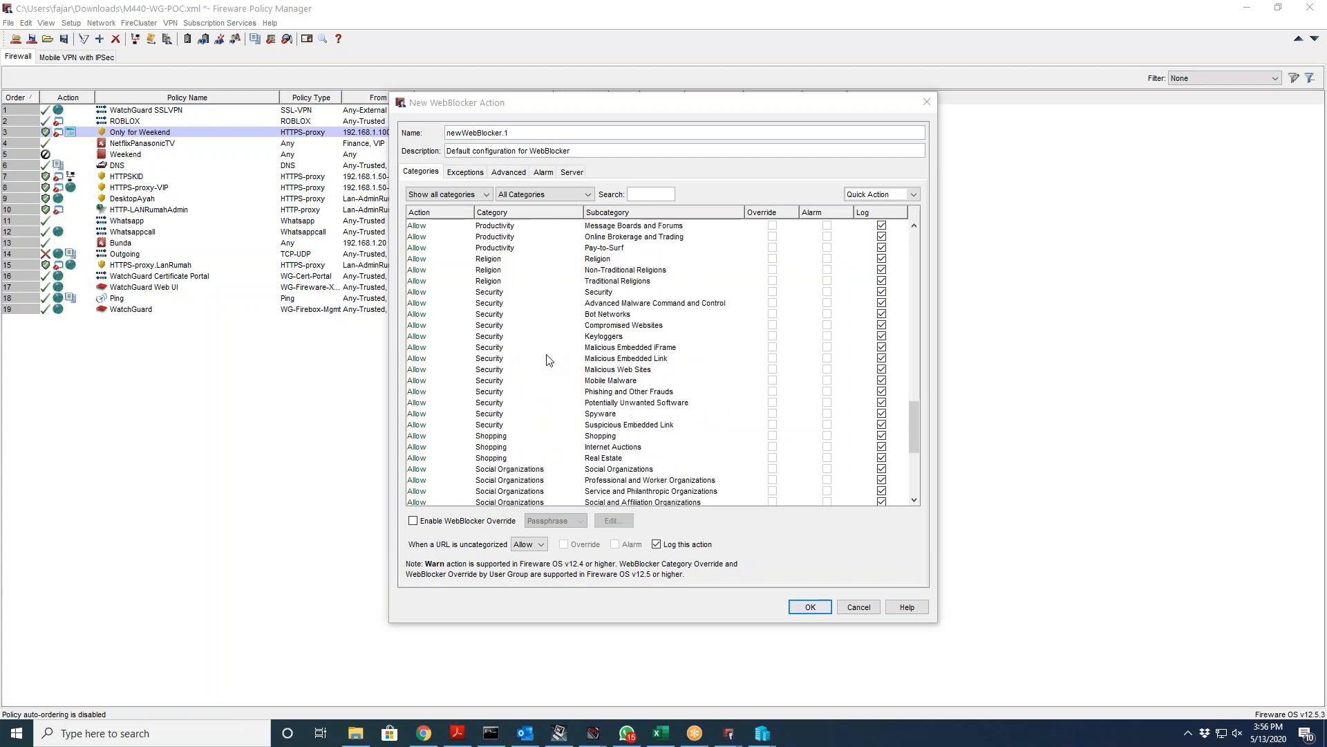
left_click(492, 358)
scroll(492, 359, "down", 7)
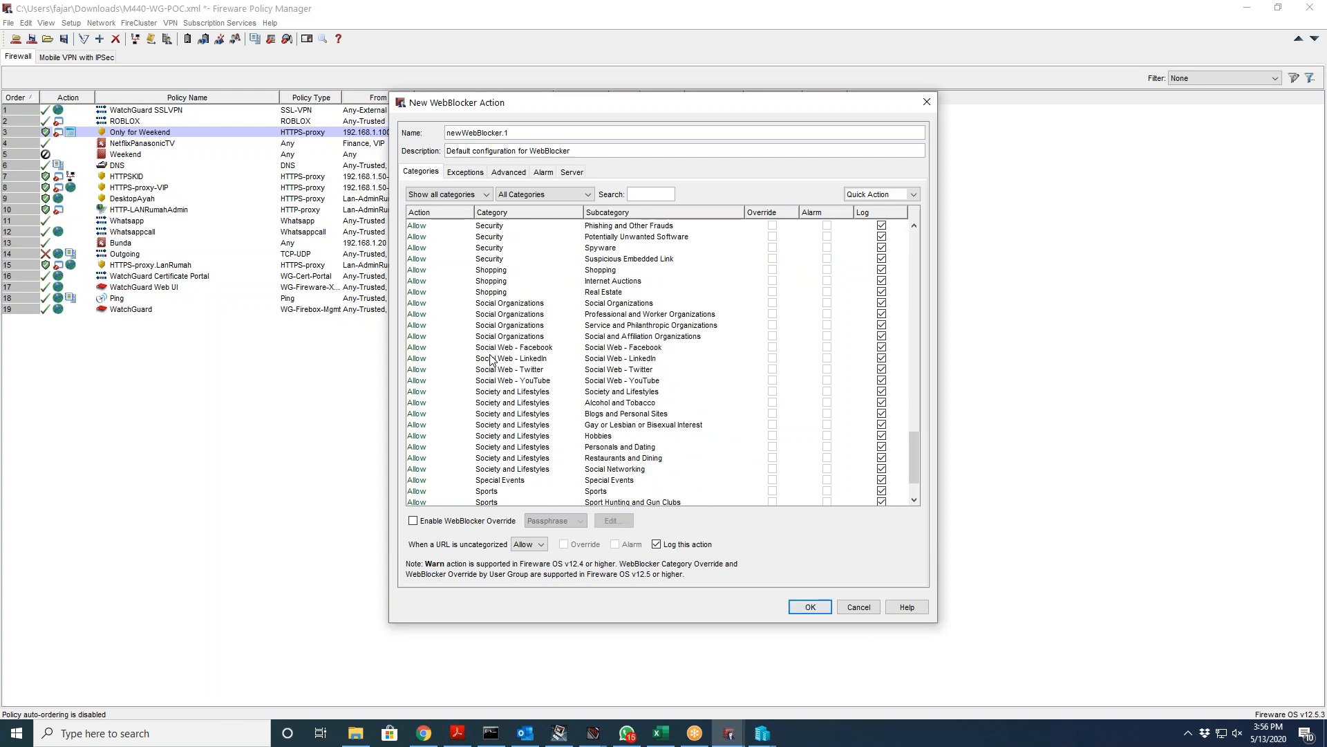
left_click(486, 358)
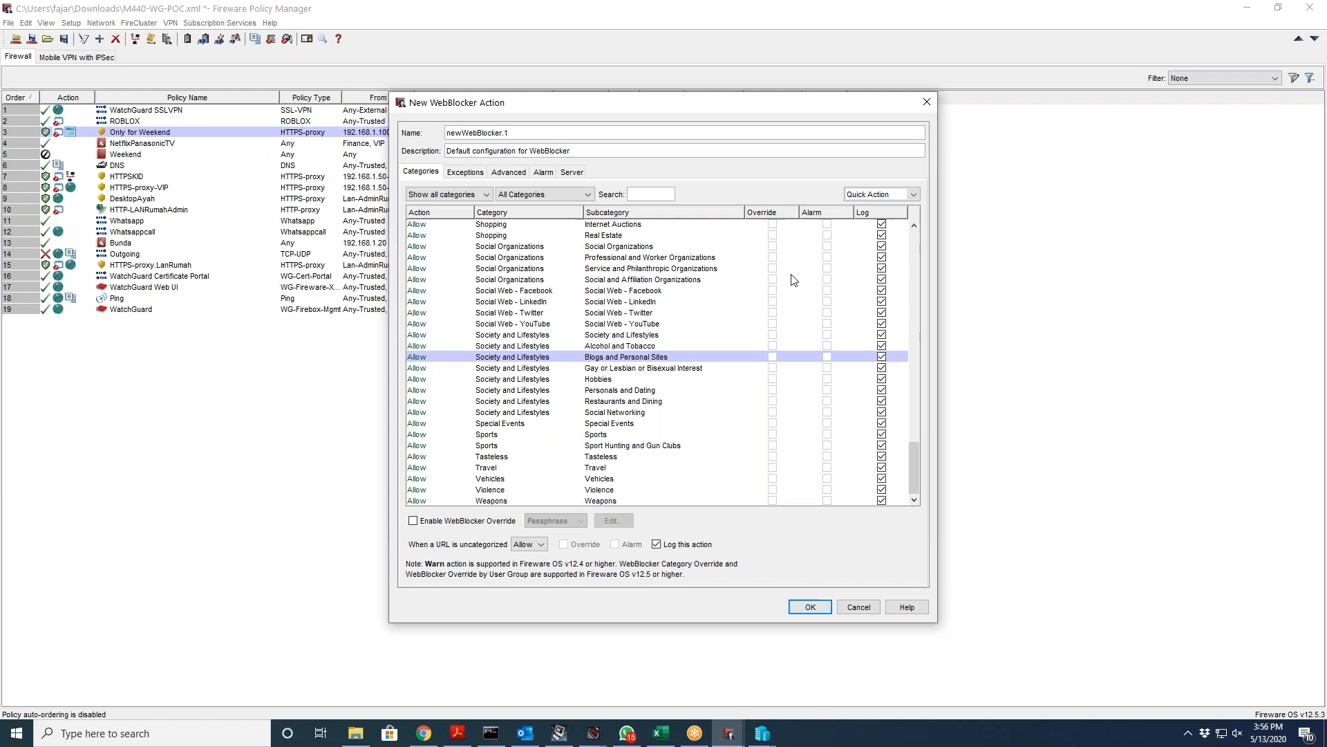
Step: Review the Exceptions, Advanced, Alarm and Server tabs, then discard the action and WebBlocker Actions dialog
left_click(480, 176)
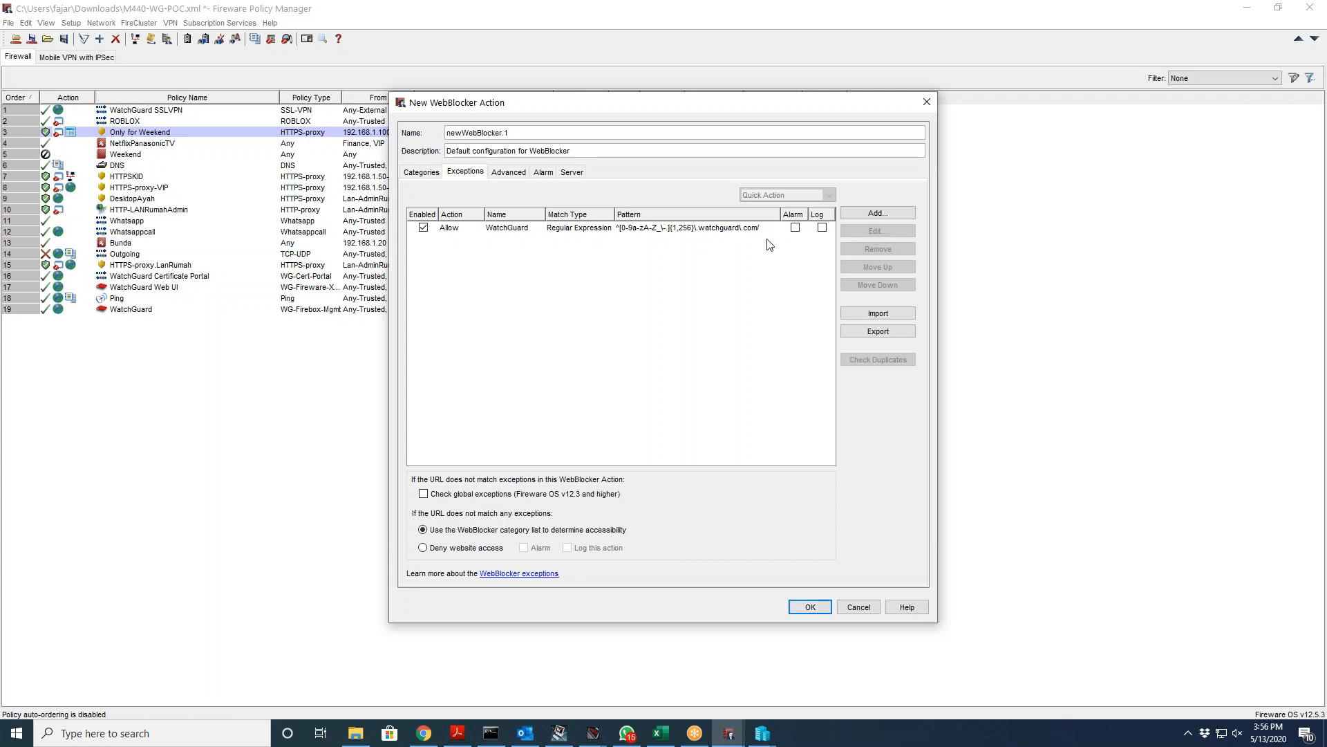
left_click(676, 231)
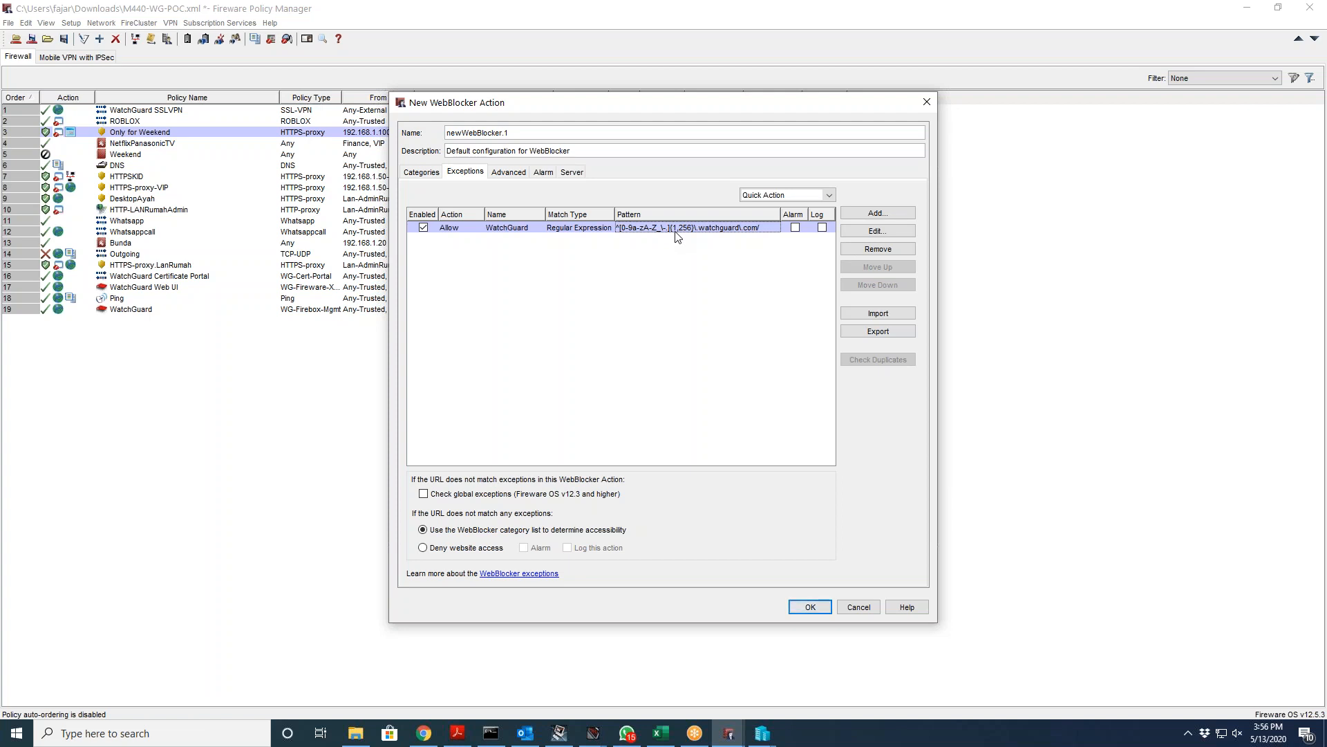
left_click(515, 174)
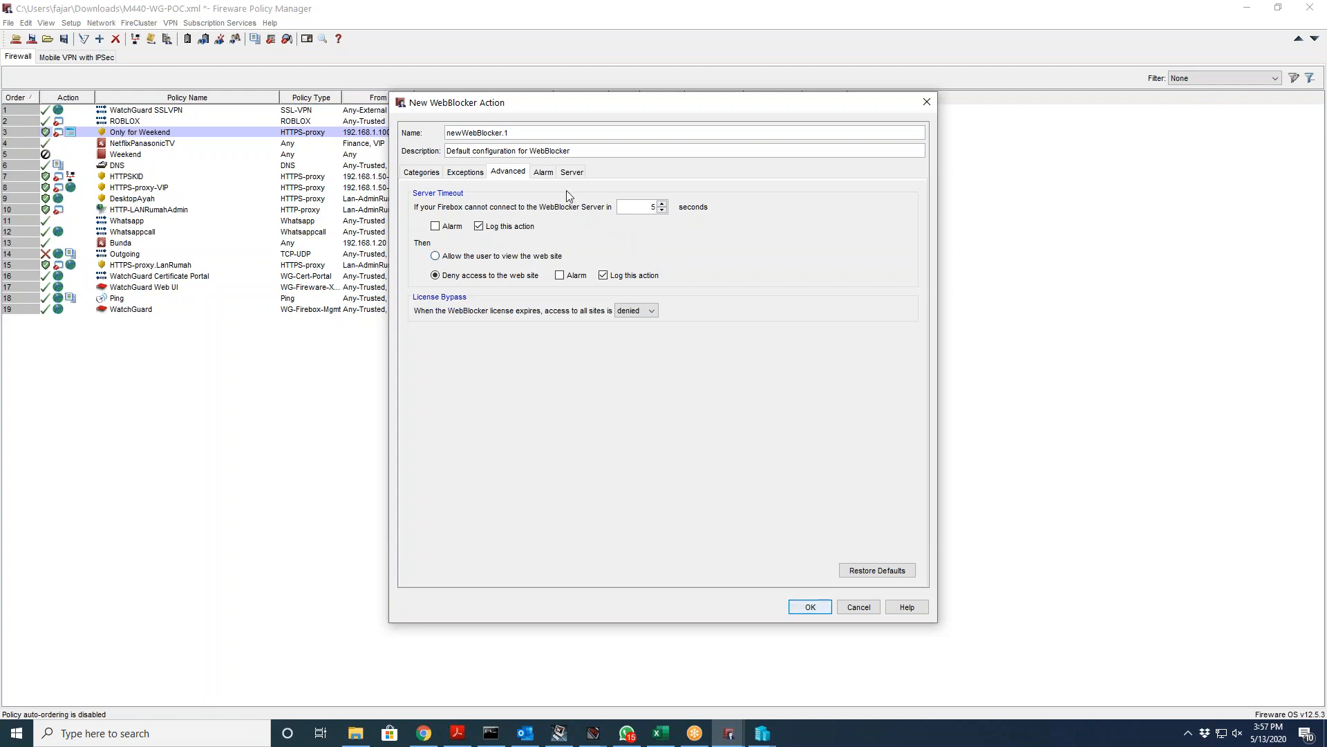
left_click(550, 176)
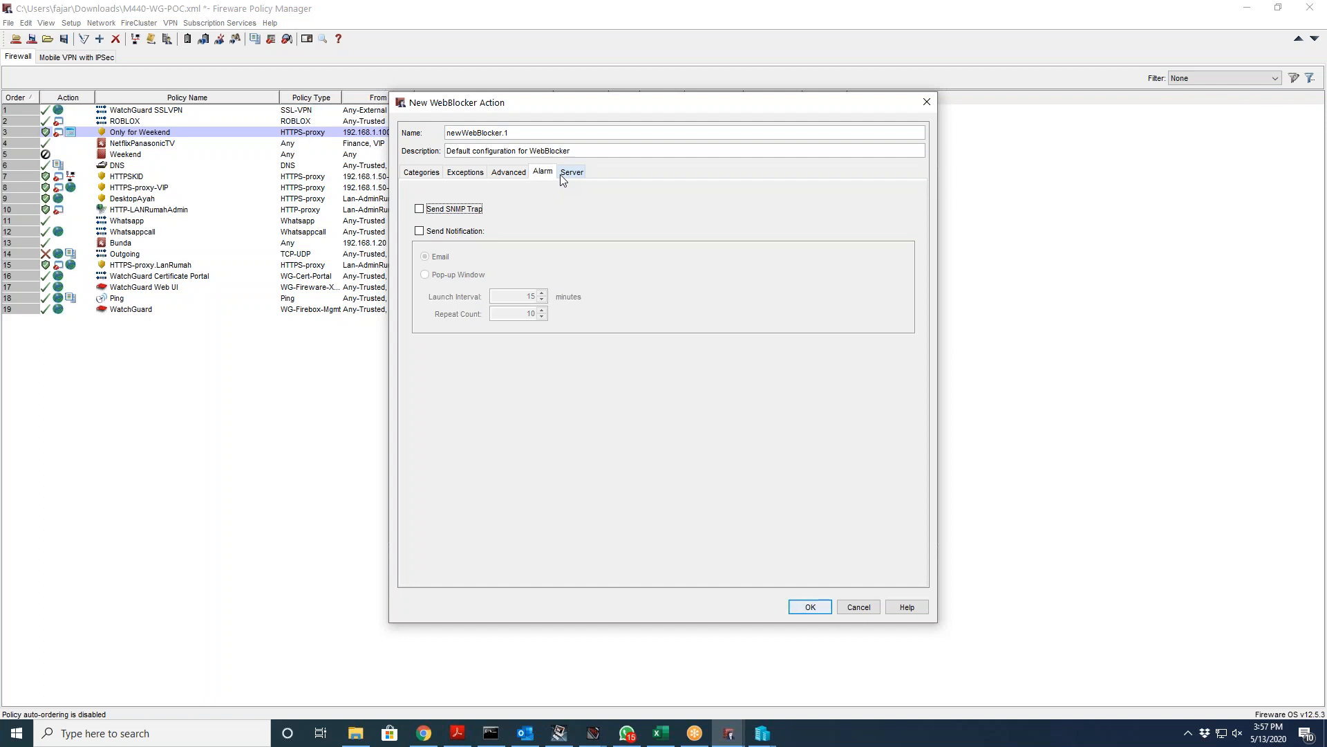
left_click(561, 175)
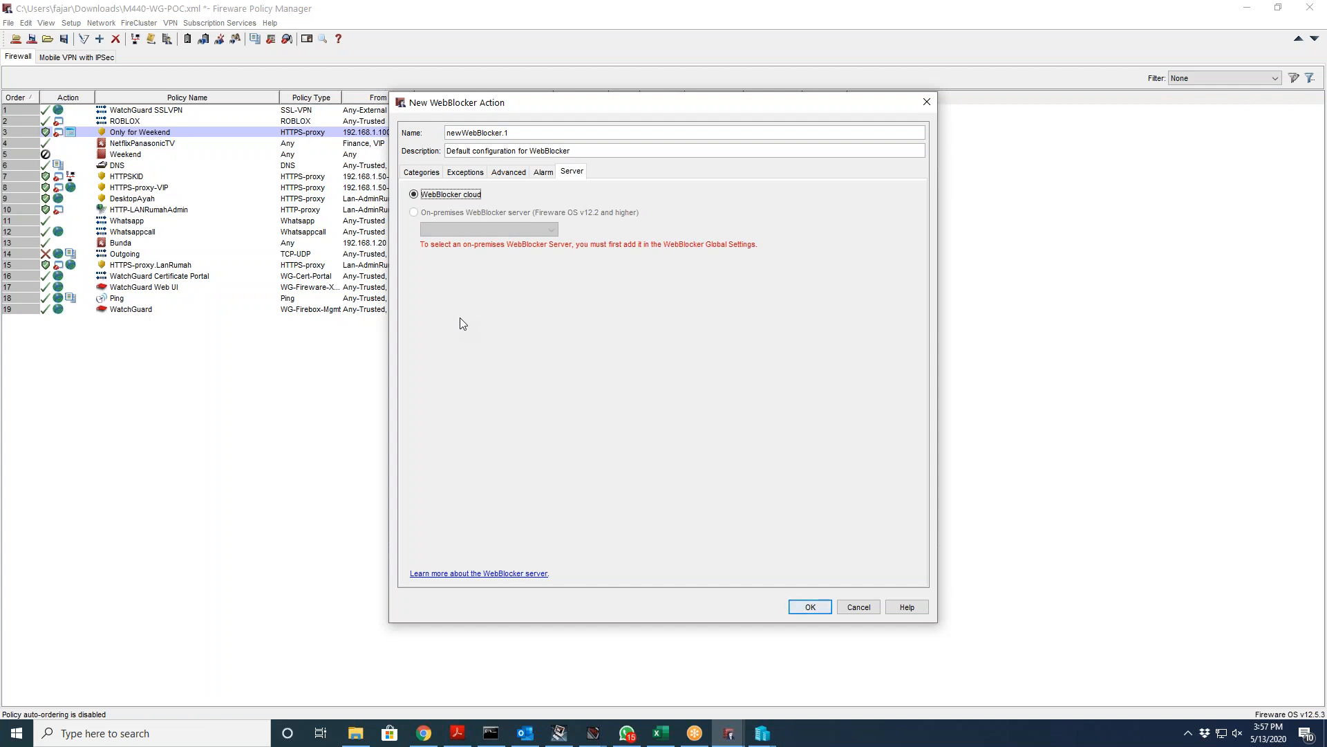
left_click(845, 606)
left_click(834, 531)
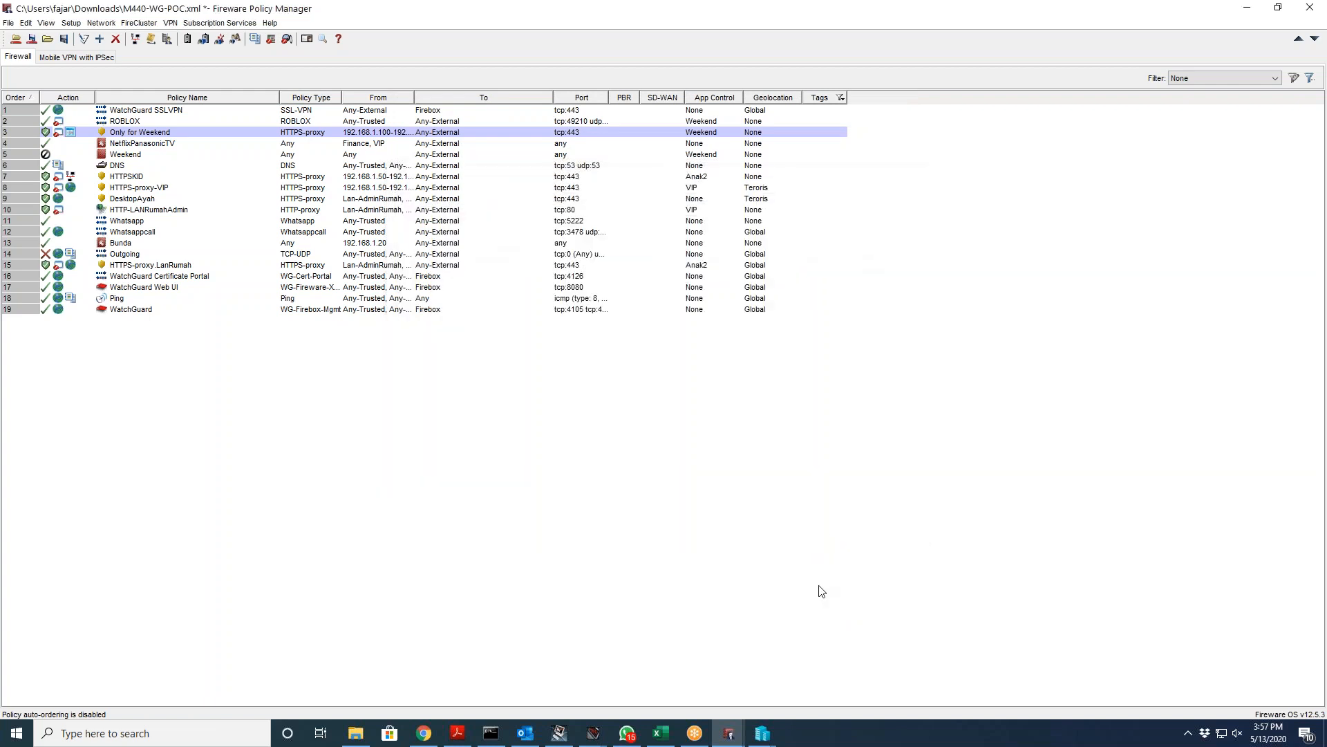
Step: Extract the watchguard-dimension zip in Downloads into its watchguard-dimension_2_1_2_U3_vhd folder
left_click(424, 733)
left_click(141, 705)
left_click(176, 654)
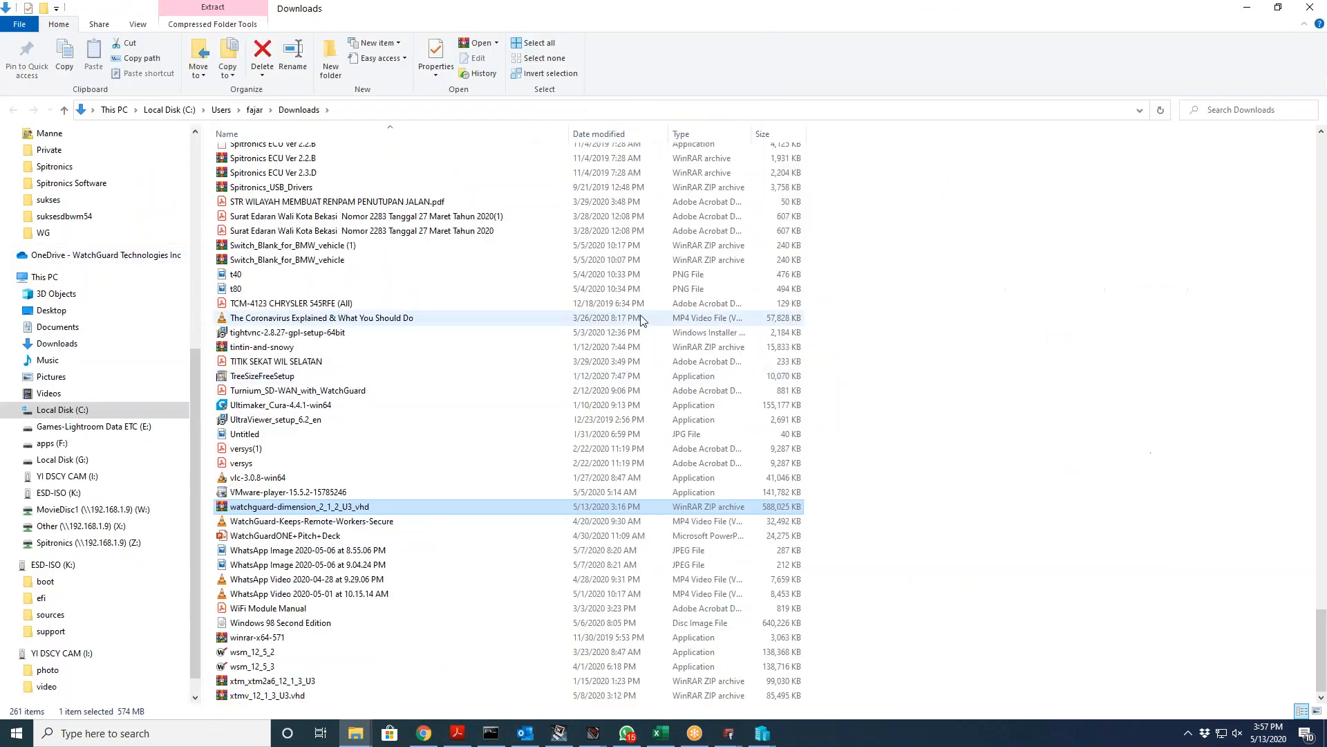
right_click(280, 507)
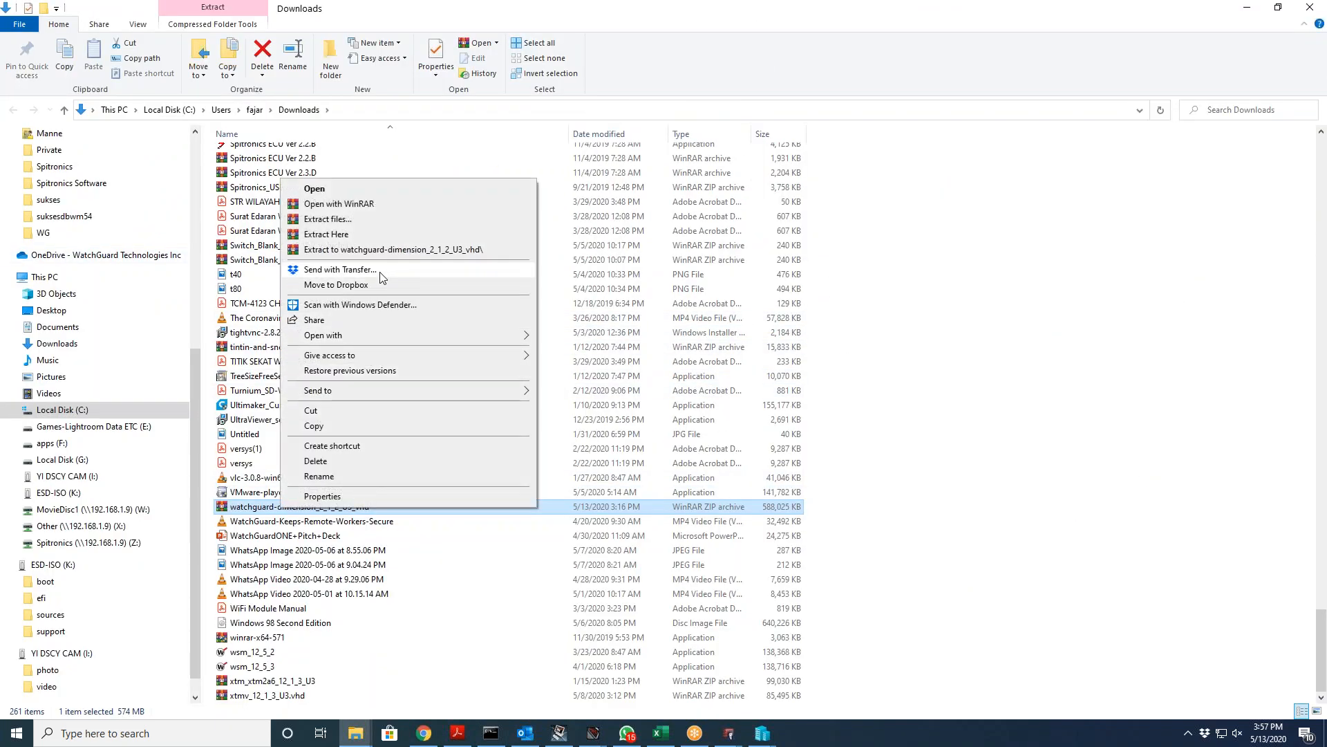
left_click(385, 250)
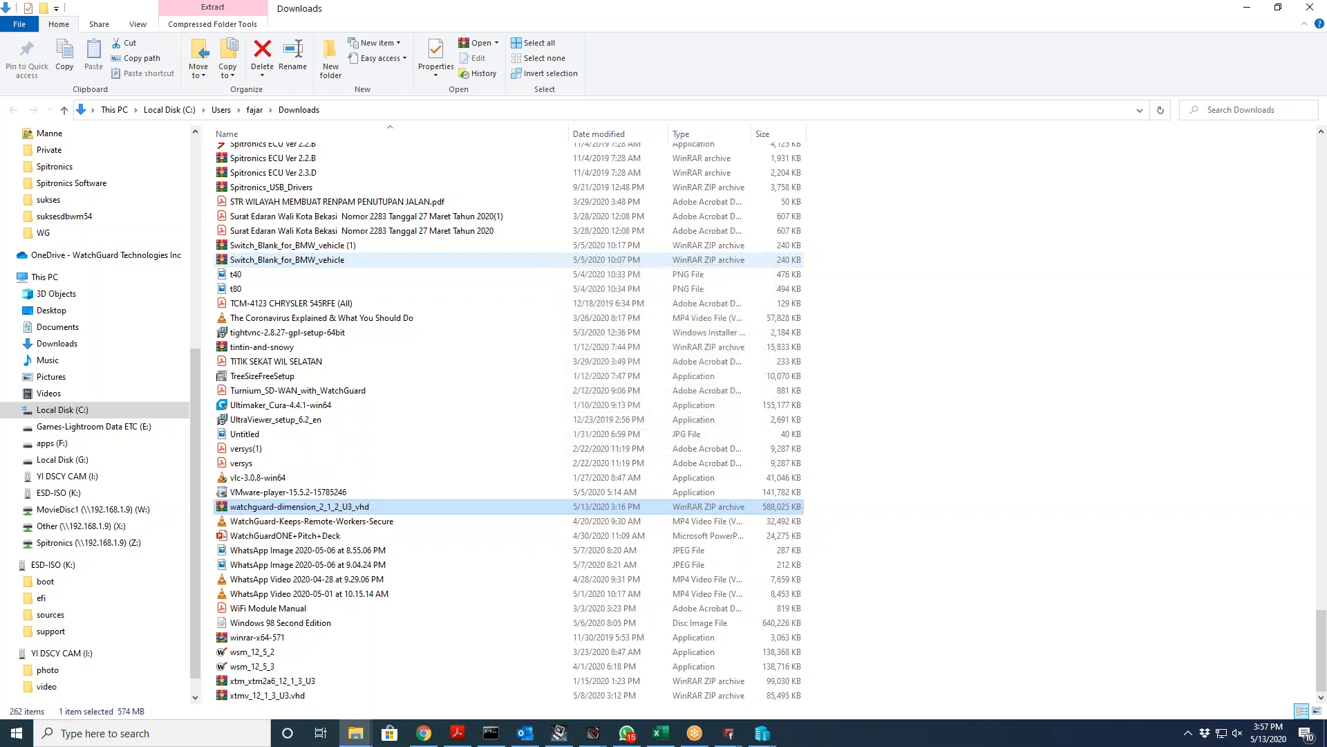
left_click(421, 734)
Step: Finish the New Virtual Machine Wizard using the extracted Dimension VHD from Downloads as the disk
left_click(761, 732)
left_click(740, 681)
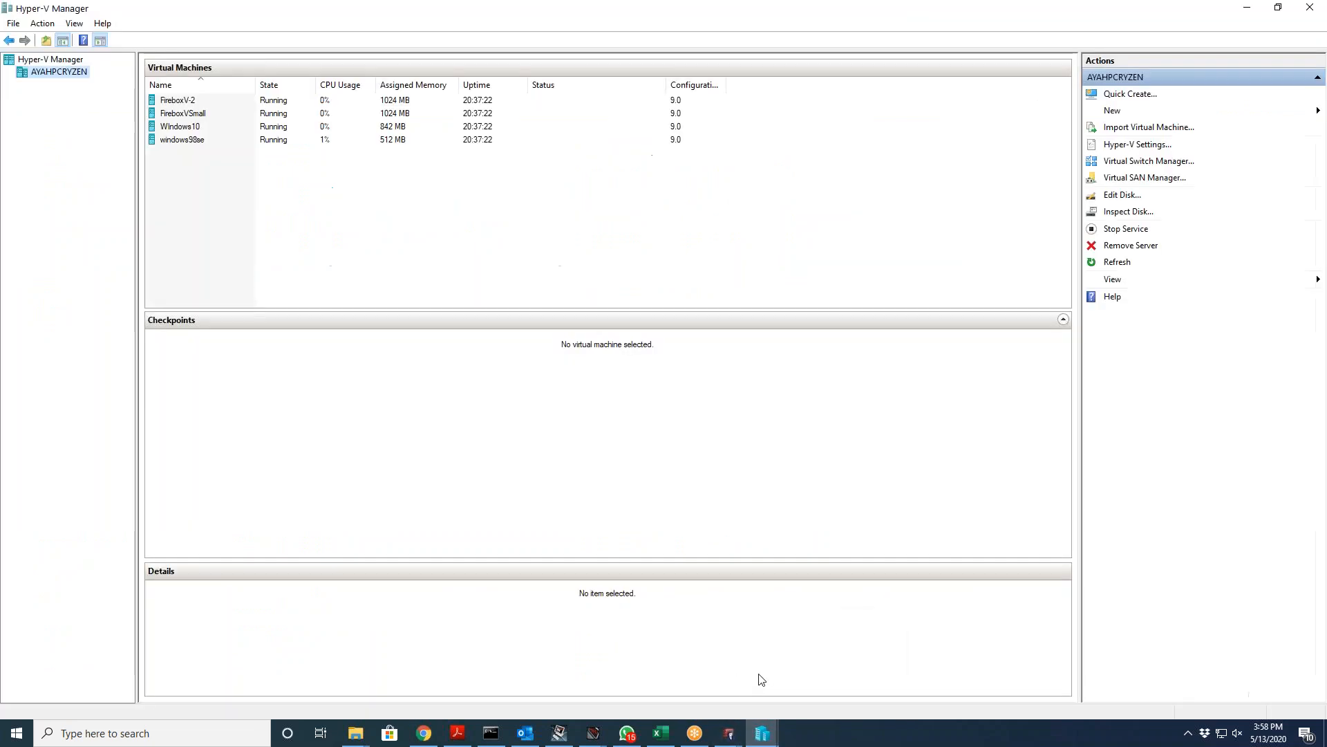
mouse_move(774, 738)
left_click(802, 617)
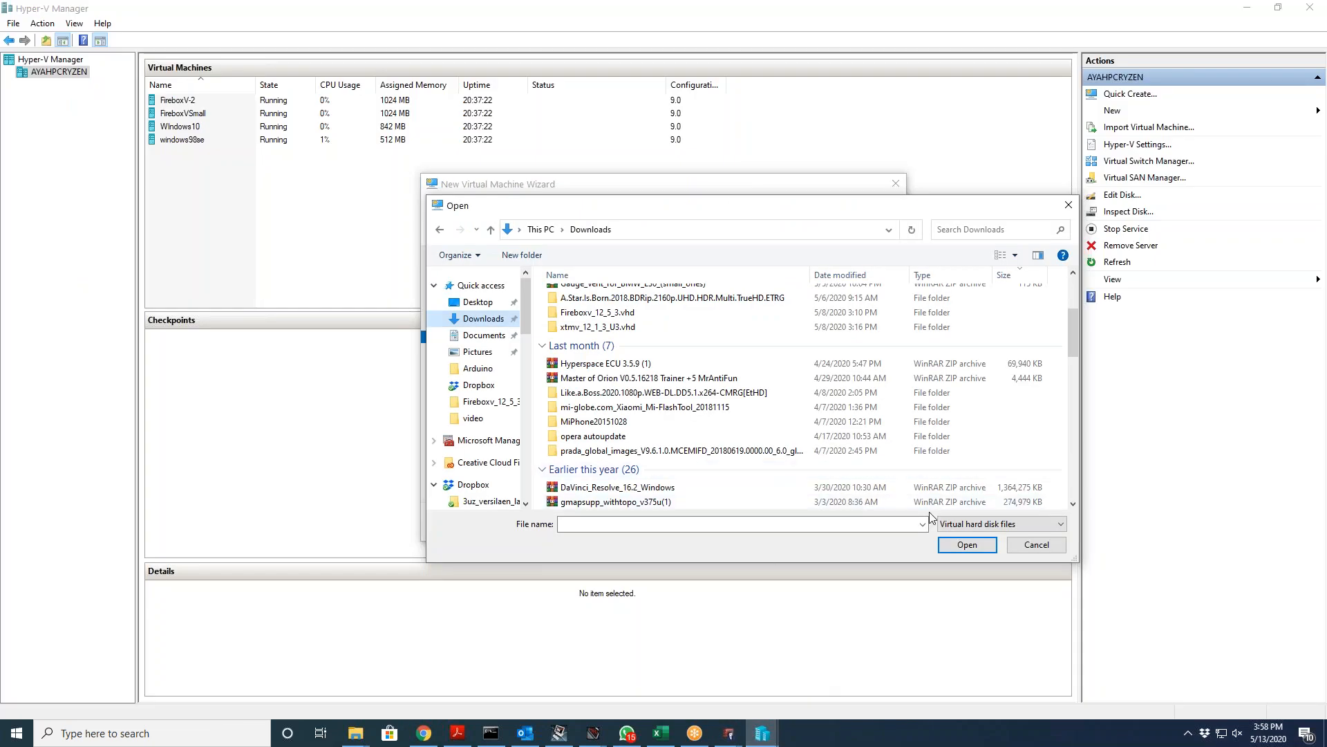
left_click(1010, 546)
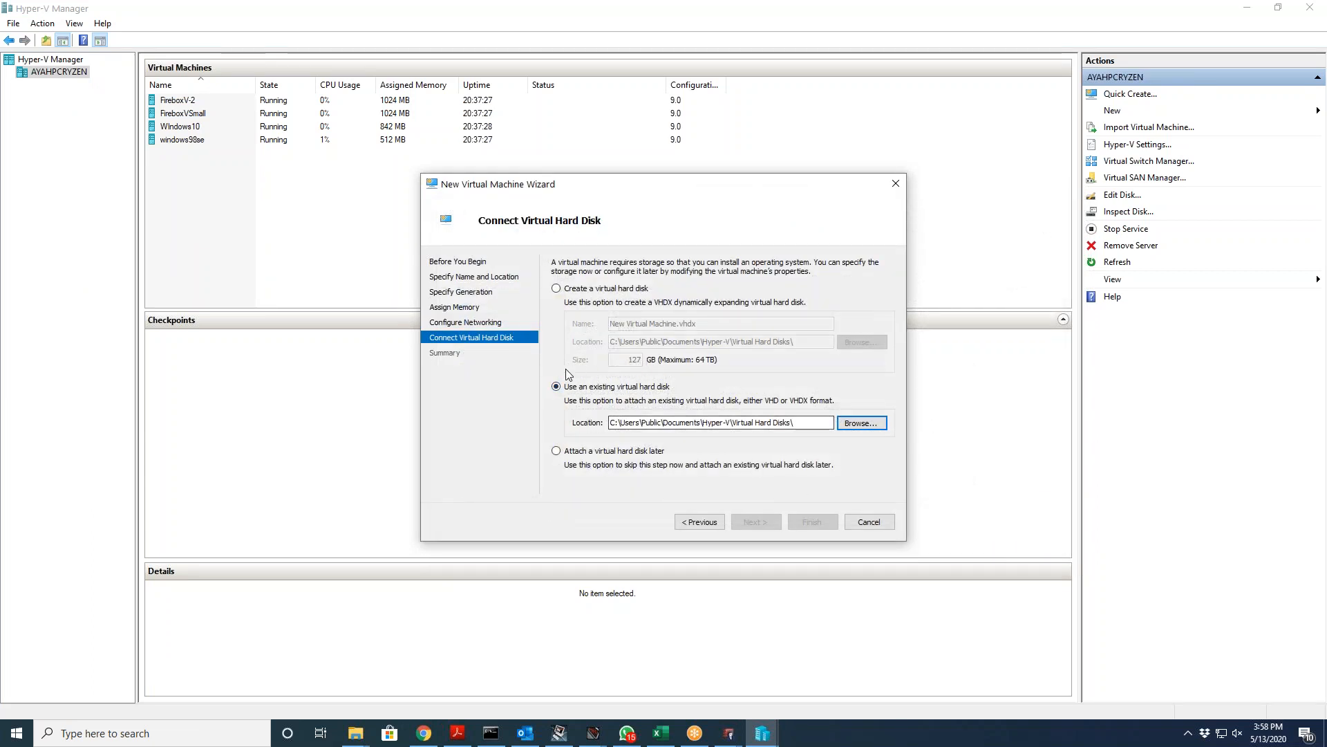
left_click(860, 423)
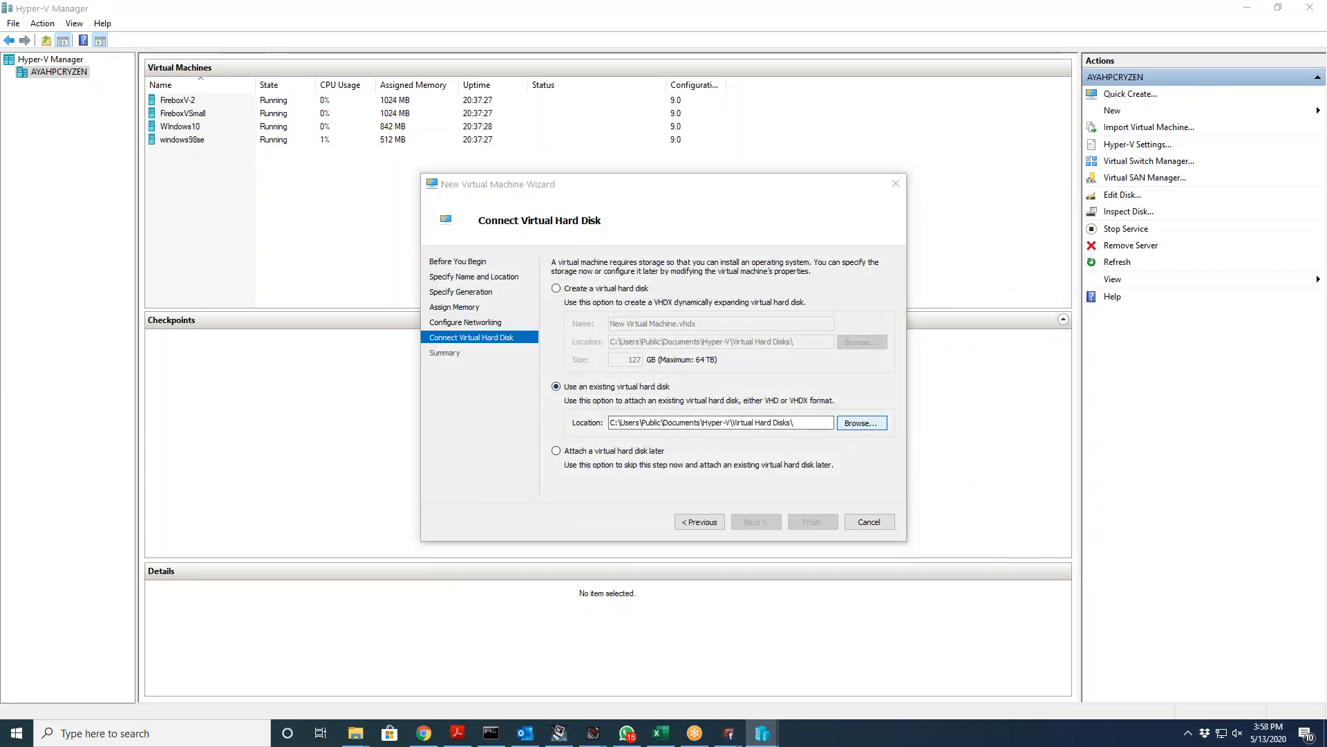
scroll(517, 299, "up", 10)
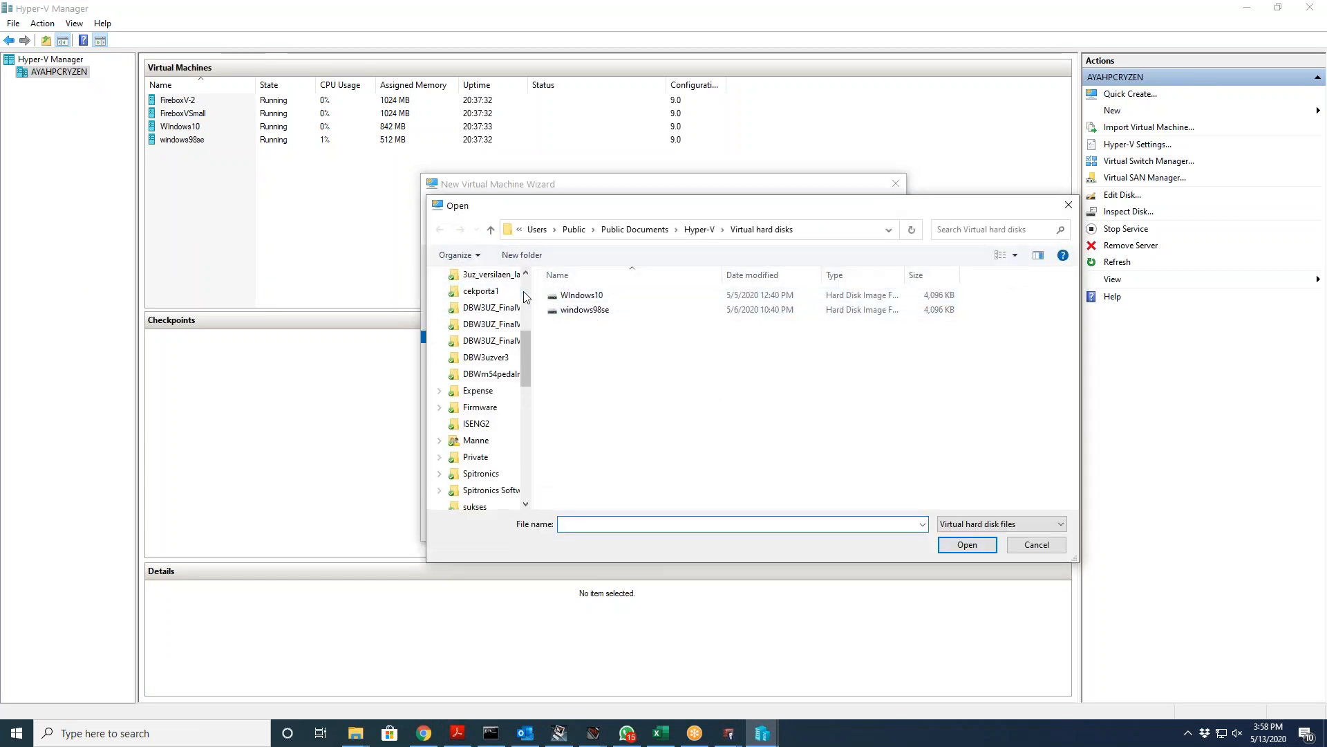
left_click(493, 319)
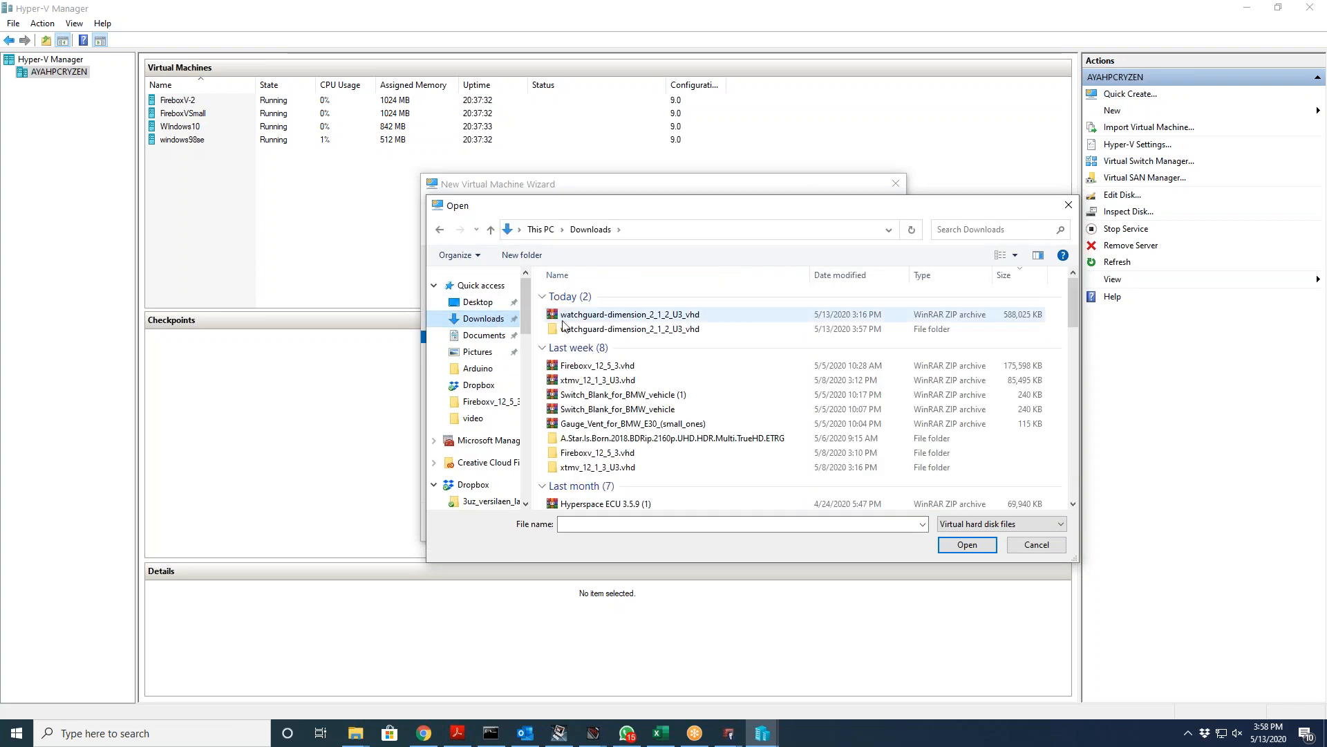
double_click(607, 332)
double_click(621, 300)
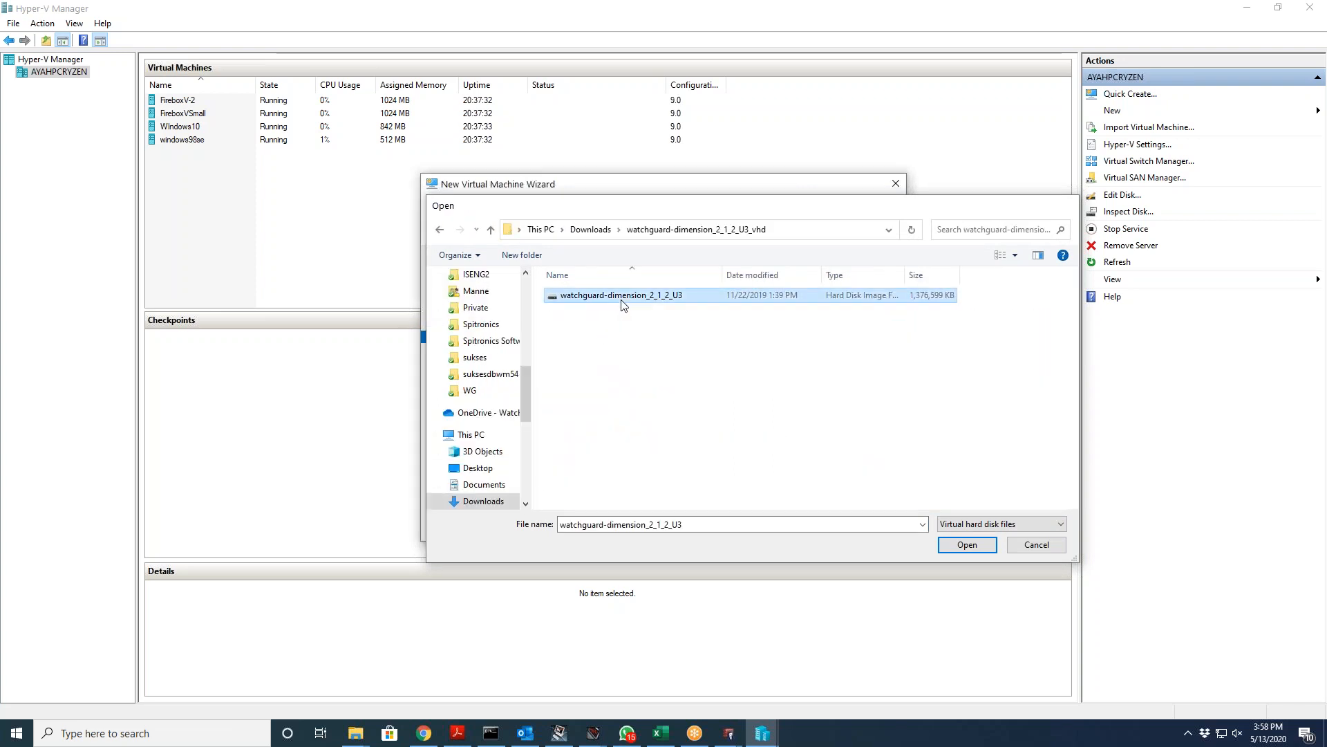
left_click(755, 522)
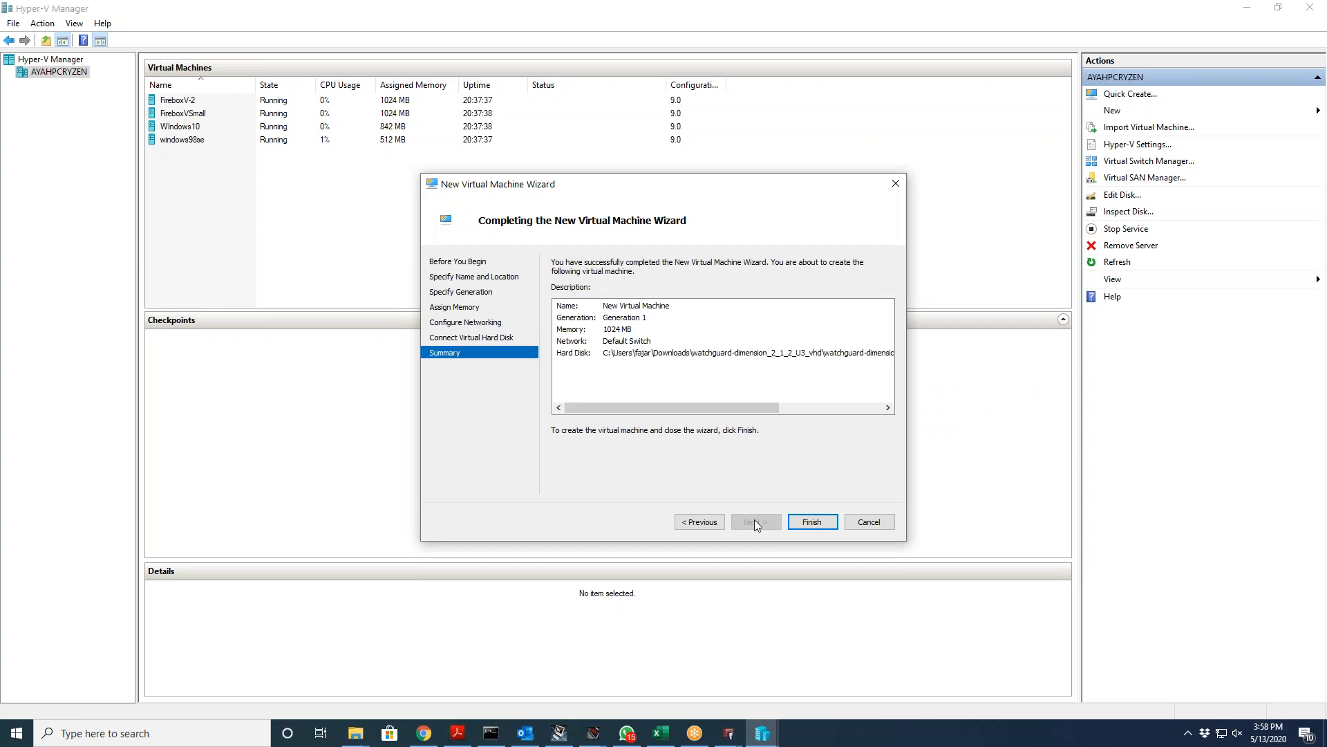
left_click(802, 522)
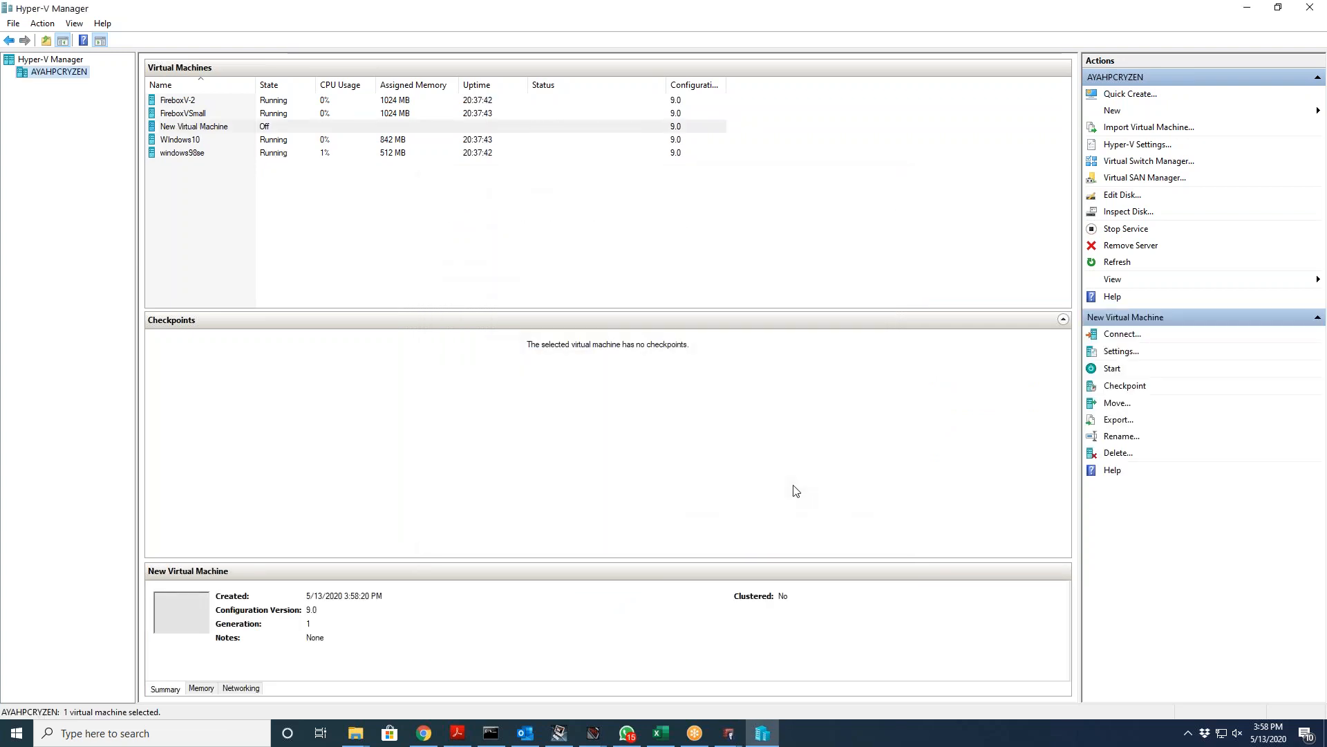
Step: Rename the new virtual machine to 'Dimension' and connect to its console
right_click(181, 130)
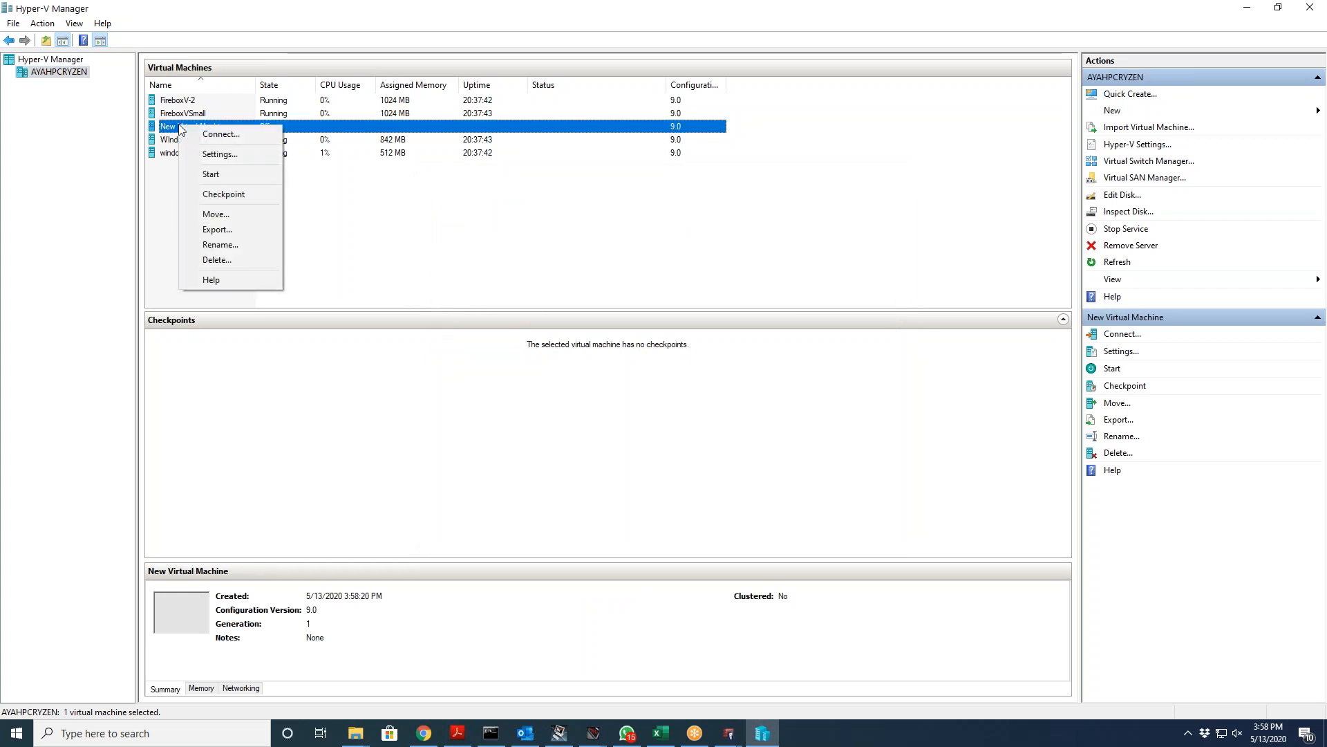
left_click(220, 245)
type("Dimension")
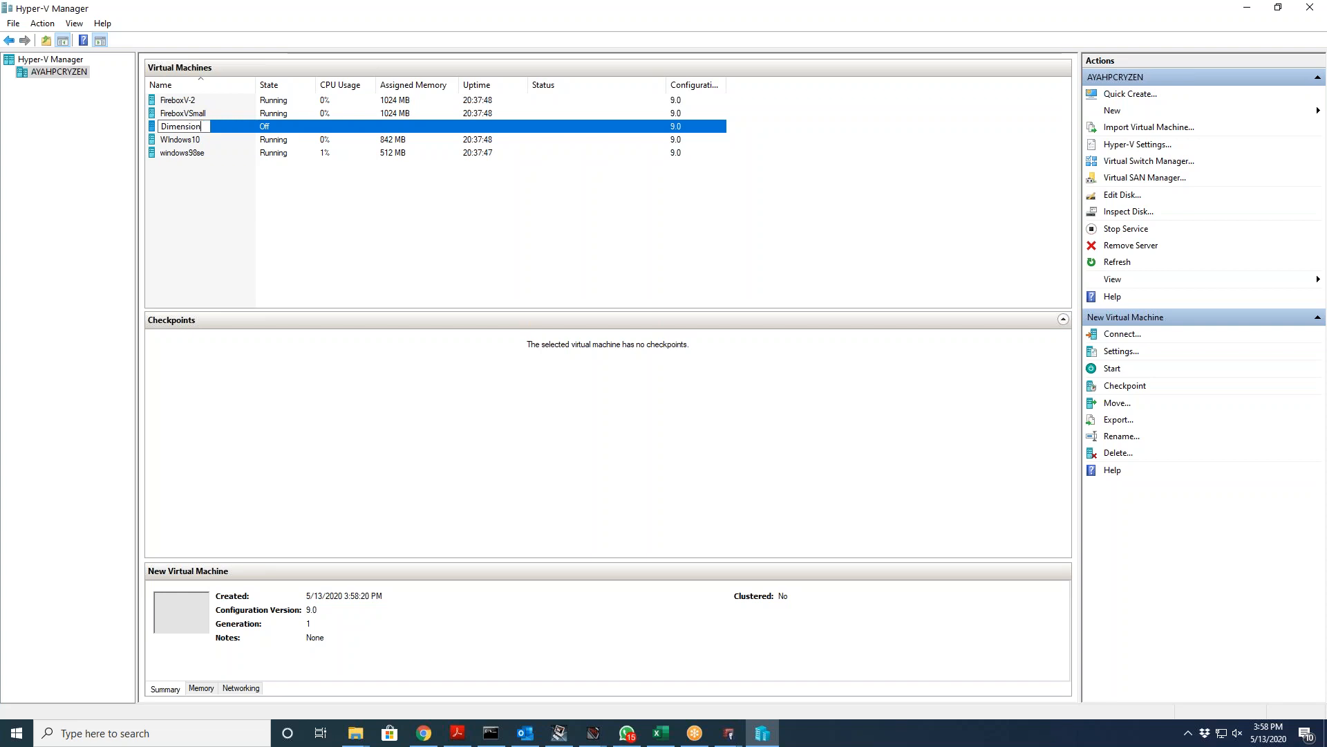
key("Return")
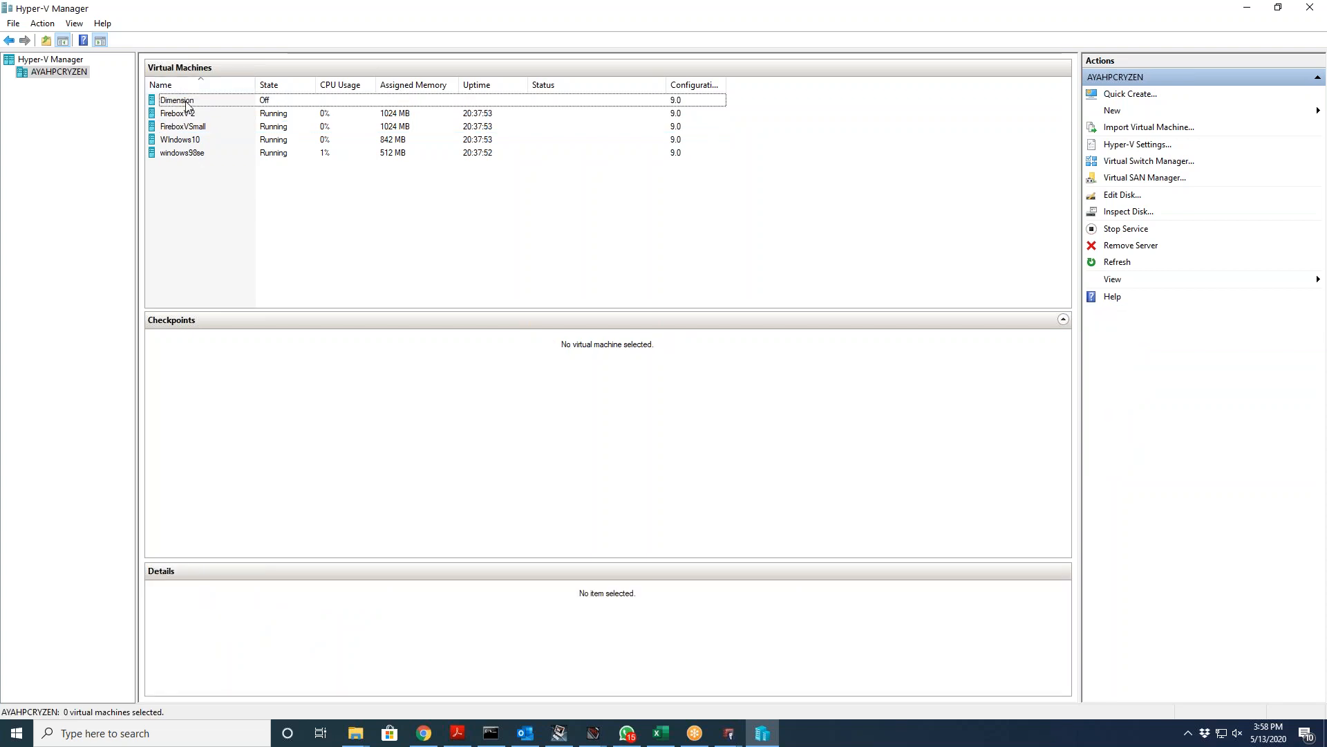
right_click(186, 101)
left_click(210, 115)
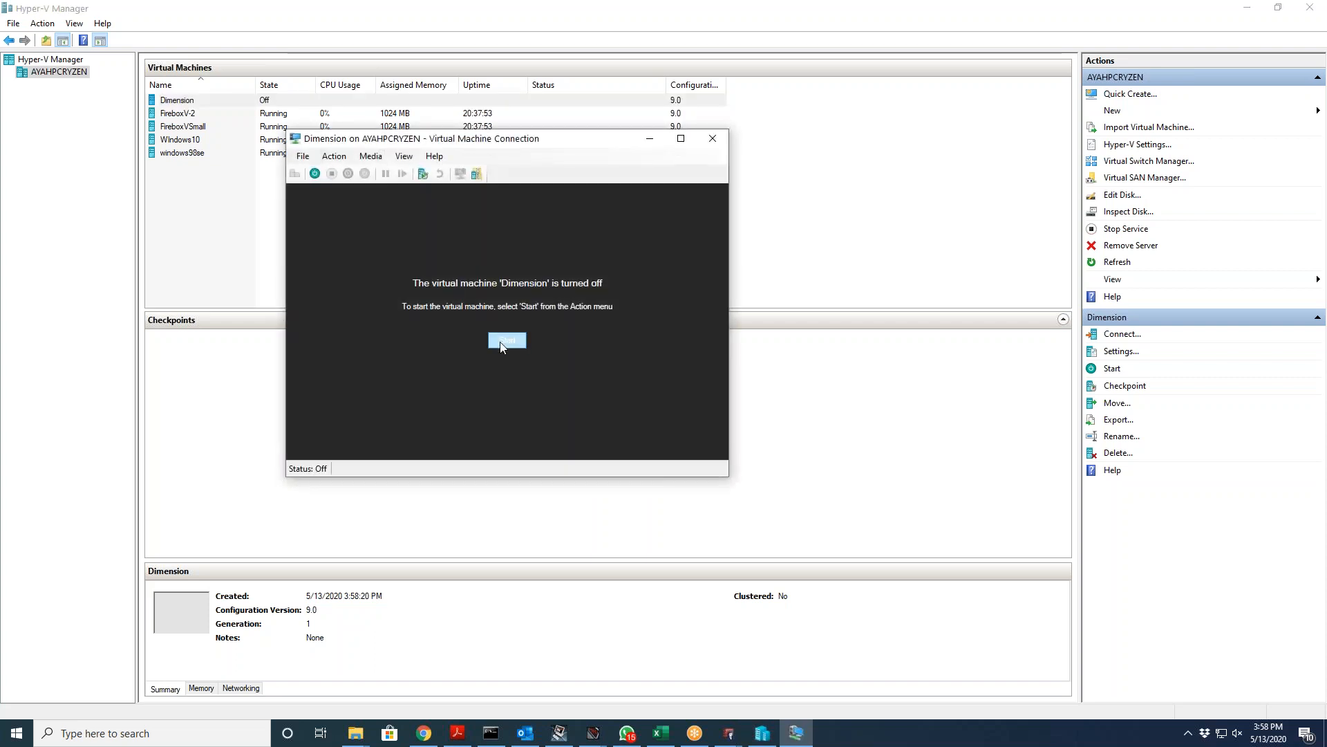
Step: Start the Dimension virtual machine from its connection window
left_click(500, 342)
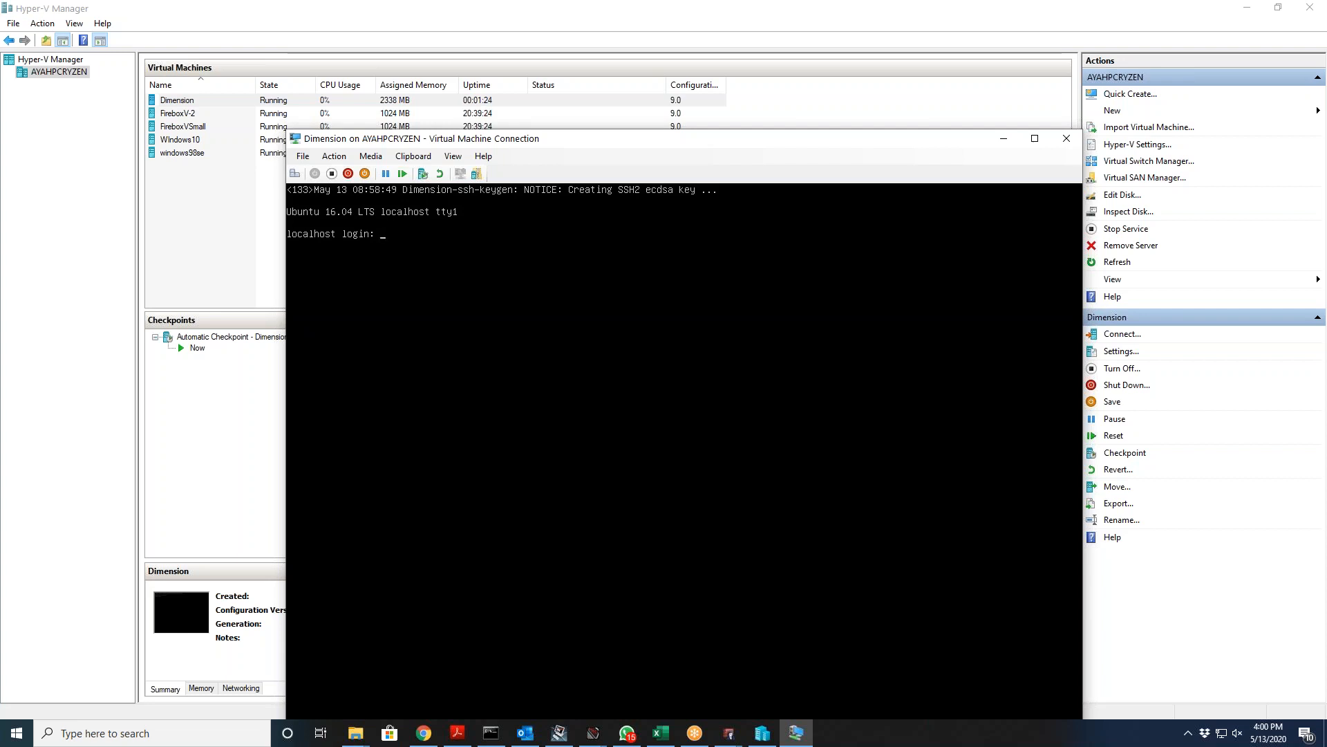
type("wgsupport")
key("Return")
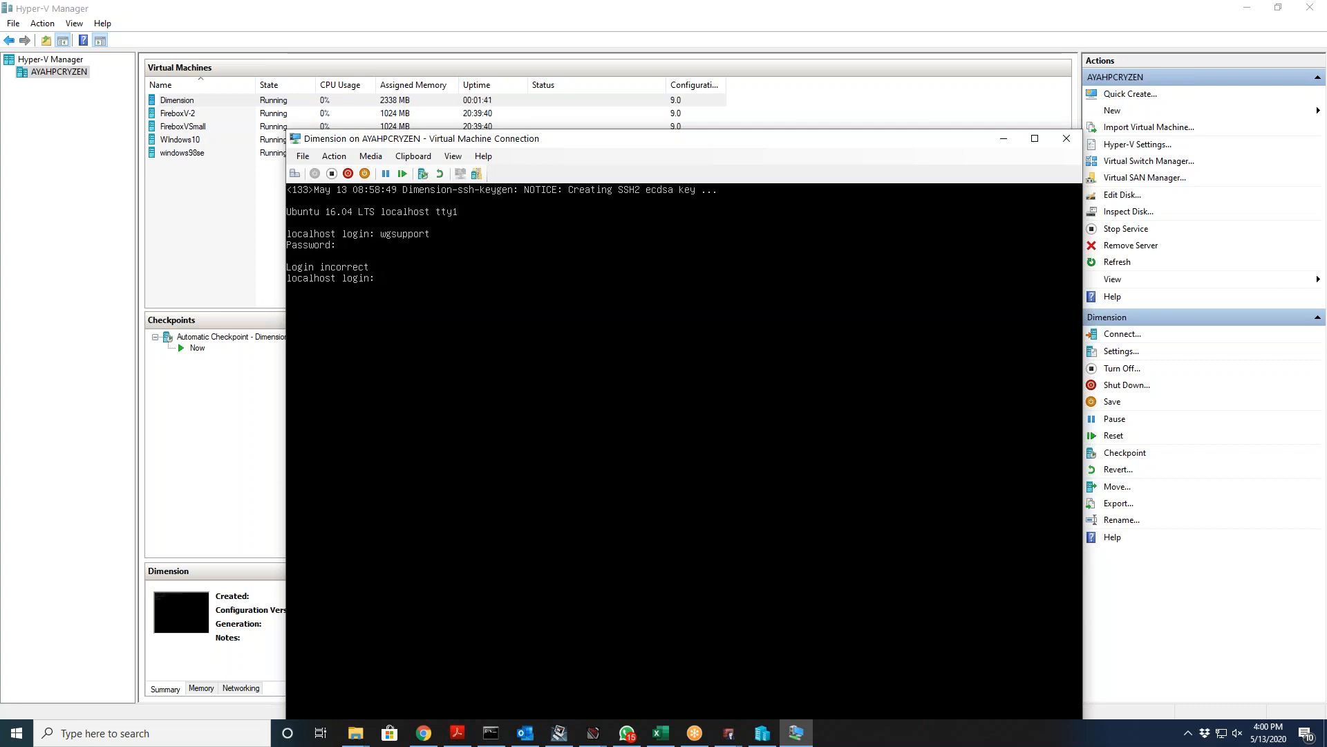
type("pport")
key("Return")
key("Return")
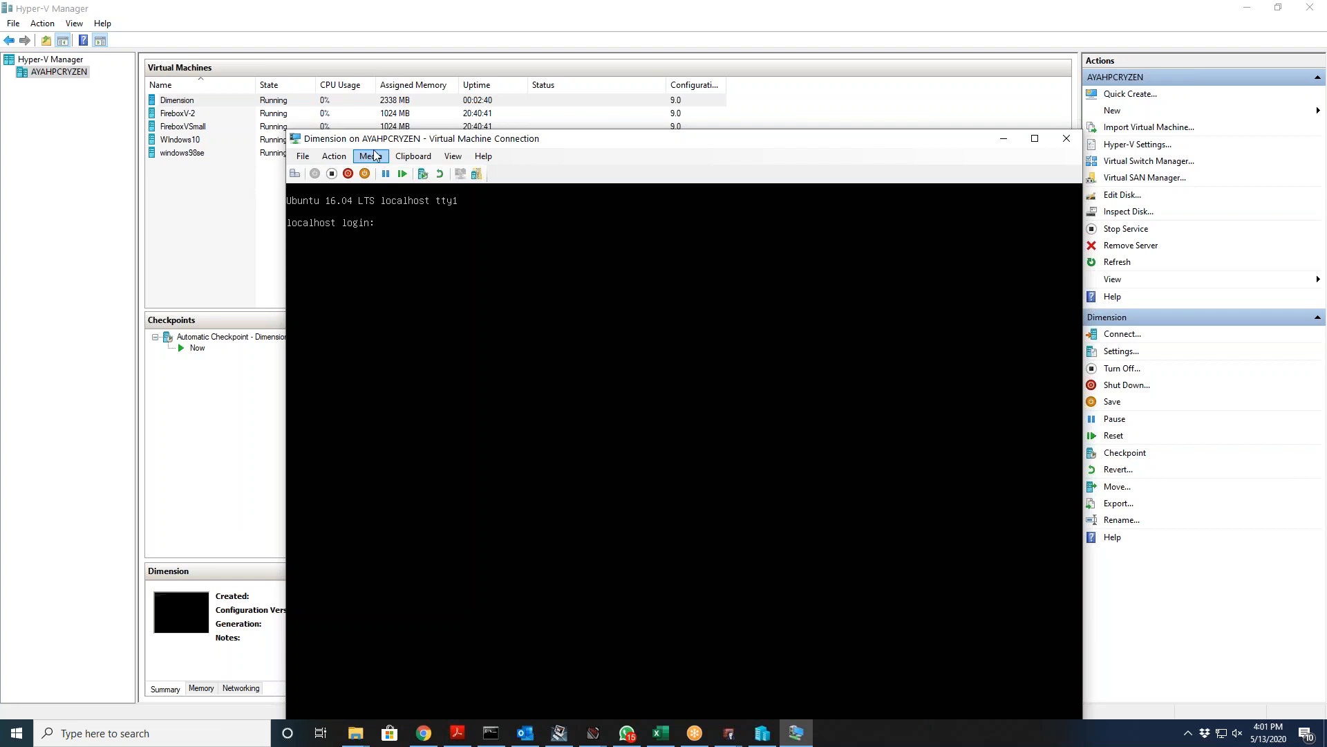
Step: Check Dimension's VM settings without changes, then open Windows Network & Internet settings
left_click_drag(446, 138, 575, 136)
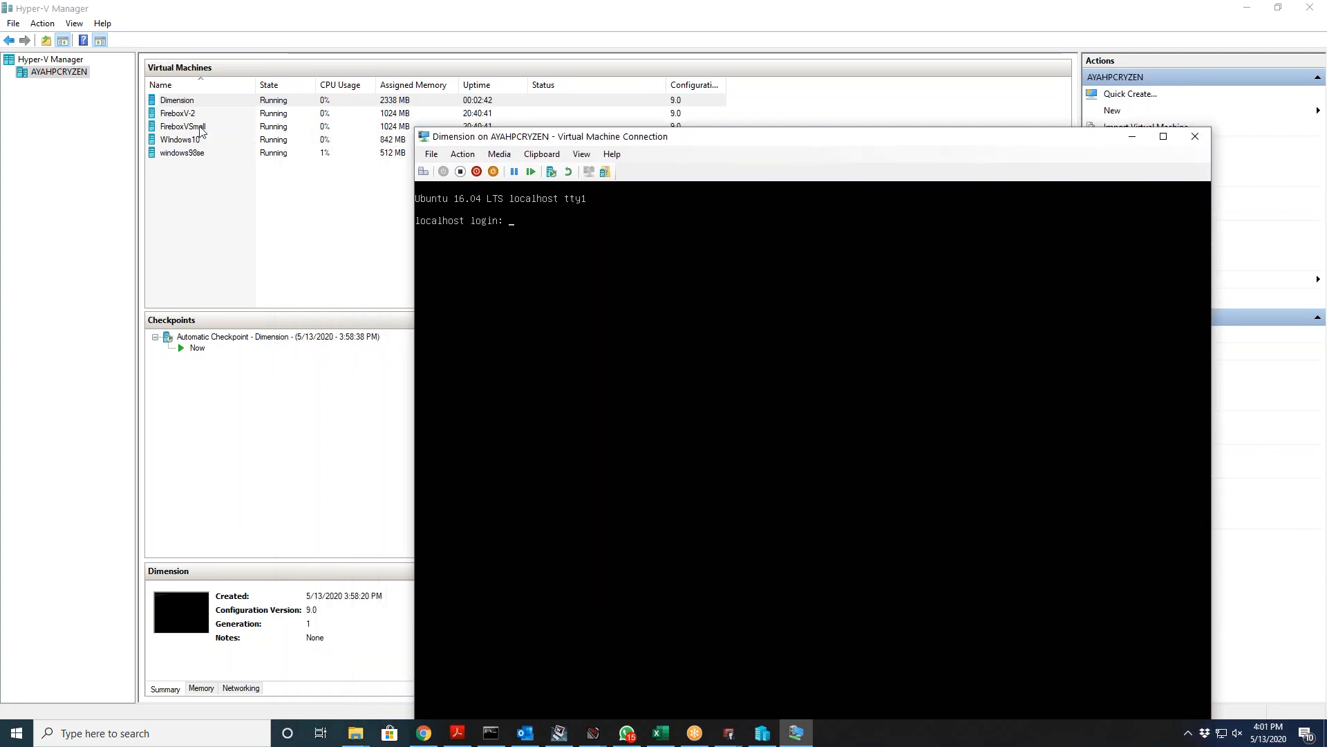
right_click(198, 102)
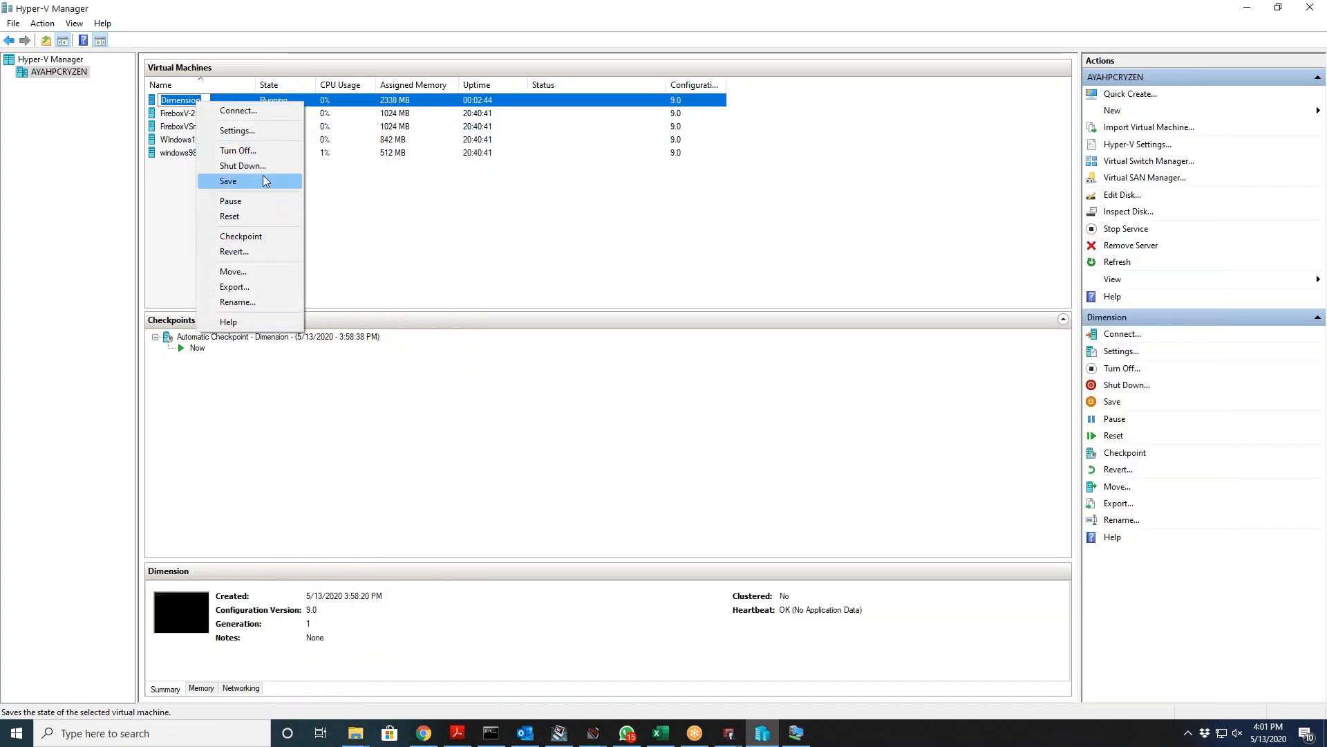
left_click(265, 132)
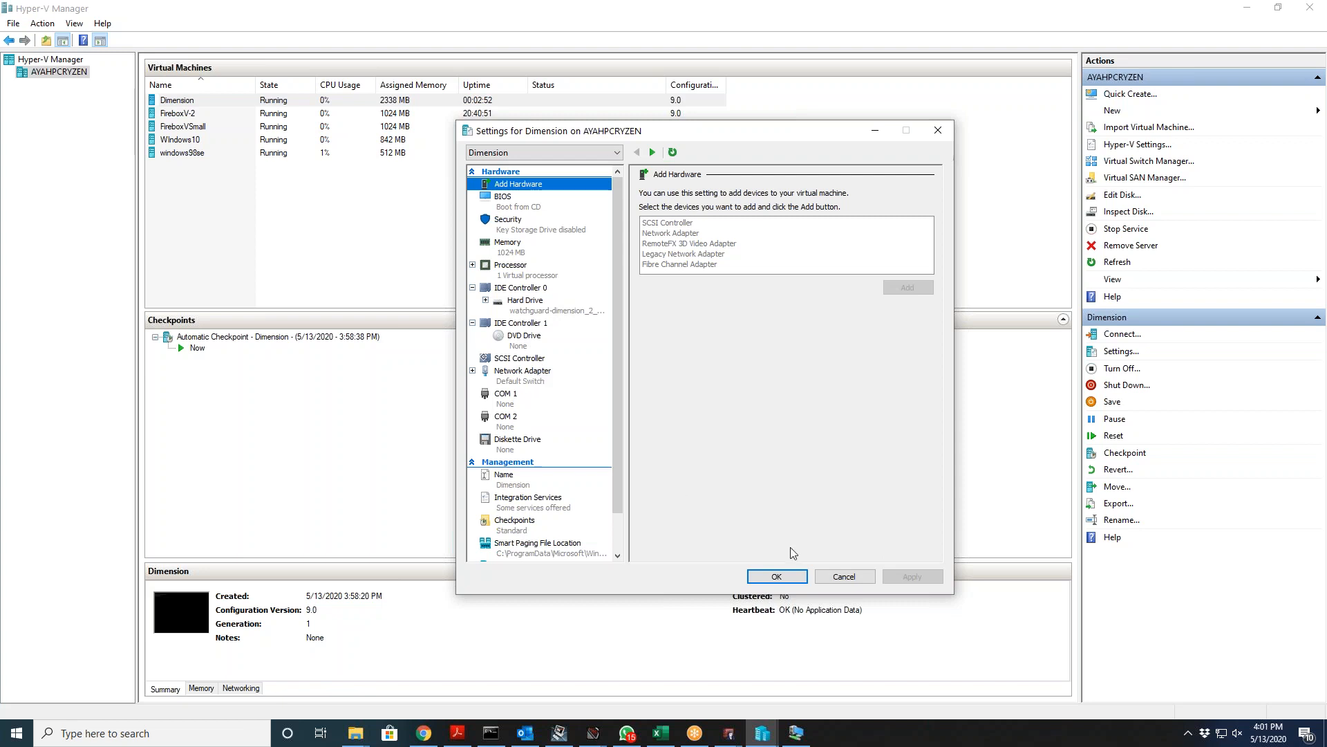
left_click(841, 575)
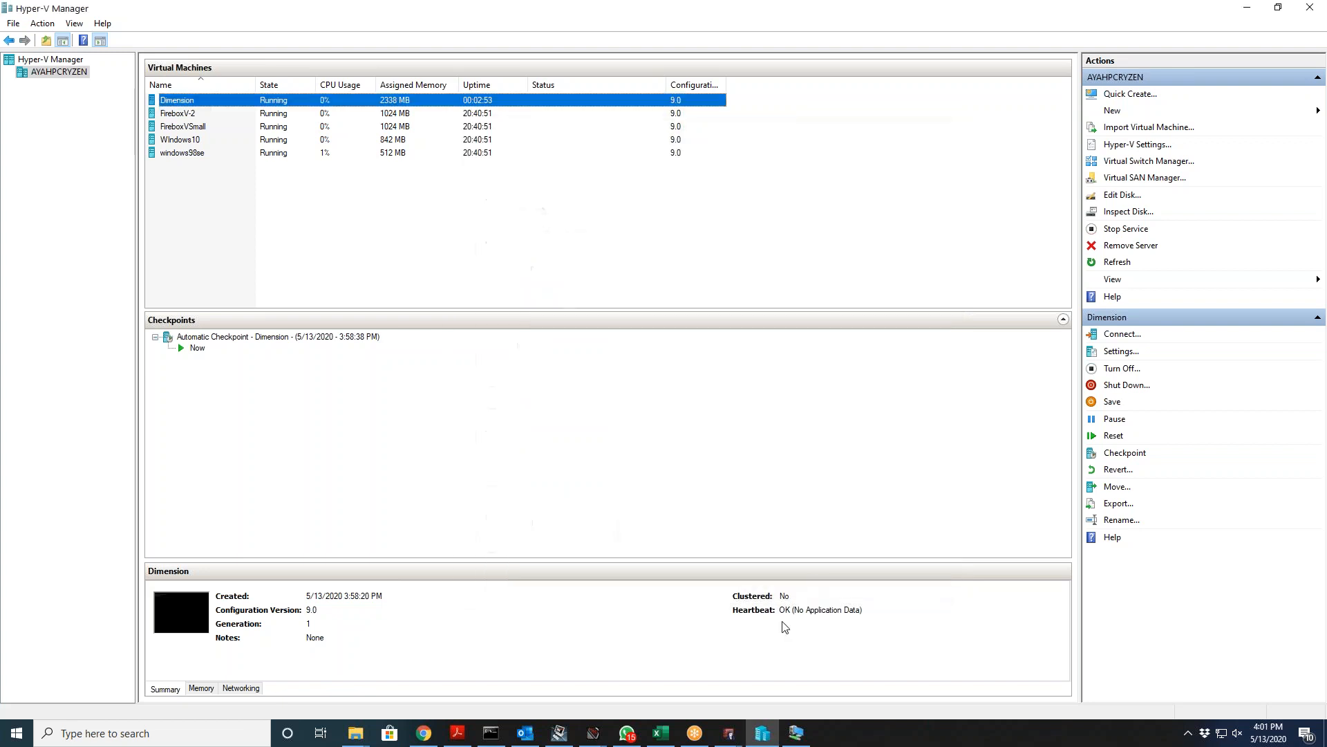
right_click(1223, 731)
left_click(1206, 702)
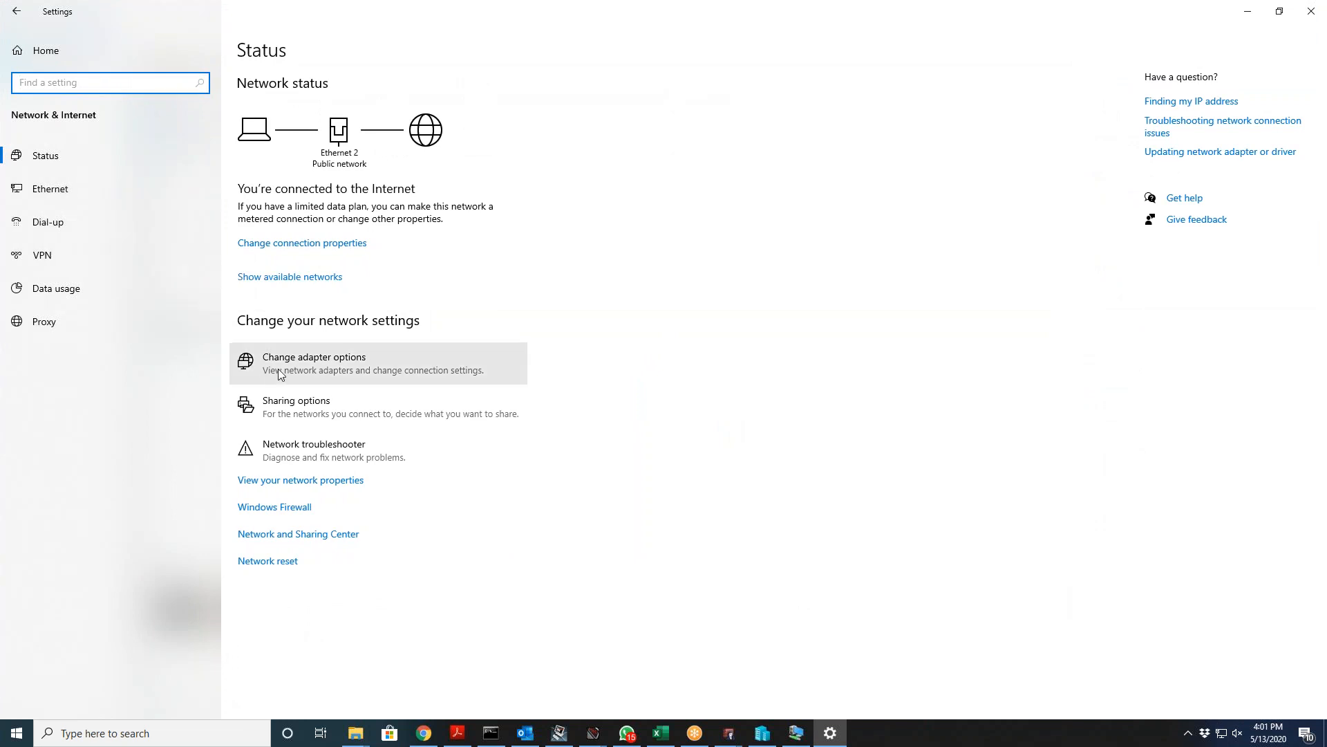
Step: Inspect vEthernet (Default Switch) IPv4 properties without changes, then return to the Dimension console
left_click(280, 374)
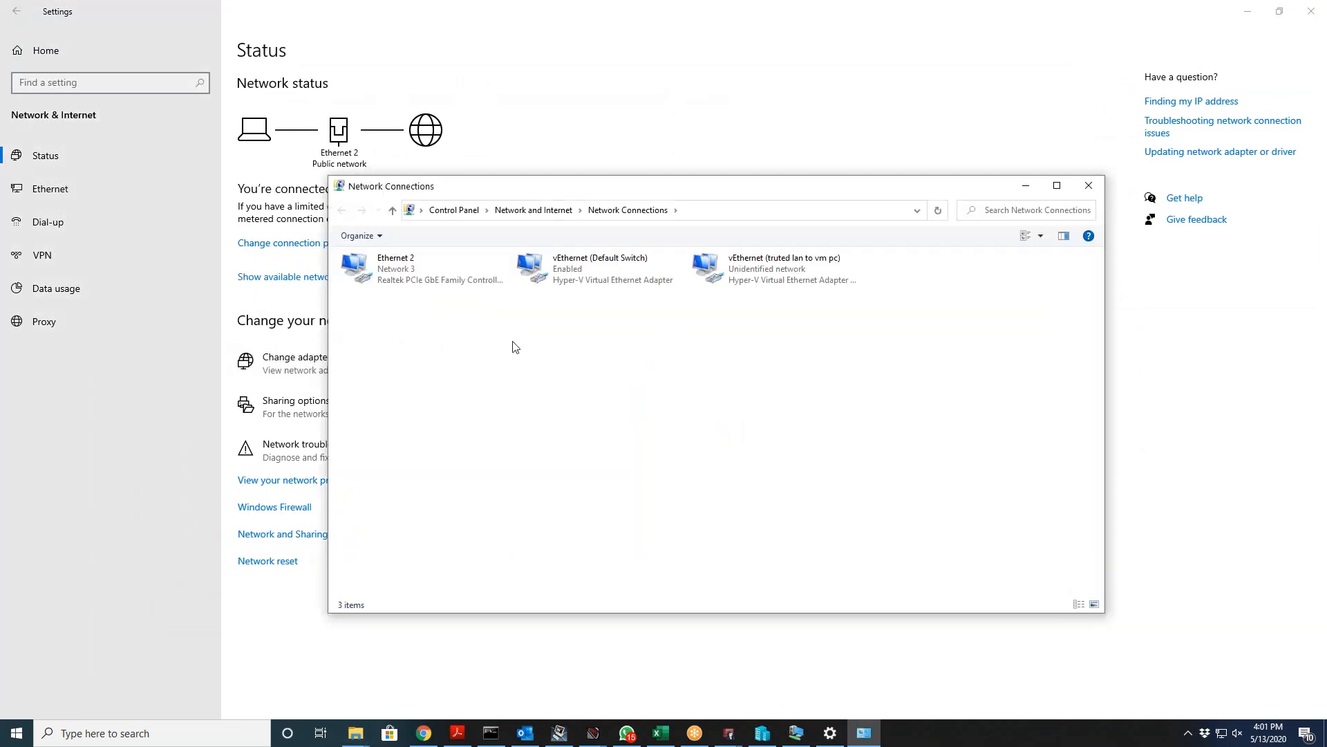
right_click(592, 275)
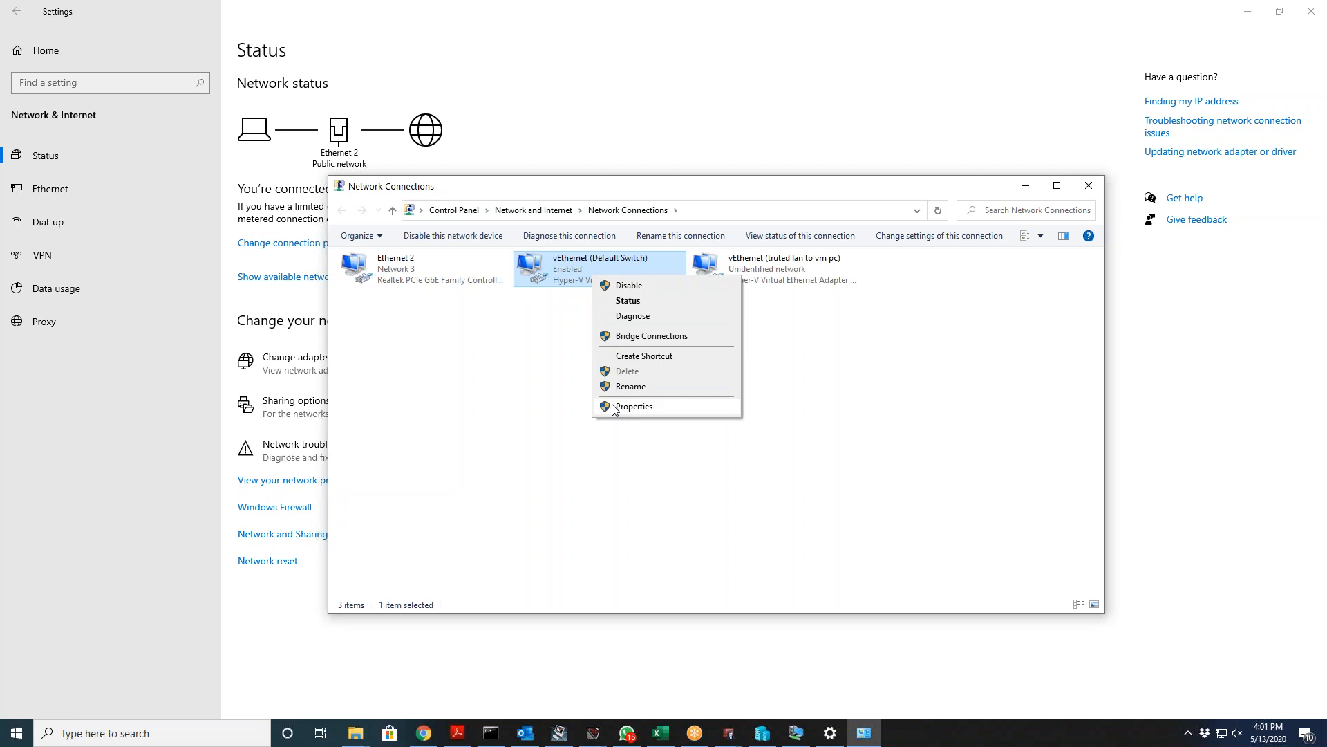
left_click(630, 407)
left_click(482, 408)
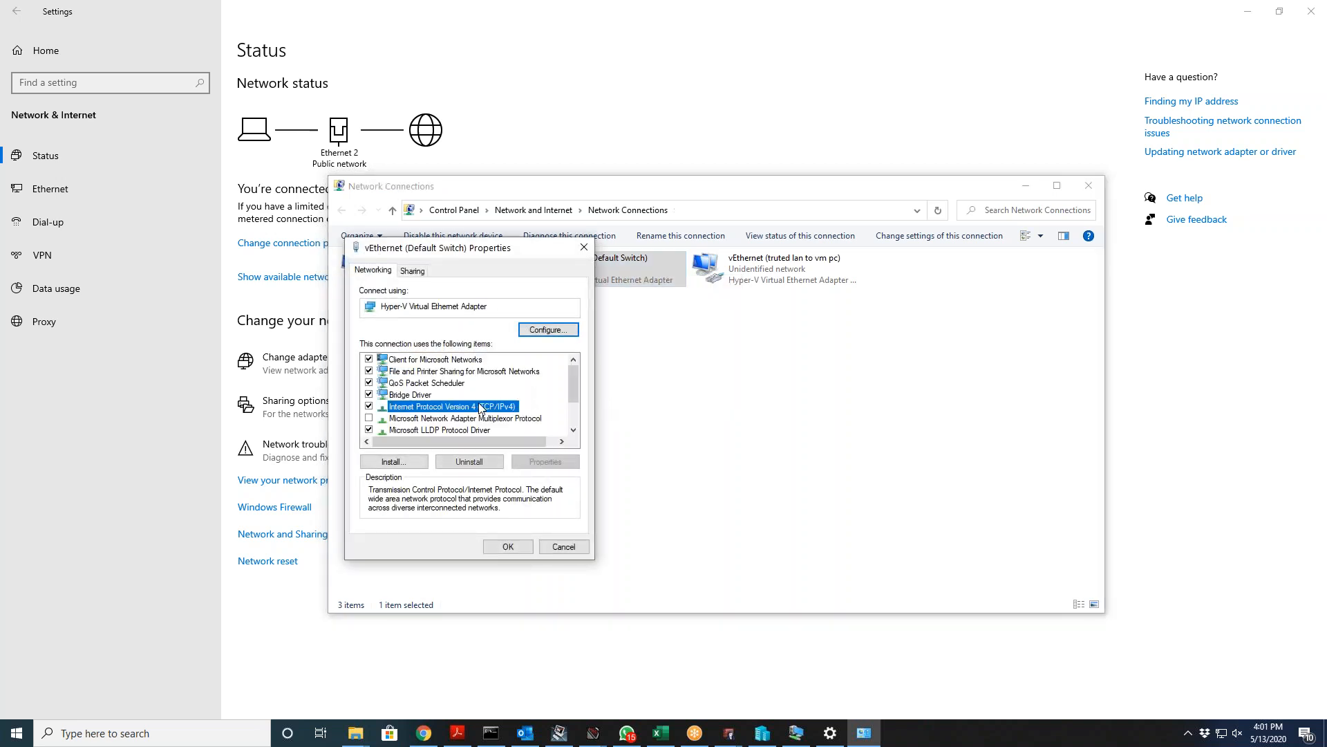
double_click(482, 408)
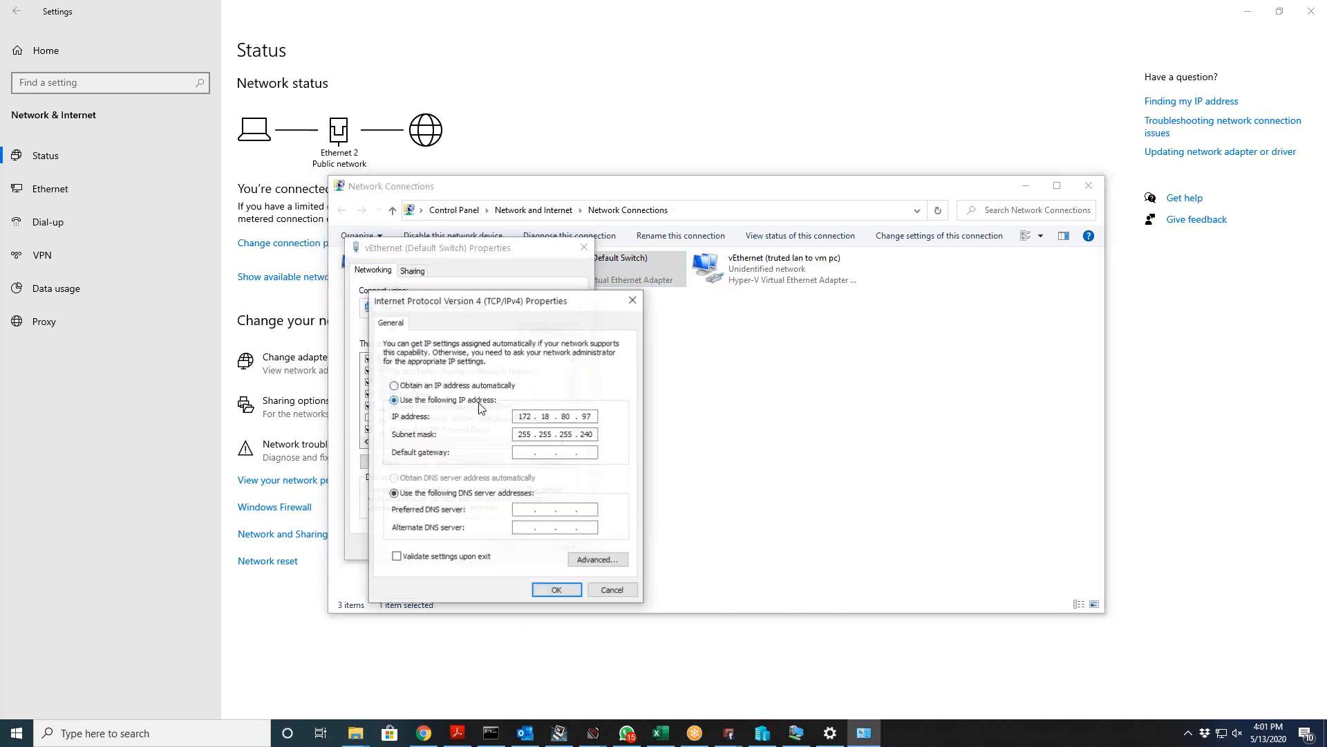
left_click(605, 588)
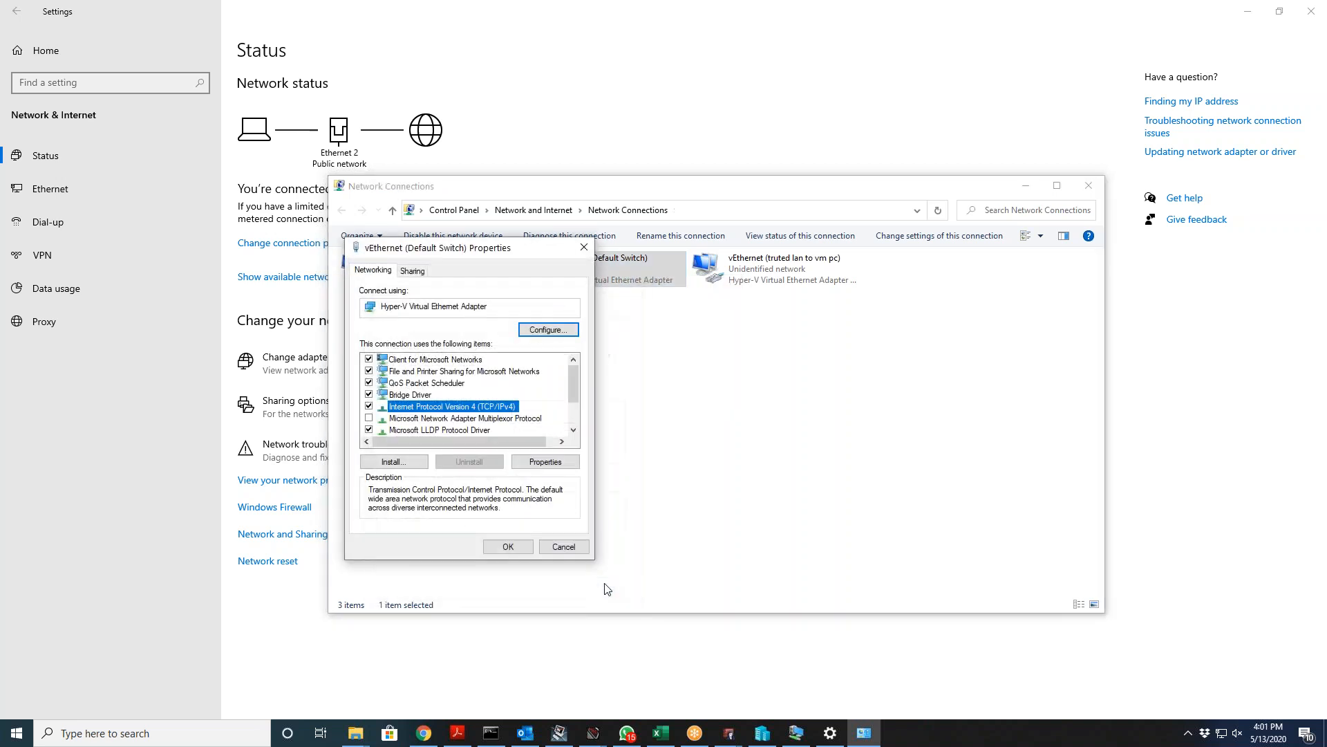
left_click(564, 547)
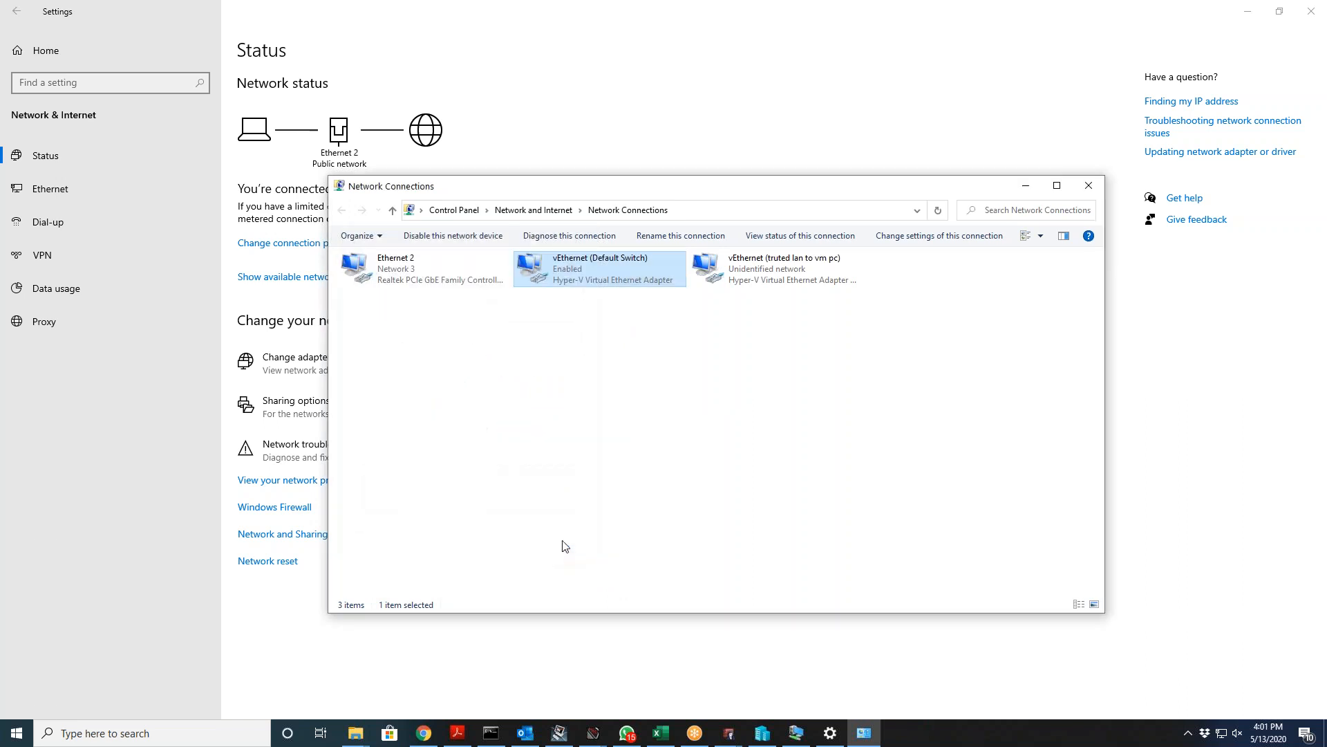
left_click(798, 734)
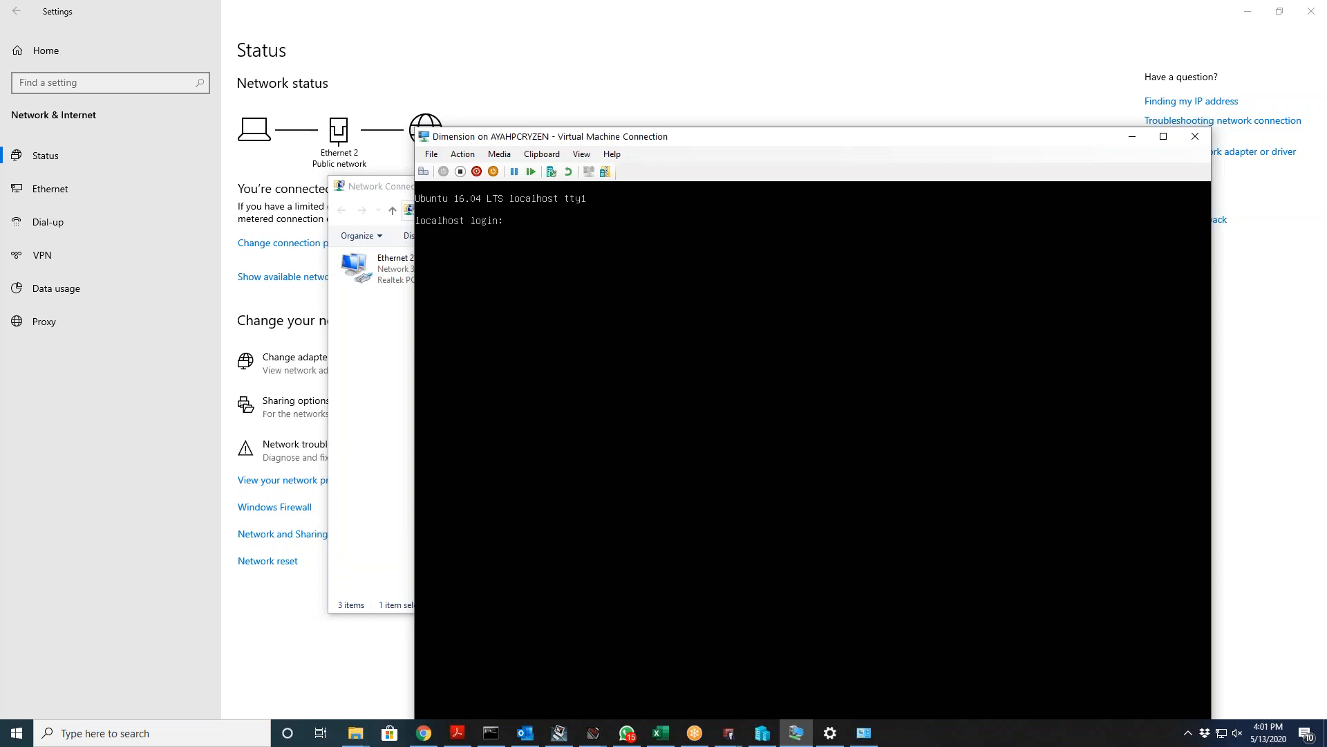
Step: Log in at the Dimension console with the support account, retrying until the password-change prompt appears
type("wgsupport")
key("Return")
type("wgsupport")
key("Return")
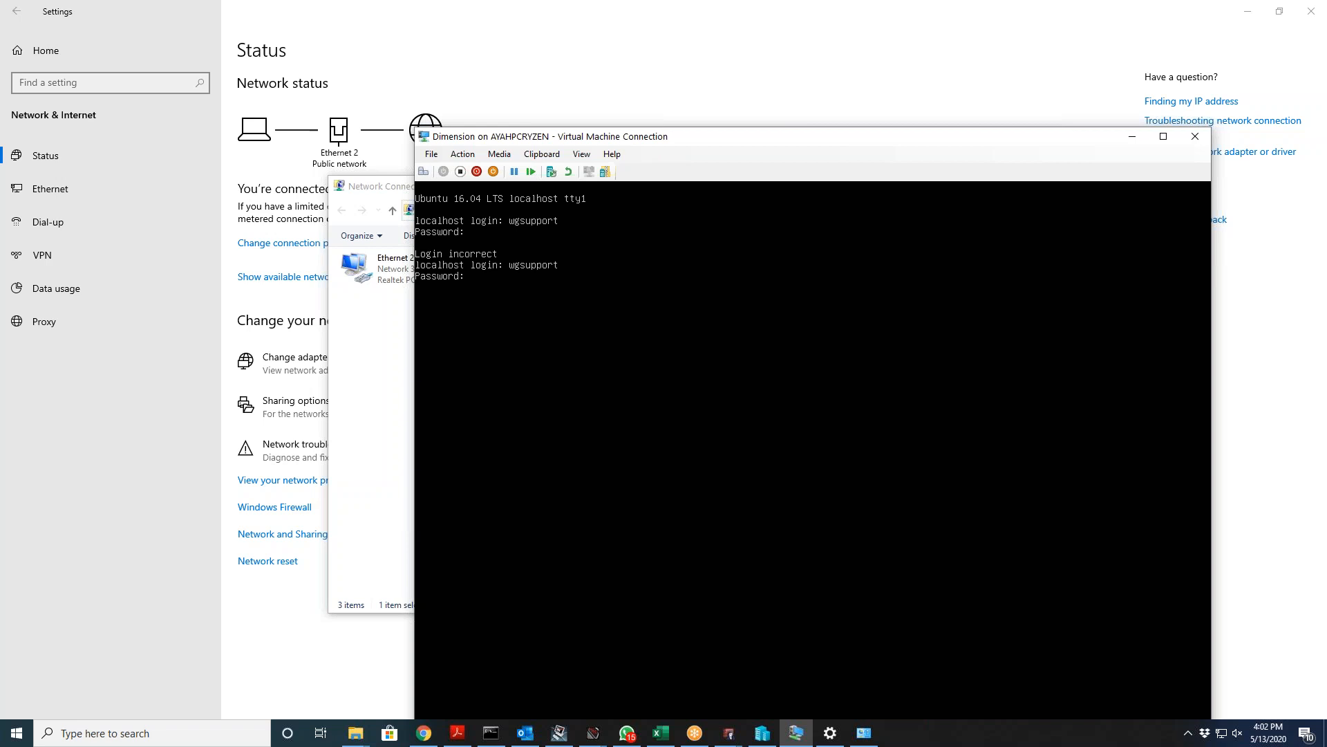
key("Return")
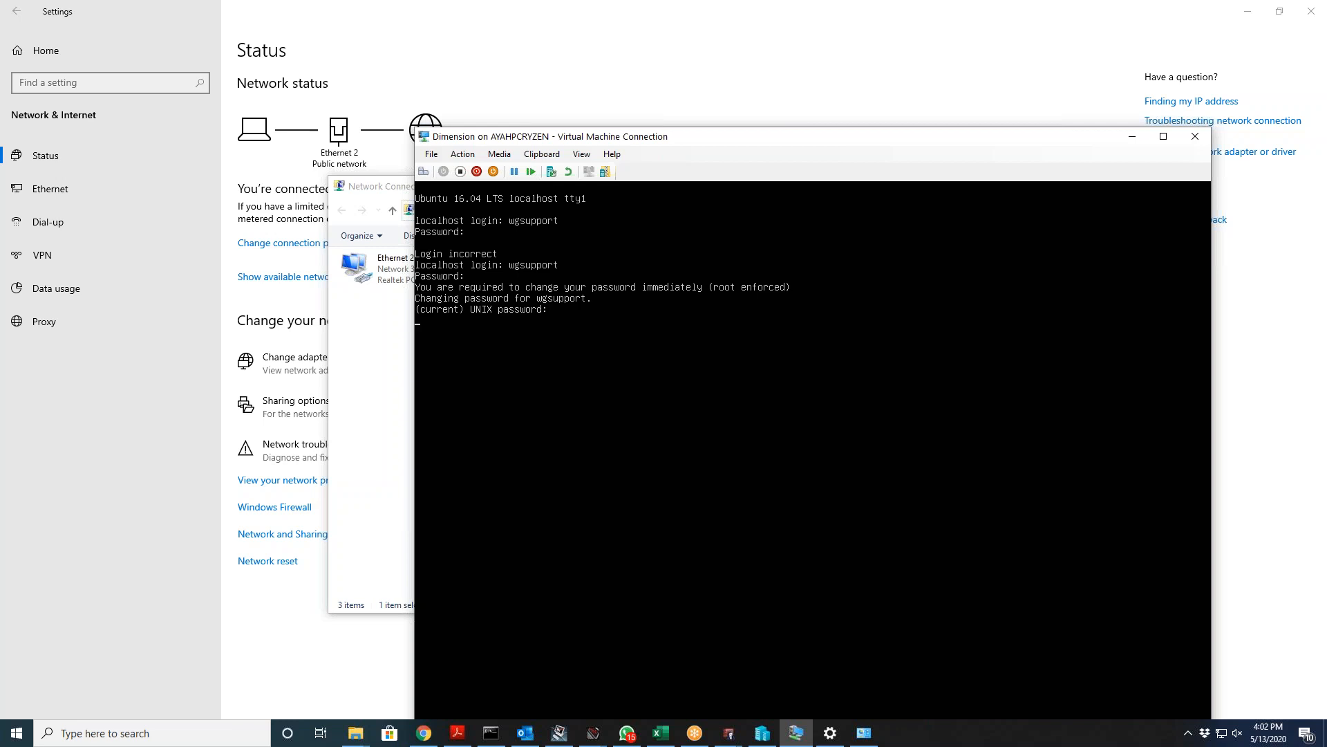
key("Return")
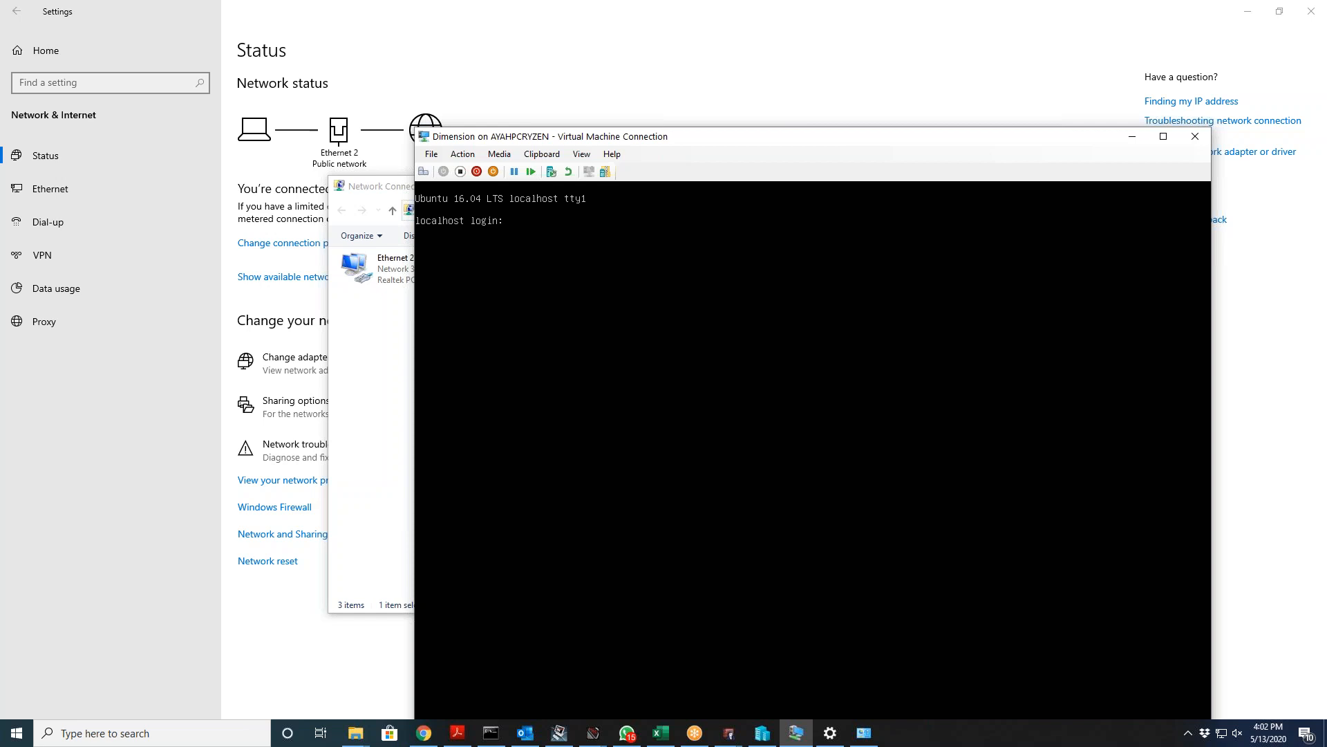
type("wgsupport")
key("Return")
key("Return")
type("wgsupport")
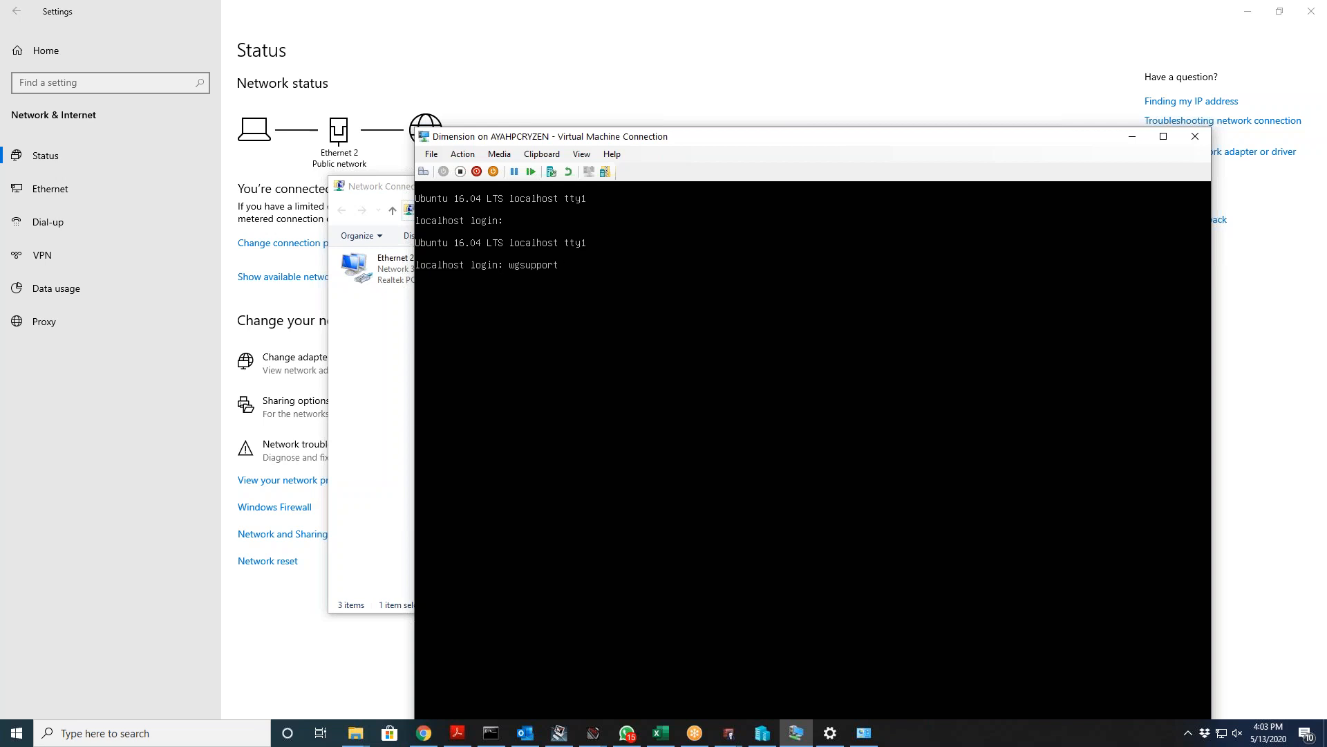
key("Return")
key("Return")
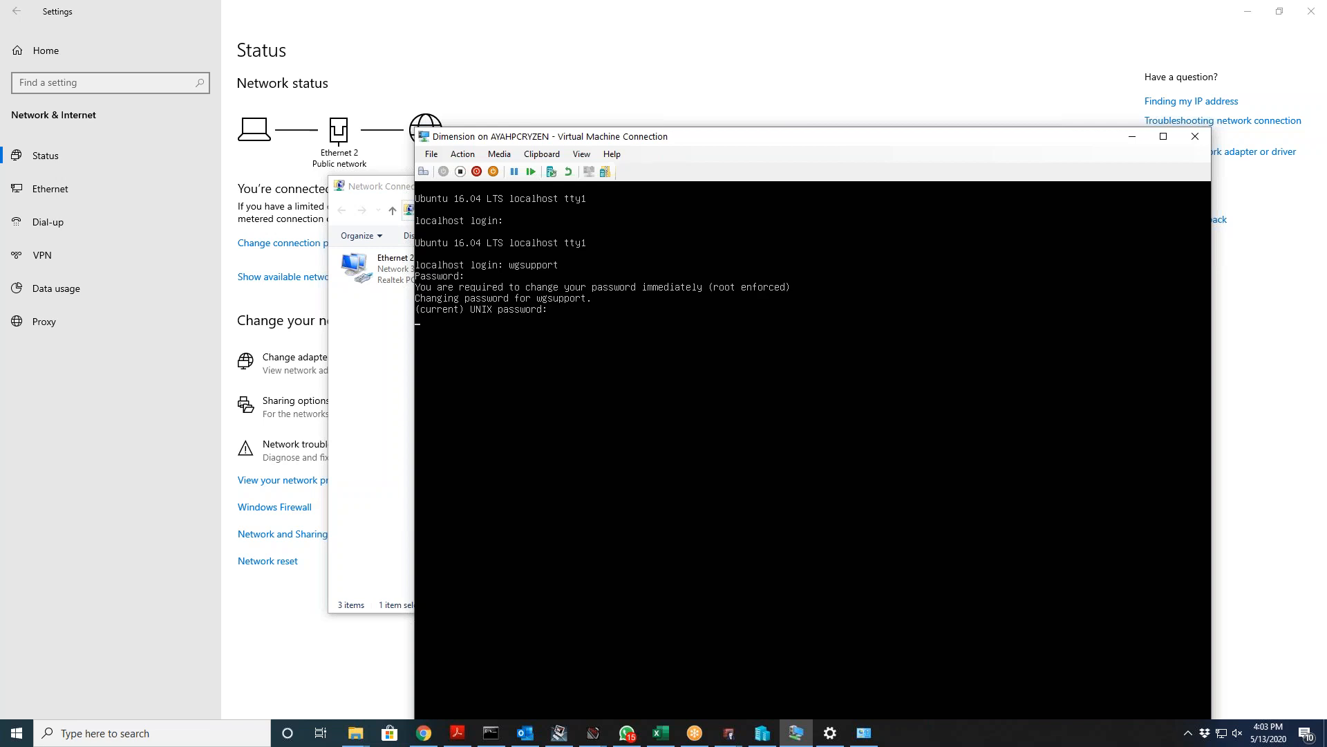
Step: Abandon the forced password change and reset the Dimension VM back to its login prompt
key("Return")
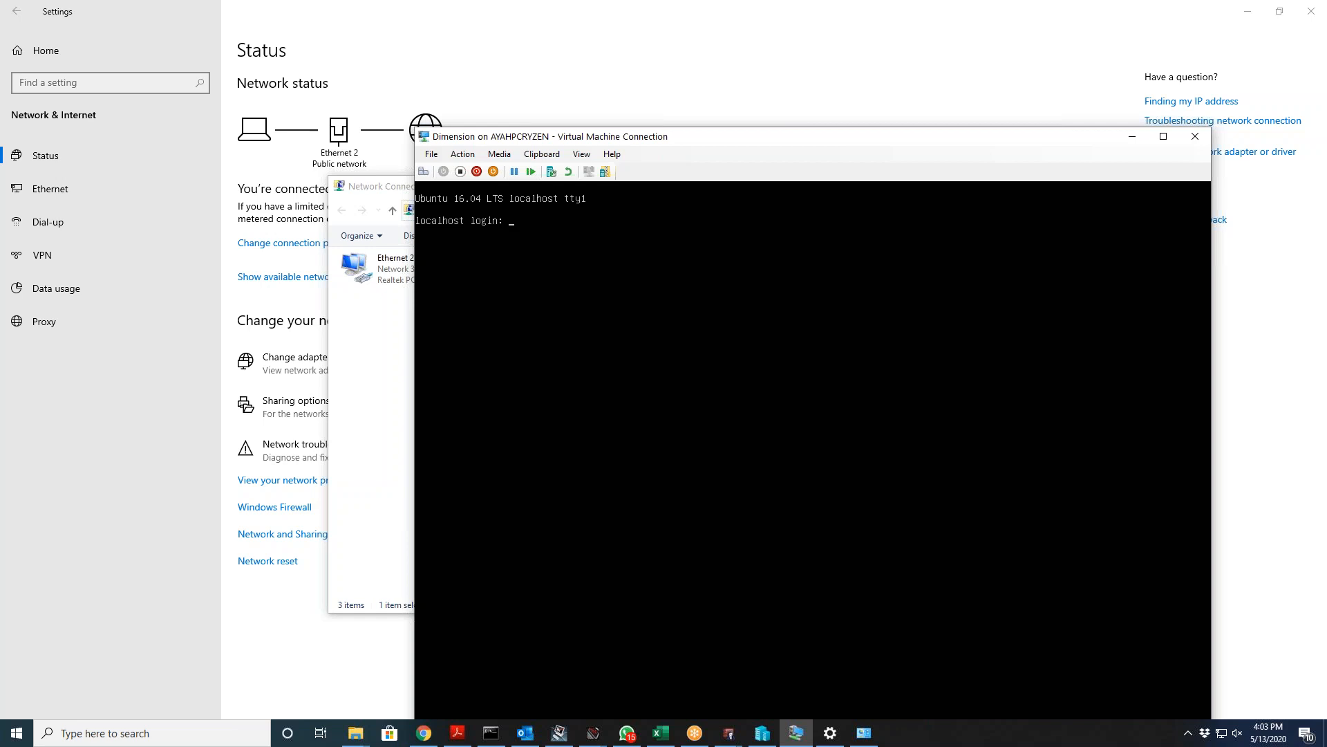
left_click(499, 155)
mouse_move(475, 161)
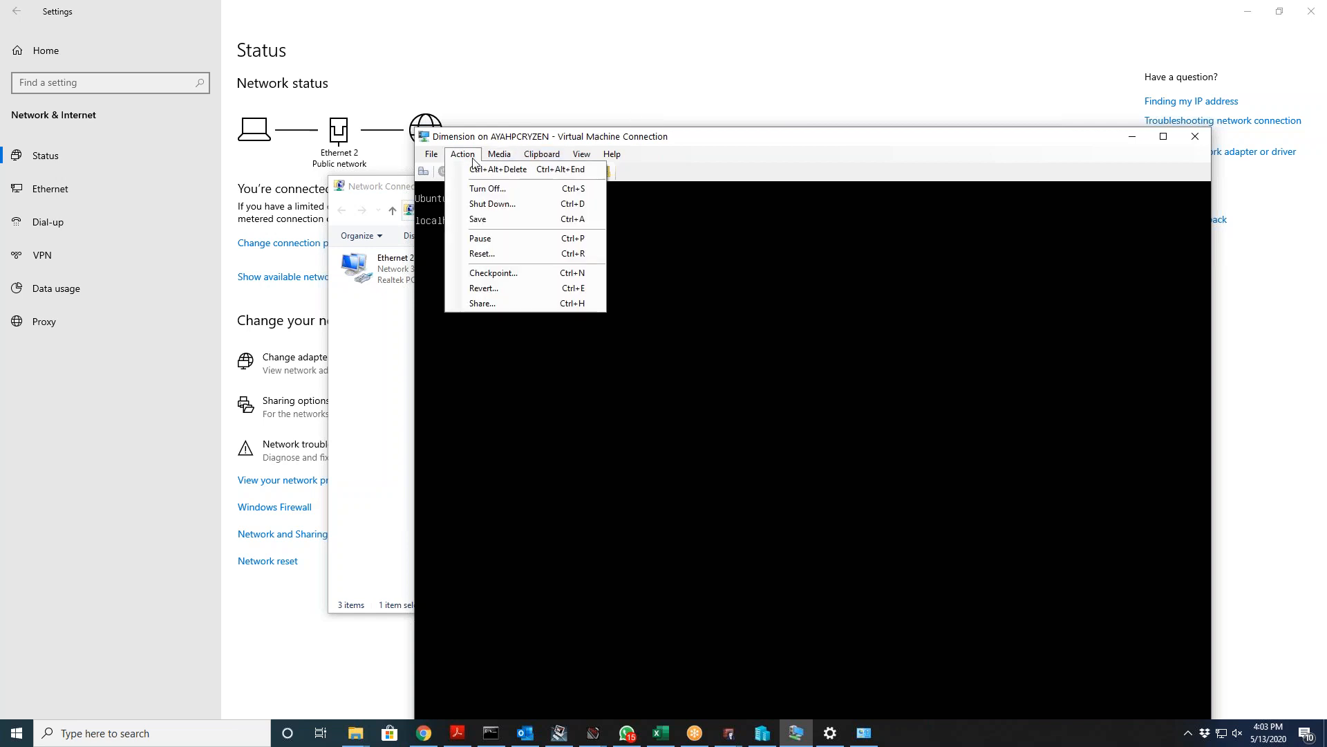
left_click(484, 254)
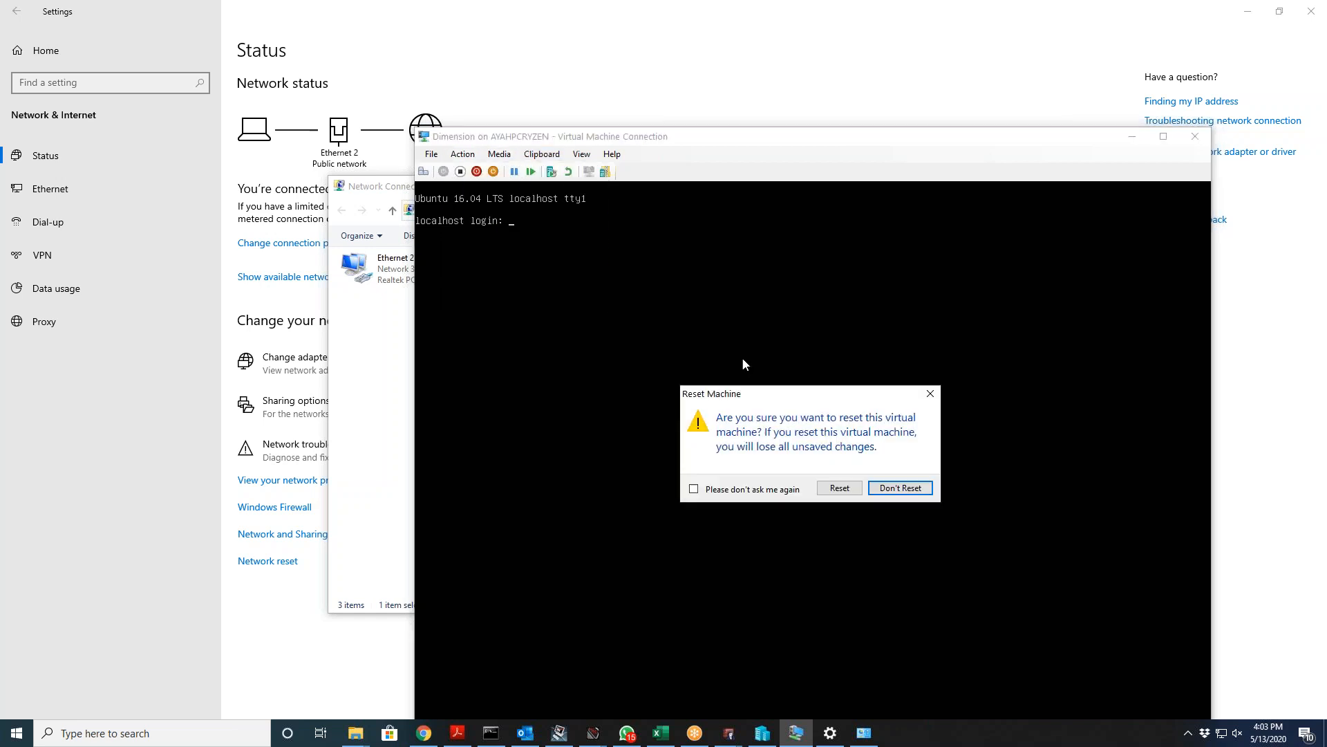
left_click(844, 495)
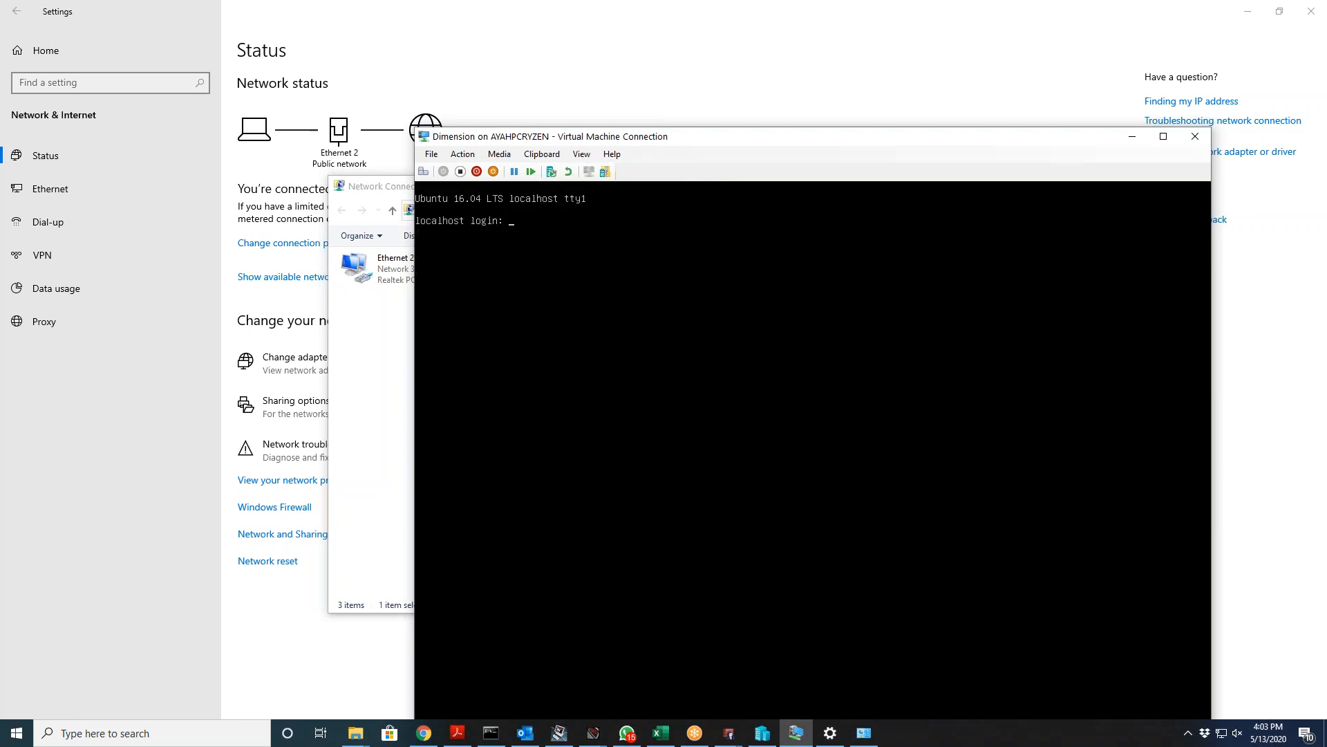
Step: Try logging in to the Dimension console with the support username and password, correcting a mistyped username
type("support")
key("Return")
key("Return")
type("wgsupport")
key("Return")
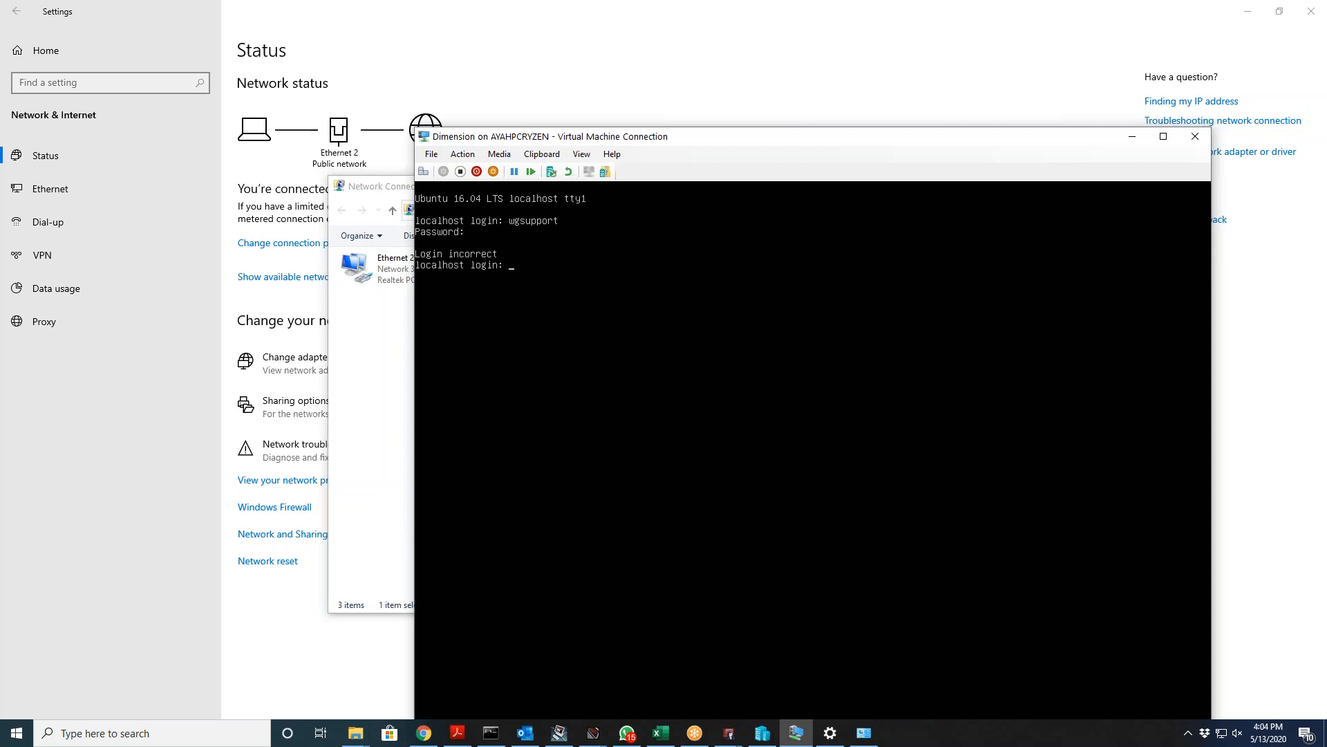
type("eadwrite")
key("BackSpace")
key("BackSpace")
key("BackSpace")
key("BackSpace")
key("BackSpace")
key("BackSpace")
key("BackSpace")
key("BackSpace")
type("wgsuppor")
key("Return")
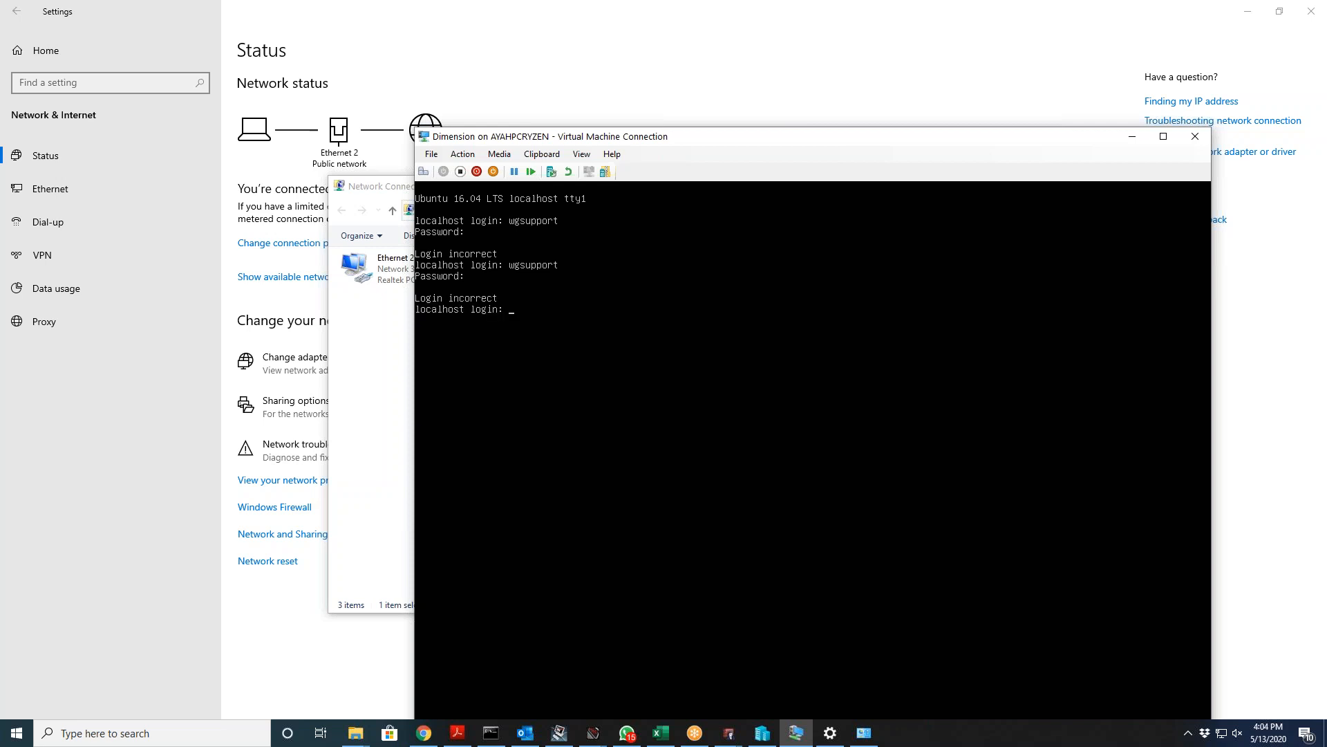
Step: Log in with the support account and enter the current and new passwords at the forced change
key("Up")
key("BackSpace")
key("BackSpace")
key("BackSpace")
type("wgsupport")
key("Return")
key("Return")
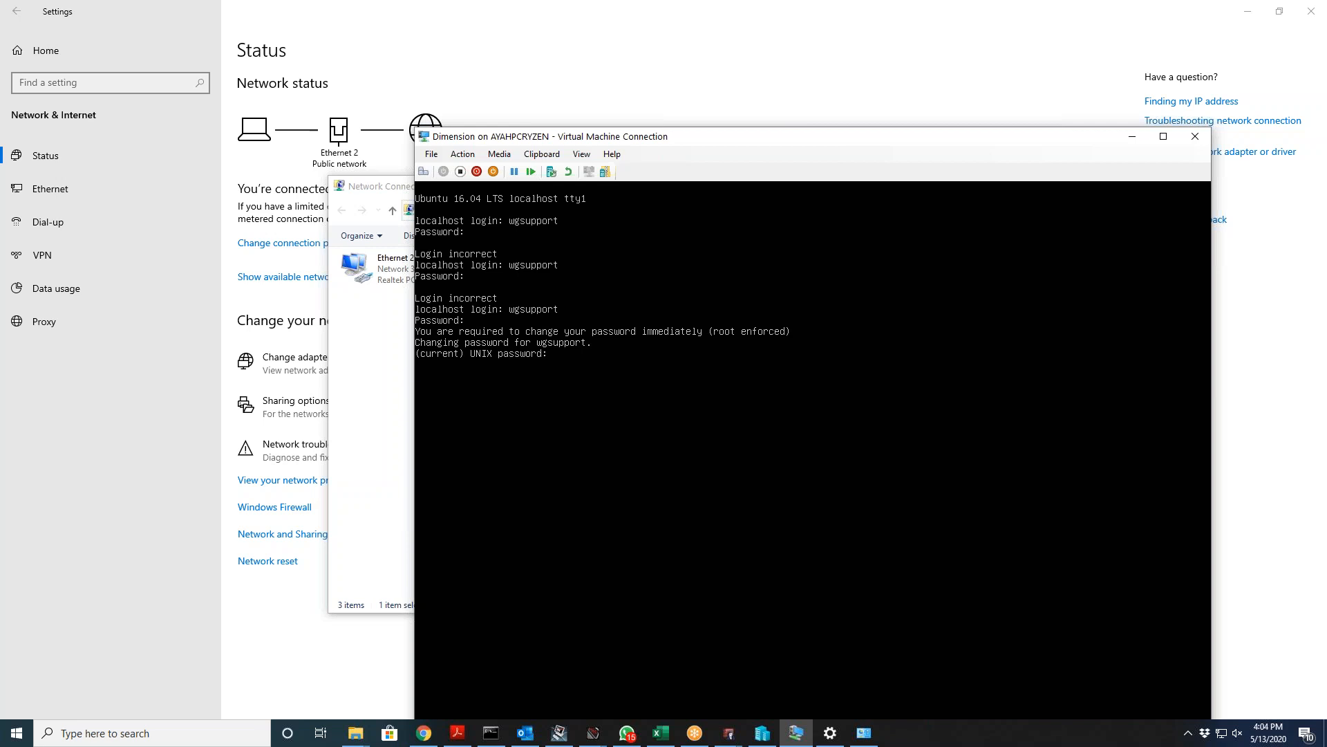
key("Return")
key("Return")
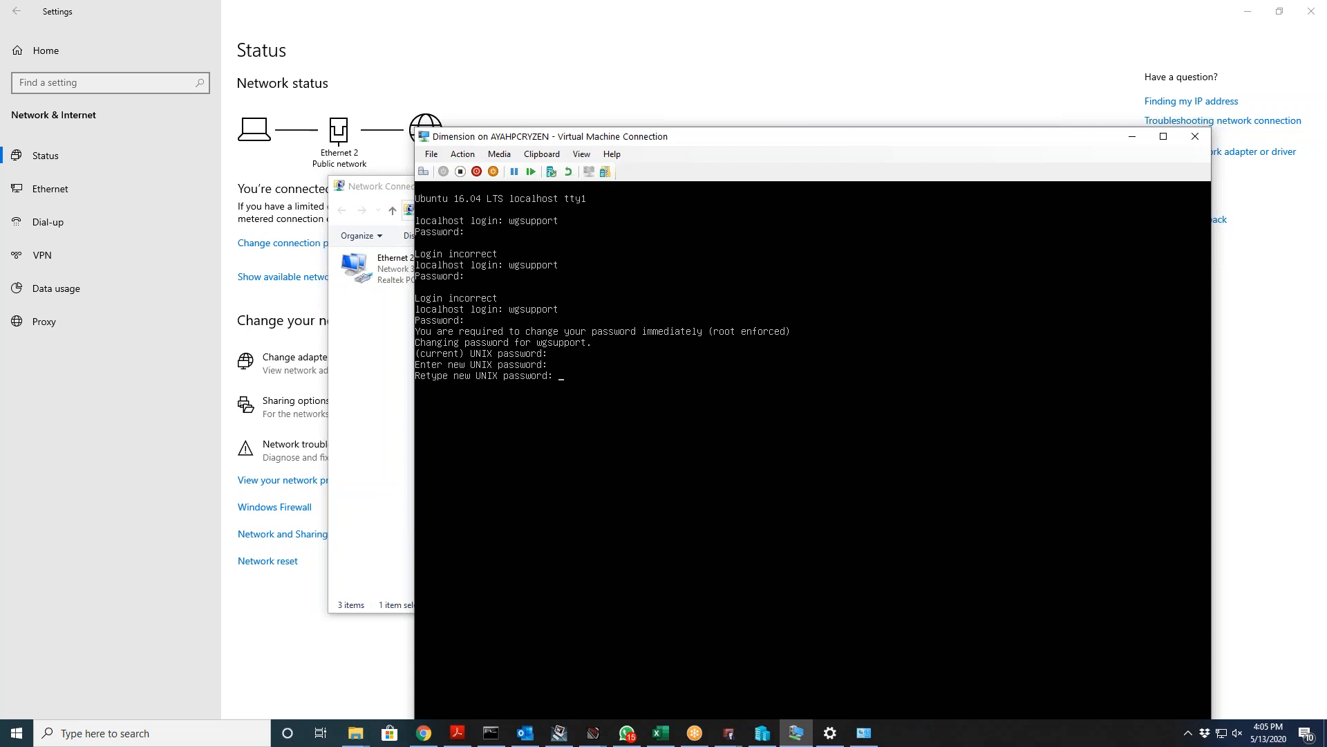
key("Return")
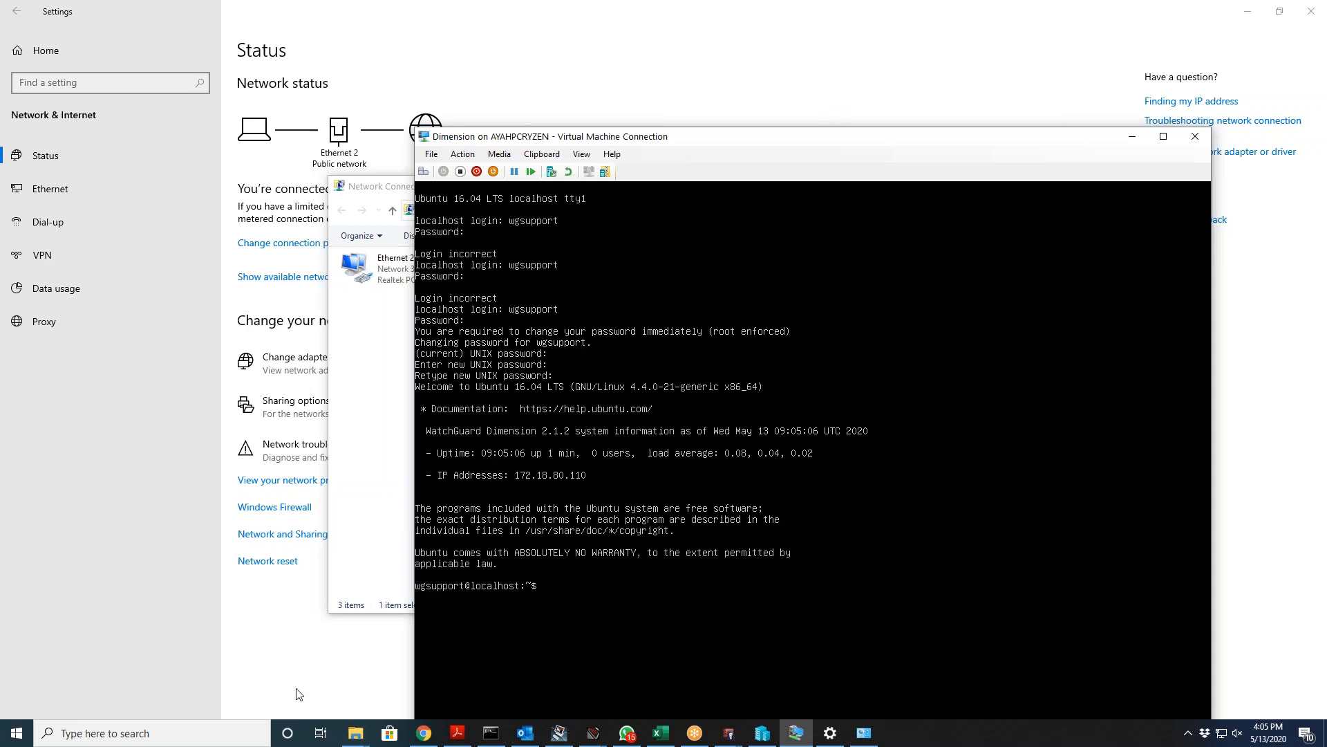
Step: Stop the running 8.8.8.8 ping and ping 172.18.80.110 from Command Prompt, getting 4 of 4 replies
left_click(489, 734)
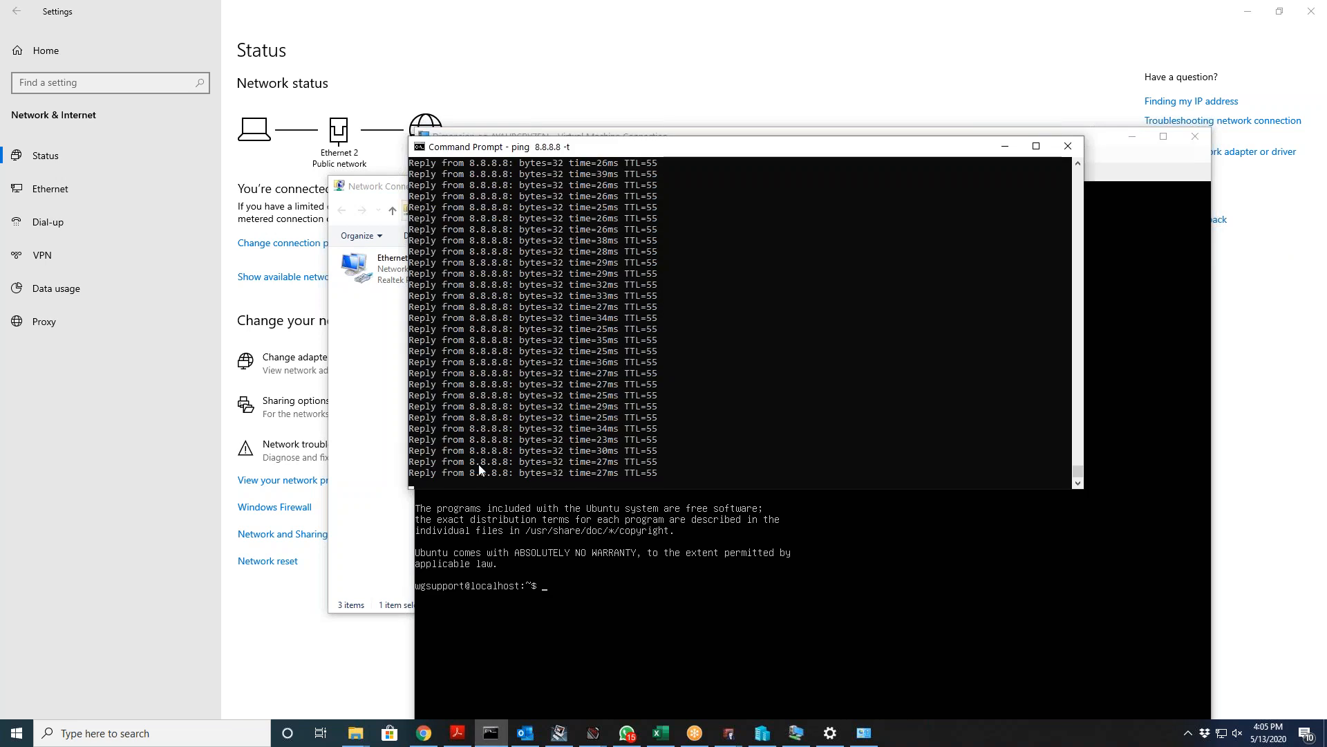
key("ctrl+c")
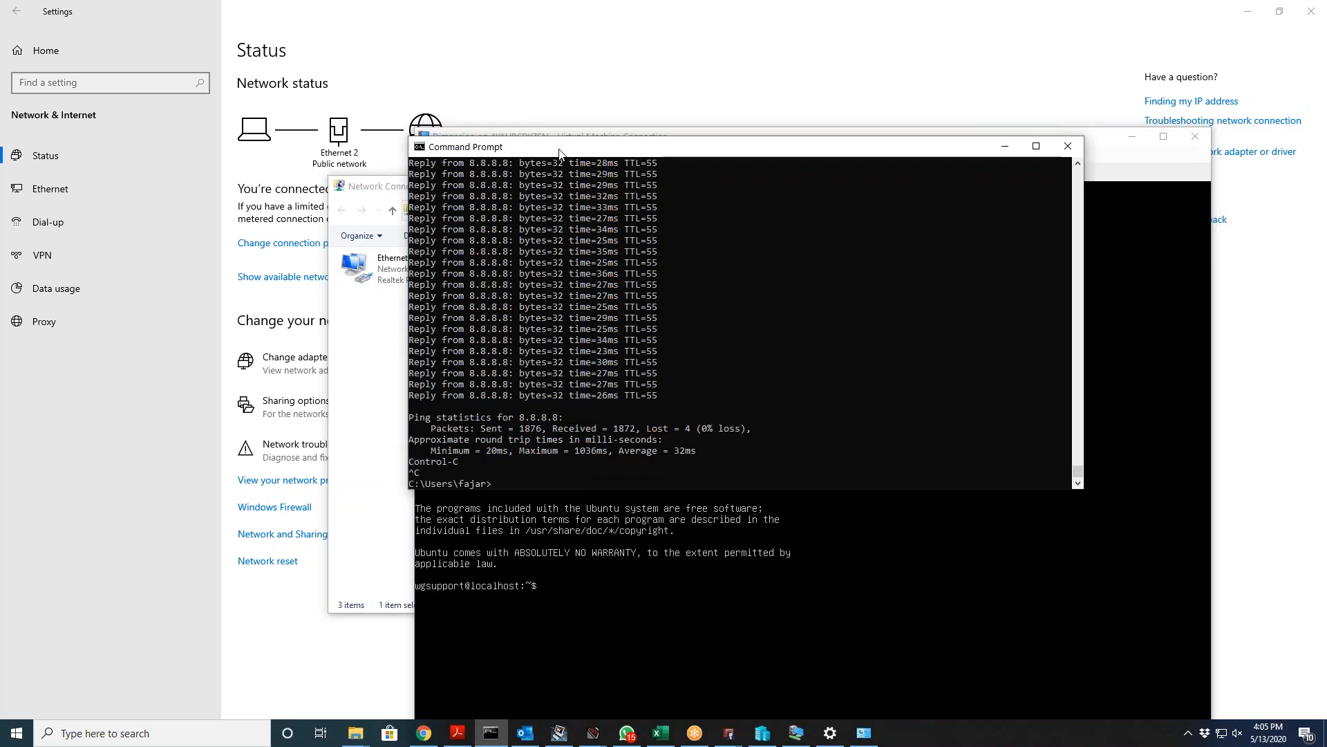
left_click_drag(569, 146, 256, 11)
type("ping")
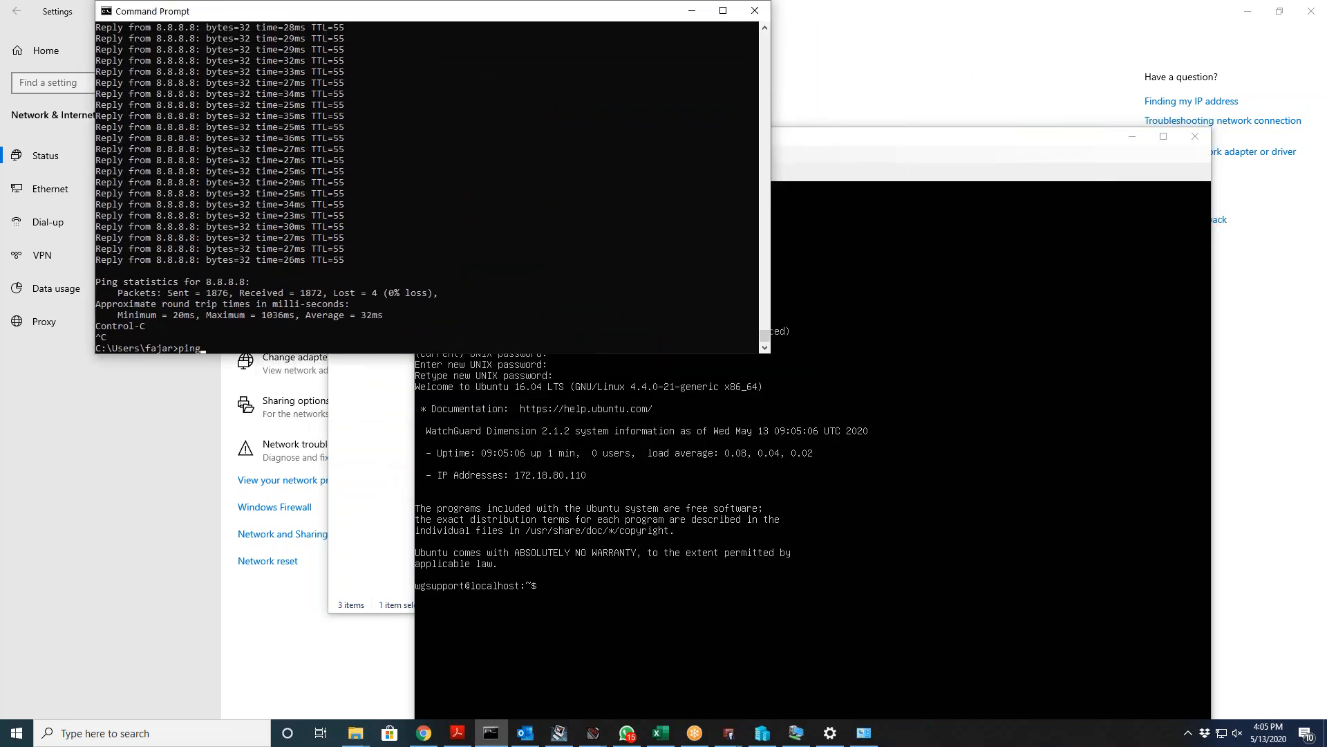
type(" 172.18.80.110")
key("Return")
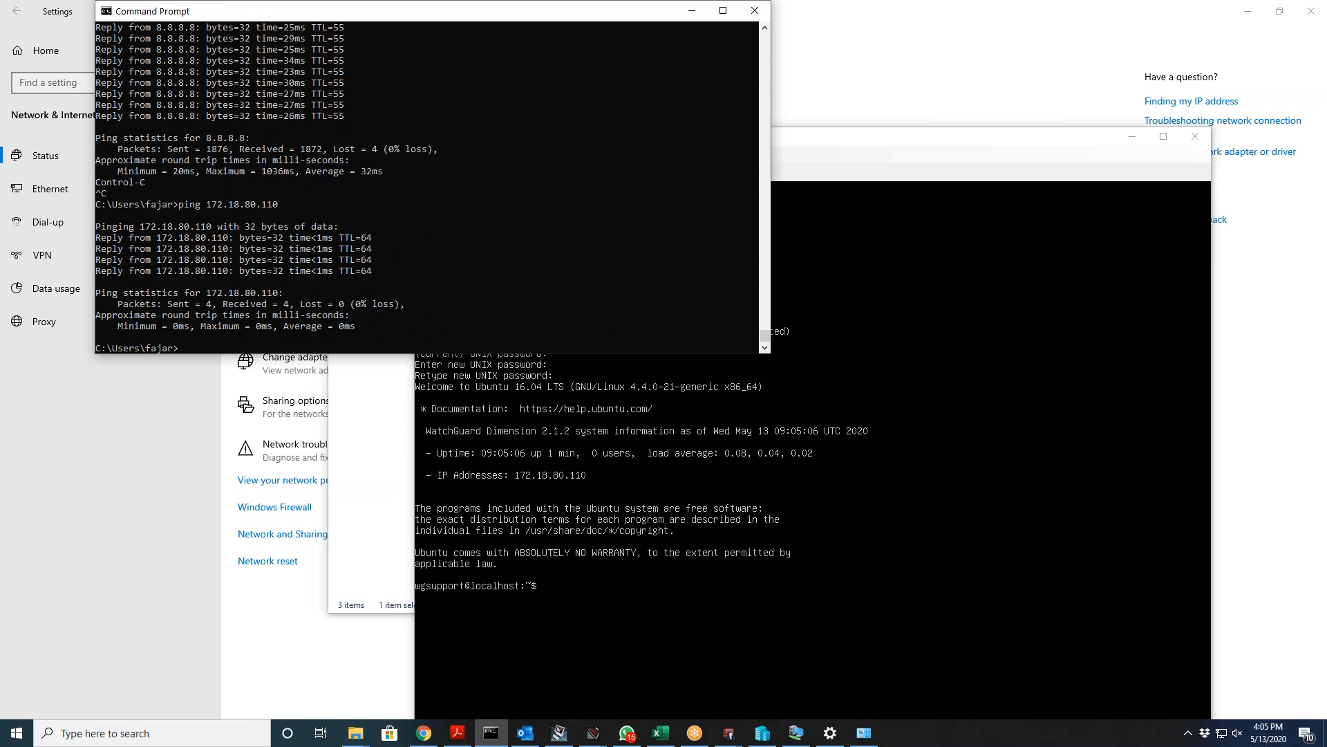
left_click(595, 442)
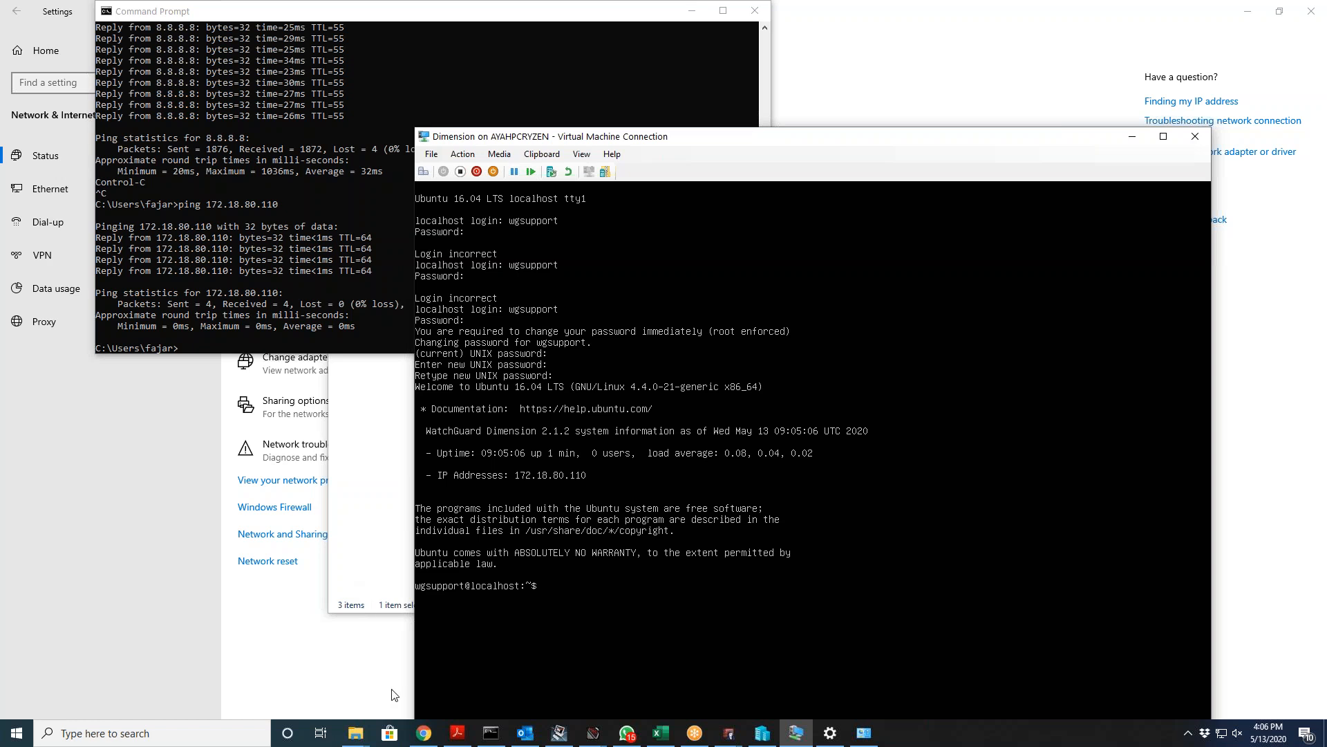
left_click(425, 727)
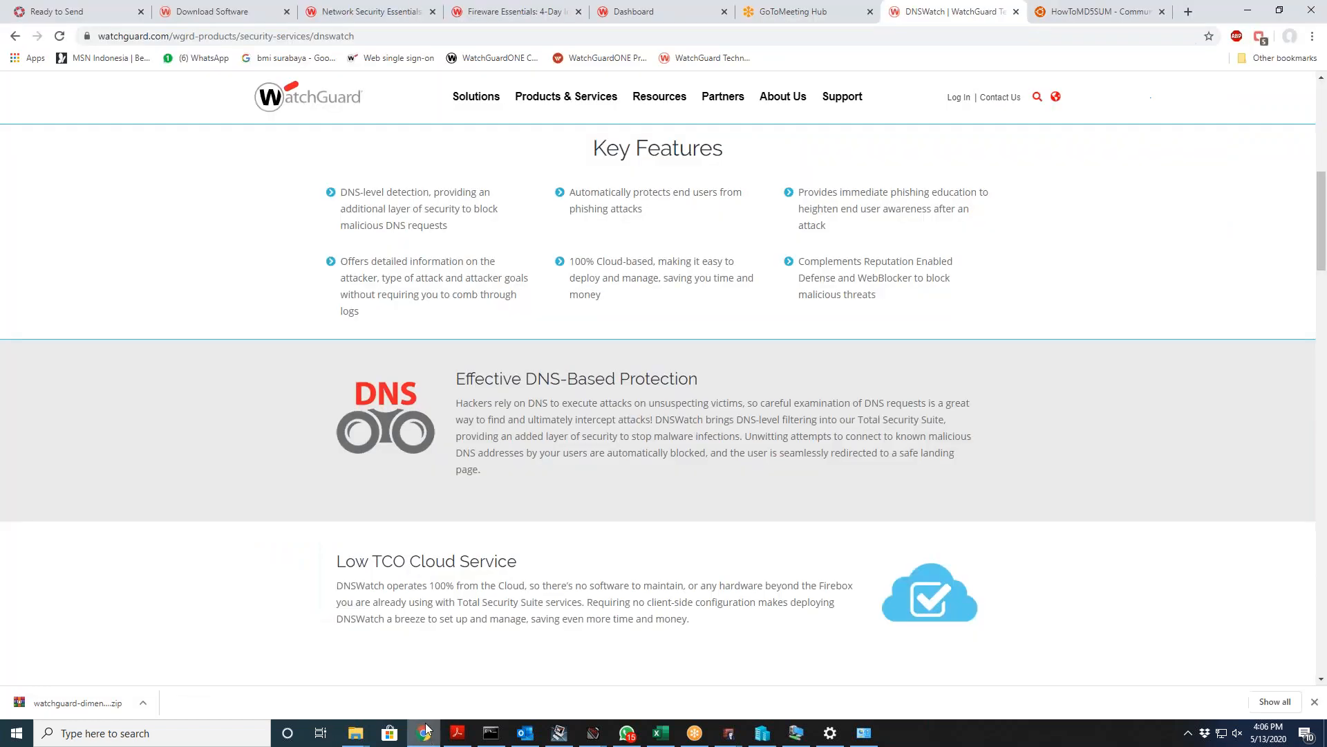
left_click(1119, 12)
left_click(242, 36)
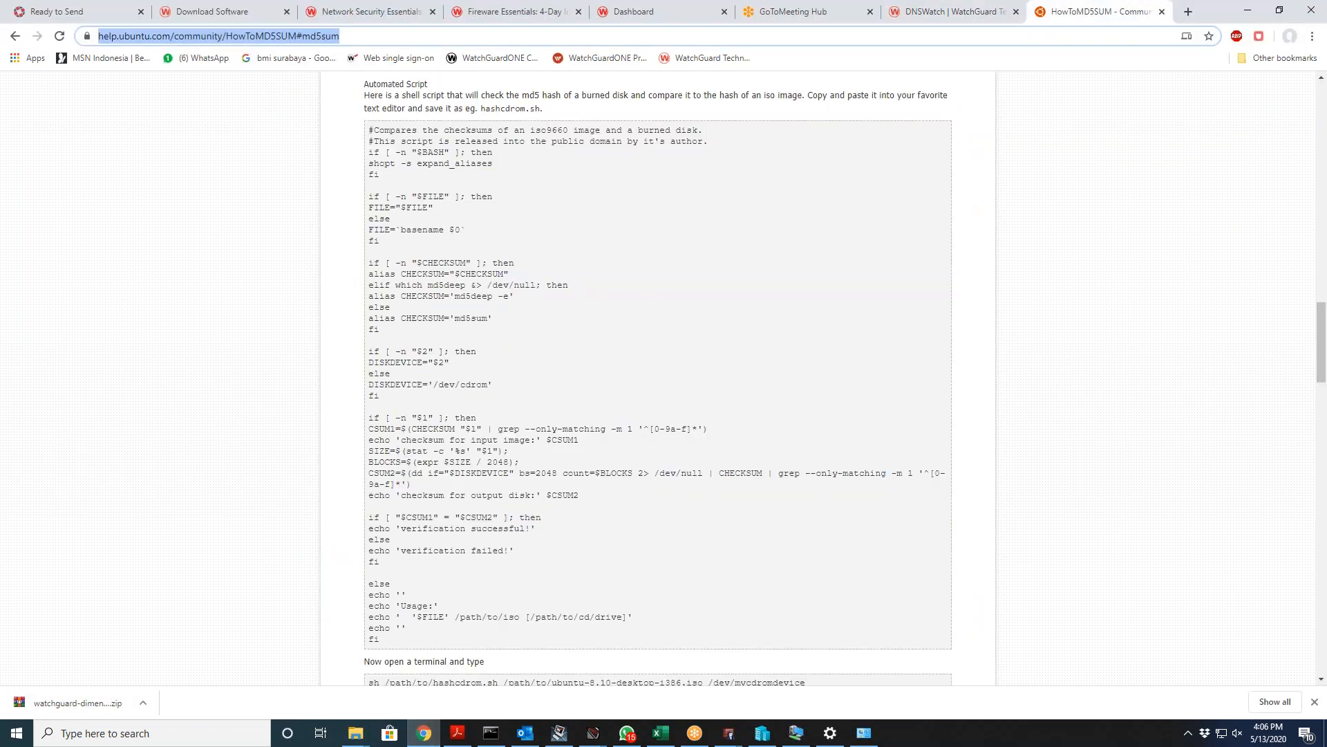
key("ctrl+t")
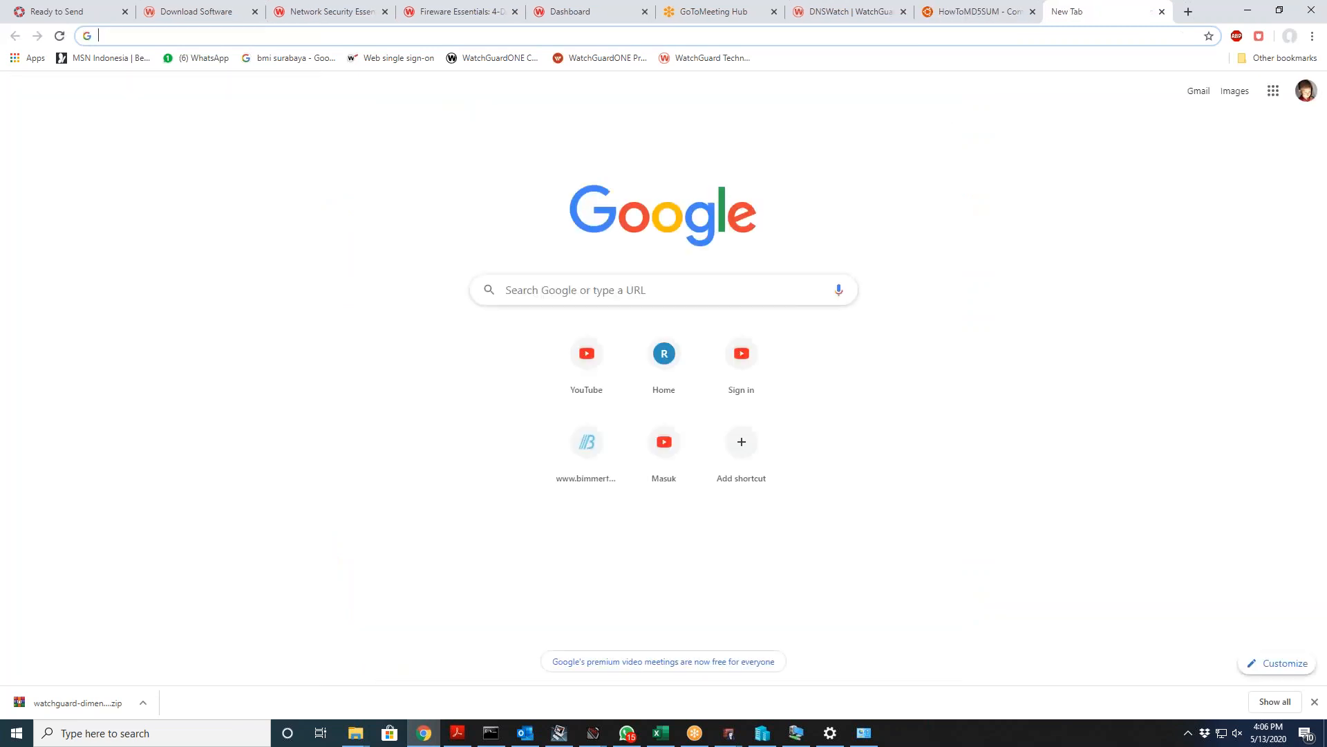
type("https://172.17.17.244:8080")
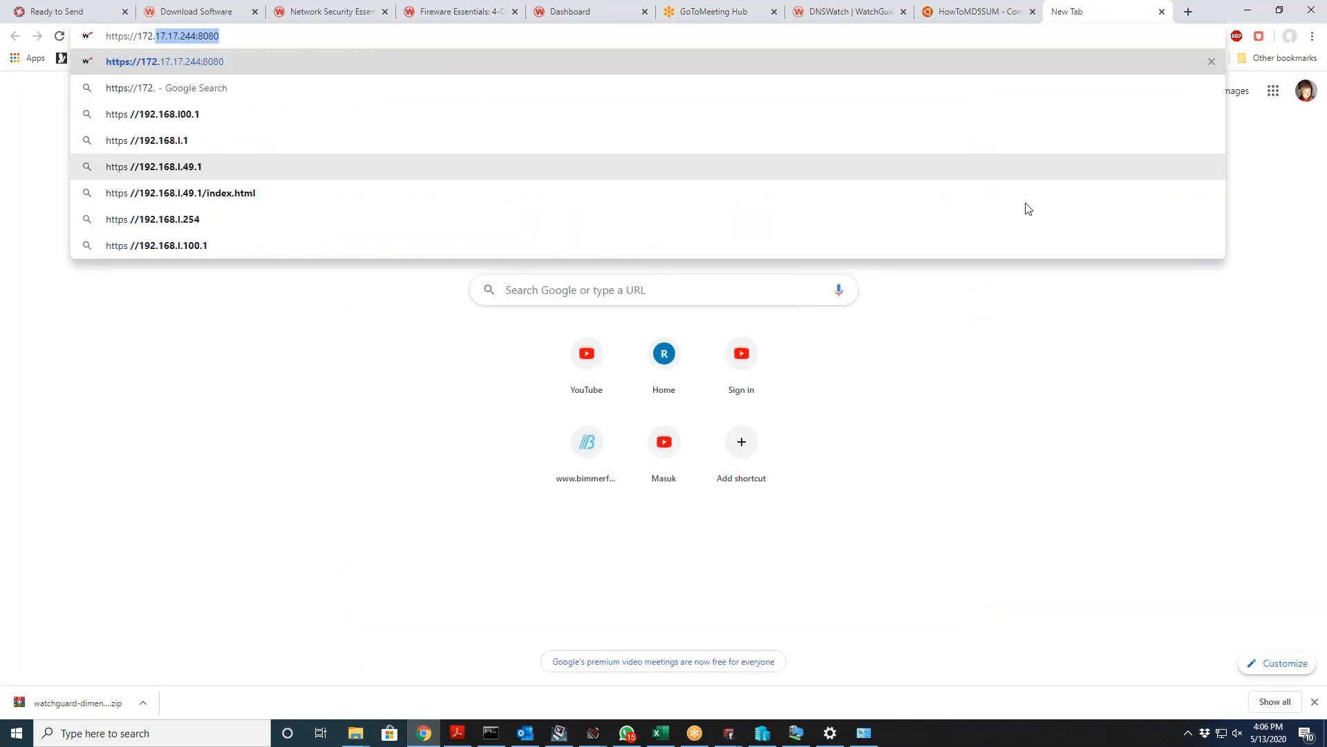
left_click(795, 734)
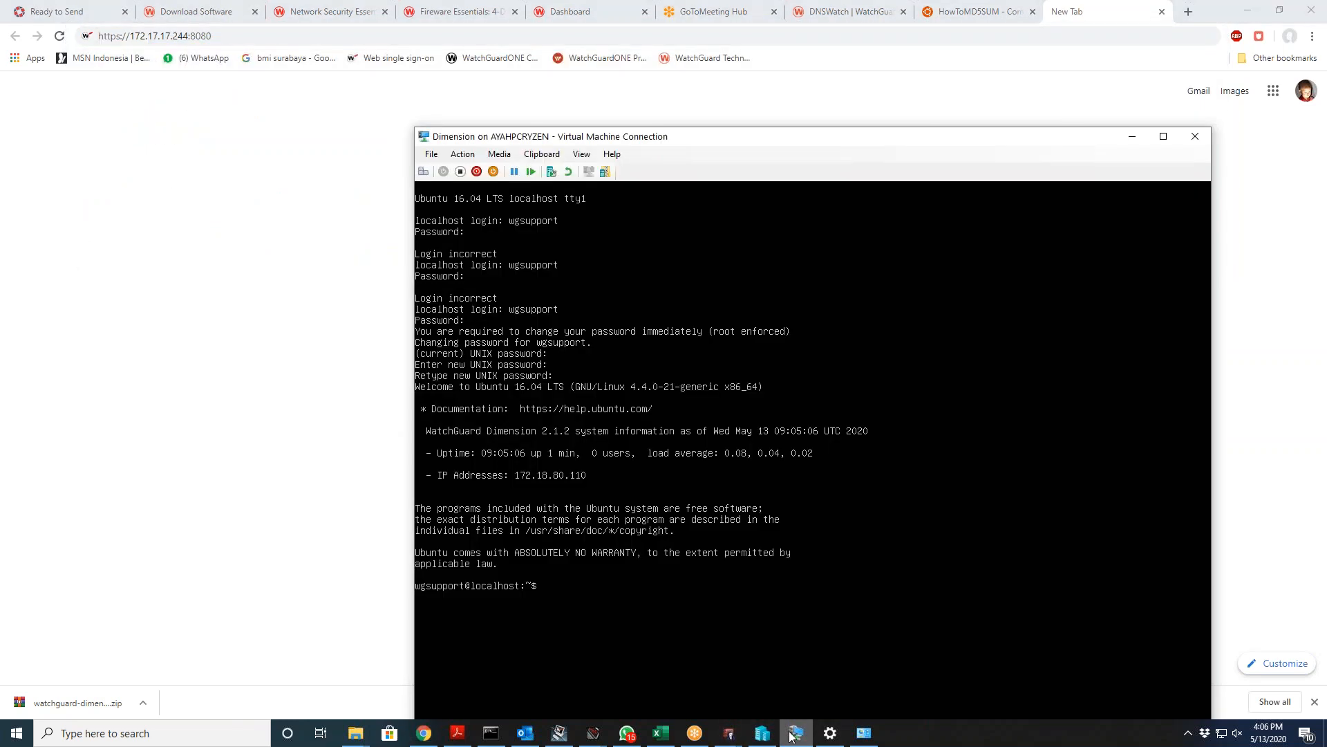
left_click(795, 734)
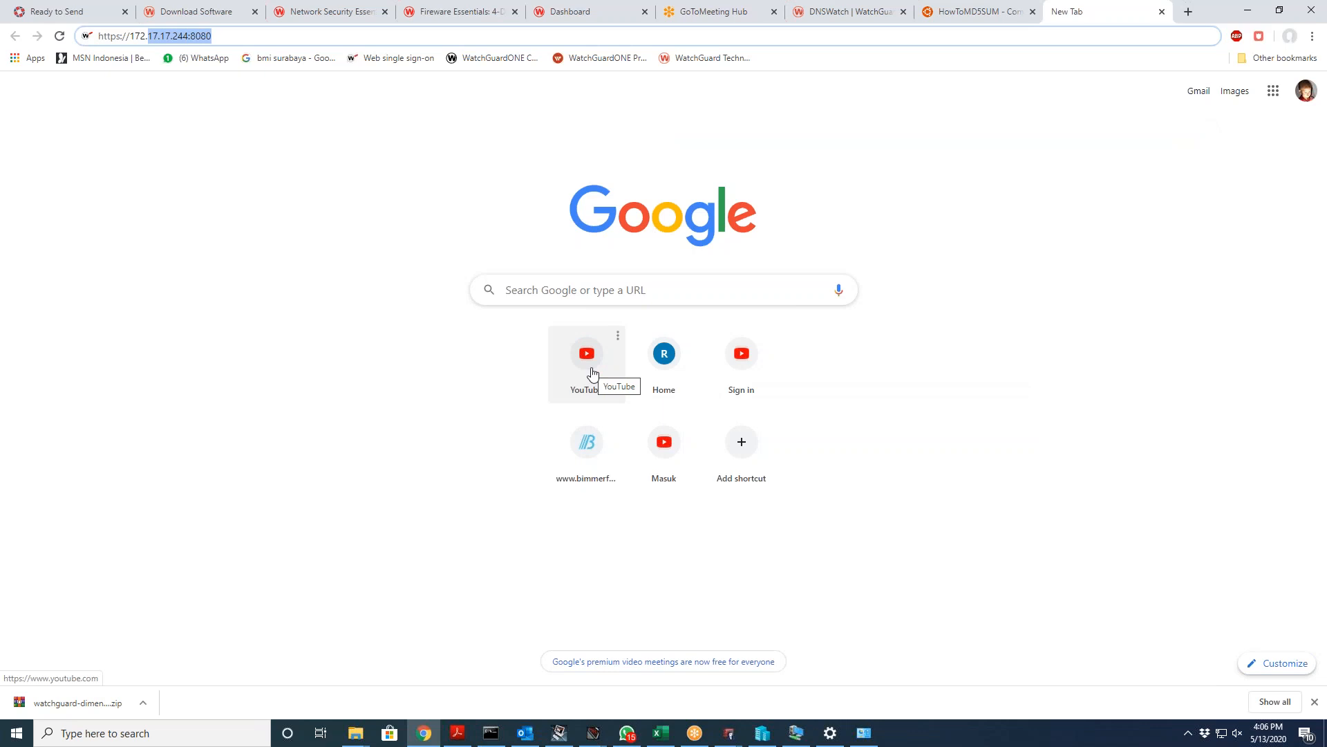
type("18.80.110")
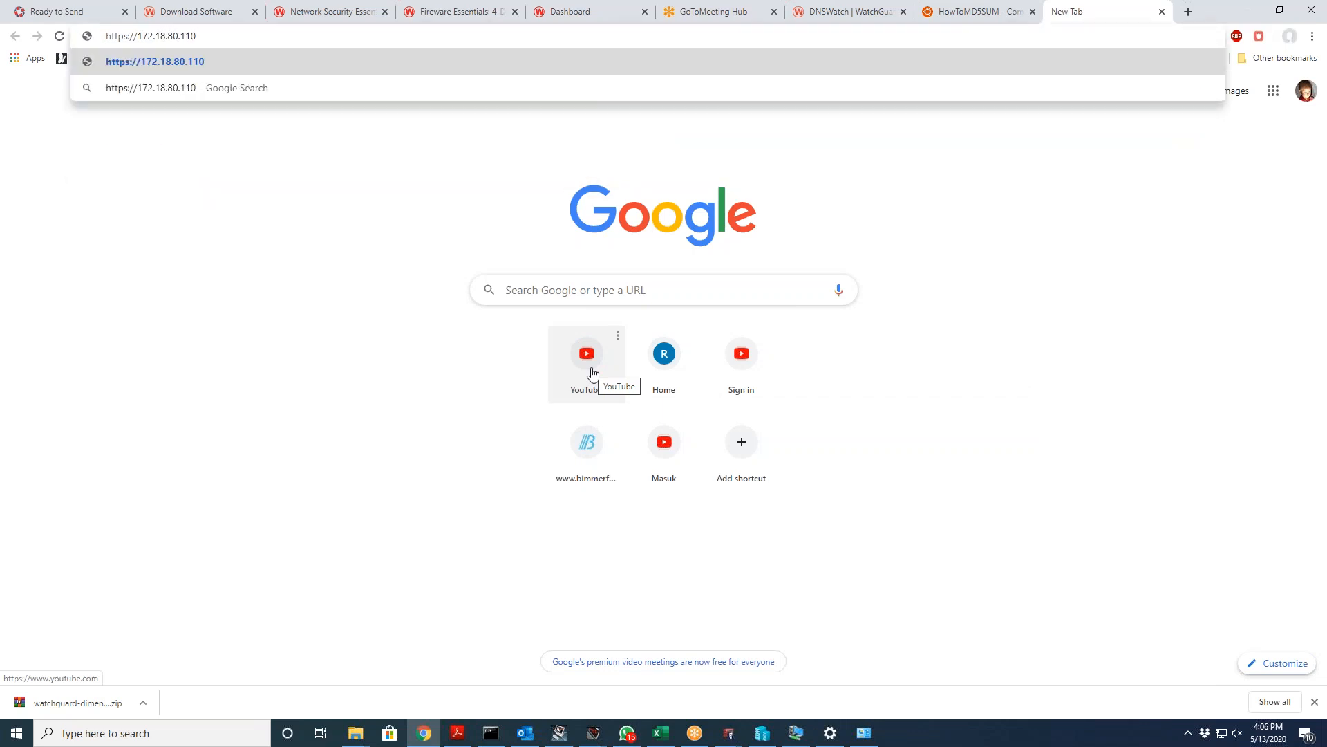
type(":")
key("BackSpace")
key("Return")
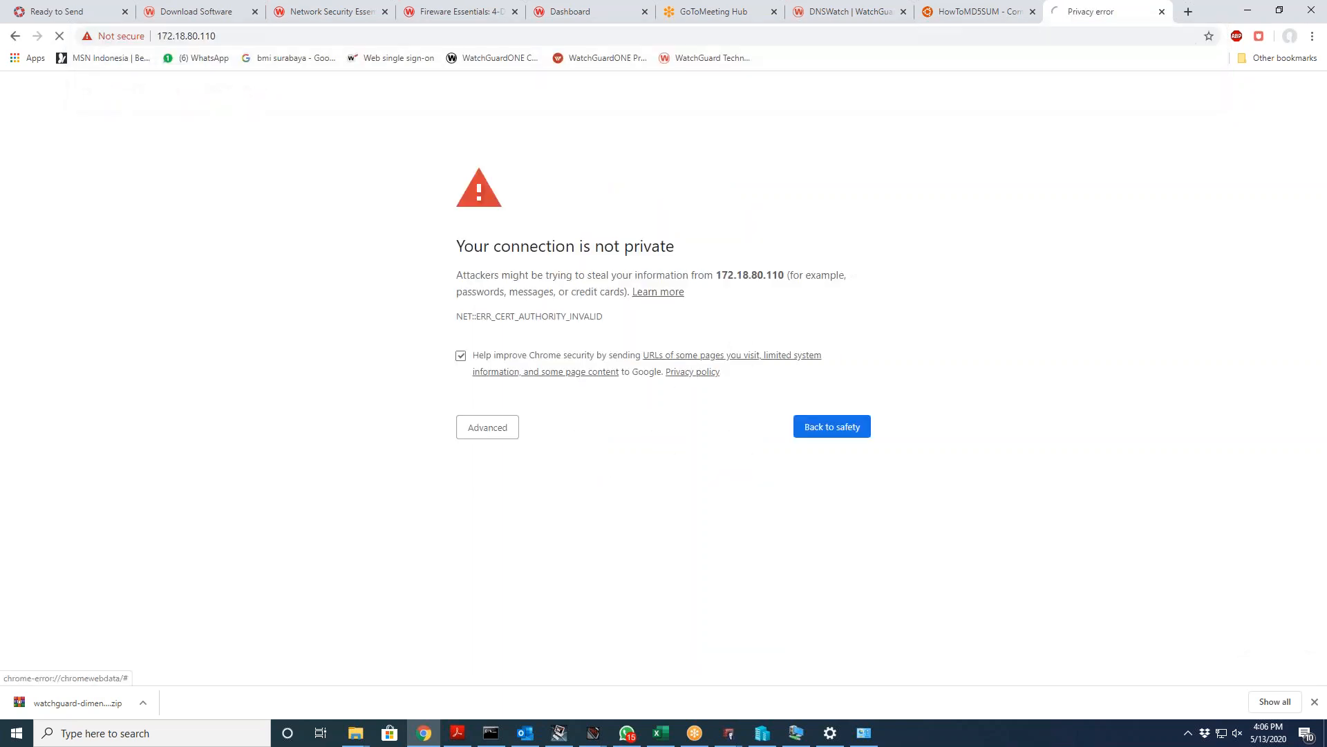
left_click(485, 429)
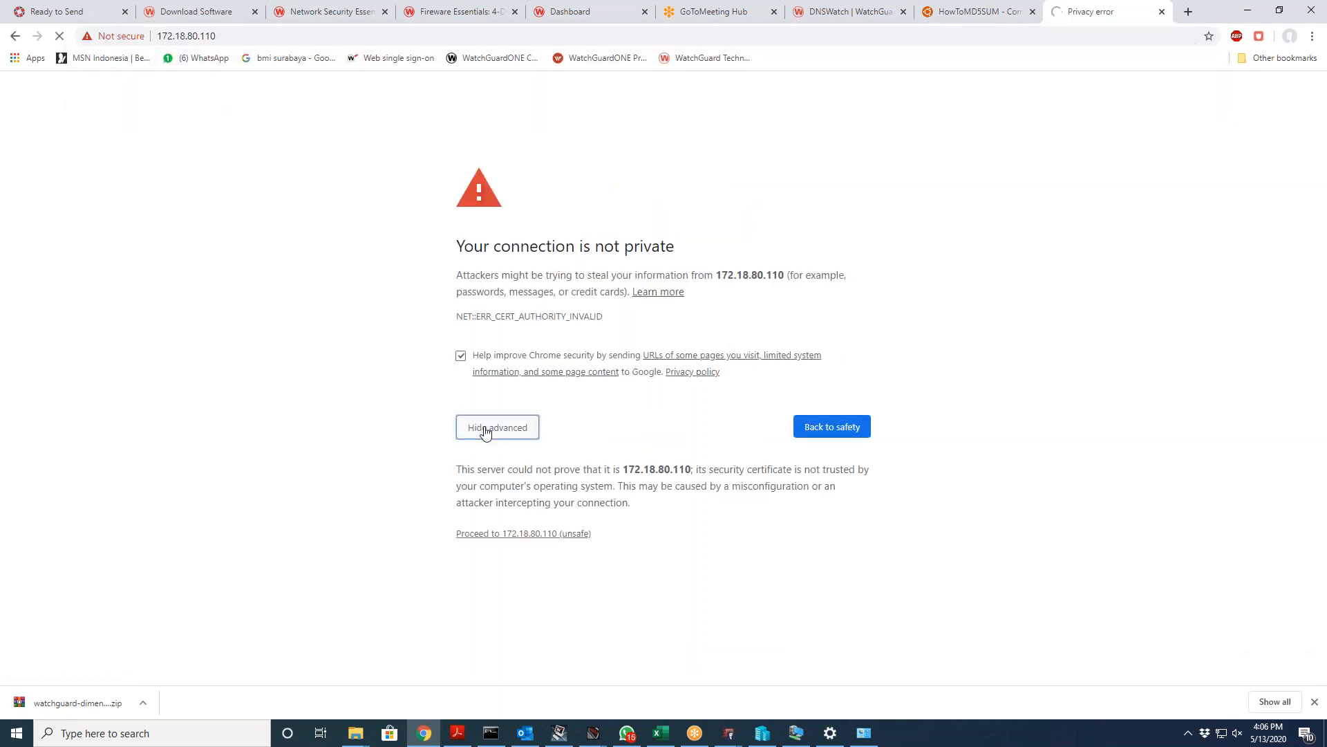
left_click(491, 533)
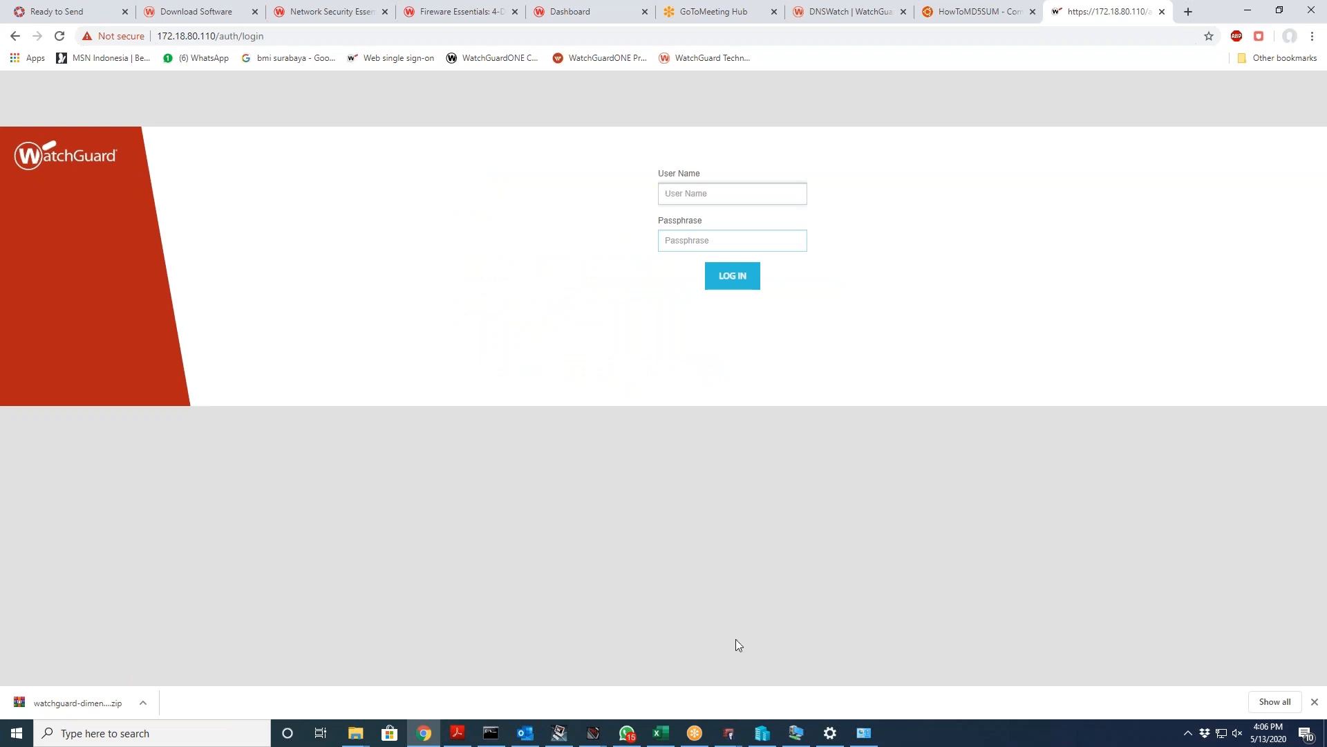
Step: Log in twice as admin with the passphrase; each attempt reports the data disk unavailable
type("admin")
key("Tab")
type("•••••••••")
key("Return")
key("shift+Tab")
type("admin")
key("Tab")
type("•••••••••")
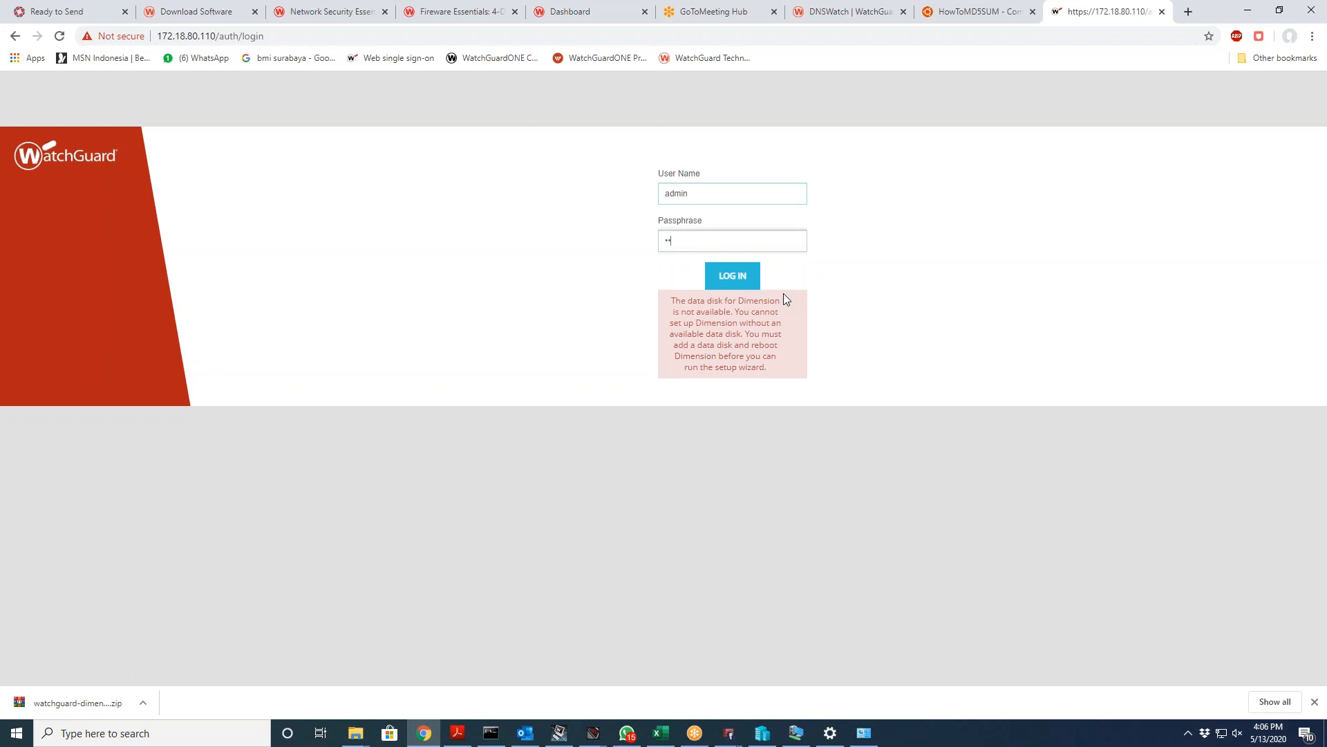
type("•••")
key("Return")
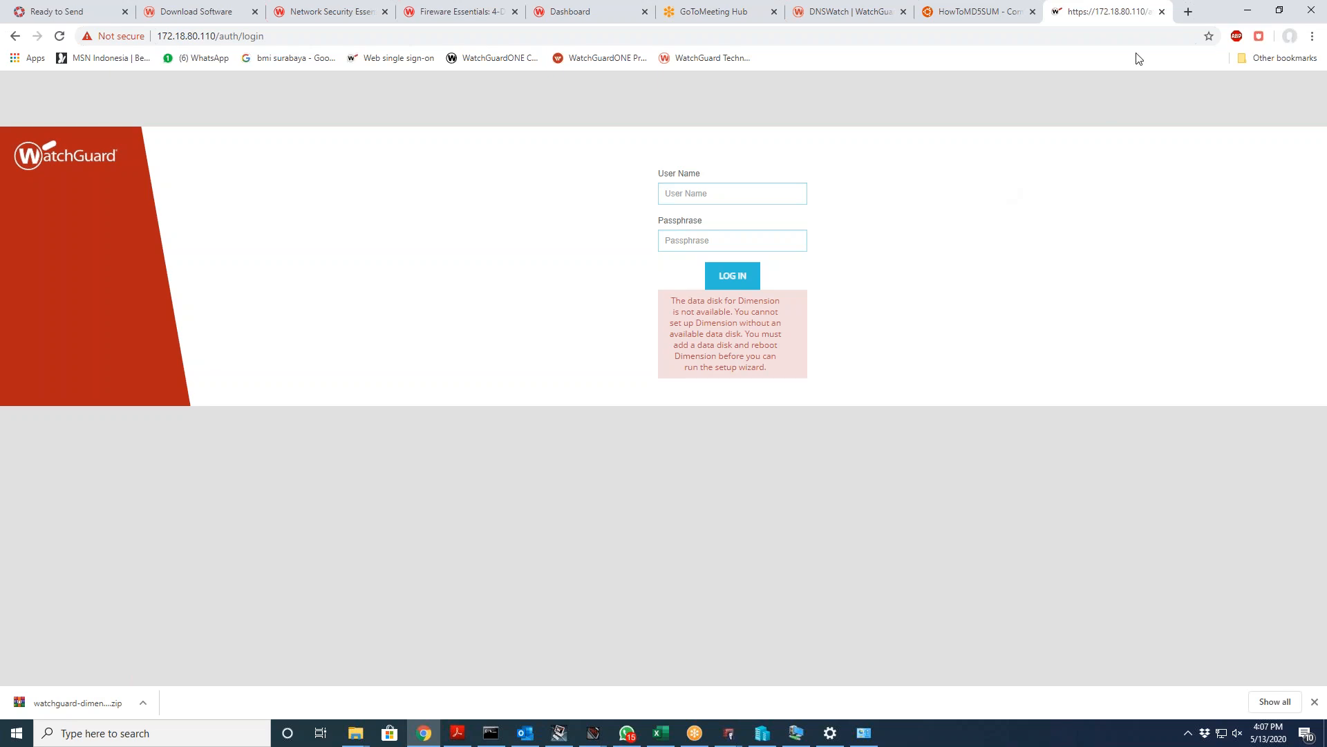
Step: Close the Dimension login tab, then shut down and delete the Dimension VM in Hyper-V Manager
left_click(1162, 12)
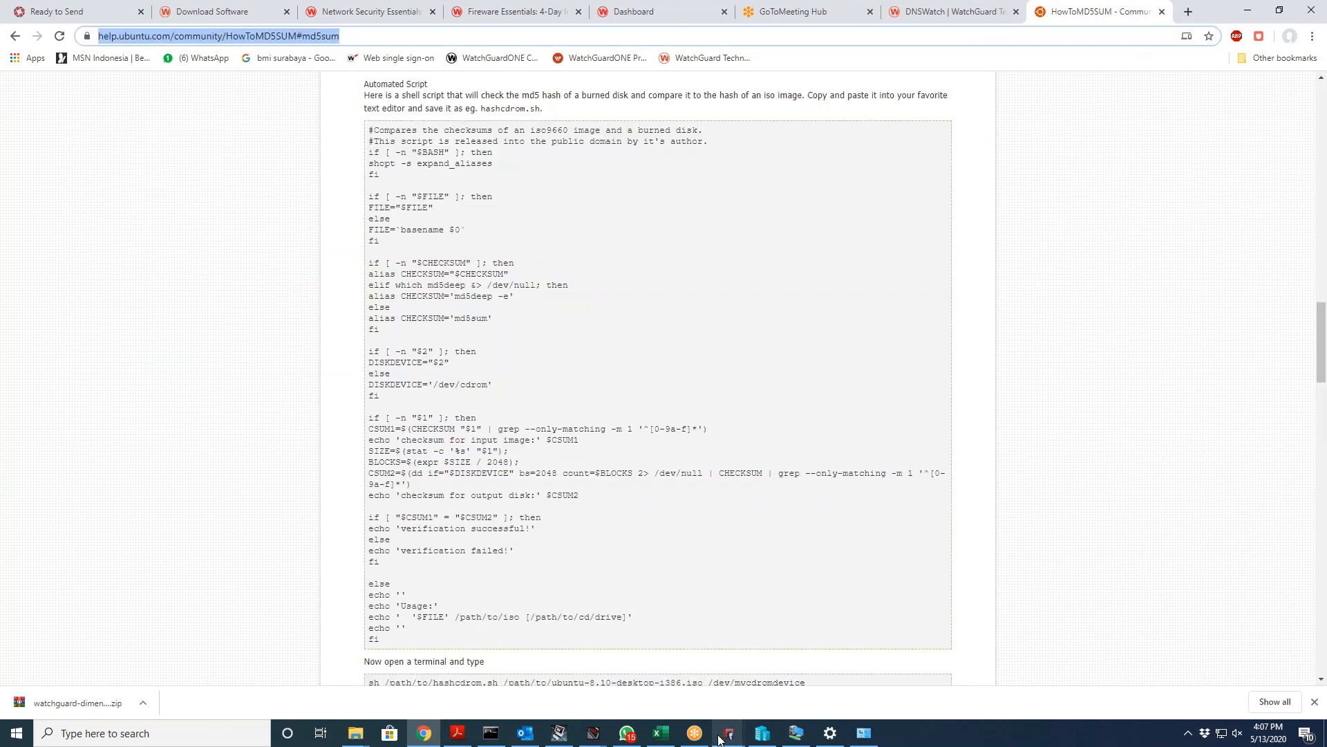
left_click(767, 732)
left_click(771, 732)
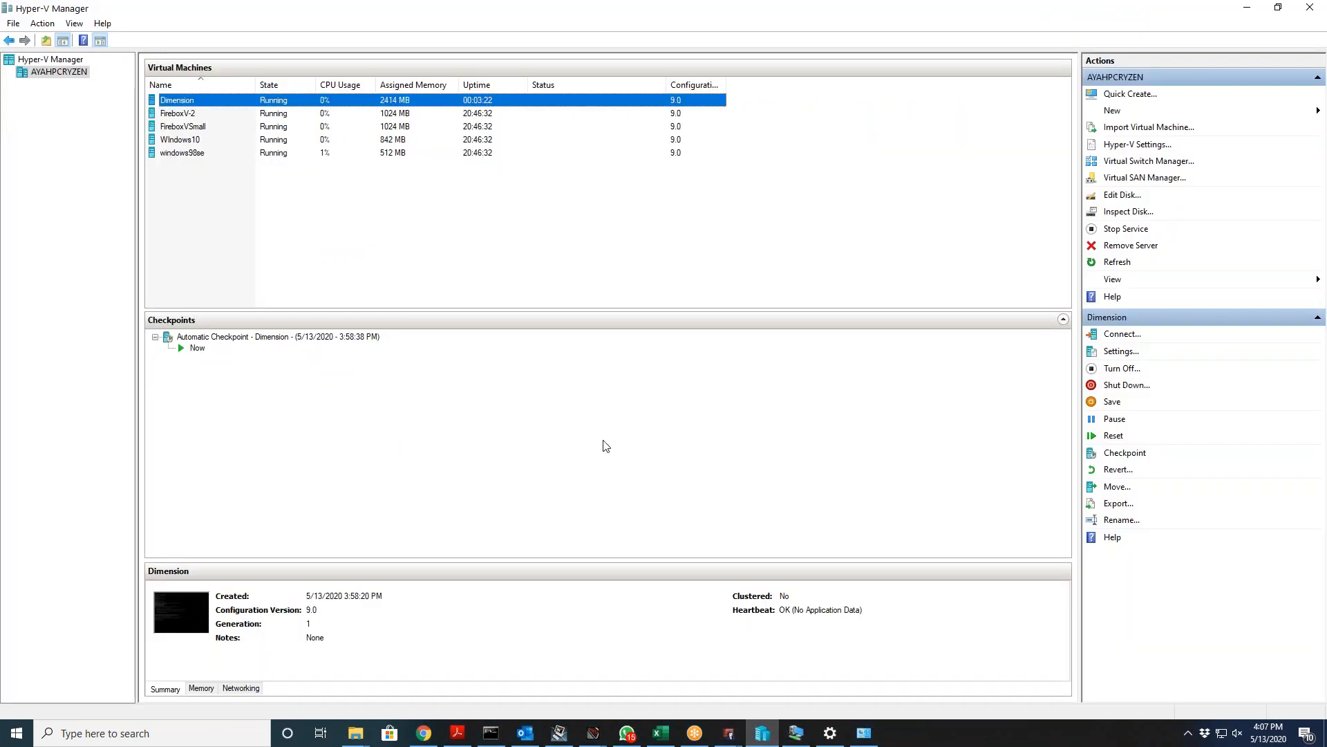
right_click(235, 104)
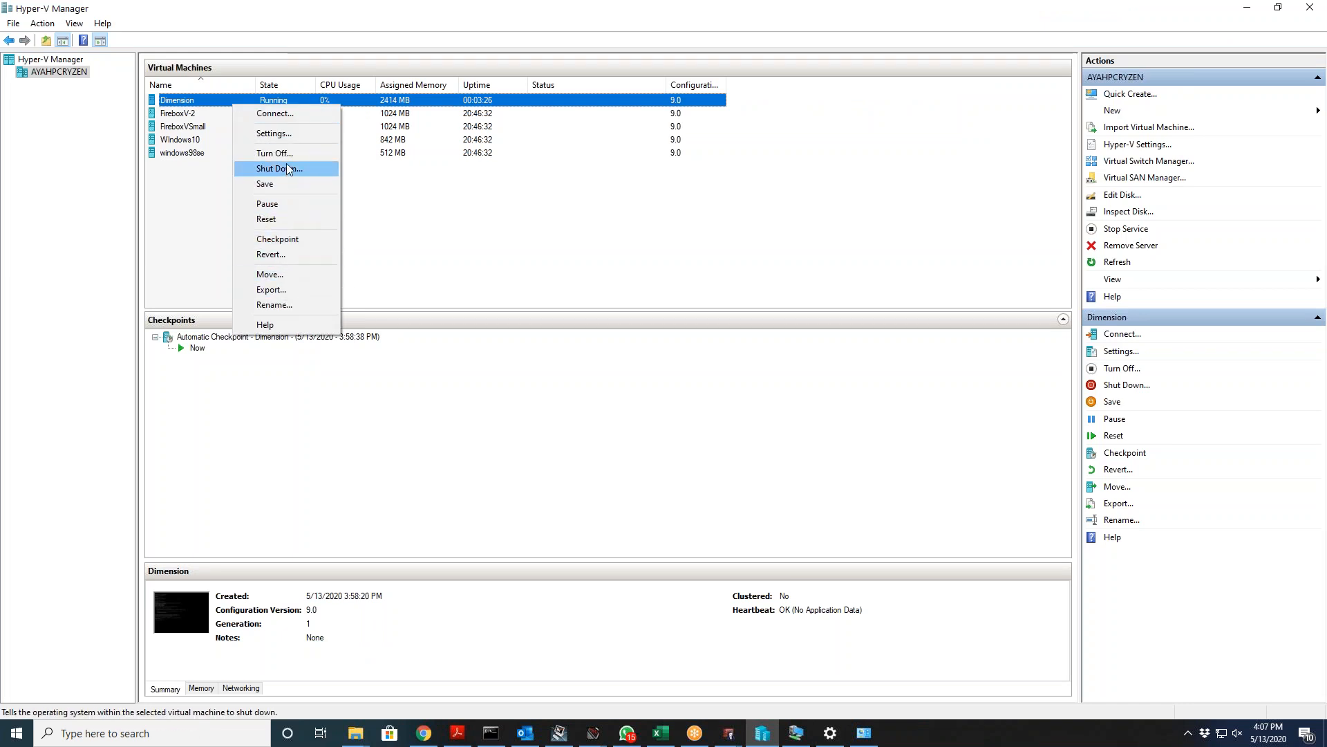
left_click(275, 153)
right_click(190, 105)
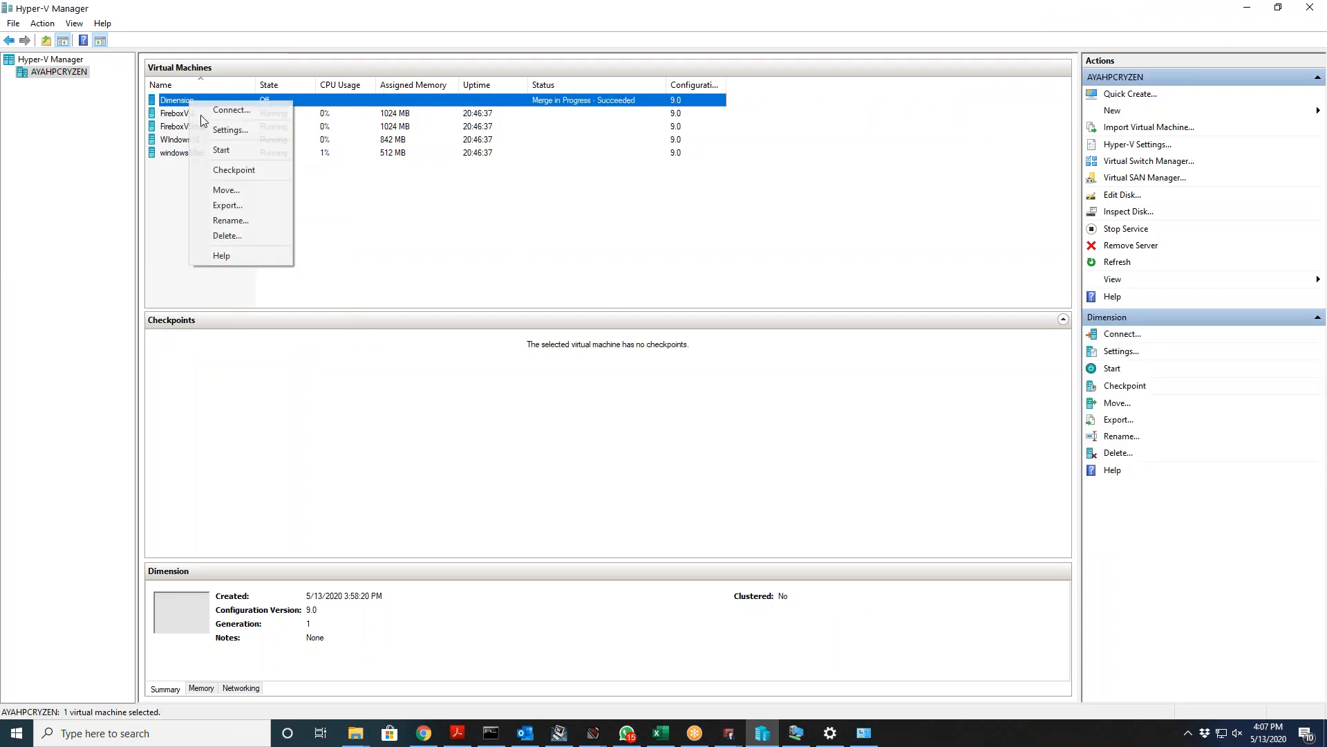
left_click(243, 236)
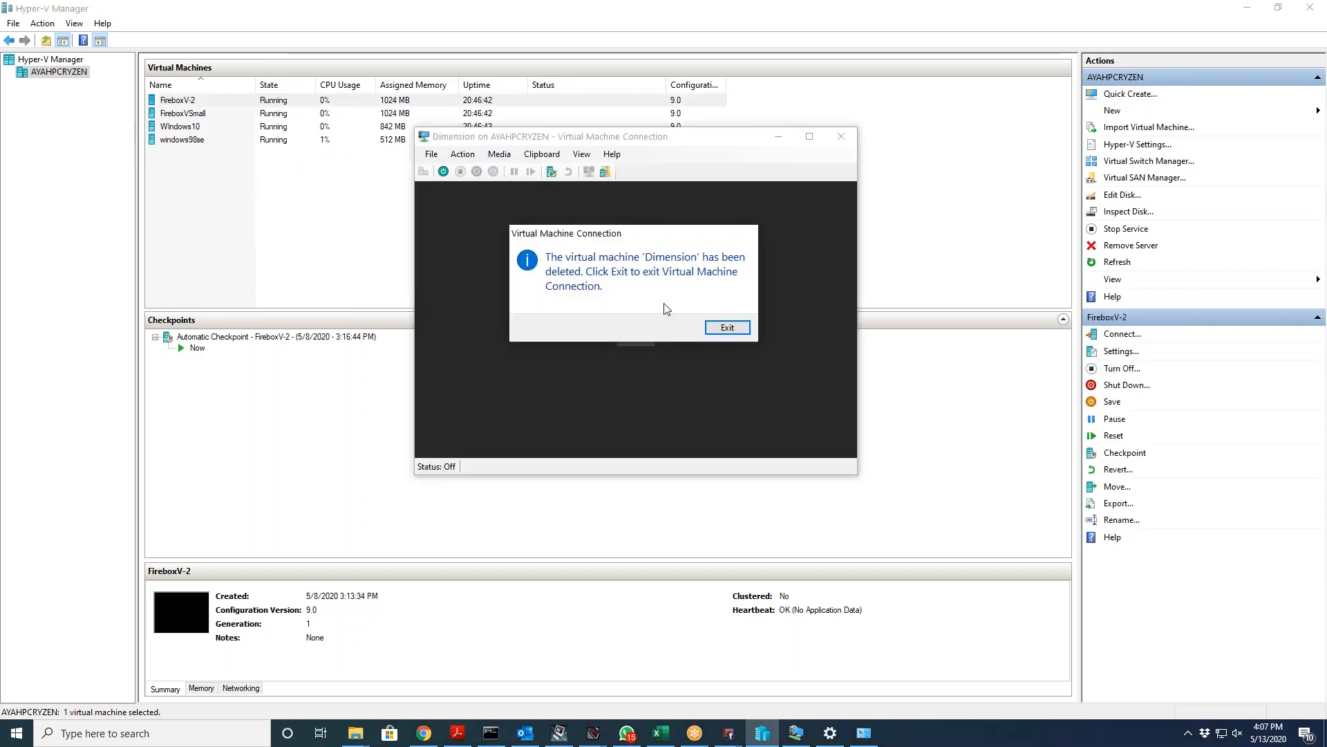
left_click(726, 328)
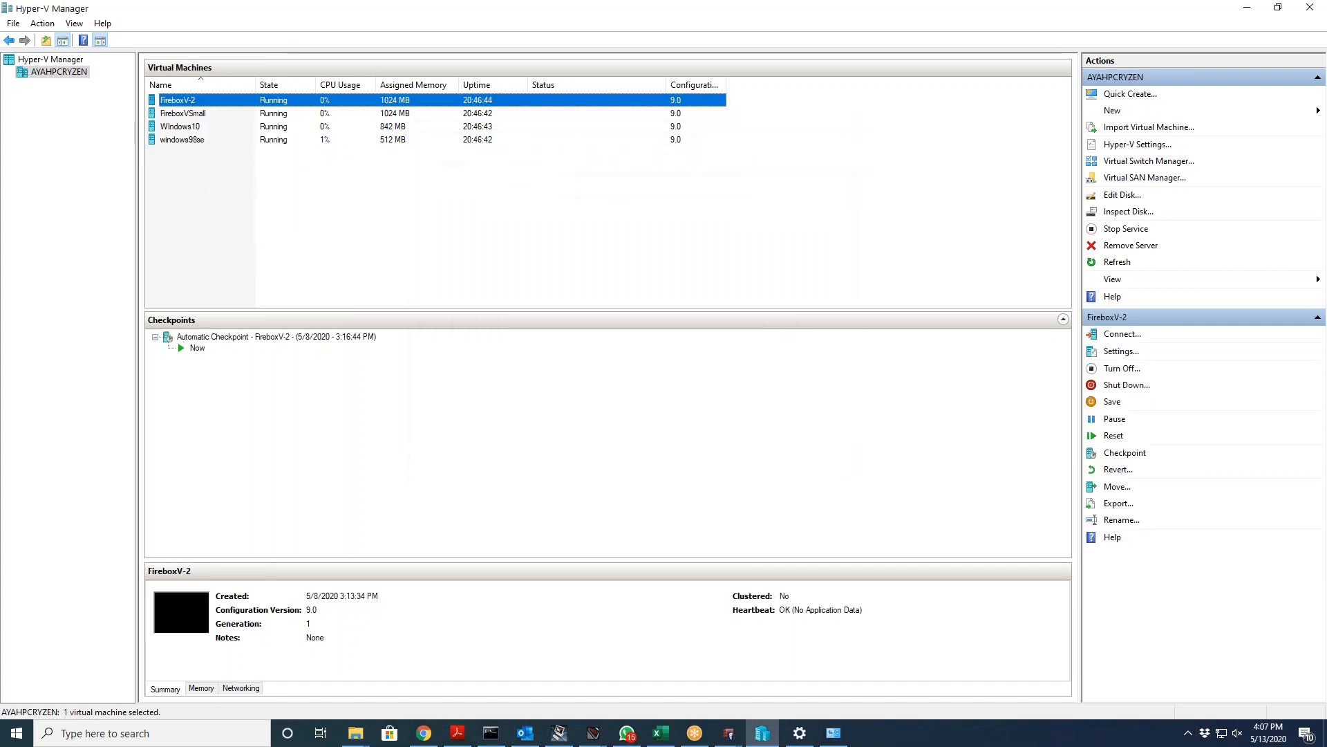
Step: Start a new virtual machine from the host and enter the name Dimension in the wizard
right_click(41, 73)
mouse_move(124, 99)
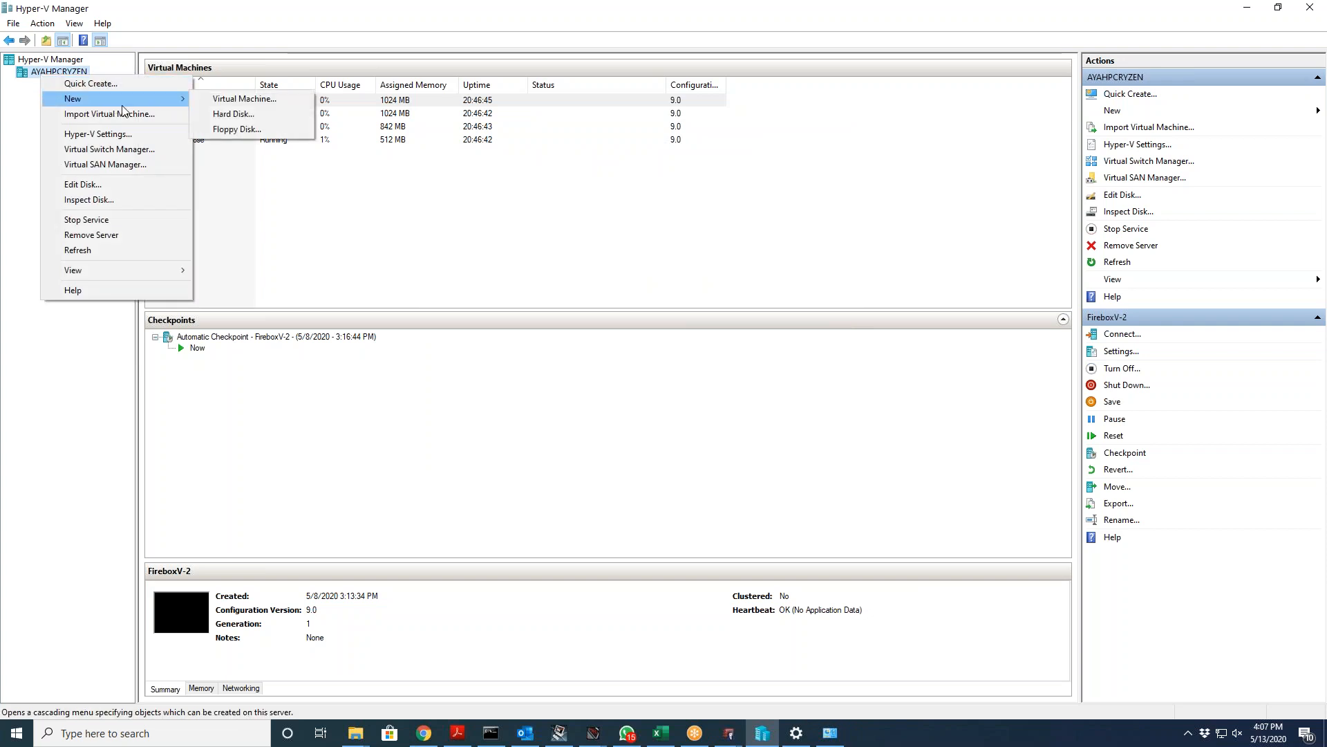
left_click(221, 104)
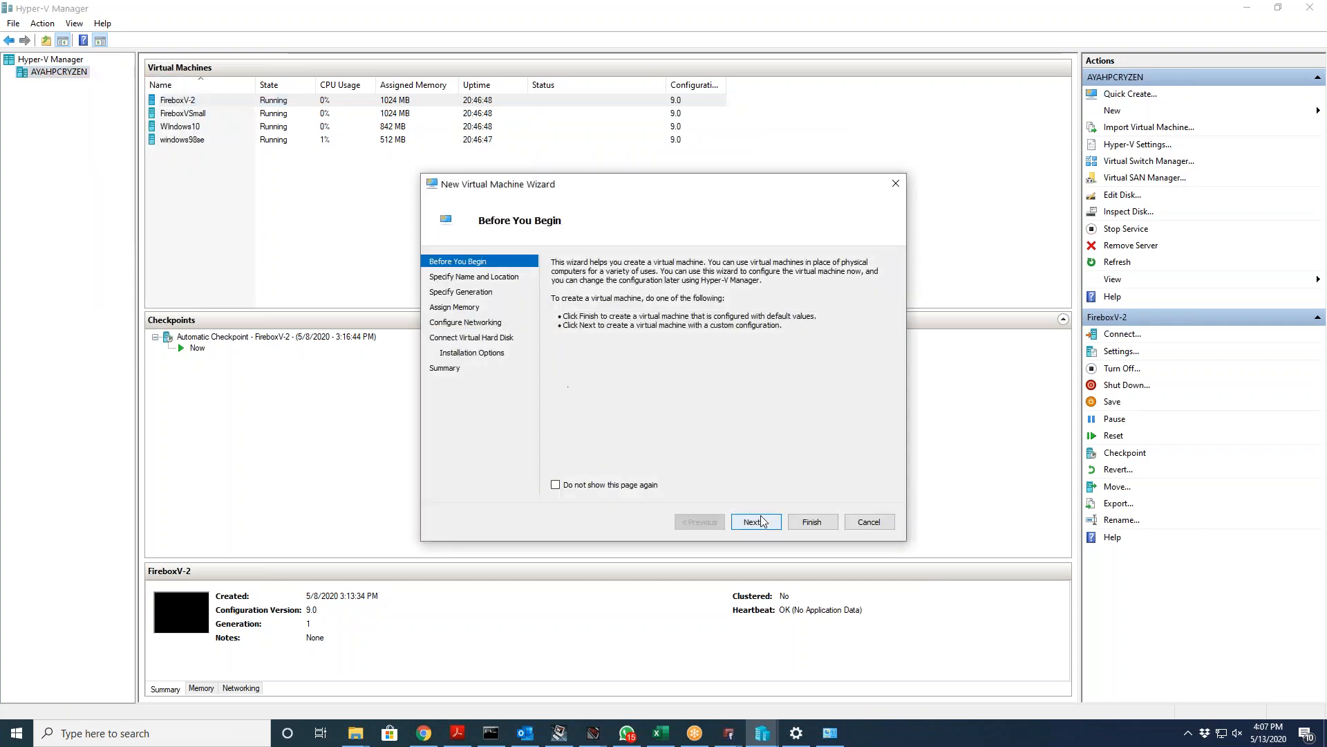
left_click(760, 521)
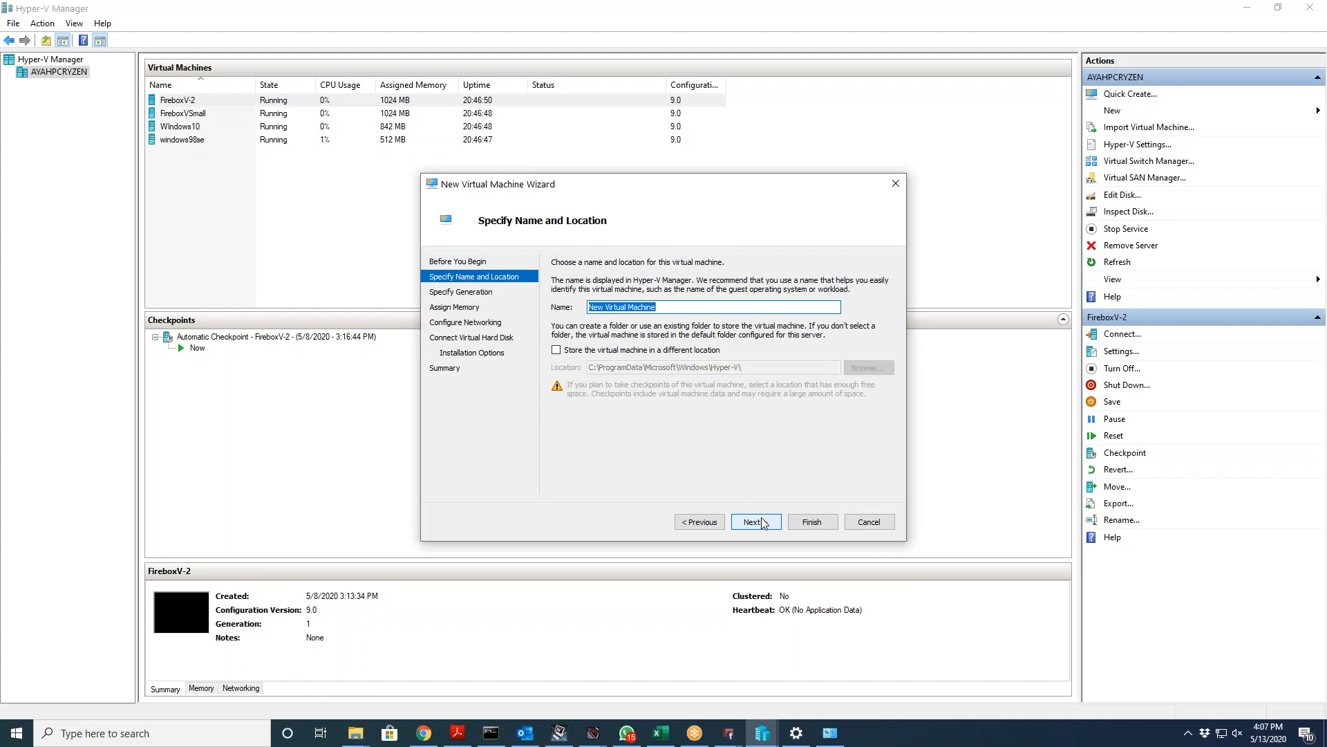
type("Dimension")
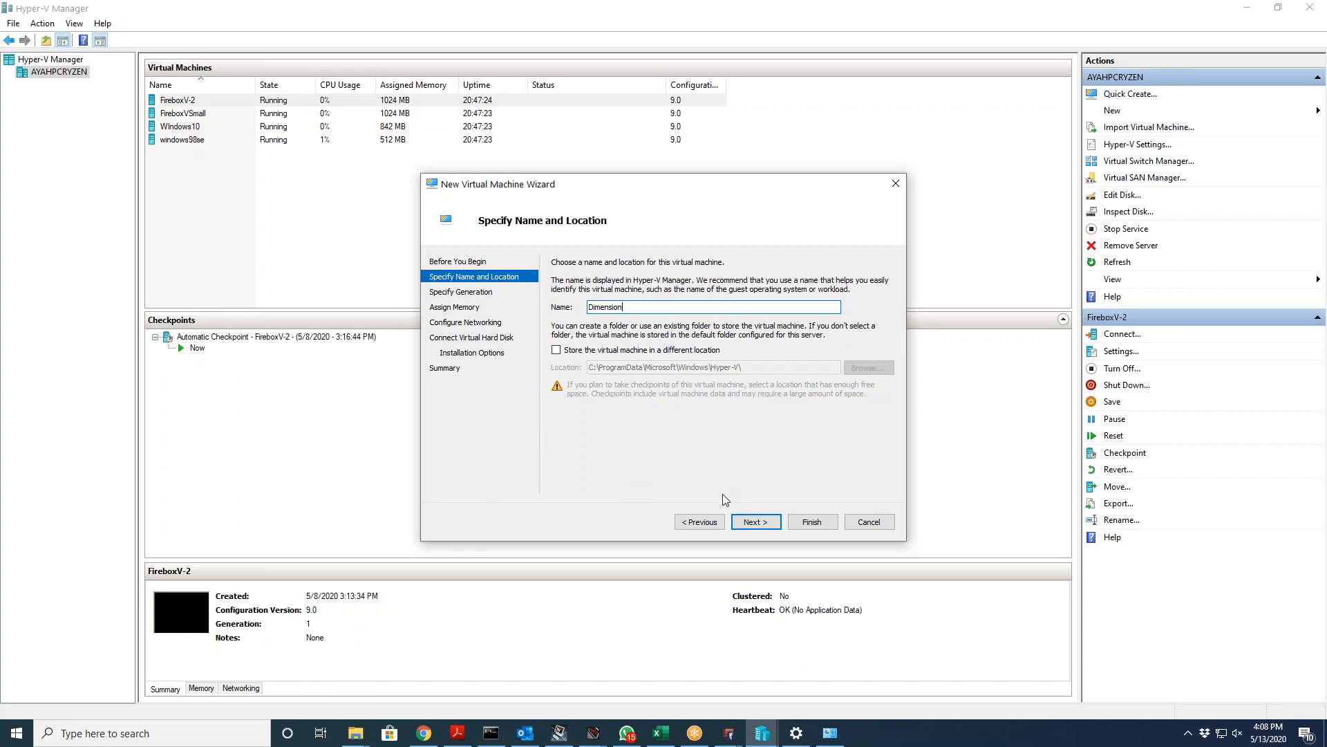
Step: Keep Generation 1 and the default memory, and connect the machine to the Default Switch
left_click(749, 523)
left_click(749, 523)
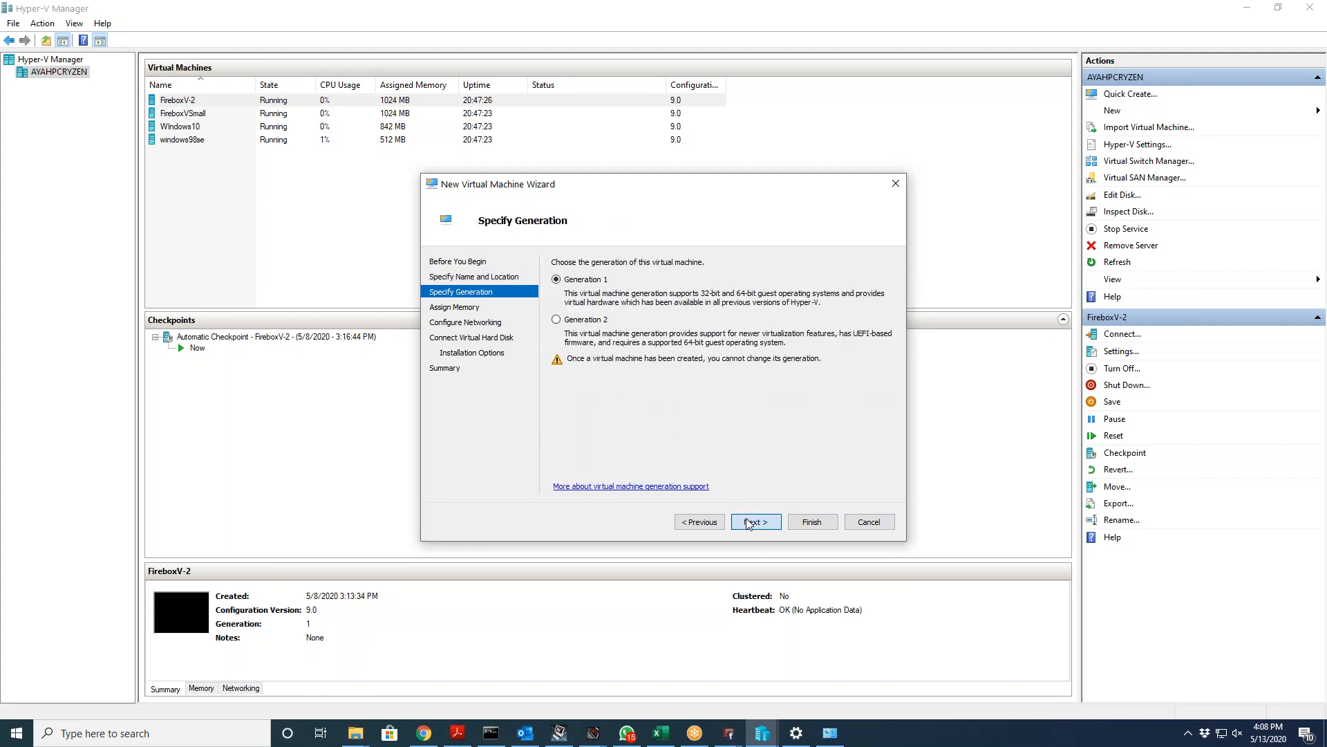
left_click(748, 523)
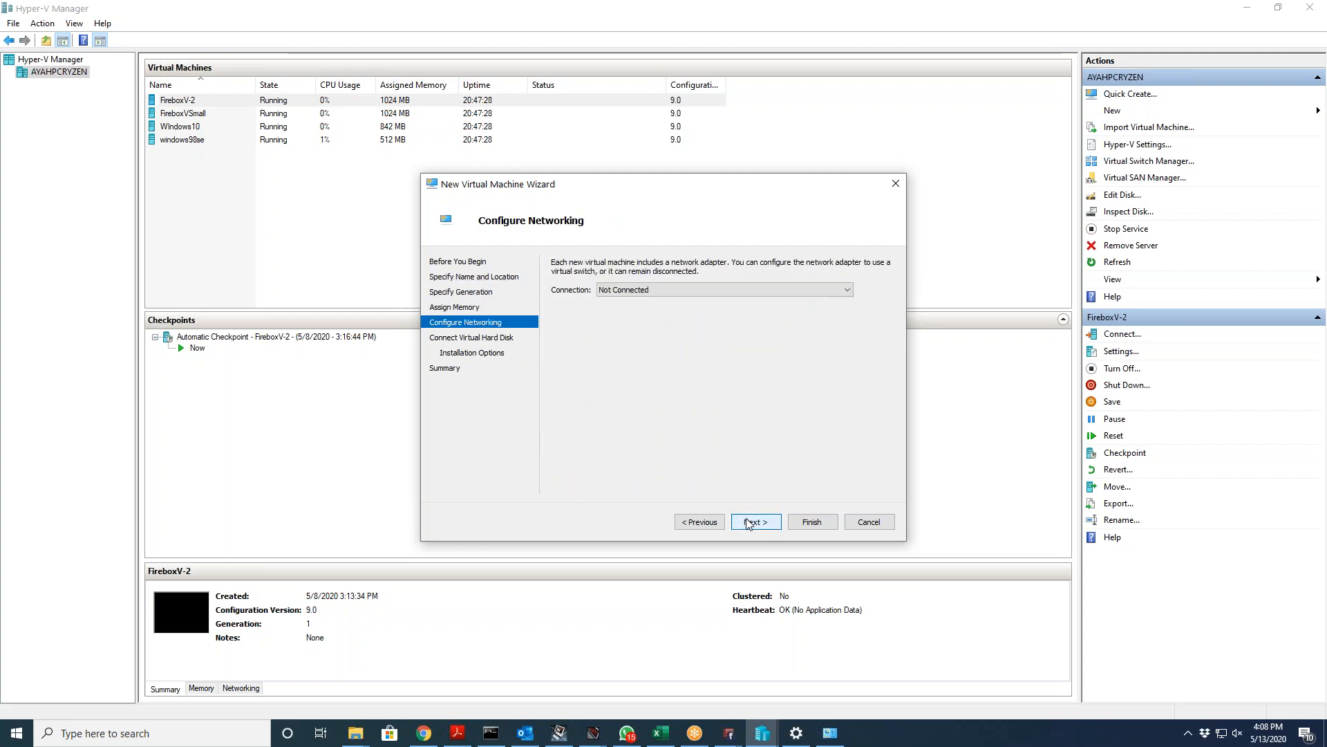
left_click(698, 290)
left_click(691, 320)
left_click(756, 523)
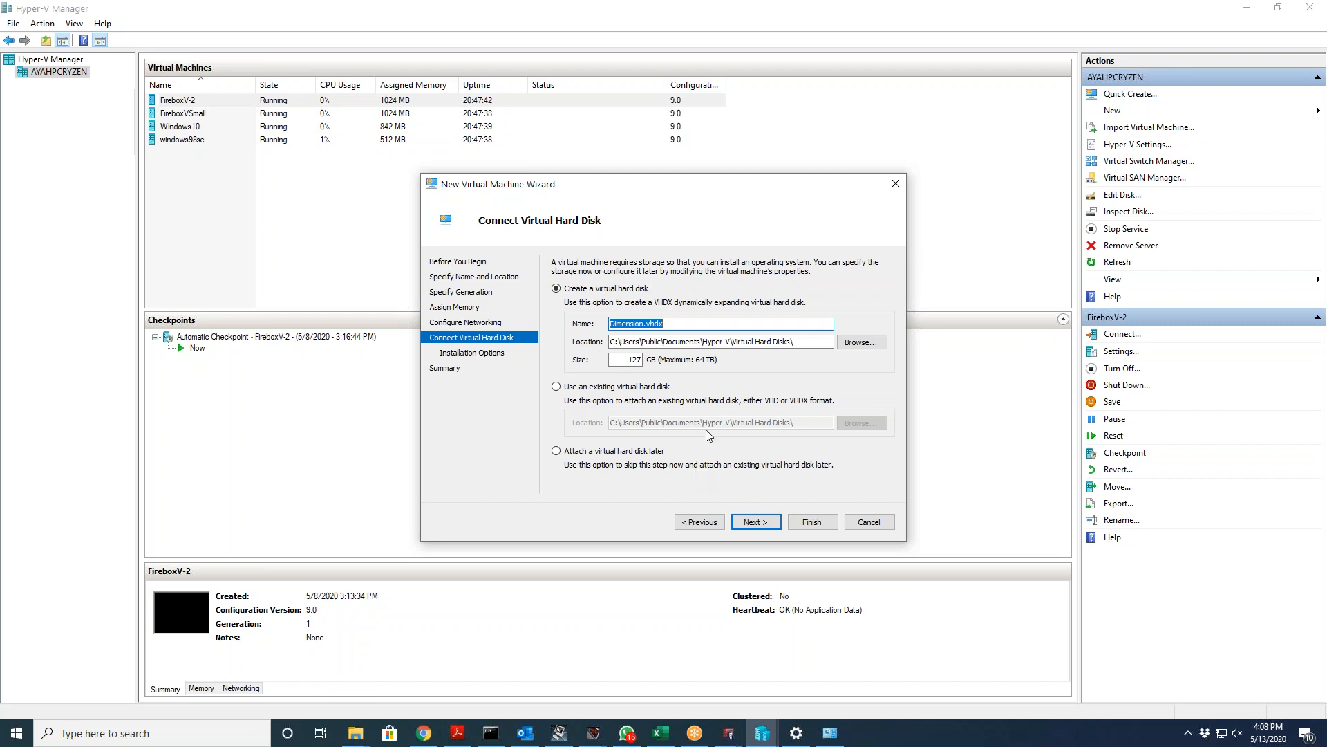
Step: Attach the existing watchguard-dimension VHD from Downloads as its disk and create the machine
left_click(616, 387)
left_click(861, 422)
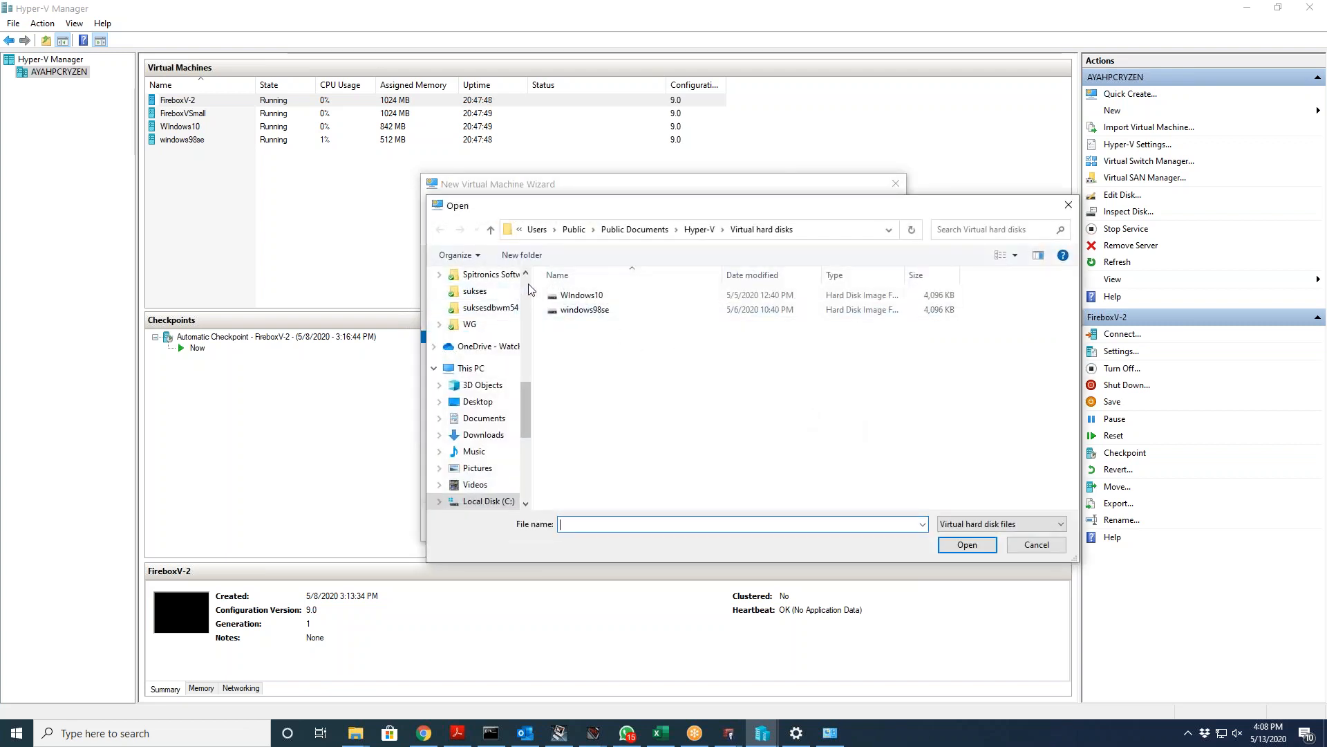
left_click_drag(525, 412, 528, 283)
left_click(496, 320)
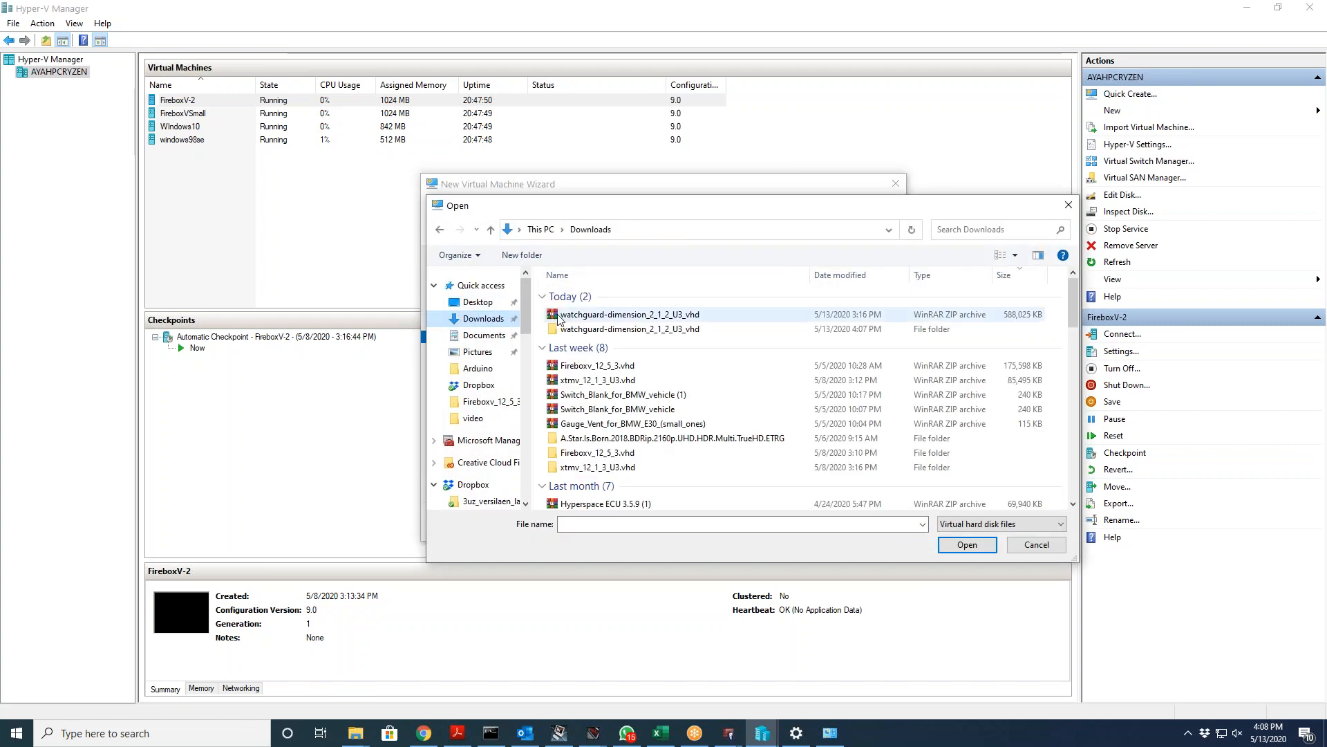
double_click(594, 322)
double_click(599, 297)
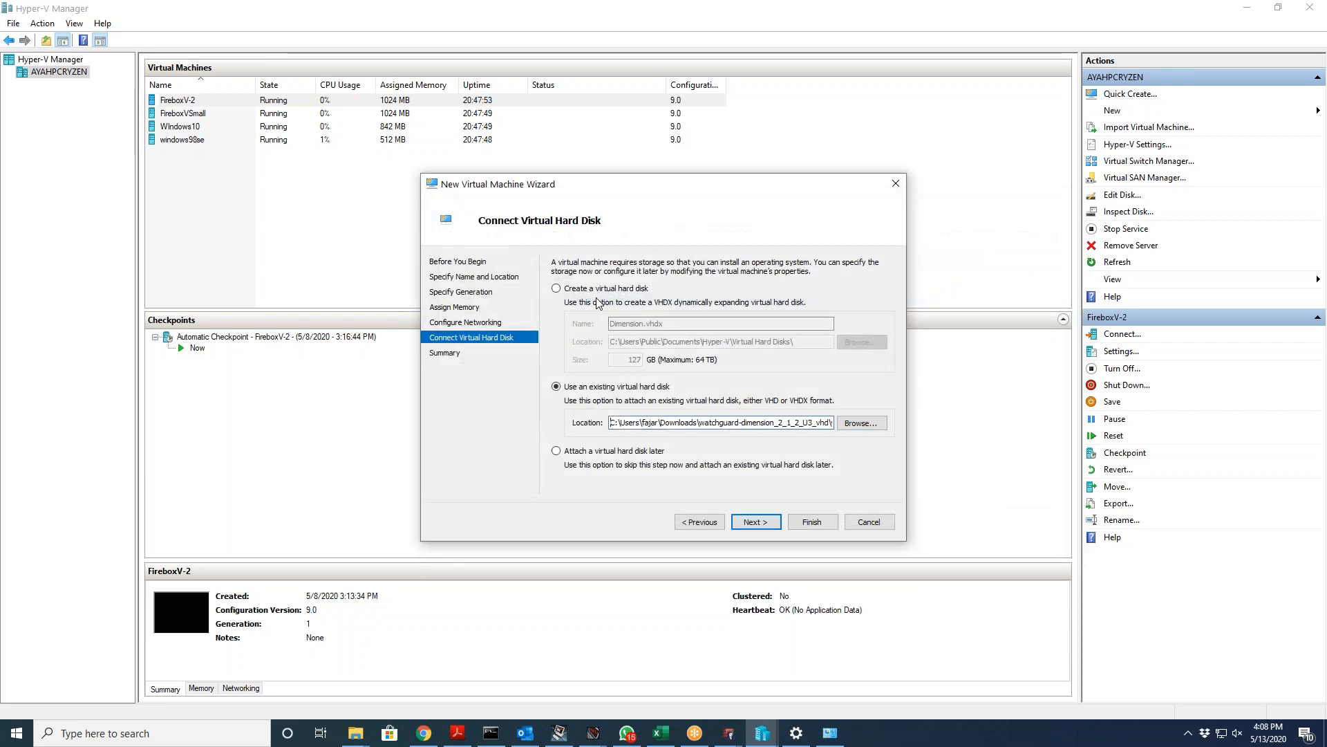
left_click(756, 522)
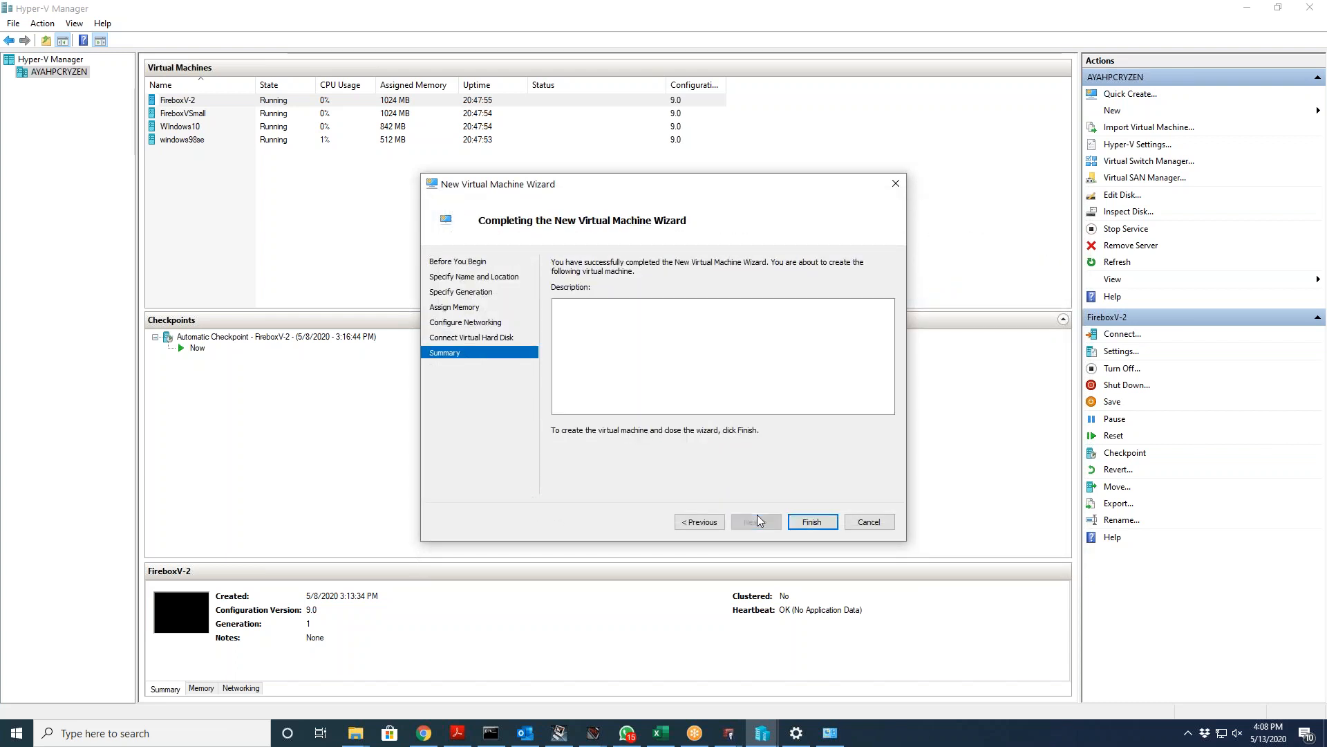
left_click(812, 522)
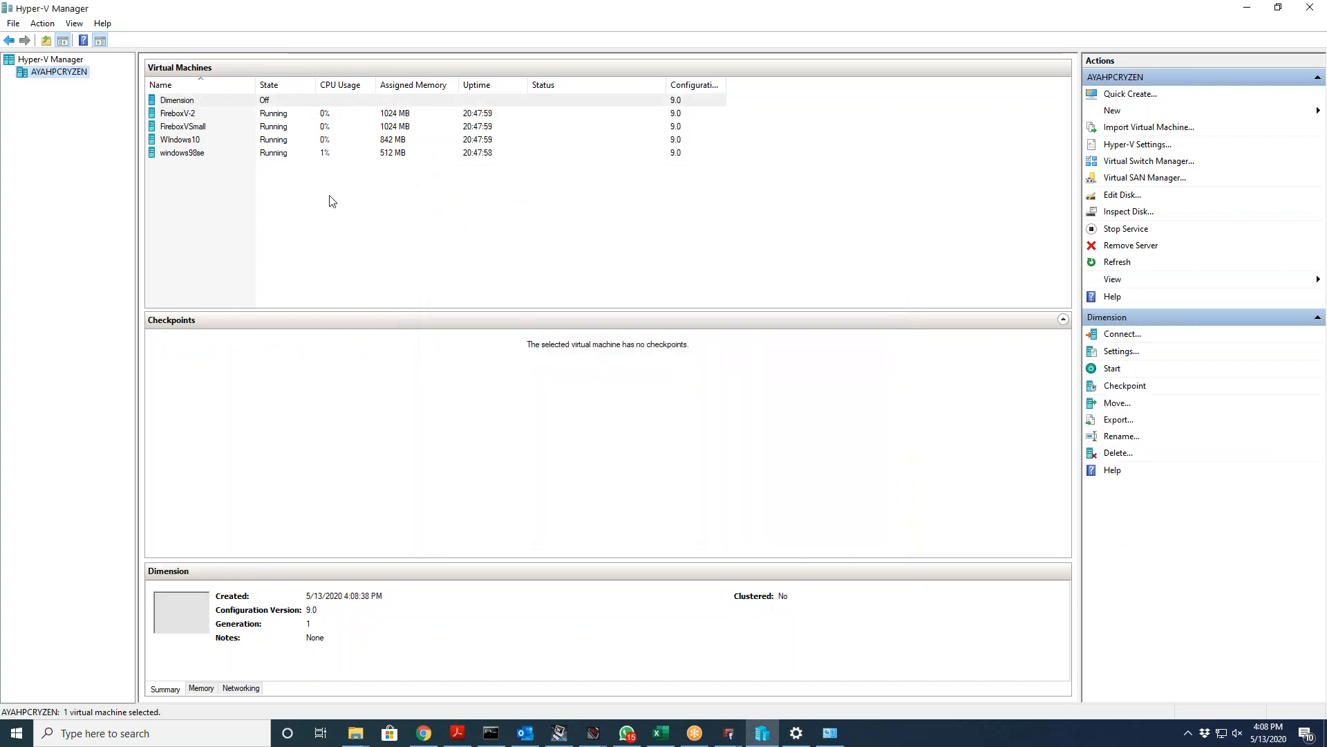
Step: Open the Dimension machine's settings and inspect IDE Controller 0 and its attached hard drive
left_click(181, 101)
right_click(186, 102)
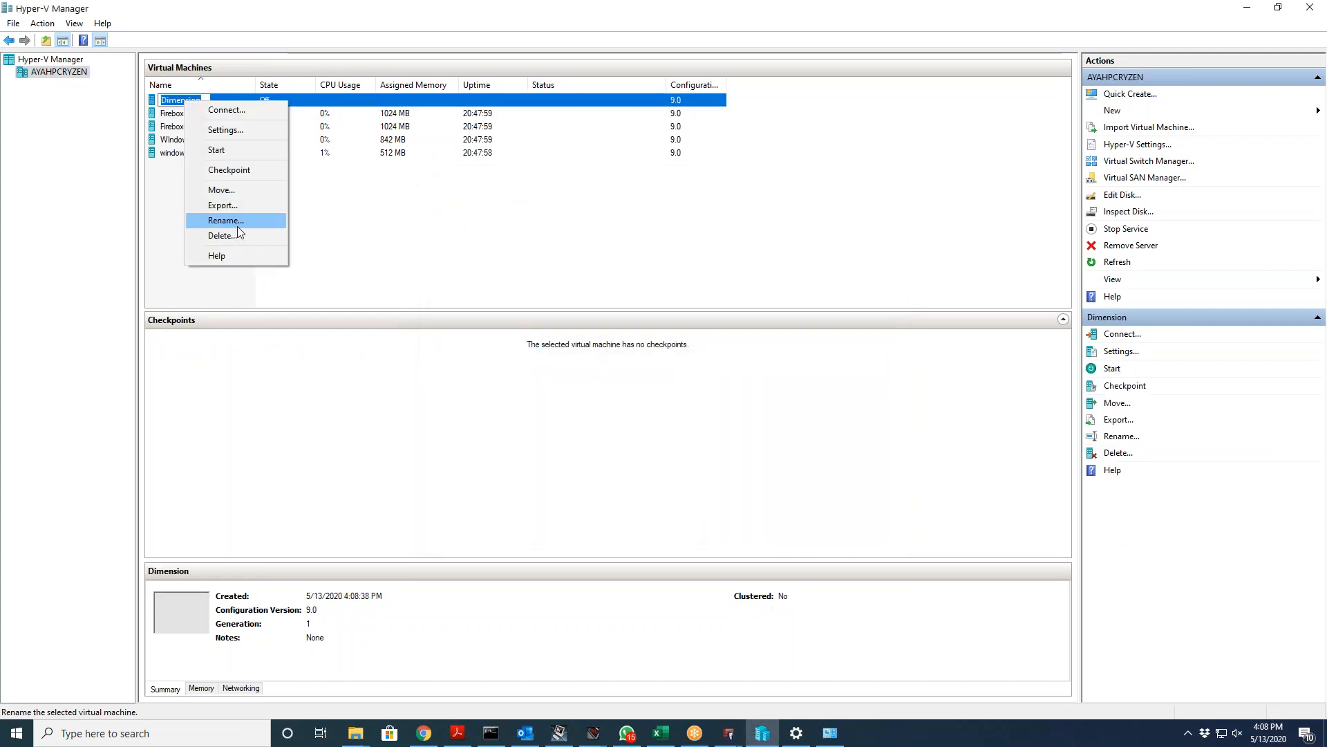
left_click(242, 130)
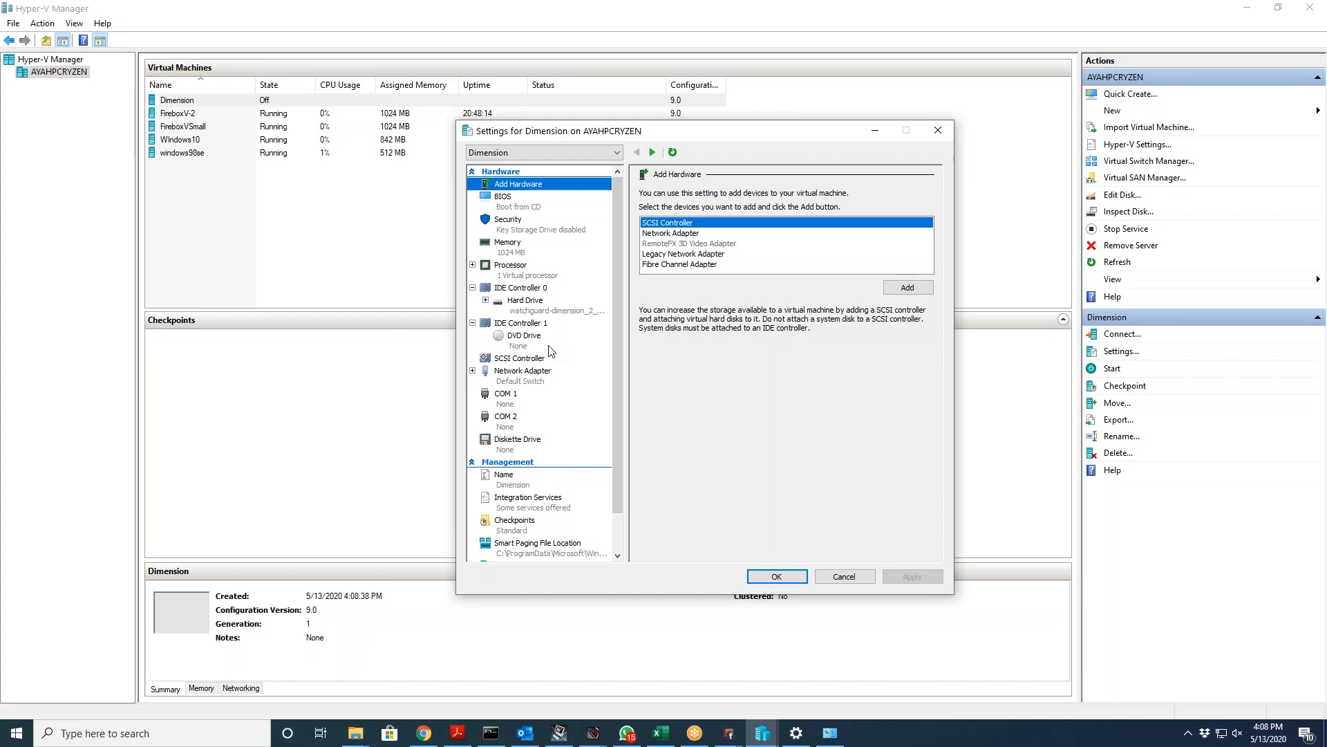
left_click(518, 293)
left_click(519, 299)
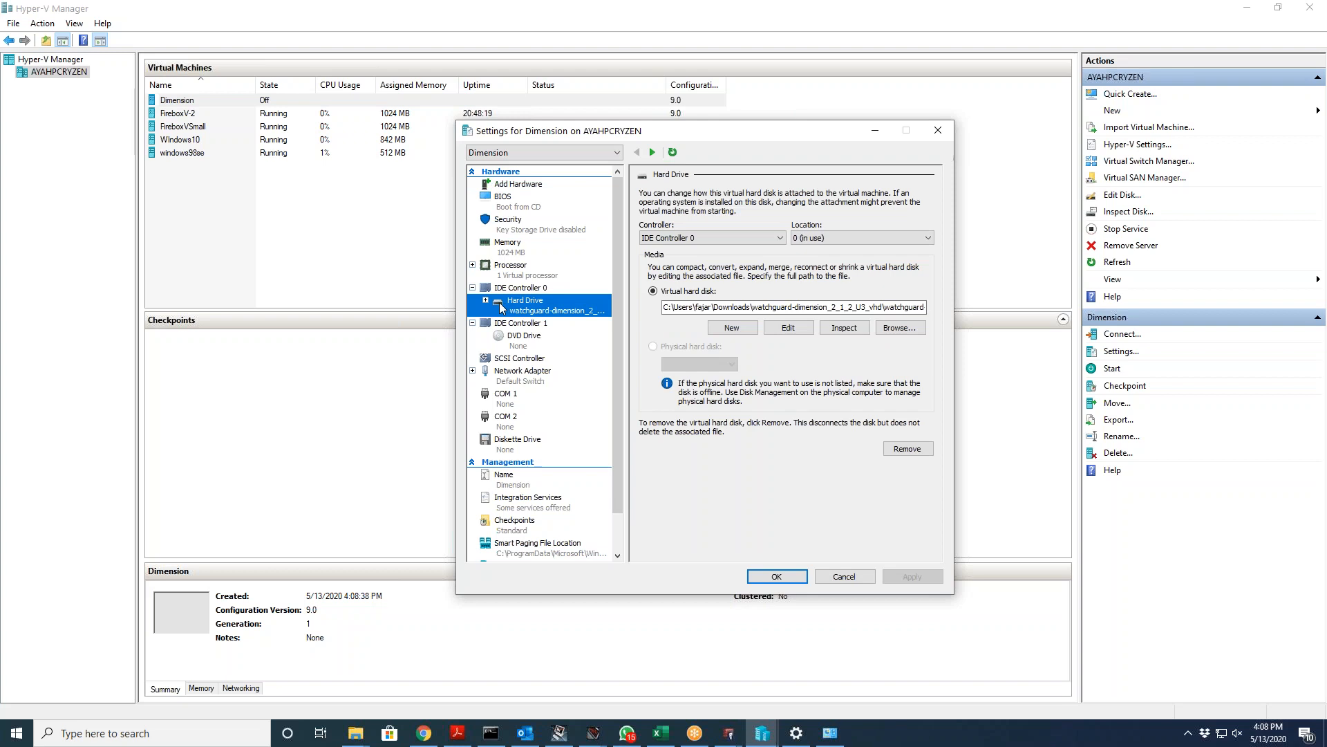
left_click(485, 301)
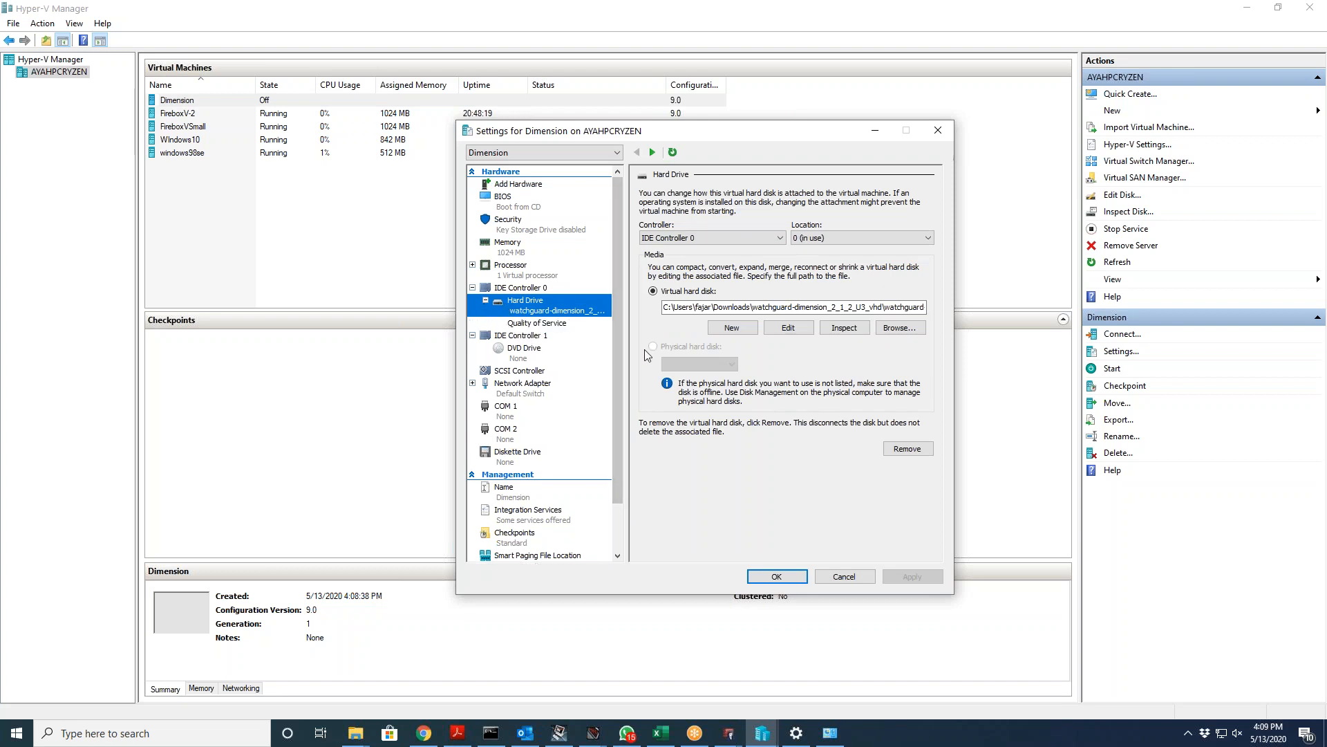
left_click(527, 288)
right_click(530, 296)
left_click(522, 289)
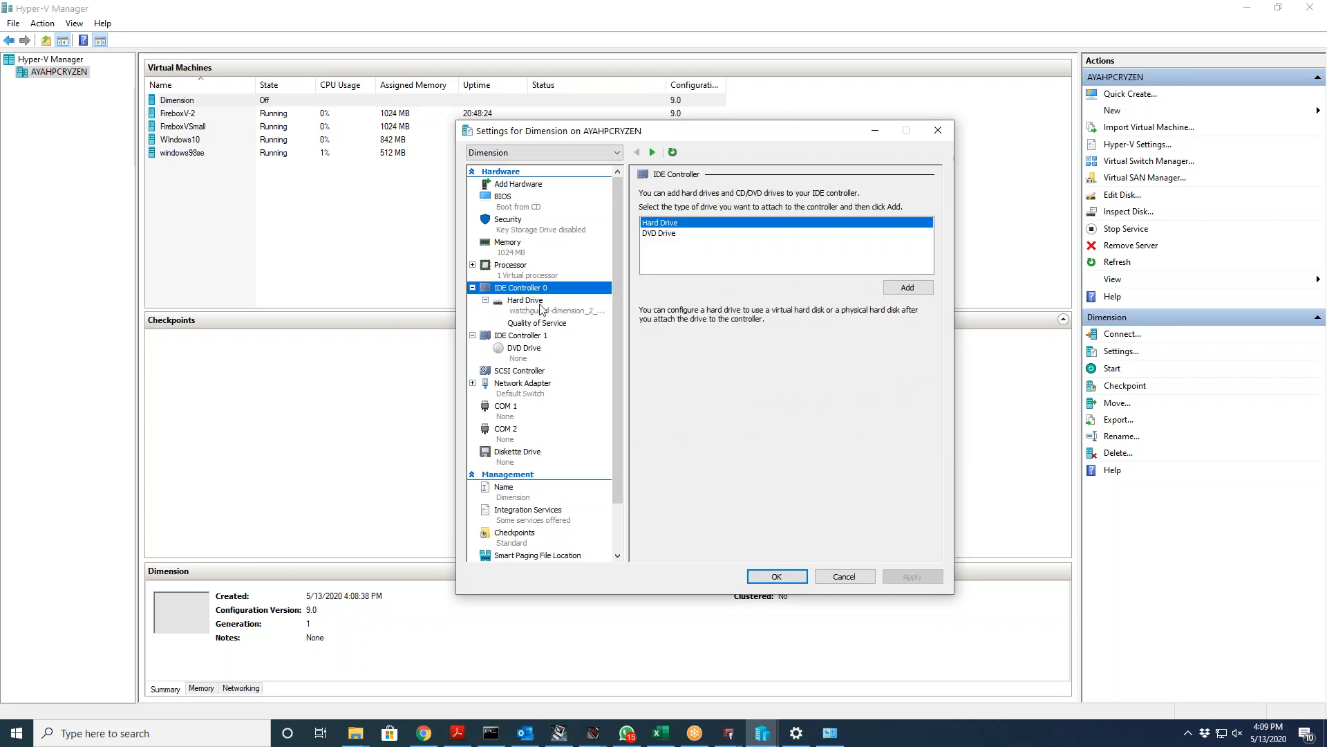
left_click(543, 308)
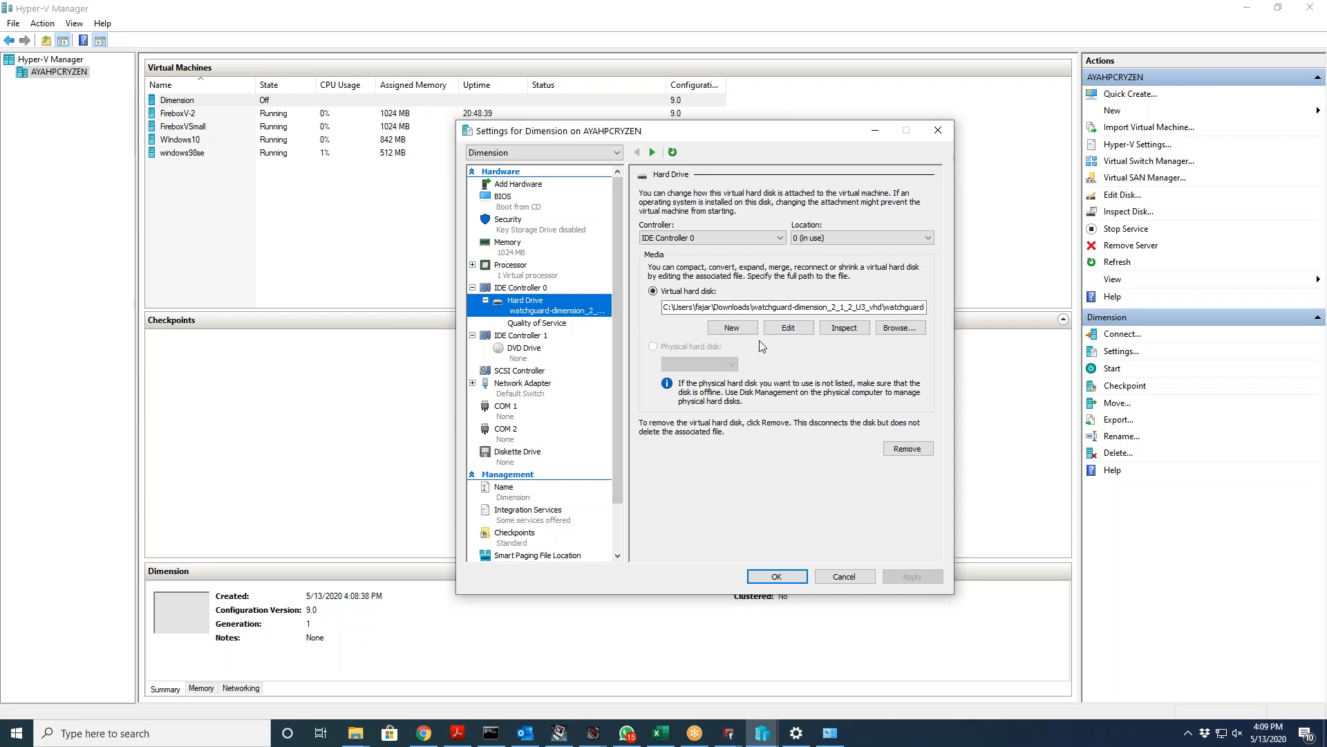
Step: Add a second hard drive to IDE Controller 0 and begin creating a new disk for it
left_click(567, 289)
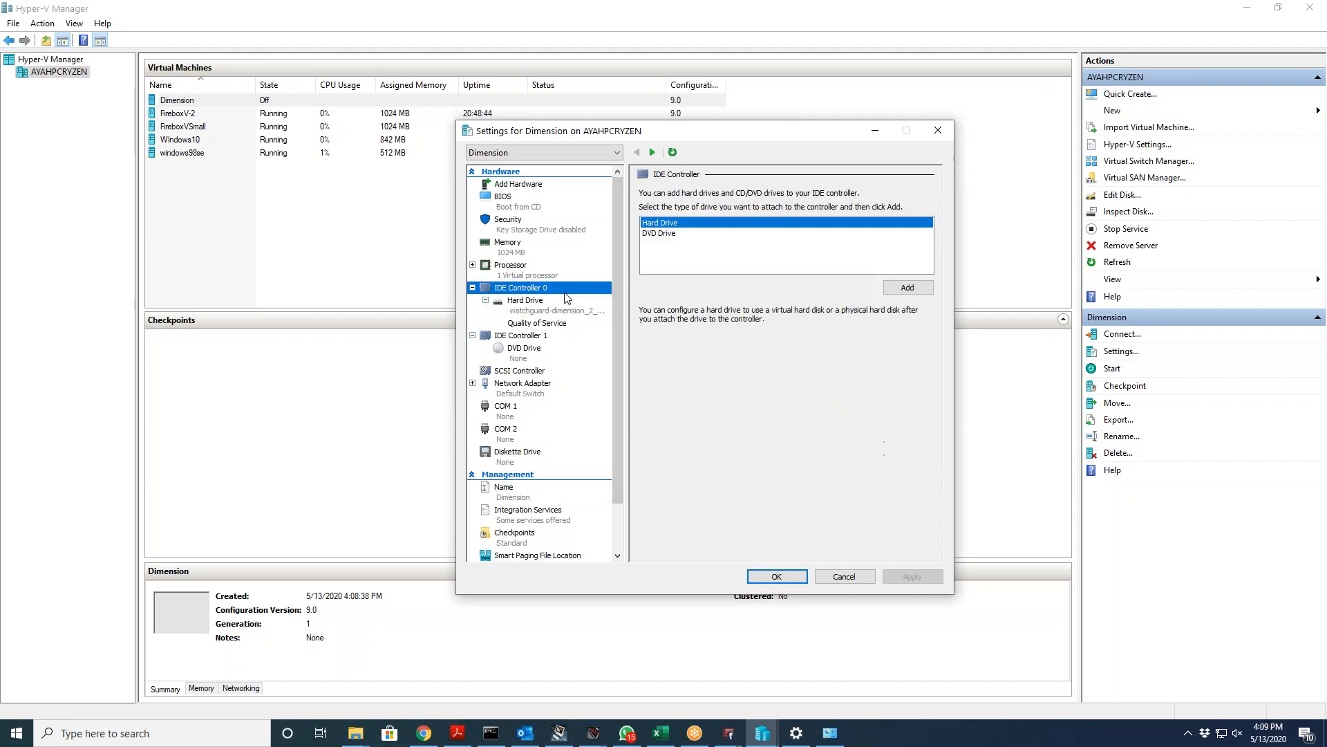
left_click(896, 284)
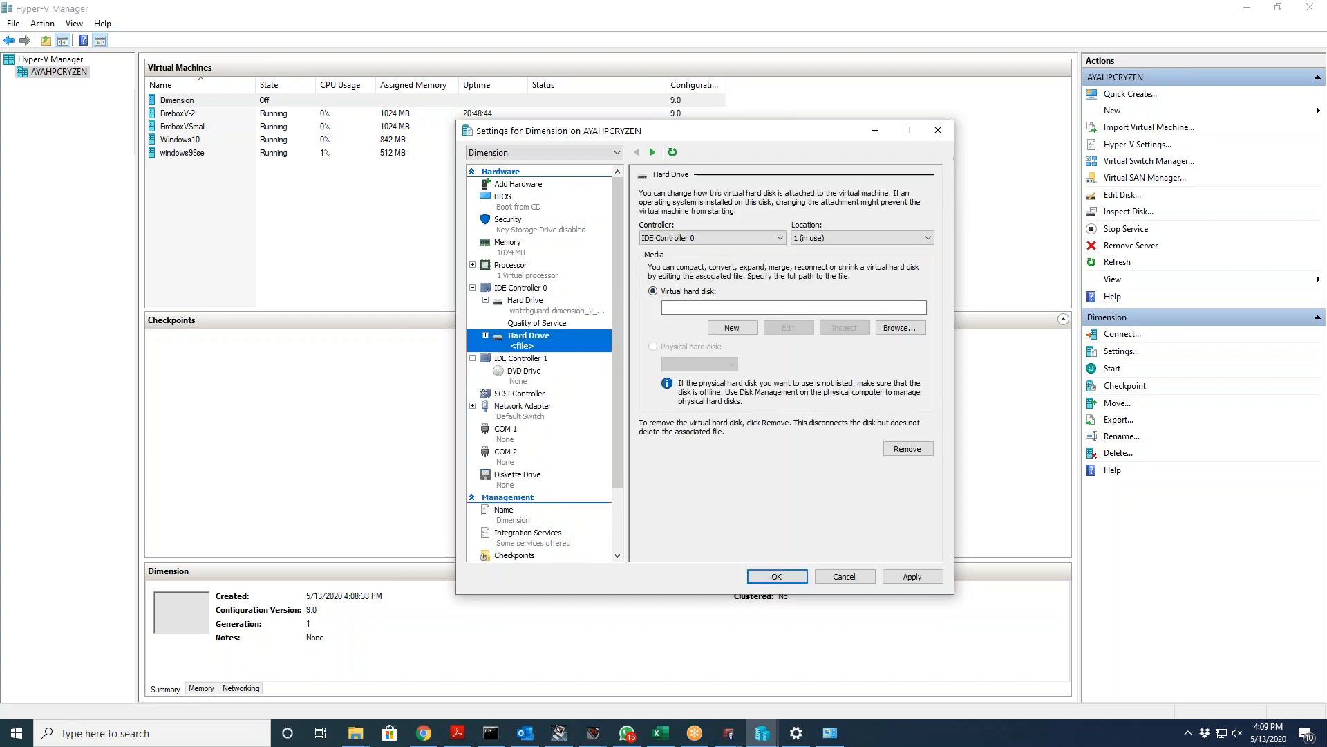
left_click(710, 307)
left_click(732, 327)
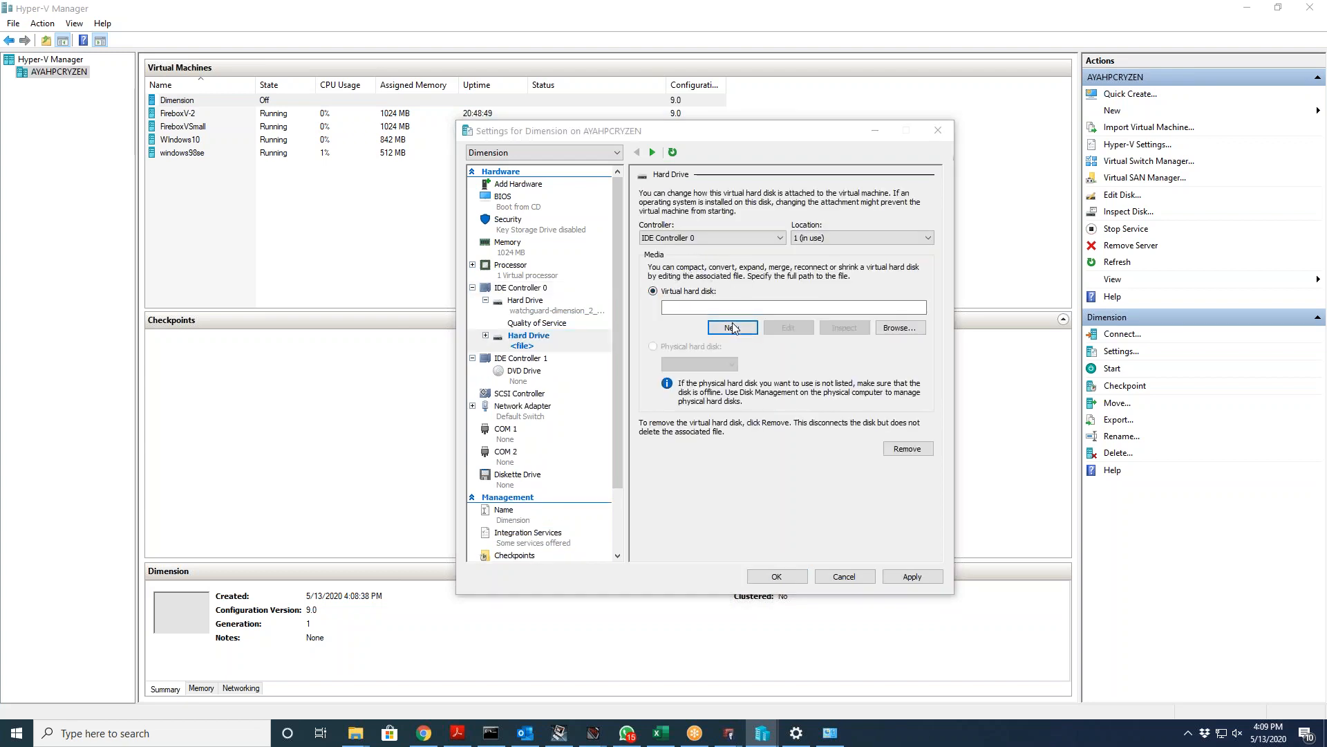
Step: Create a blank 127 GB dynamically expanding VHDX disk named LogDimension
left_click(793, 523)
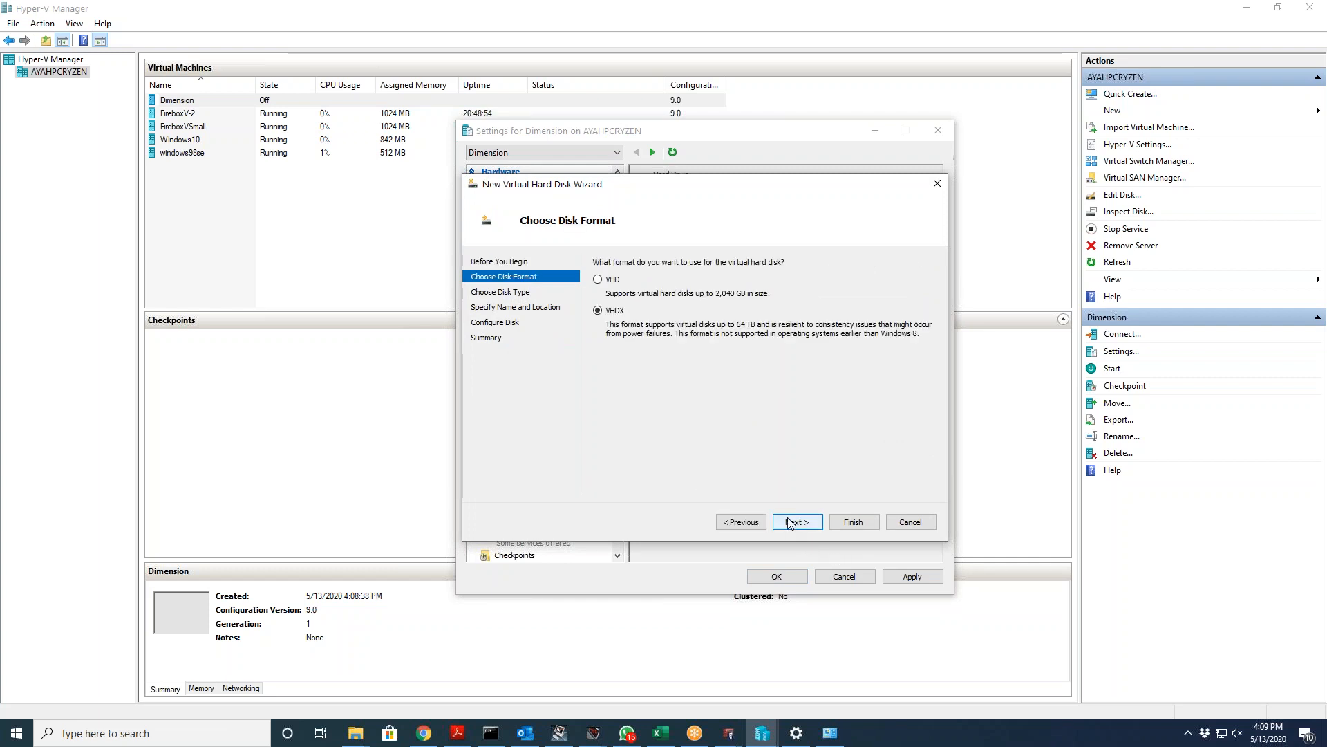
left_click(791, 523)
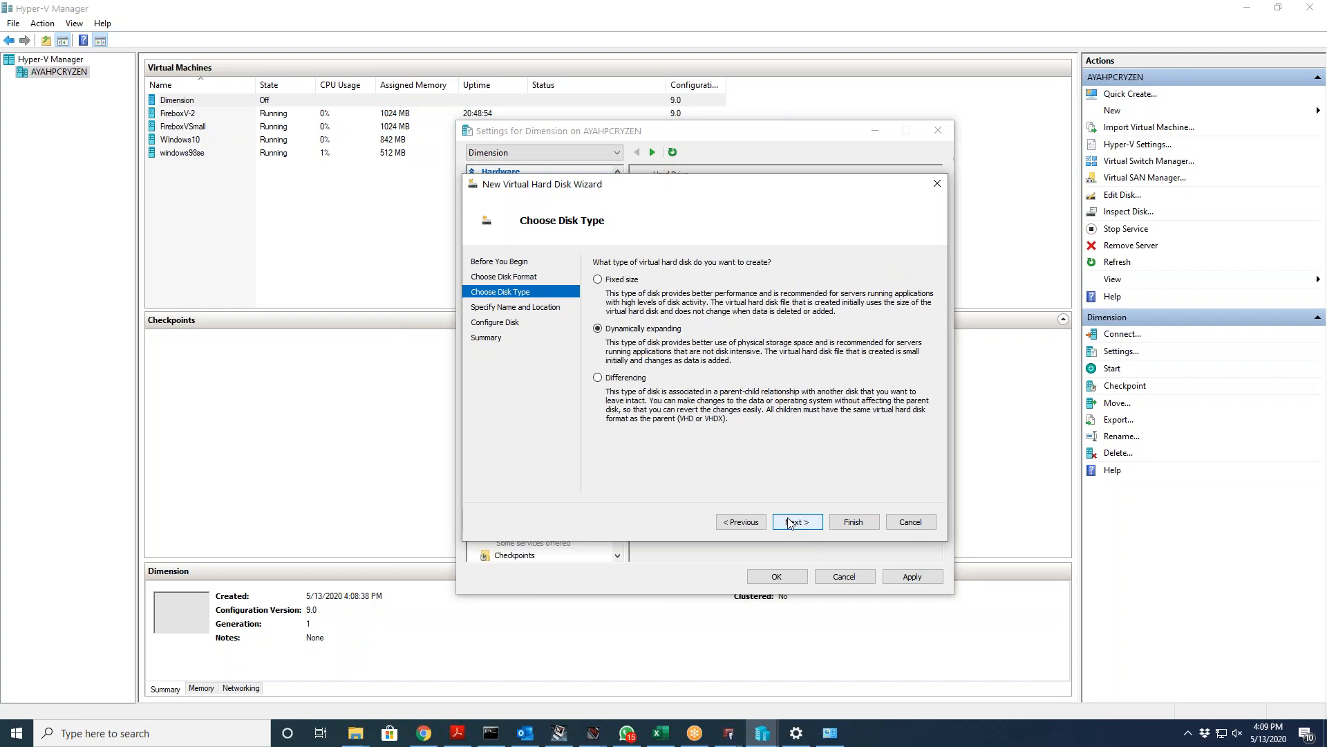
left_click(790, 523)
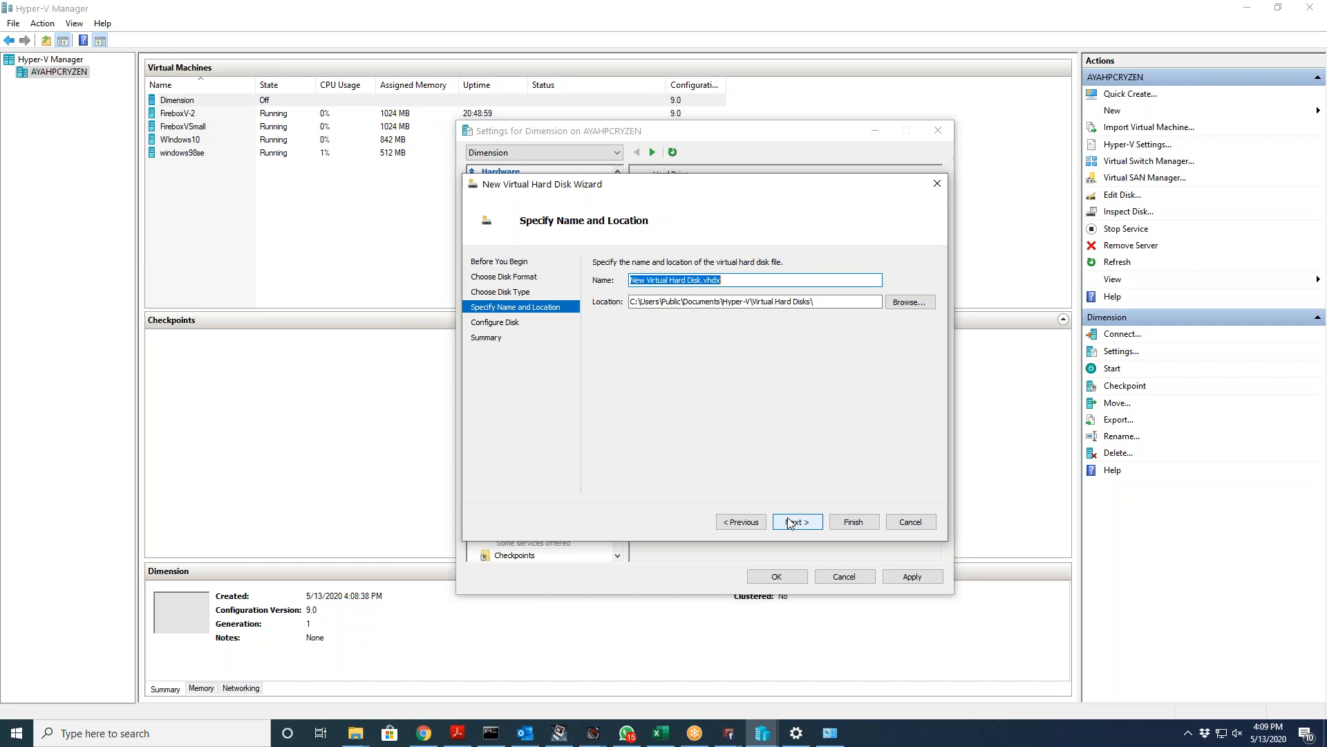
type("LogD")
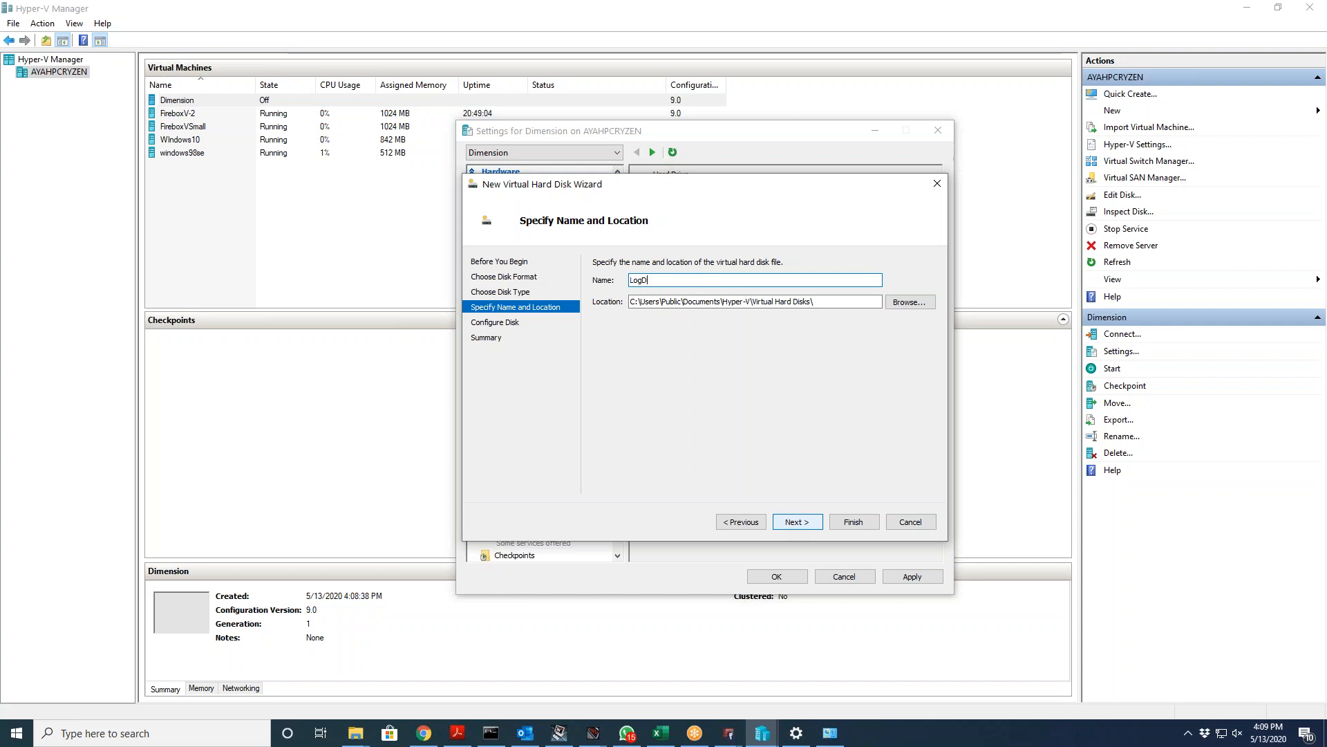
type("imensio")
left_click(797, 523)
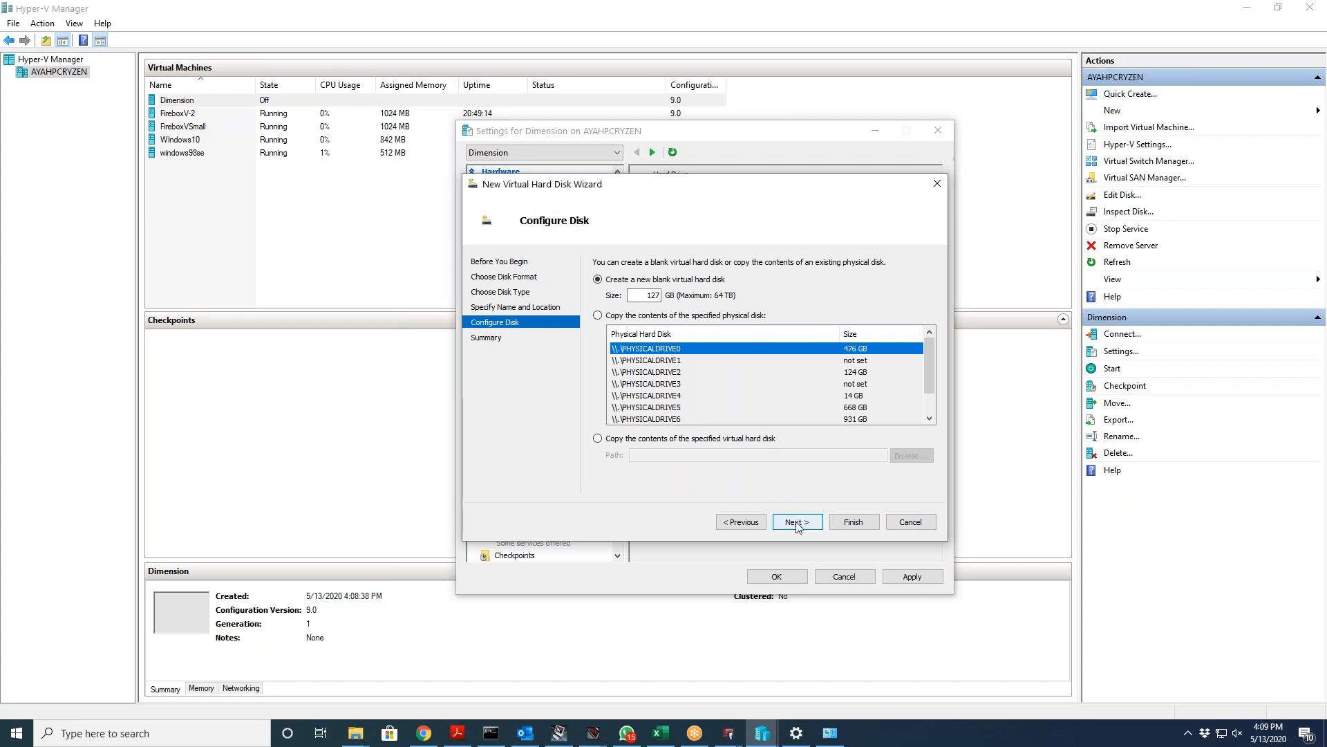
left_click(797, 524)
left_click(853, 522)
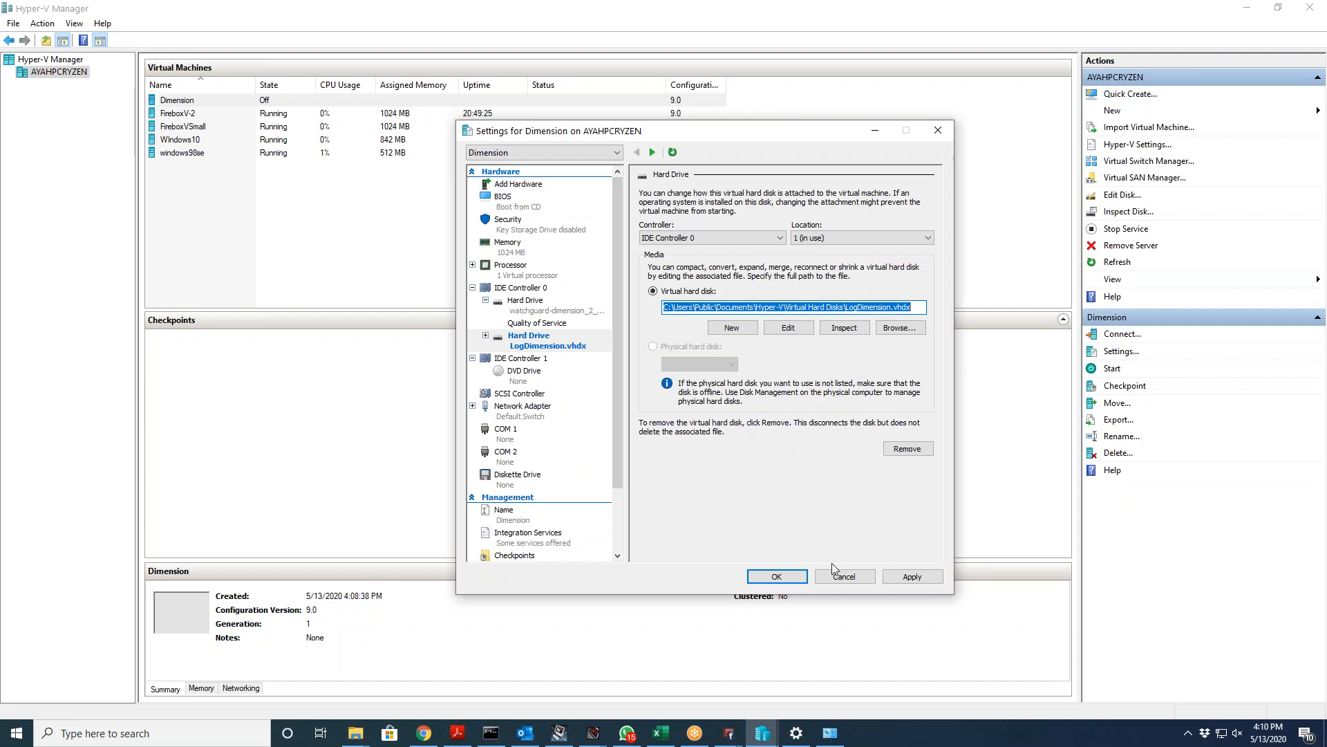
Step: Apply and save the new drive to Dimension, then reopen and close its settings
left_click(912, 575)
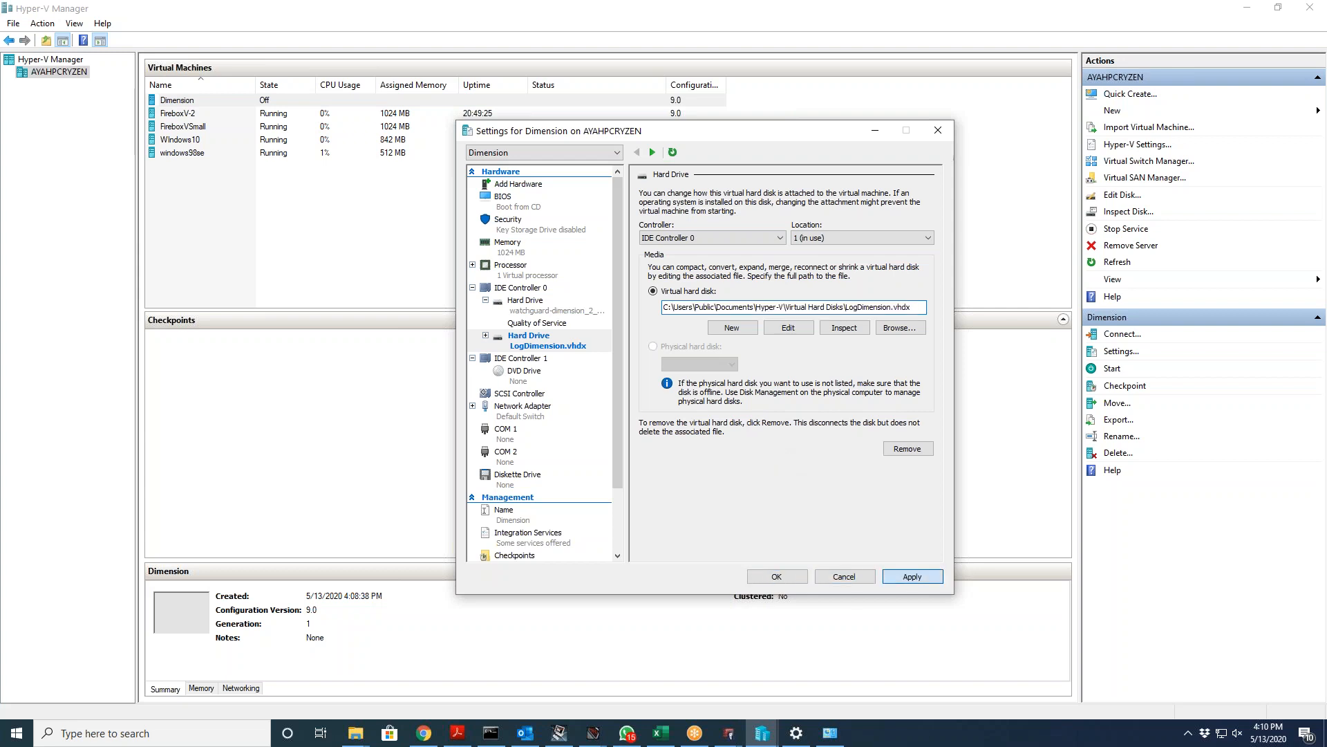
left_click(769, 583)
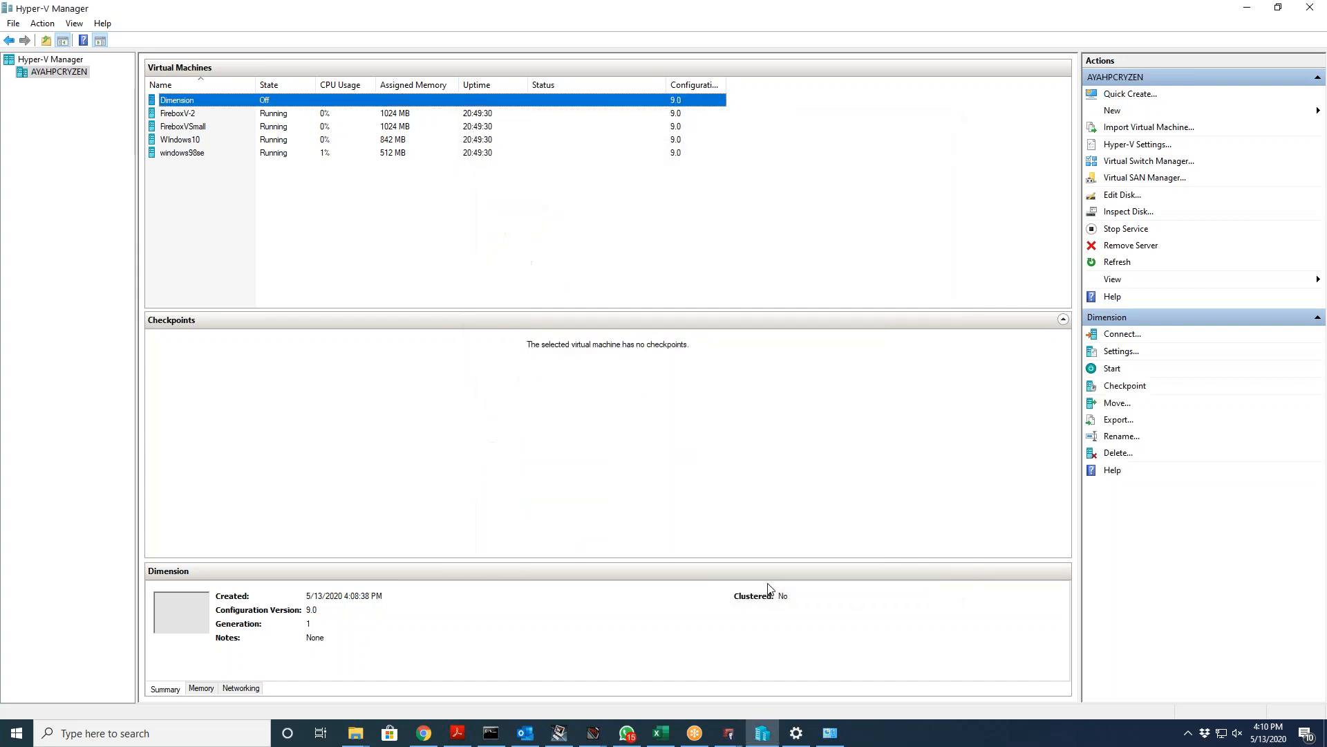
right_click(213, 104)
left_click(242, 138)
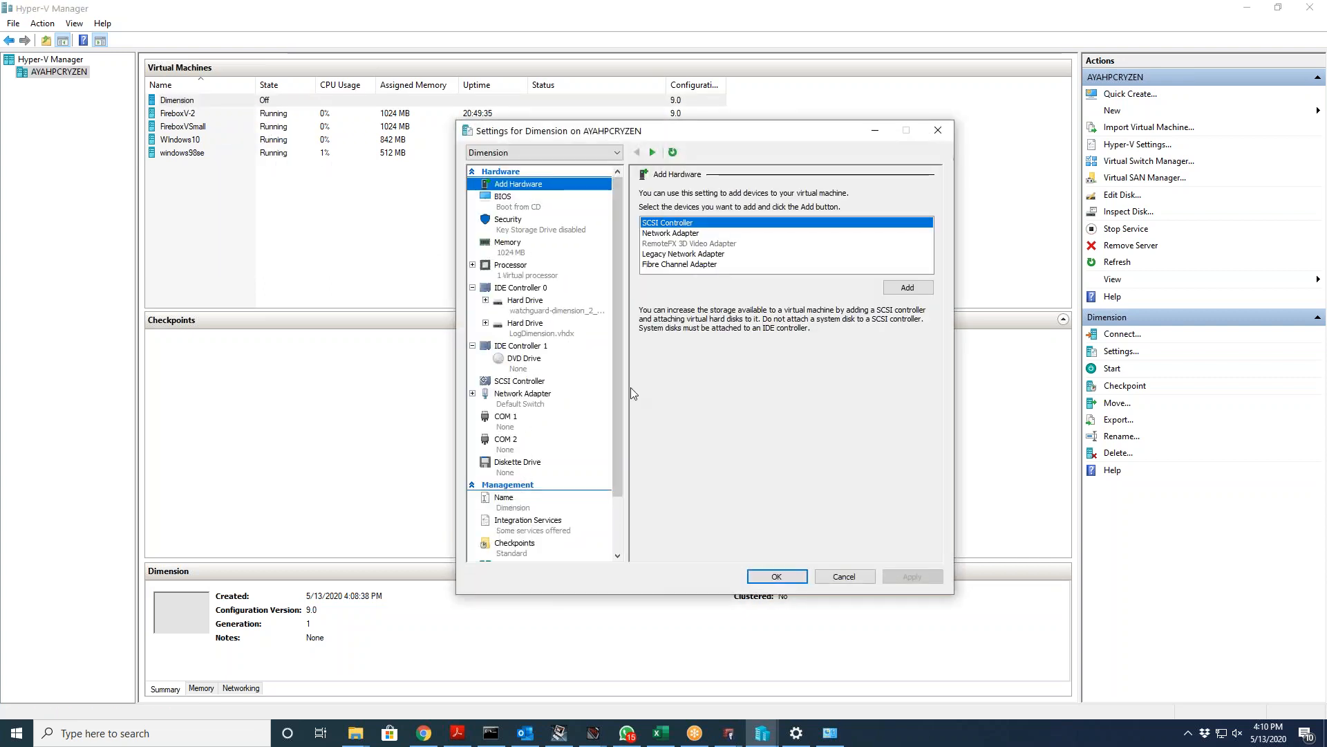
left_click(849, 579)
right_click(204, 104)
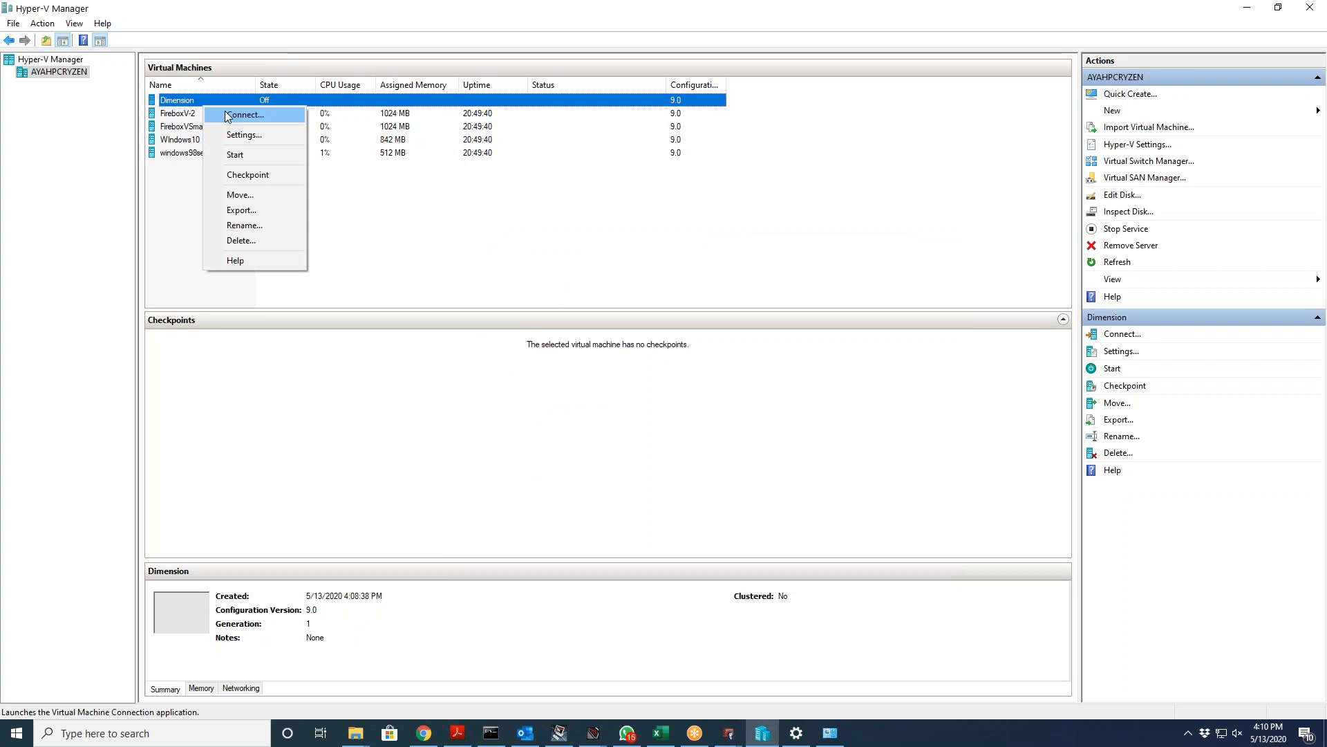
Step: Start Dimension in a console window and log in at the prompt as wgsupport
left_click(228, 116)
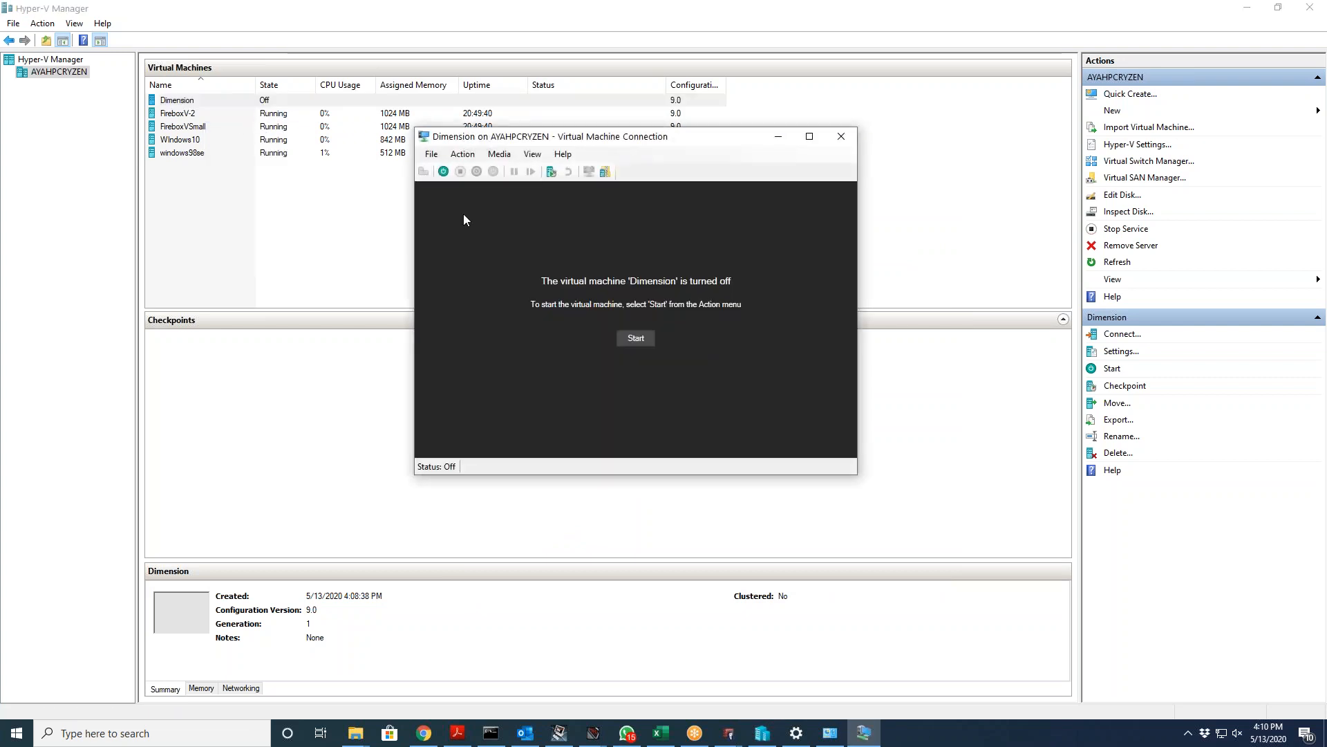
left_click(634, 337)
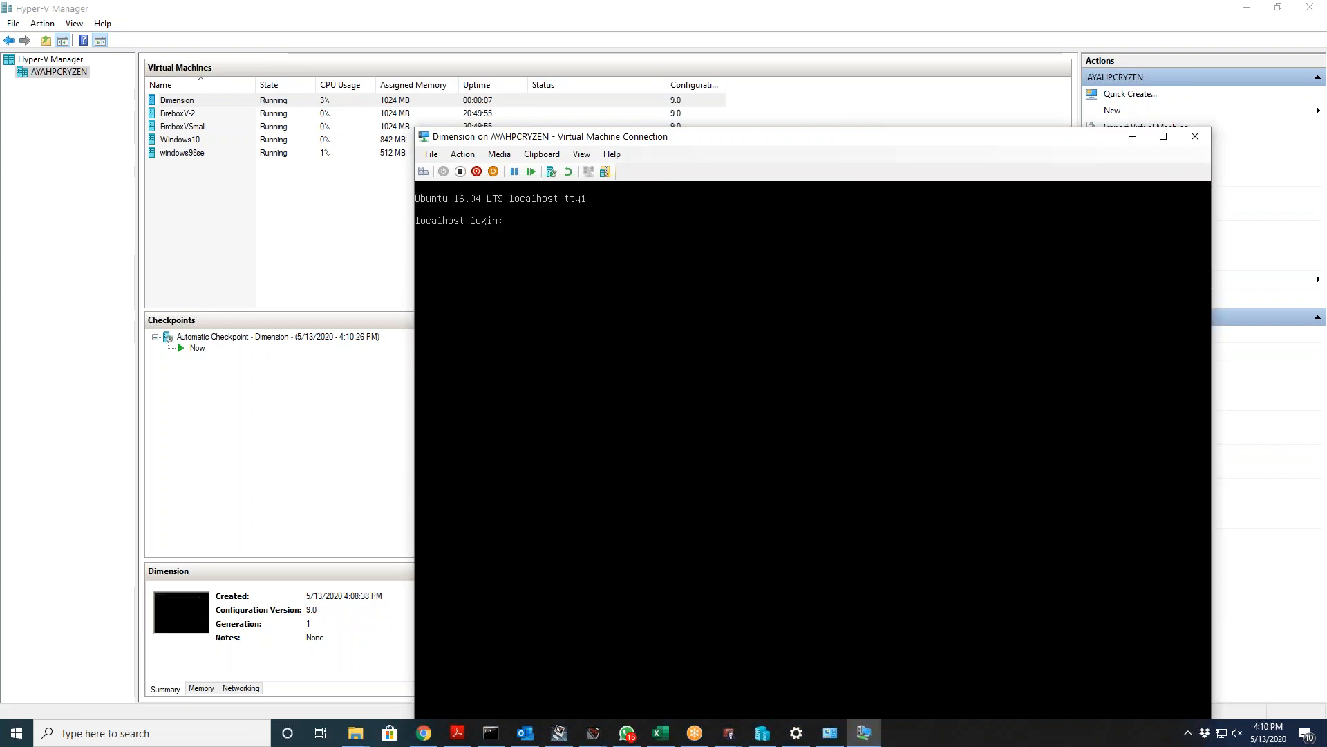
type("wgsuppor")
type("t")
key("Return")
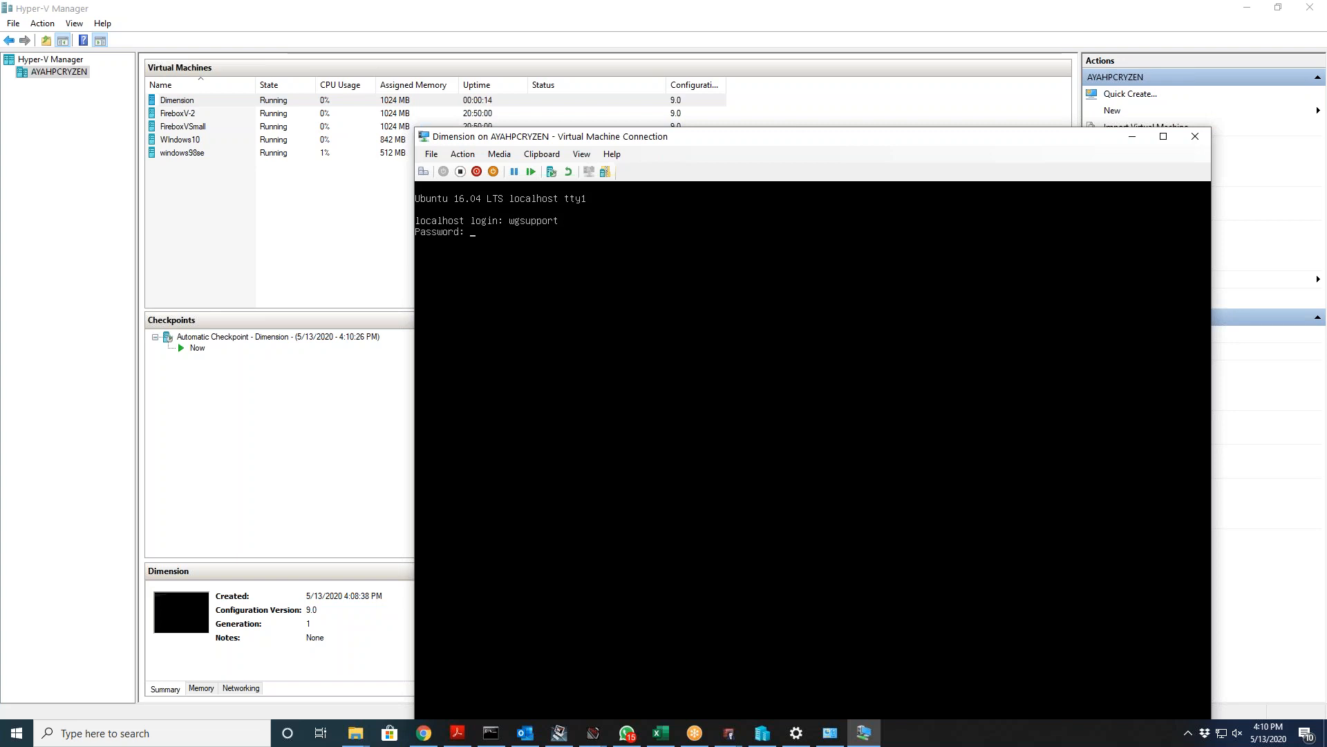
key("Return")
type("wgsupport")
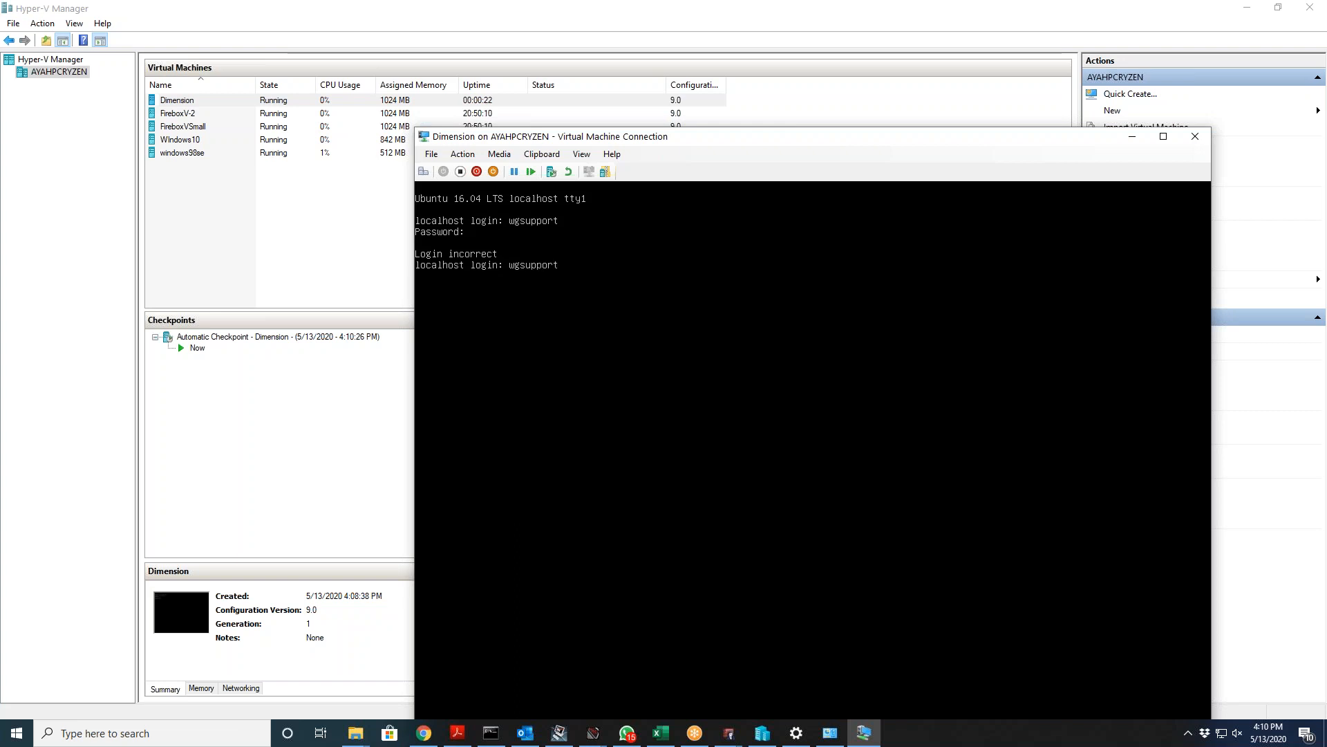
key("Return")
key("Return")
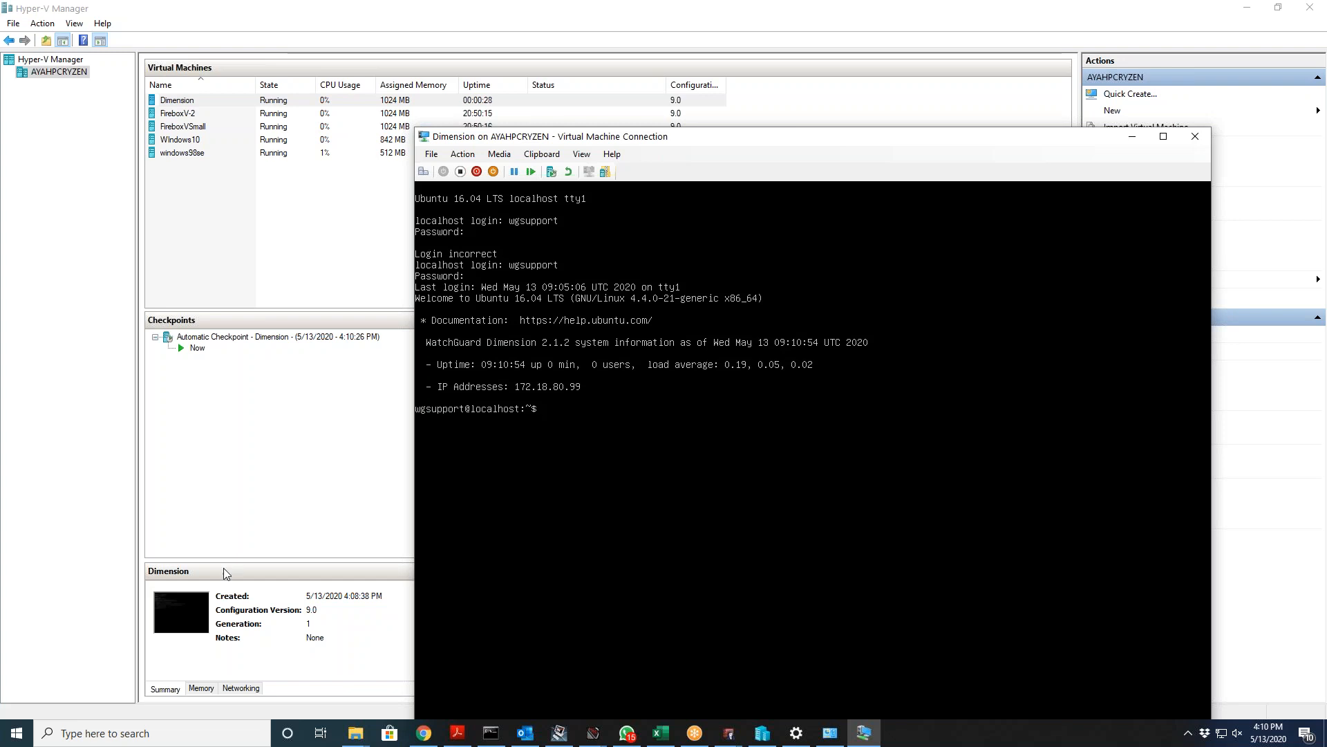
Step: Check the Dimension console for its IP address 172.18.80.99, then return to the browser
left_click(424, 733)
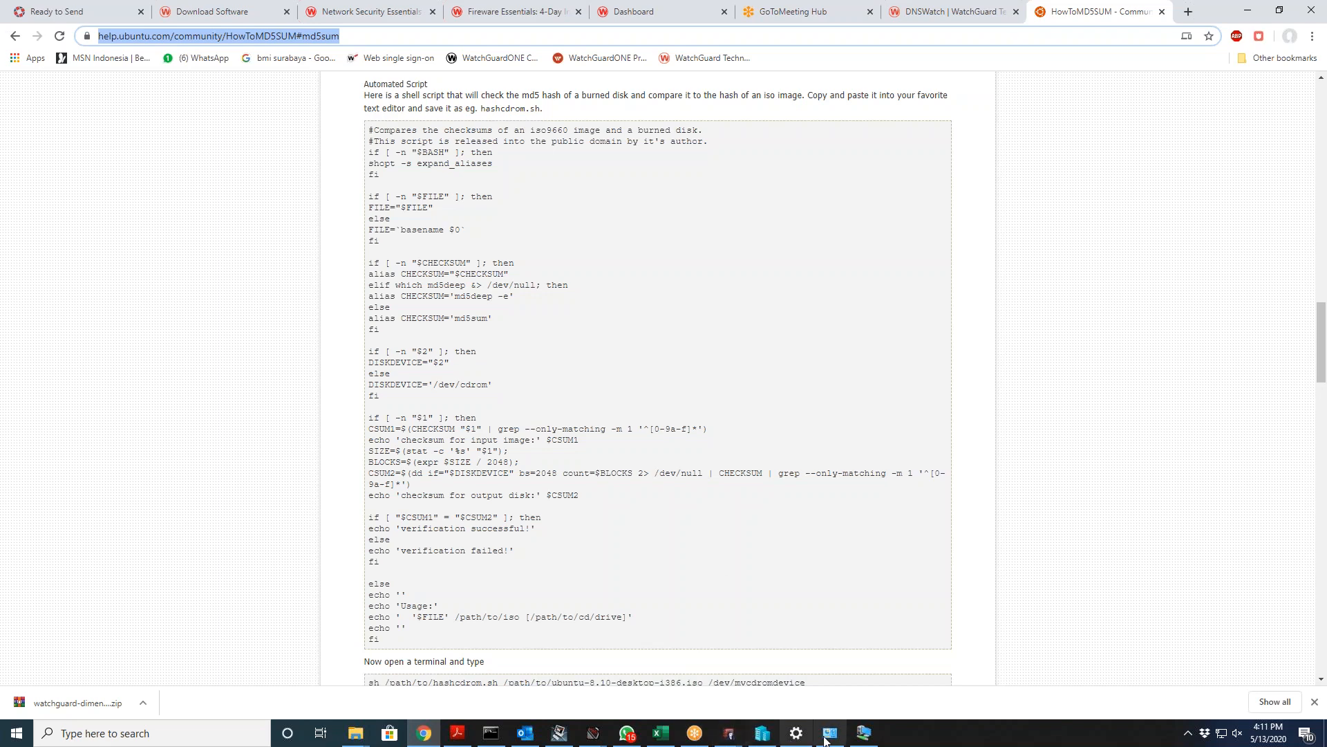
left_click(763, 733)
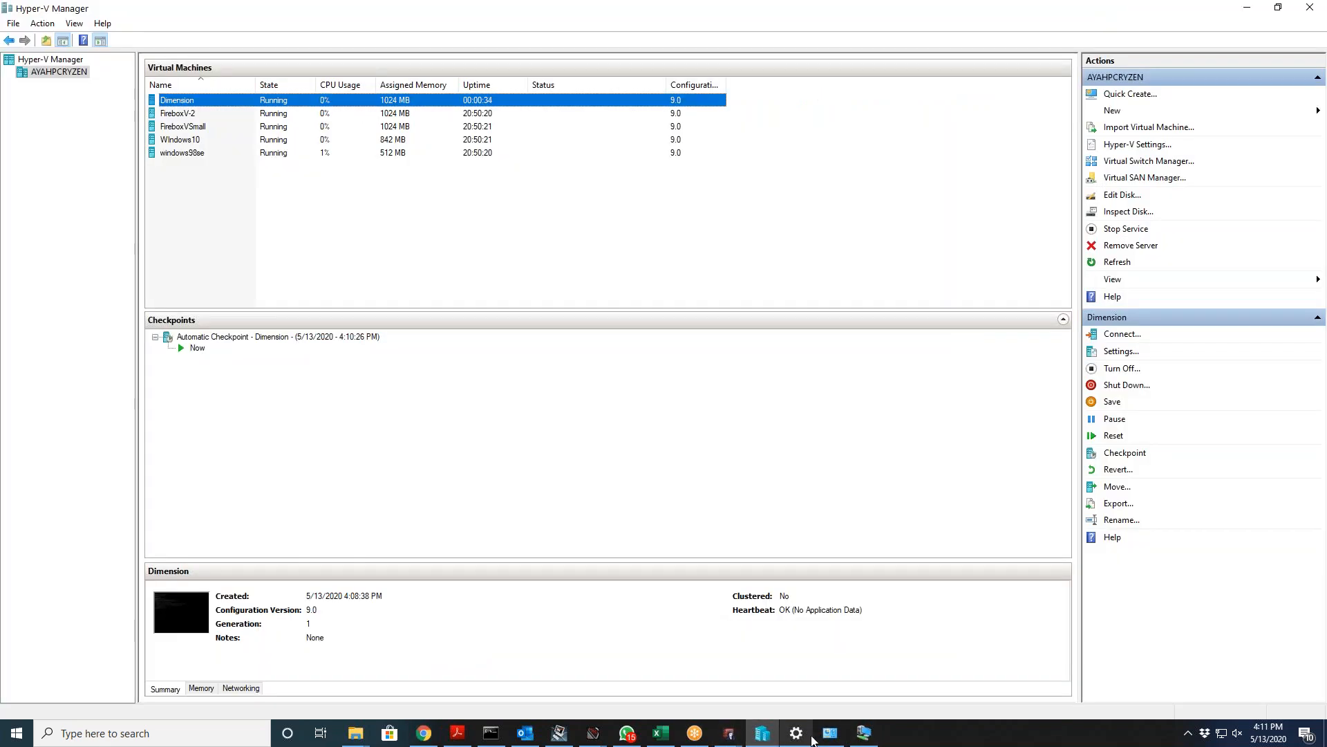
left_click(818, 739)
left_click(818, 739)
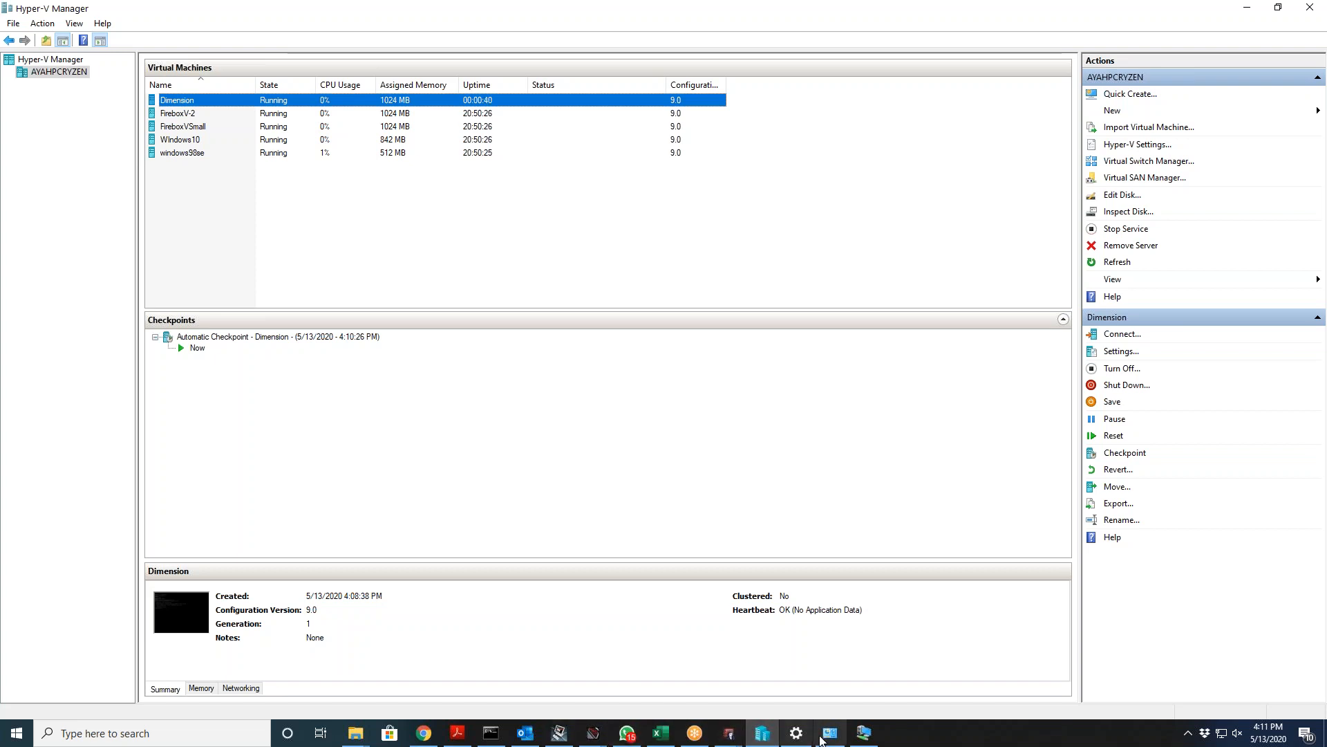
left_click(862, 735)
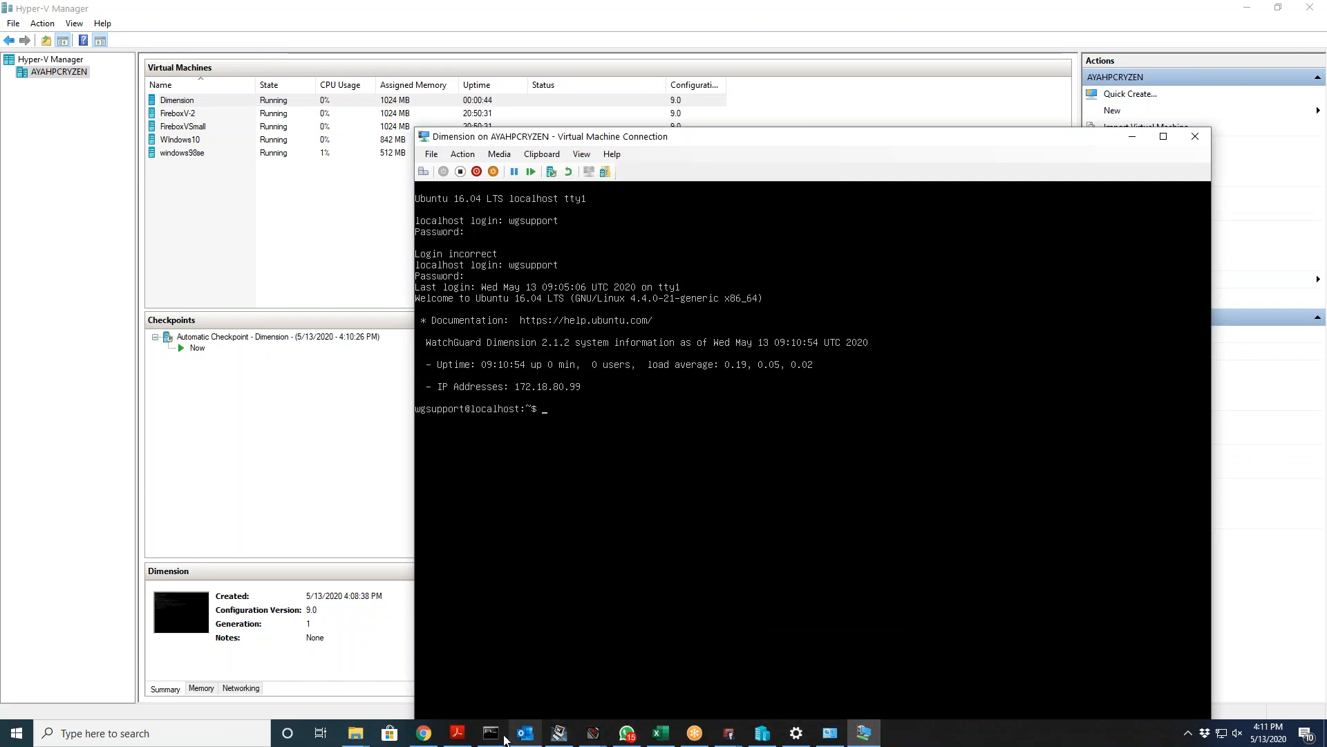
left_click(424, 733)
left_click(1187, 13)
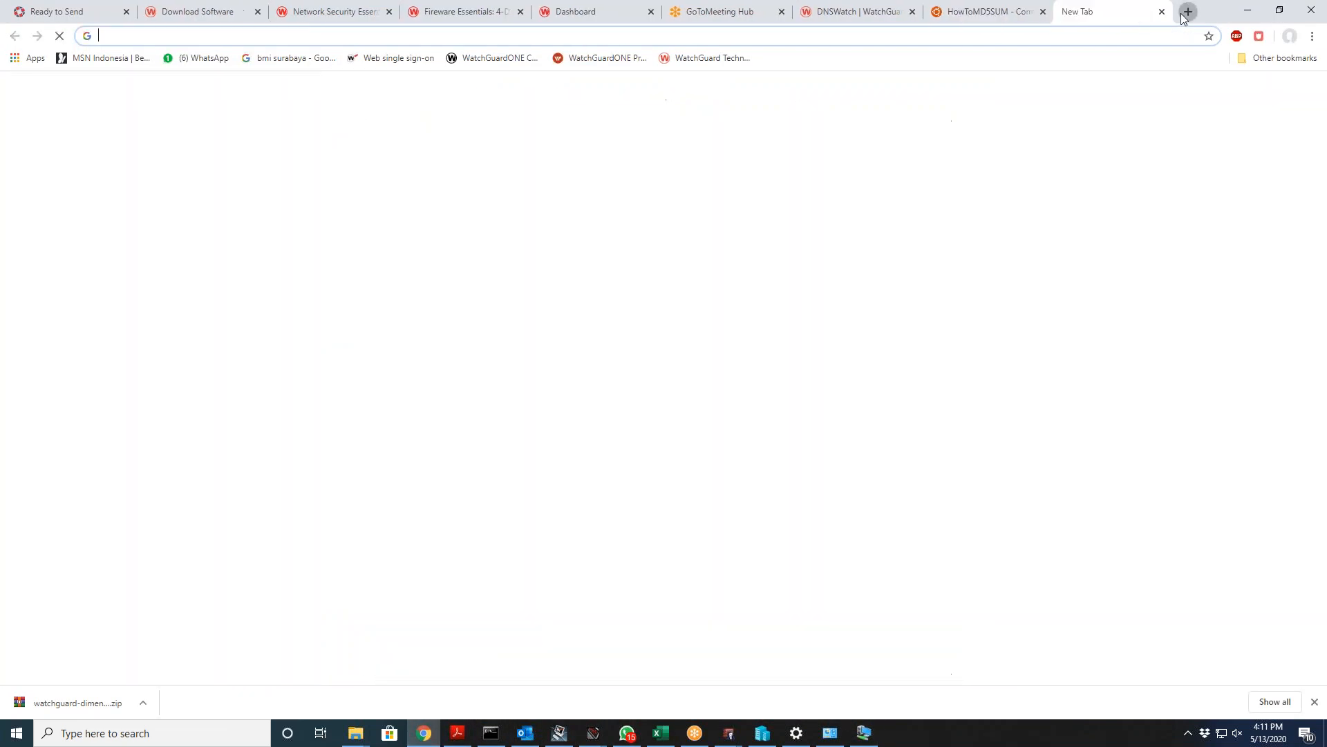
type("https:")
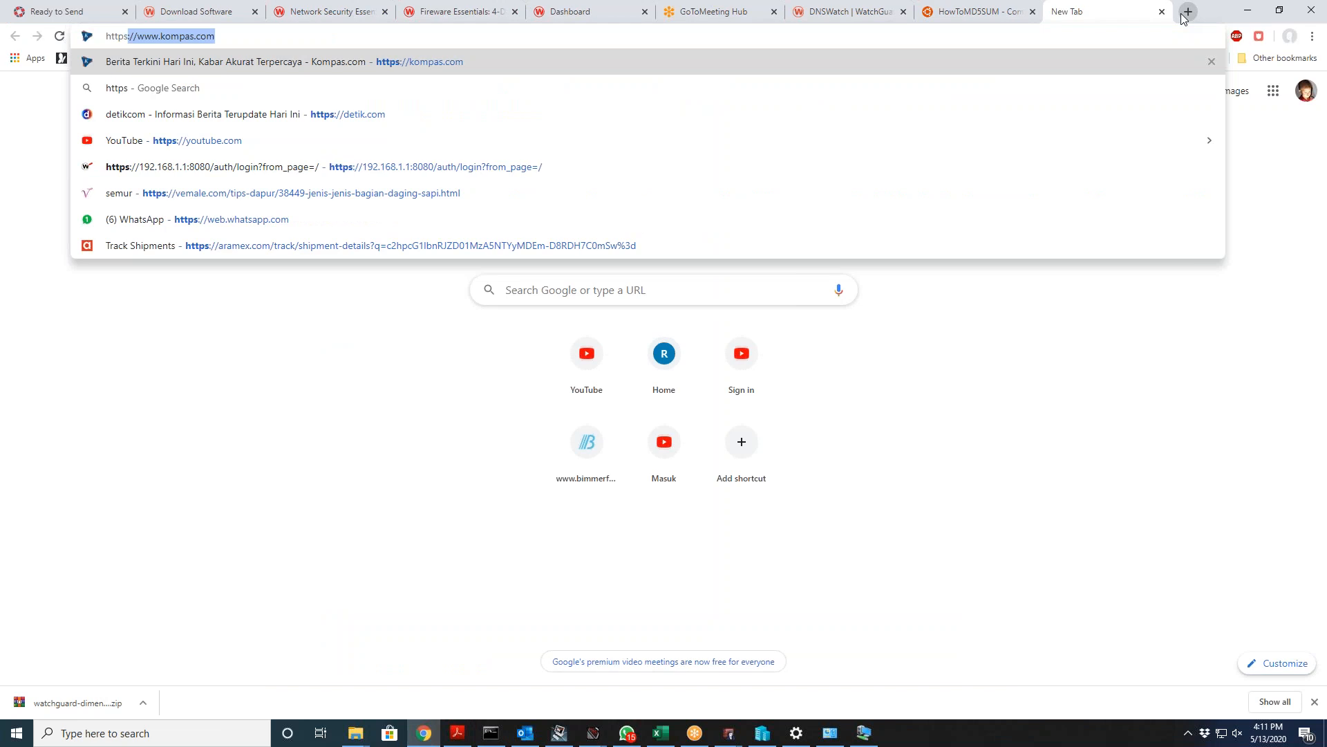
type("//")
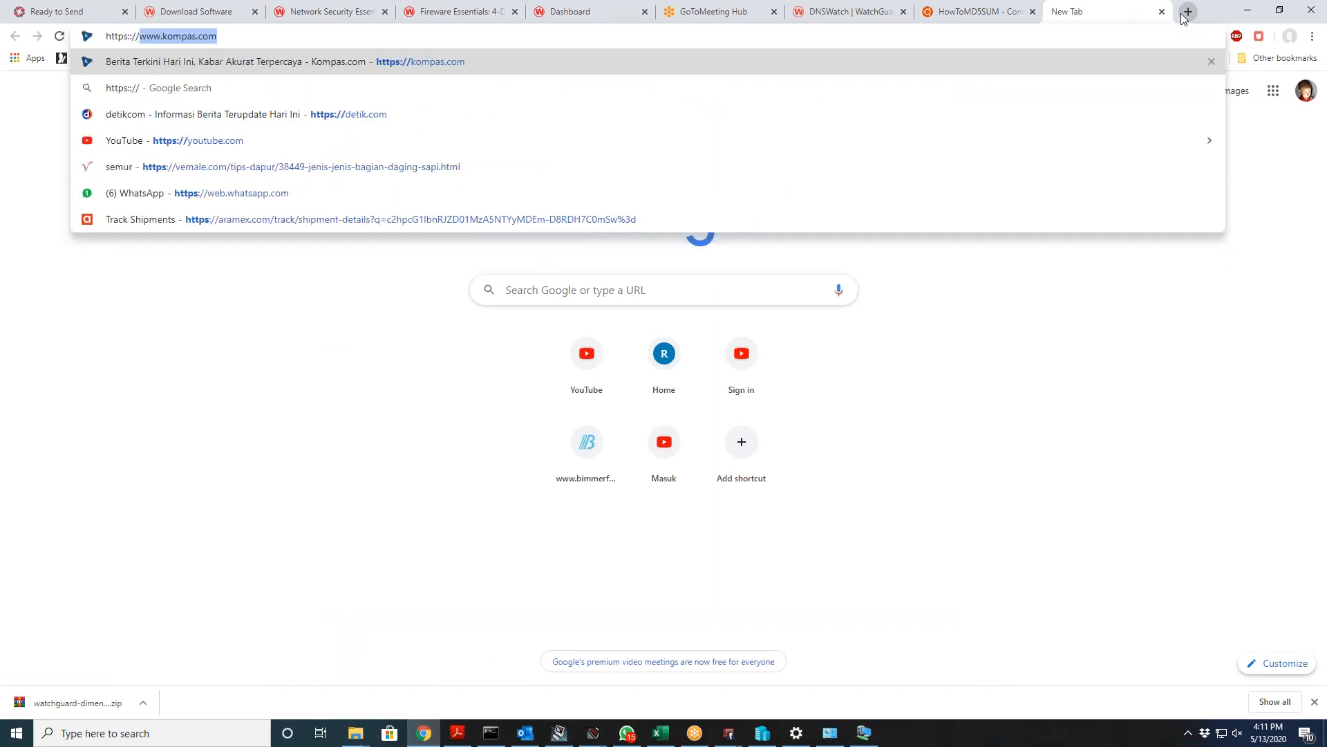
key("BackSpace")
key("BackSpace")
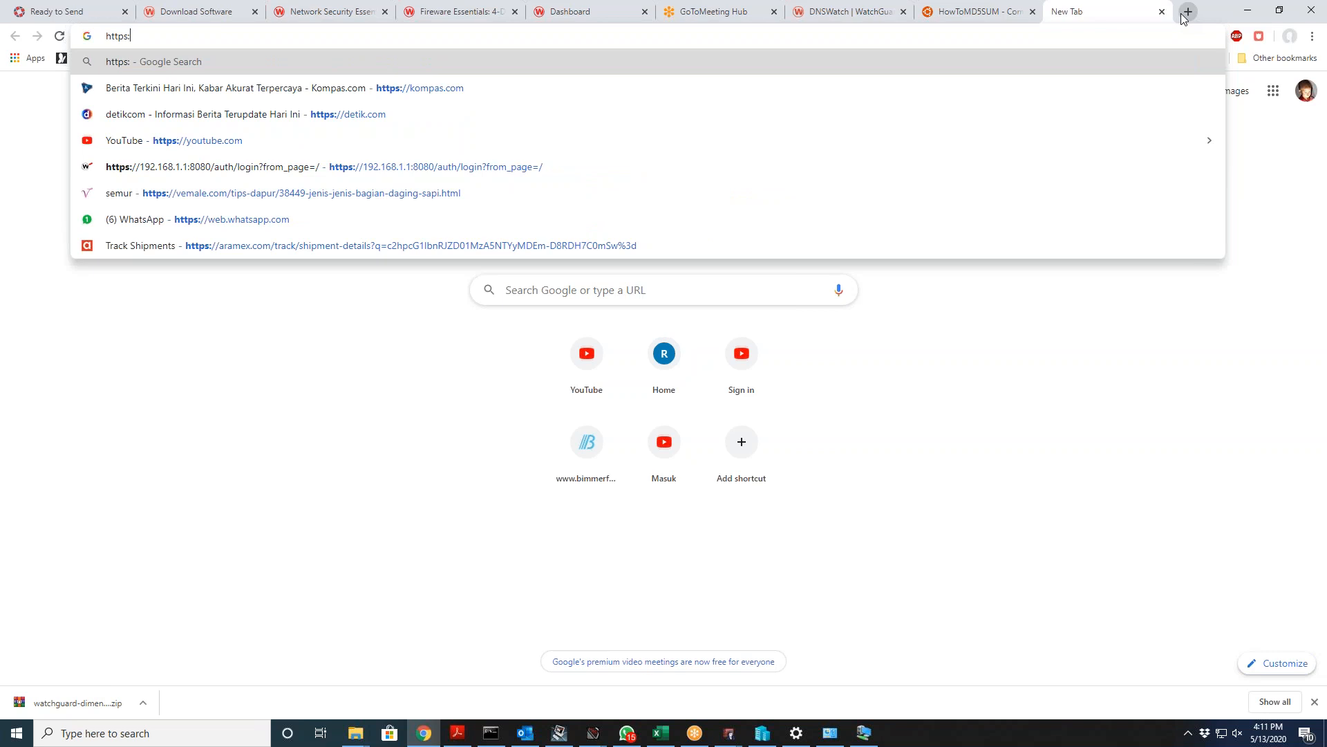
type("//172.80.")
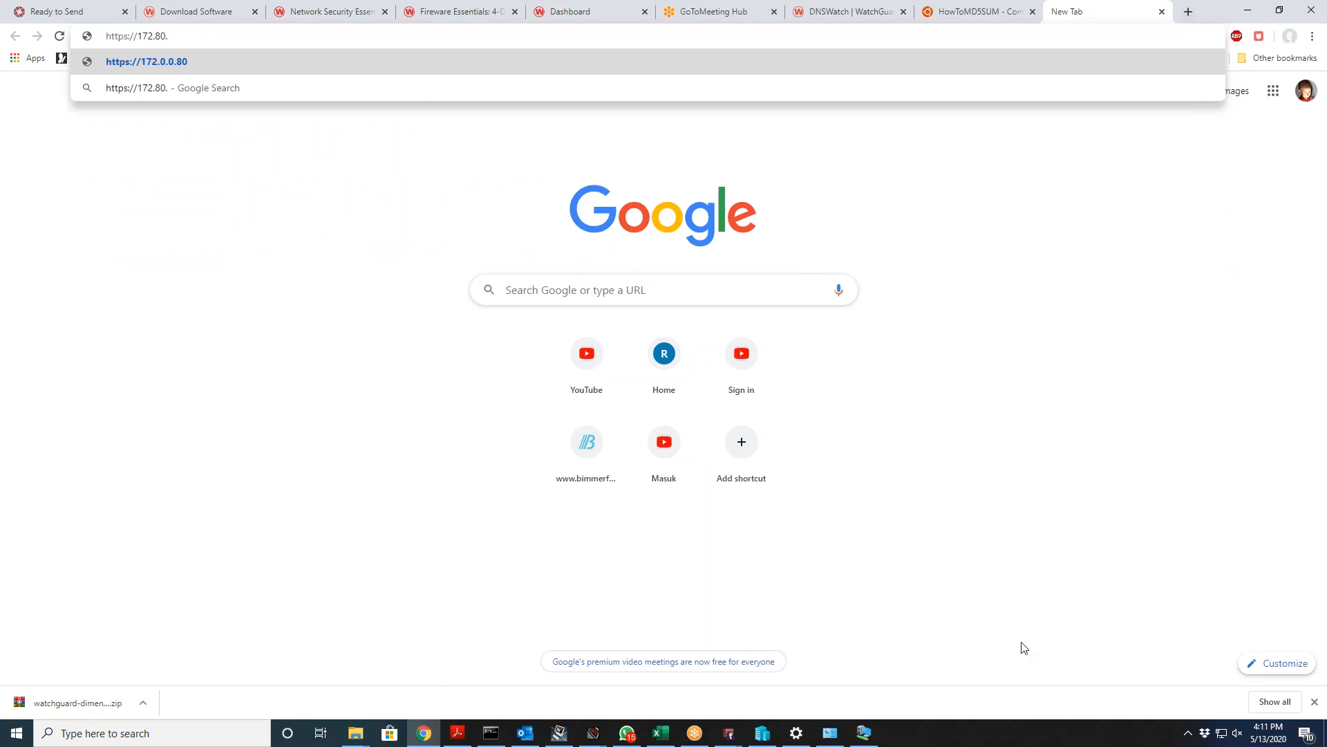
left_click(864, 732)
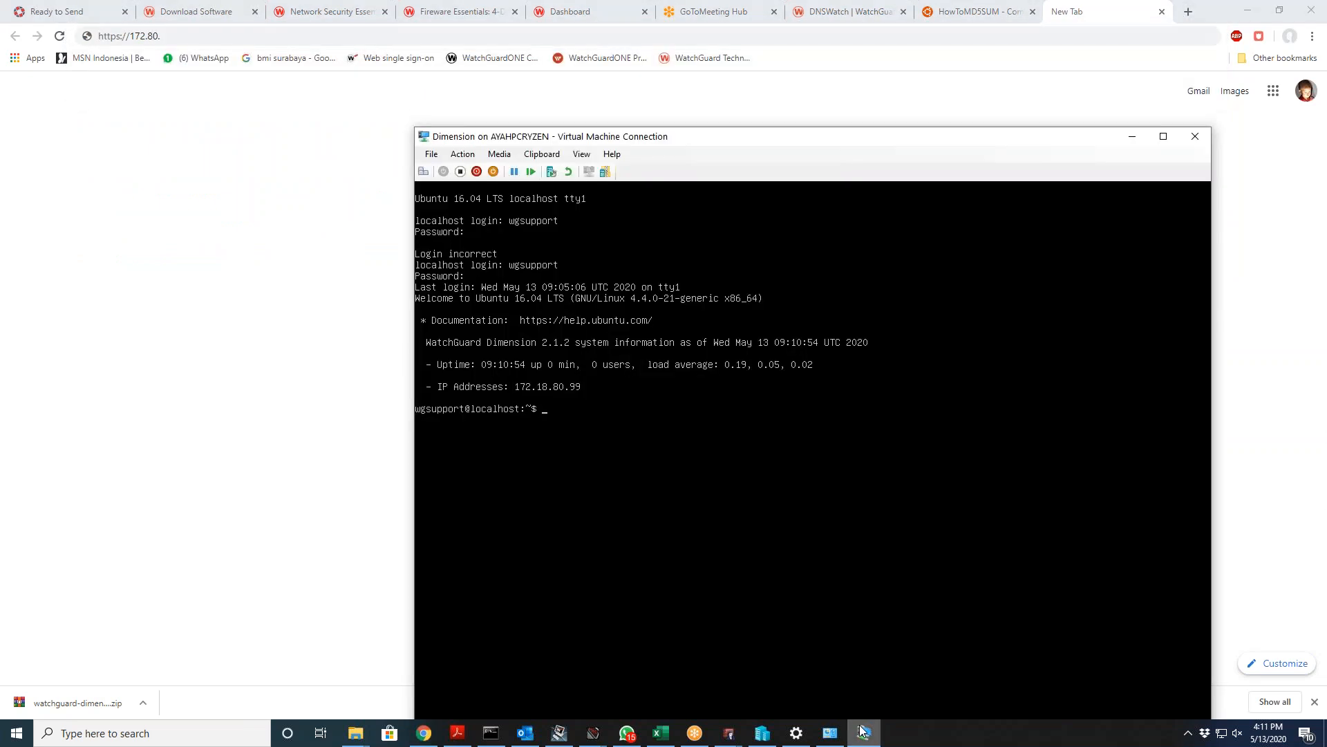
left_click(863, 731)
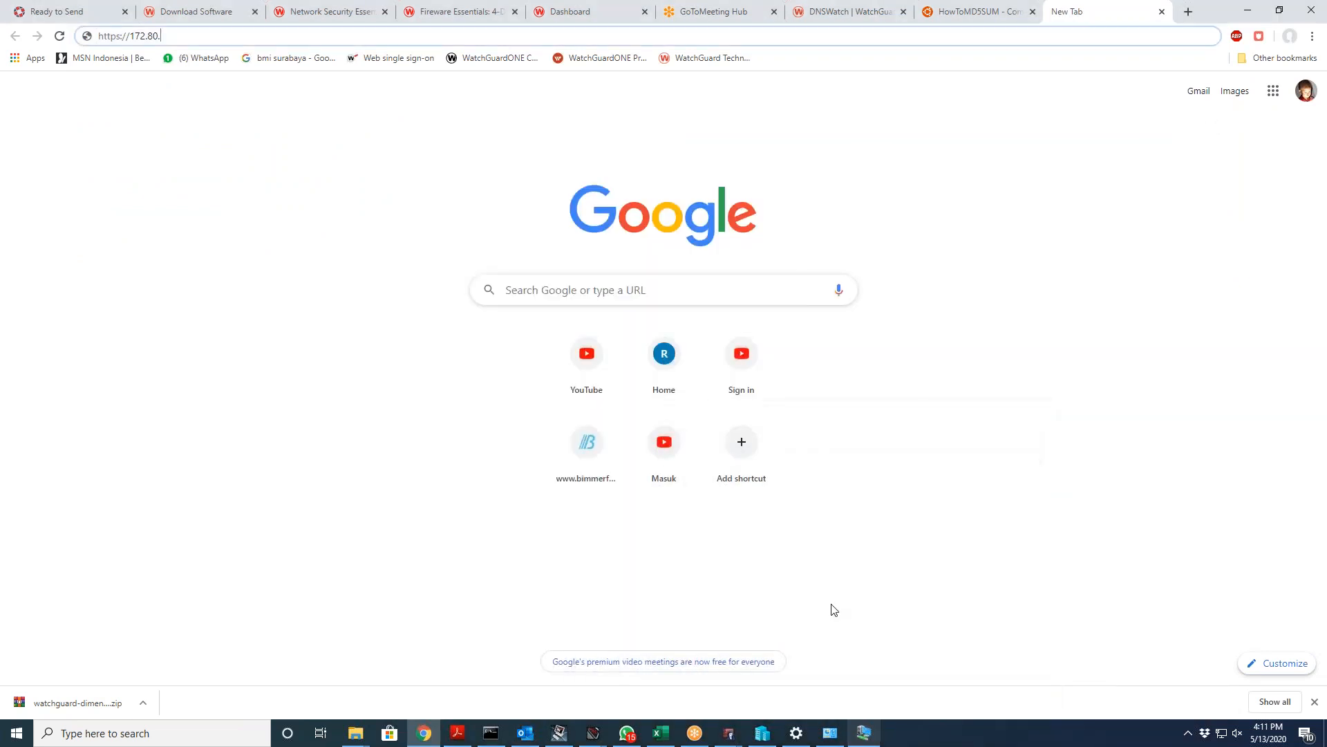
left_click(171, 30)
key("BackSpace")
key("BackSpace")
key("BackSpace")
type("1")
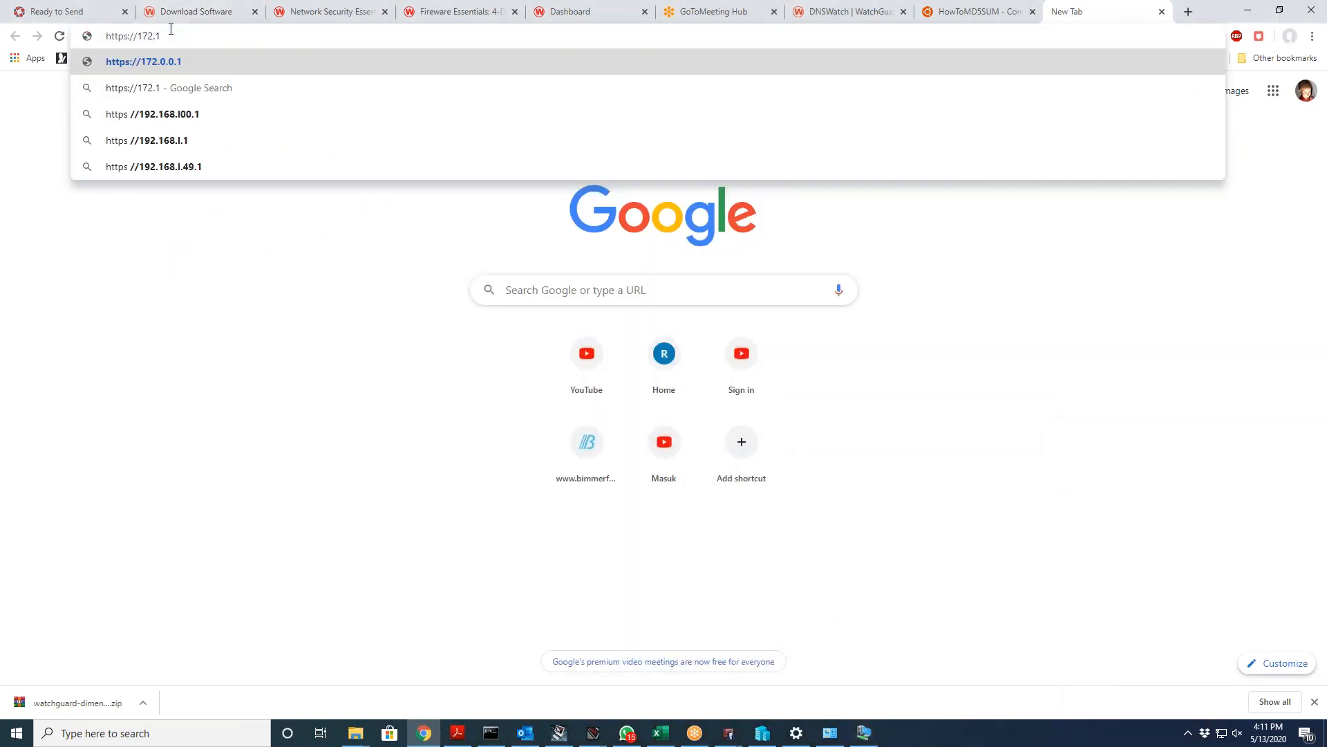
type("8.80.99")
key("Return")
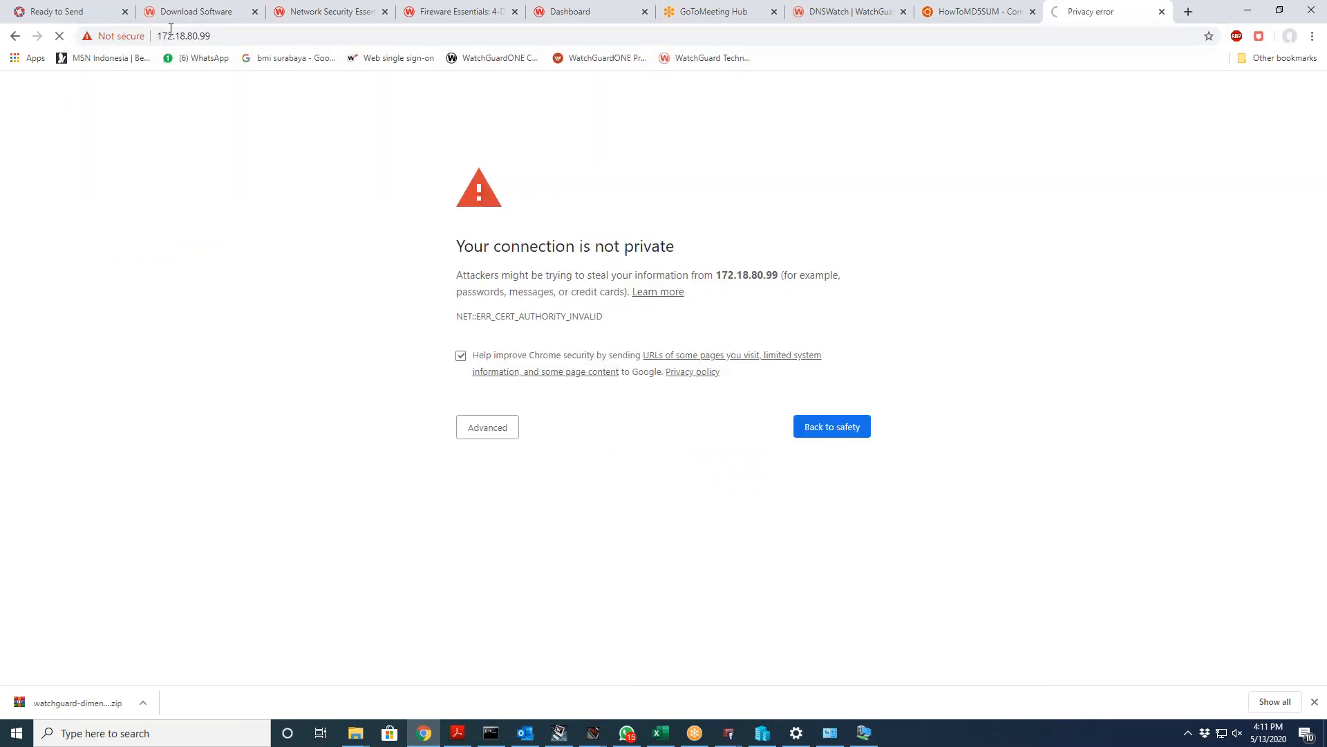
left_click(484, 434)
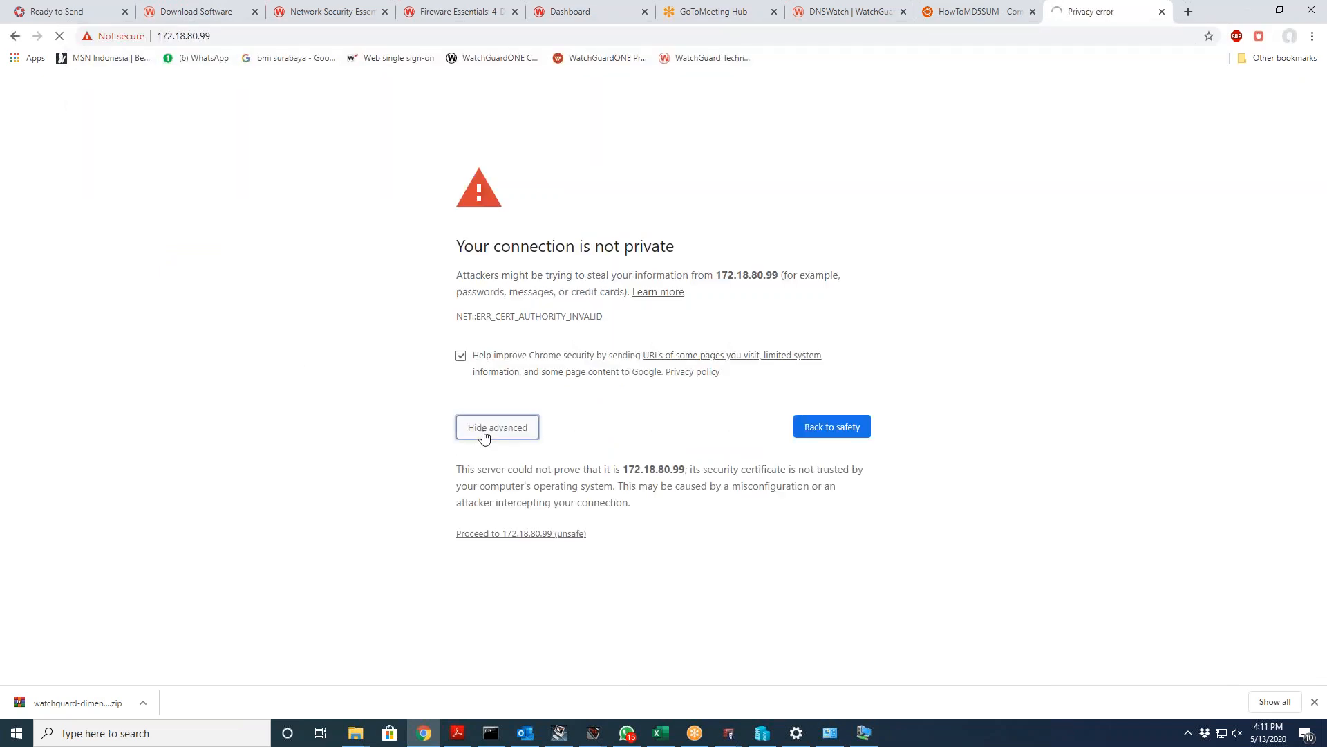
left_click(528, 534)
Step: Log in to Dimension as admin with the passphrase, retrying after the first attempt errors
type("admin")
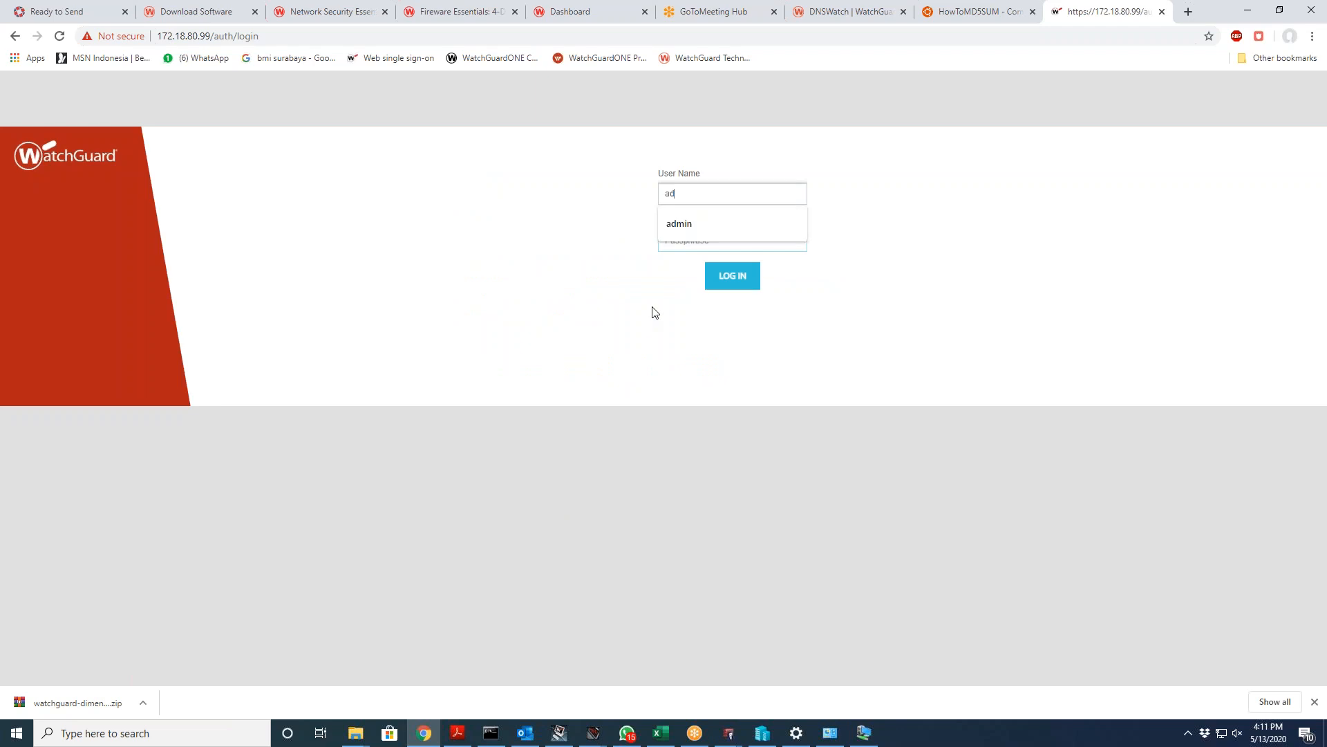
key("Tab")
type("•")
key("BackSpace")
type("••••••••••••••")
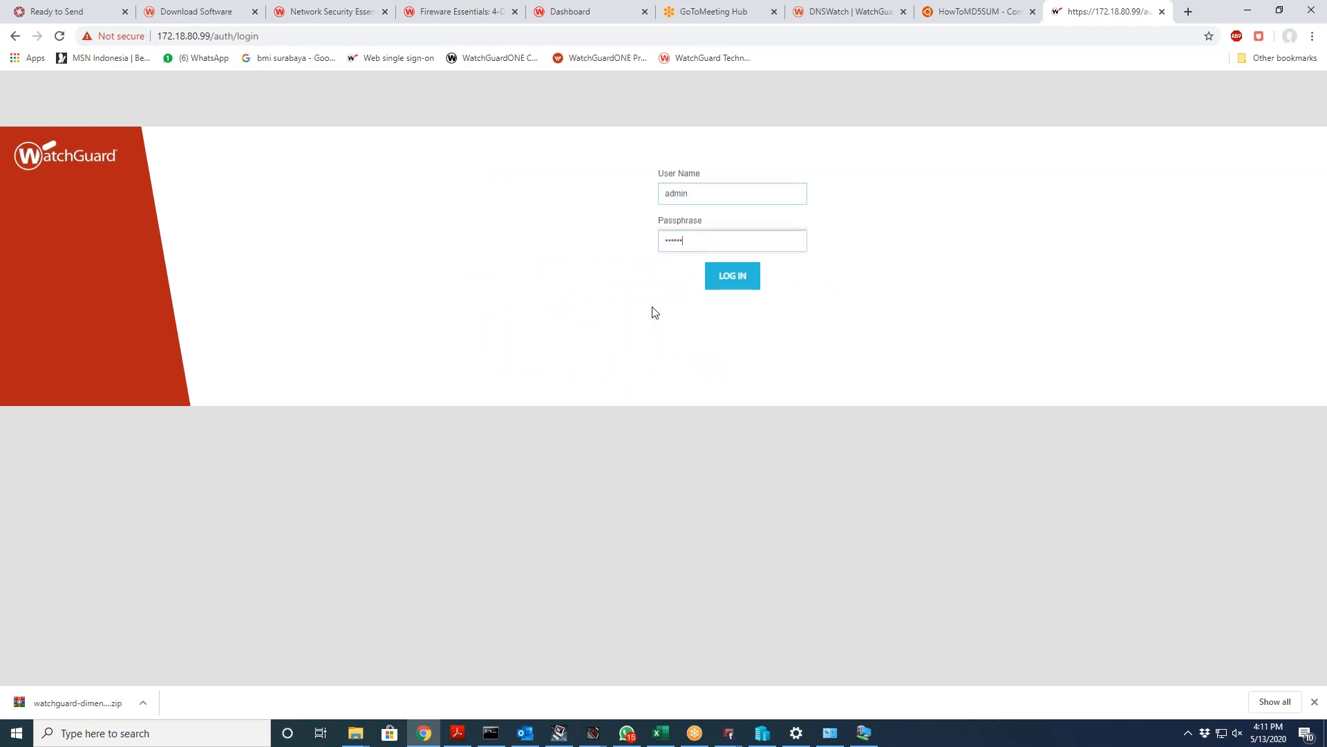
key("Return")
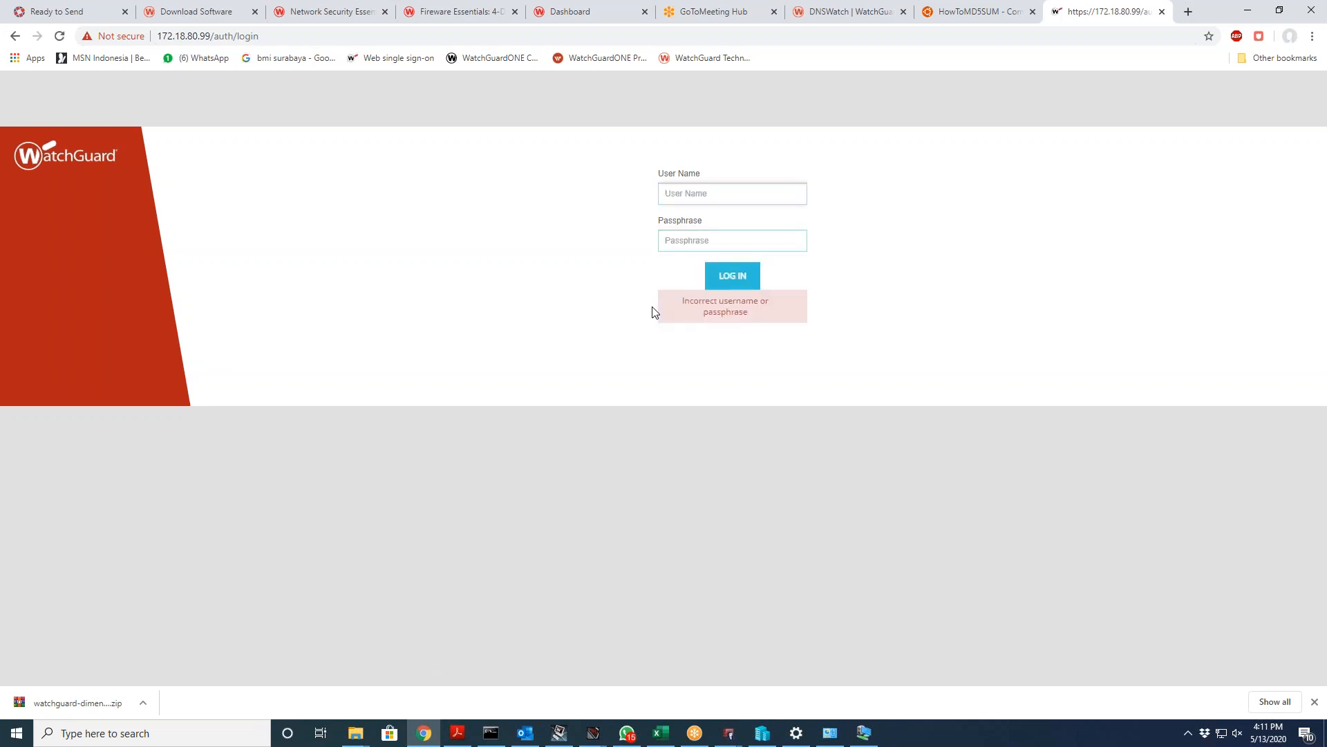
type("admin")
key("Tab")
type("•••••••••")
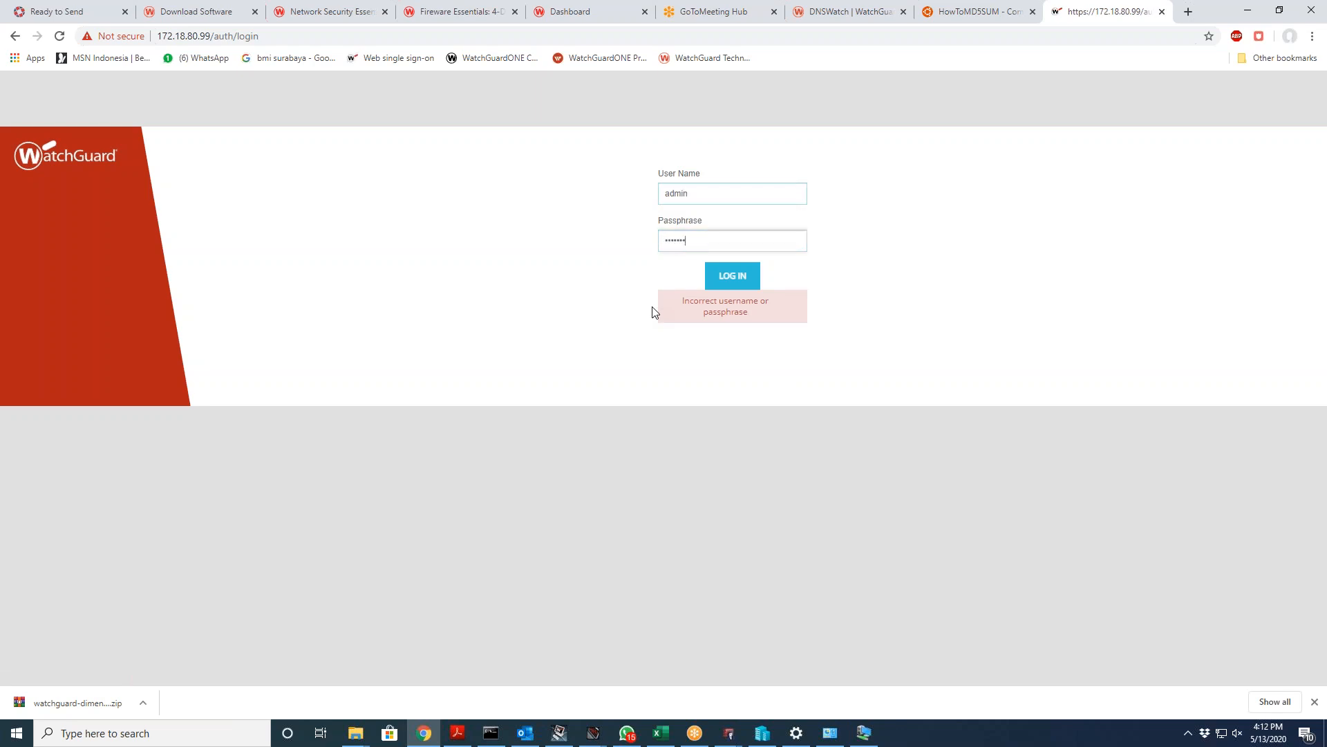
key("Return")
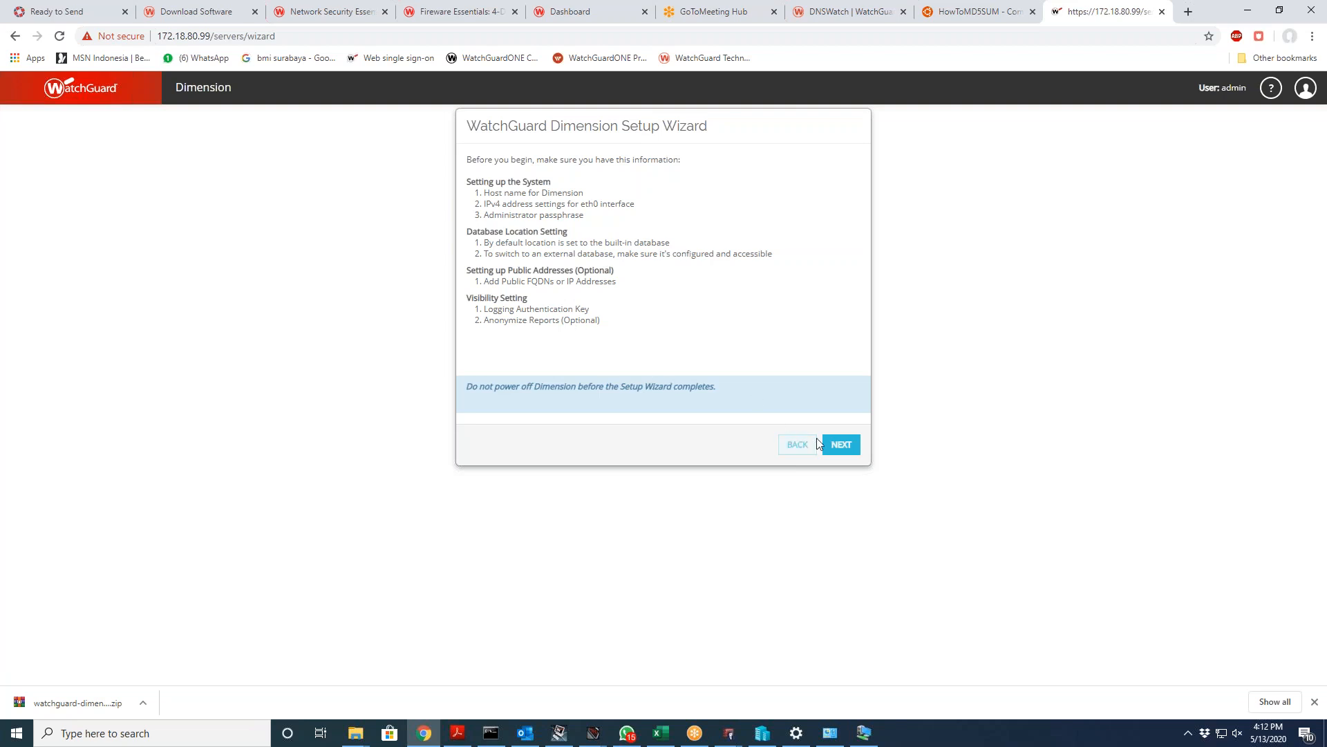
Step: Set static IP 172.18.80.100/24, gateway 172.18.80.1 and DNS 8.8.8.8, and confirm the change
left_click(838, 446)
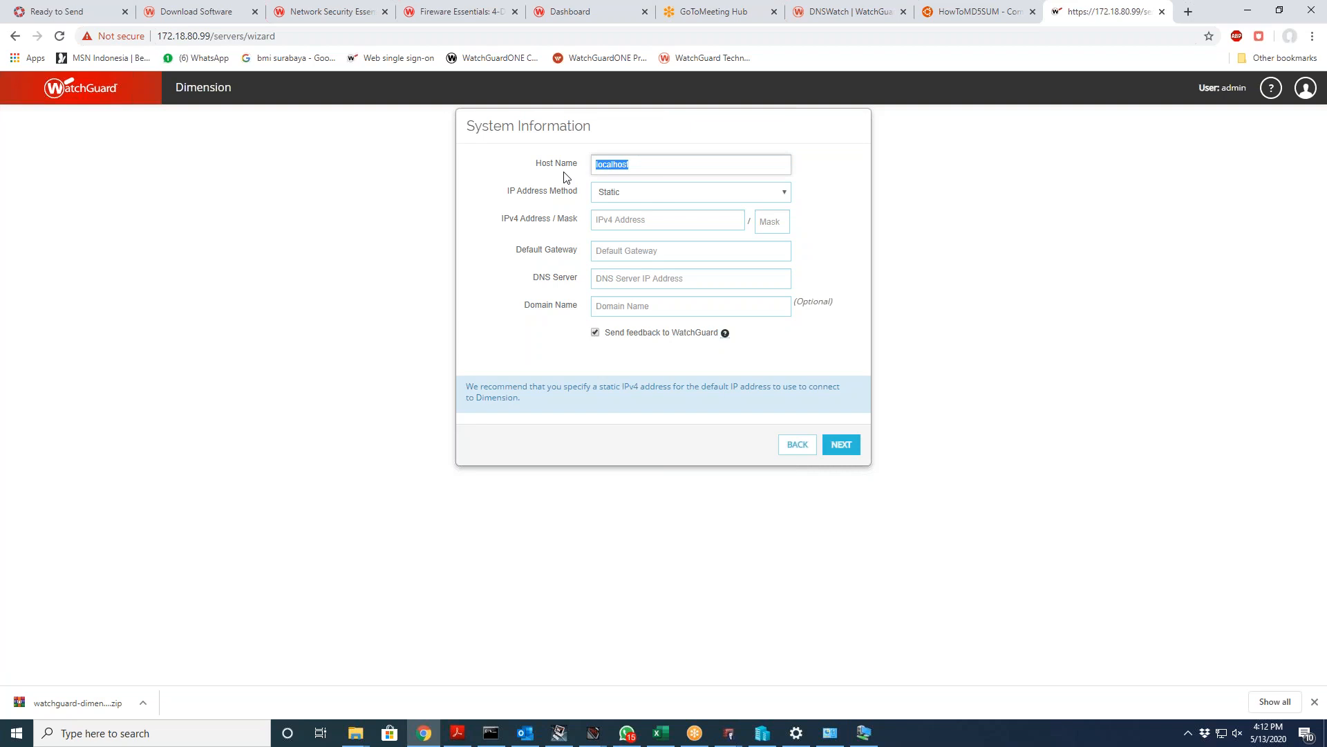
left_click(652, 212)
type("172.18.80.100")
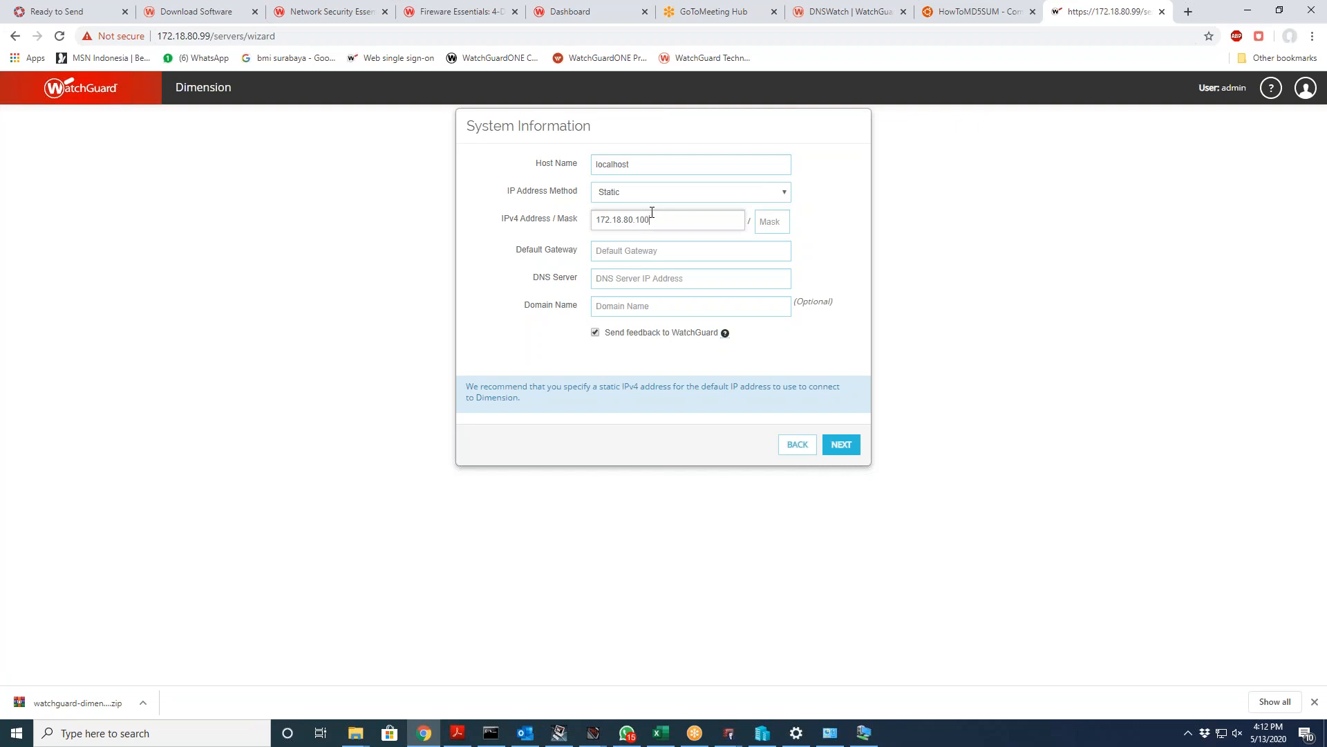
key("Tab")
type("2")
type("172")
type(".18")
type(".80.1")
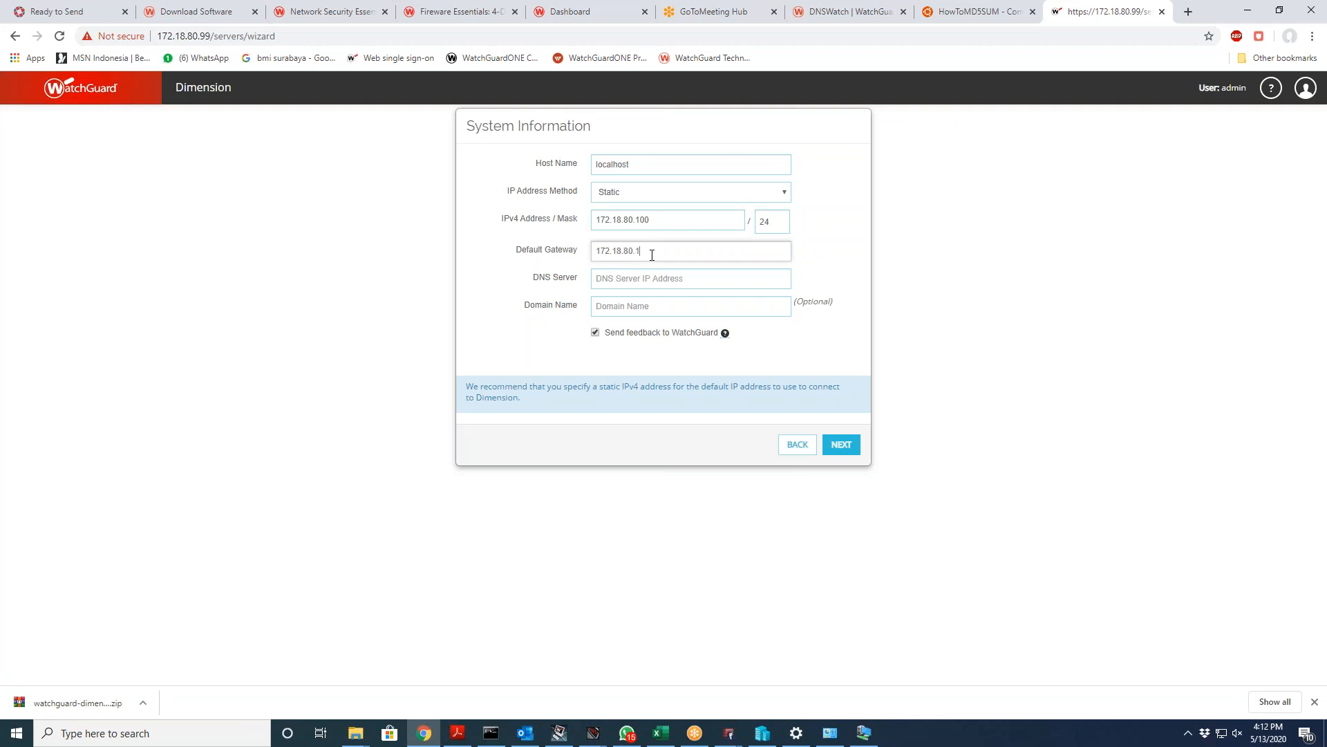
left_click(647, 282)
type("8.8.8.8")
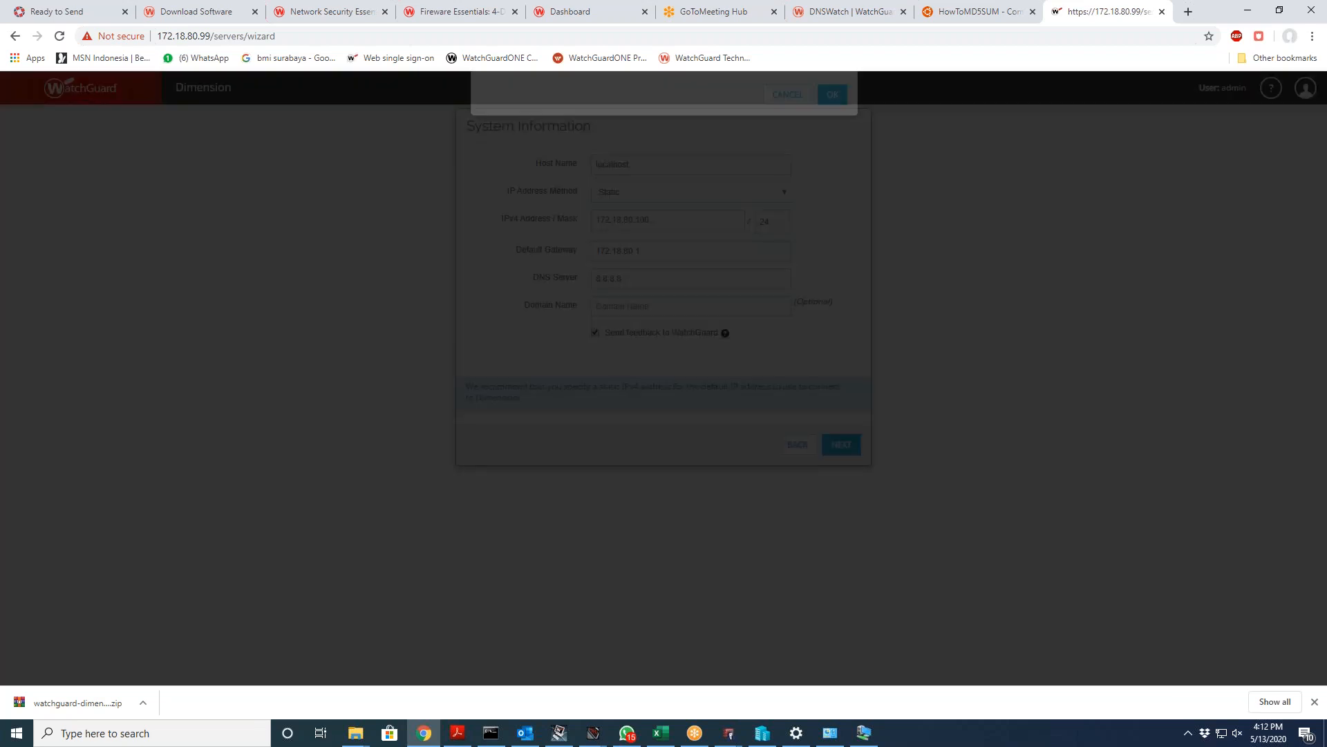
left_click(833, 443)
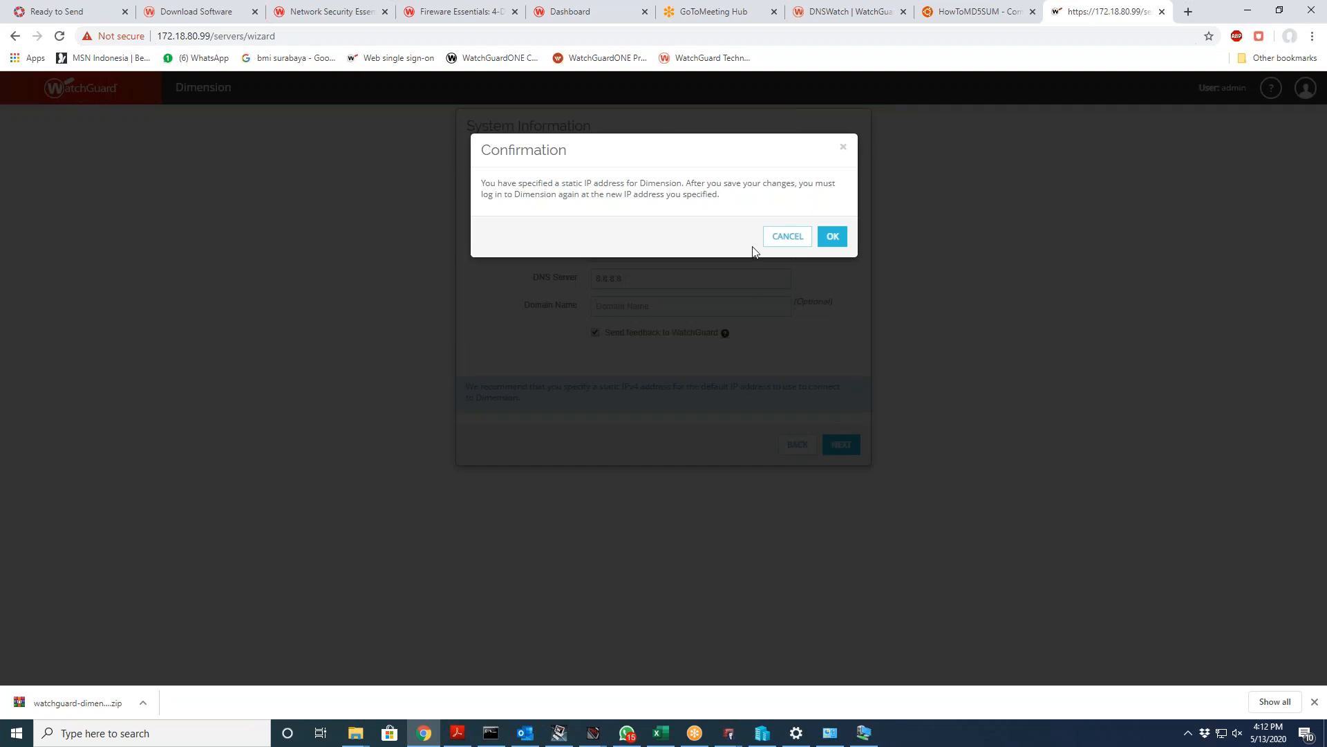
left_click(833, 237)
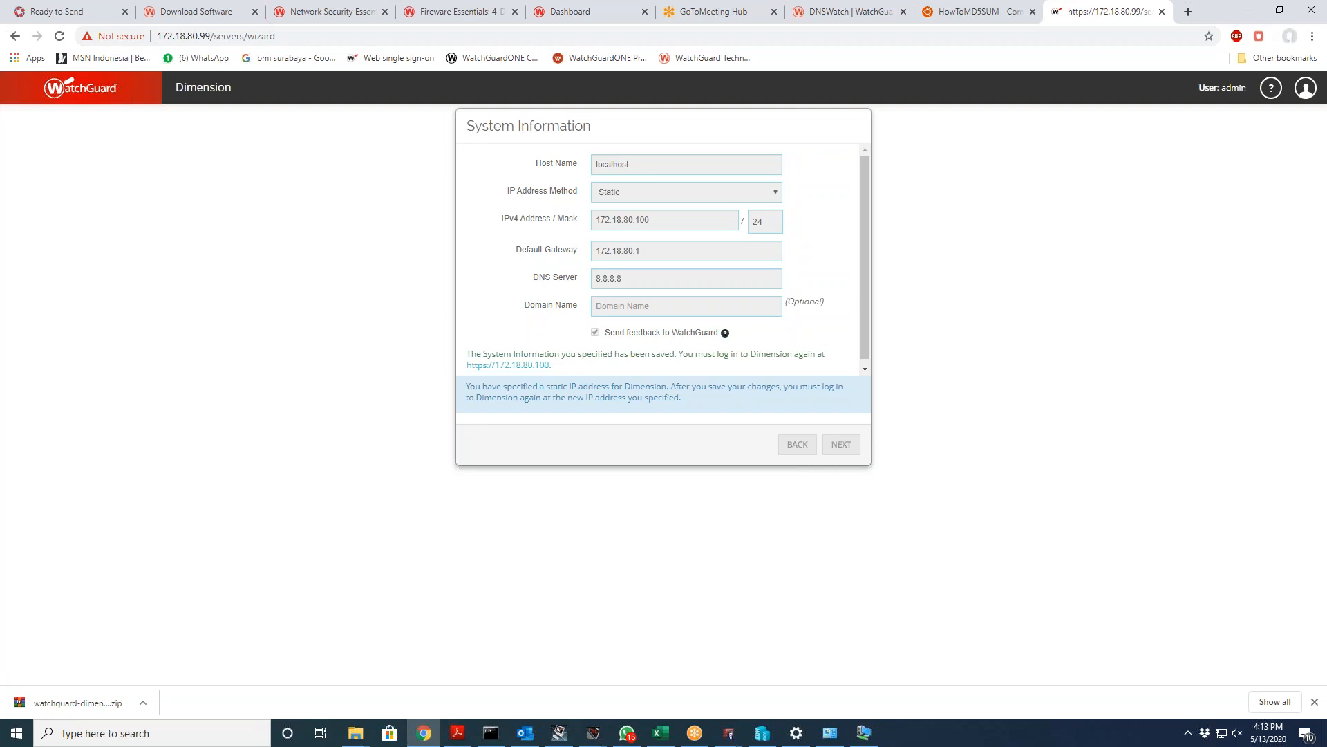
Step: Reopen Dimension at 172.18.80.100 past the certificate warning and log in as admin
left_click(535, 367)
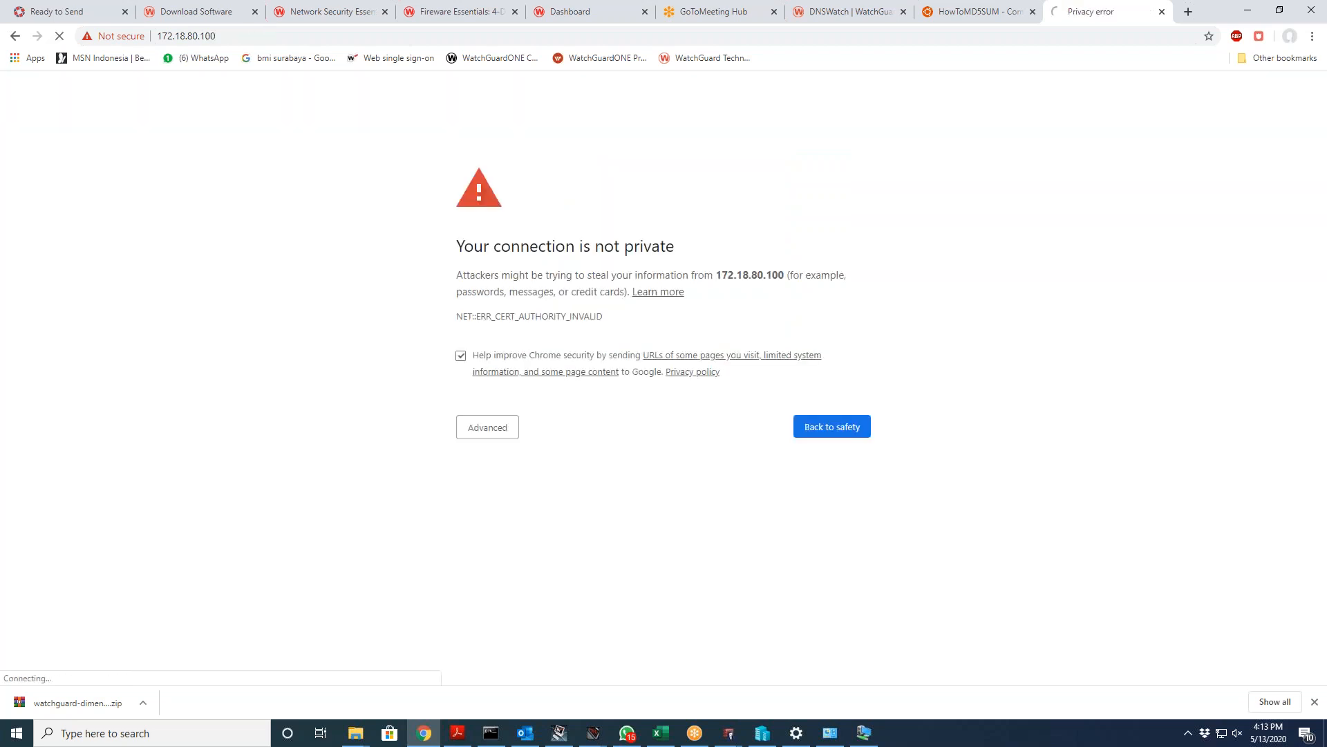
left_click(489, 426)
left_click(537, 535)
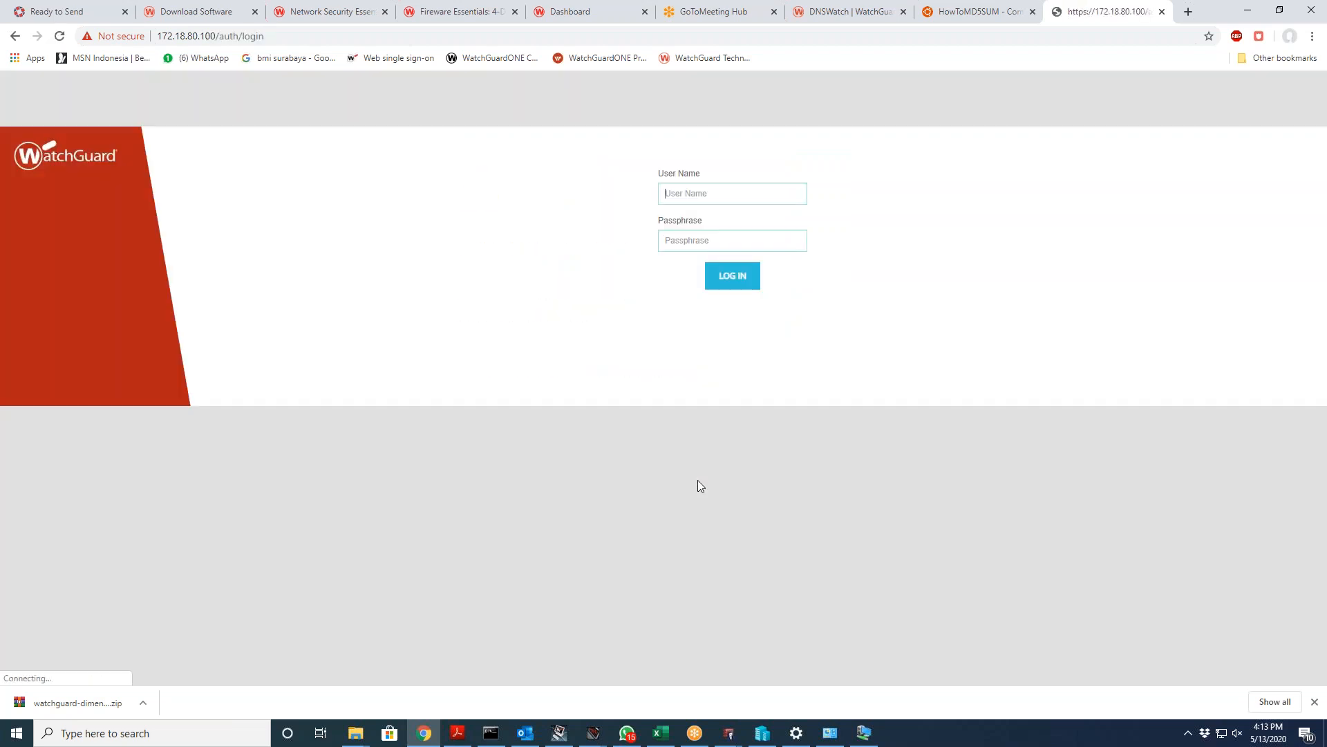
type("admin")
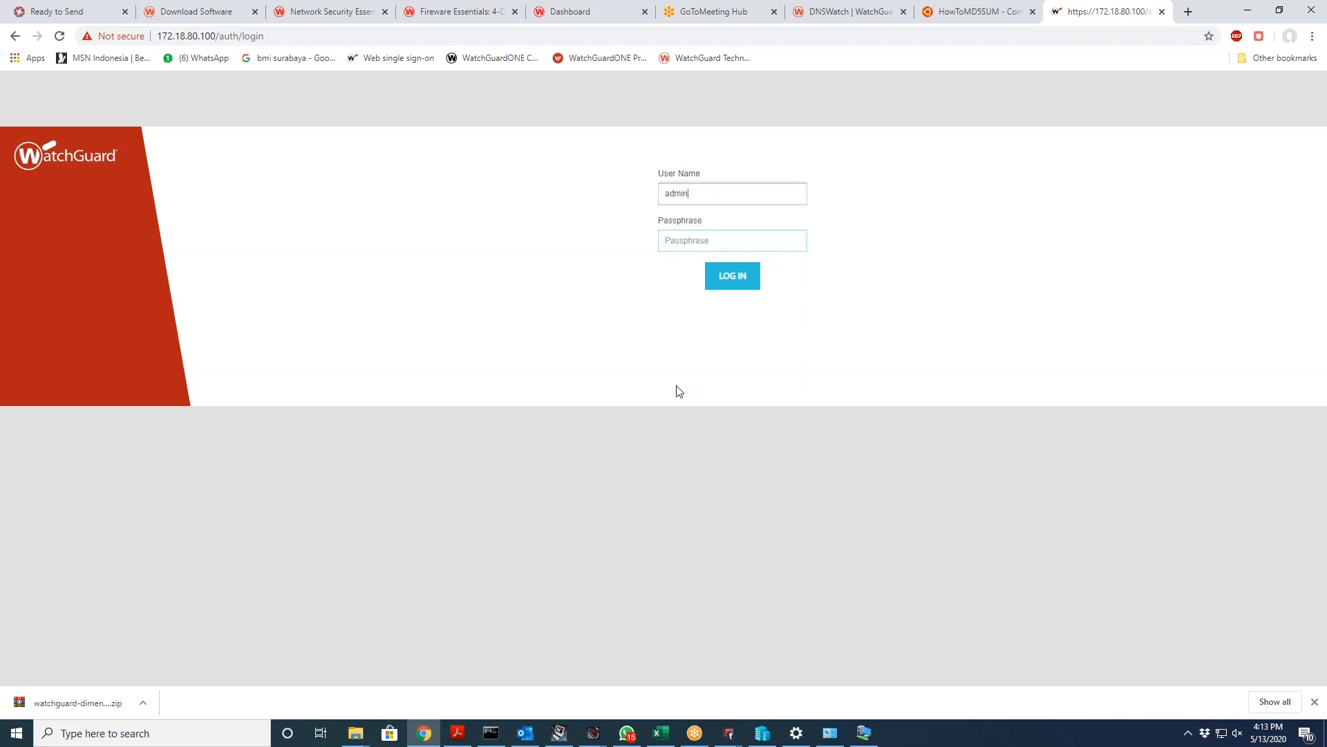
key("Tab")
type("*********")
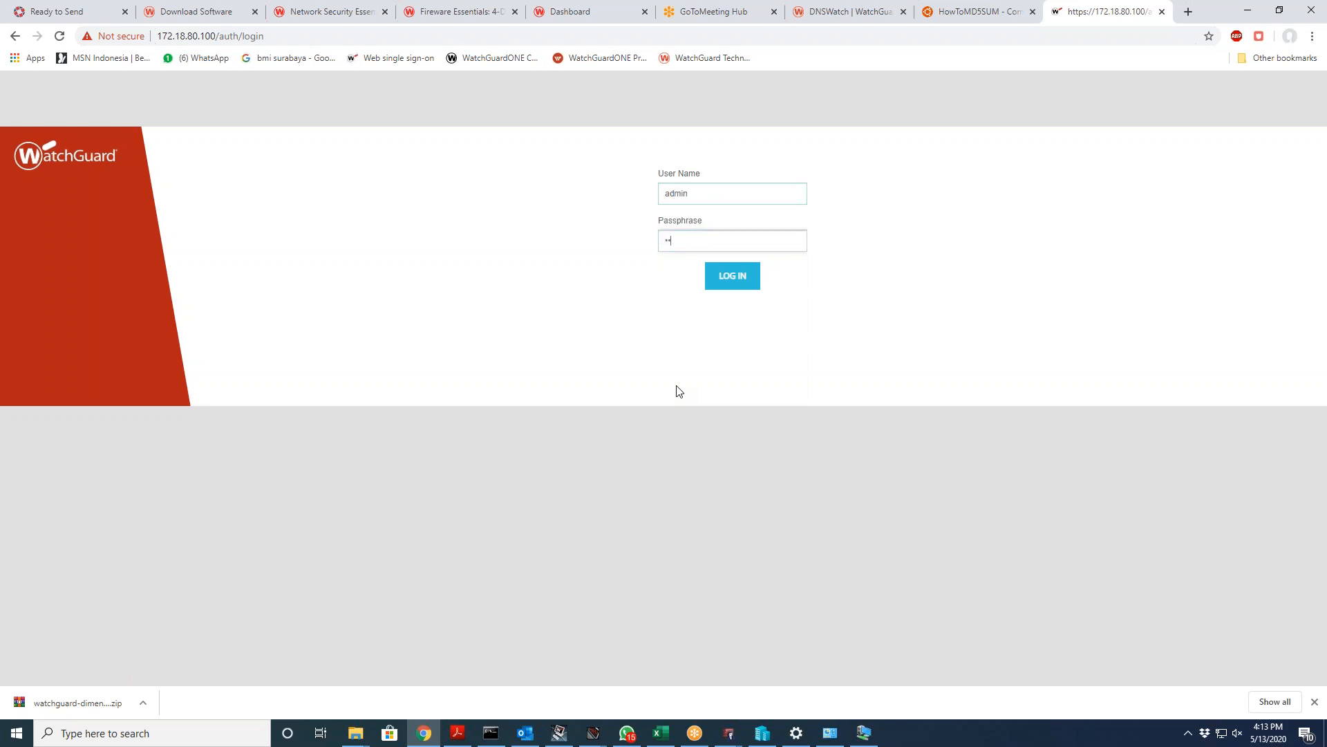
key("Return")
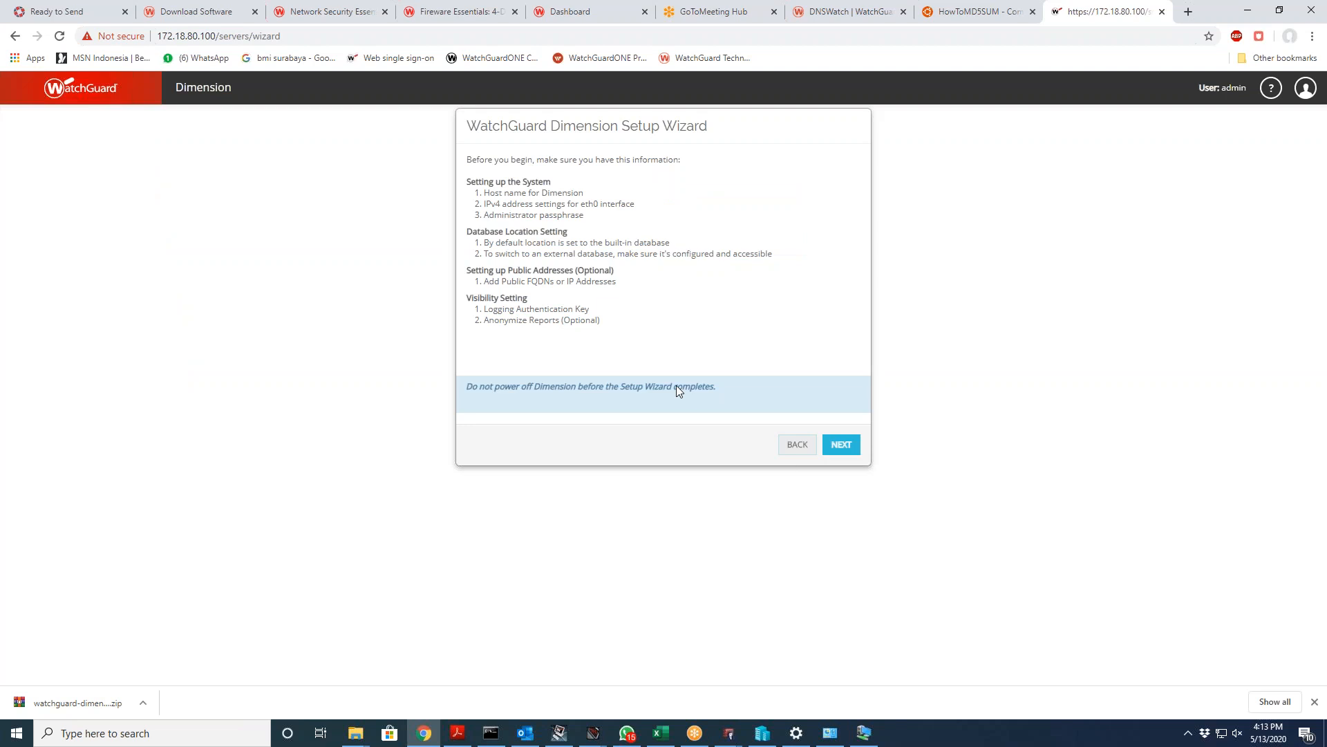
Step: Keep the Built-in database location and choose the public IP address option
left_click(837, 447)
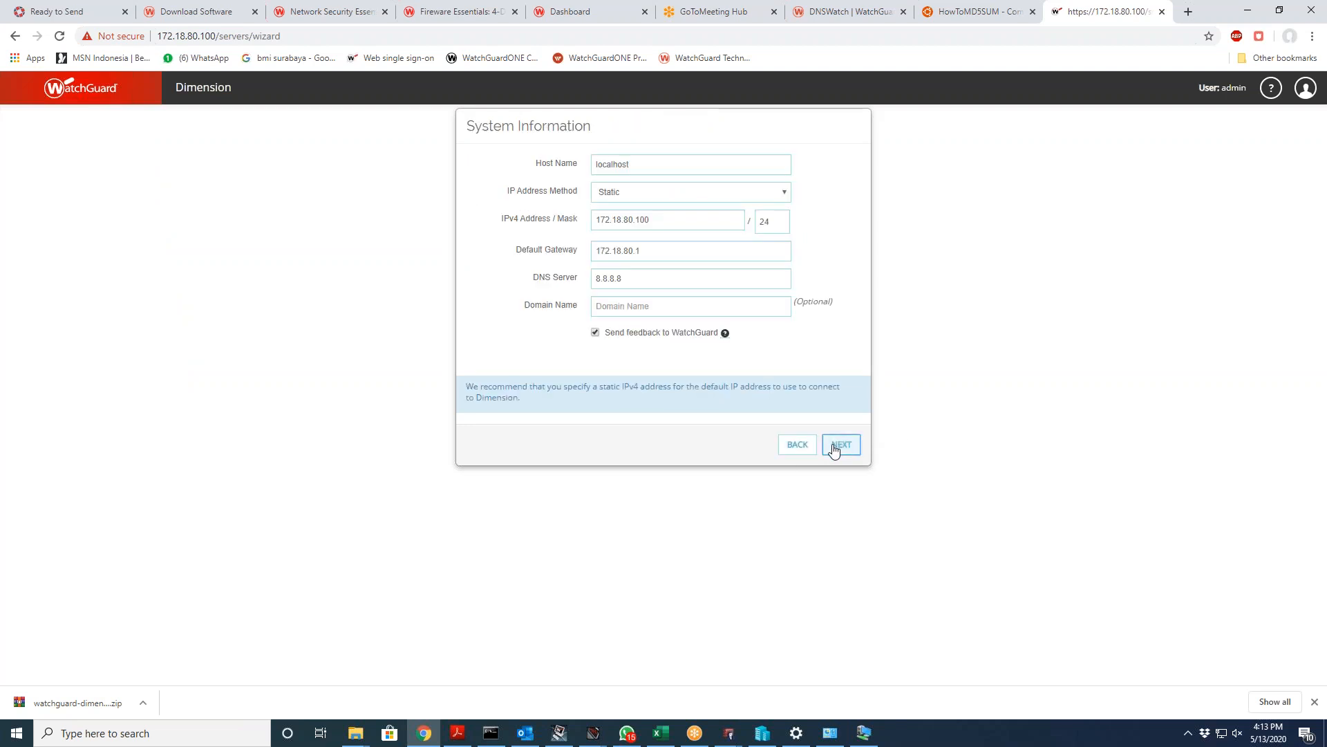
left_click(836, 449)
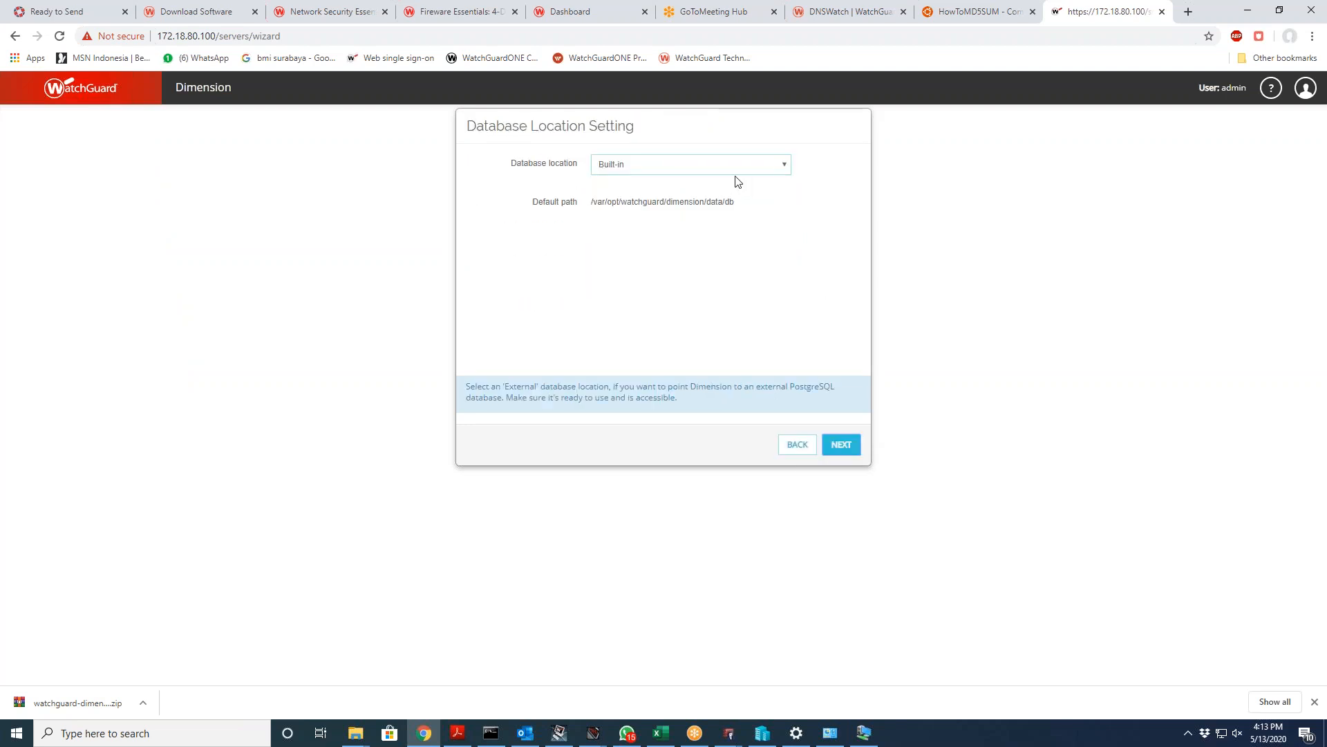
left_click(693, 166)
left_click(694, 168)
left_click(836, 449)
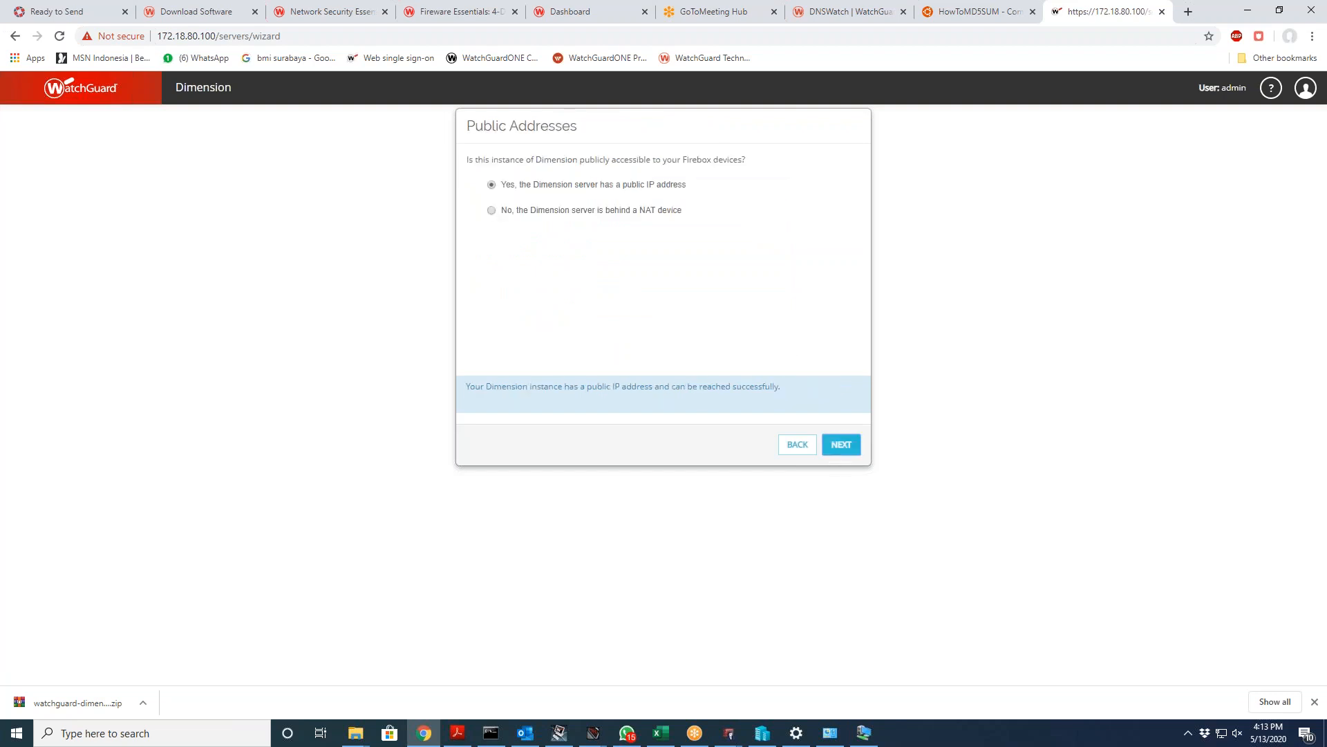
left_click(601, 215)
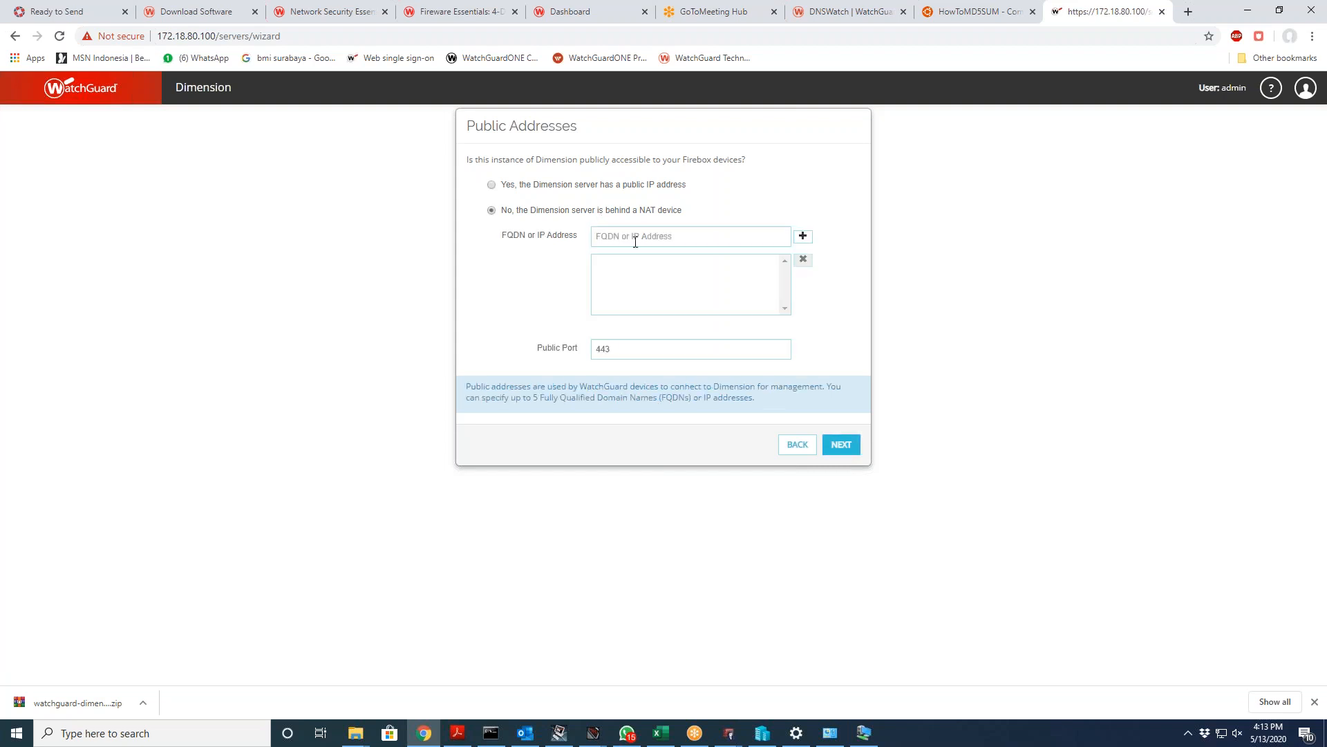
left_click(599, 194)
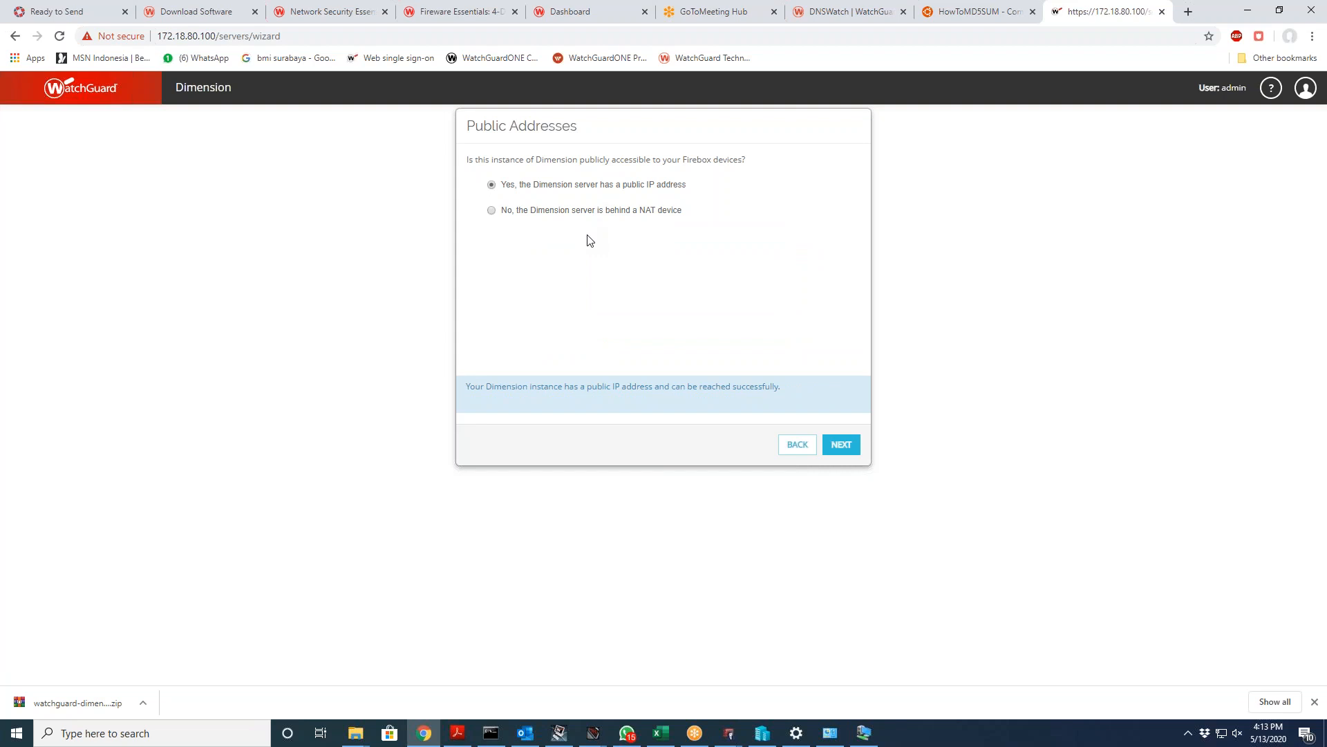
left_click(598, 215)
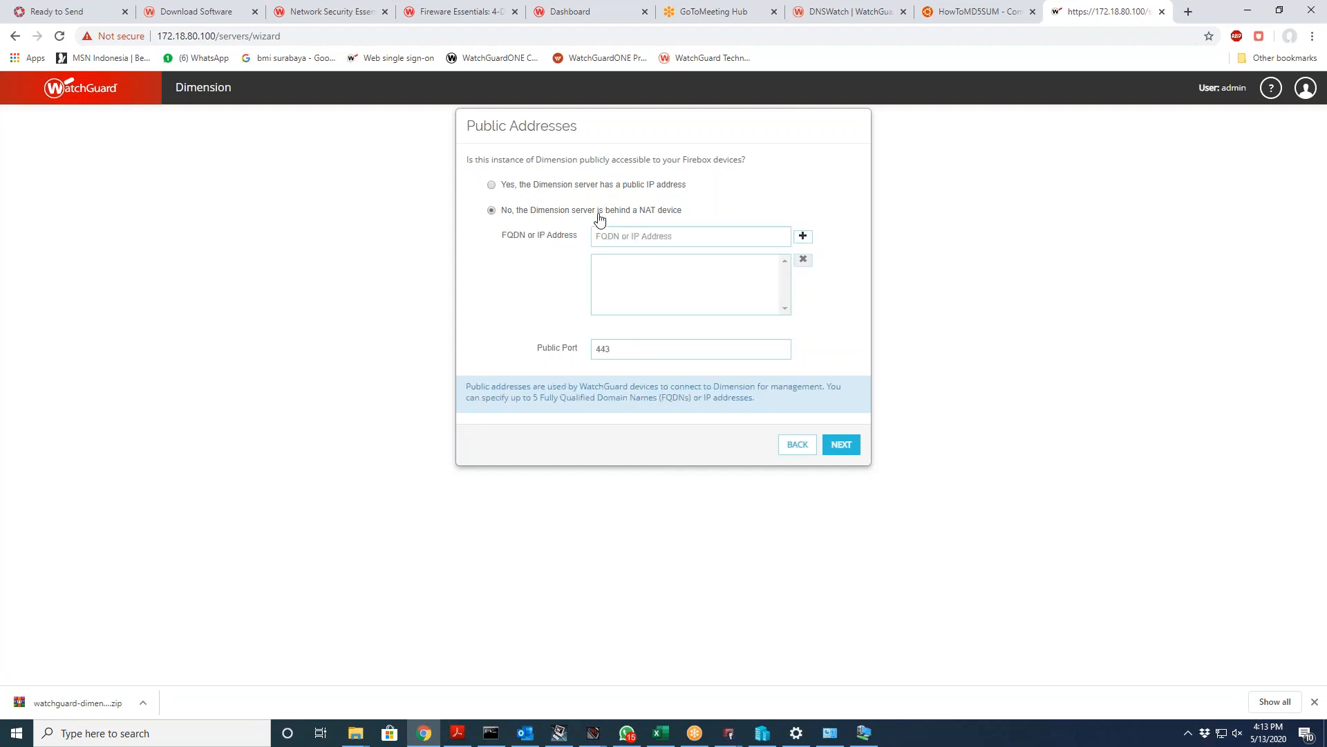
left_click(626, 236)
left_click(542, 184)
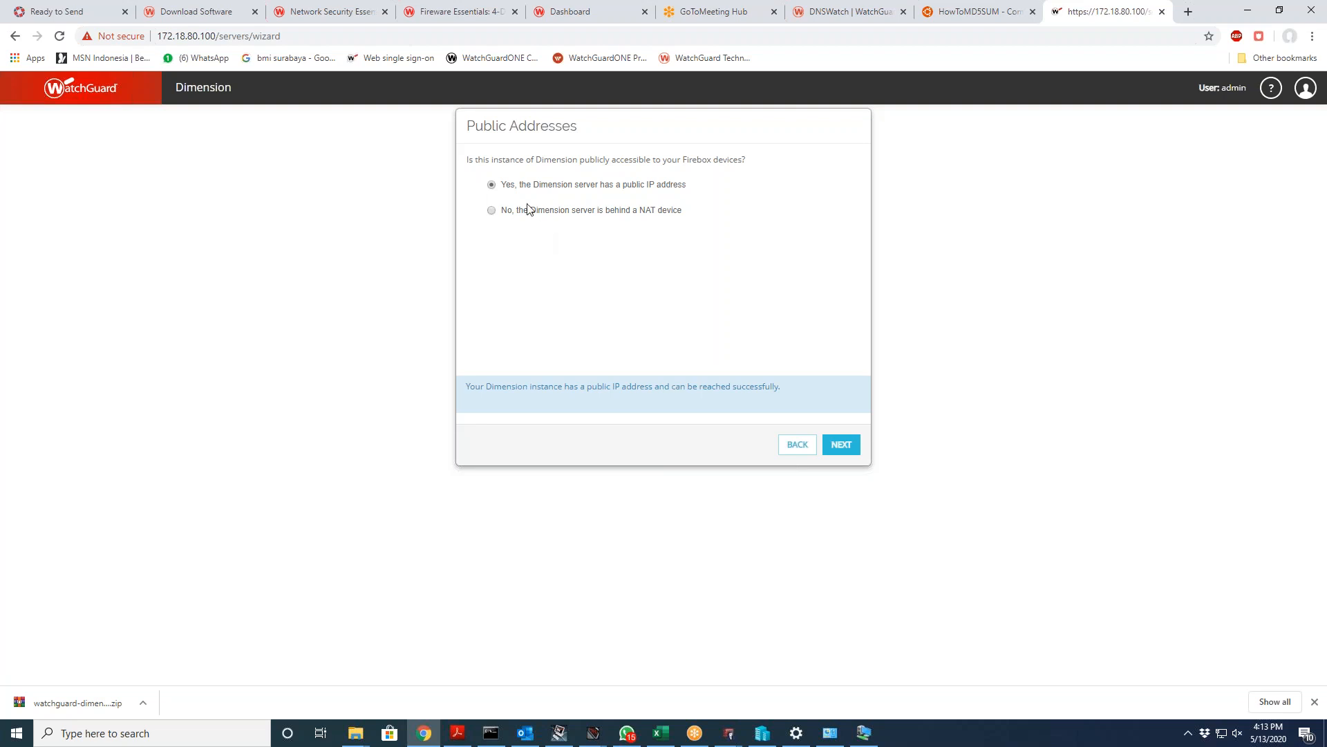
left_click(844, 446)
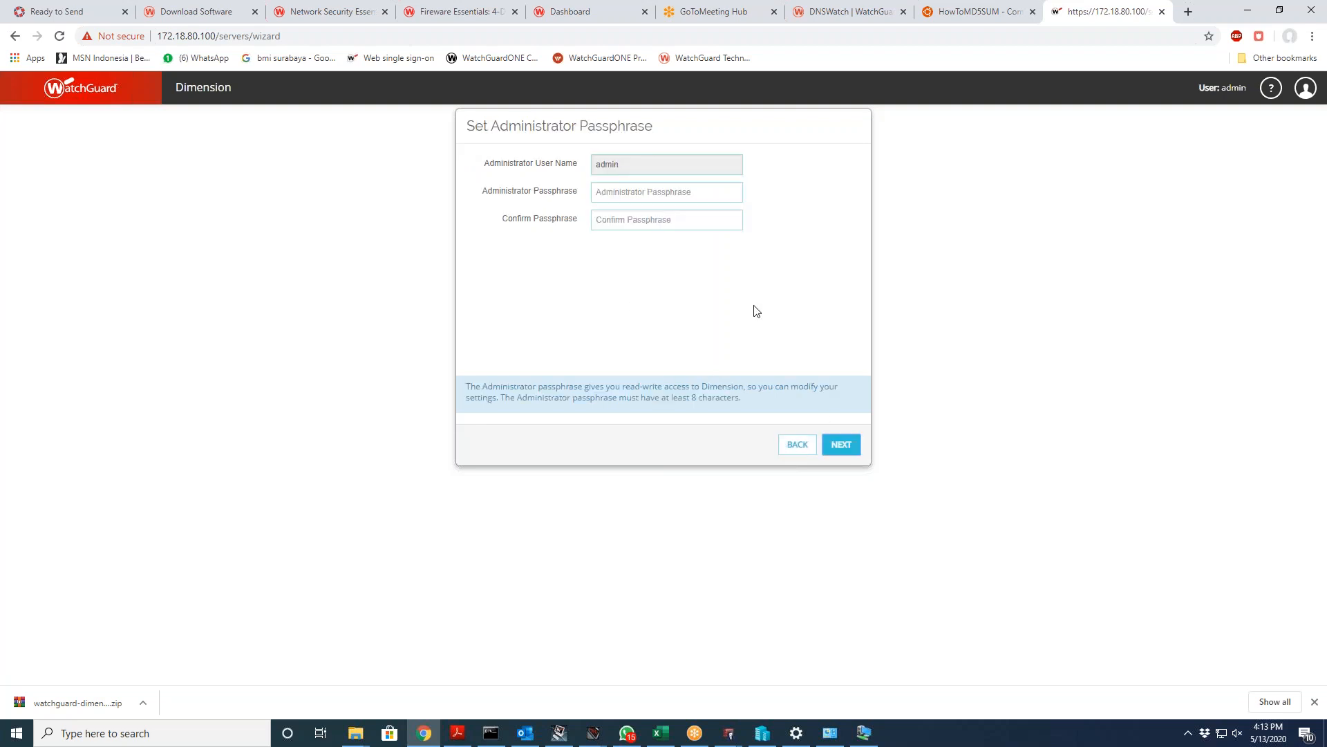
Step: Enter and confirm the administrator passphrase
left_click(647, 199)
type("••")
key("Tab")
type("••")
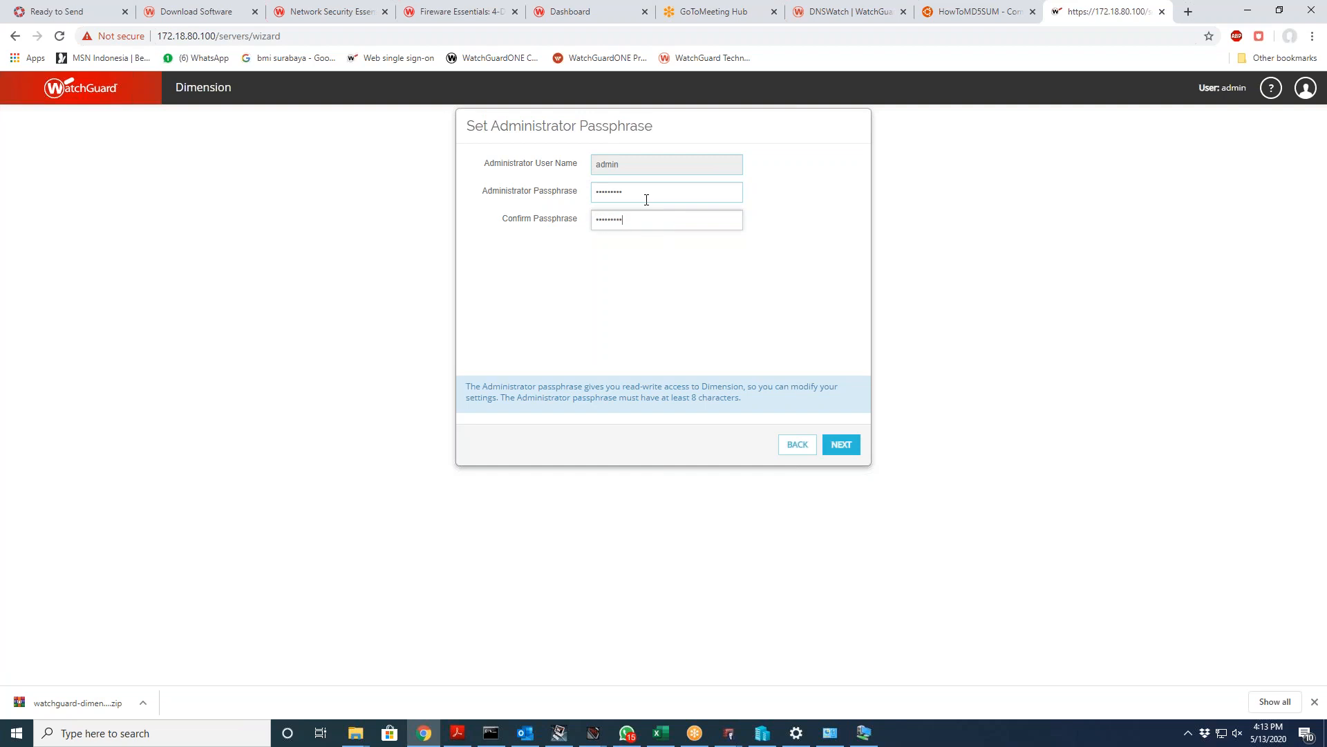
left_click(831, 446)
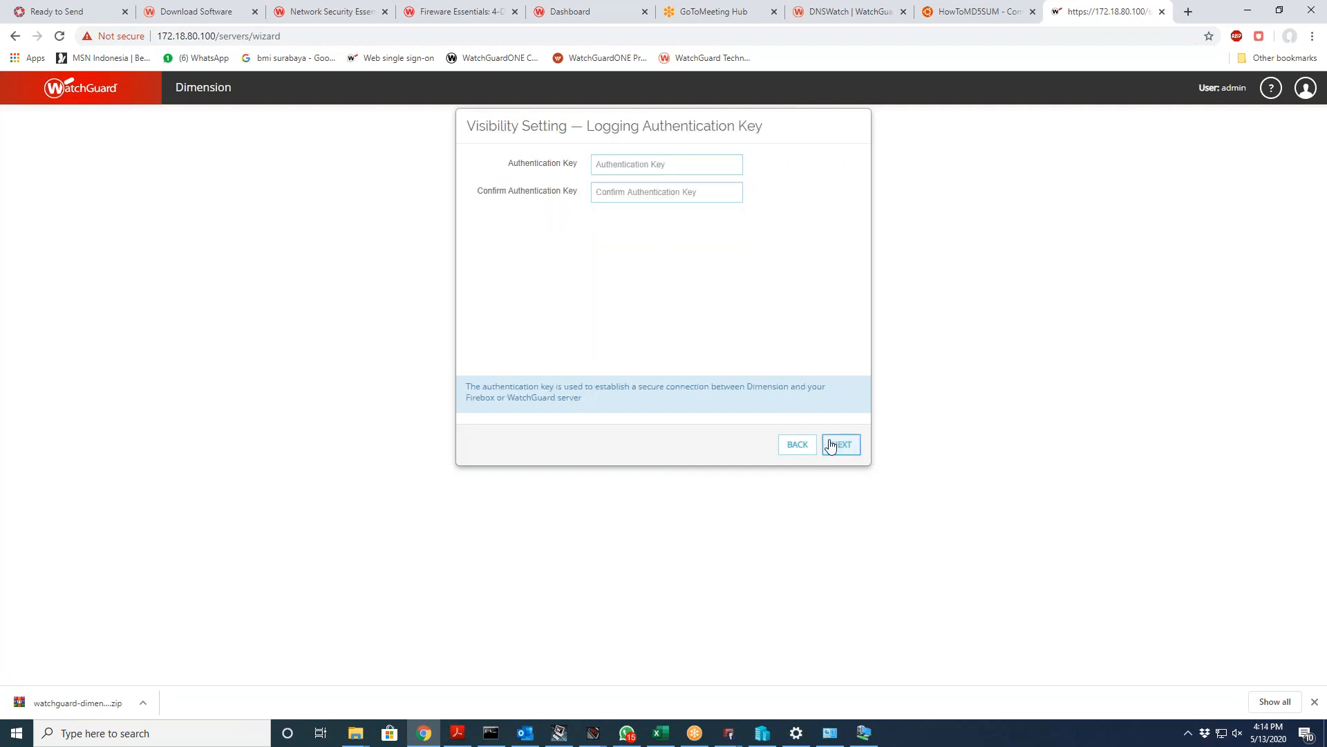
Step: Enter and confirm the logging authentication key, keep anonymized mode off, and apply the configuration
left_click(693, 164)
type("••")
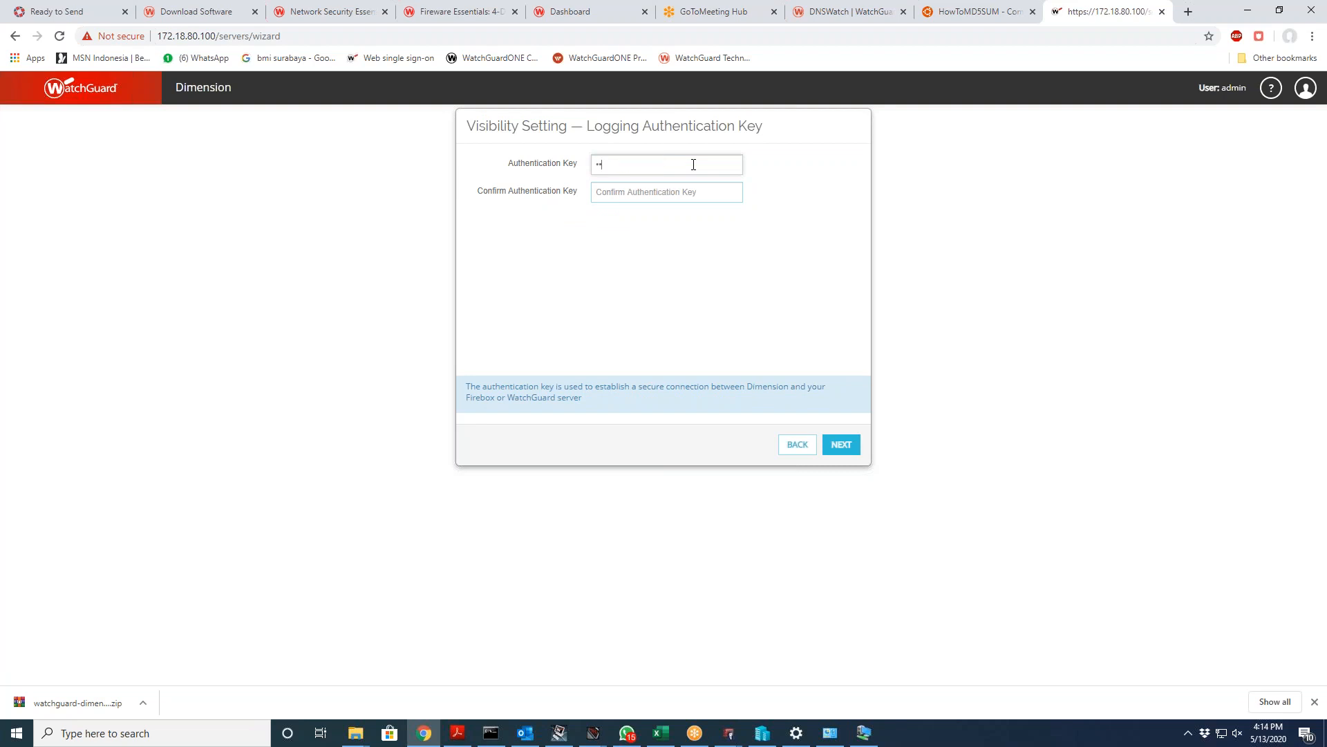
type("••••••••")
key("Tab")
type("•••••")
key("BackSpace")
key("BackSpace")
key("BackSpace")
key("BackSpace")
key("BackSpace")
type("••")
left_click(840, 445)
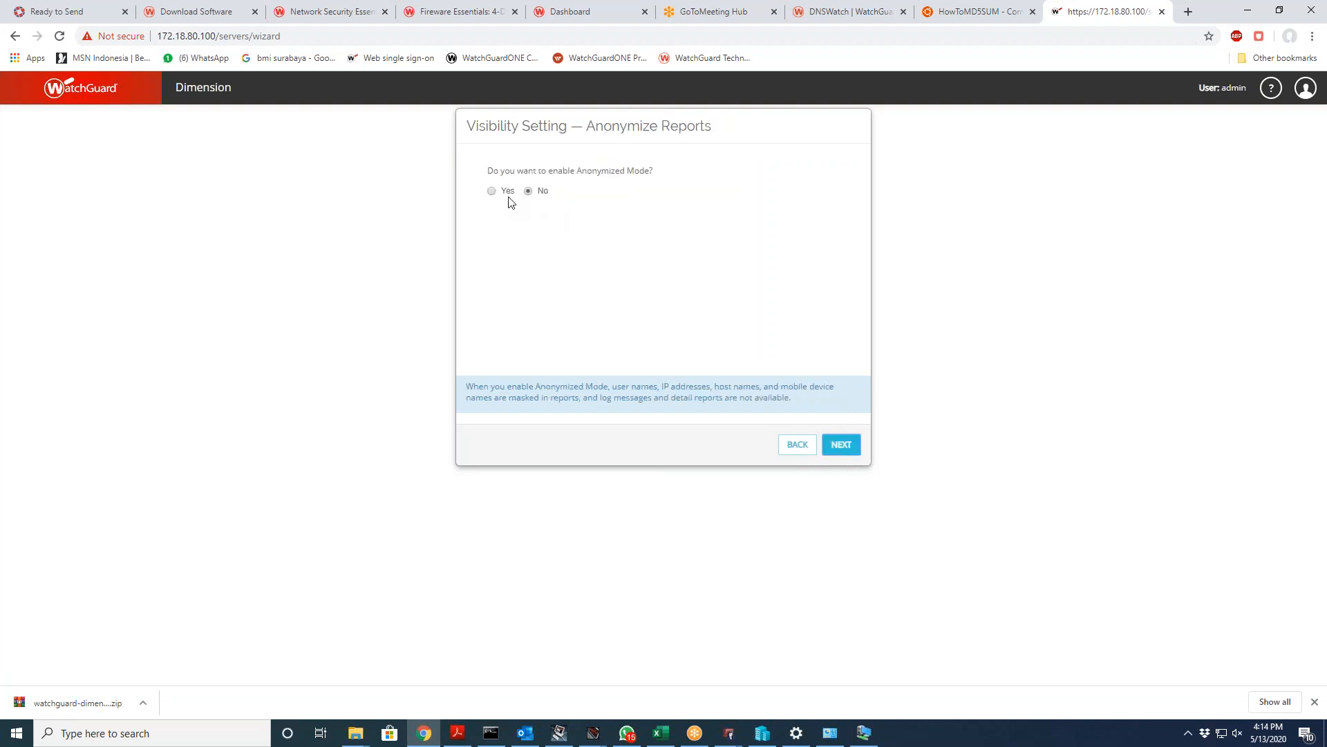
left_click(842, 446)
left_click(843, 453)
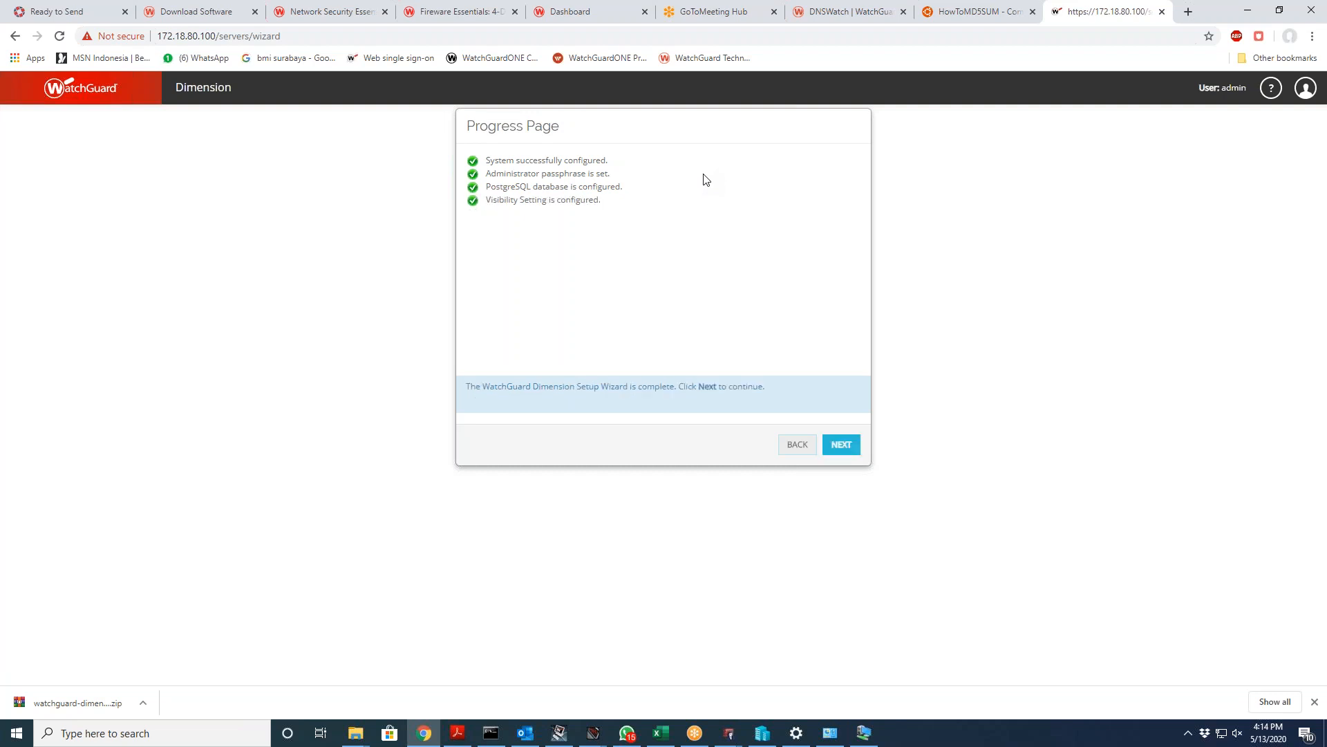
Step: Finish the setup wizard and log back in to Dimension as admin
left_click(842, 446)
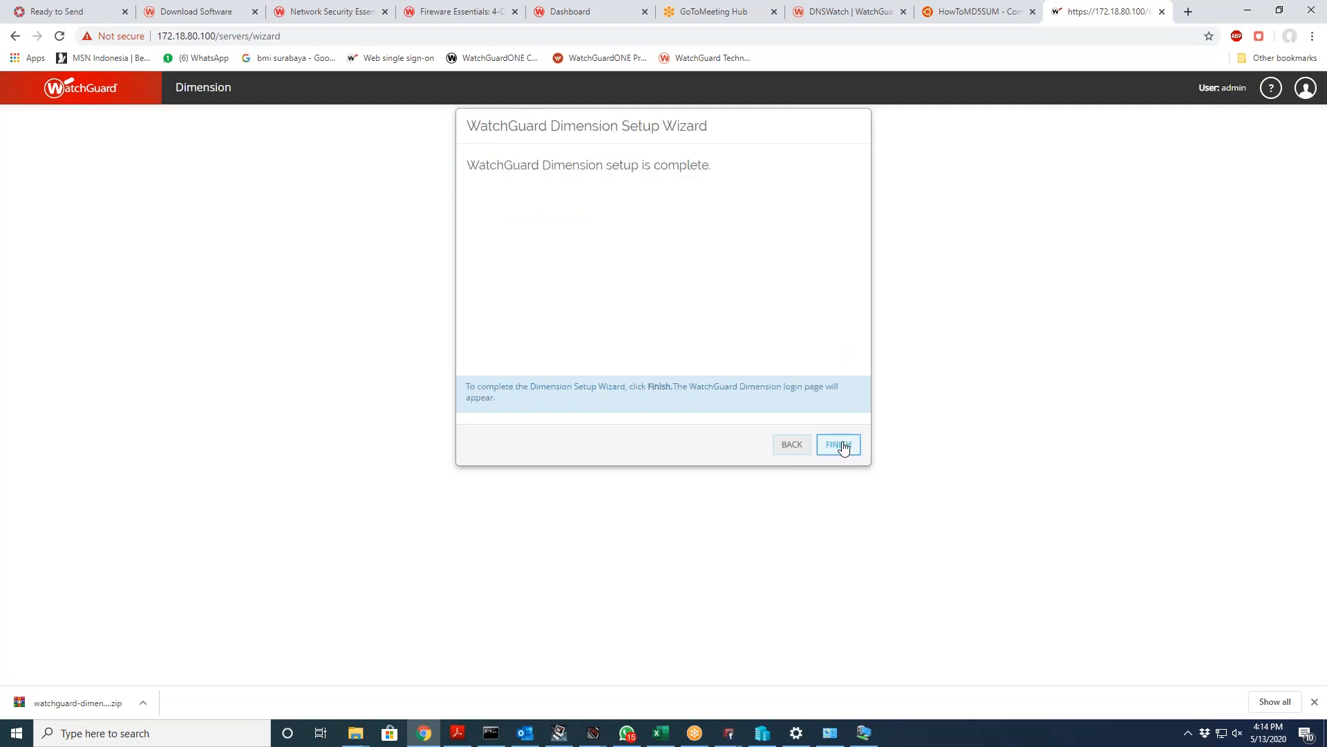
left_click(842, 445)
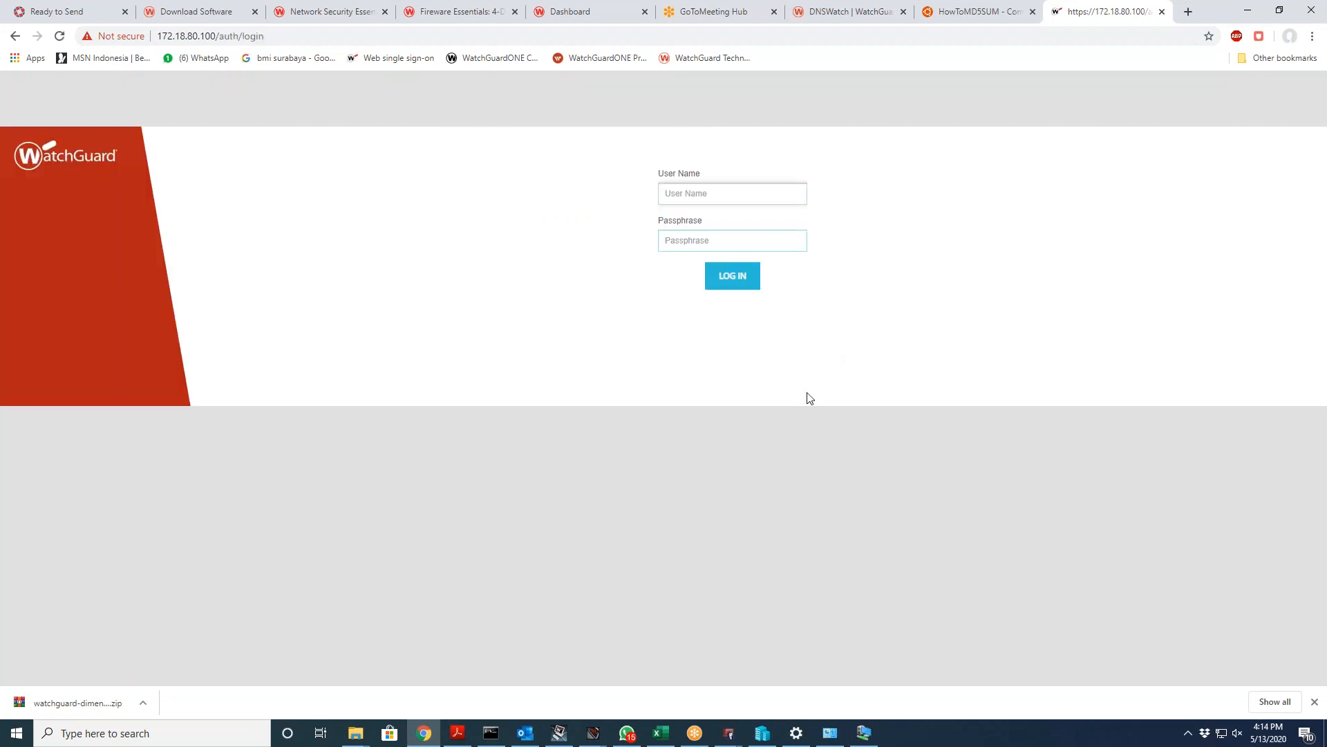
type("admin")
key("Tab")
type("••")
key("Return")
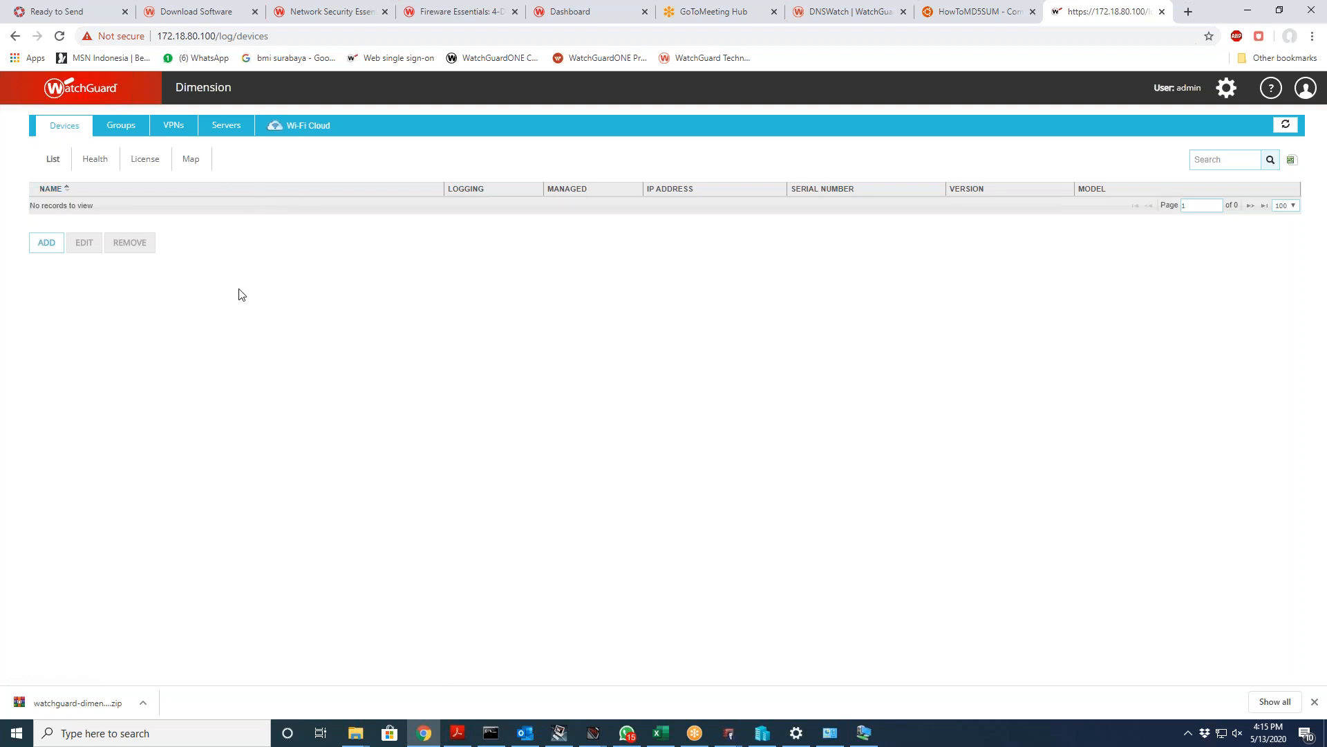
Step: Review the device Health, License and Map views, then the Groups, VPNs and Servers pages
left_click(92, 162)
left_click(135, 166)
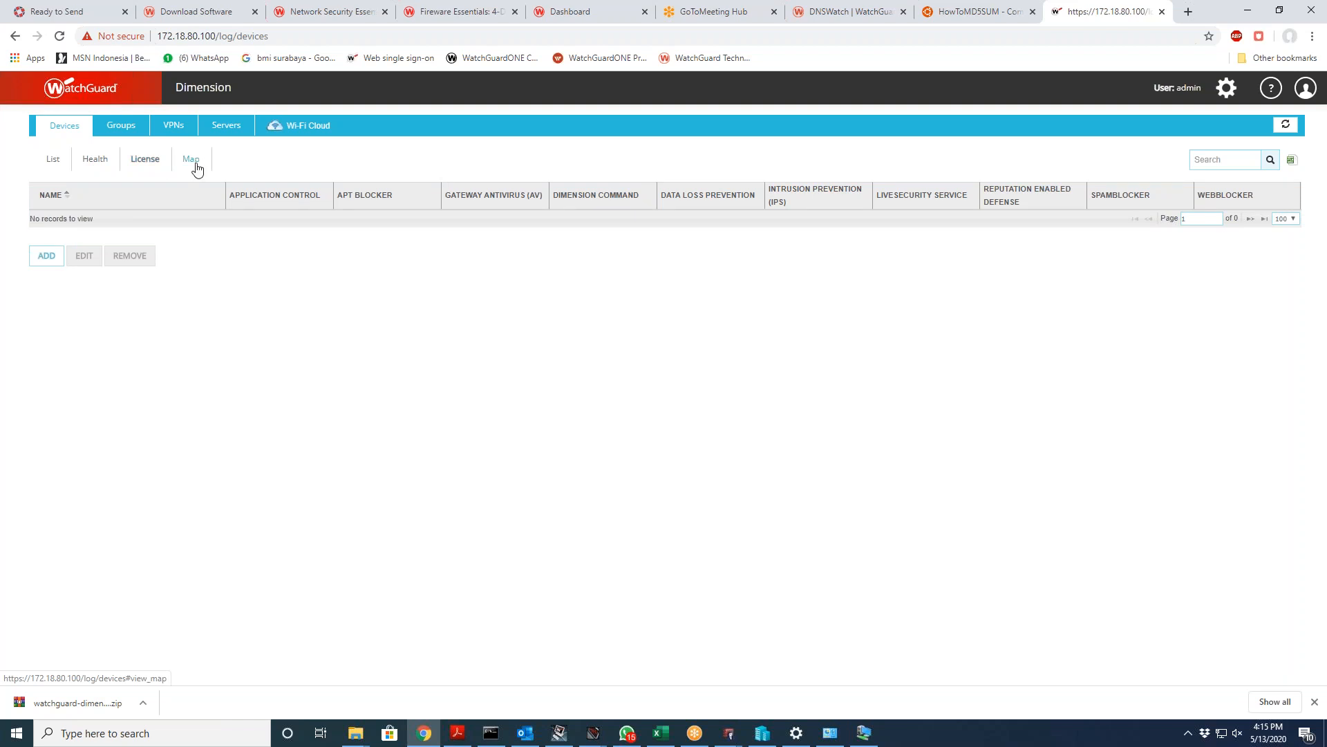
left_click(193, 166)
left_click(131, 166)
left_click(63, 165)
left_click(126, 127)
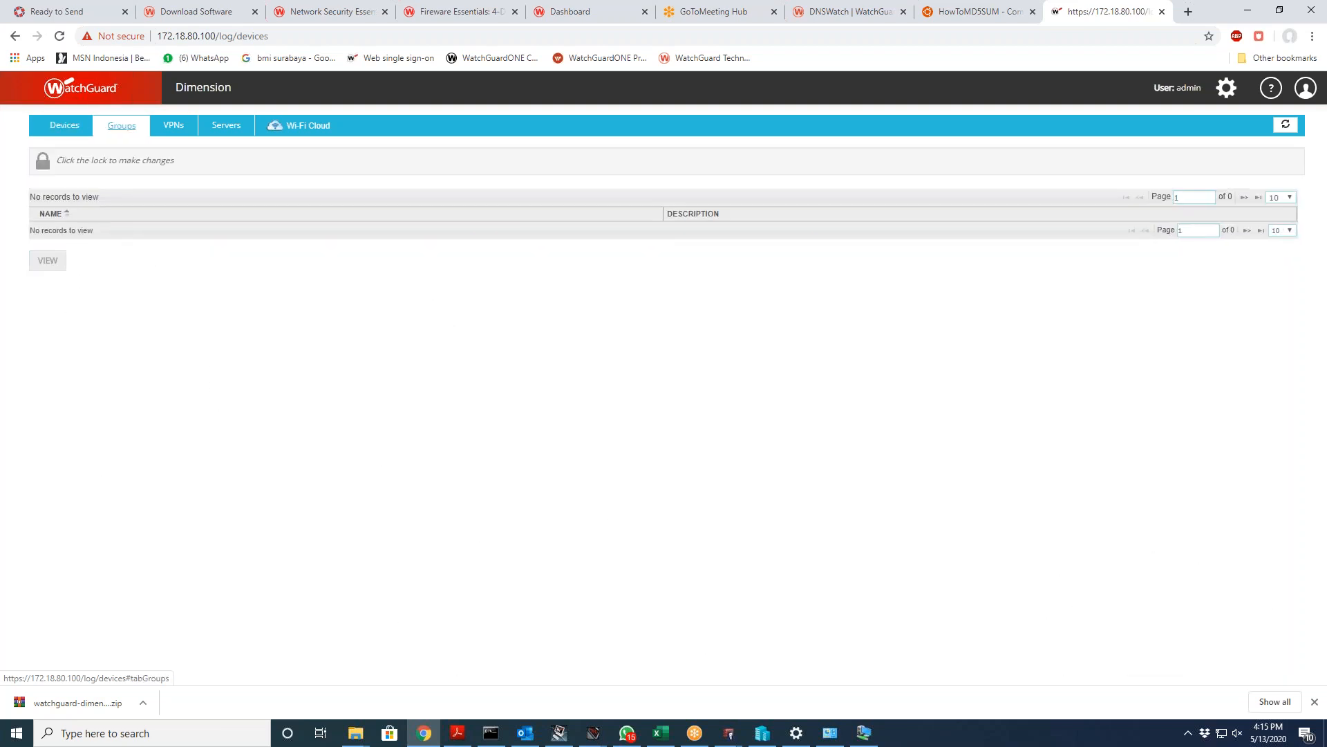
left_click(172, 129)
left_click(220, 128)
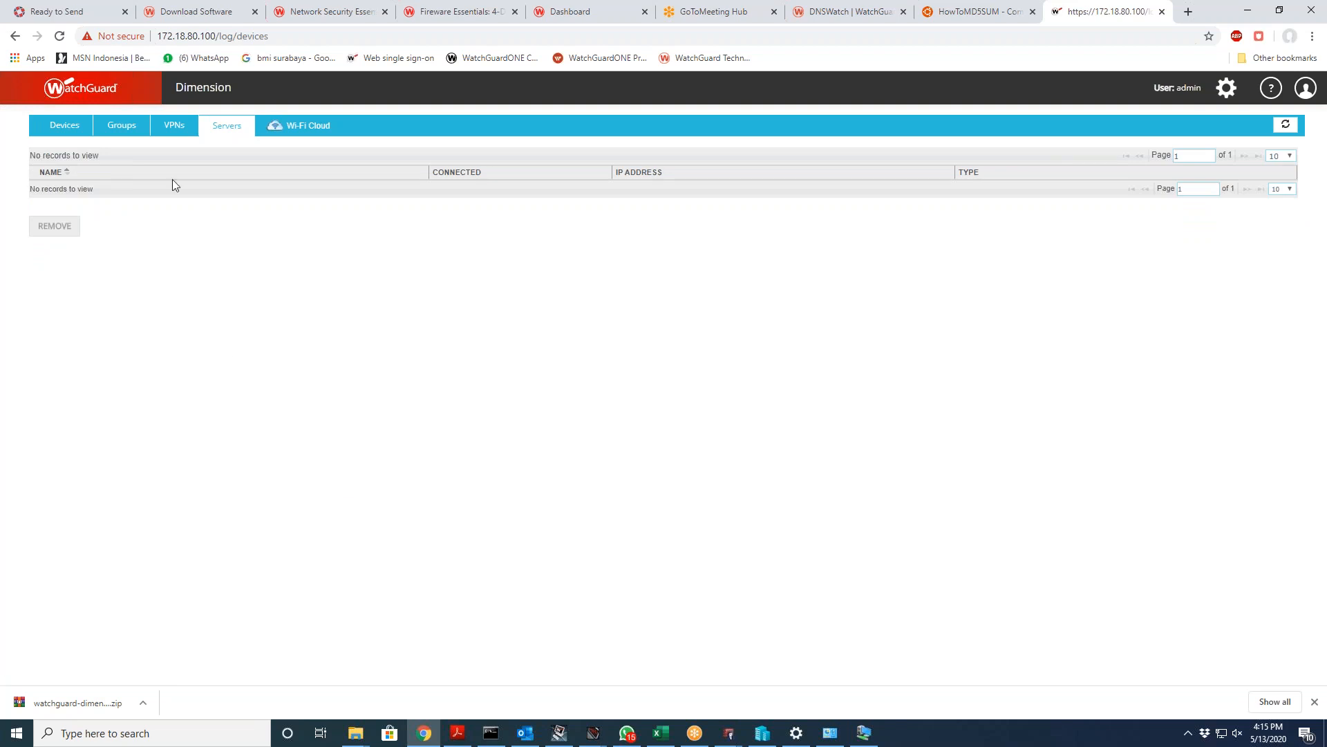
left_click(131, 130)
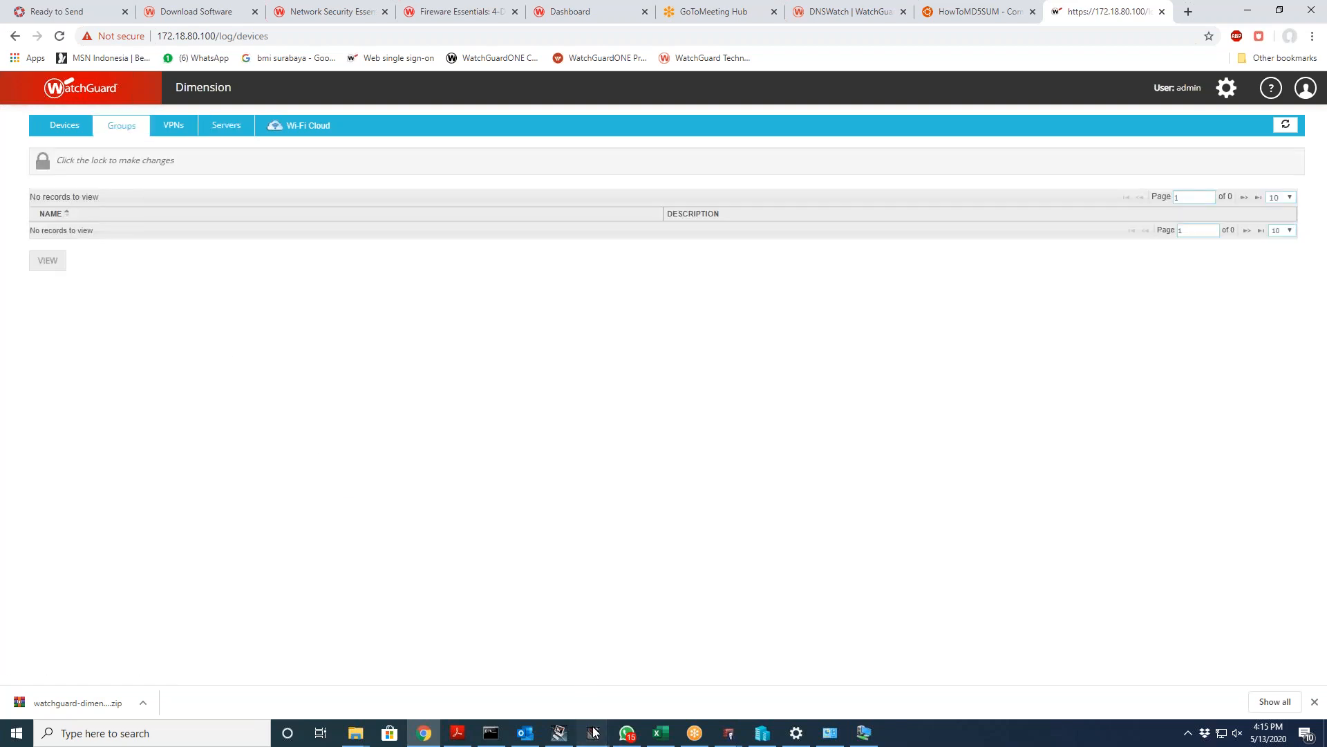
Step: Bring Firebox System Manager and then Fireware Policy Manager to the front
mouse_move(593, 732)
mouse_move(581, 695)
left_click(568, 683)
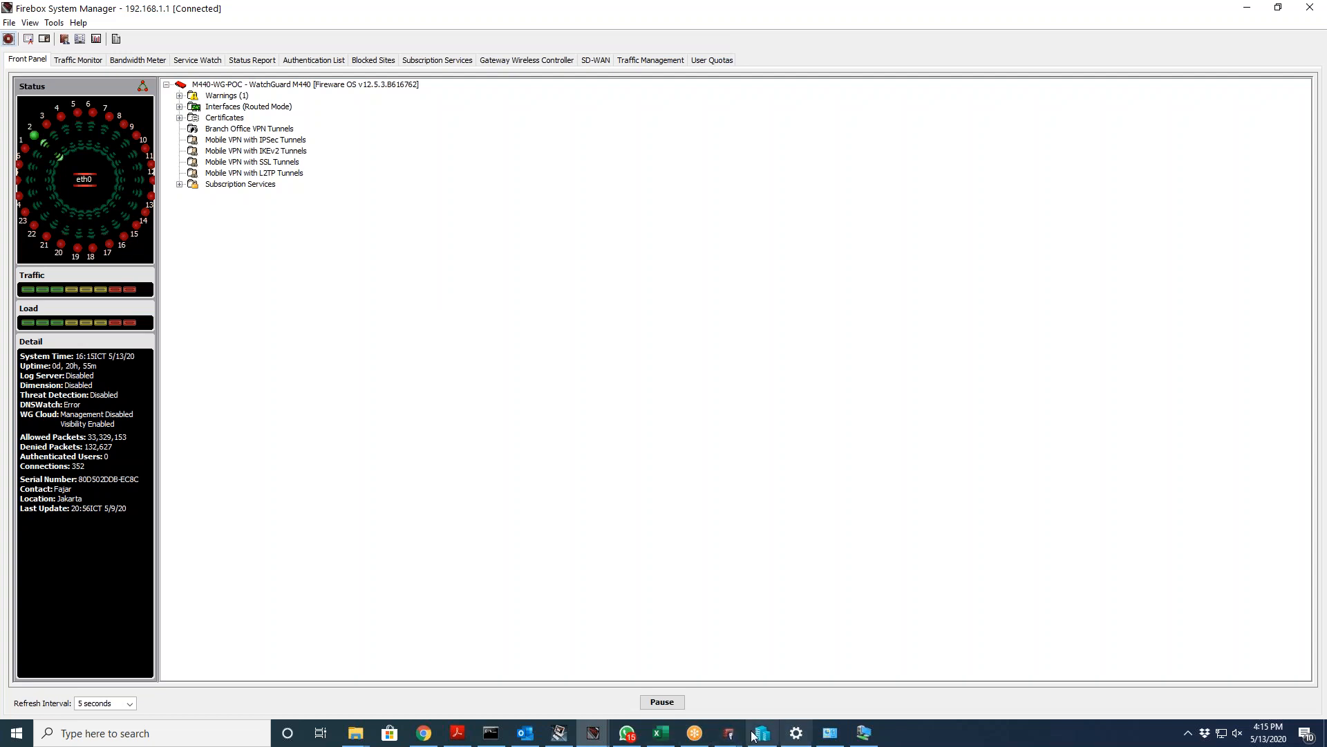
mouse_move(729, 732)
left_click(763, 690)
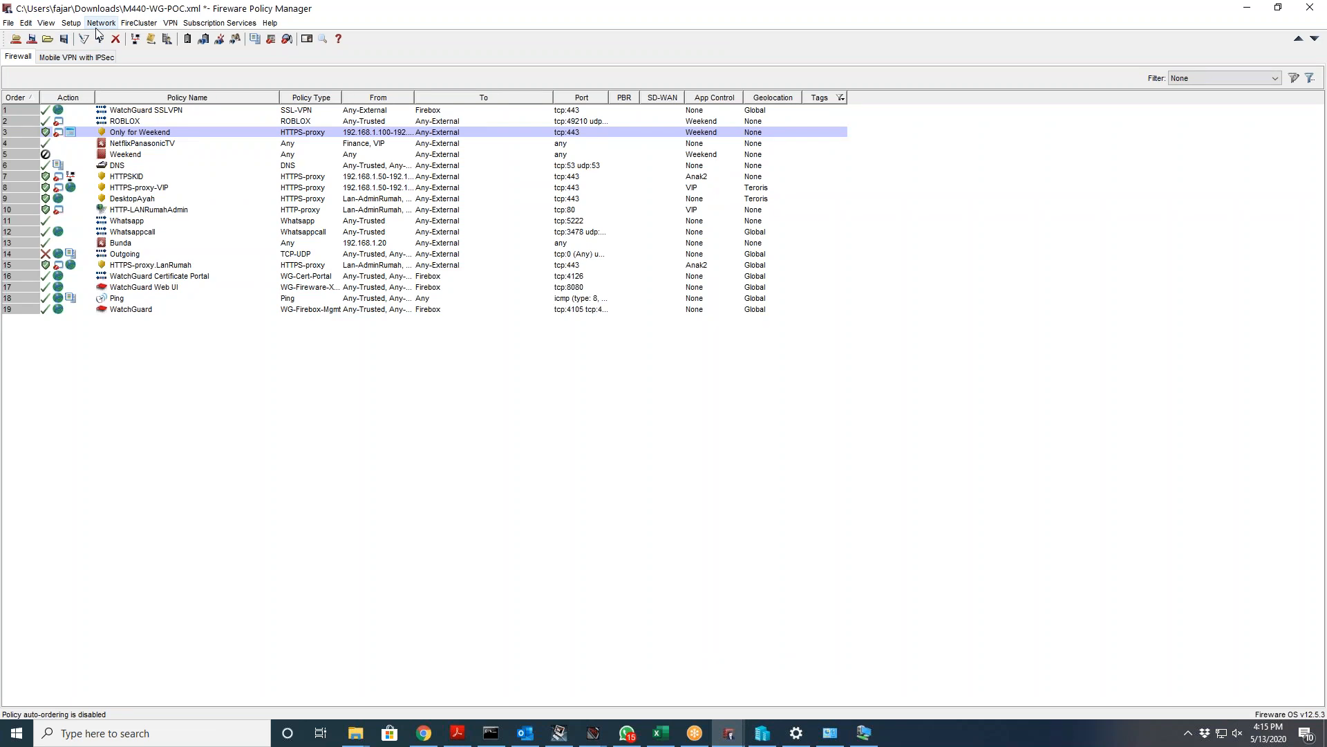
Step: Enable logging to Dimension and add log server 172.18.80.100 with its authentication key
left_click(71, 23)
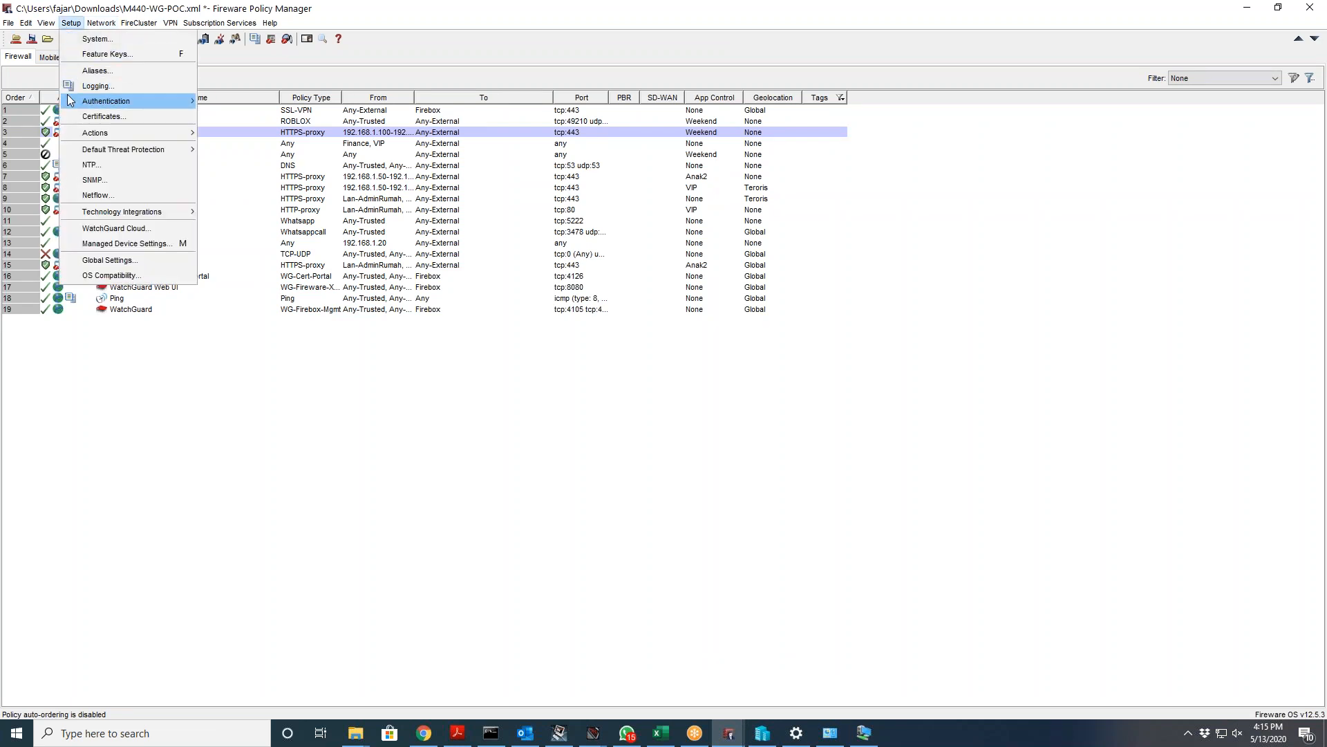
left_click(95, 86)
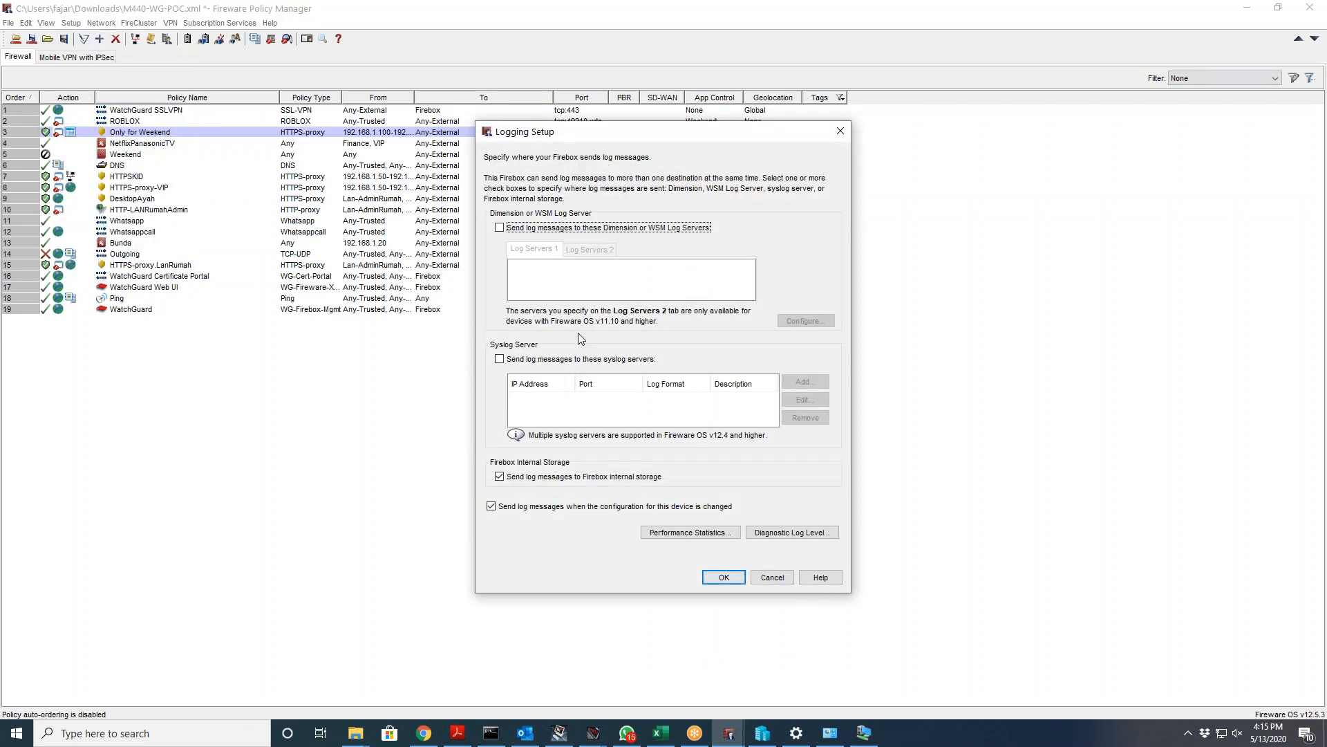
left_click(561, 230)
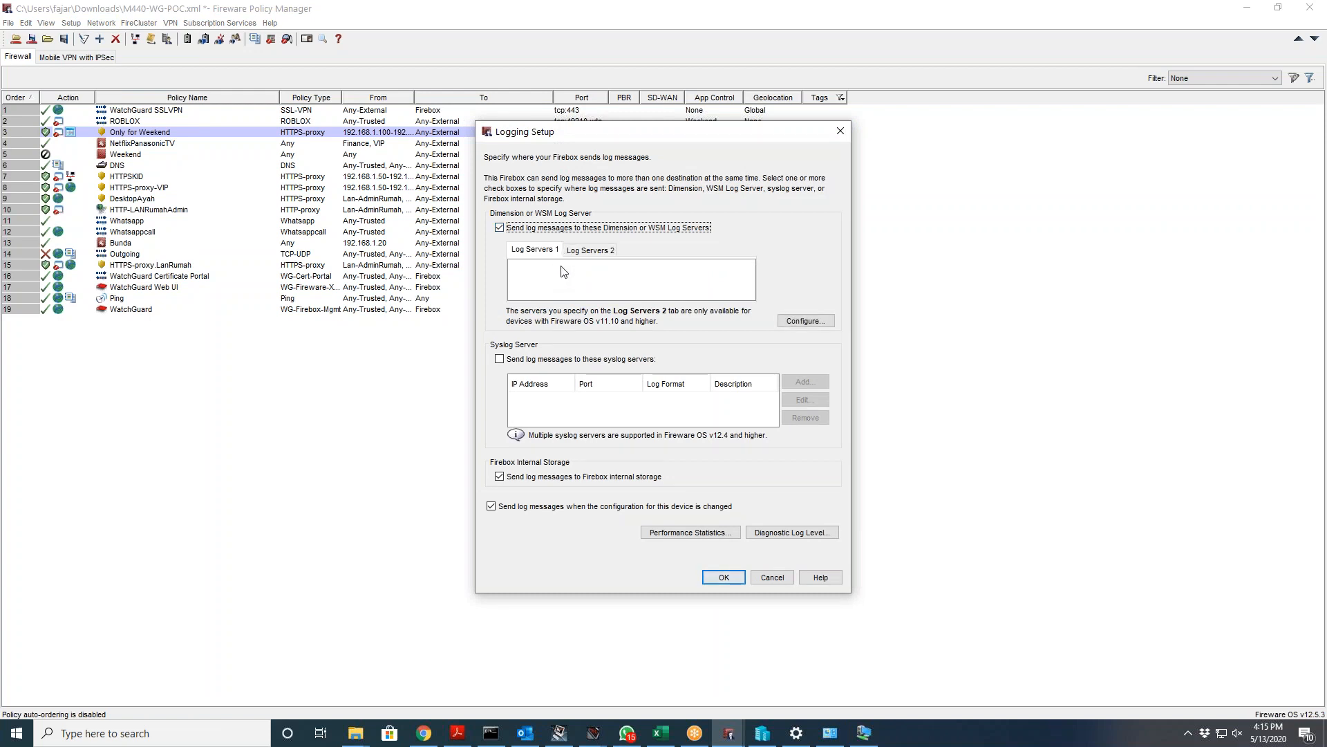
left_click(809, 320)
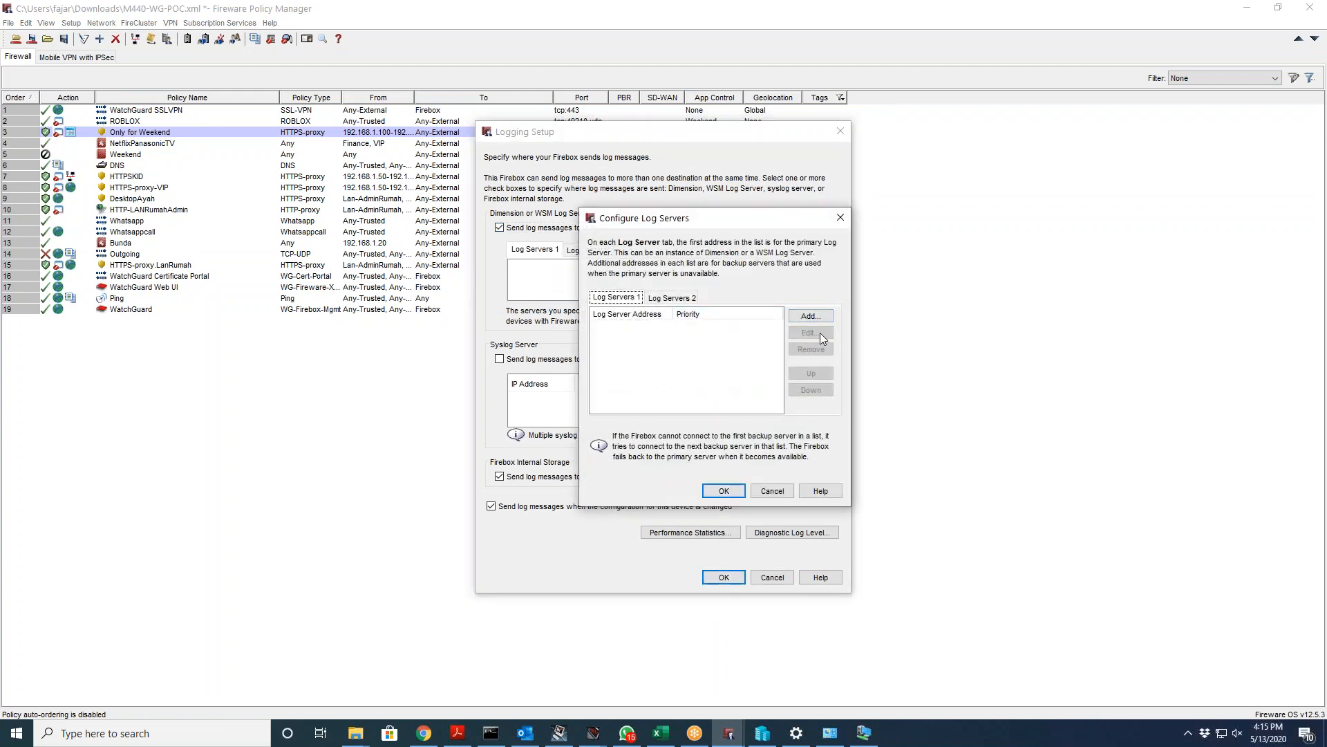
left_click(826, 318)
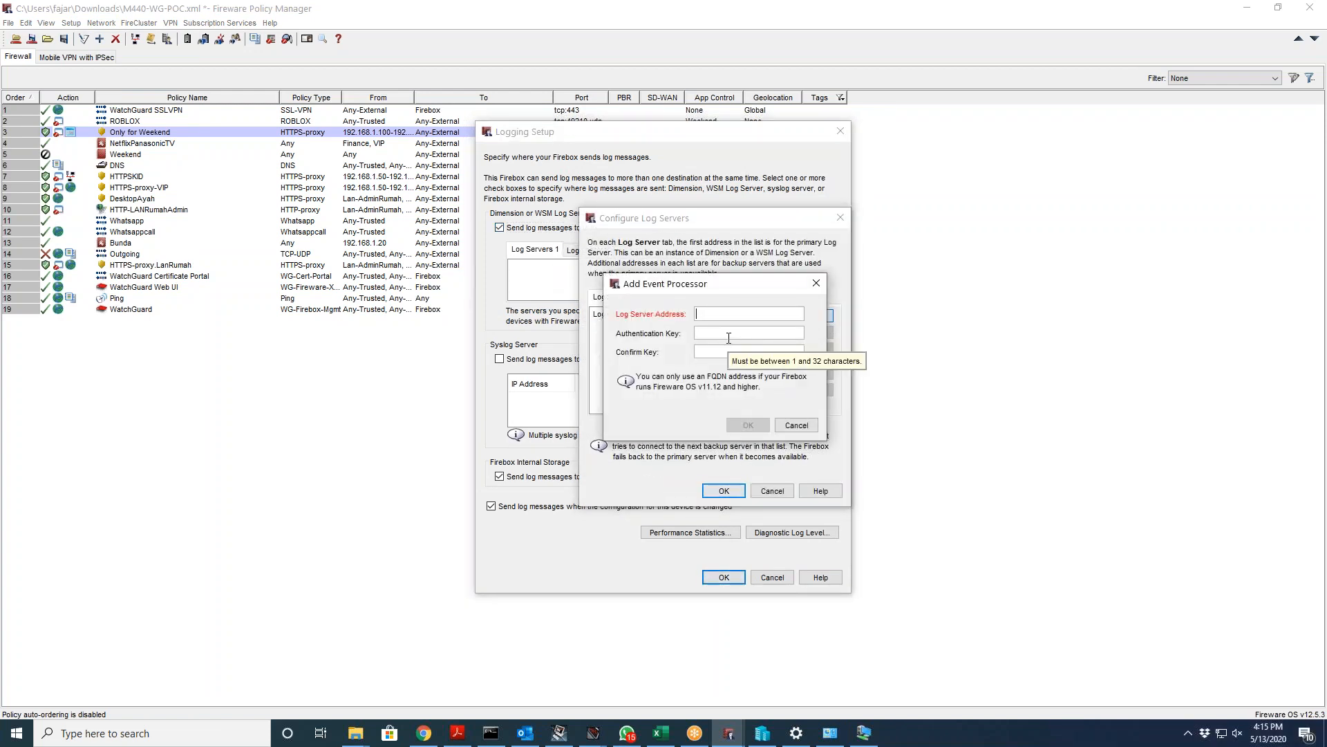
type("172.18.8")
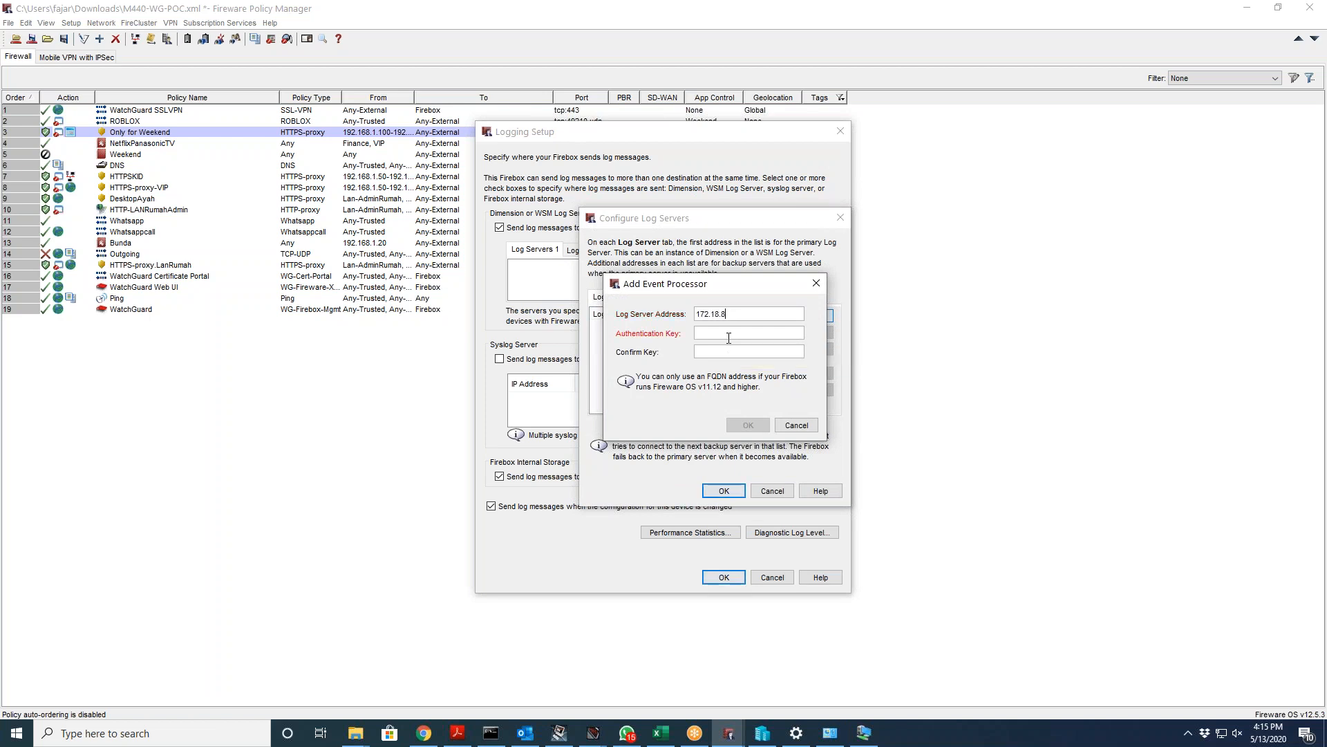
type("0.100")
key("Tab")
type("**********")
key("Tab")
type("*****")
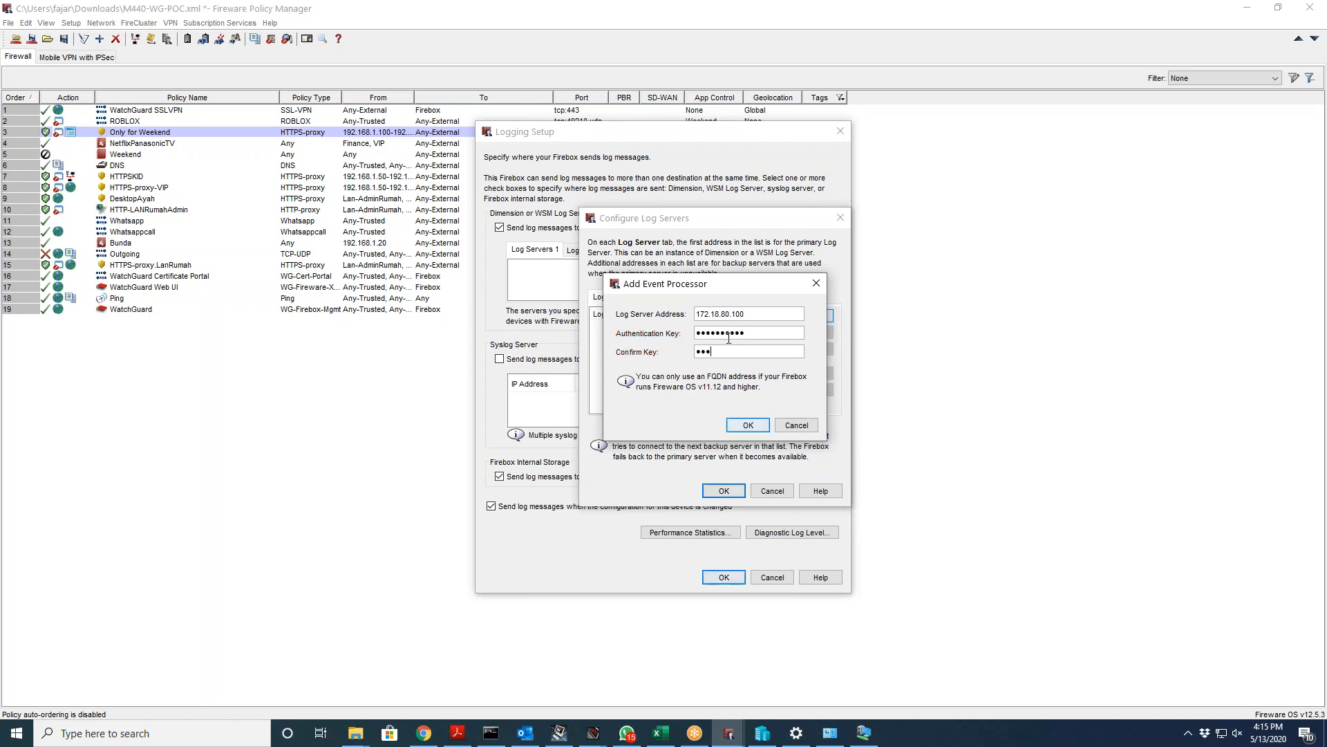
type("*****")
left_click(747, 425)
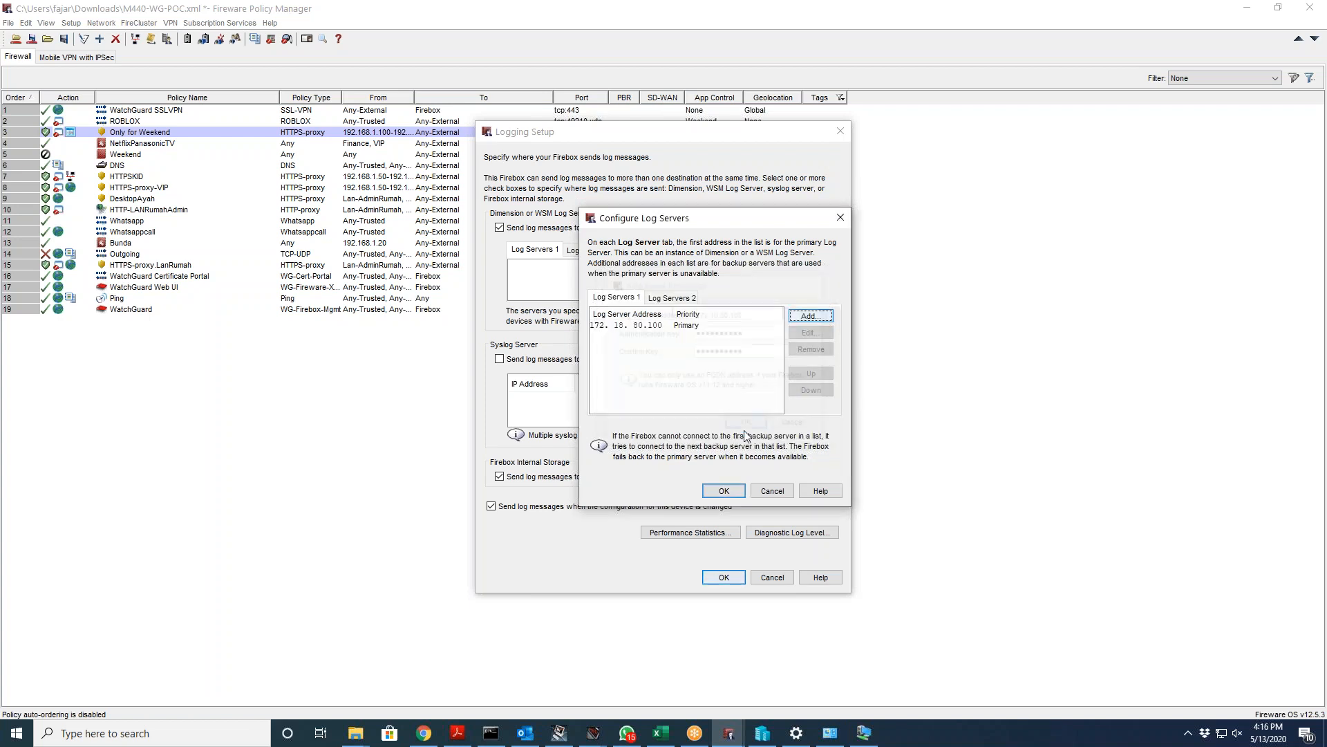
left_click(725, 490)
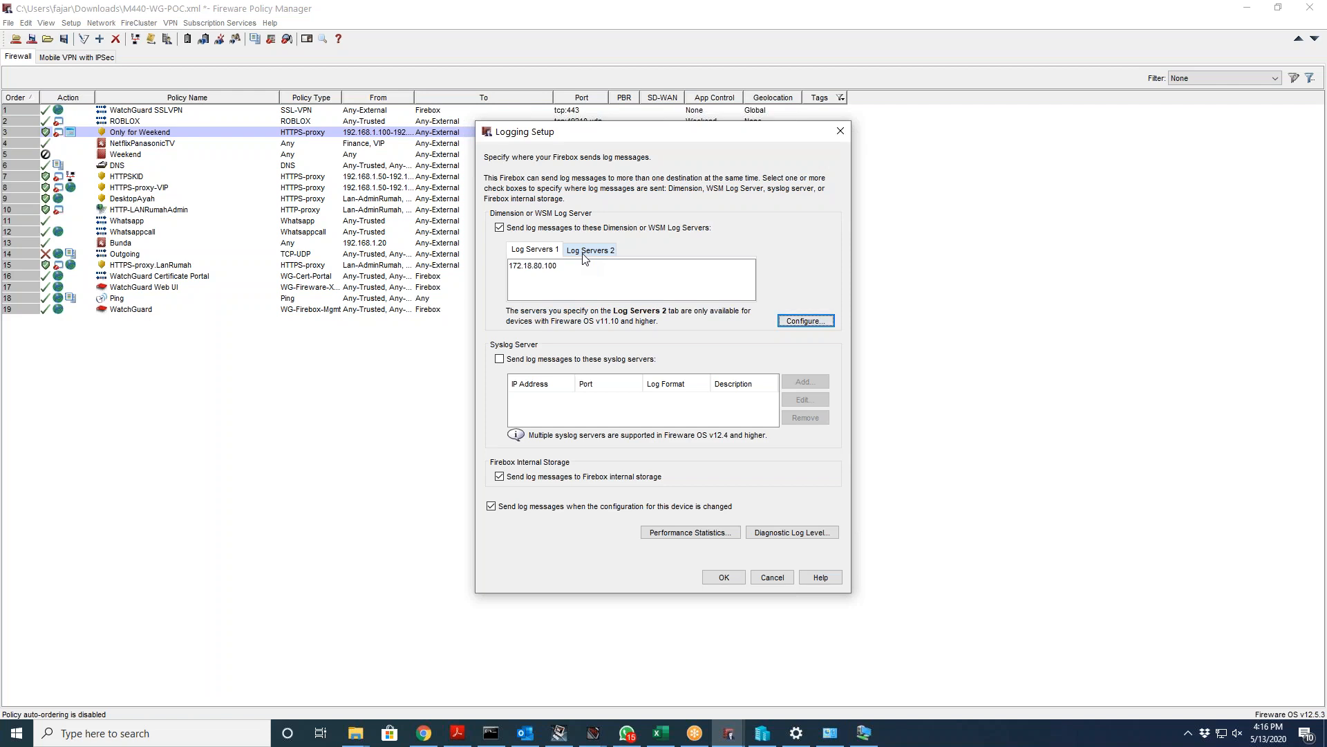
Step: Recheck the log server lists, confirm the logging setup, then cancel saving to the Firebox
left_click(802, 320)
left_click(692, 299)
left_click(632, 298)
left_click(737, 495)
left_click(731, 574)
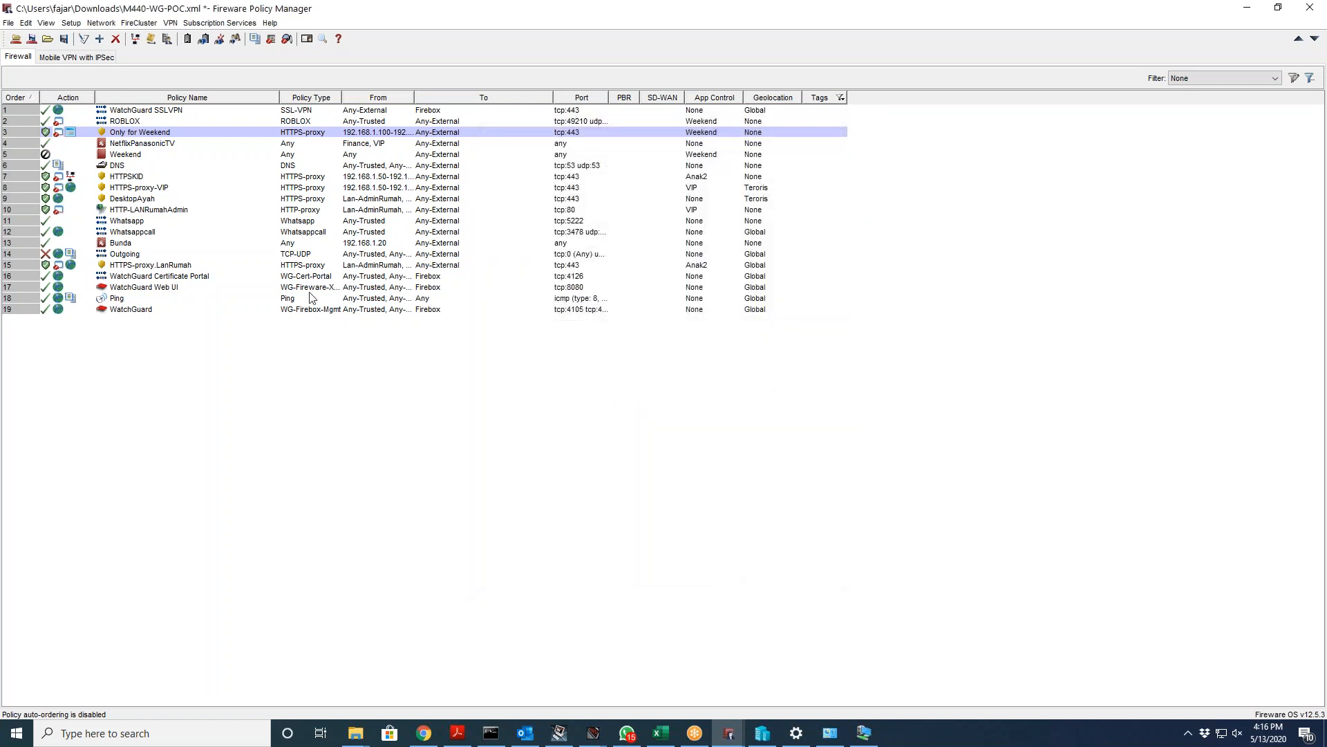
key("ctrl+t")
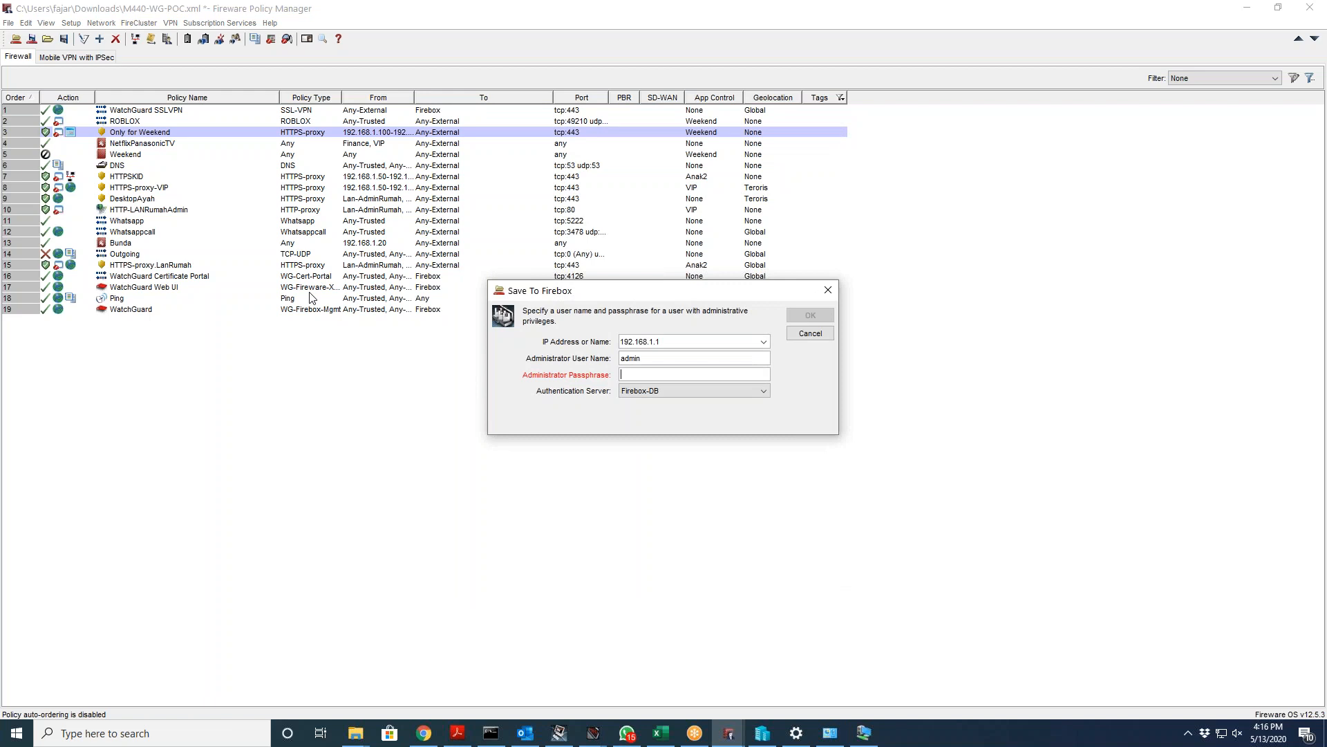
key("Escape")
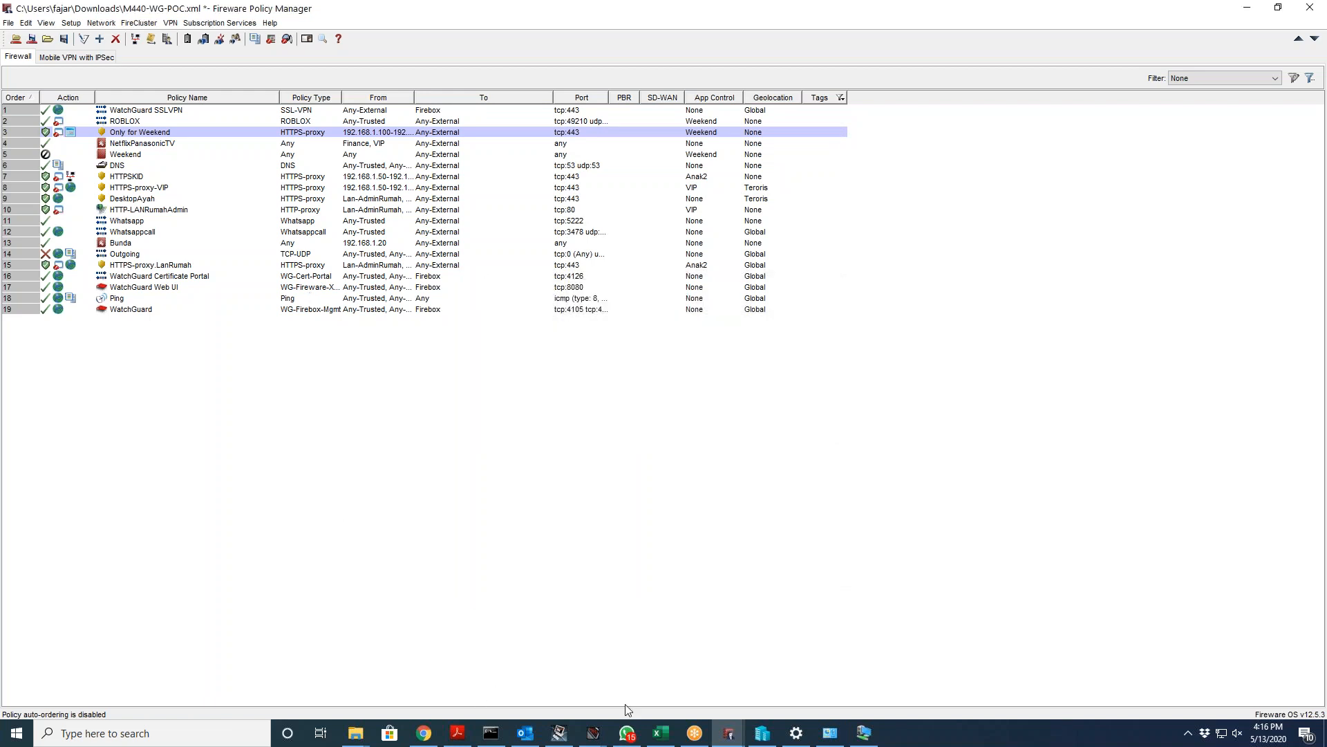
Step: Browse Dimension's empty VPN, Devices, Groups, Health and License lists, ending on VPNs
left_click(424, 731)
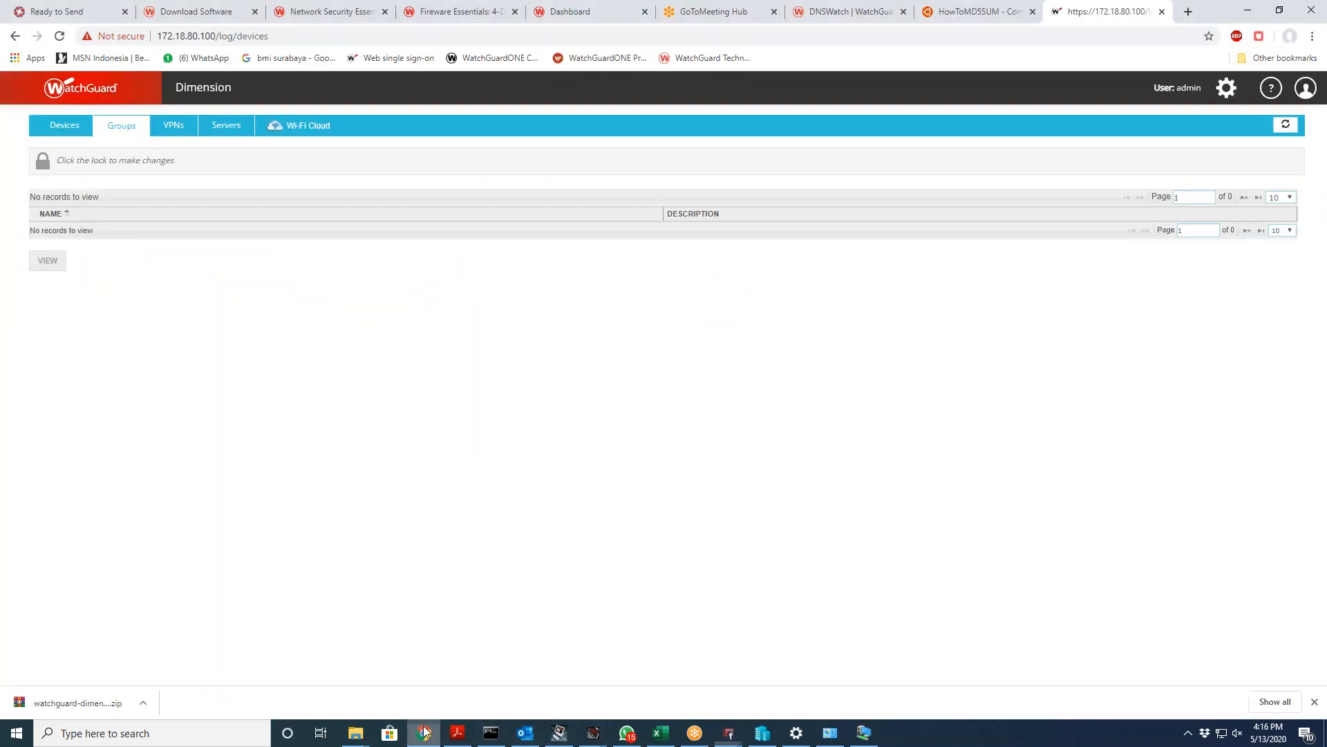
left_click(178, 133)
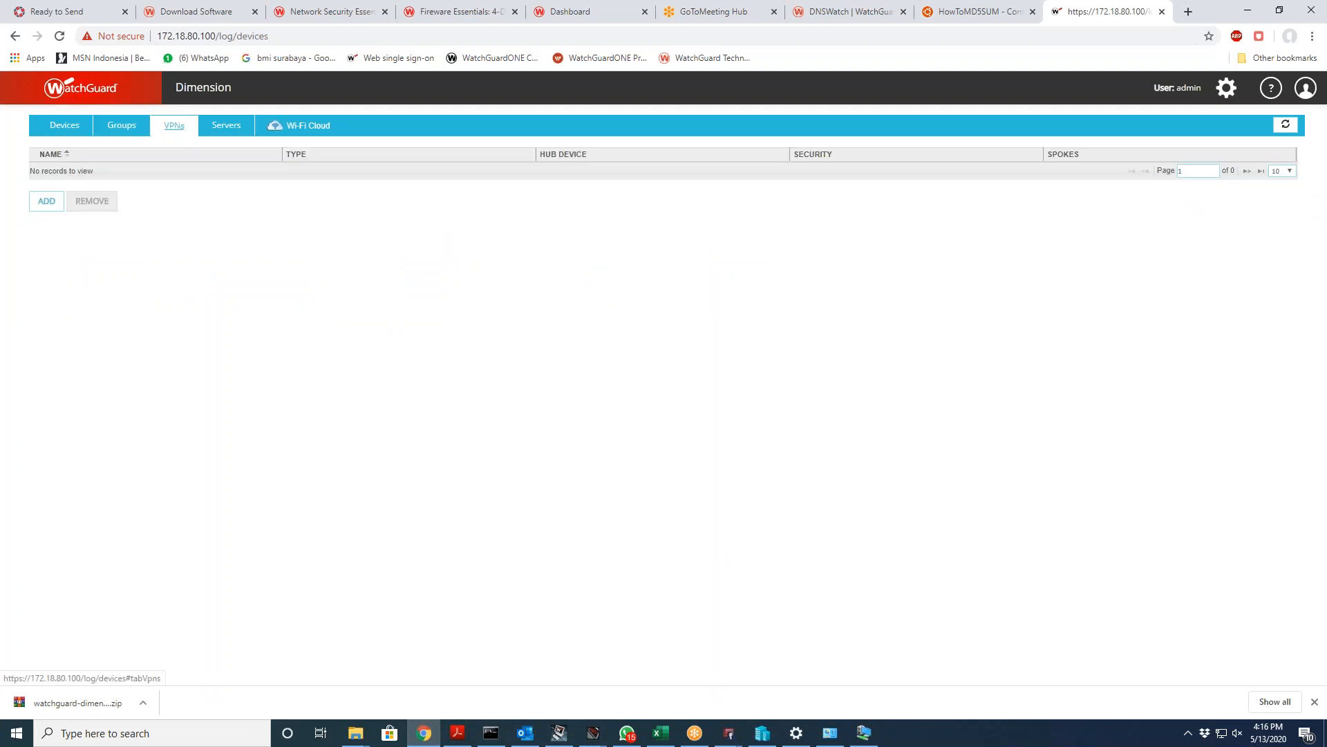
left_click(77, 135)
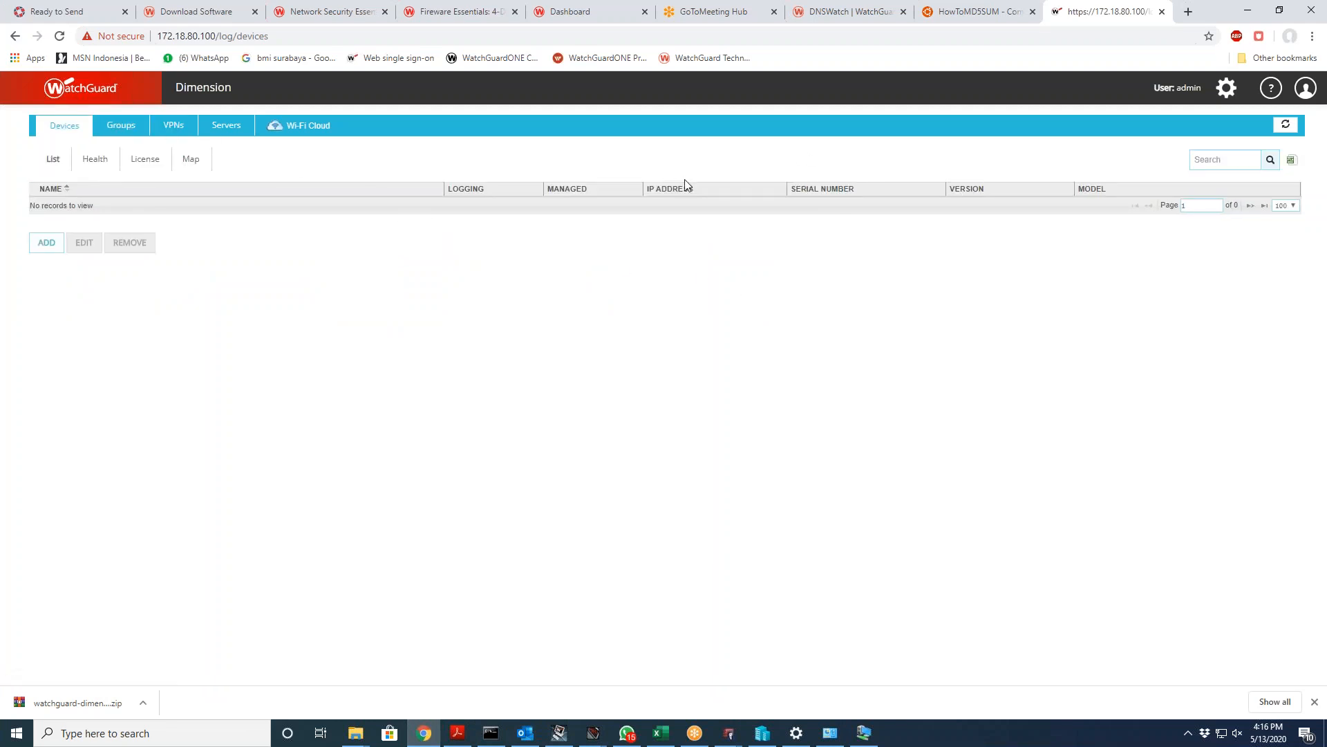
left_click(121, 125)
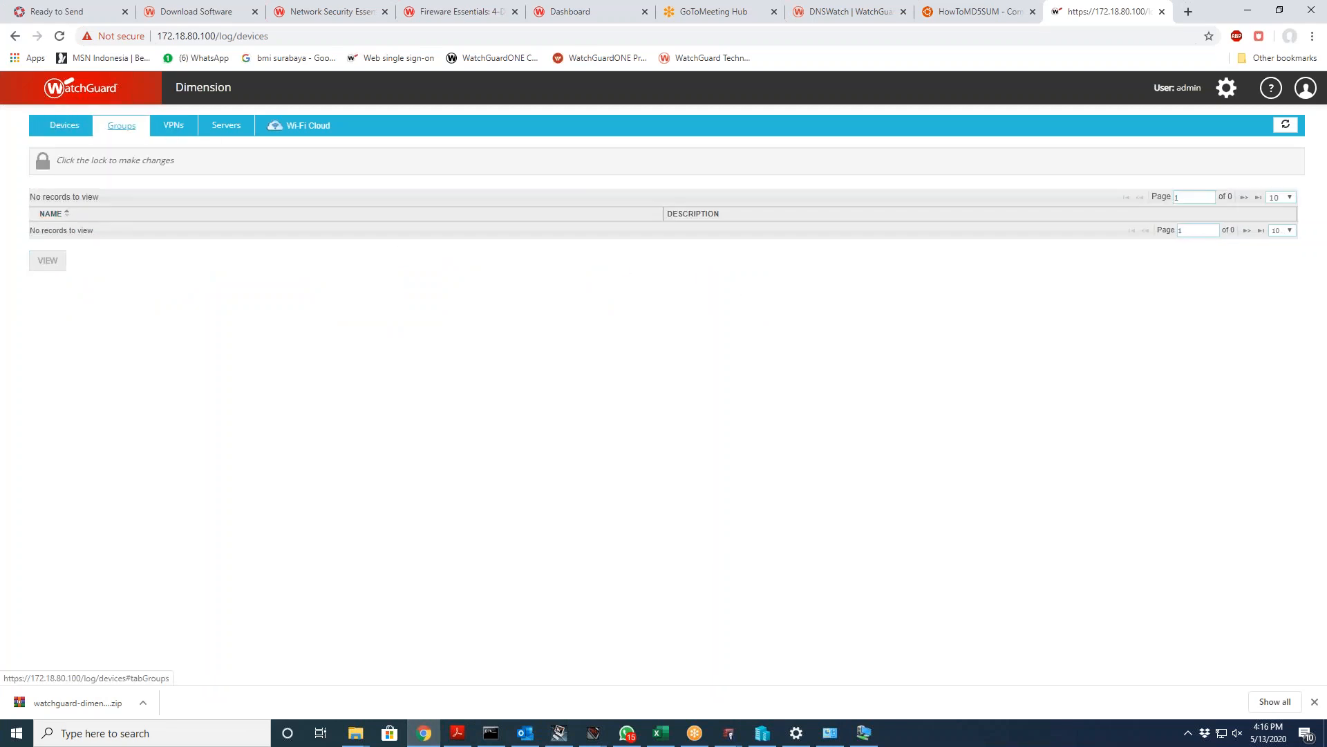
left_click(64, 126)
left_click(96, 161)
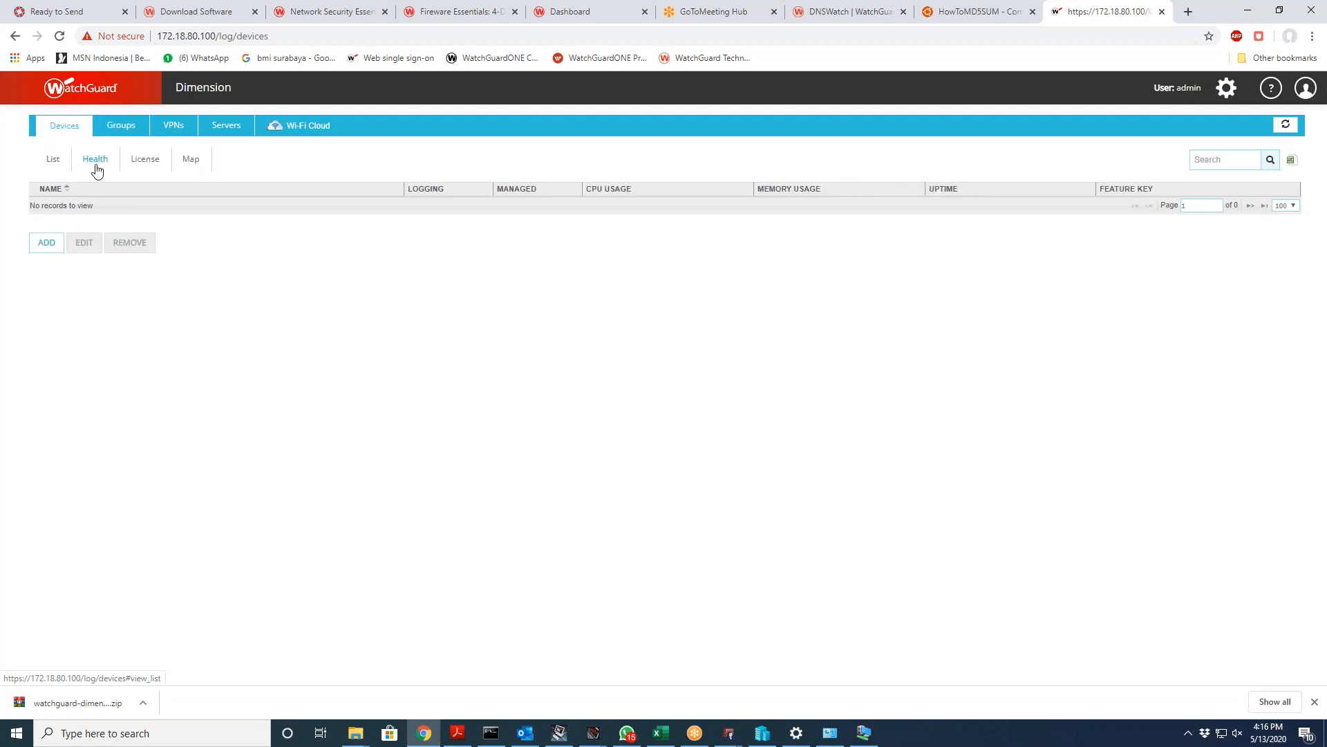
left_click(142, 166)
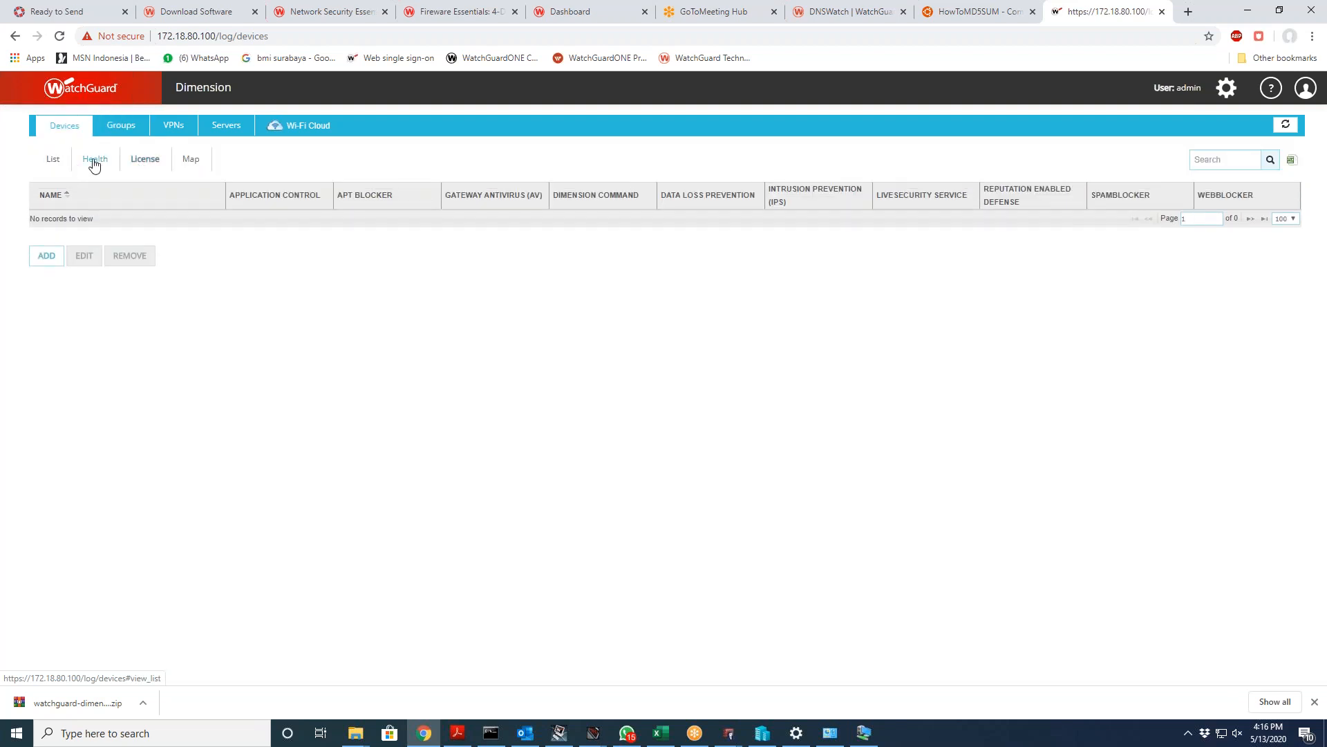
left_click(55, 163)
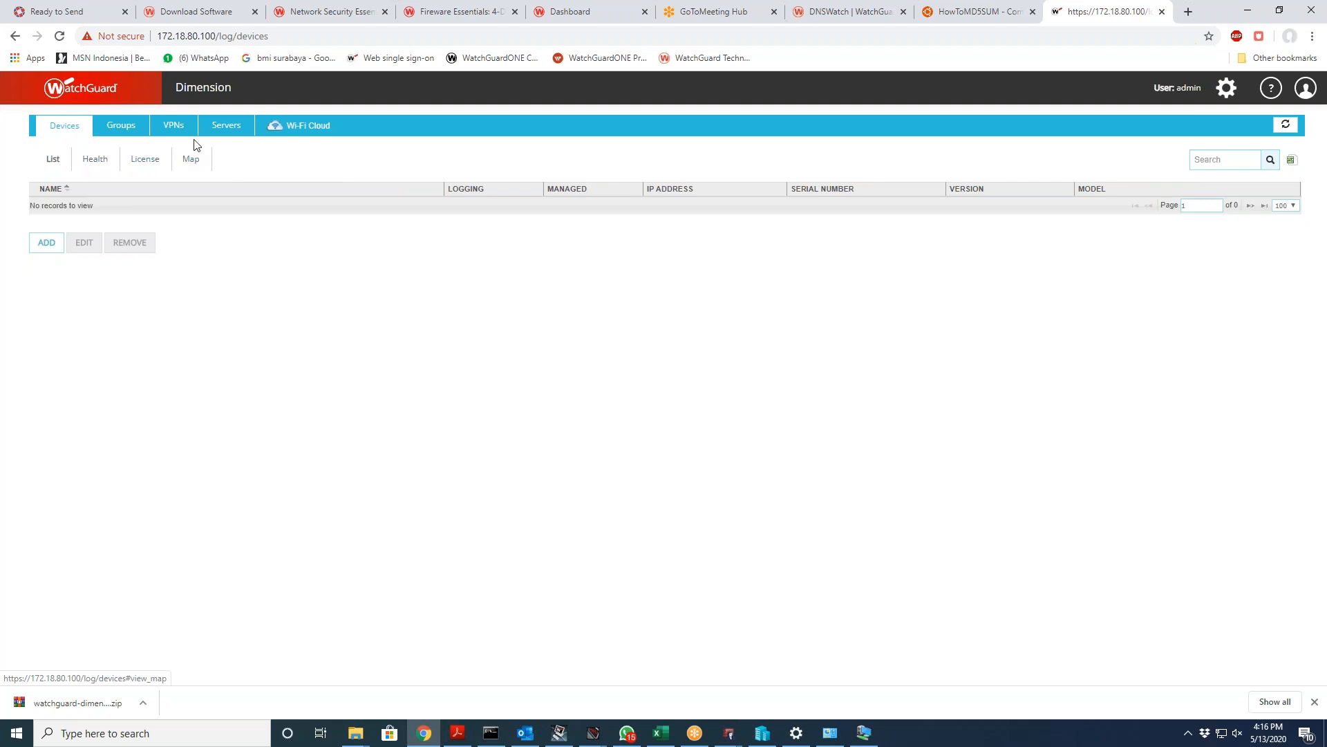
left_click(174, 126)
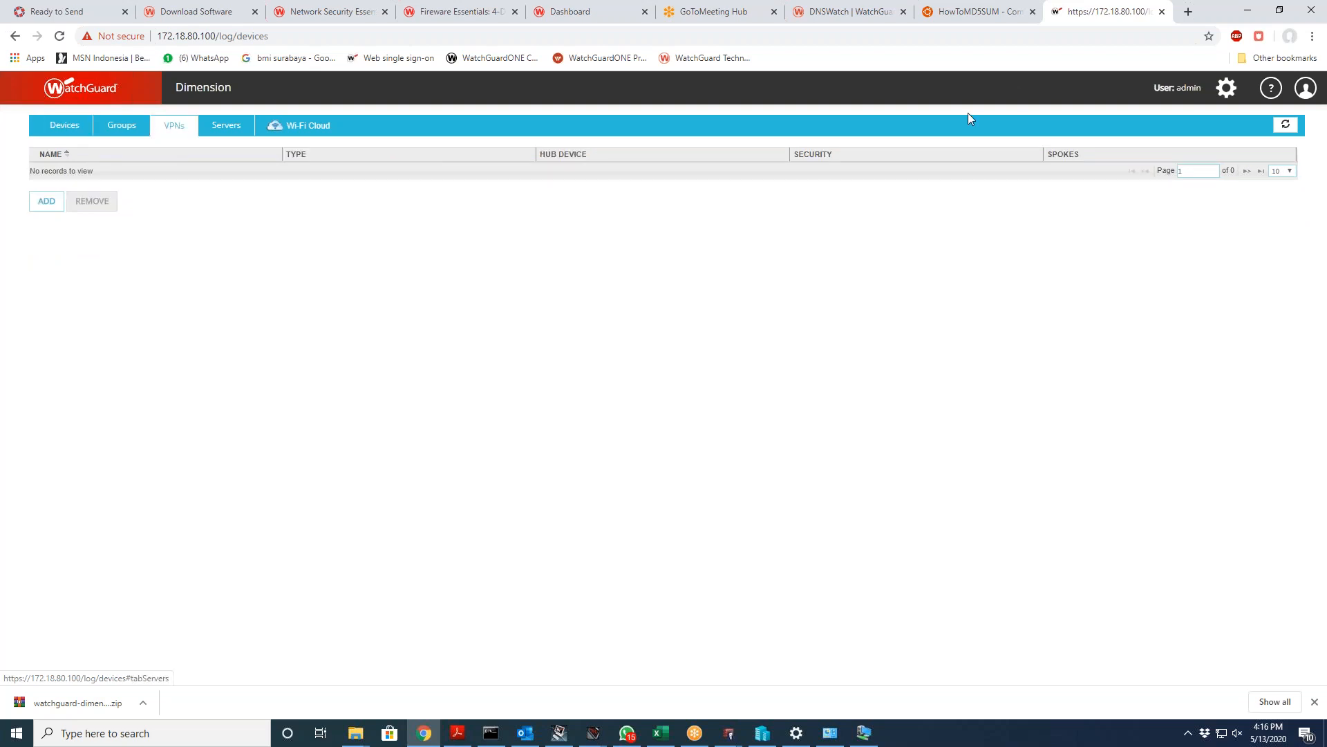
left_click(1188, 12)
Step: Go to cloud.watchguard.com in a new Chrome tab, then launch Edge and enter cloud.watchguard there
type("cloud")
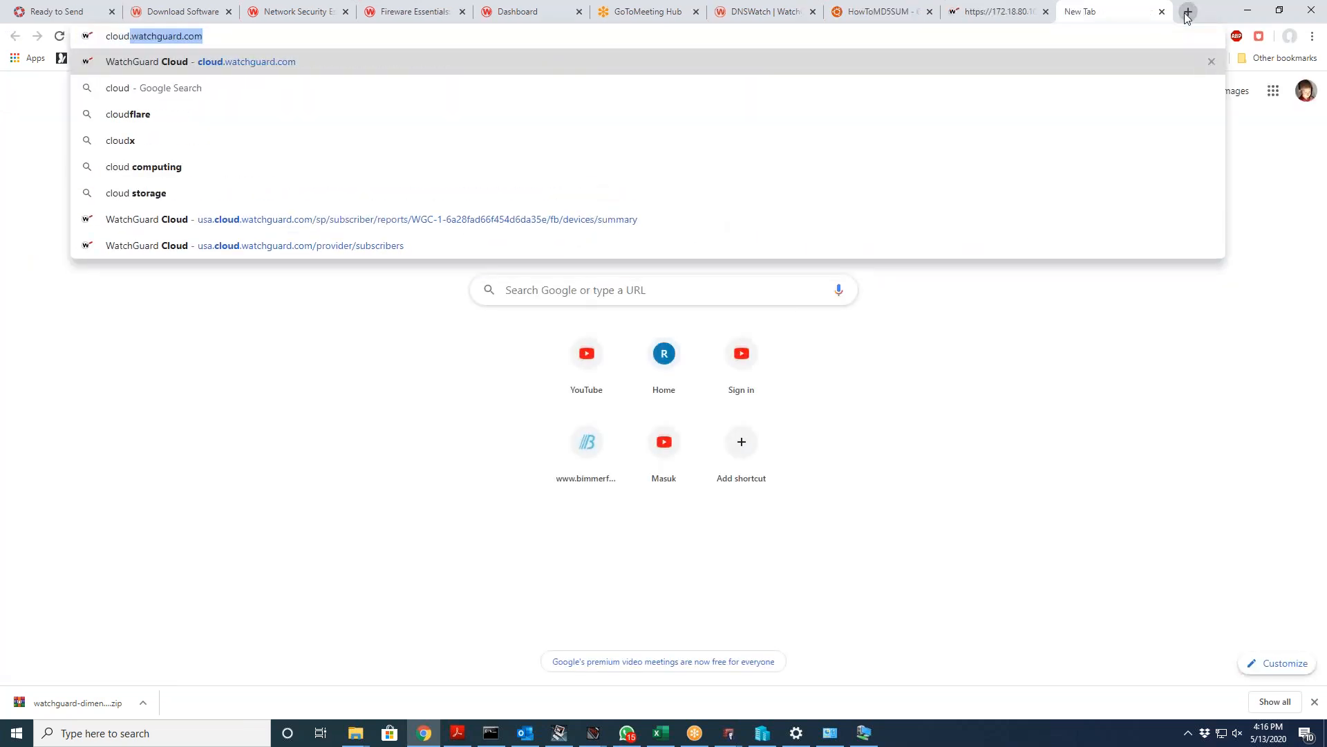
key("Return")
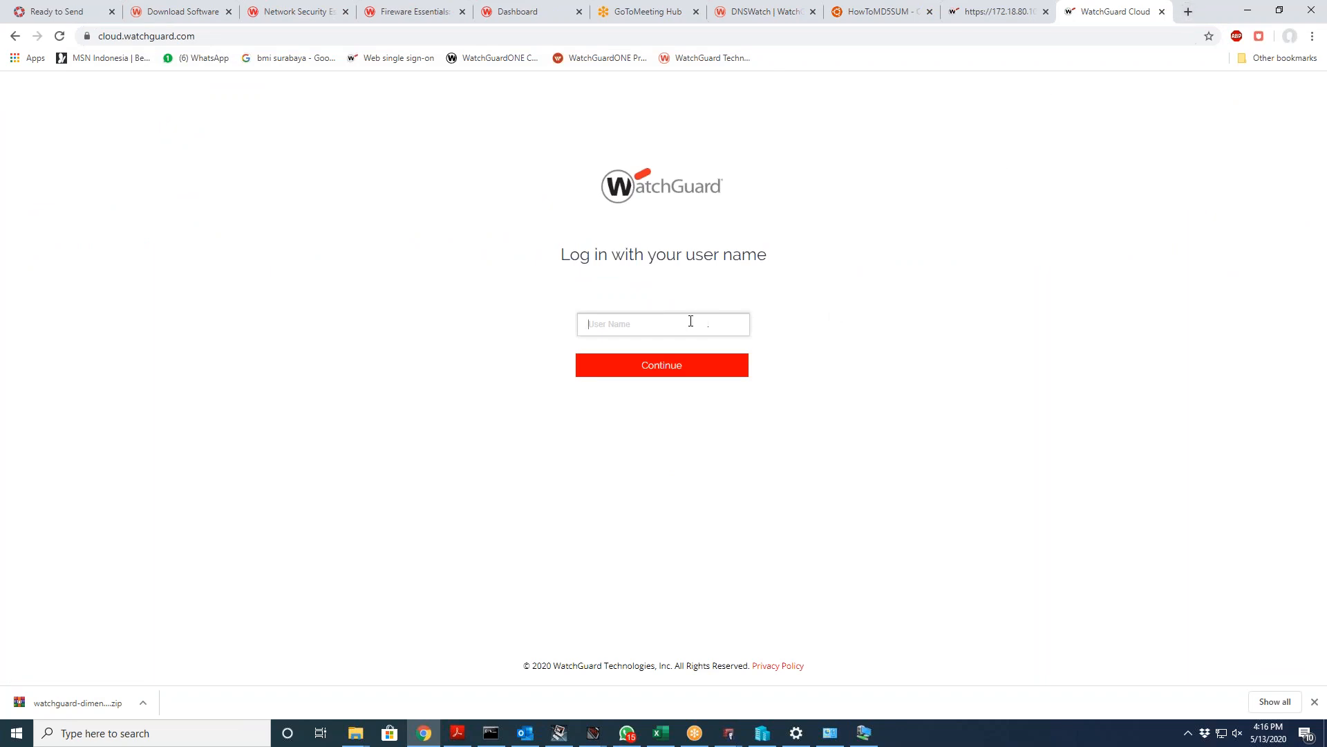
type("d")
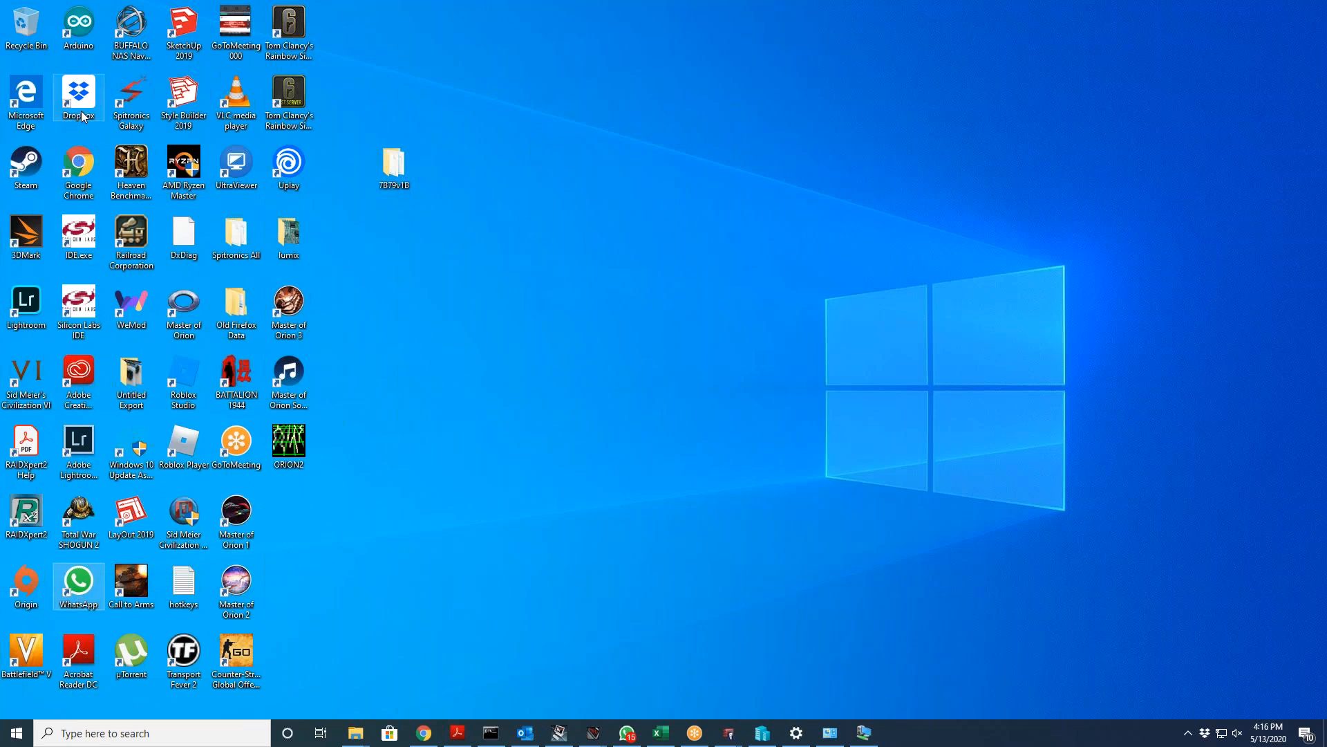
double_click(28, 118)
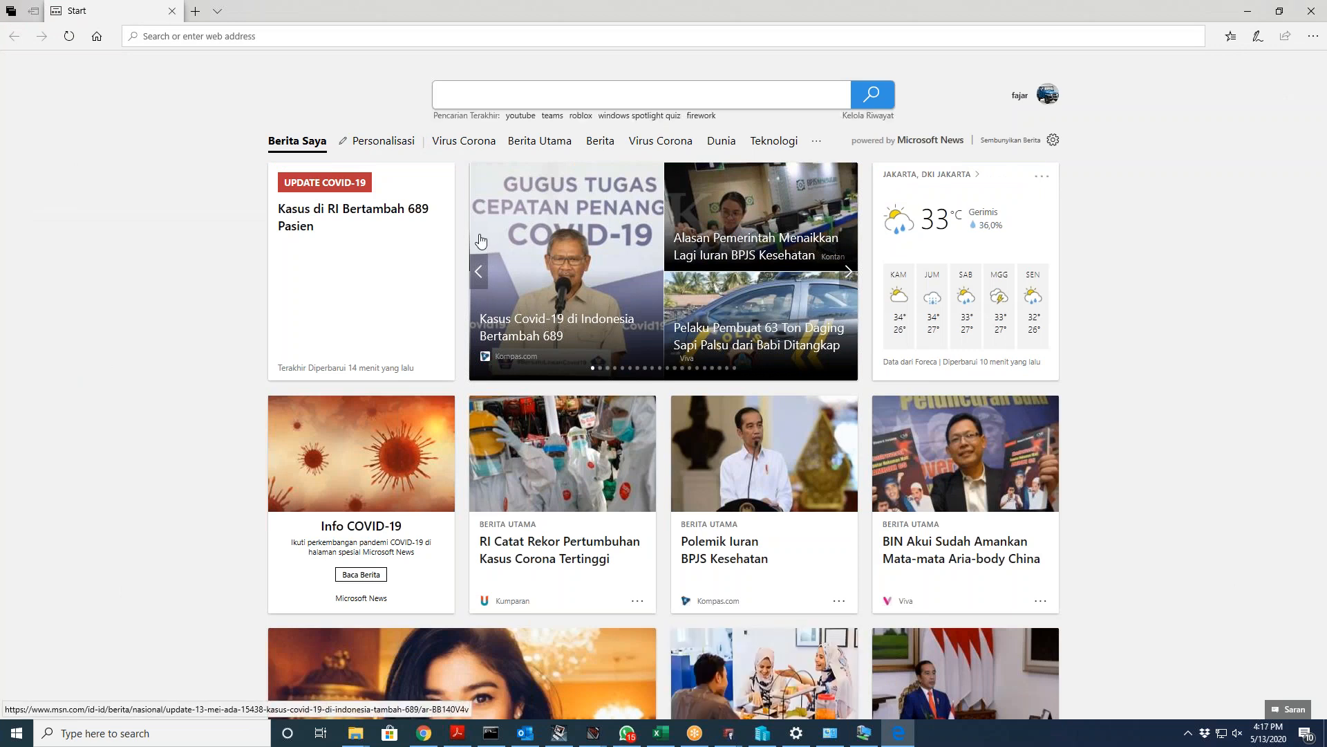
left_click(398, 44)
type("clo")
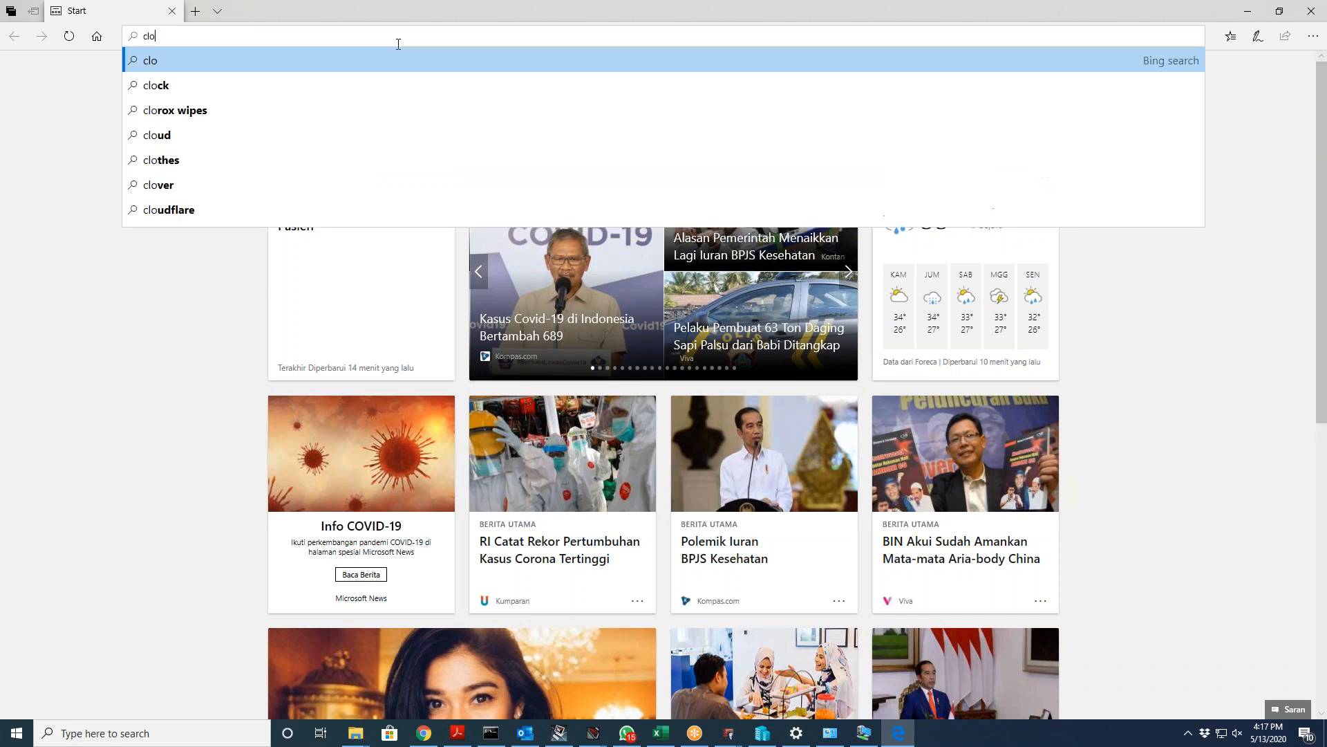
type("ud.watchguard")
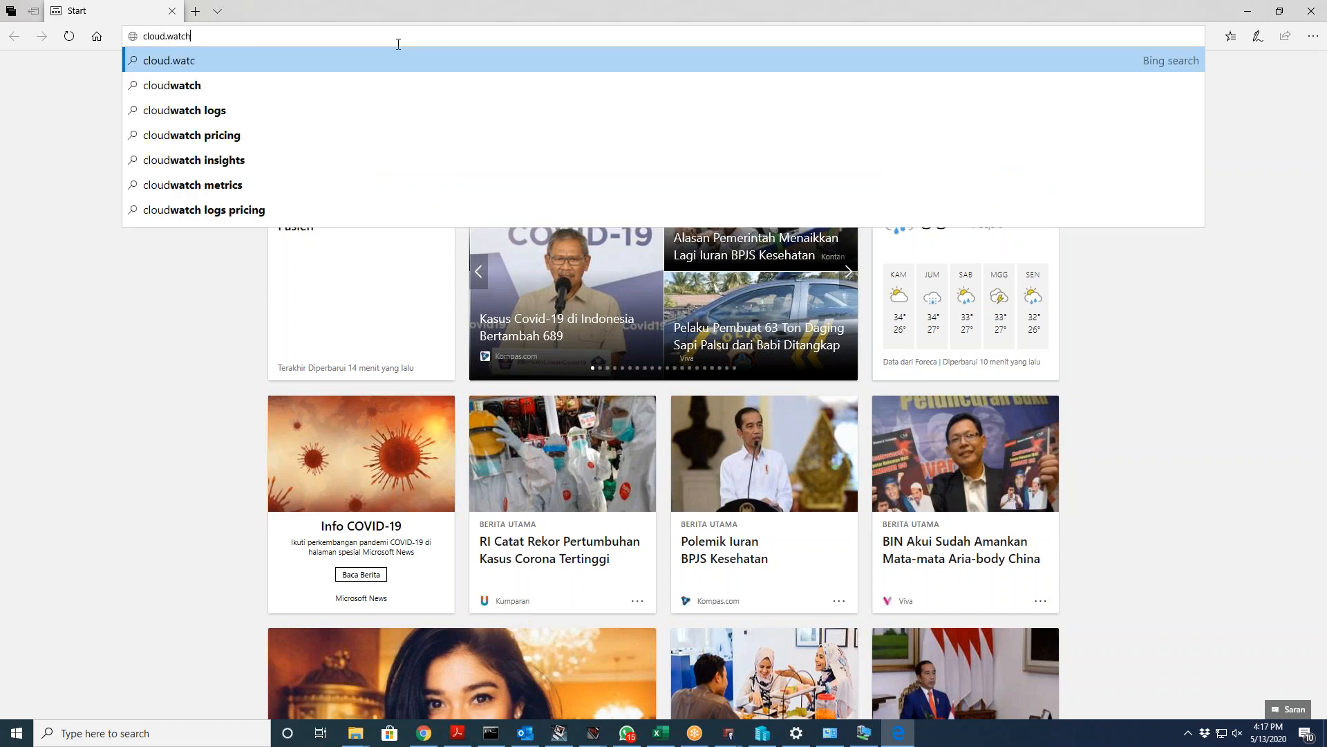
Step: Load cloud.watchguard.com and sign in with the account user name and password
type("om")
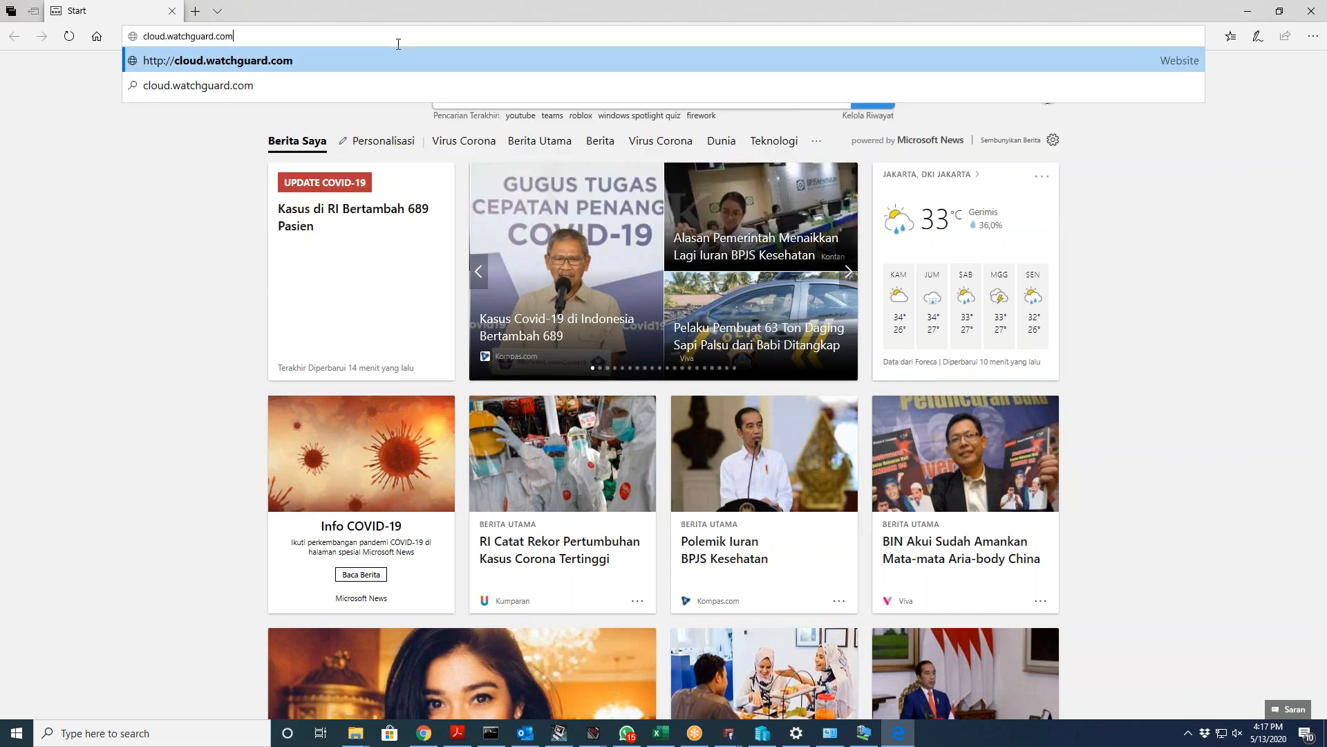
key("Return")
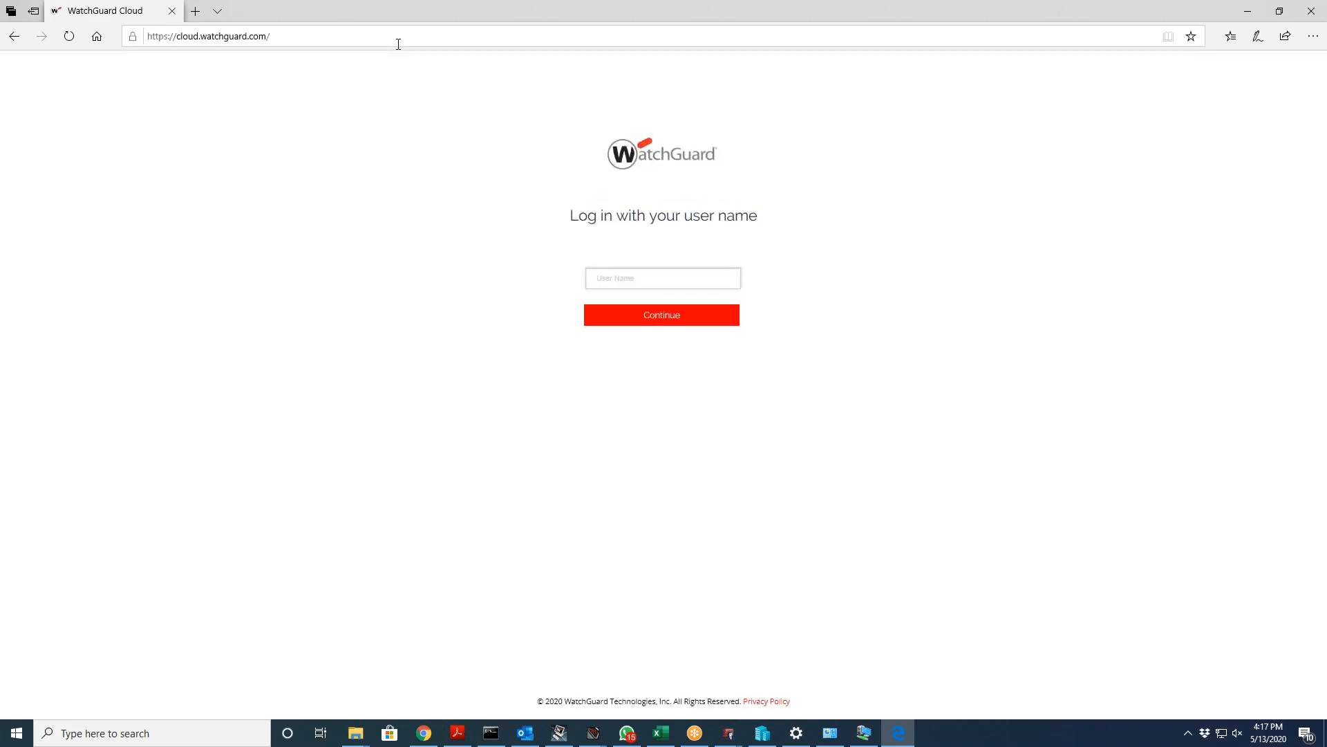
left_click(659, 324)
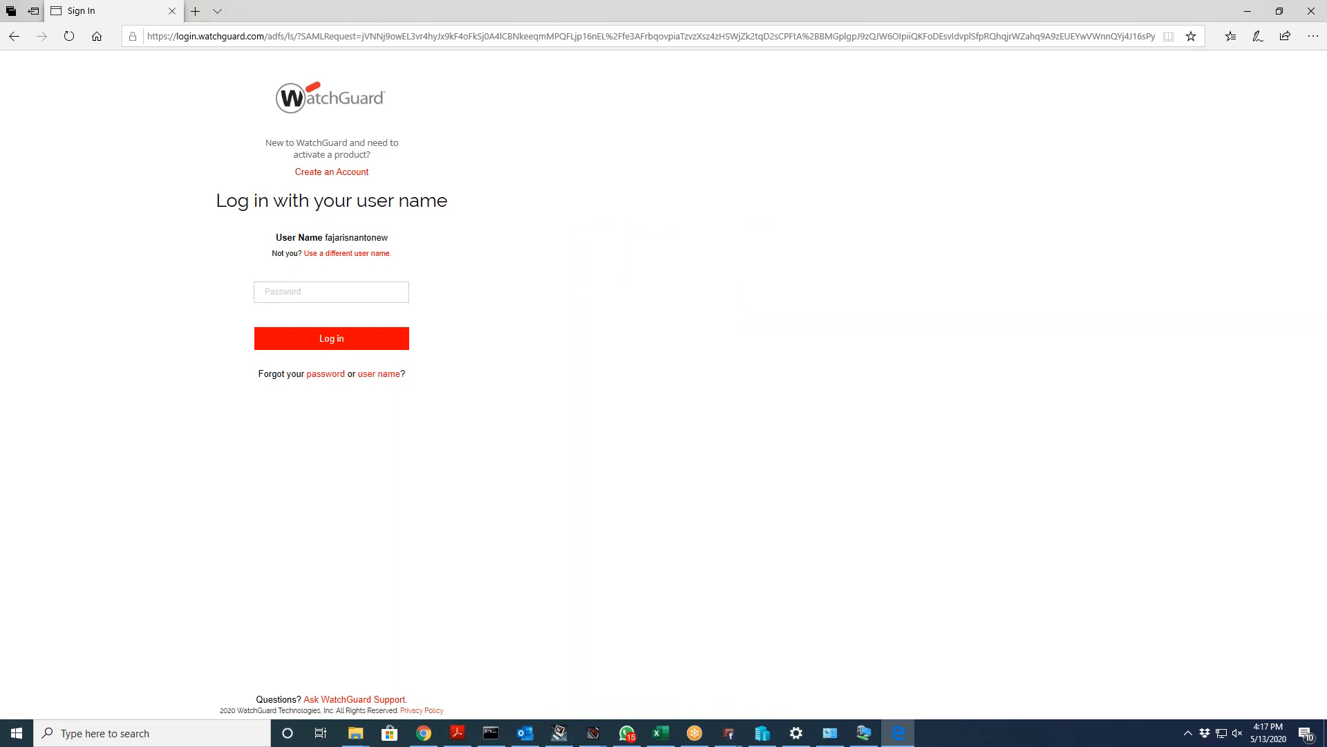
type("••")
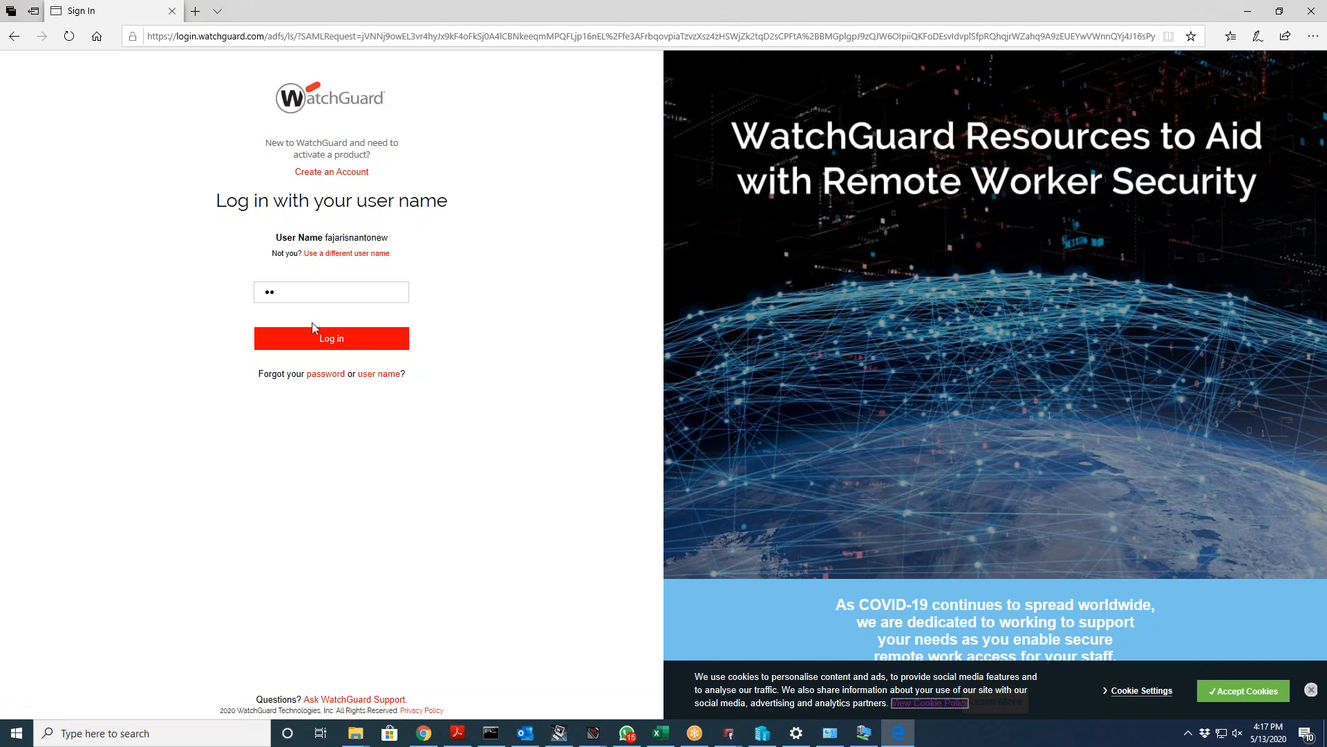
left_click(322, 339)
double_click(356, 291)
type("•••••••••••••")
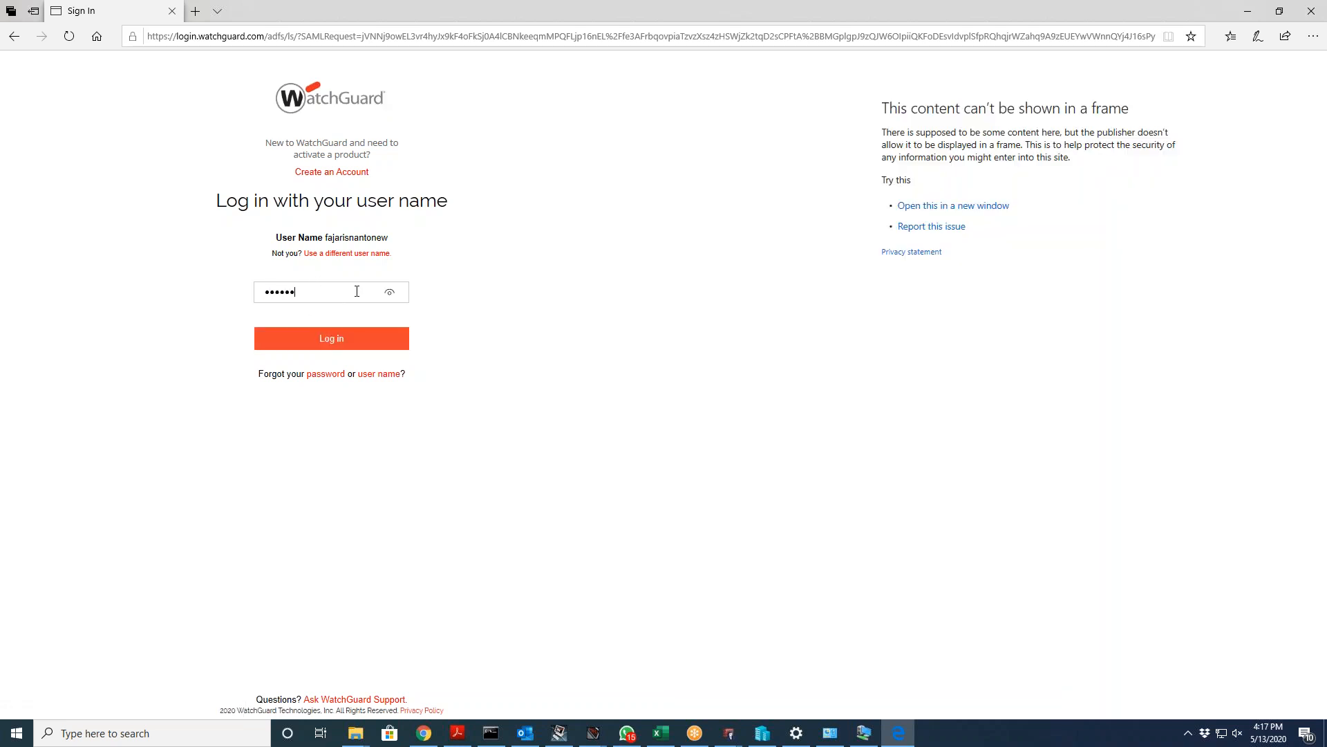
key("Return")
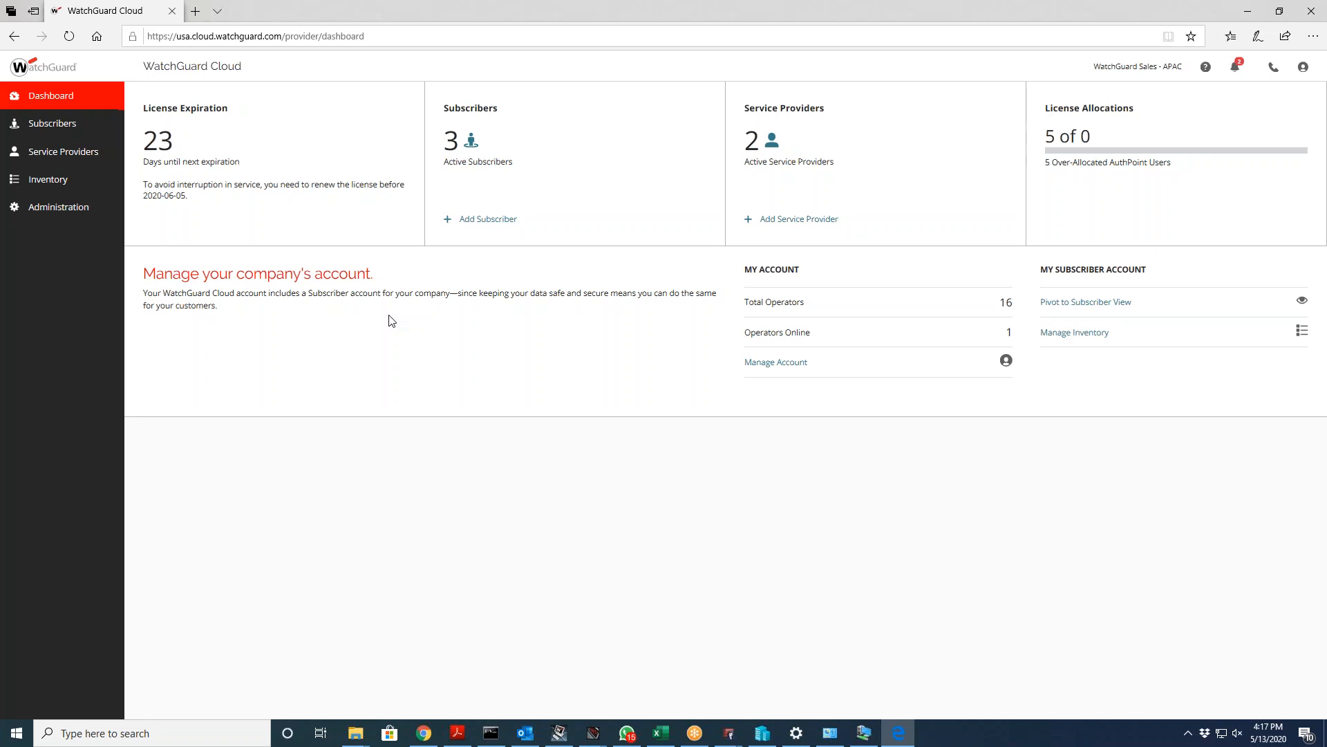
Step: Open the WG_Testing_Indonesia subscriber and go to Monitor > Fireboxes
left_click(71, 126)
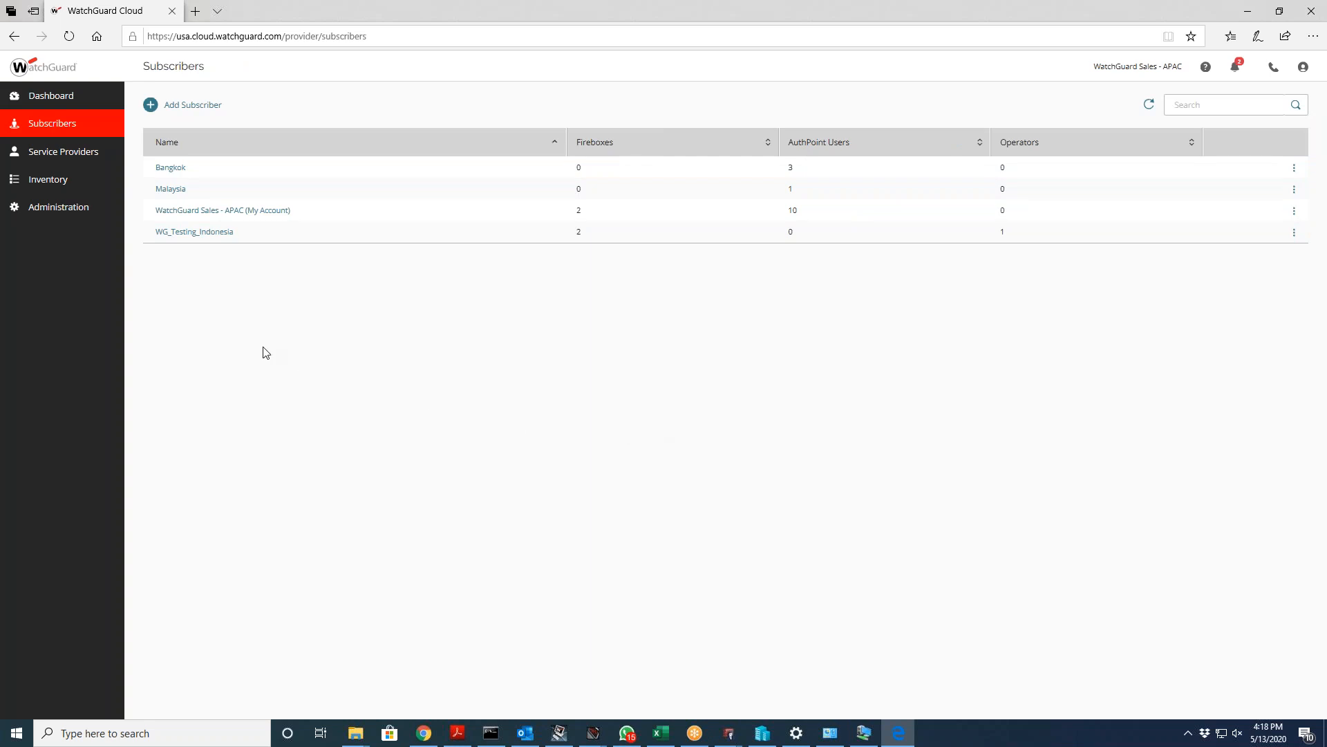
left_click(228, 233)
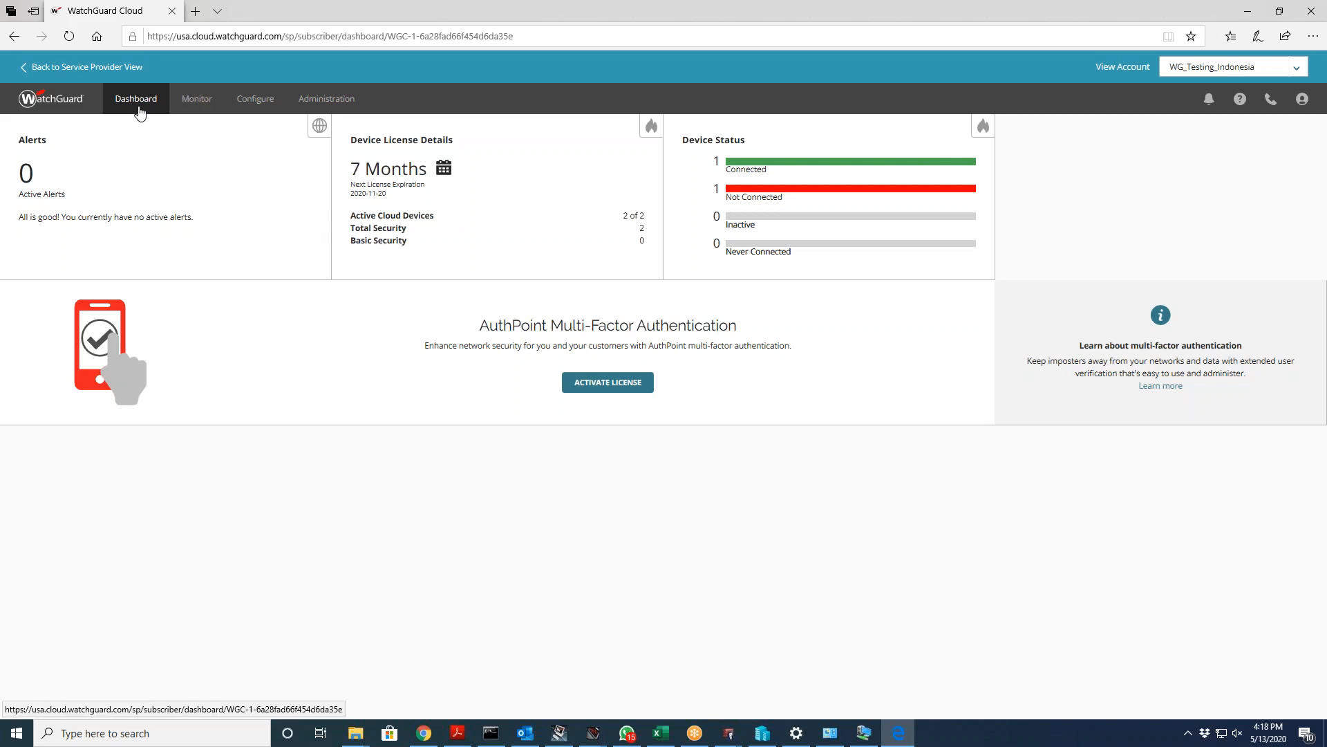
mouse_move(213, 101)
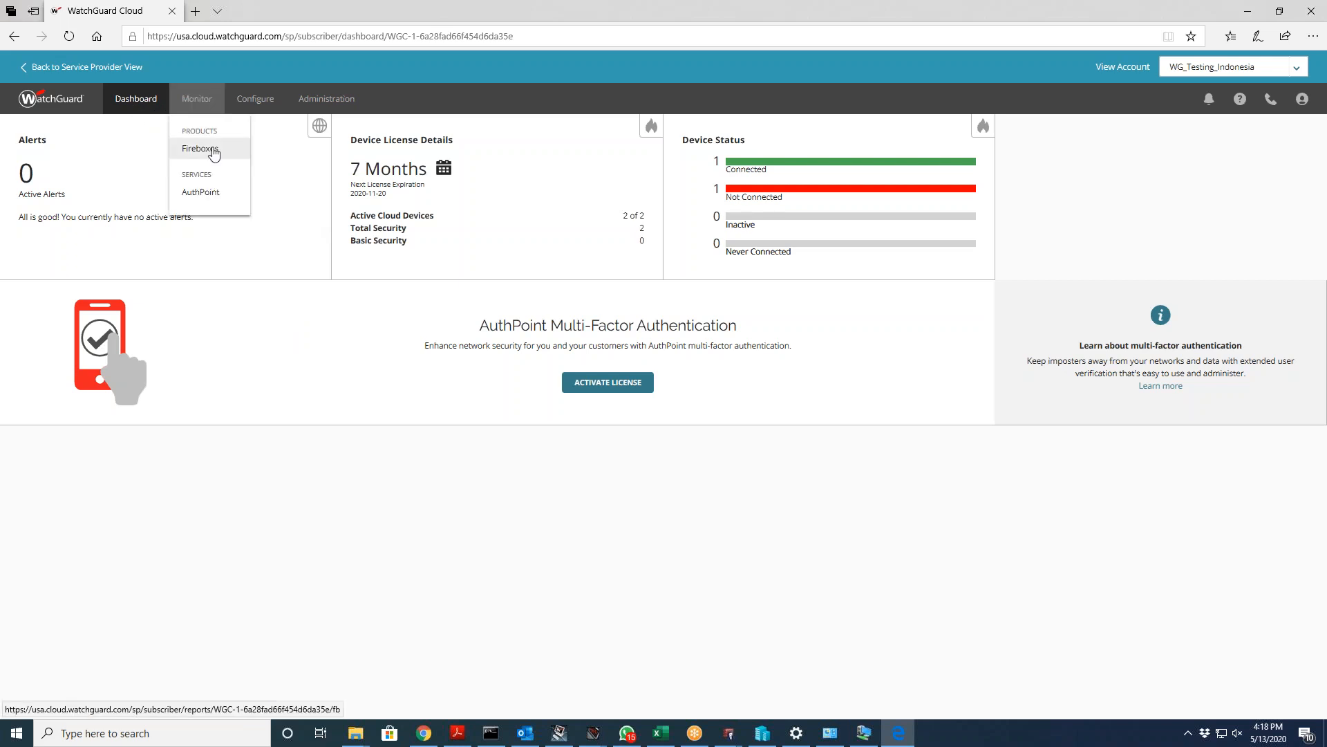
left_click(214, 153)
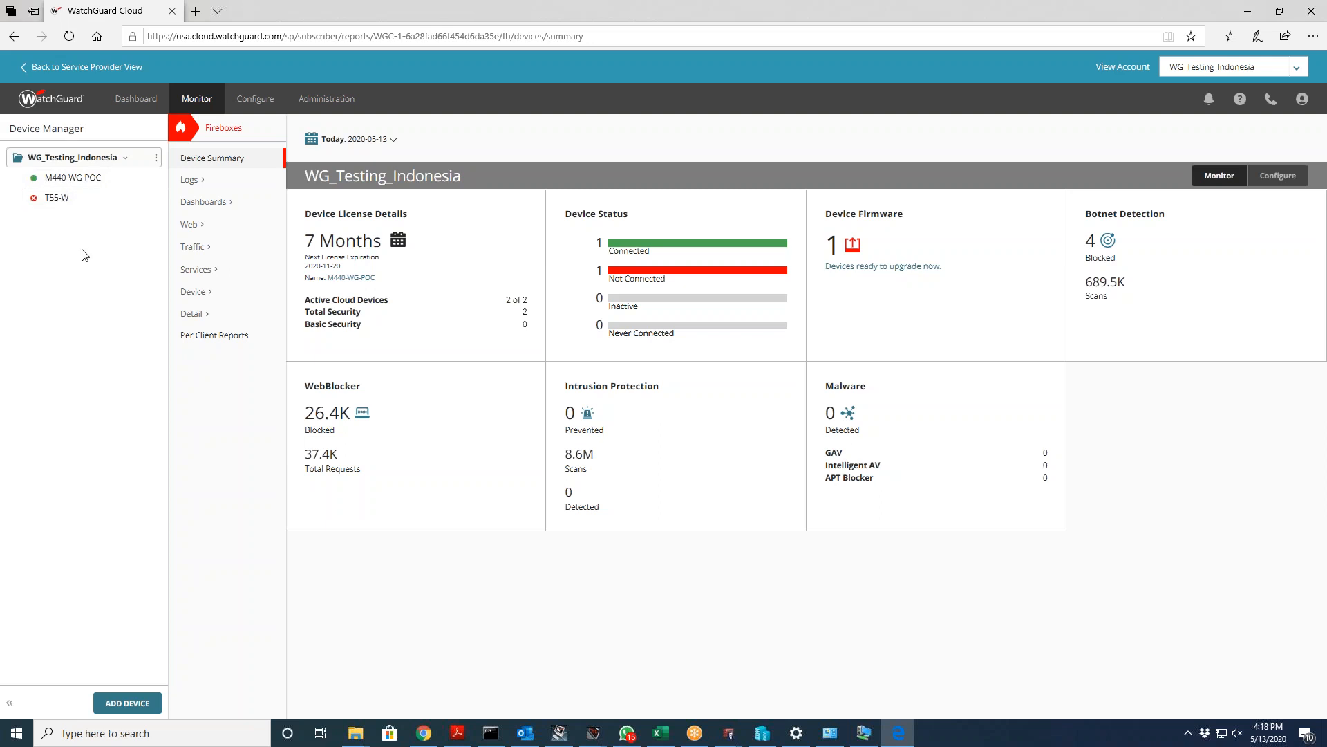
Step: Open the M440-WG-POC summary and highlight its Total Security Suite license and 30 Days retention
left_click(76, 181)
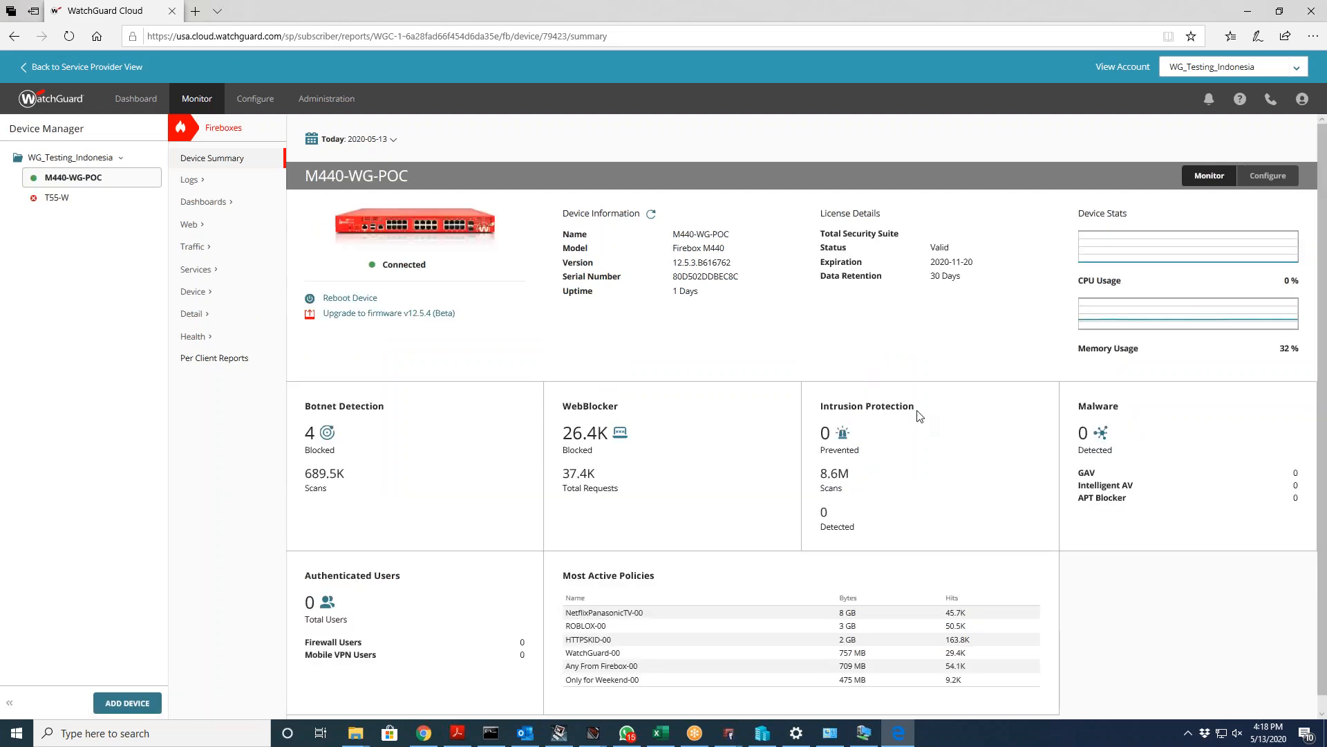
scroll(919, 415, "down", 1)
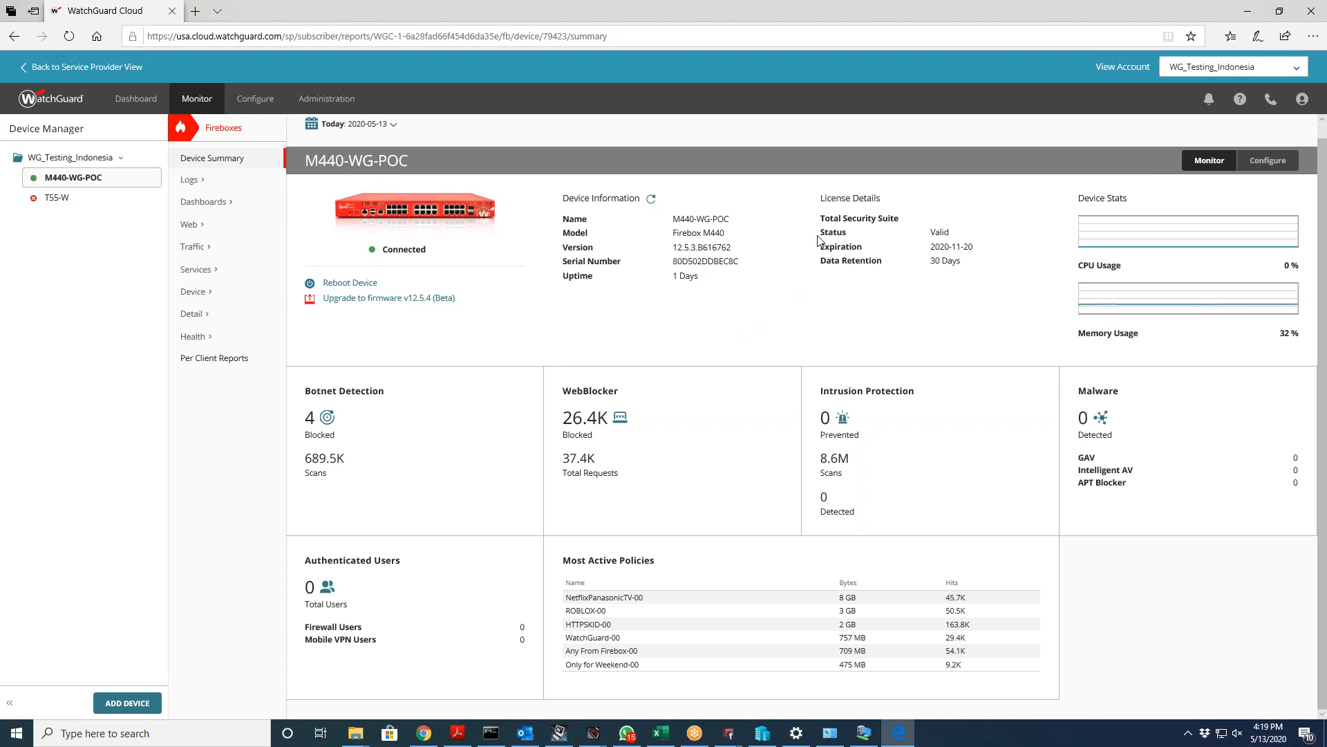
left_click_drag(824, 219, 910, 220)
left_click(906, 224)
left_click_drag(966, 263, 820, 264)
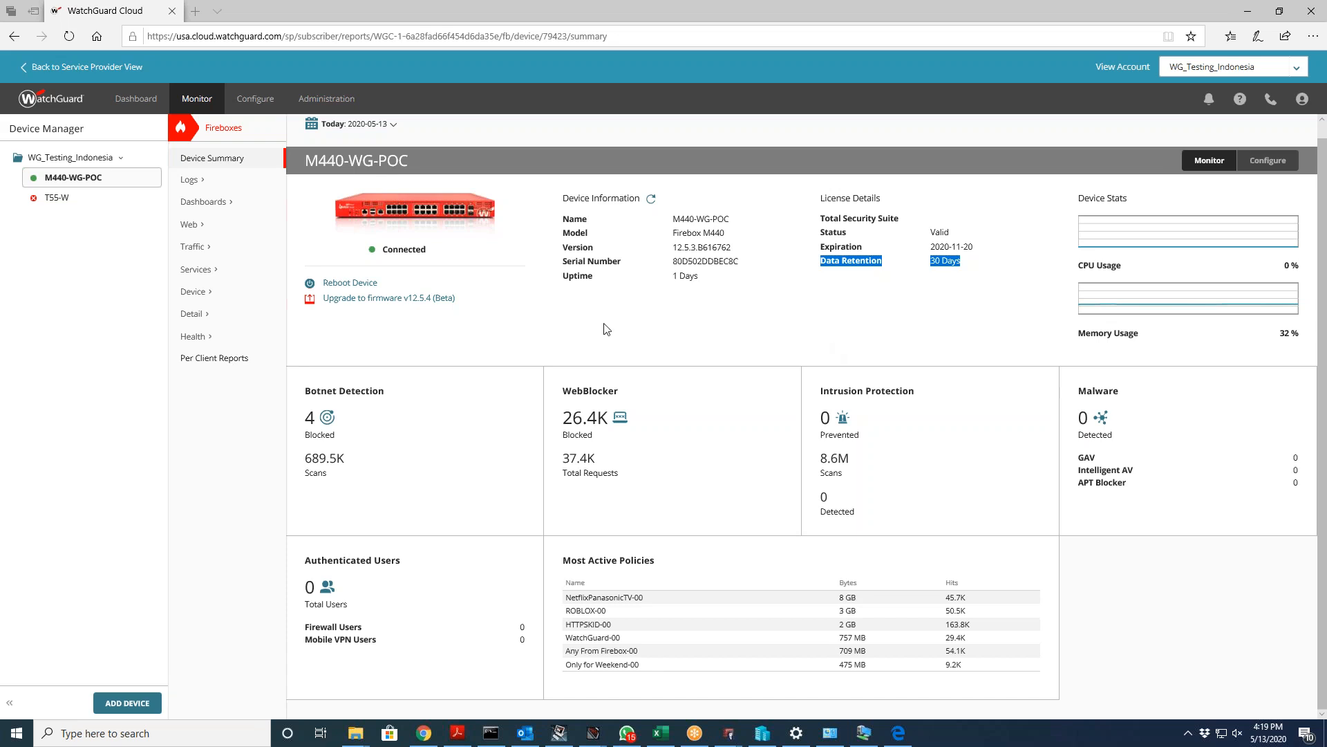
Step: Start the v12.5.4 Beta firmware upgrade, exit without upgrading, then switch to Chrome
left_click(356, 299)
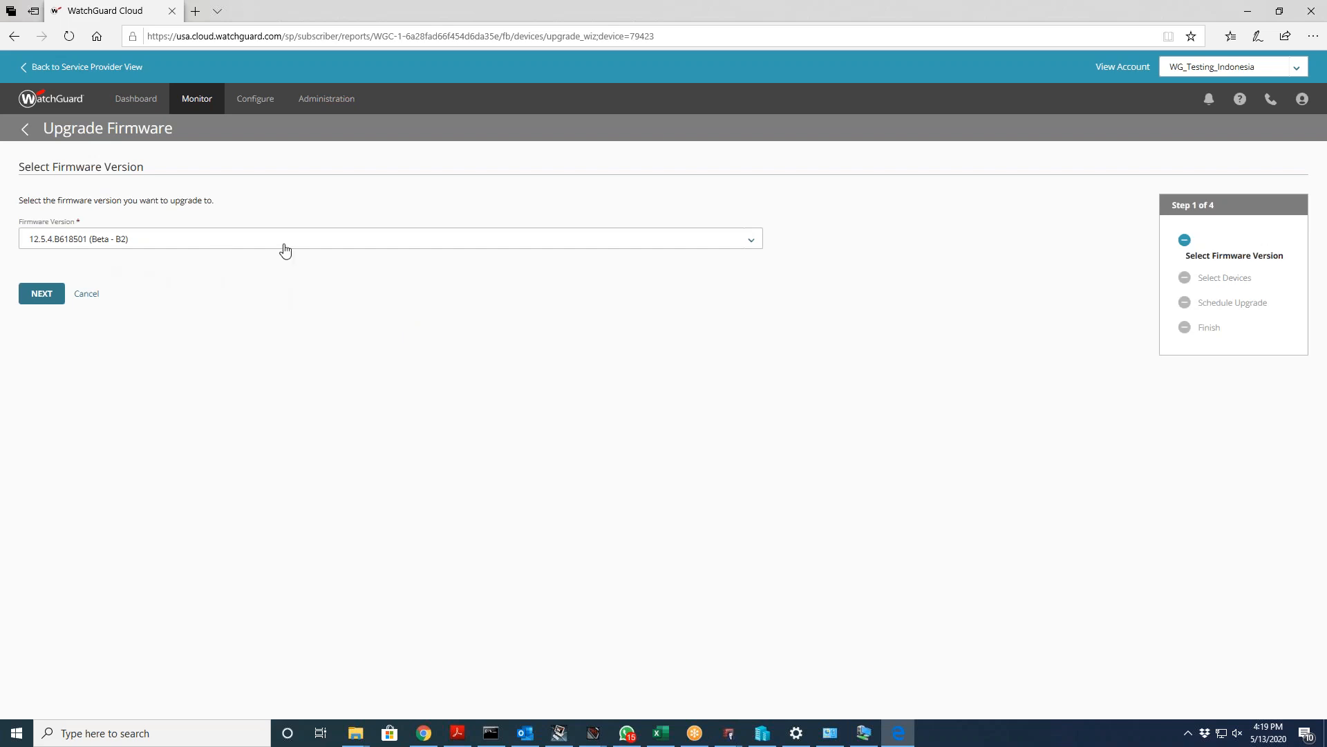
left_click(24, 130)
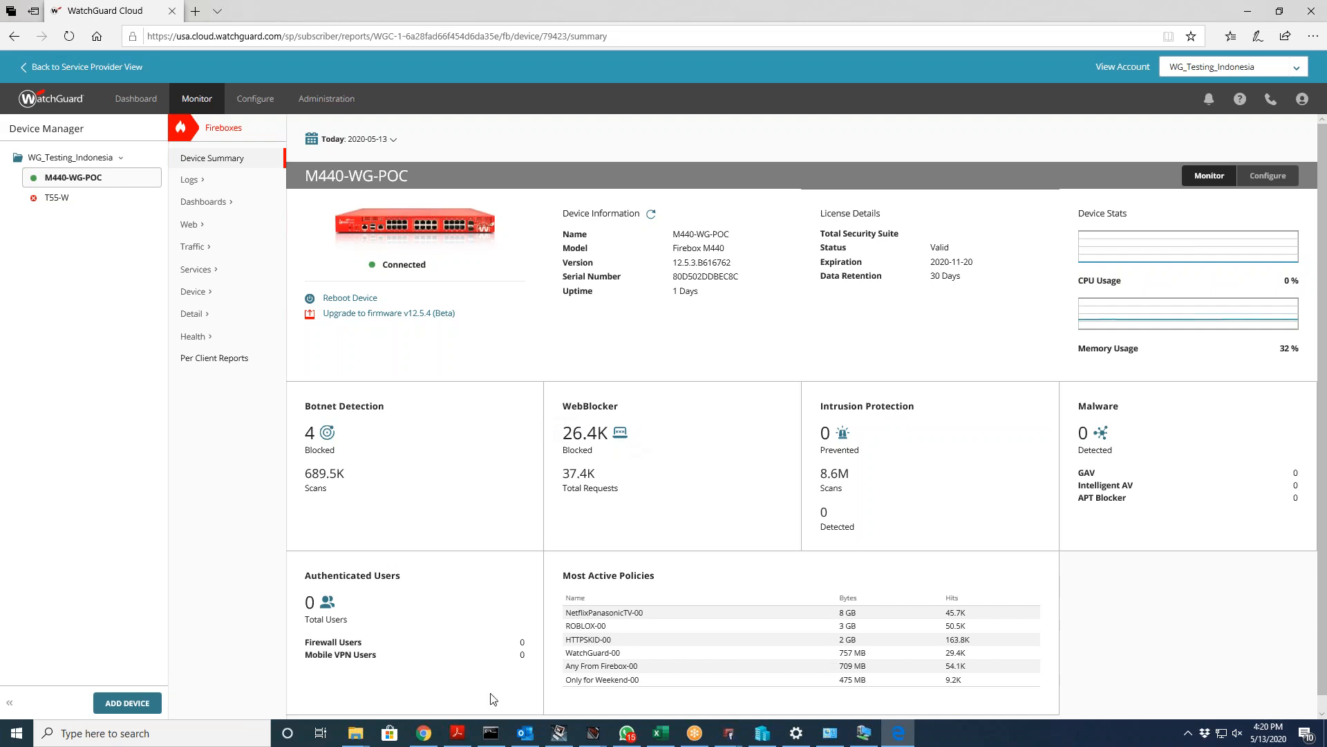
left_click(424, 733)
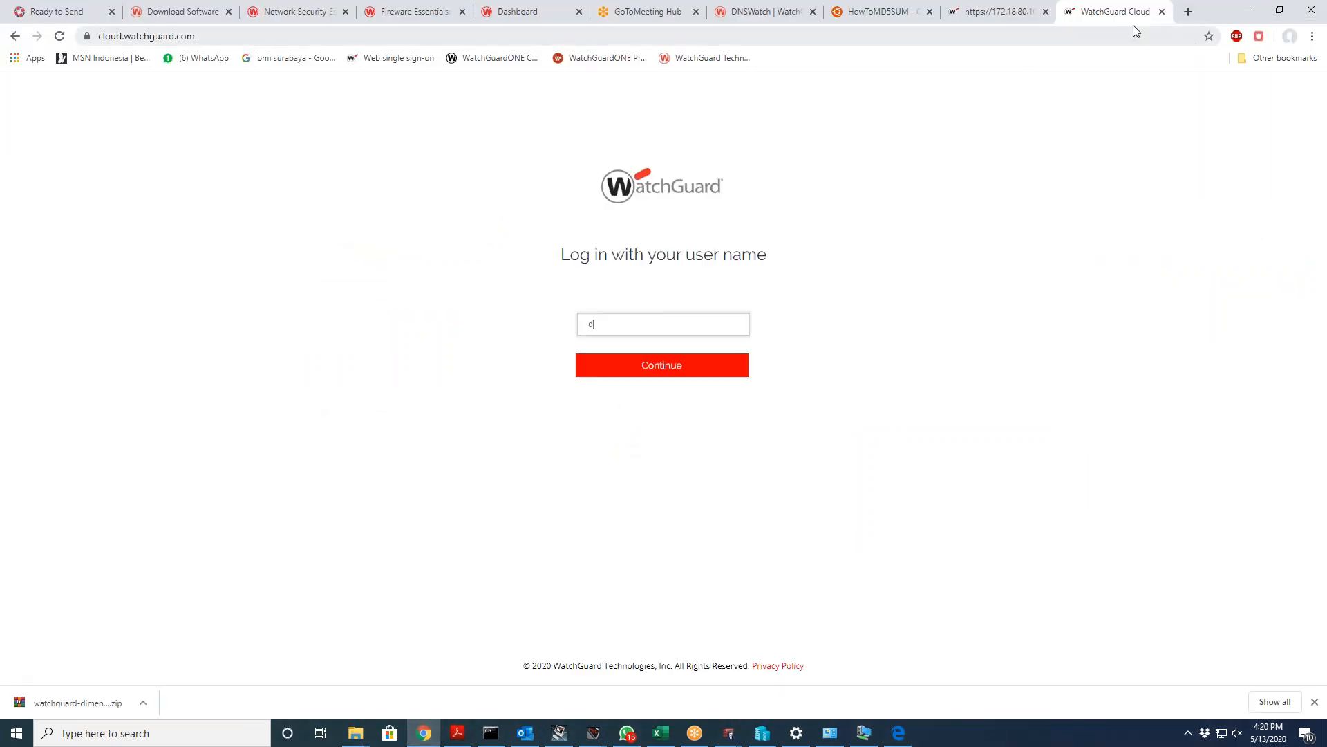
Step: Back in Edge, highlight Most Active Policies and its top entry NetflixPanasonicTV-00
left_click(1189, 11)
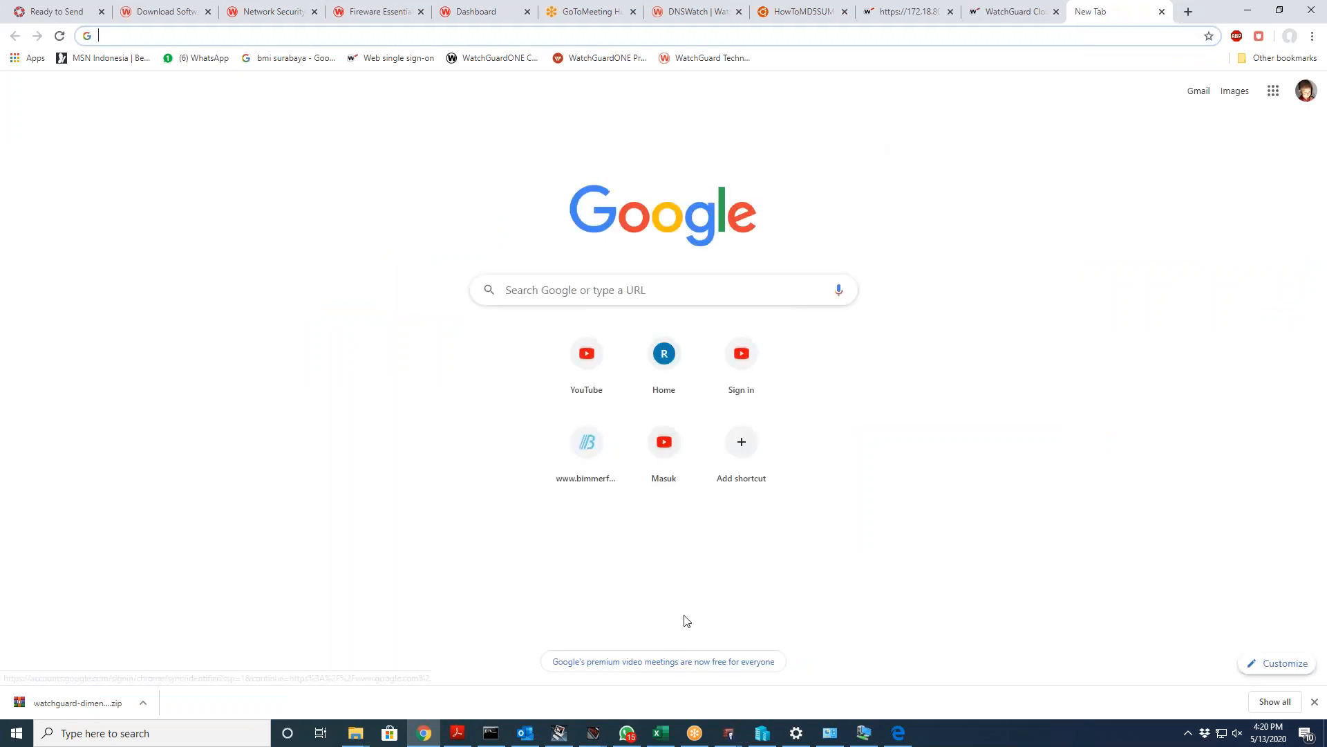
left_click(896, 733)
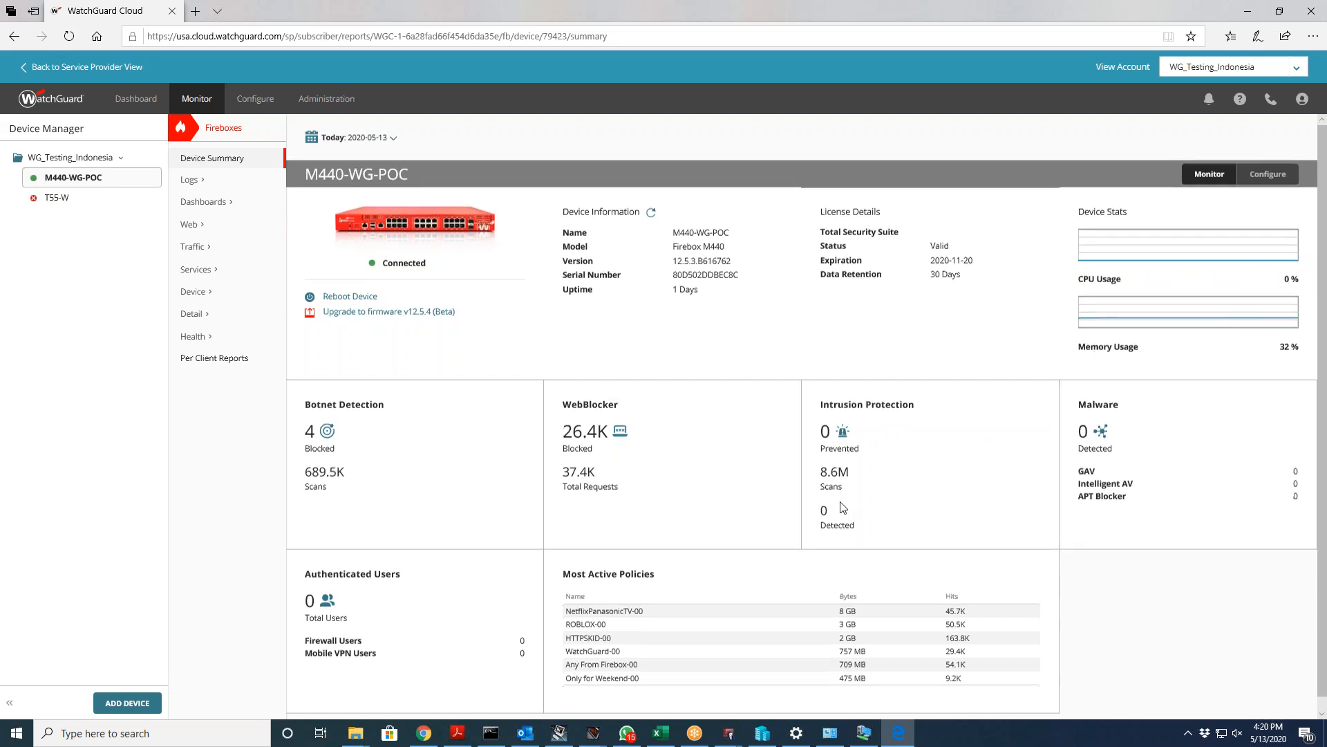
scroll(836, 507, "down", 1)
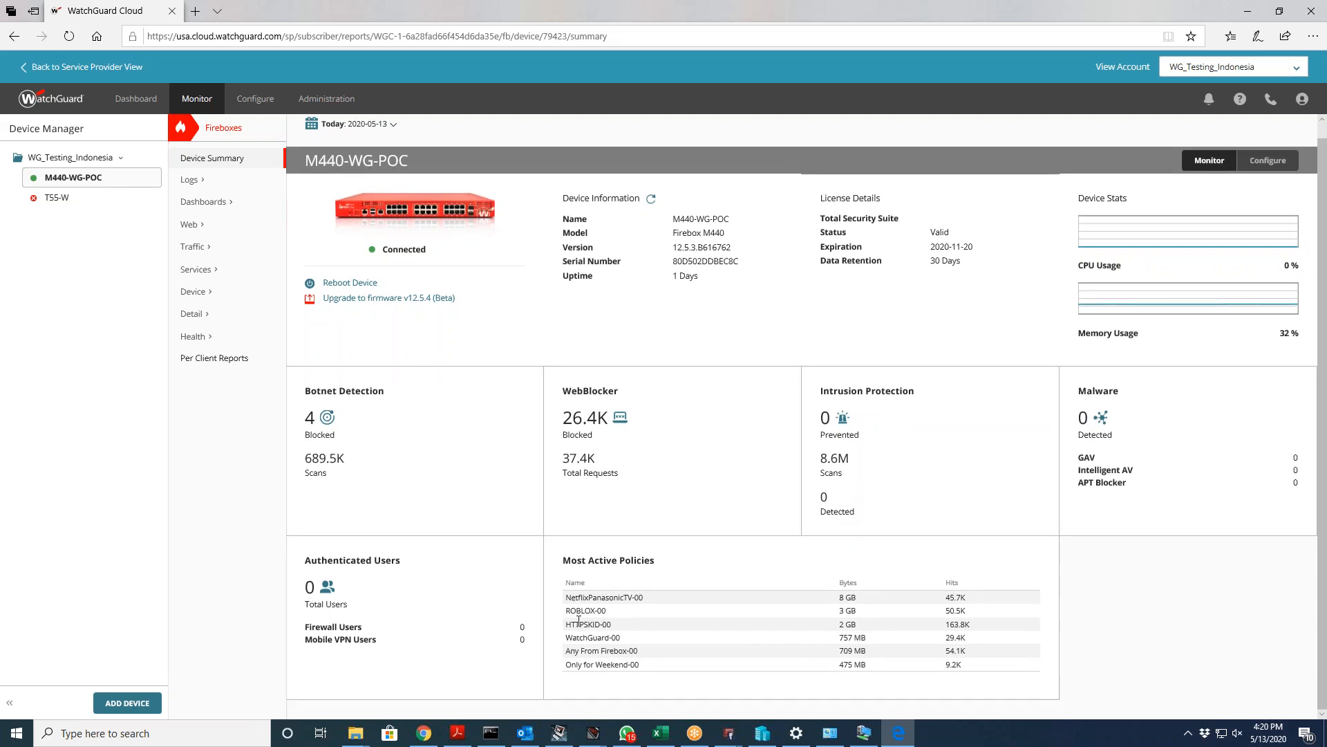
left_click_drag(564, 561, 689, 573)
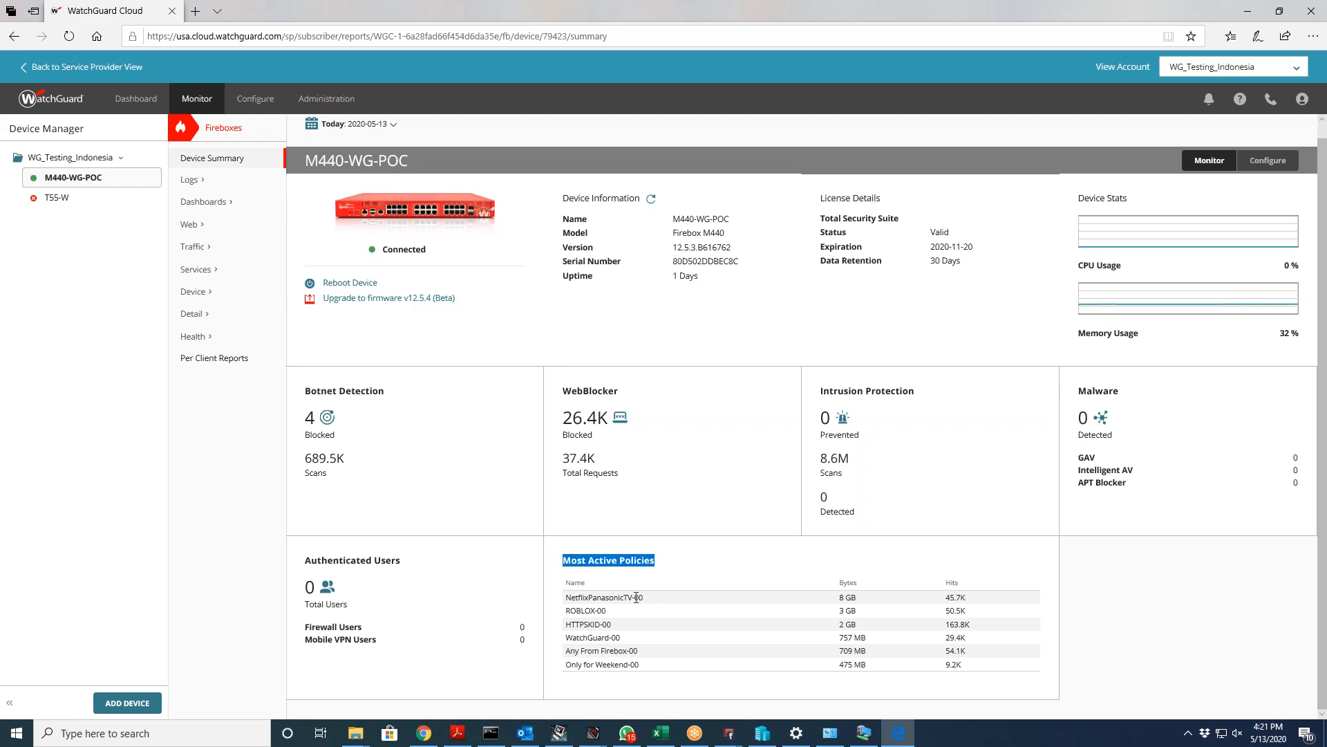
left_click_drag(564, 598, 670, 591)
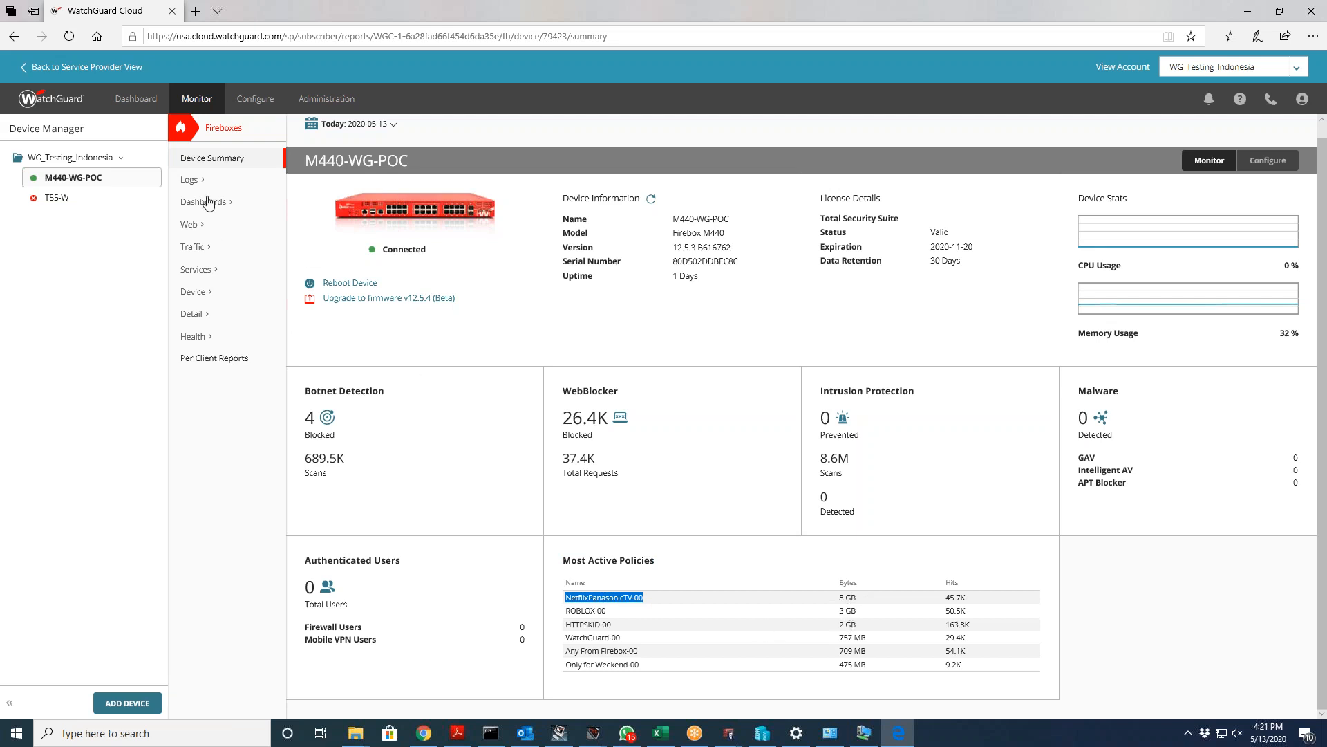
Step: Open M440-WG-POC's Log Manager, export the traffic logs as CSV, and save the zip
left_click(190, 179)
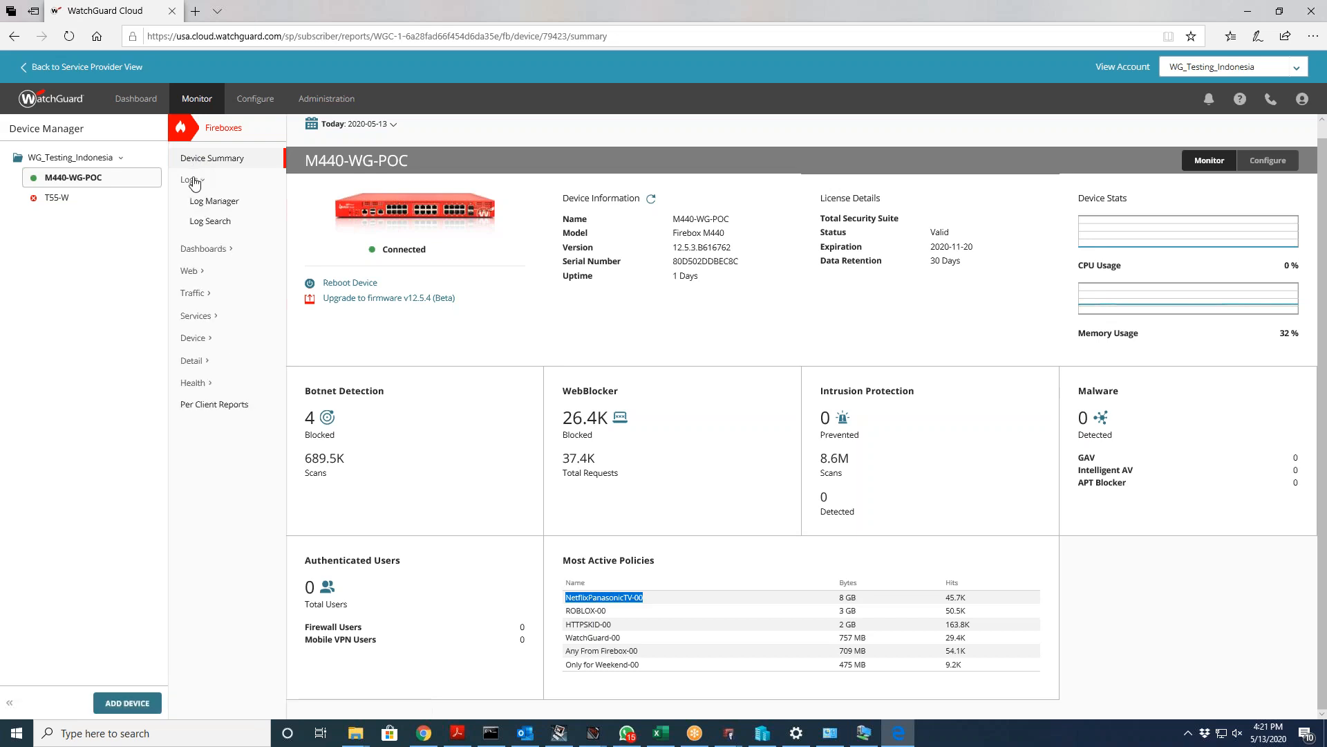
left_click(202, 202)
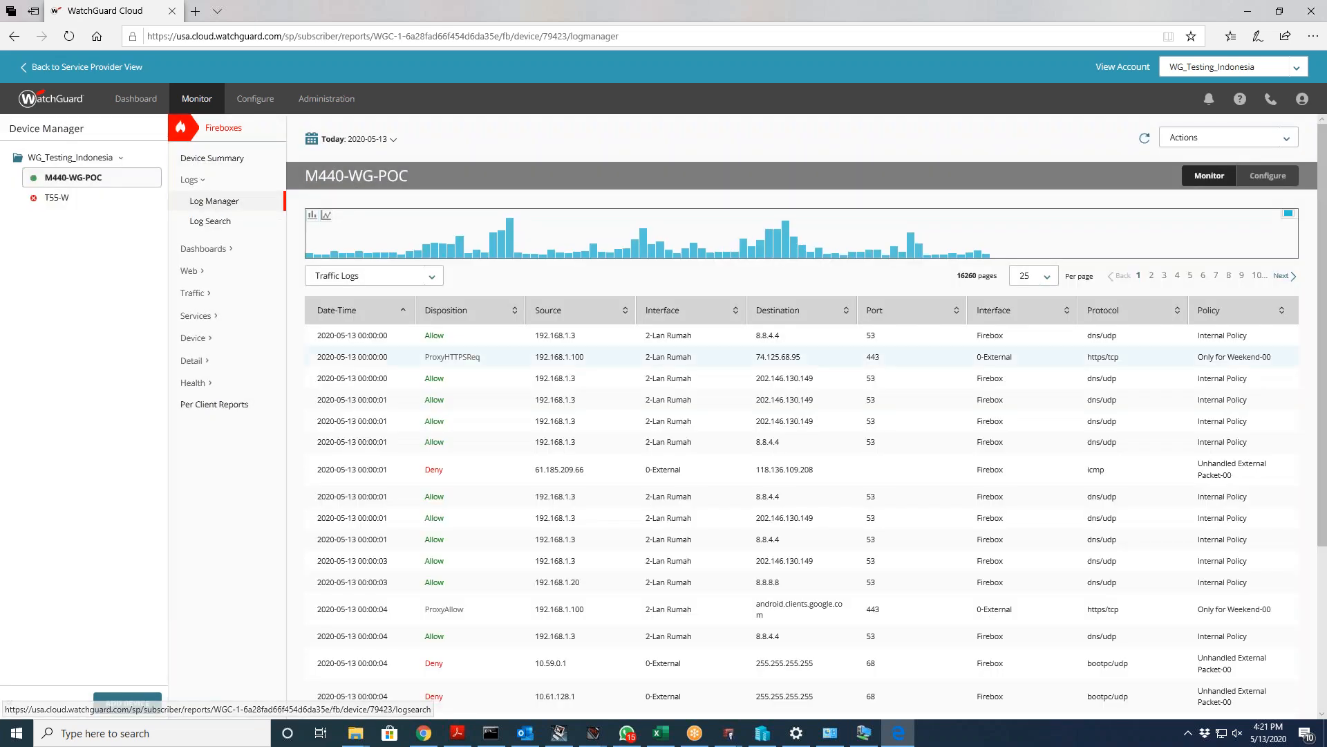
scroll(526, 406, "down", 5)
scroll(527, 406, "up", 5)
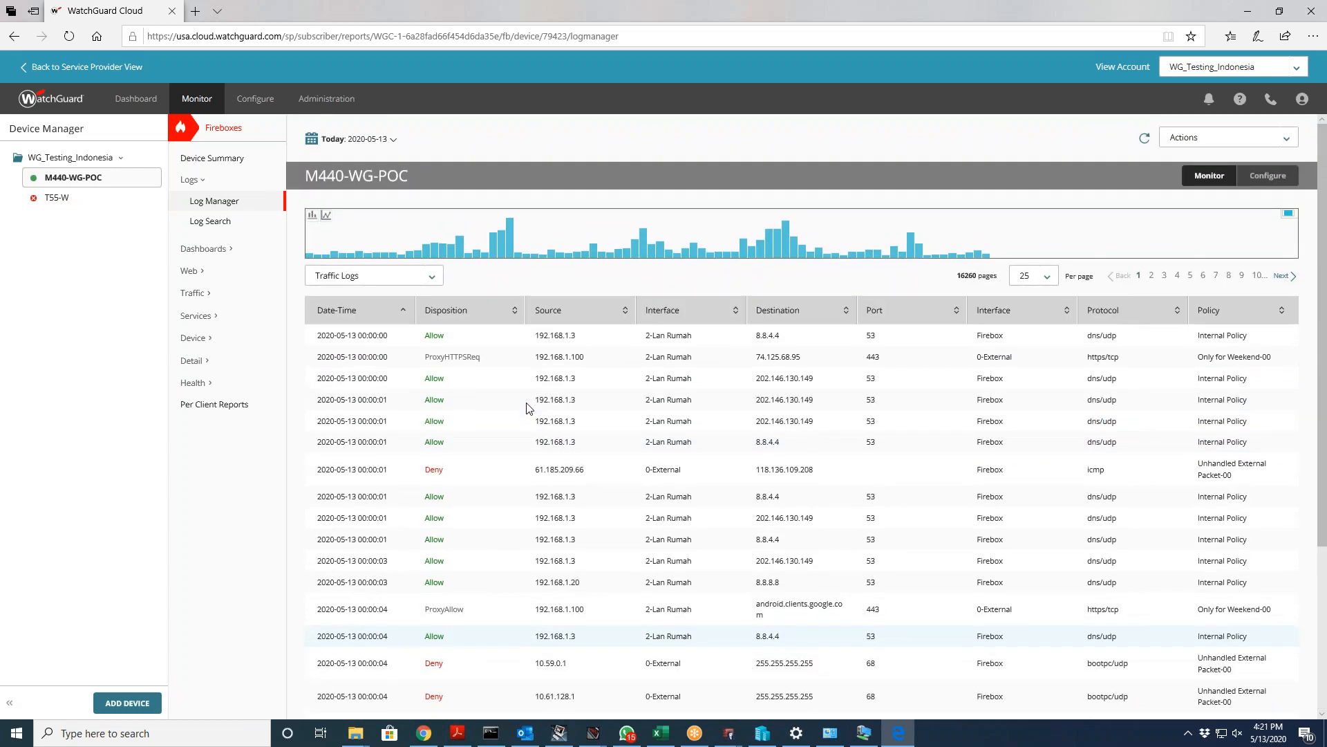
left_click(434, 278)
left_click(433, 278)
left_click(1196, 140)
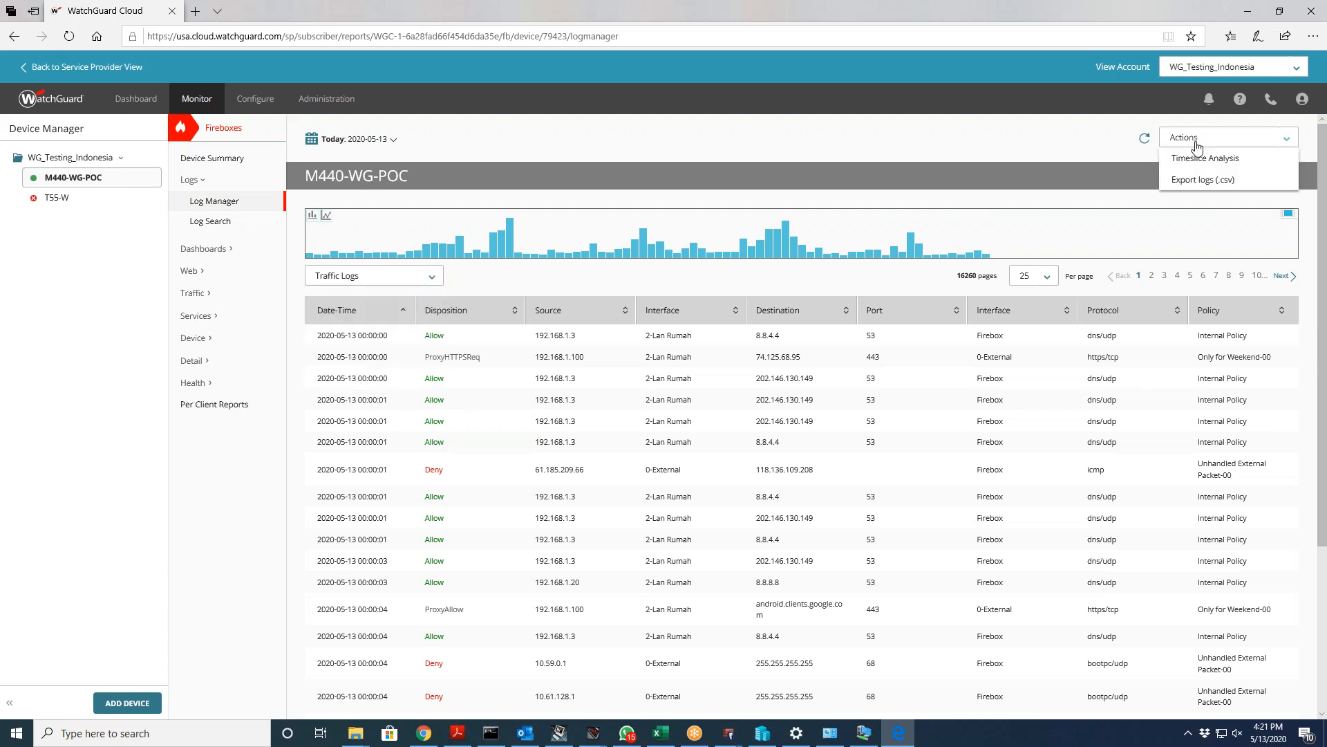
left_click(1202, 179)
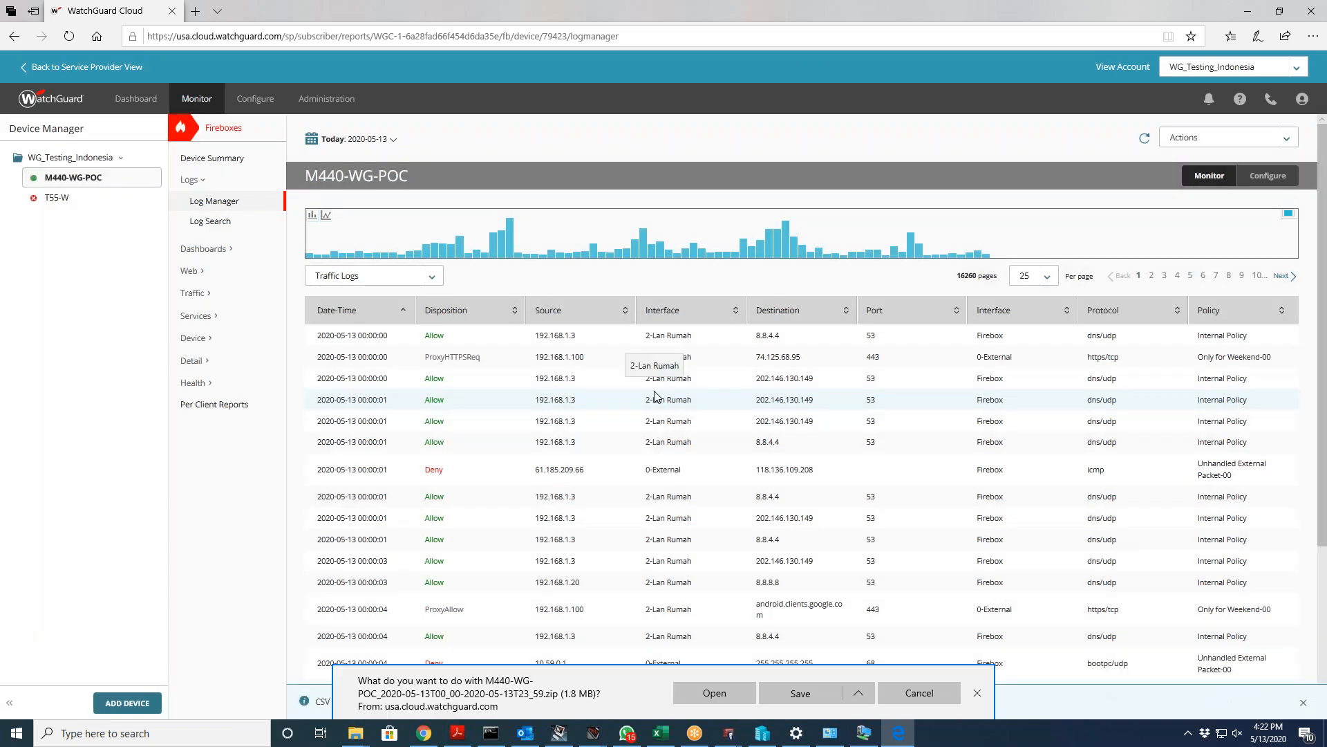
left_click(800, 693)
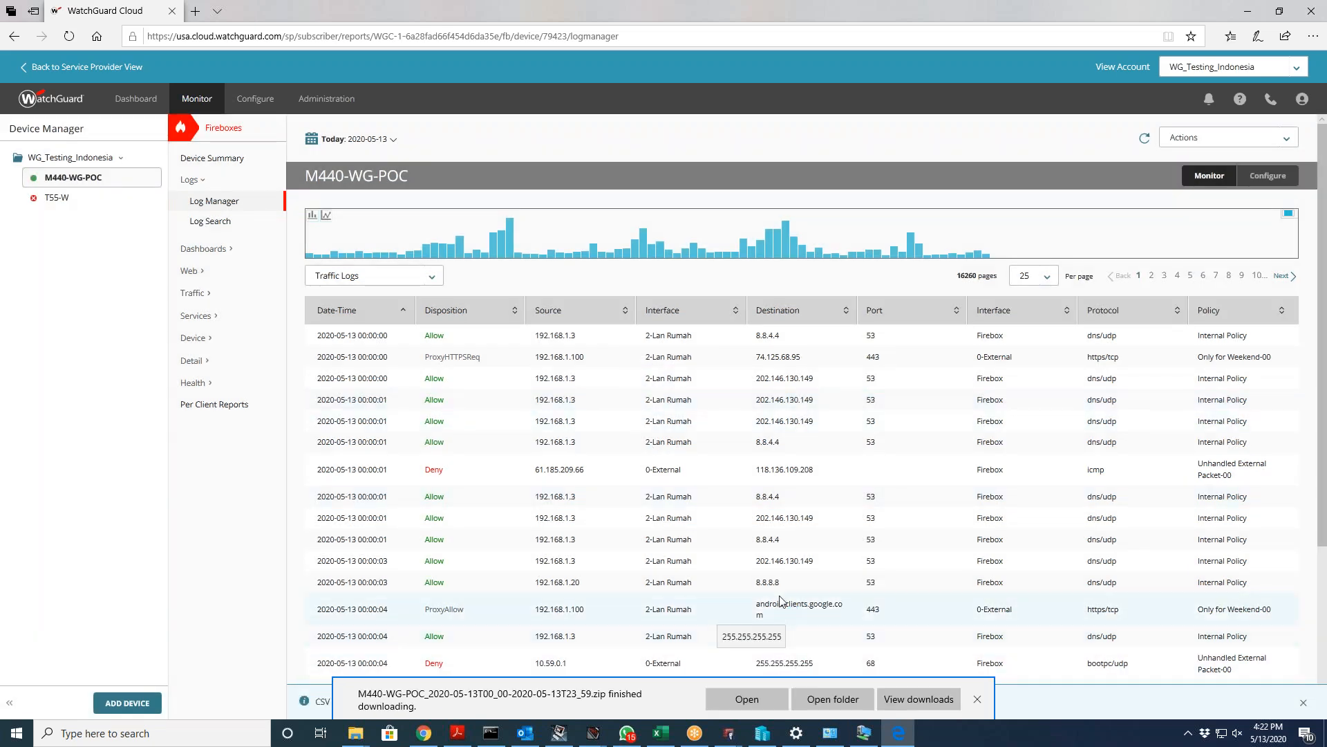
Step: Open the downloaded zip in WinRAR, dismiss the licence reminder, and open the Traffic_2020-05-13 CSV
left_click(768, 698)
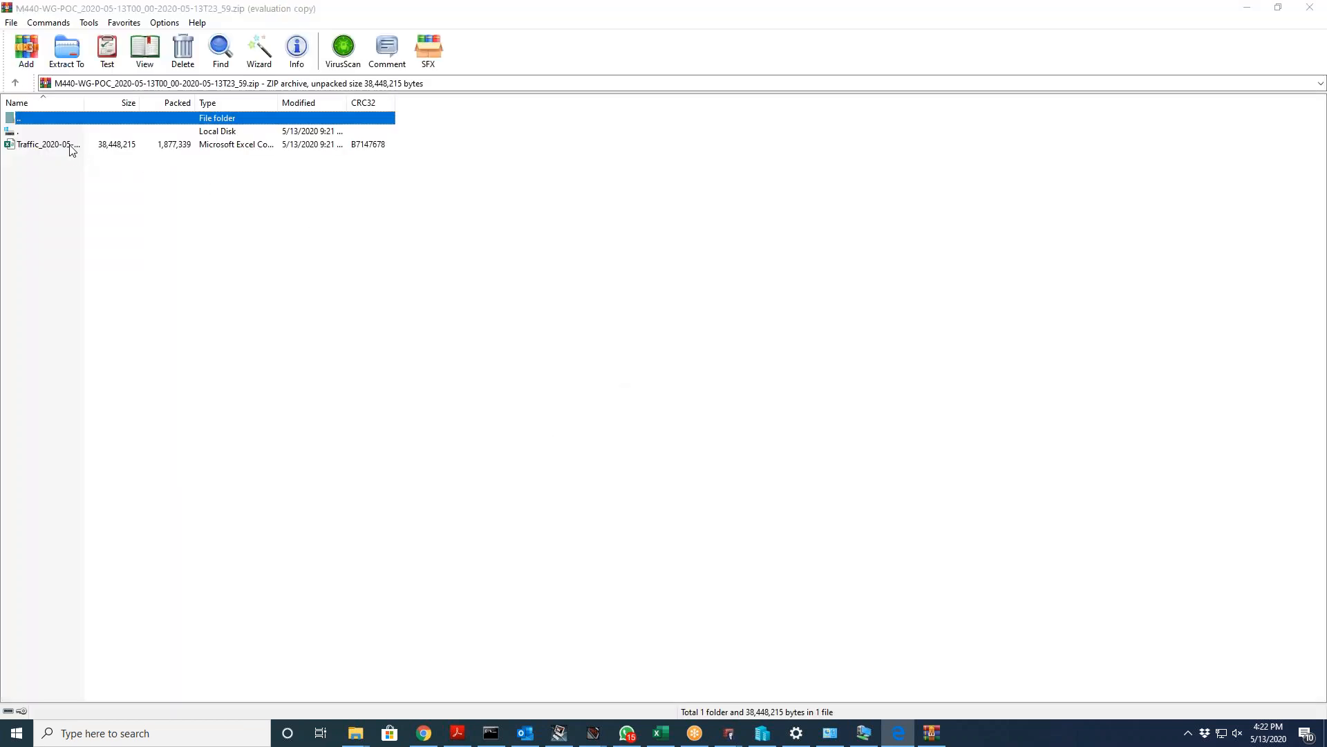
left_click(72, 148)
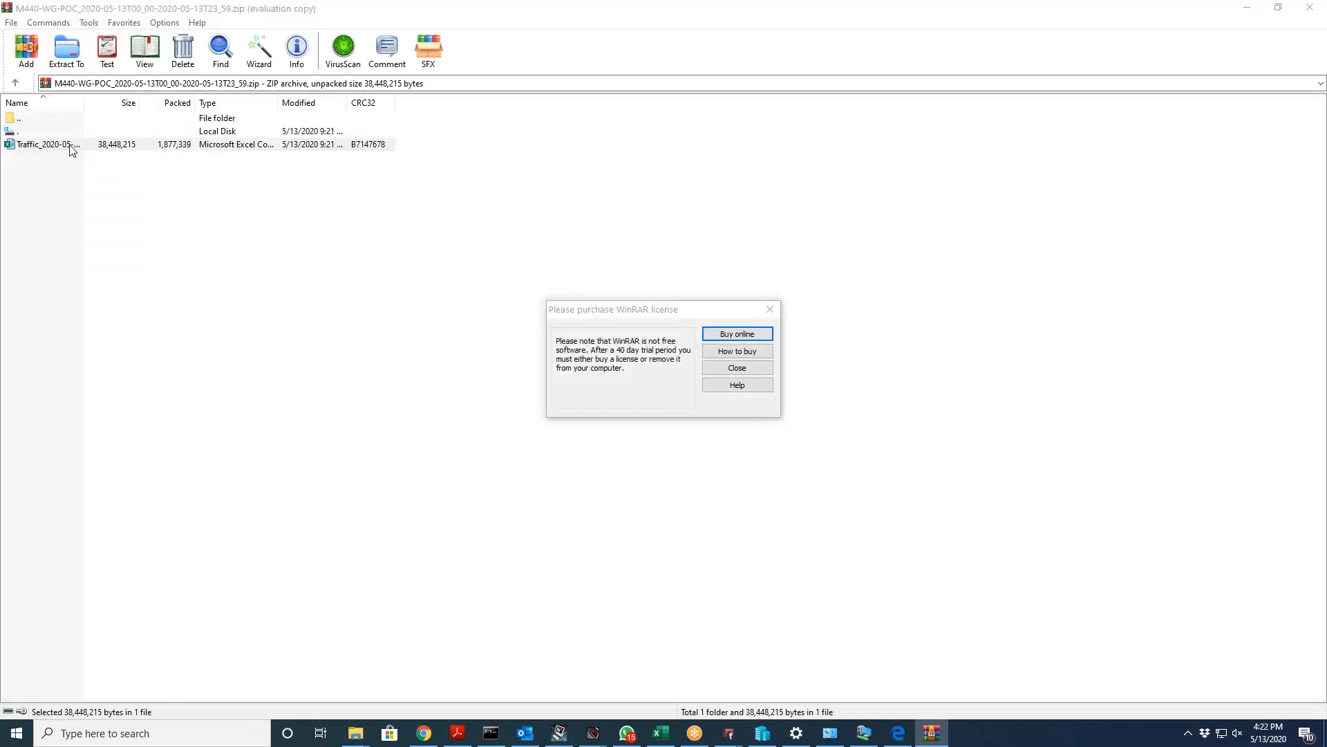
left_click(735, 368)
double_click(154, 147)
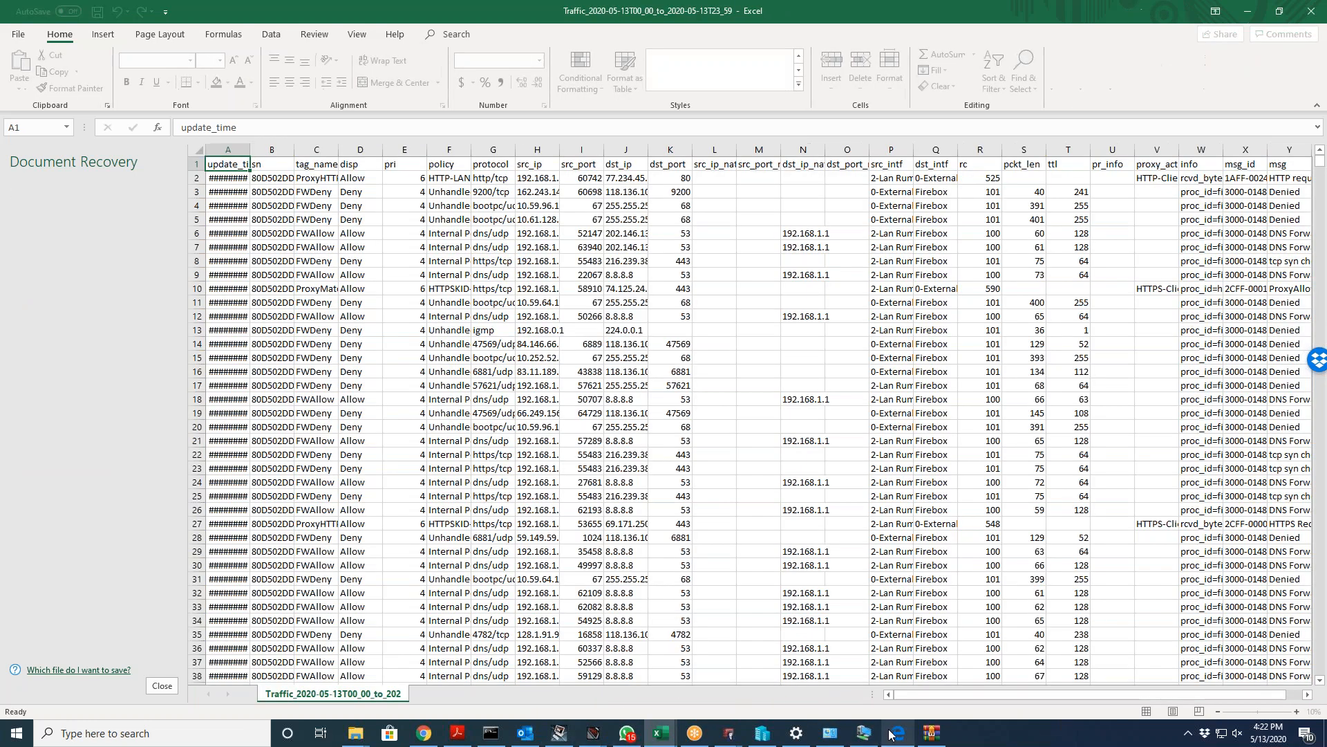
Step: Inspect cells N23 and H22 in the exported Traffic_2020-05-13 CSV traffic log rows
mouse_move(888, 727)
left_click(608, 489)
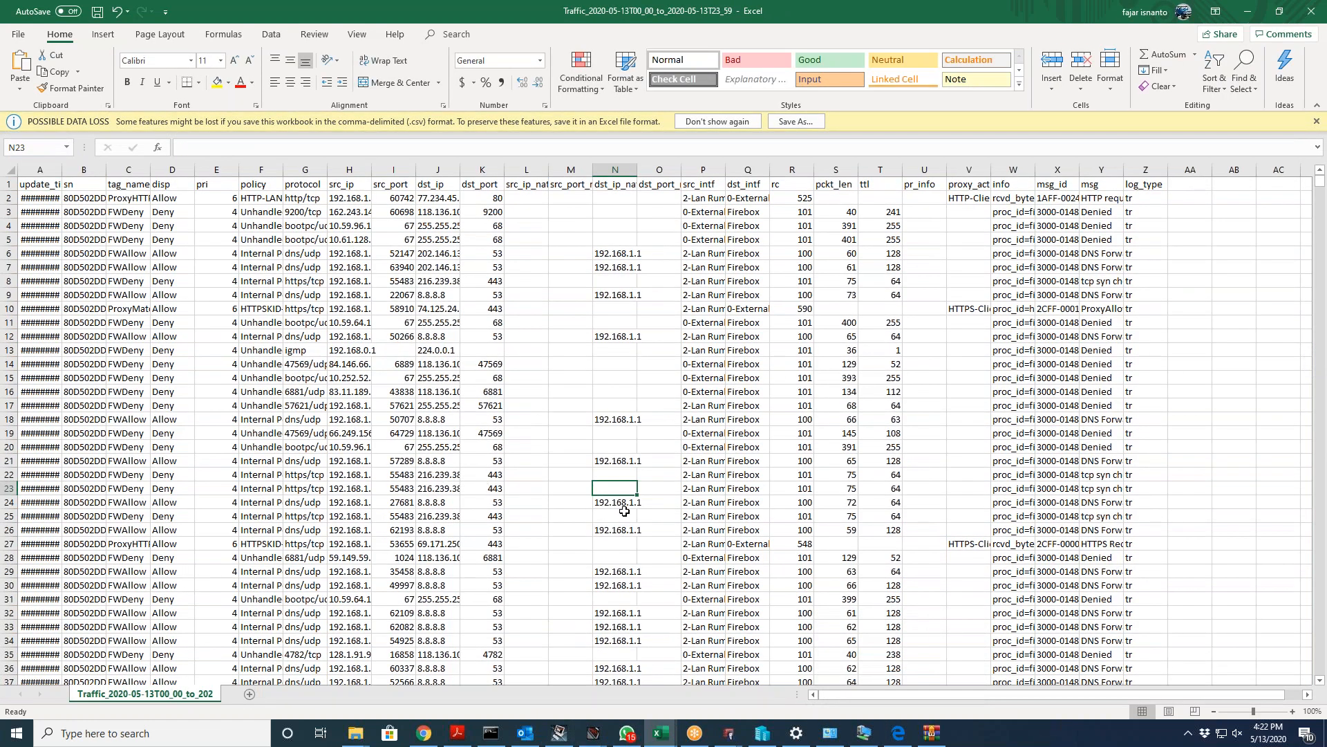
left_click(340, 474)
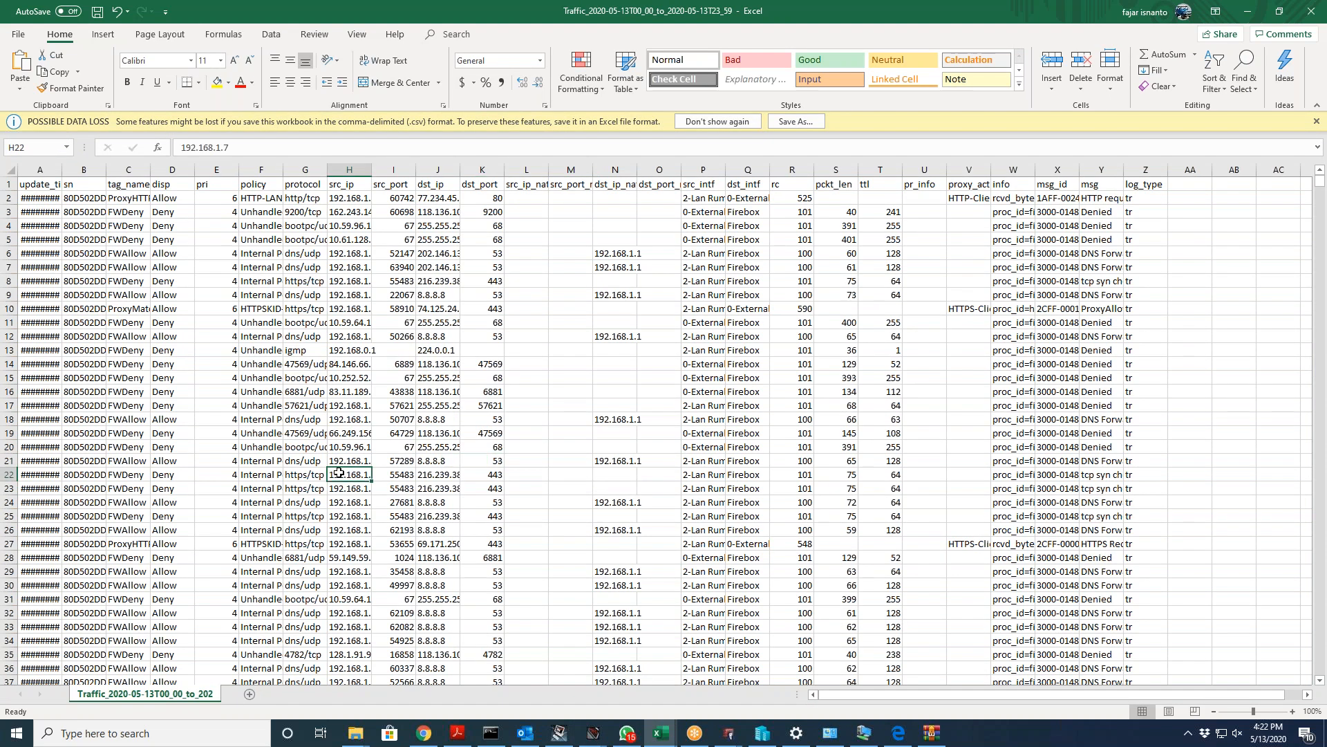
scroll(340, 475, "down", 5)
Step: Back in WatchGuard Cloud, show Log Search for M440-WG-POC and expand the Dashboards list
left_click(898, 732)
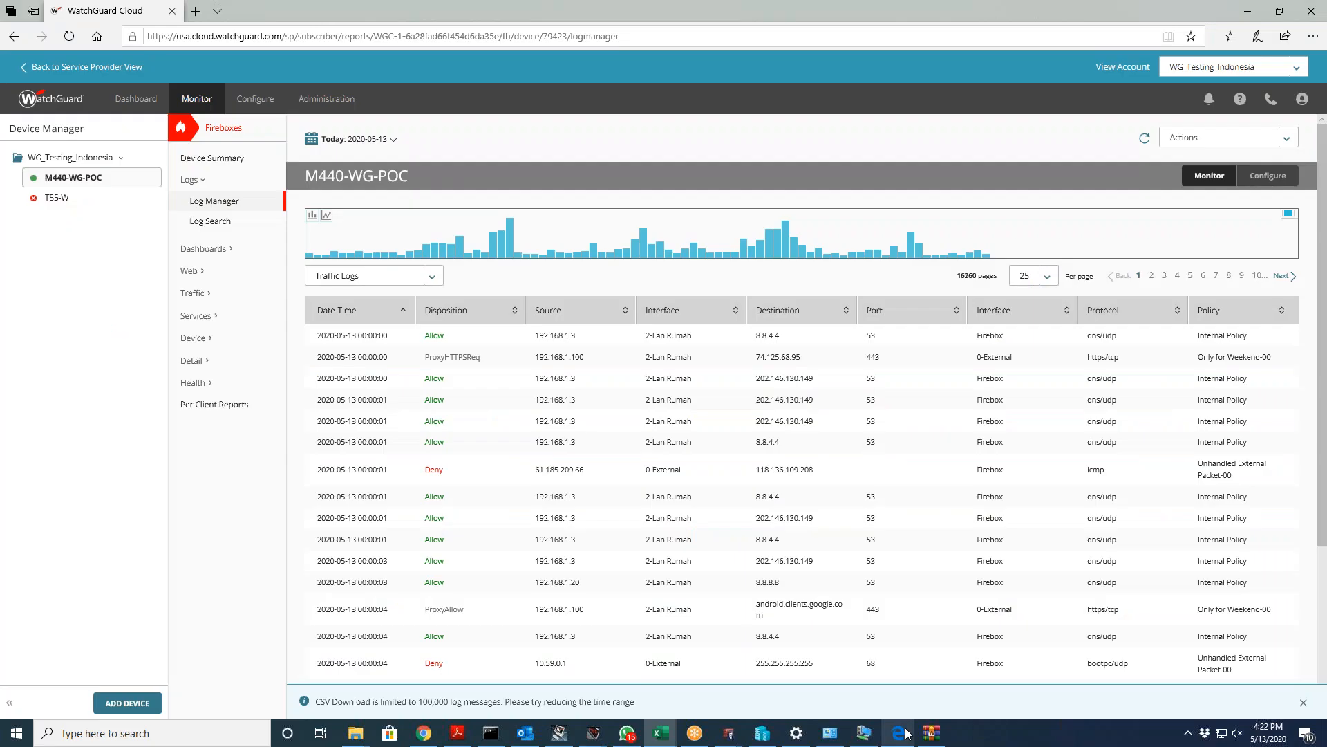
left_click(215, 223)
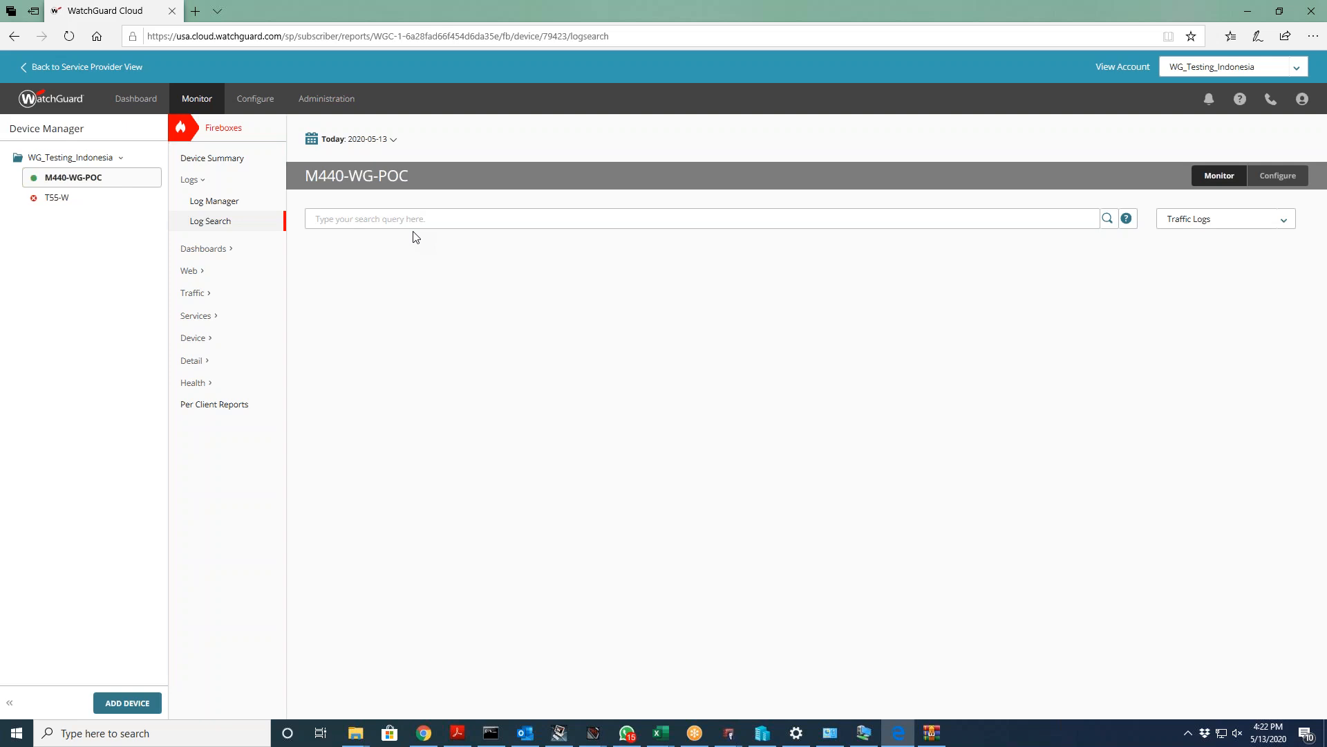
left_click(212, 249)
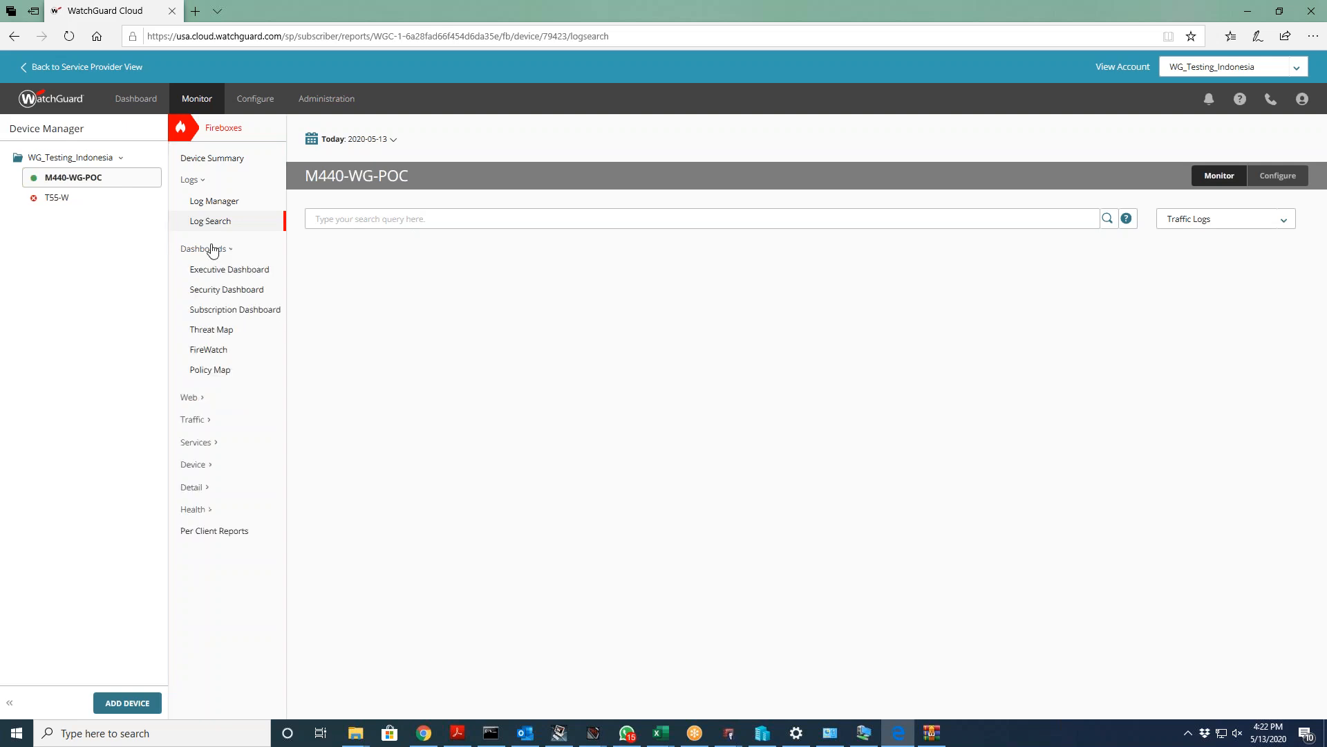
Step: Export the Executive Dashboard's 2020-05-13 Executive Summary Report as a PDF, save it and view it
left_click(213, 268)
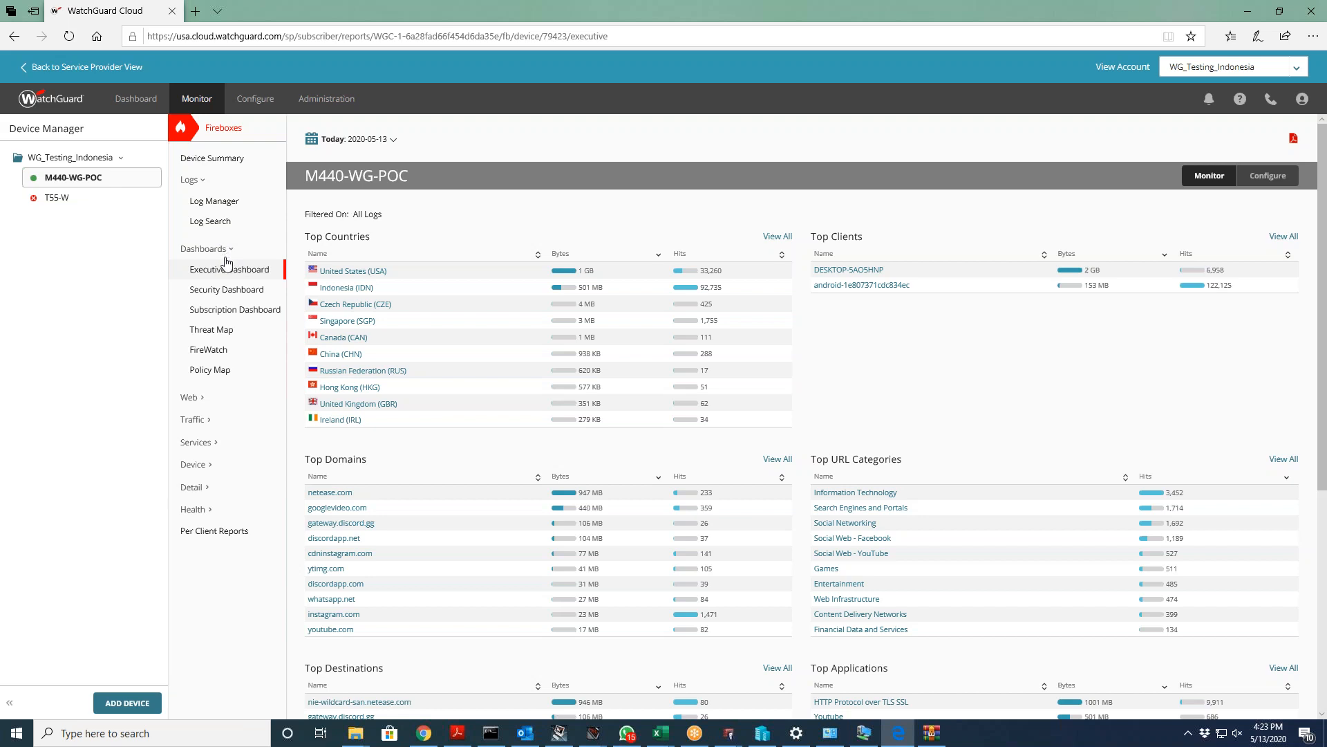
left_click(1292, 140)
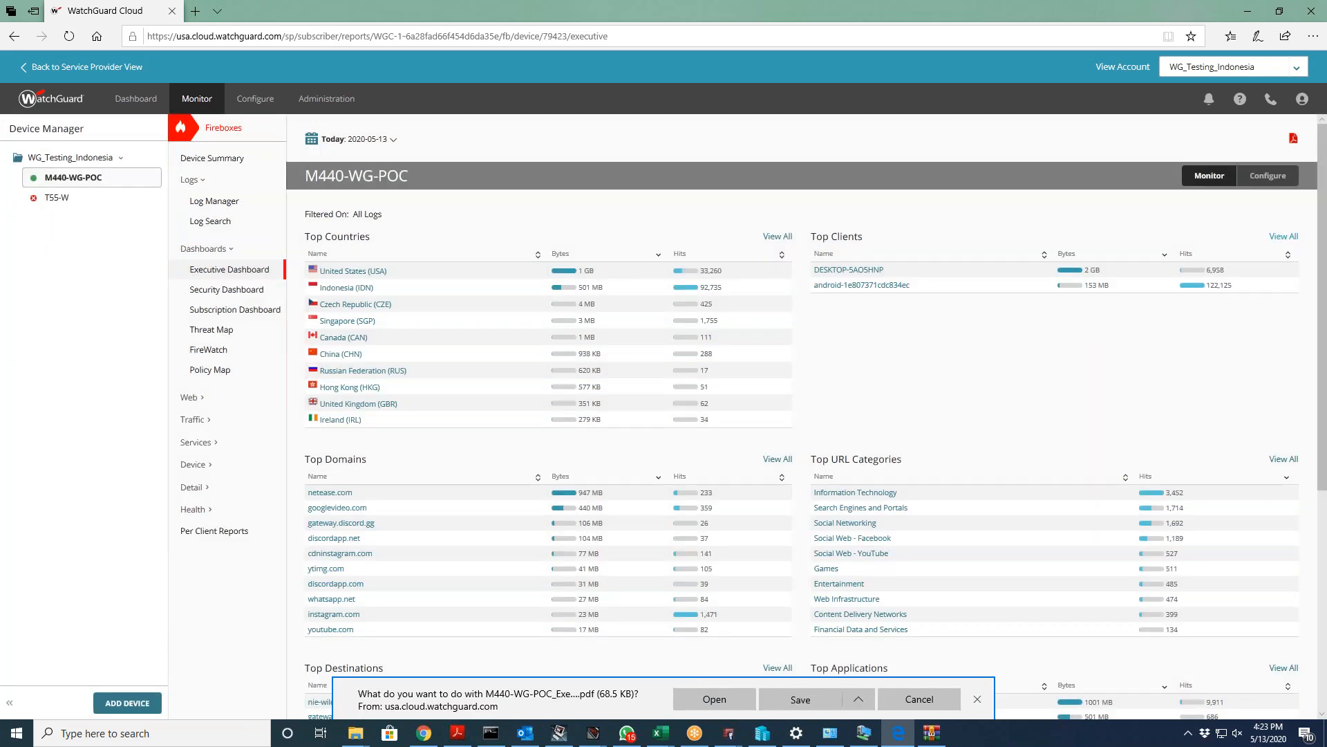
left_click(800, 699)
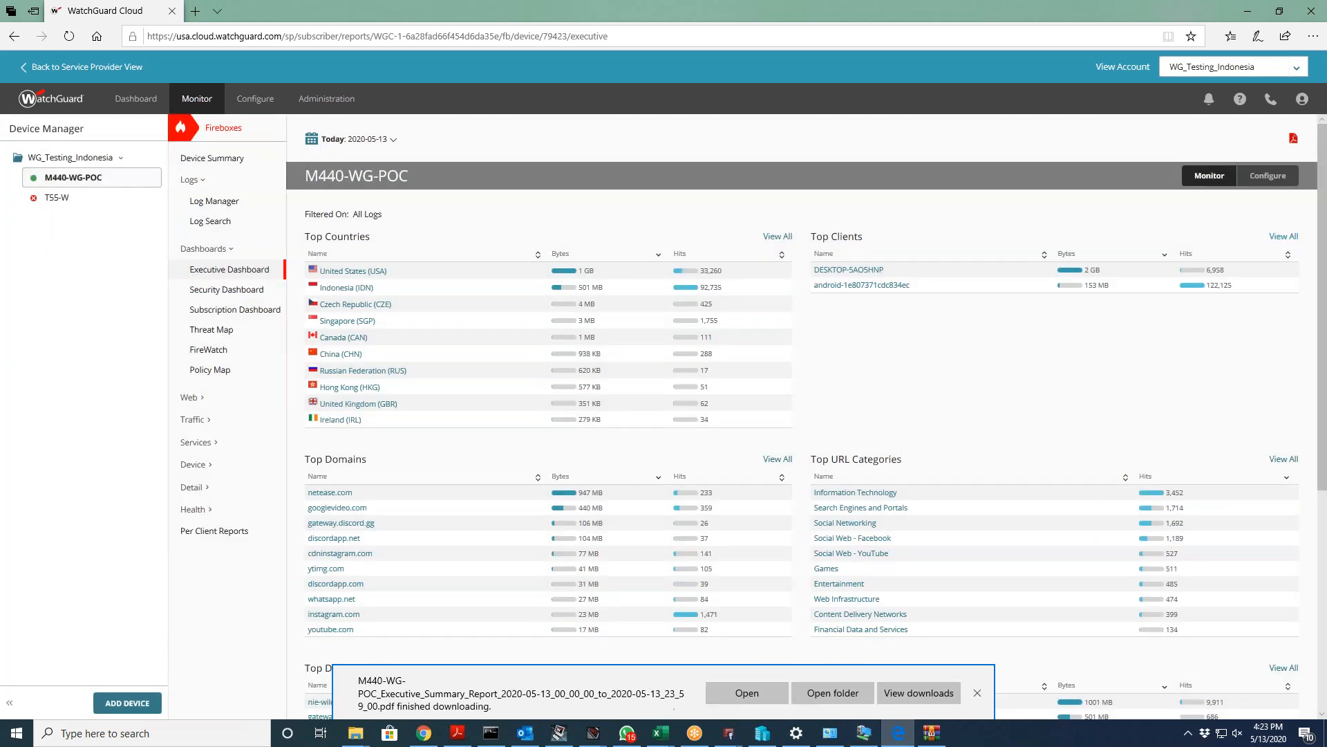
left_click(747, 692)
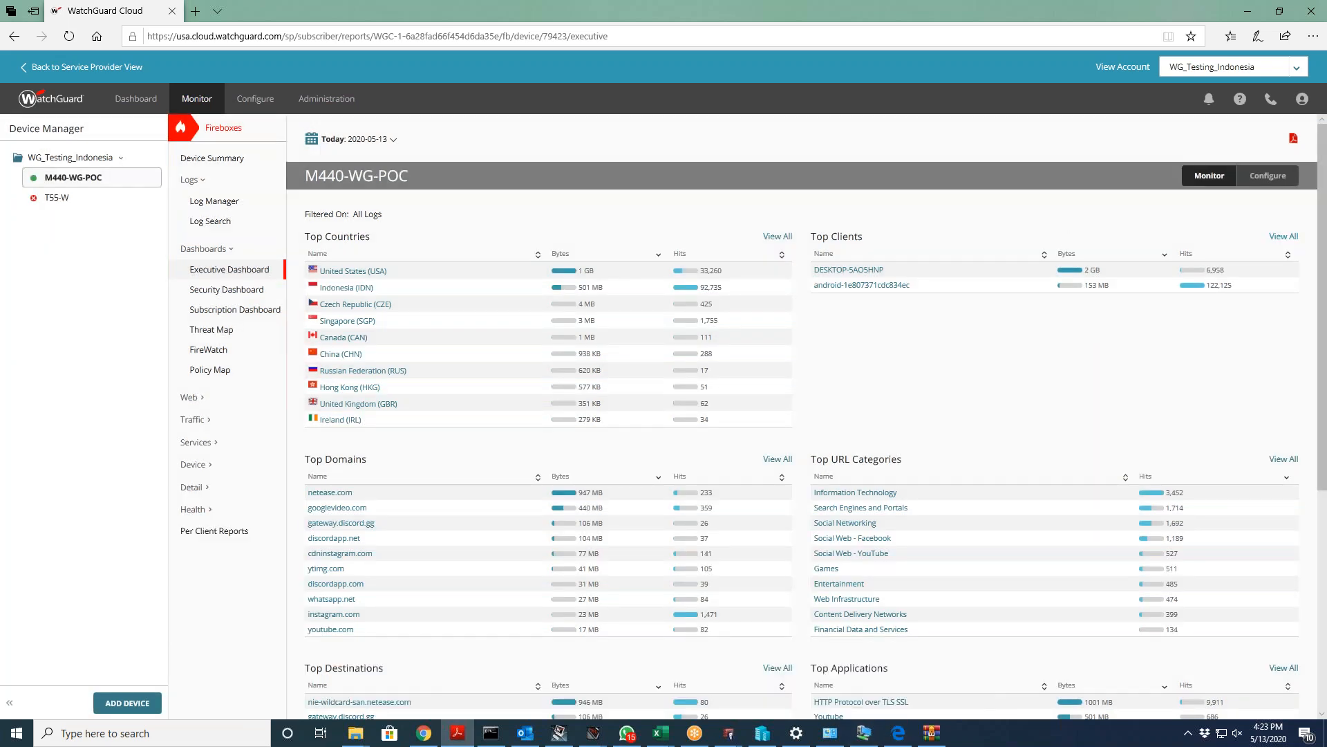
Step: Read through pages 1–4 of the report PDF, then go back to the Executive Dashboard in Edge
scroll(740, 574, "down", 8)
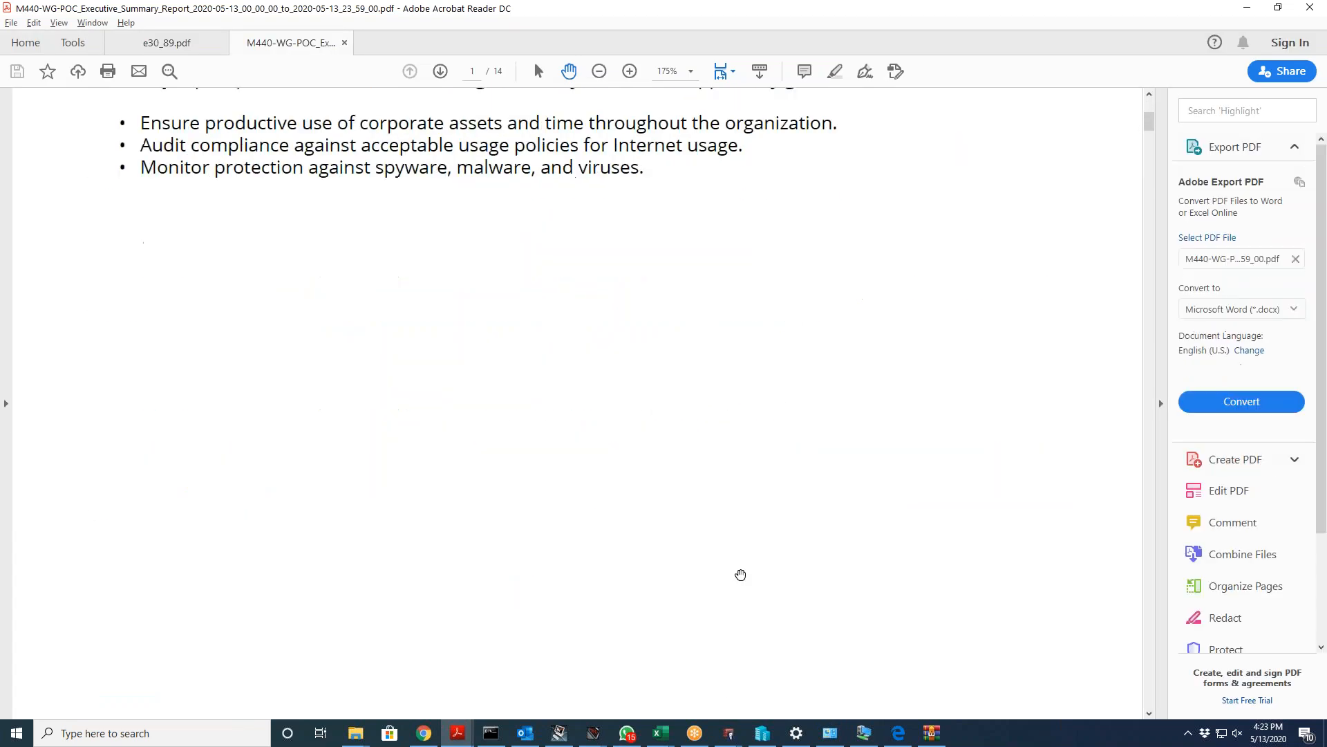
scroll(742, 574, "down", 15)
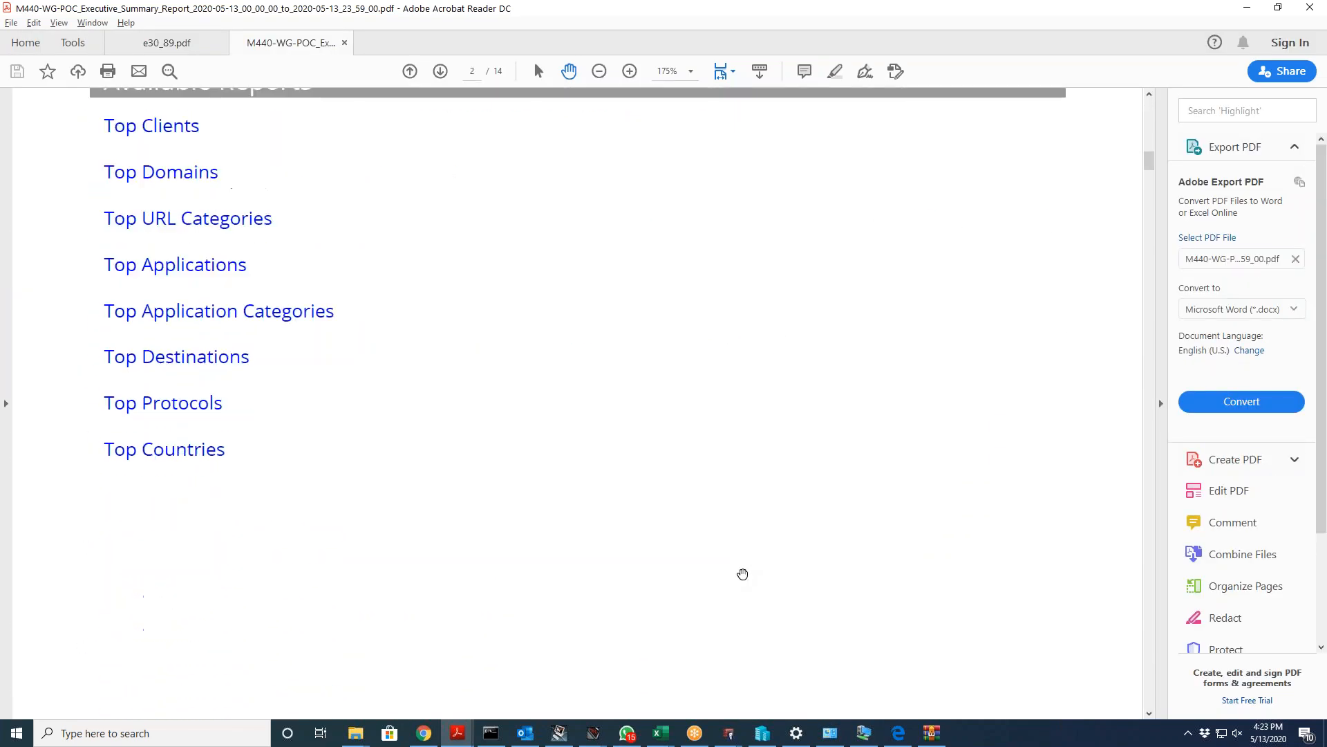
scroll(743, 574, "down", 10)
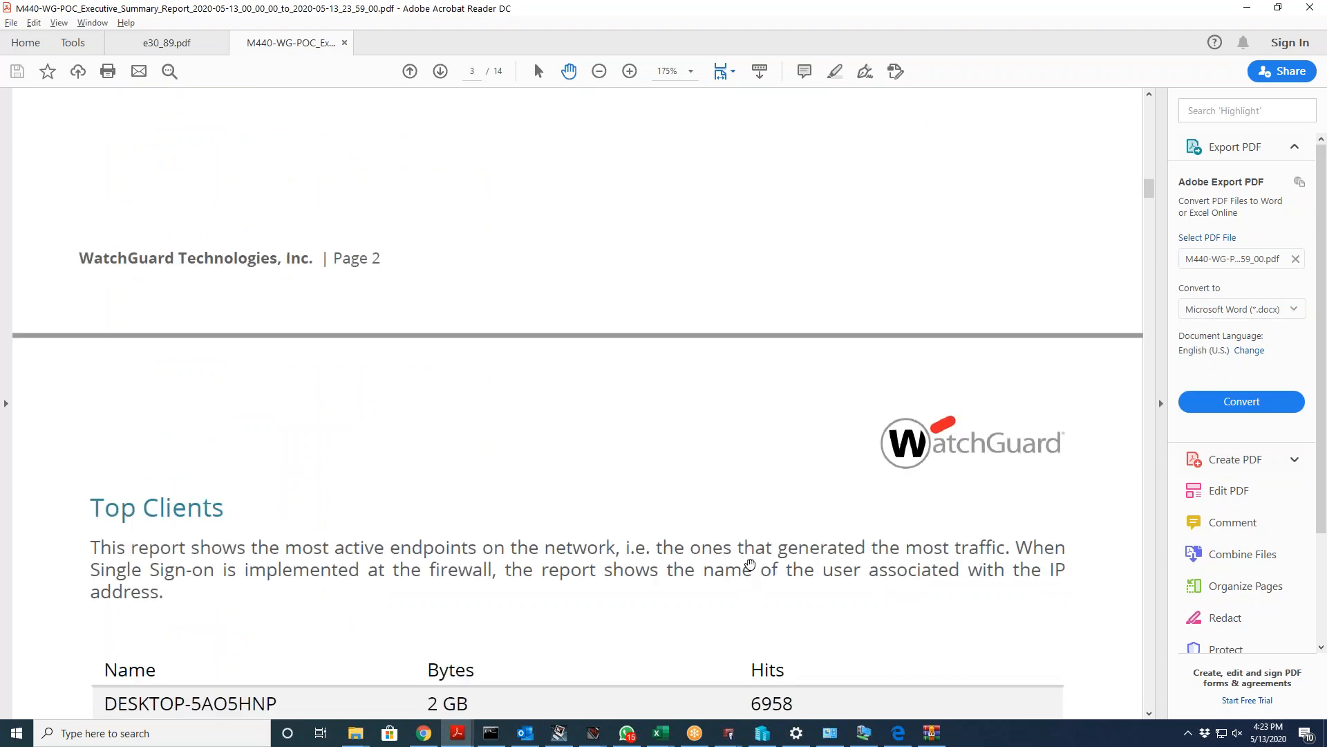
scroll(750, 564, "down", 8)
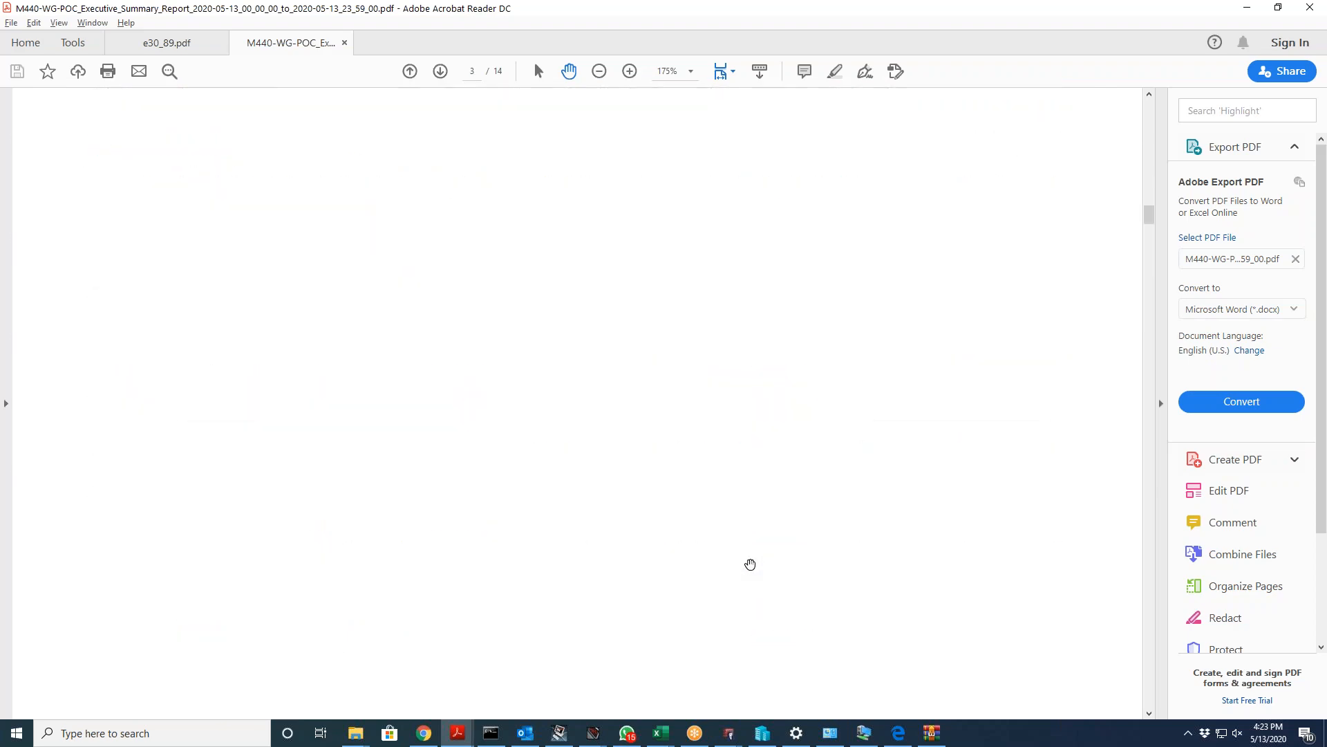
scroll(750, 564, "down", 10)
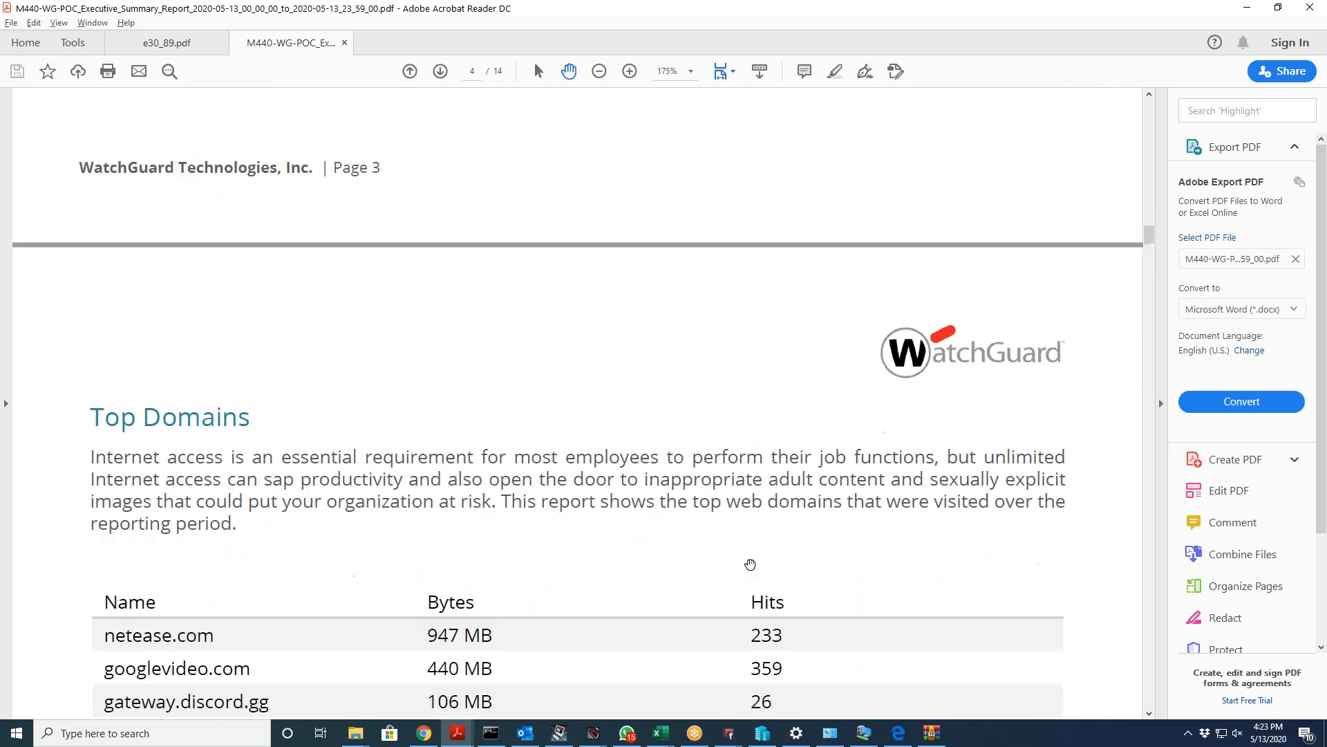
scroll(750, 564, "down", 10)
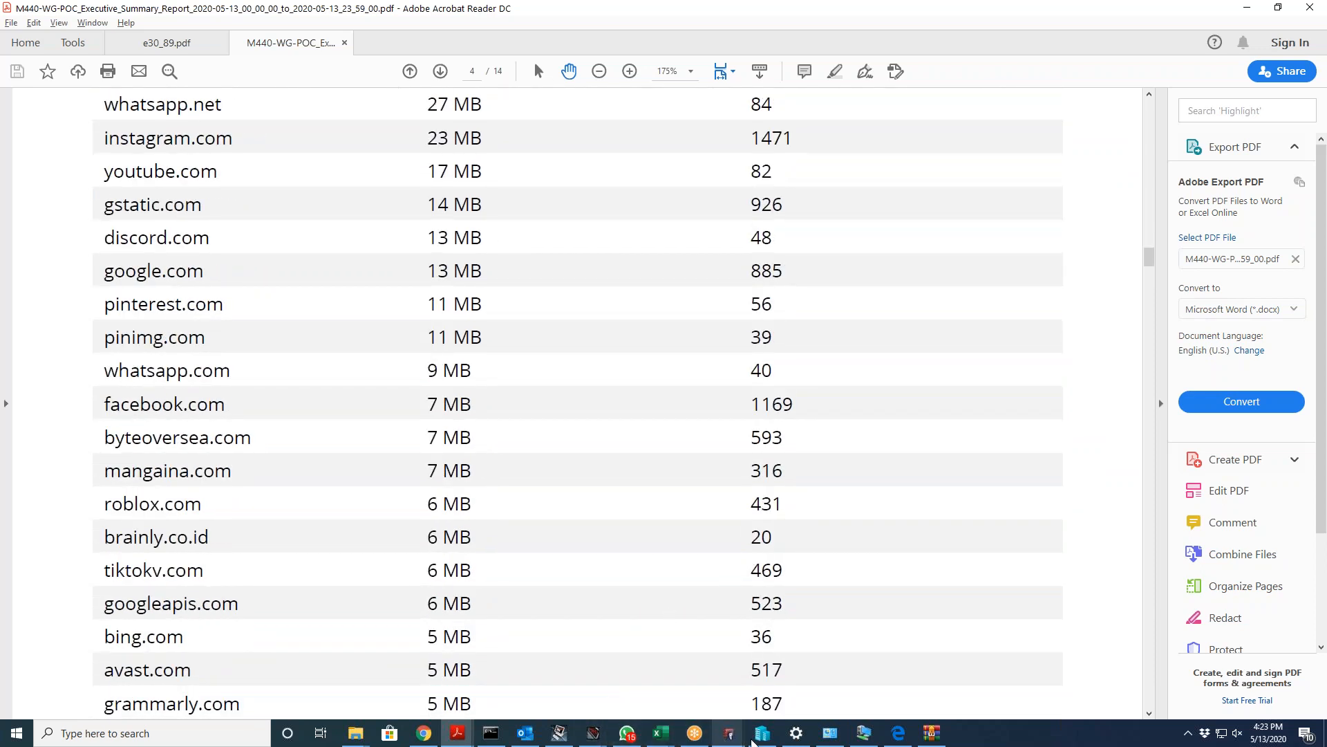
left_click(896, 741)
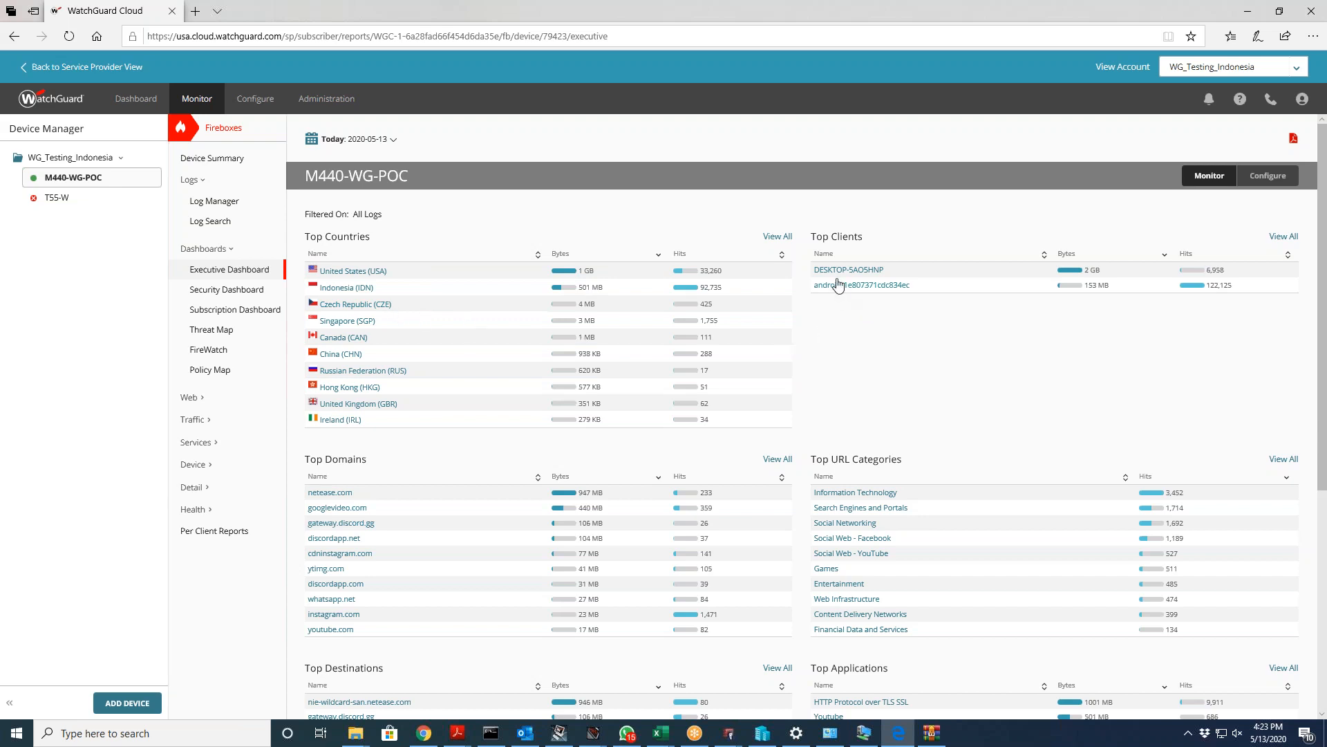
Step: Filter the Executive Dashboard by the Network Protocols(3) entry under Top Application Categories
scroll(899, 334, "down", 1)
scroll(899, 334, "down", 1)
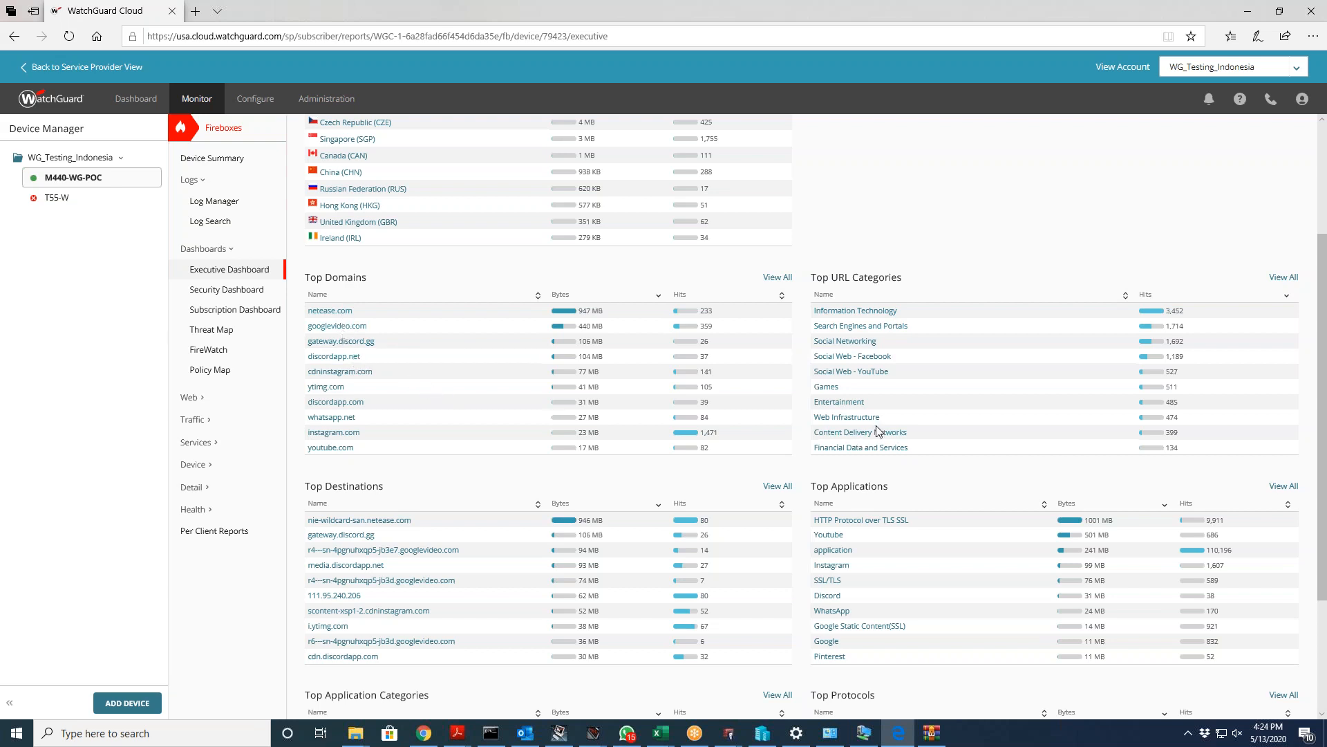
scroll(877, 425, "down", 3)
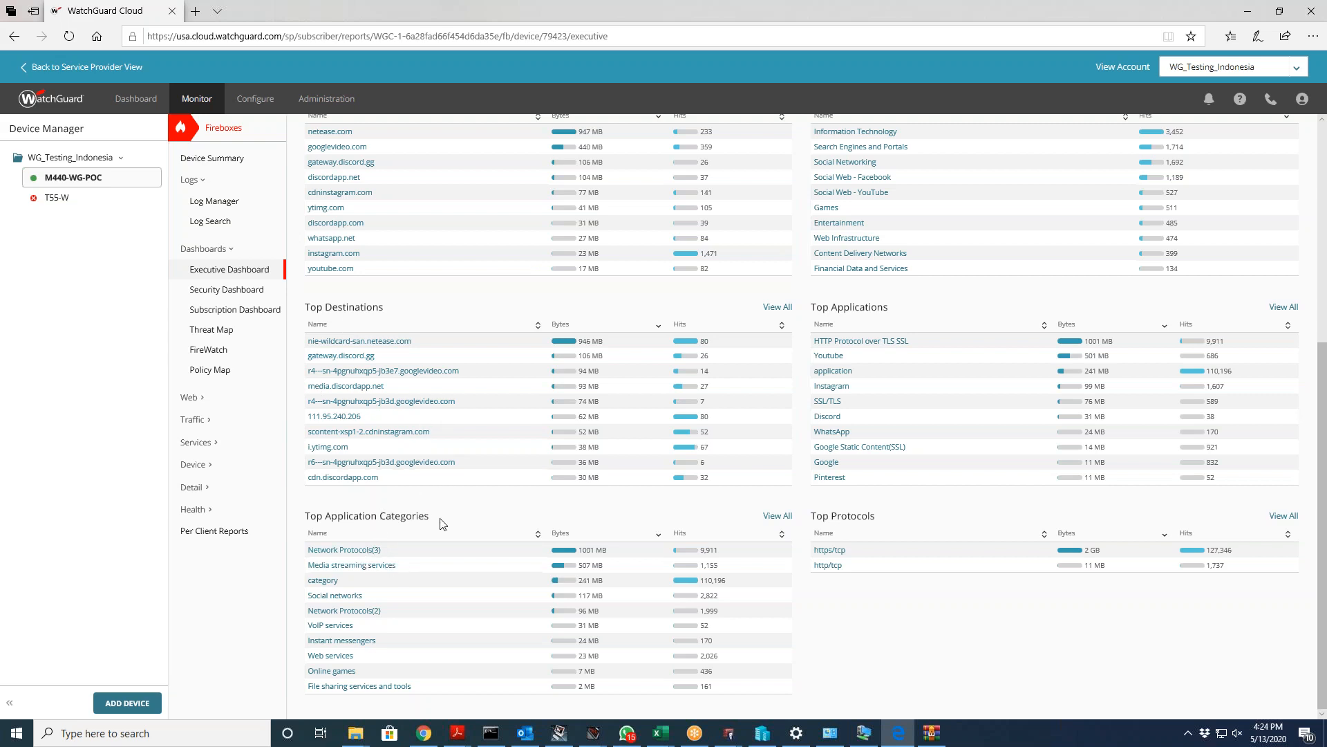
left_click(370, 551)
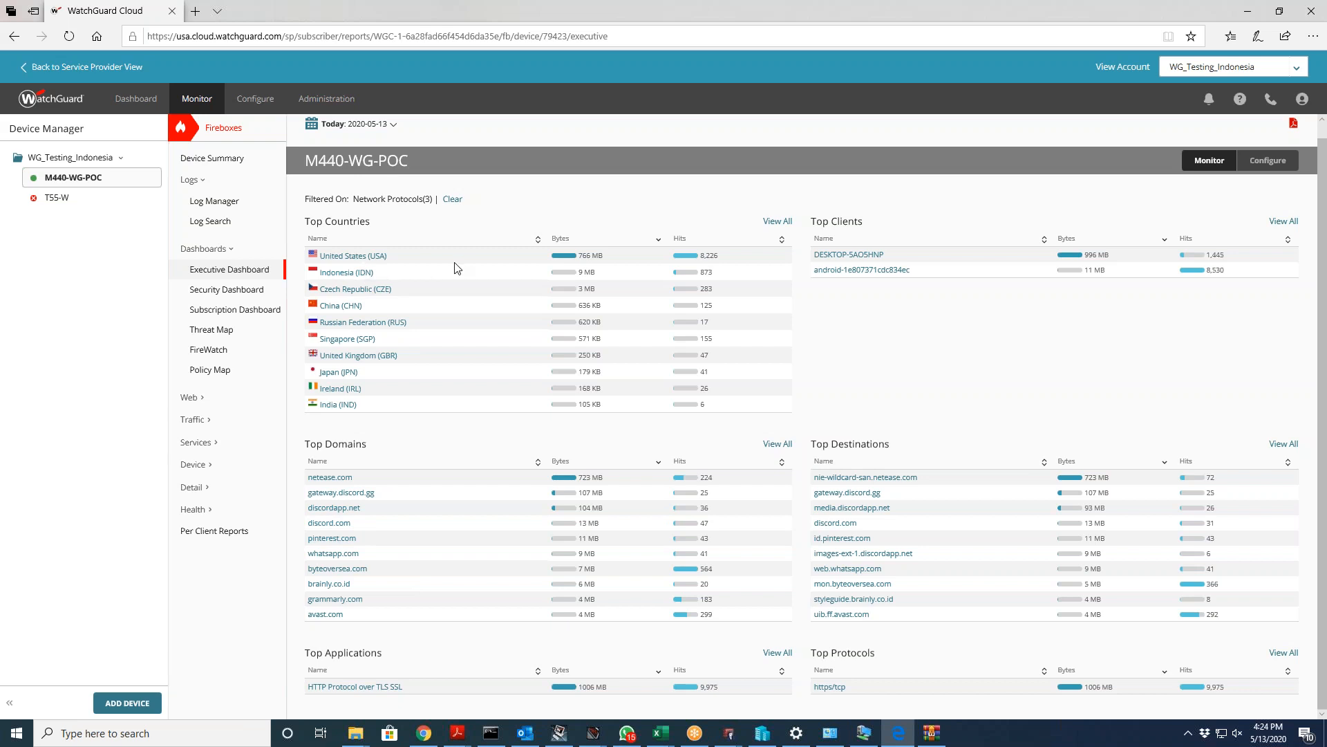
Step: Switch to the Security Dashboard and scroll to Top Blocked Destinations and Top Blocked Applications
left_click(251, 294)
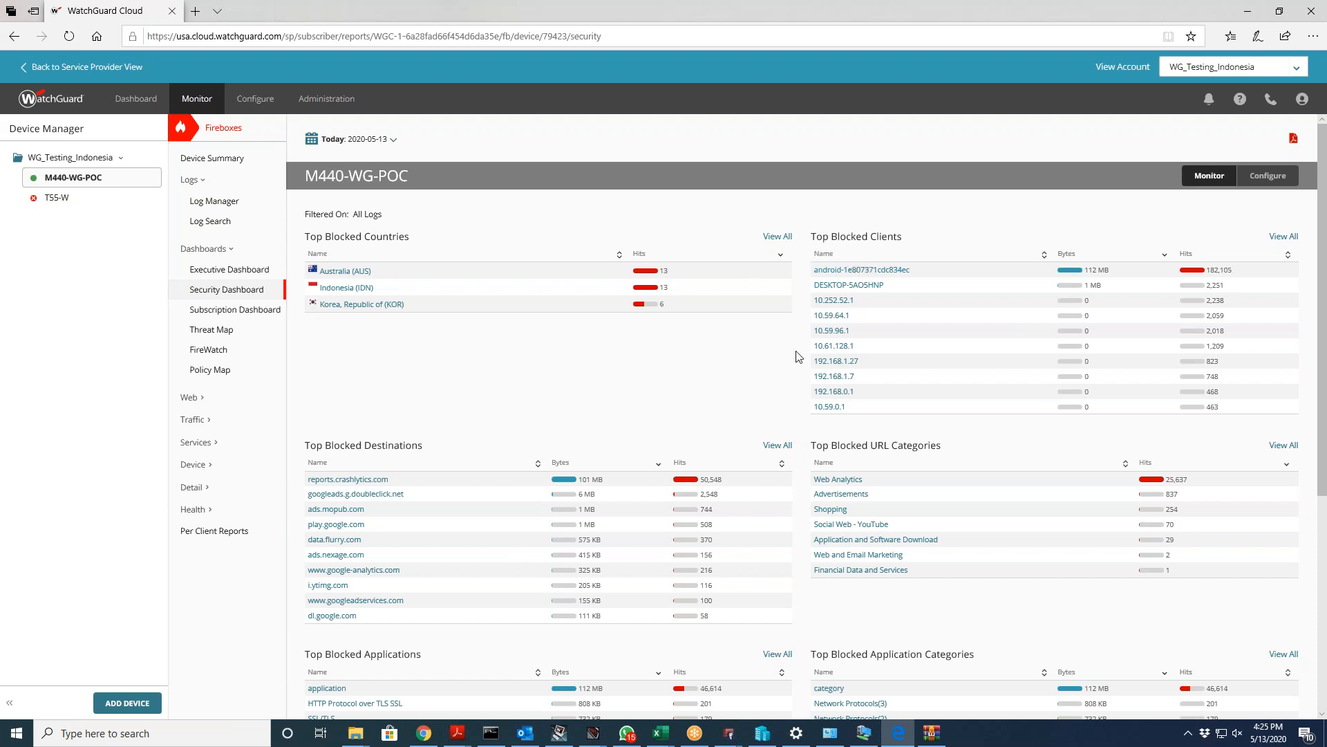
scroll(711, 326, "down", 3)
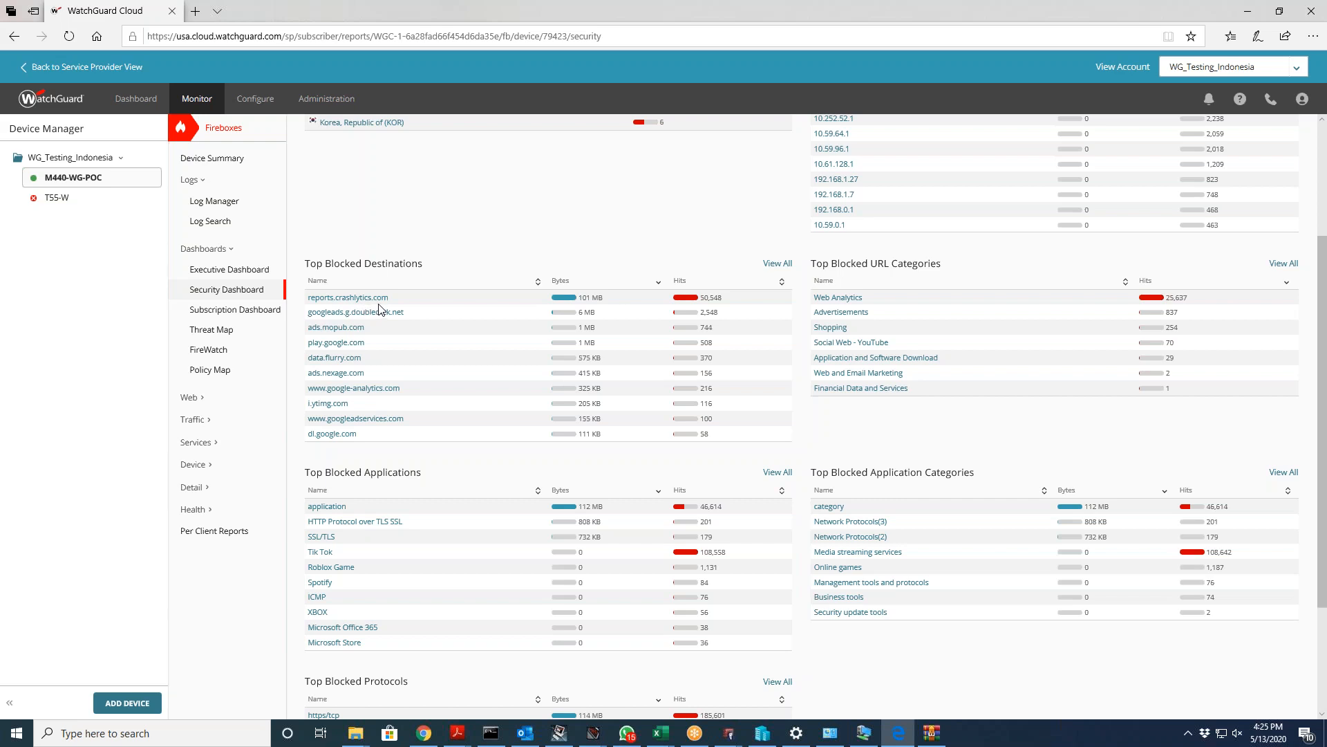
Step: Glance at the Executive and Security dashboards, then bring up the Subscription Dashboard for M440-WG-POC
scroll(449, 408, "down", 3)
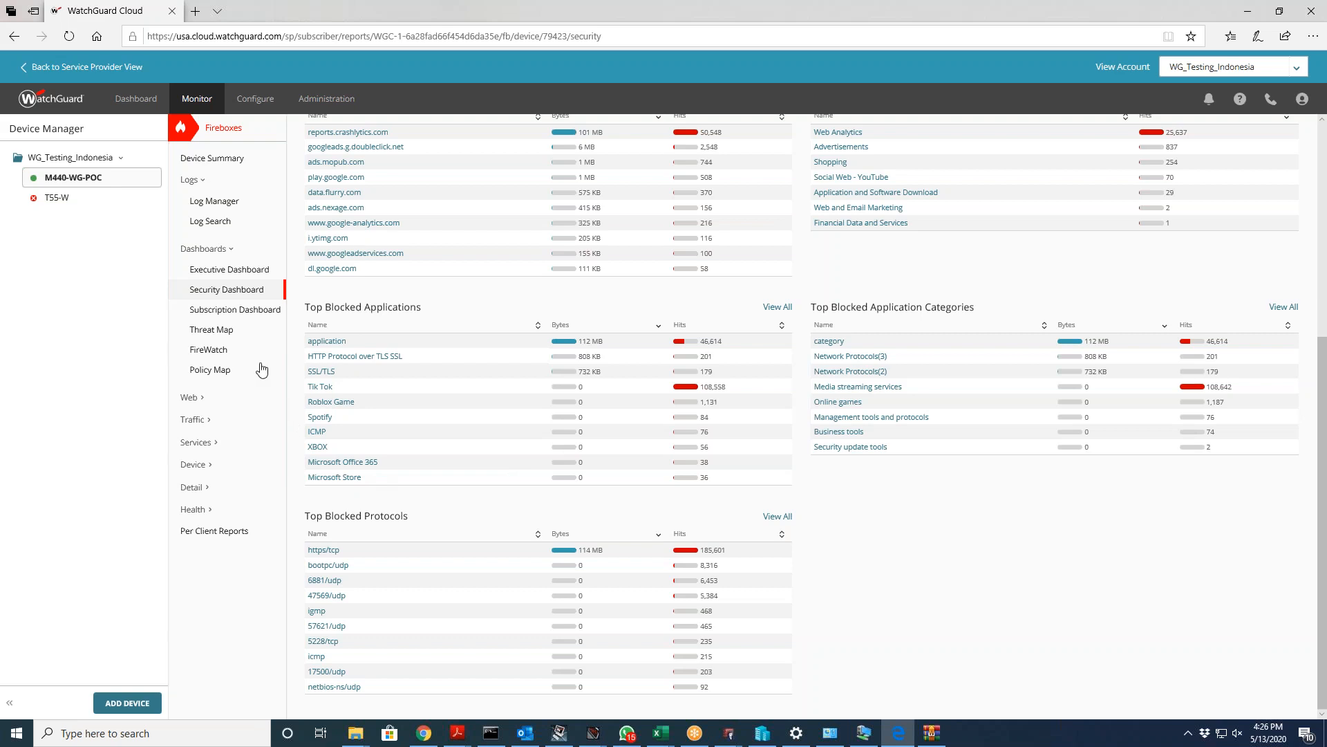
left_click(227, 273)
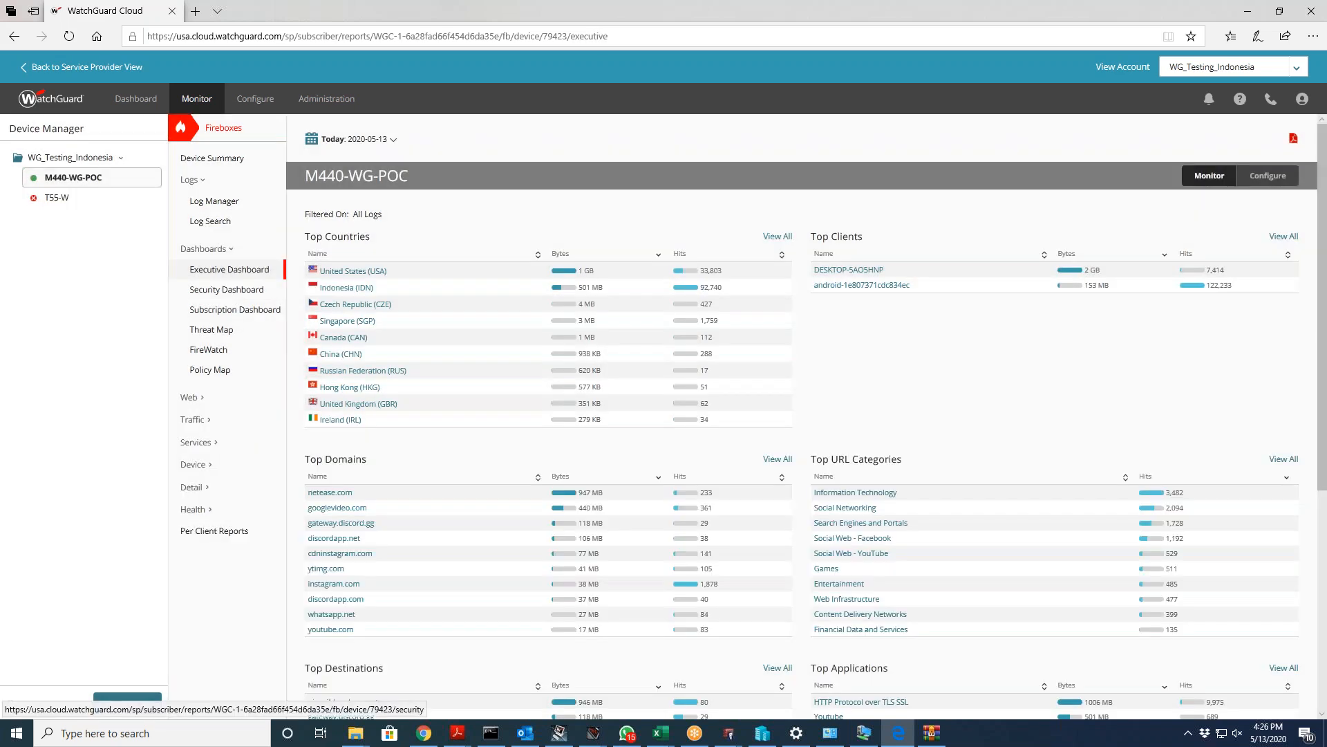
left_click(224, 290)
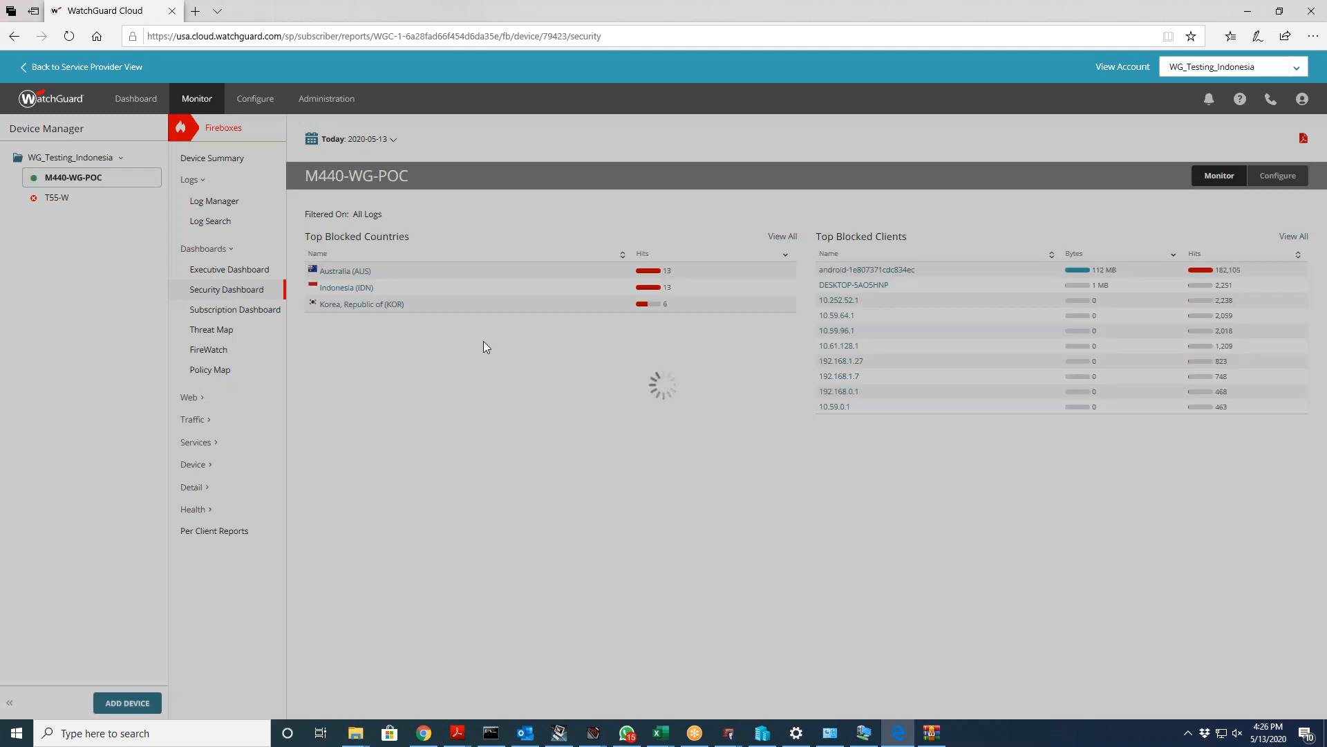
scroll(488, 355, "down", 5)
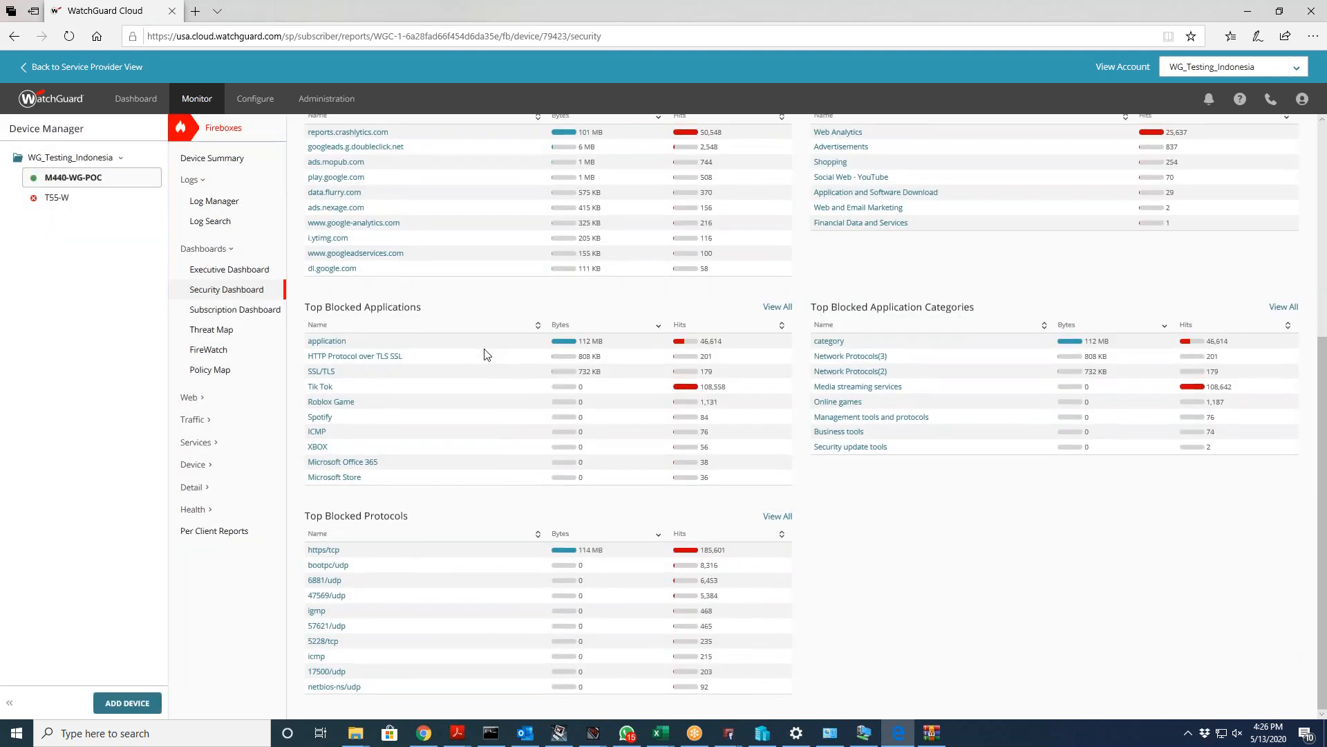
left_click(242, 309)
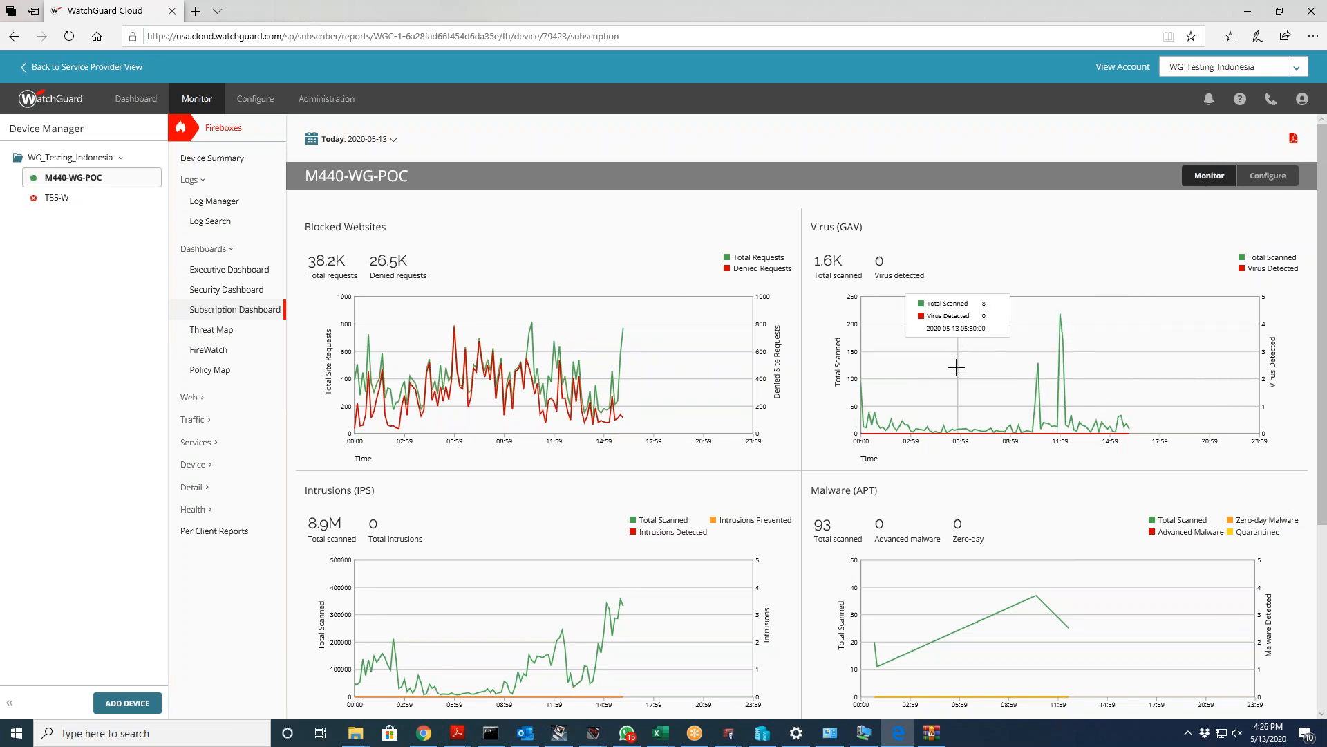
Step: Scroll to the Botnet Detection and Reputation Enabled Defense charts, then go to the Threat Map
scroll(956, 366, "down", 4)
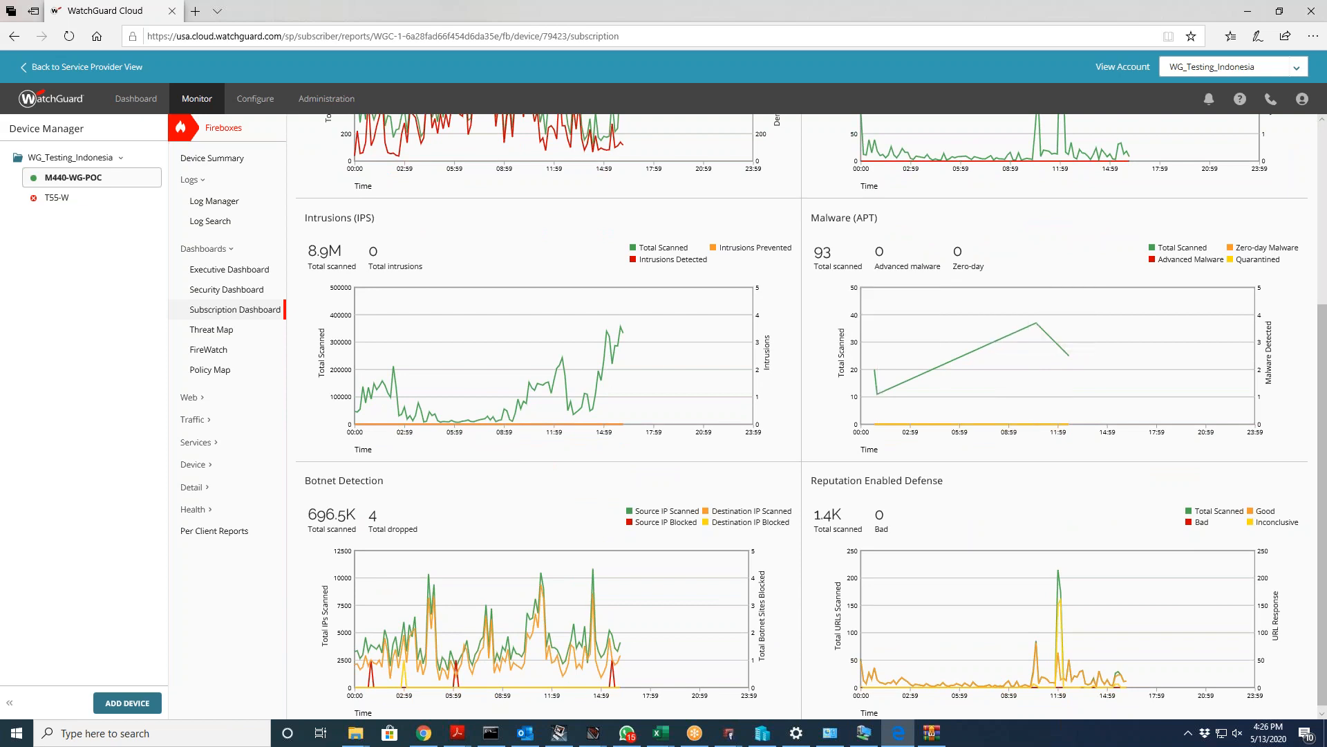
scroll(625, 332, "down", 1)
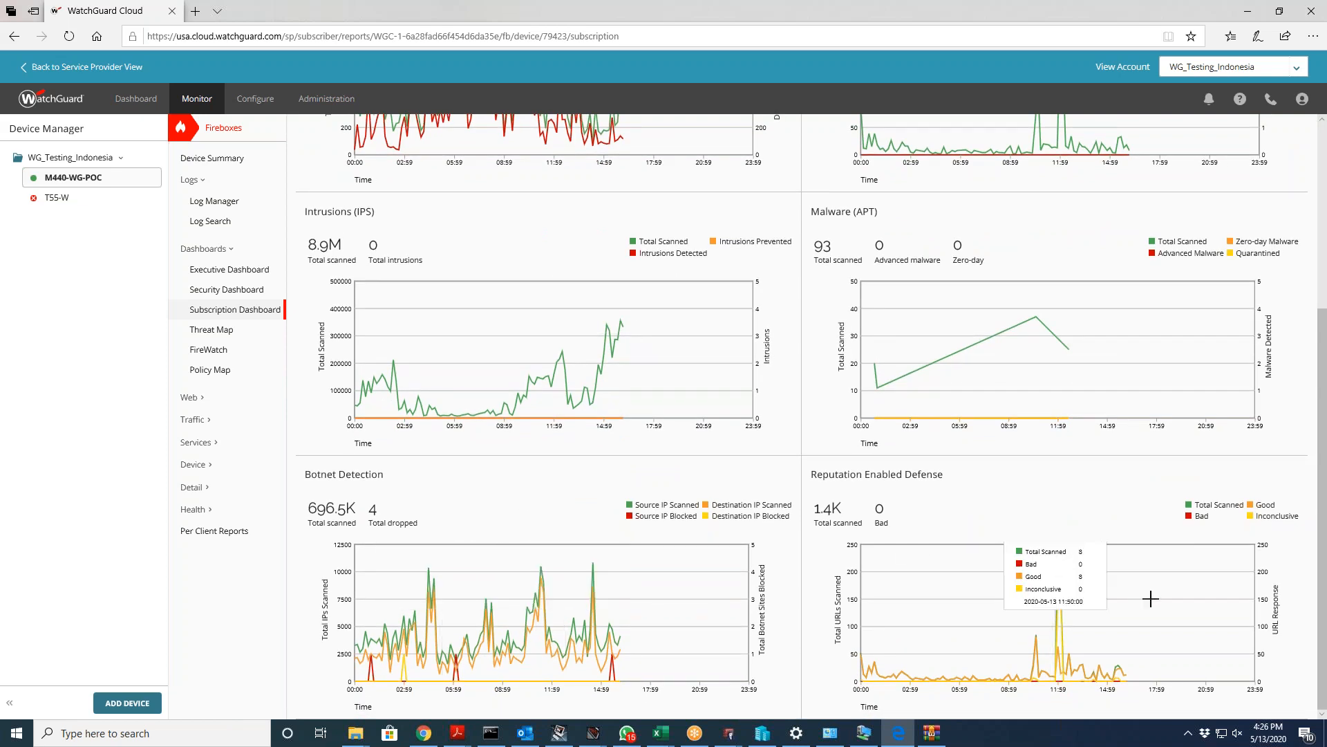
left_click(249, 332)
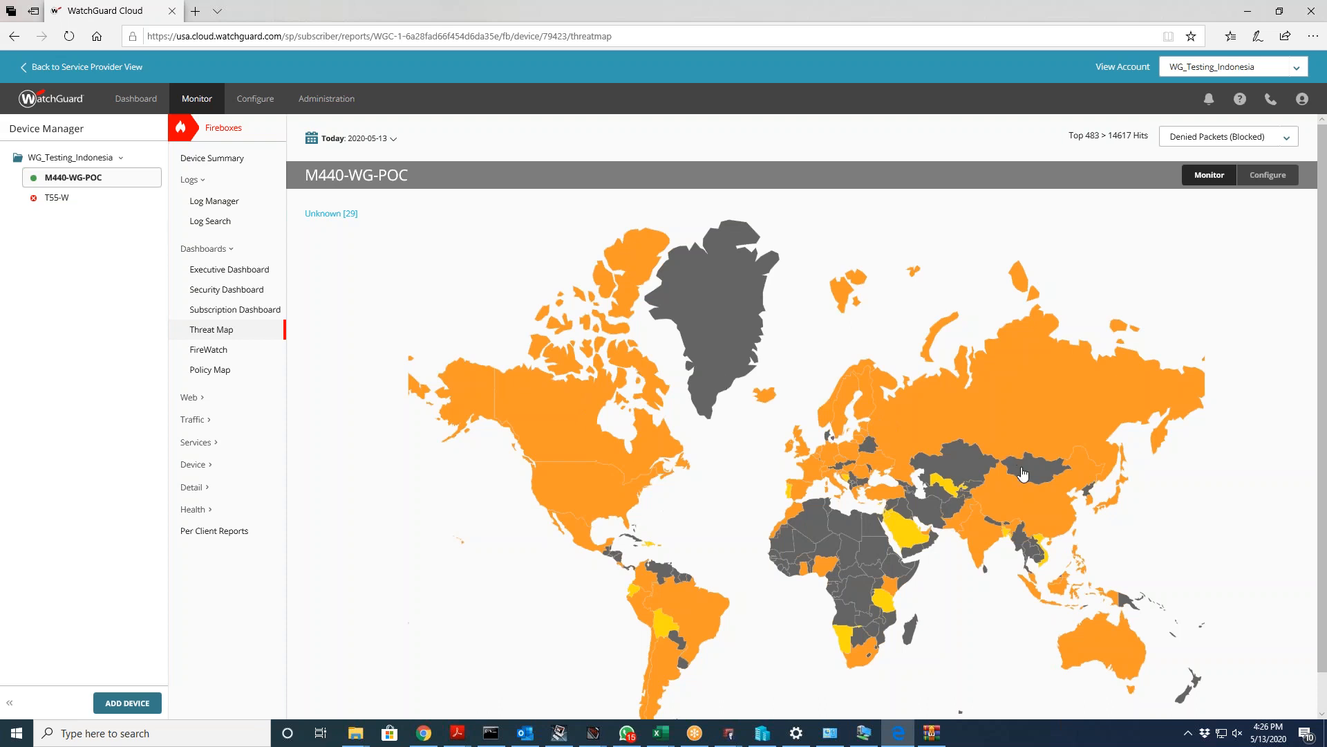
Step: Scroll the Threat Map to see denied packets by country across the whole world map
scroll(960, 582, "down", 1)
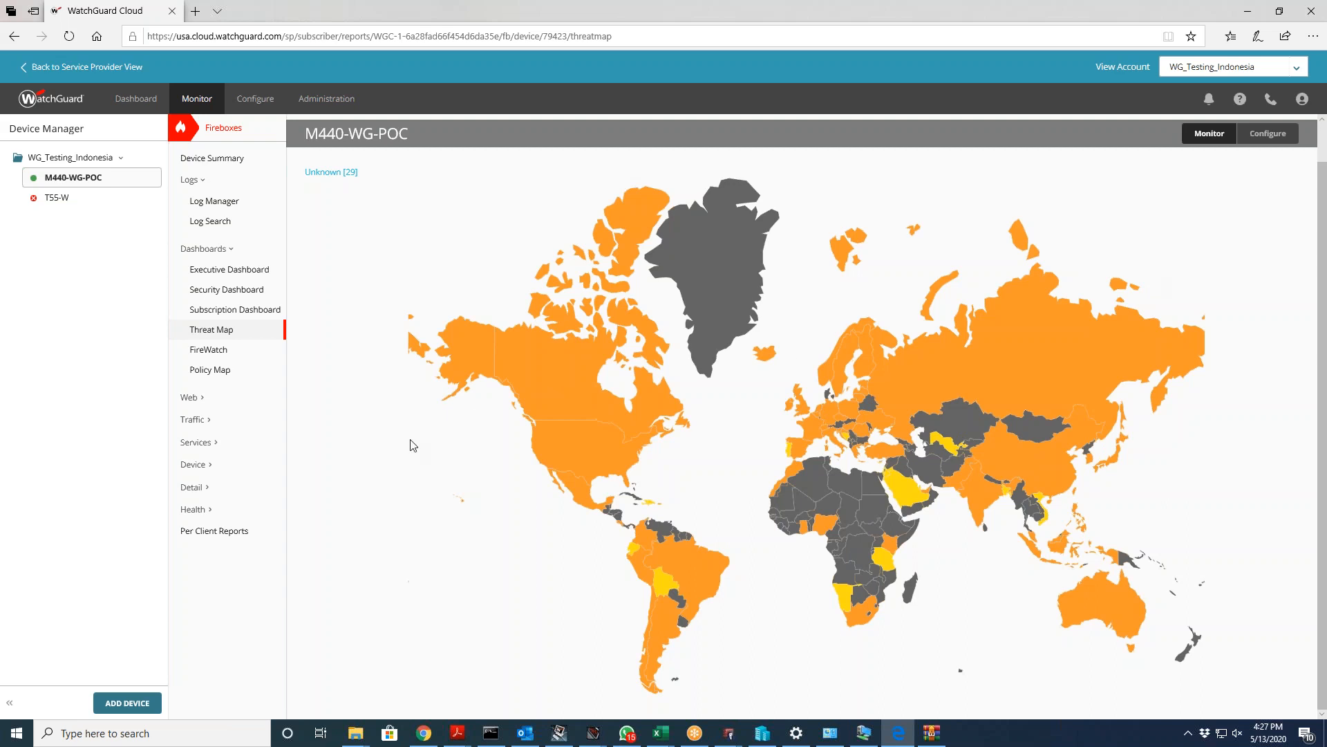
Step: Go to FireWatch and view M440-WG-POC traffic broken down by Destination and Application
left_click(228, 350)
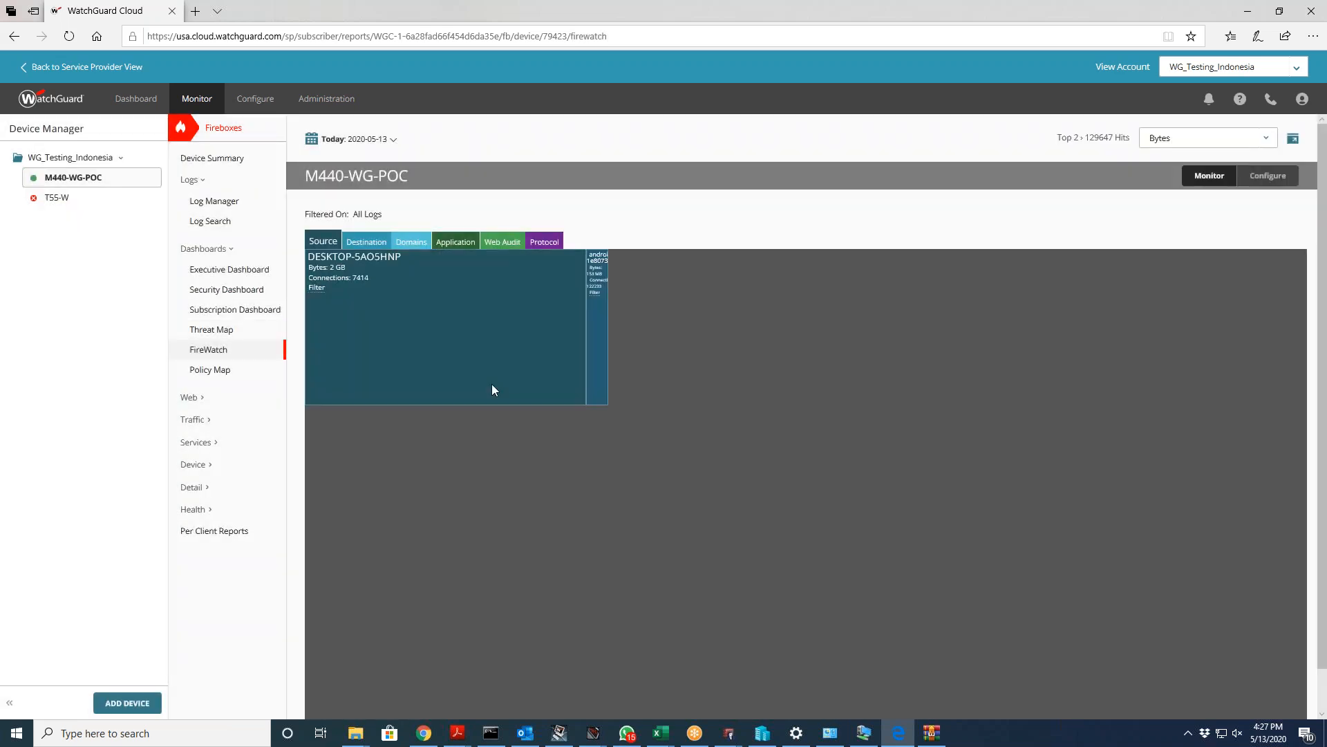
scroll(611, 405, "down", 1)
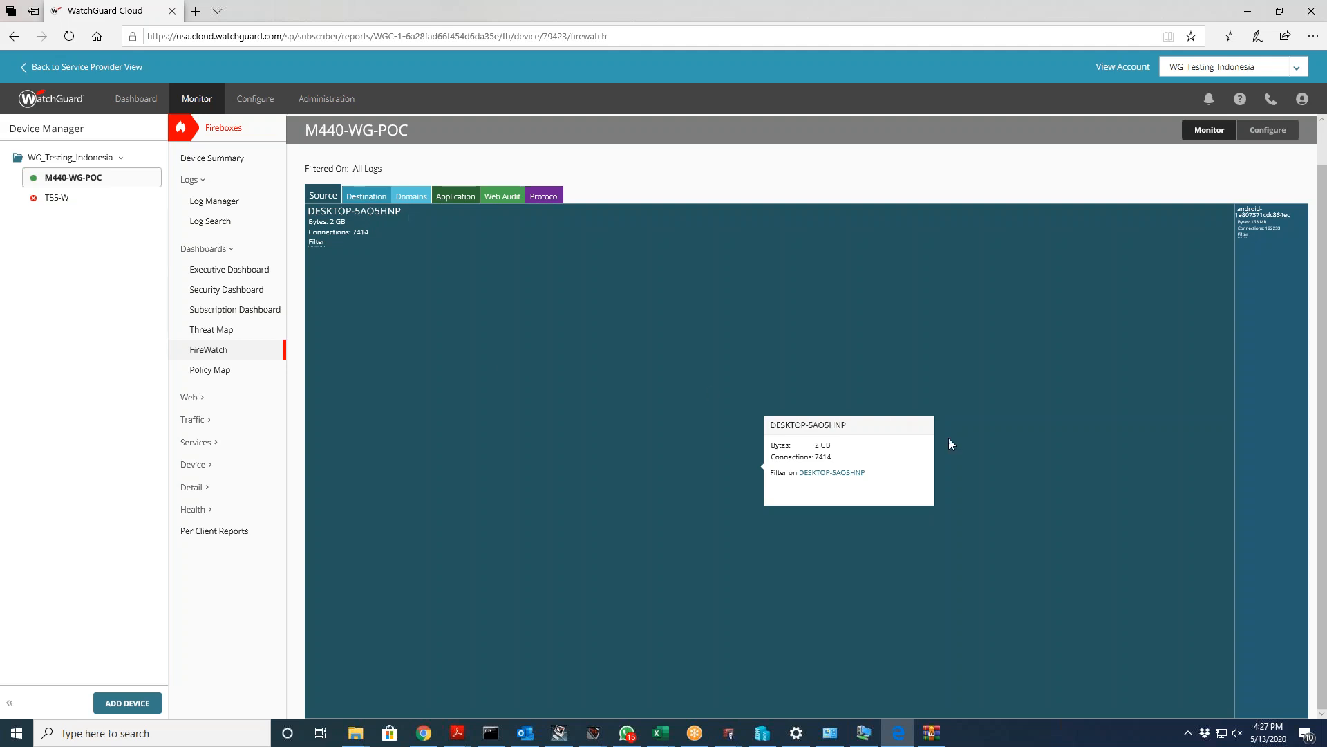
left_click(379, 197)
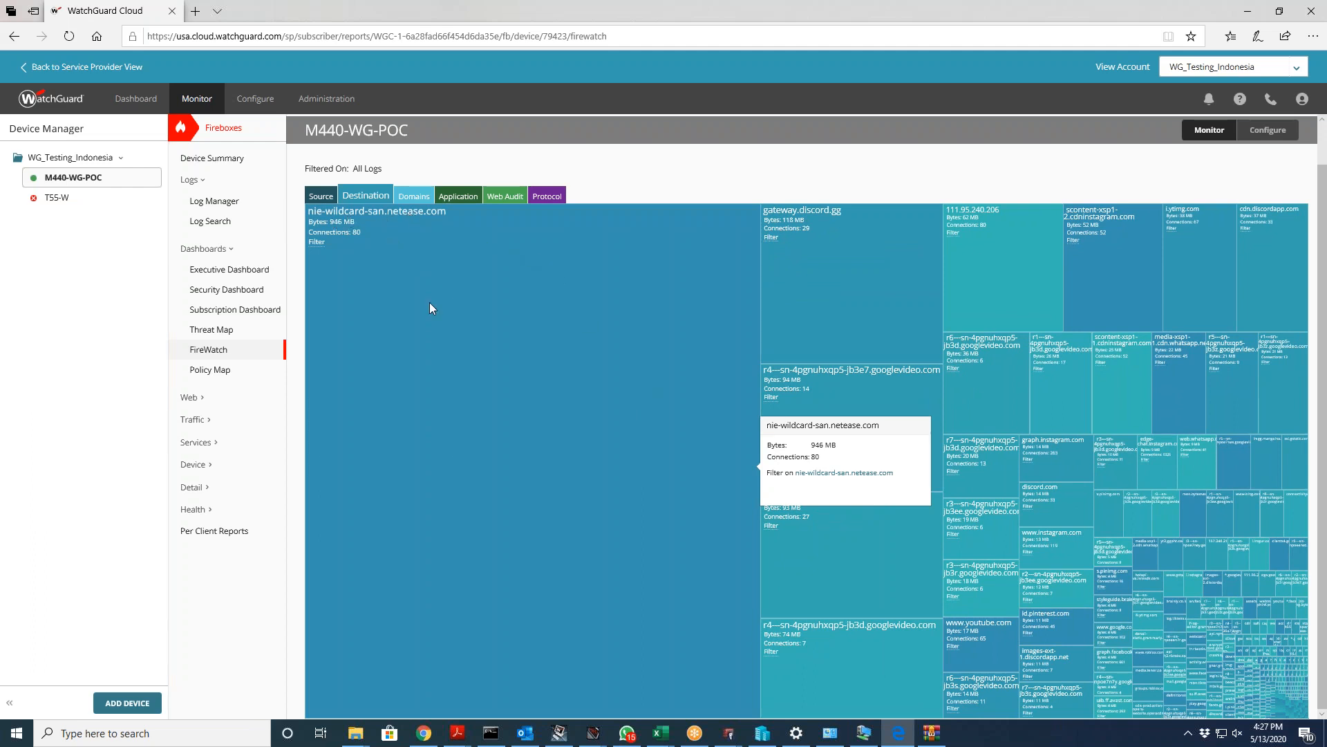
left_click(456, 200)
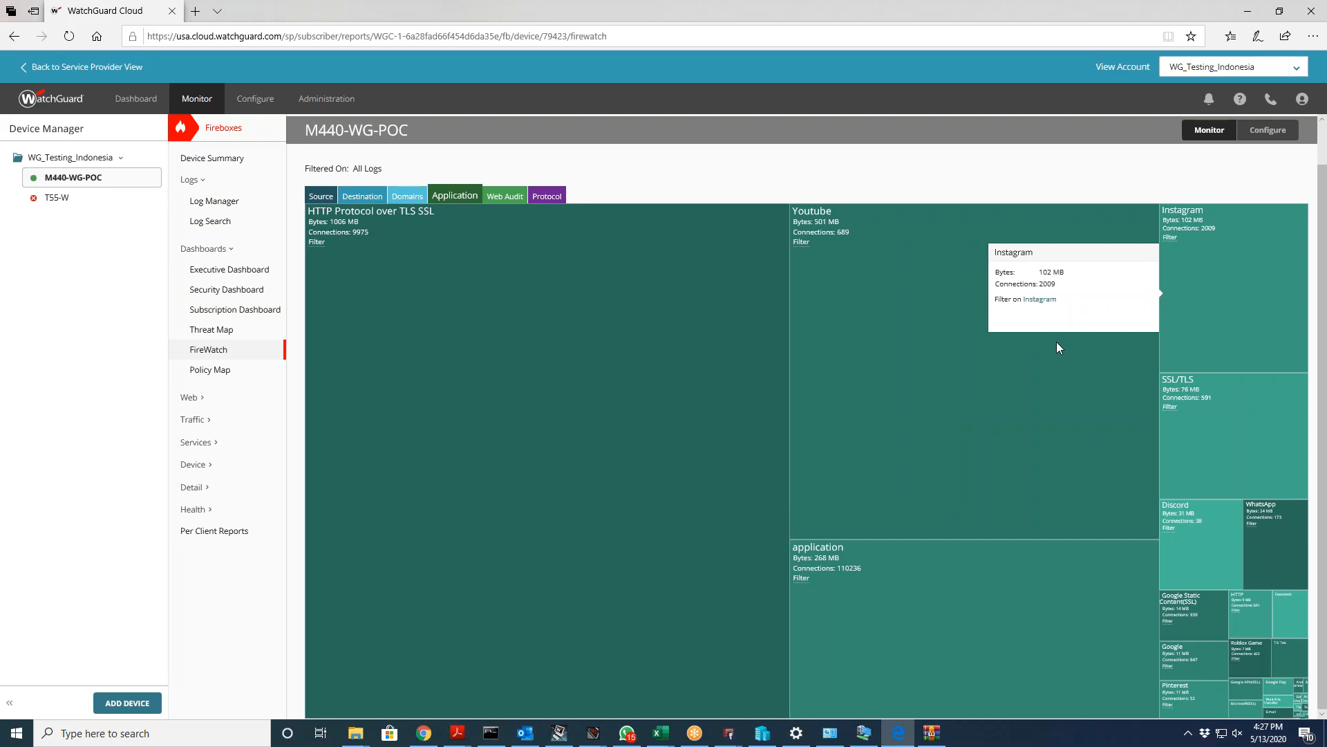
Step: View the Web Audit and Protocol breakdowns, then the Policy Map of 13 flows
left_click(505, 198)
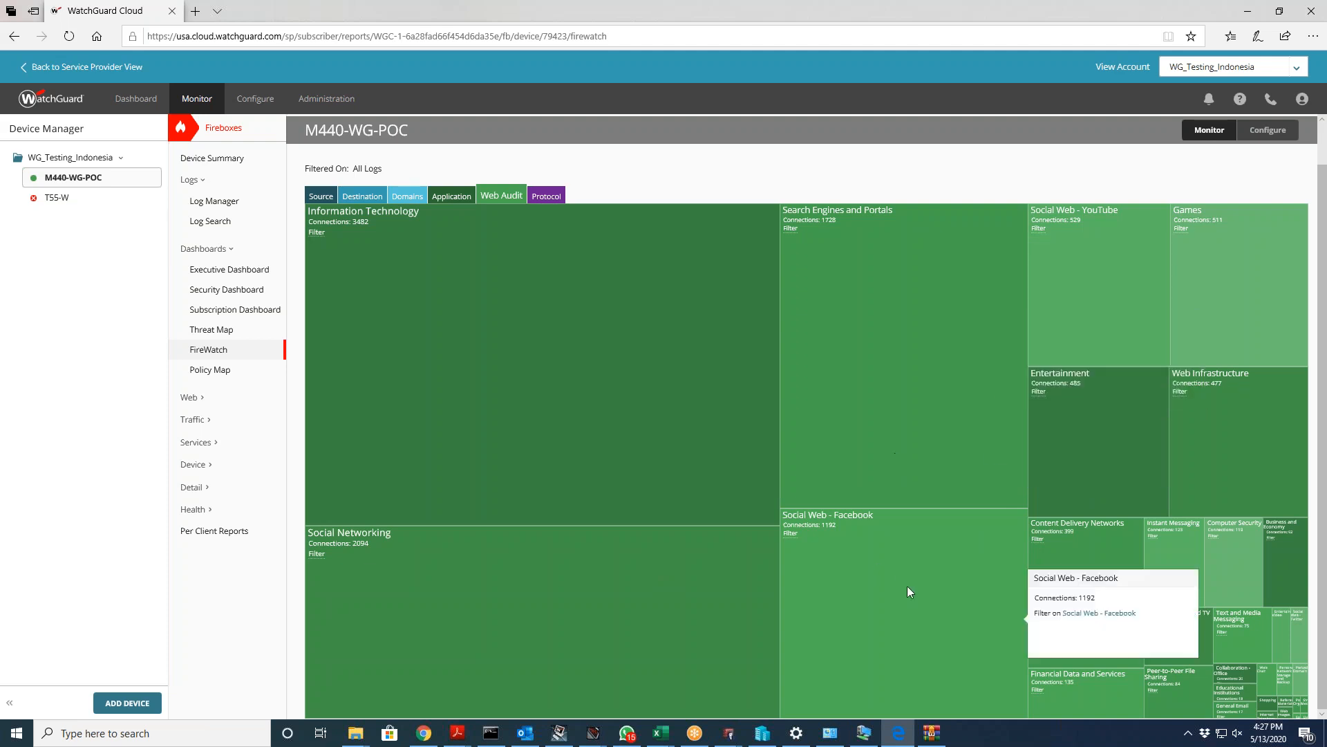
left_click(545, 196)
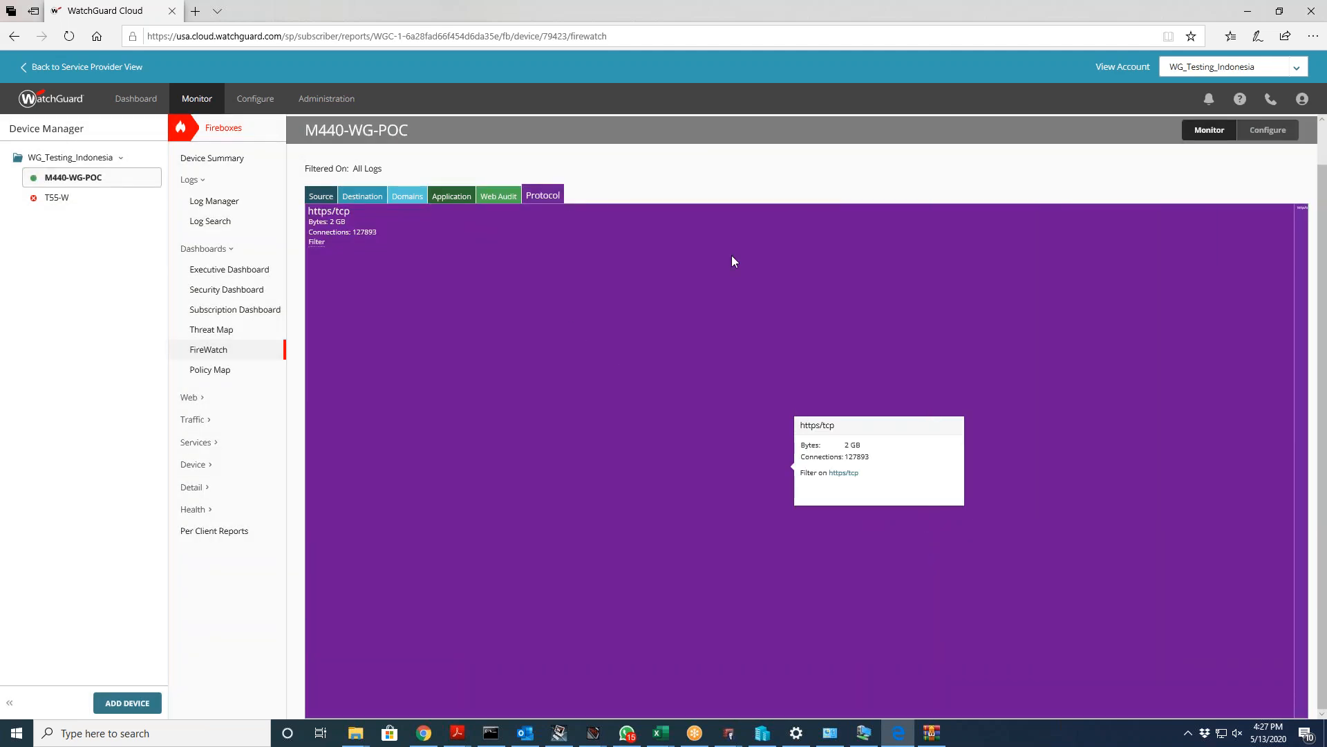
left_click(202, 374)
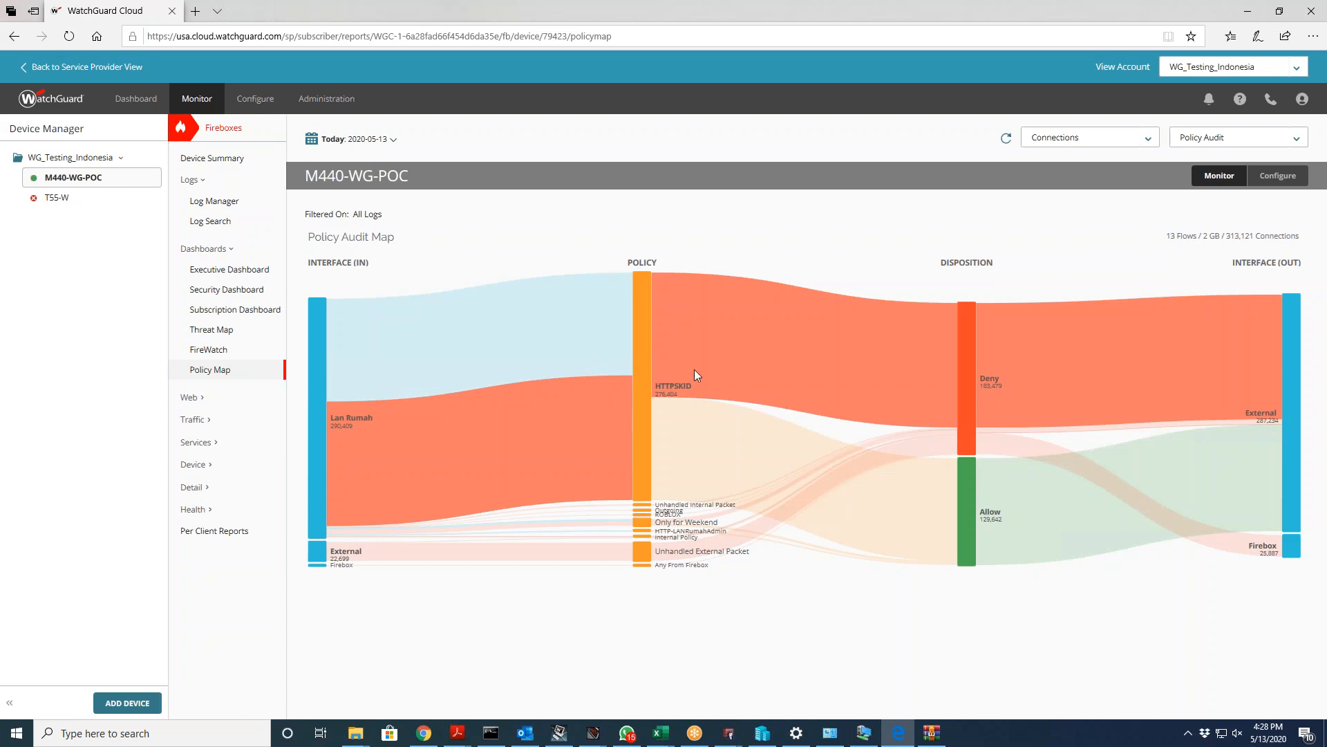
Step: After the Policy Audit Map, expand Web reports and open Most Active Clients, led by DESKTOP-SAO5HNP at 1930.88 MB
mouse_move(755, 383)
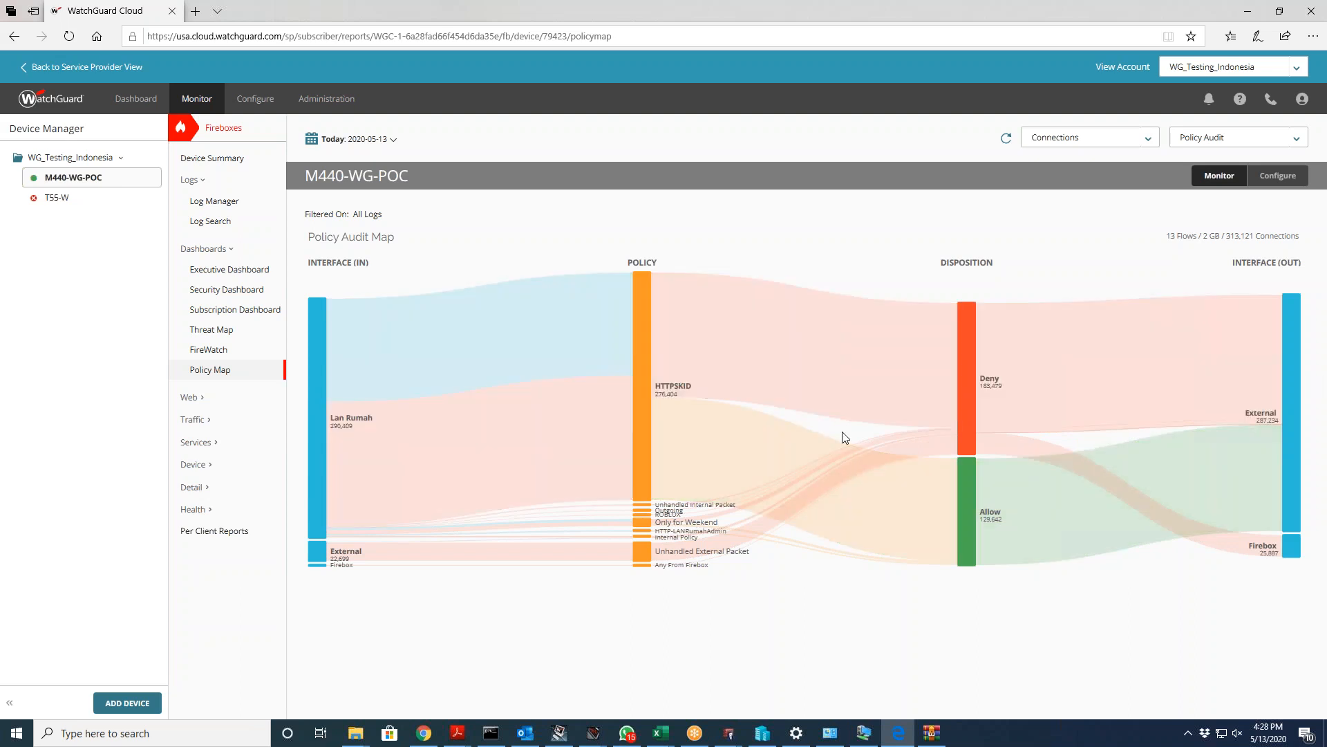
left_click(195, 398)
left_click(195, 398)
left_click(195, 398)
Step: Open Most Popular Domains and scroll its 50-domain table to the Total row (1274.67 MB, 172,593 hits)
left_click(200, 419)
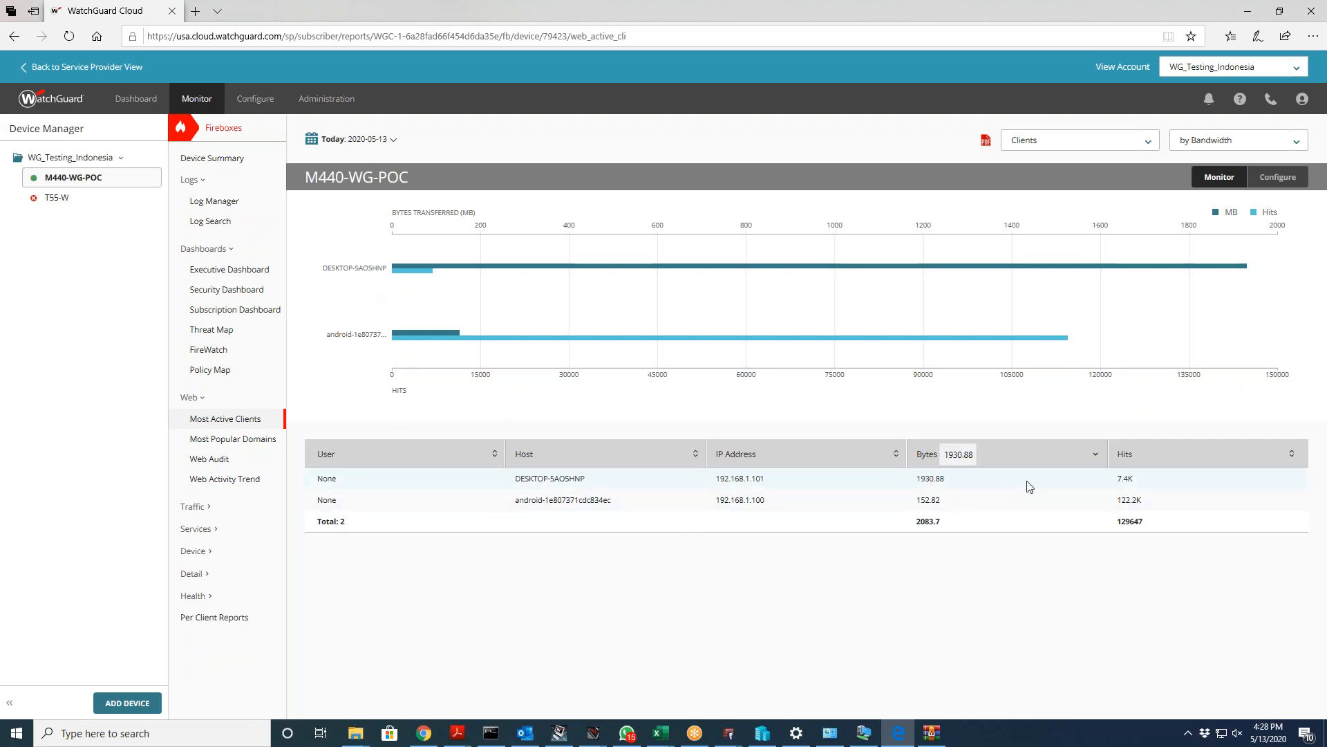
left_click(232, 442)
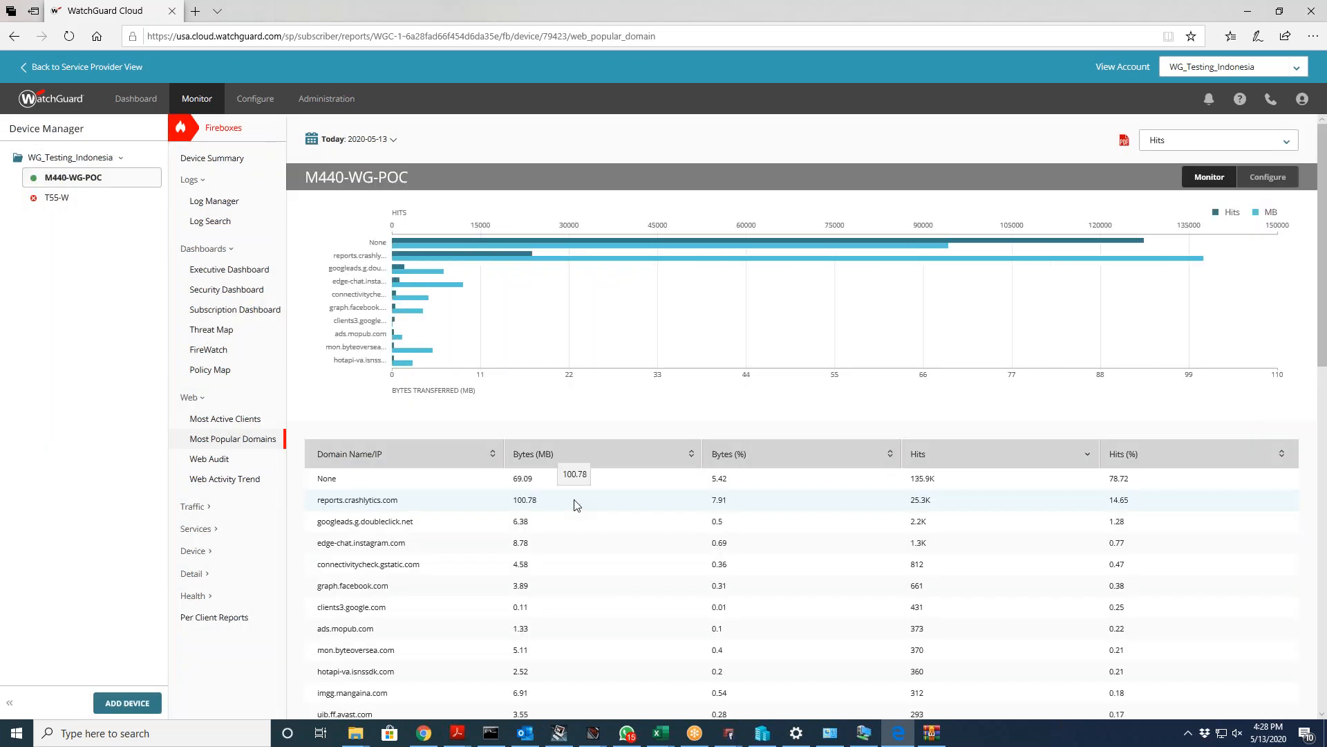
scroll(574, 505, "down", 3)
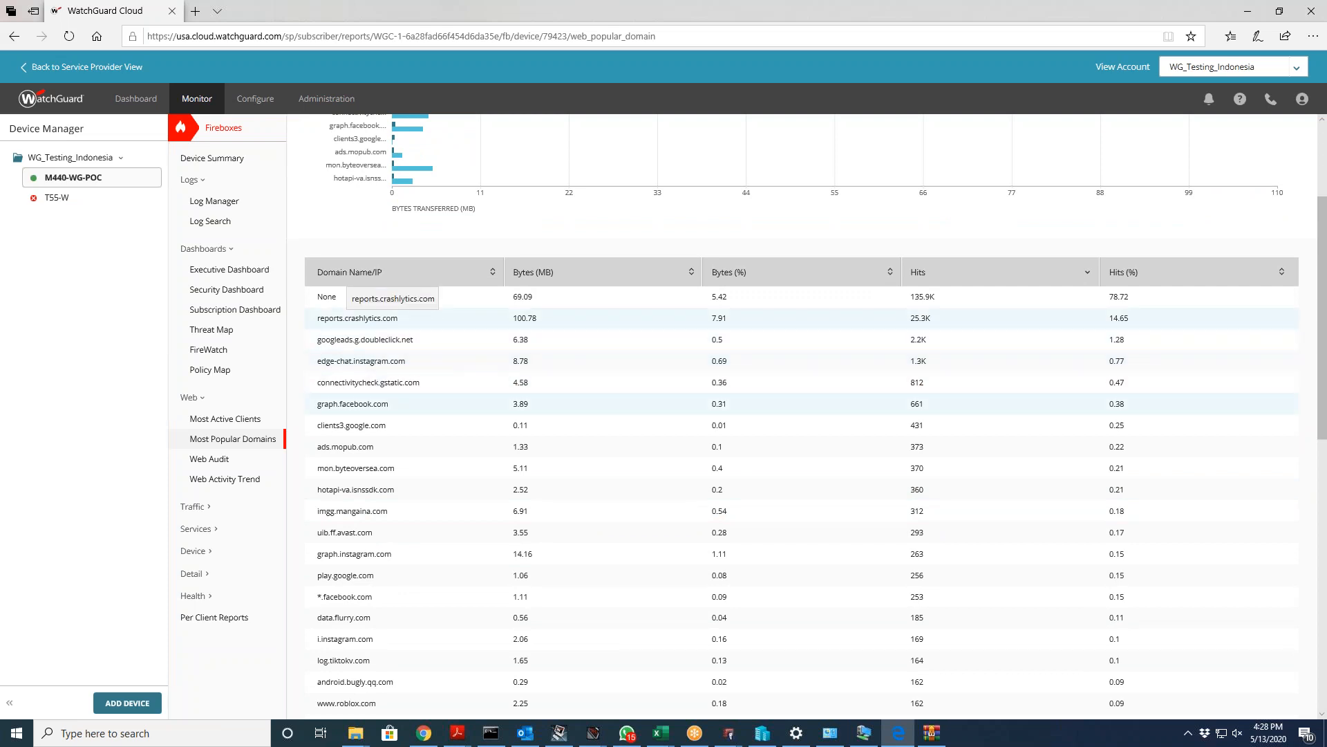
scroll(376, 544, "down", 4)
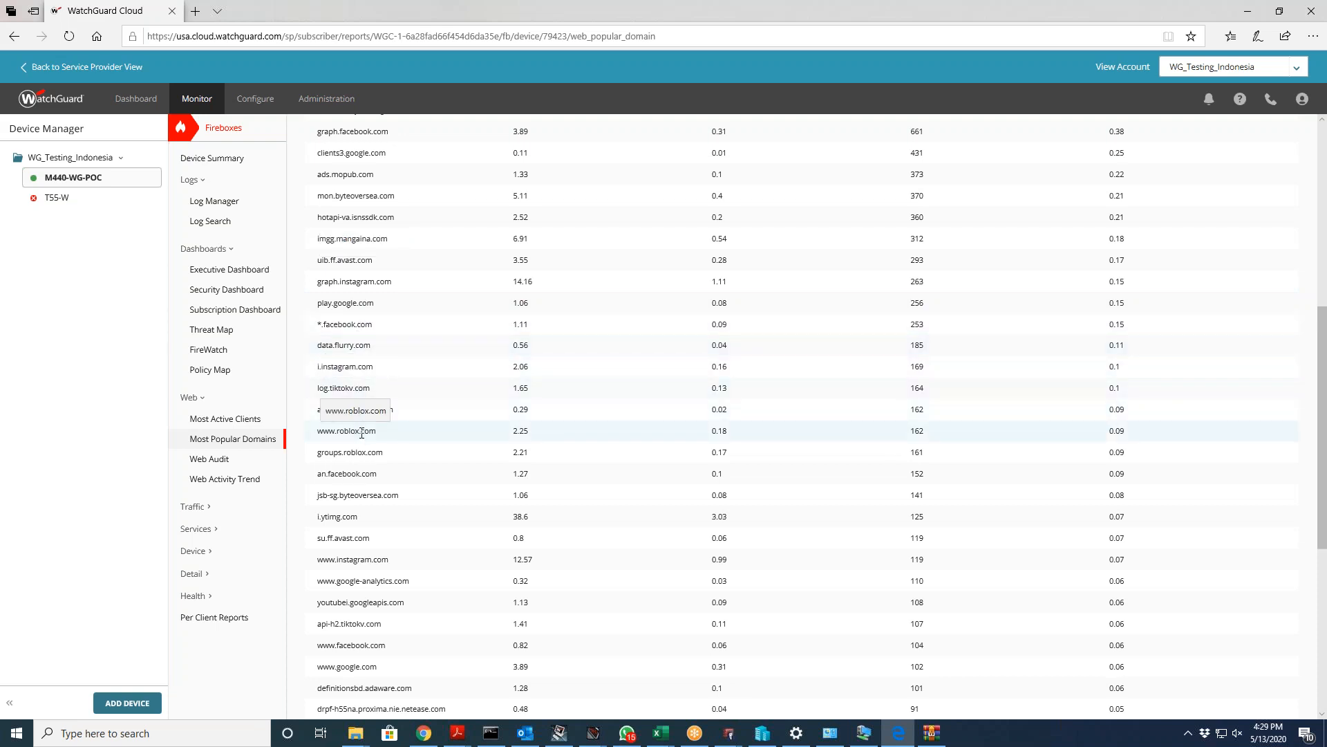
scroll(387, 481, "down", 3)
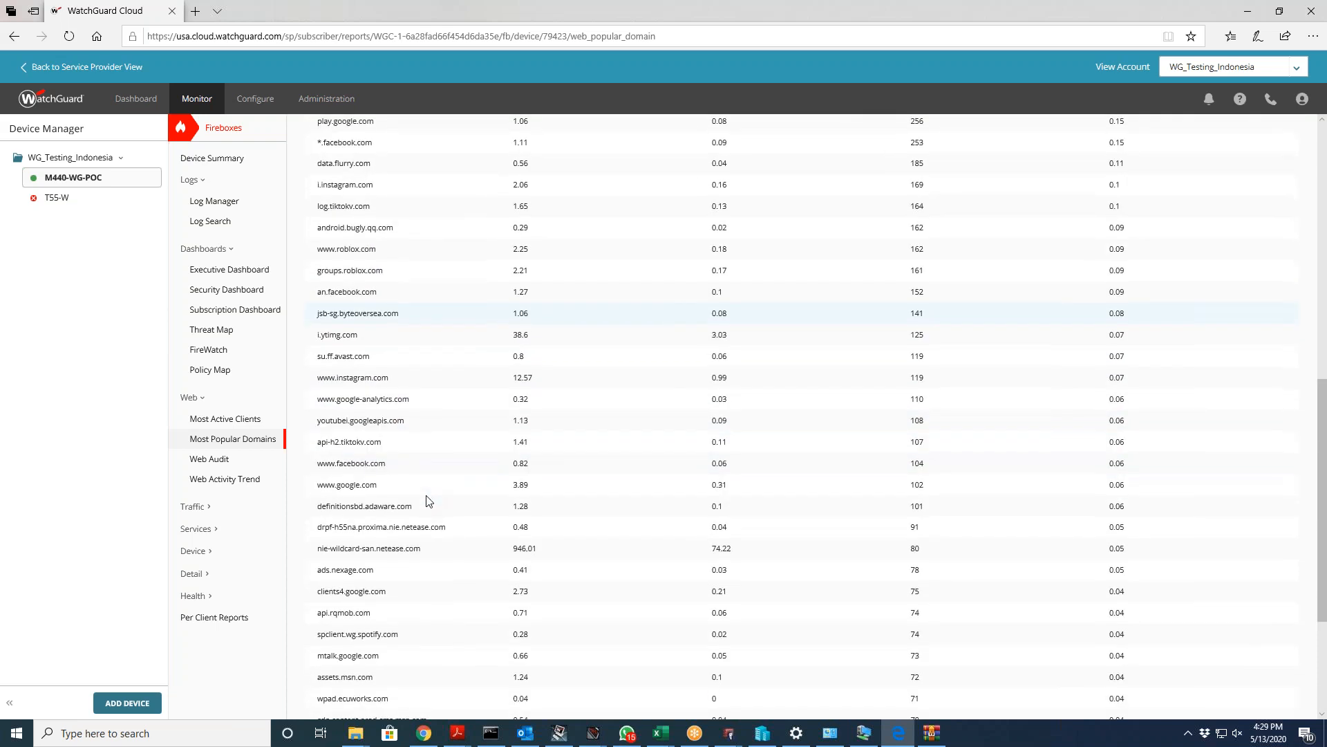
scroll(387, 470, "down", 3)
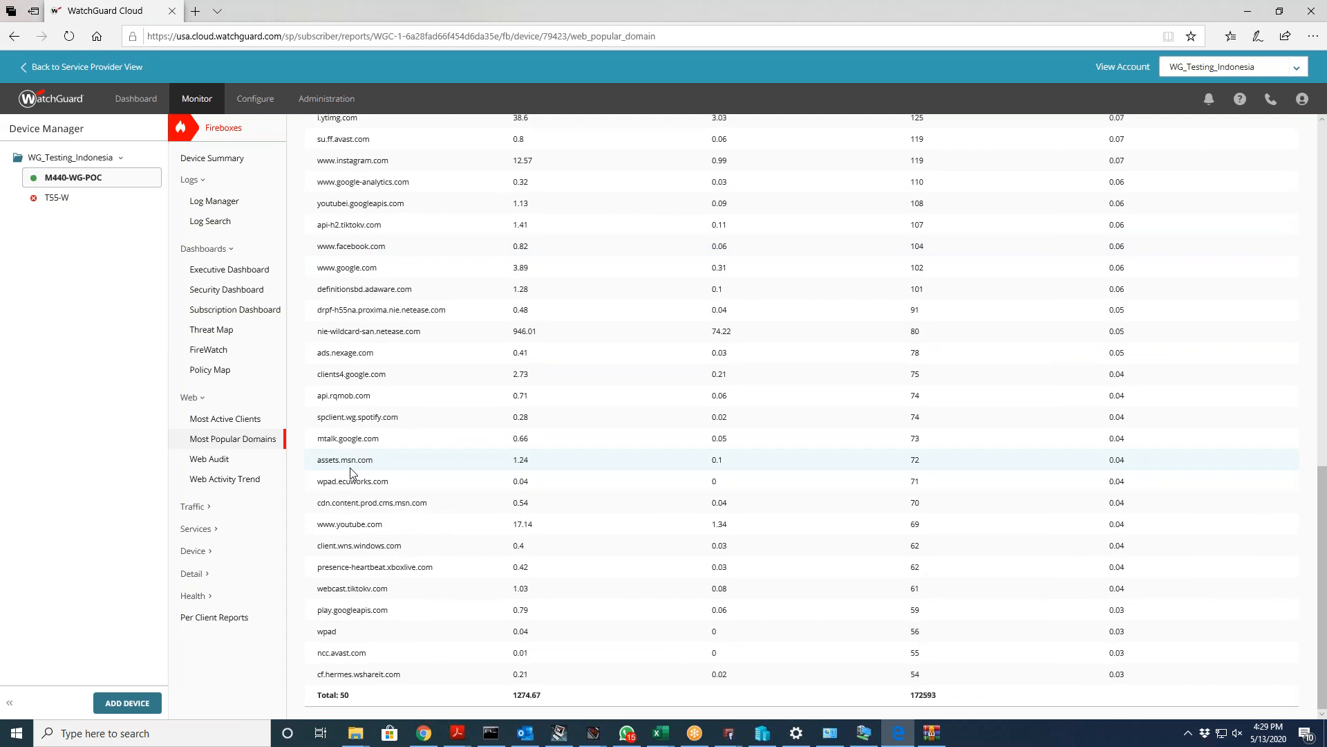
Step: Scroll through the Web Audit category table by hits, then switch to the Web Activity Trend report
left_click(218, 459)
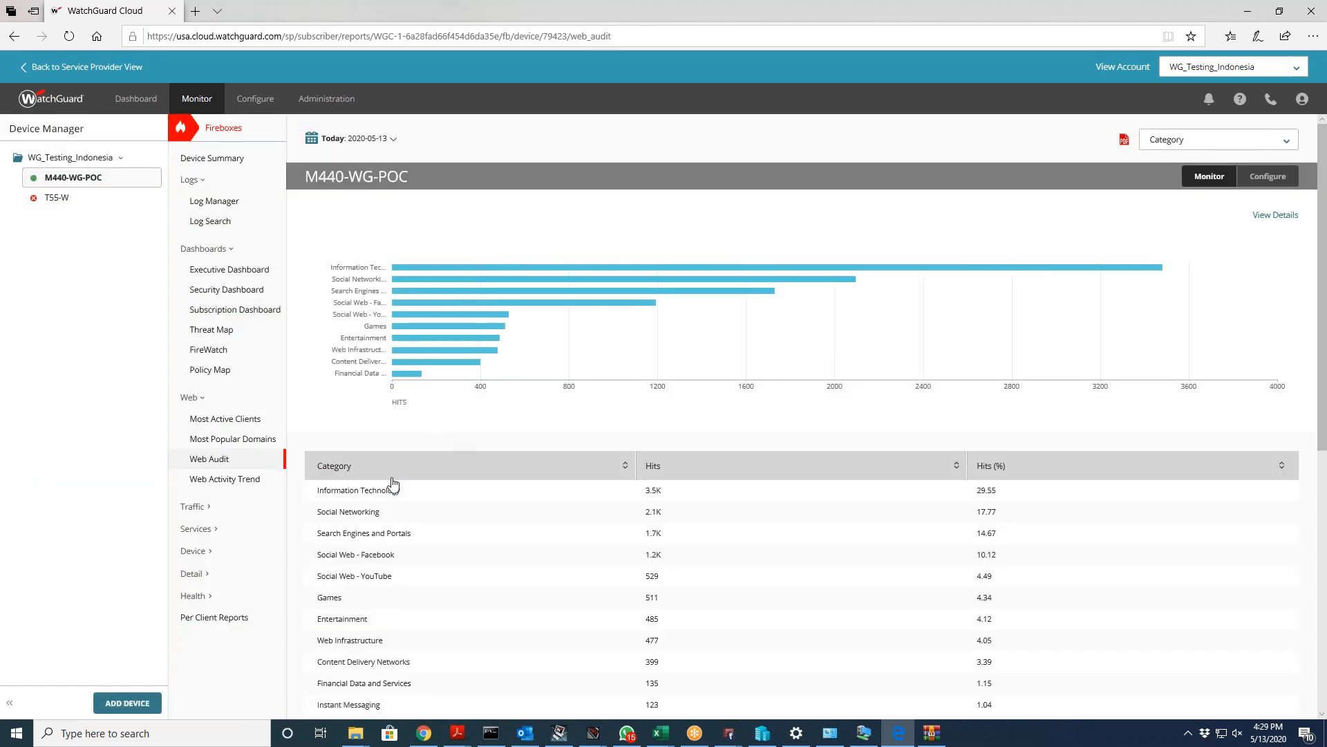
scroll(483, 477, "down", 4)
scroll(490, 477, "up", 3)
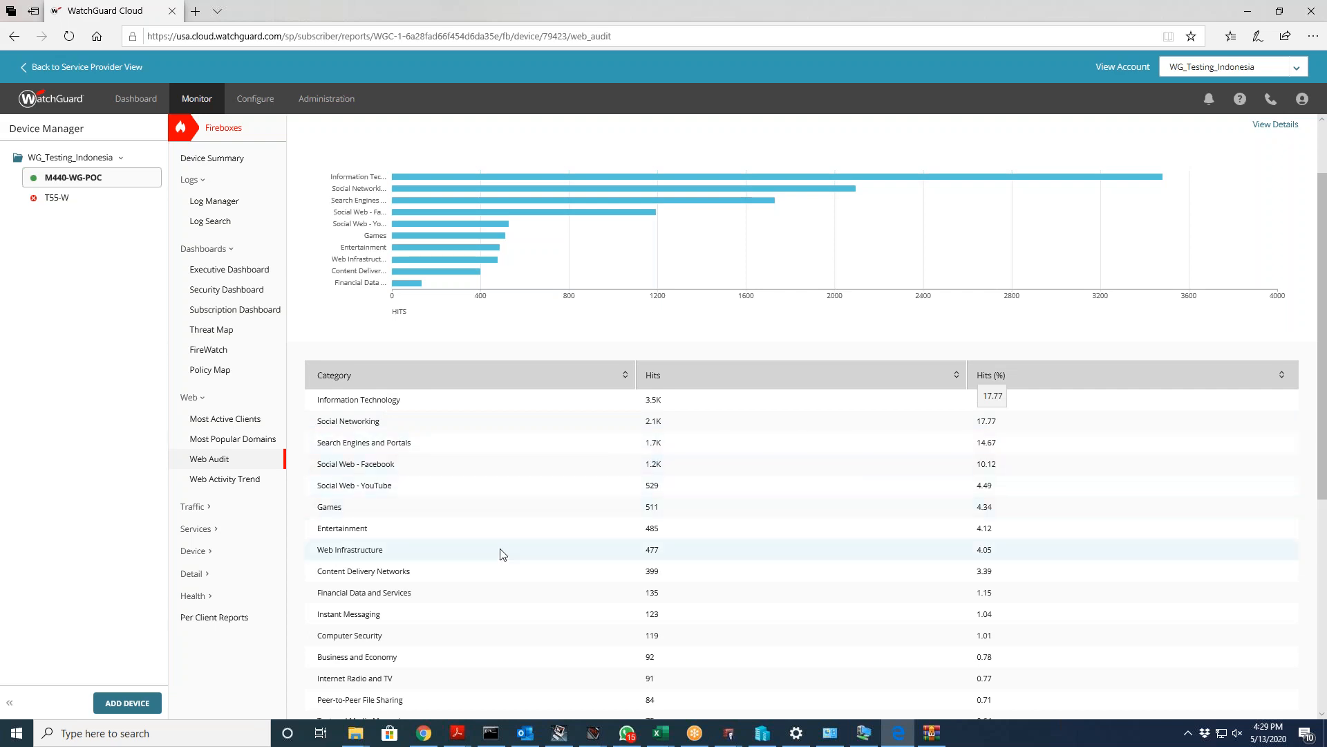
scroll(495, 564, "down", 3)
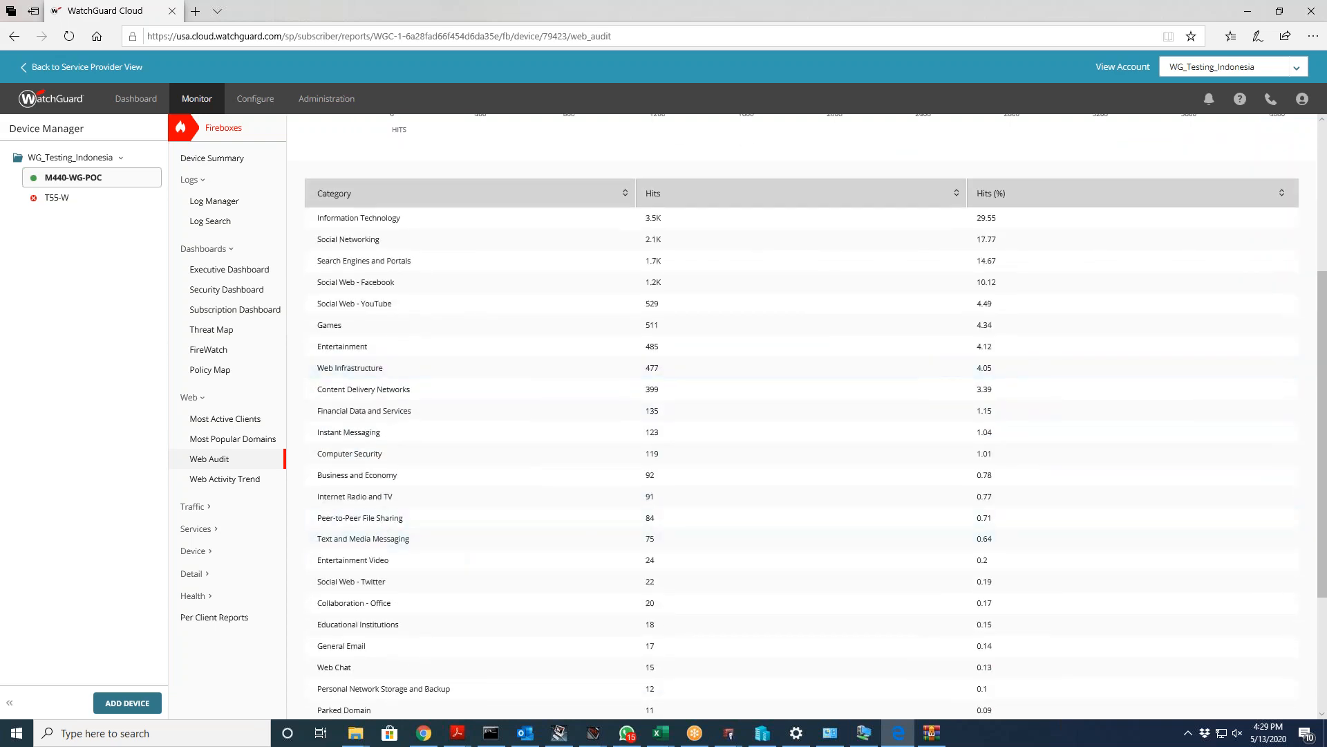
left_click(239, 480)
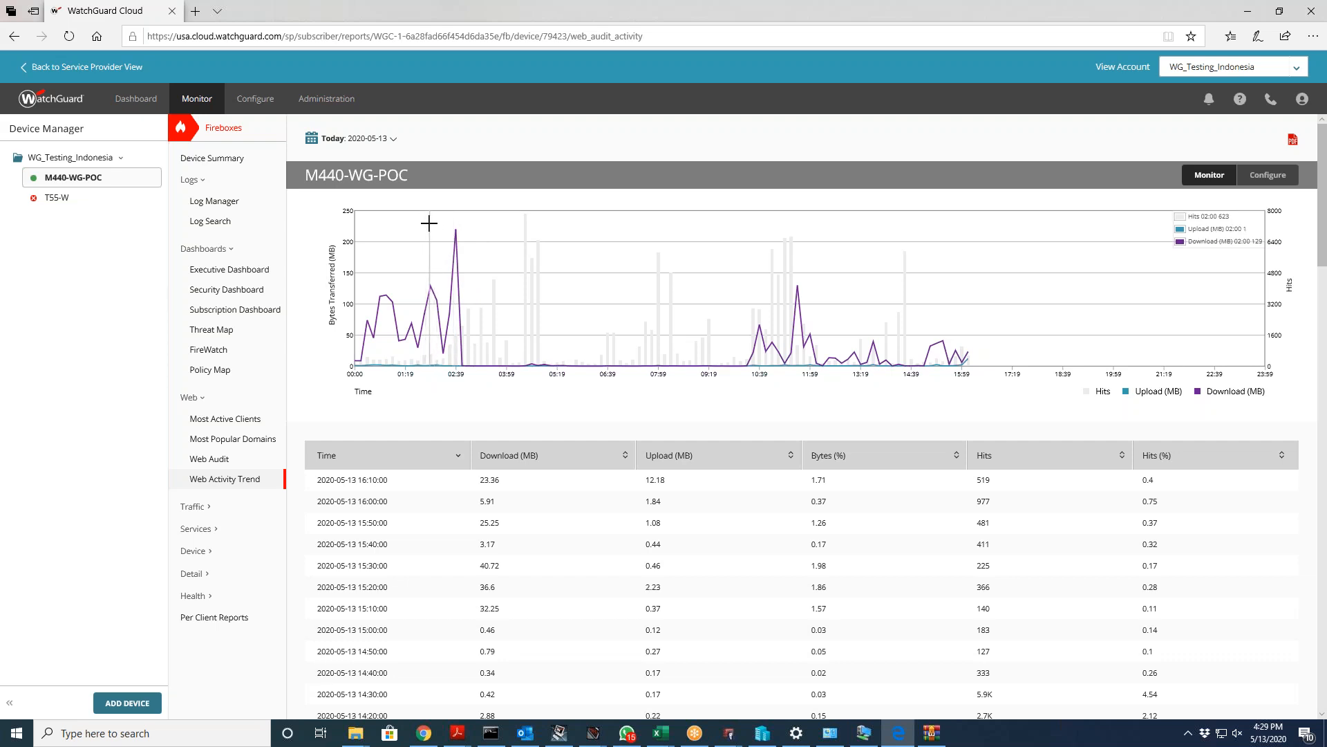
Step: Zoom the trend chart to 01:58–02:59, then view Proxy Traffic and Top Clients for M440-WG-POC
left_click_drag(429, 222, 468, 221)
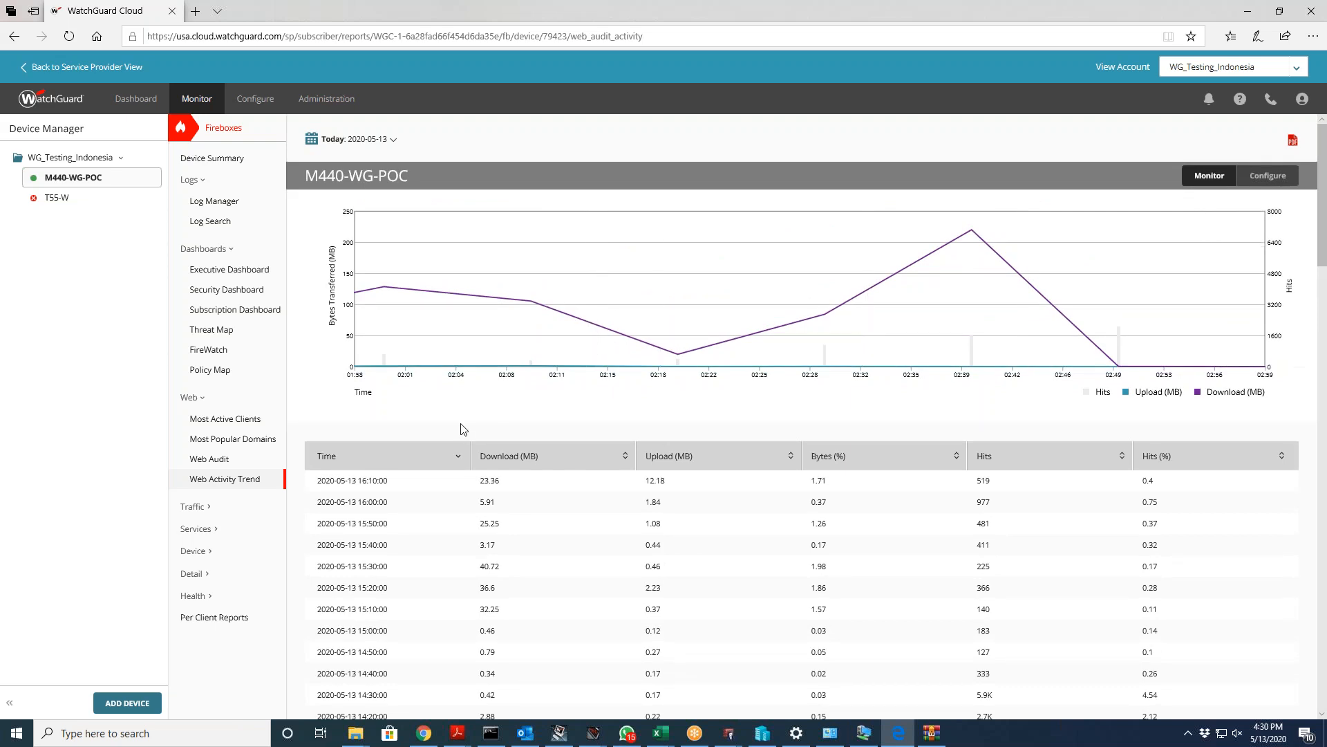
left_click(217, 508)
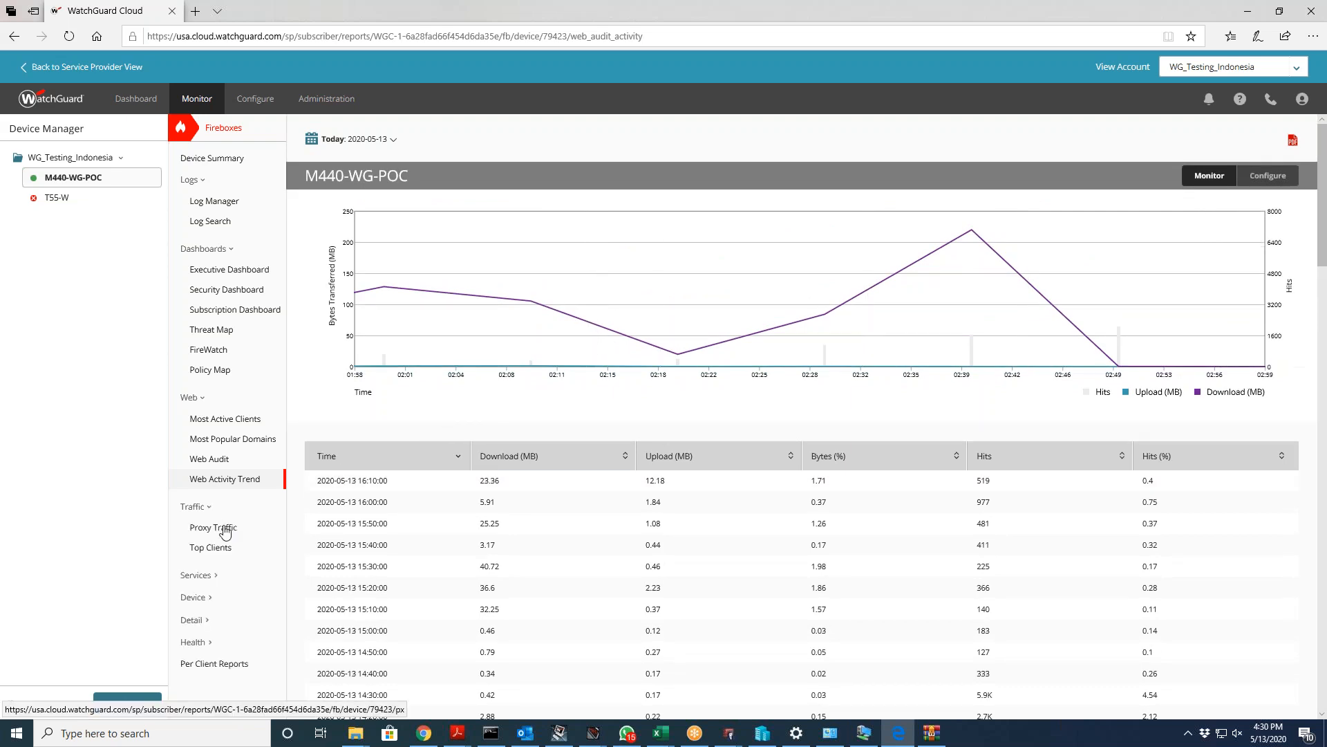
left_click(213, 527)
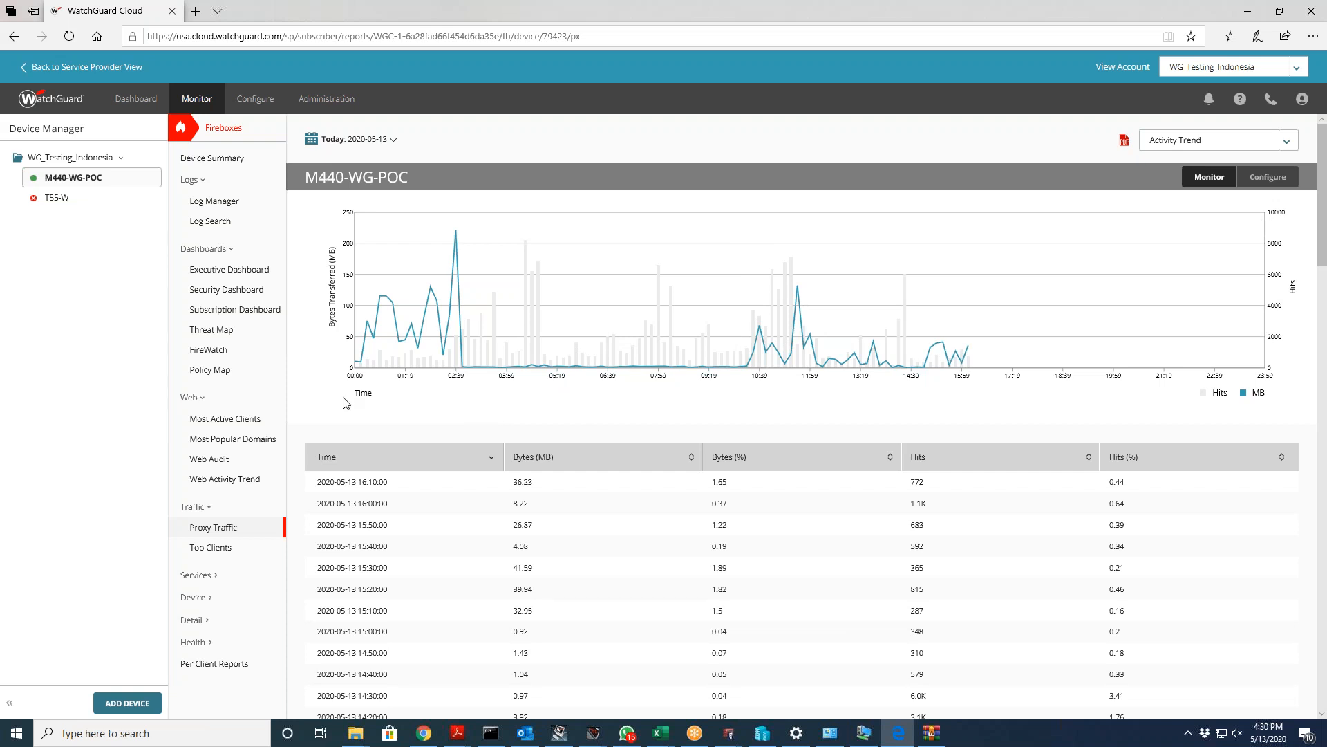
left_click(226, 547)
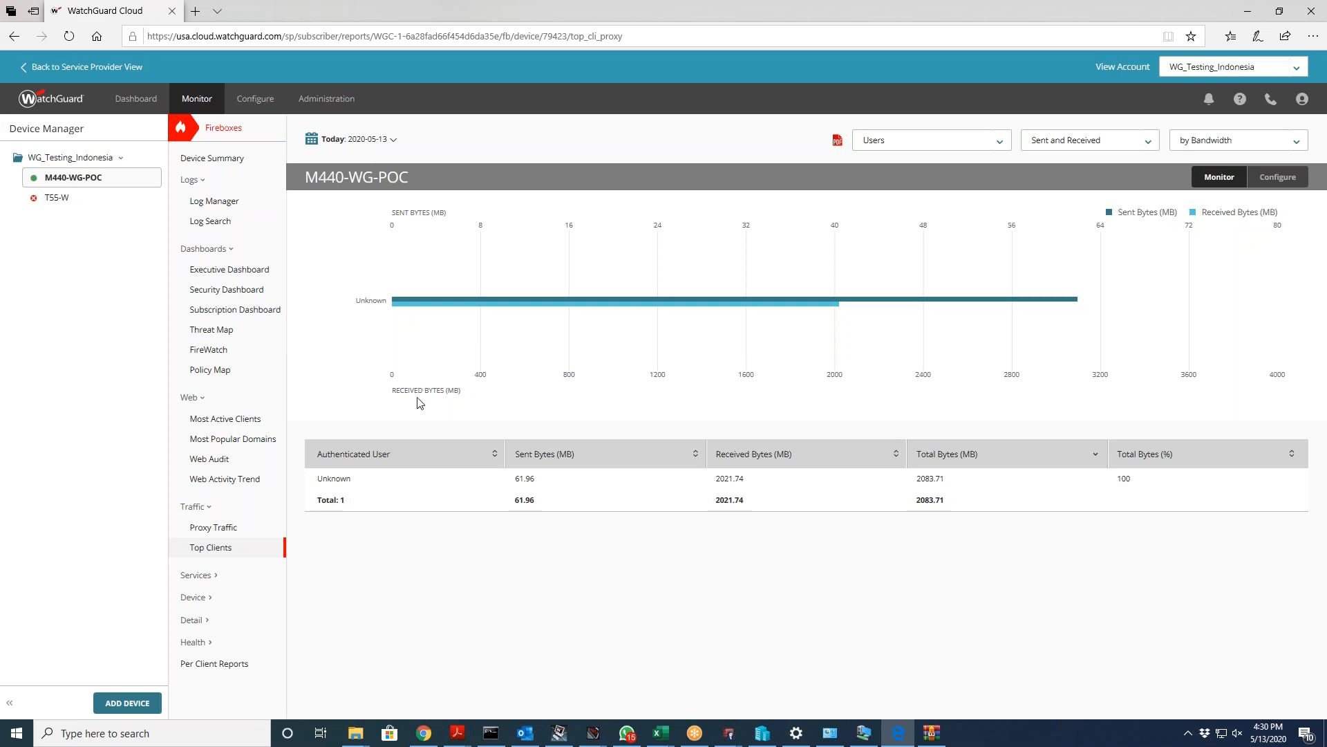
Step: Scroll through the Application Usage table, then open Blocked Applications, where Tik Tok has 108.6K hits
left_click(212, 576)
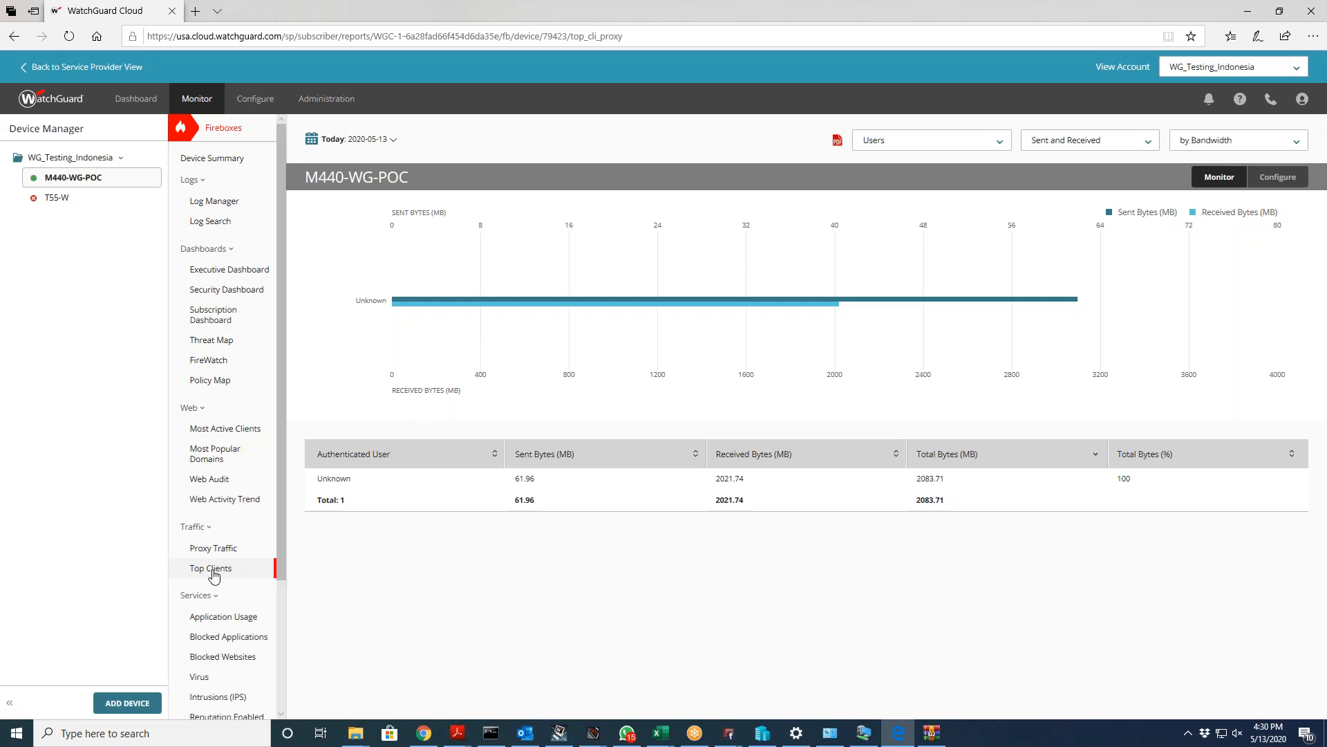
left_click(220, 619)
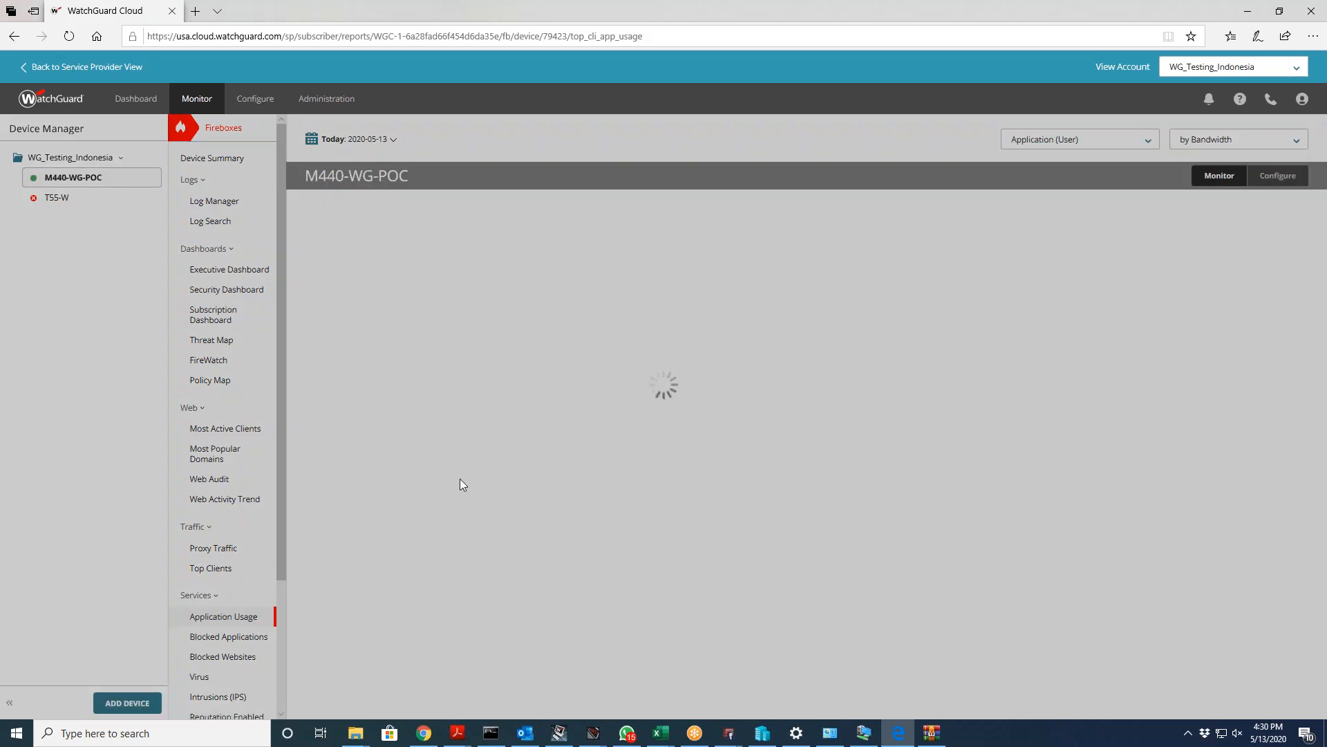
scroll(450, 395, "down", 3)
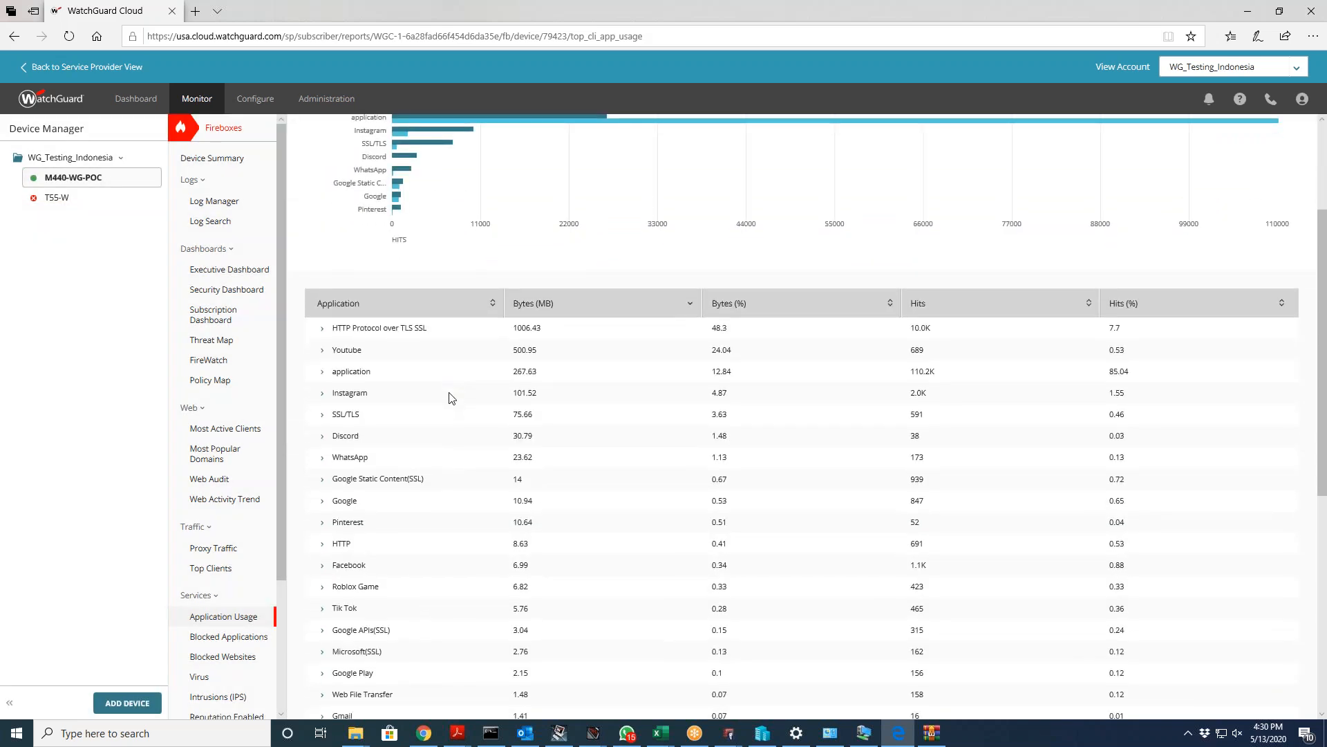
scroll(450, 395, "up", 3)
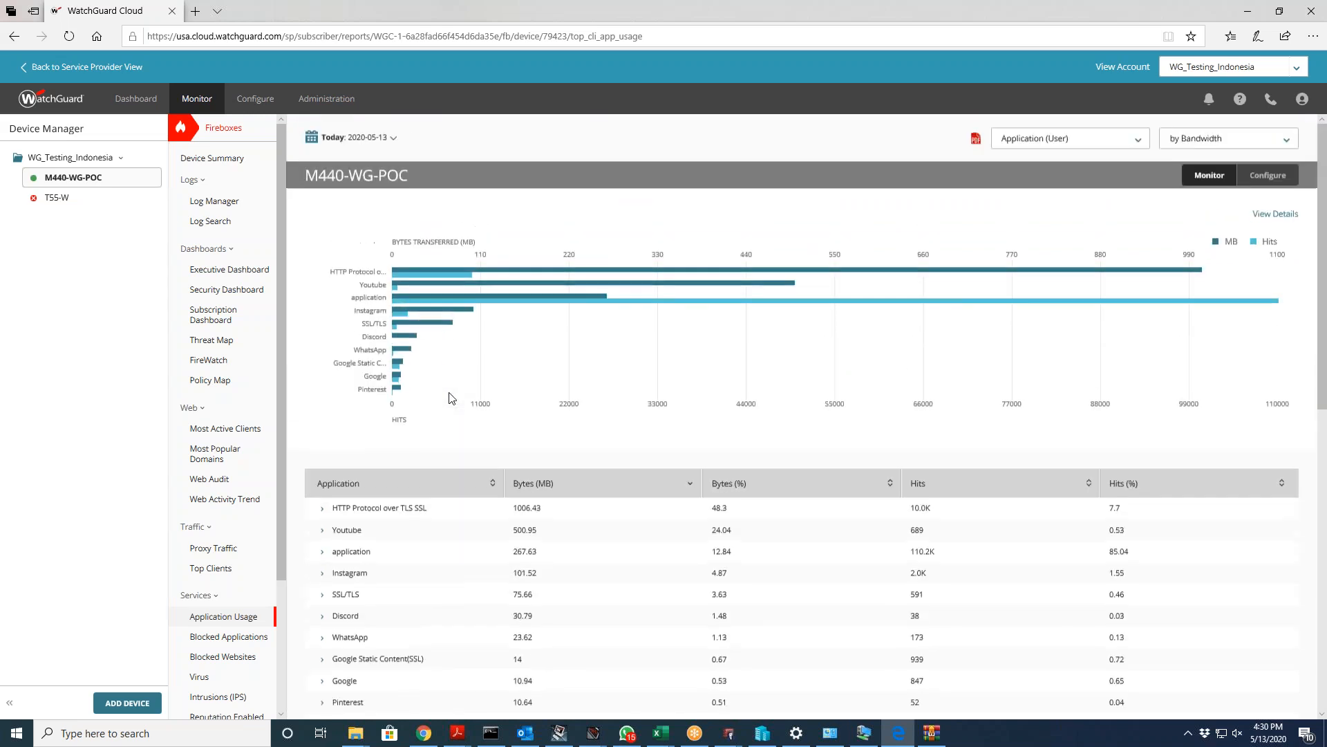
scroll(484, 401, "down", 4)
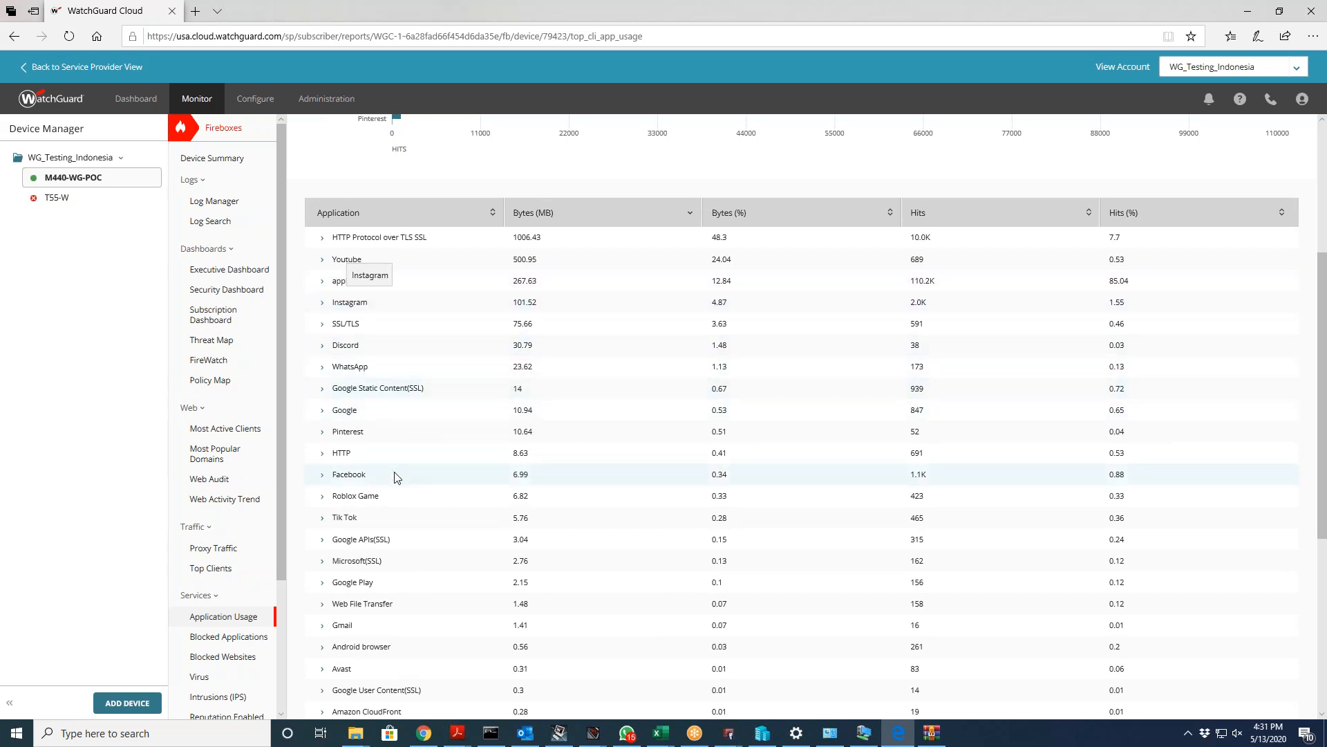
scroll(397, 476, "down", 4)
scroll(396, 473, "up", 1)
scroll(396, 473, "down", 1)
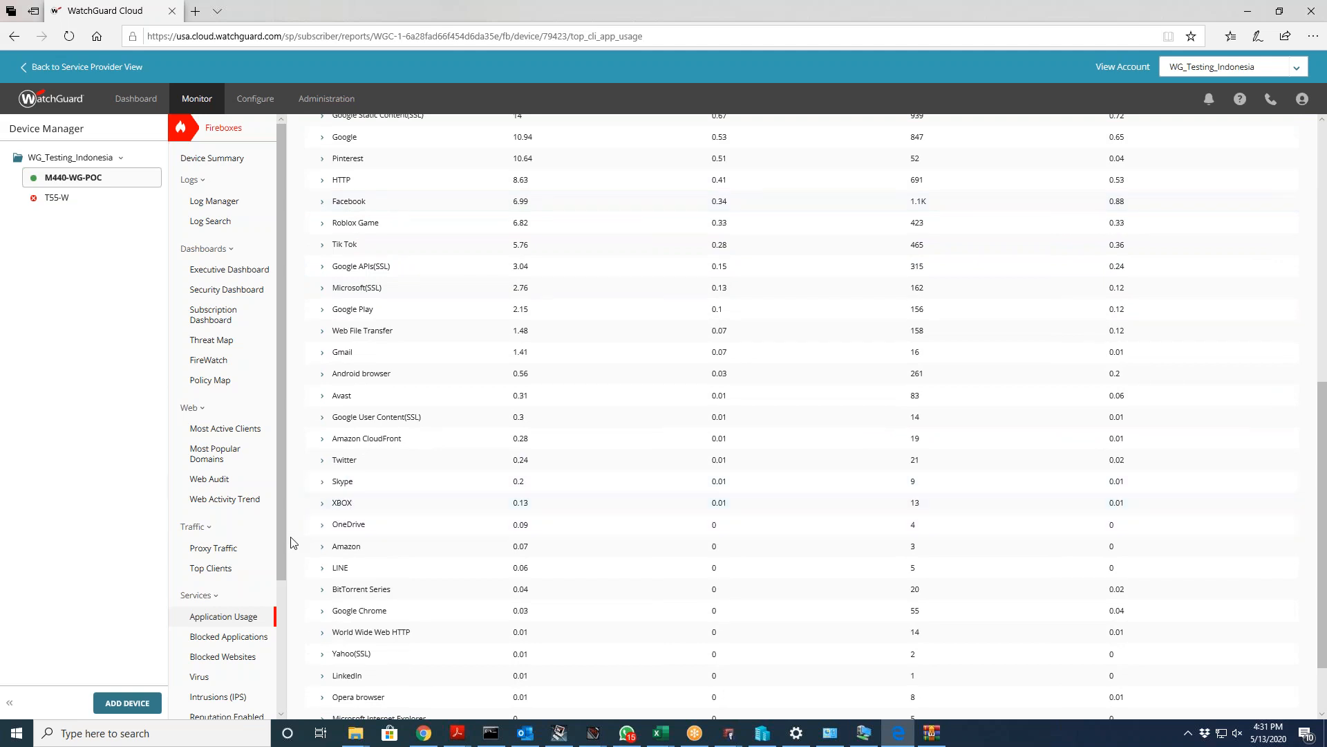
scroll(207, 556, "down", 3)
left_click(209, 547)
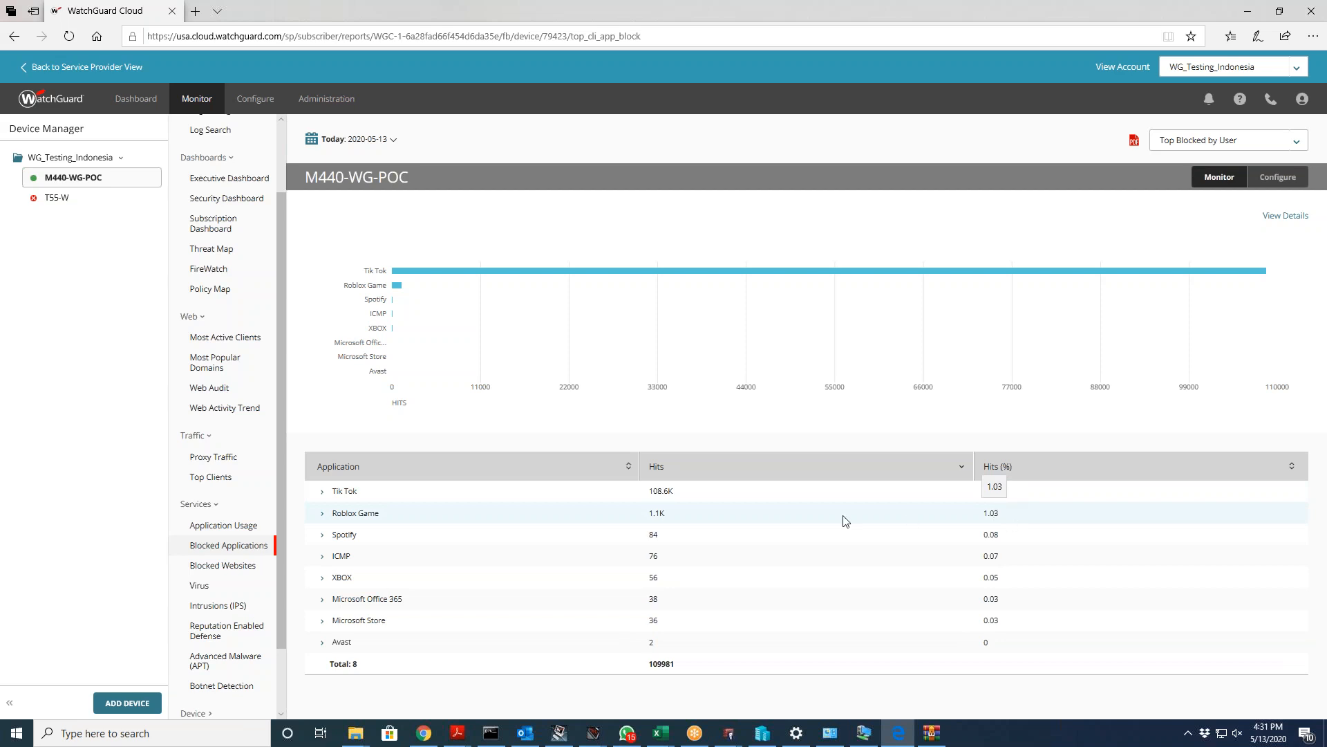
Step: View the Blocked Websites, Virus, Intrusions (IPS) and Reputation Enabled Defense reports in turn
scroll(228, 512, "down", 1)
left_click(222, 484)
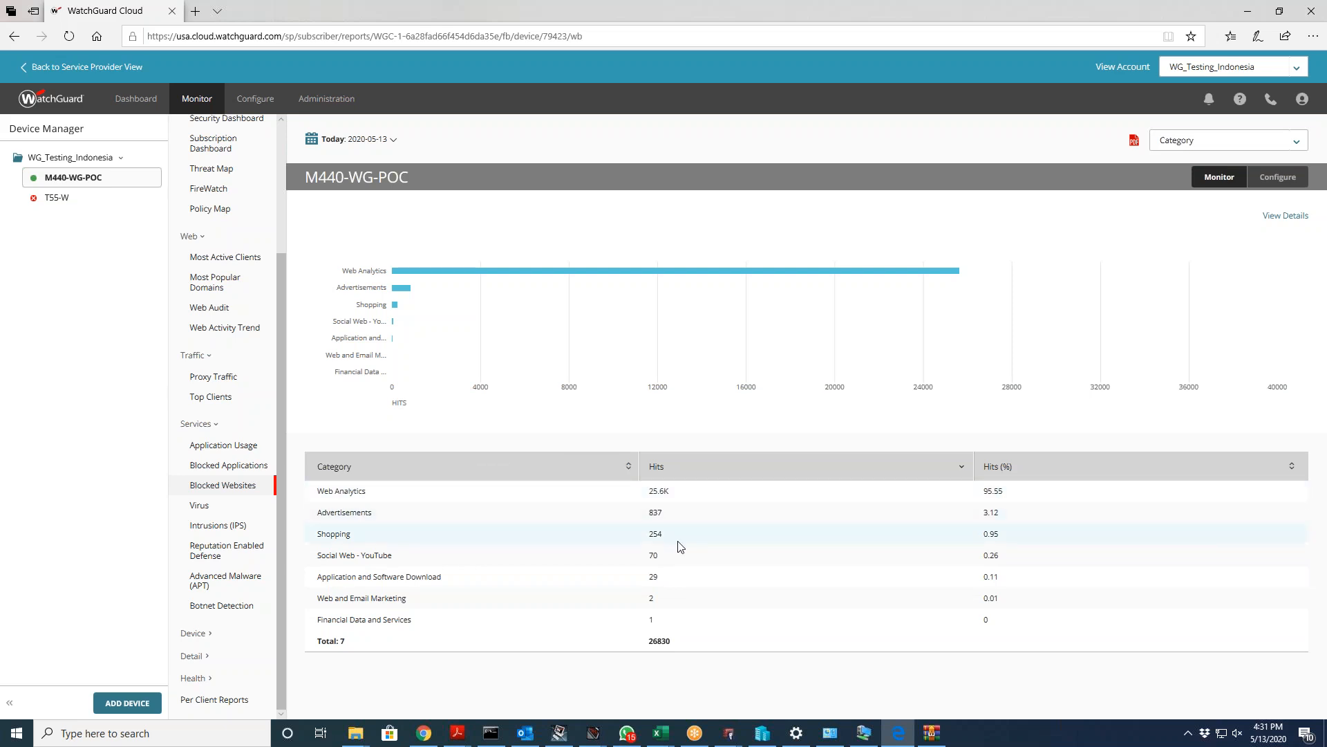
left_click(218, 506)
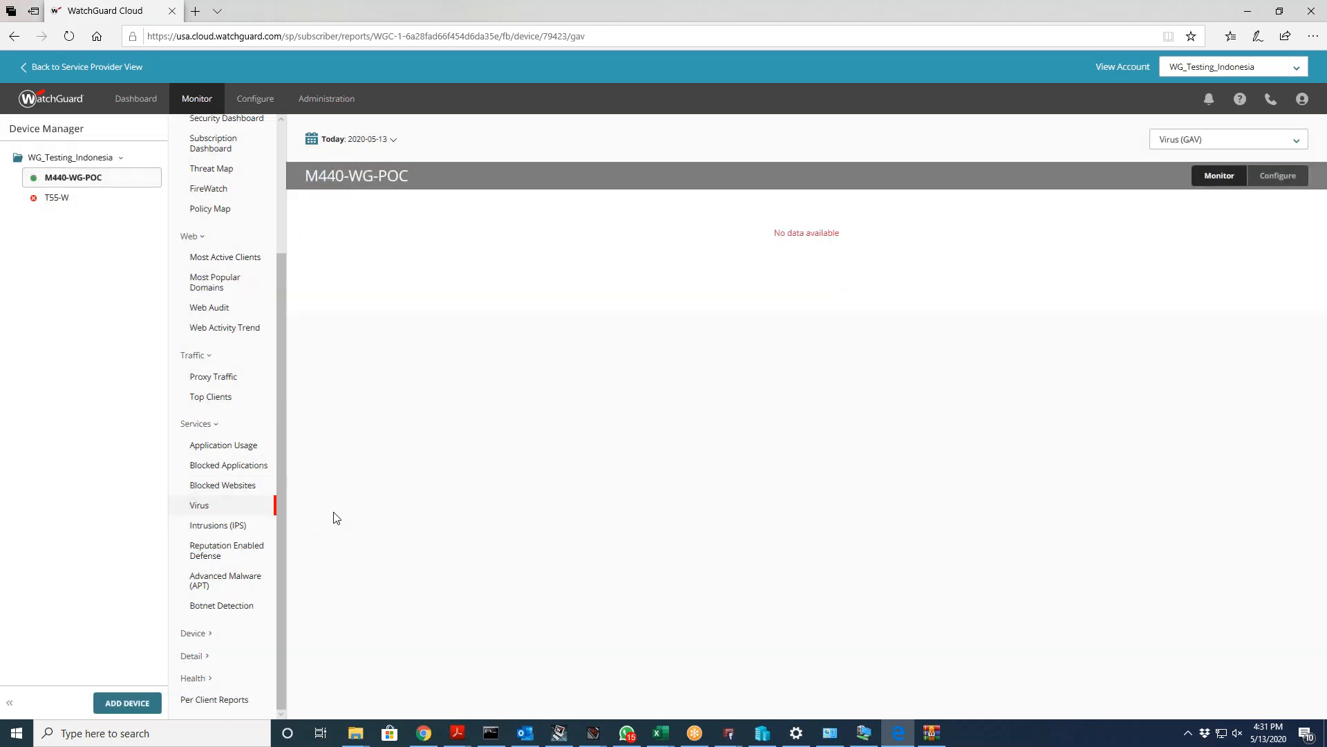
left_click(219, 526)
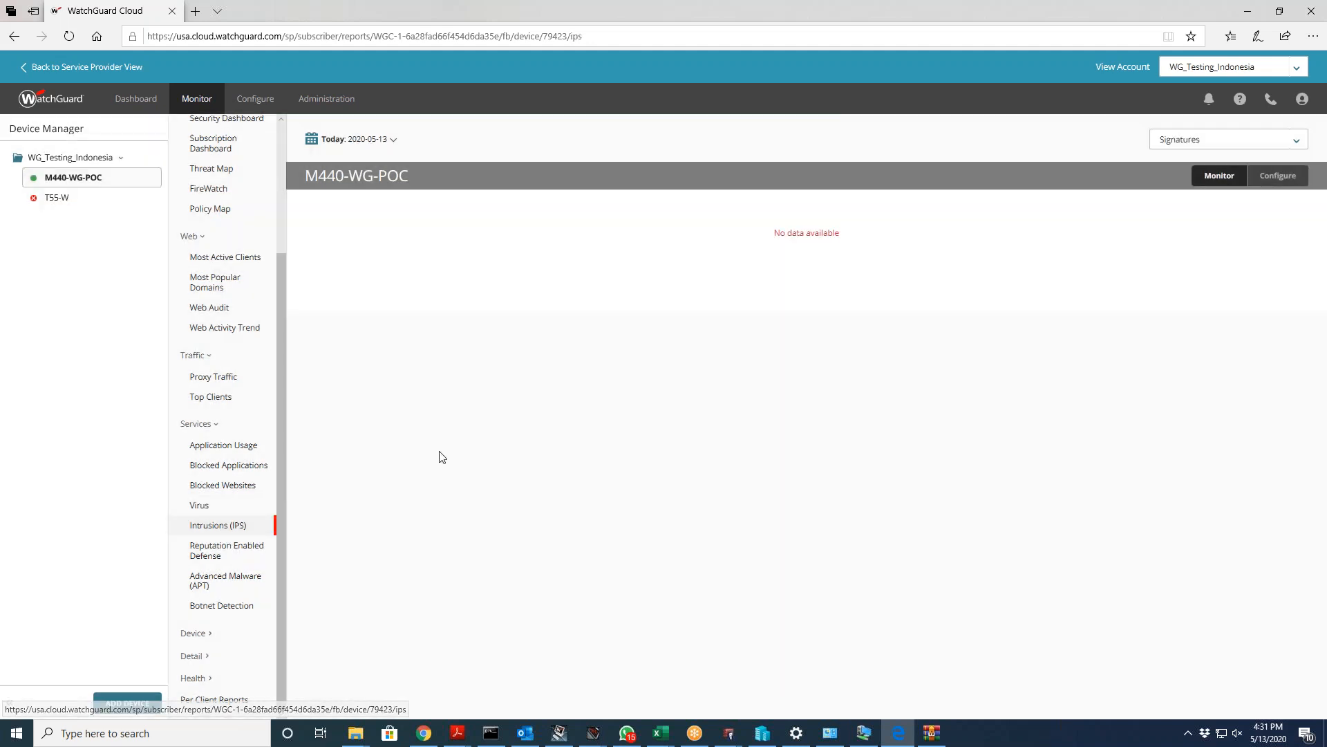
left_click(246, 555)
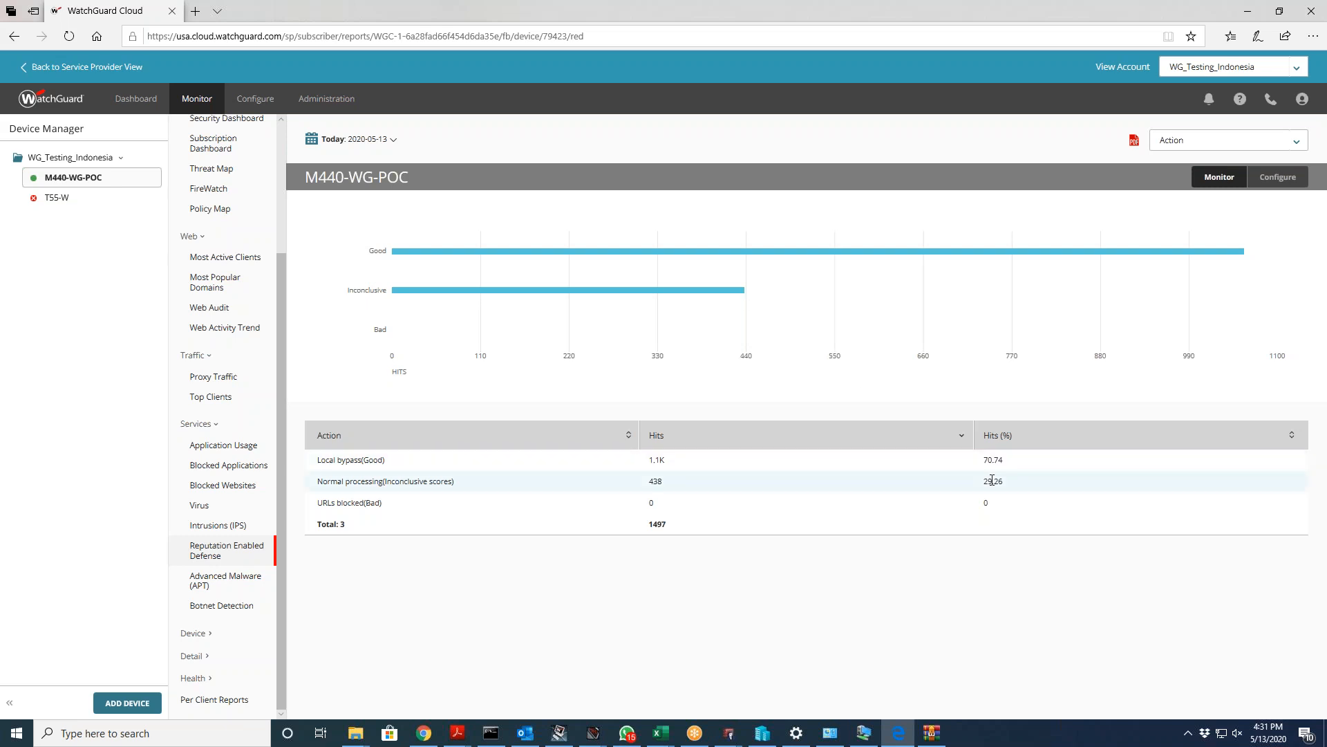
Step: View the Advanced Malware (APT) report, then scroll the Botnet Detection table (3 source IPs blocked)
left_click(226, 581)
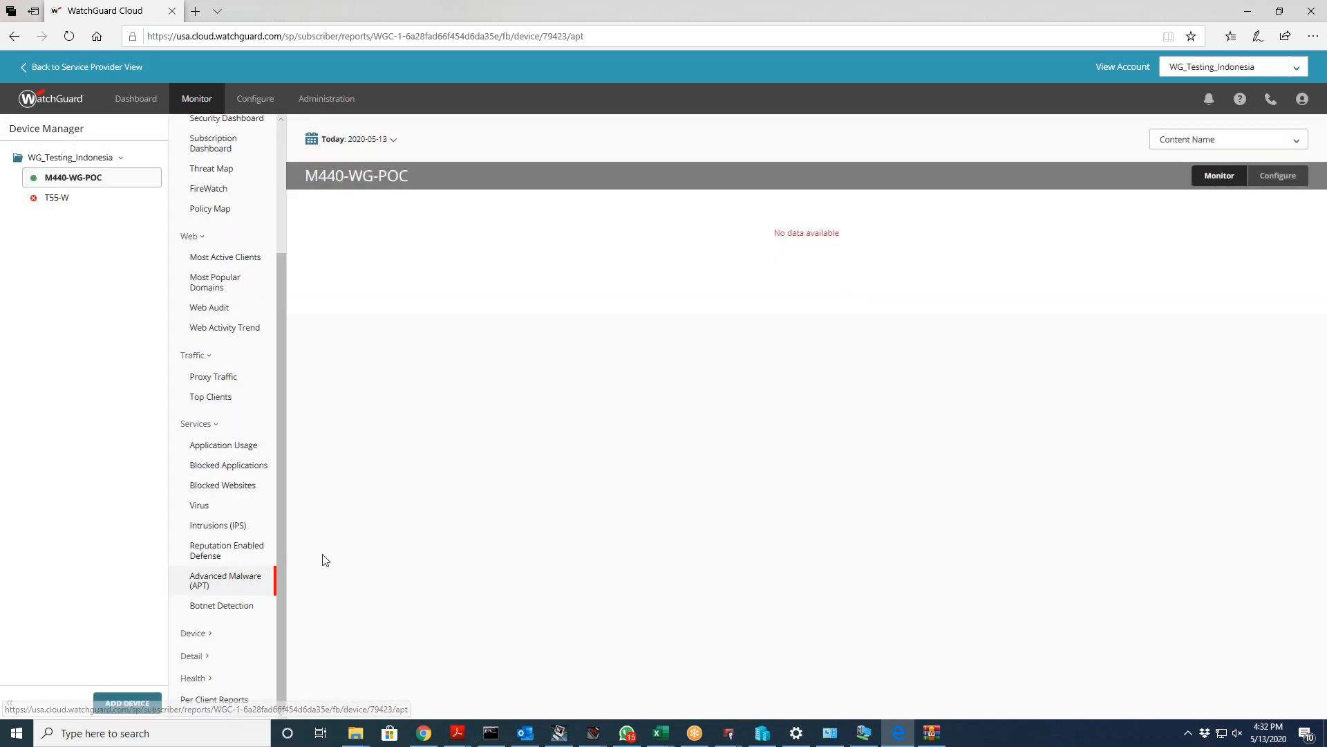
left_click(249, 608)
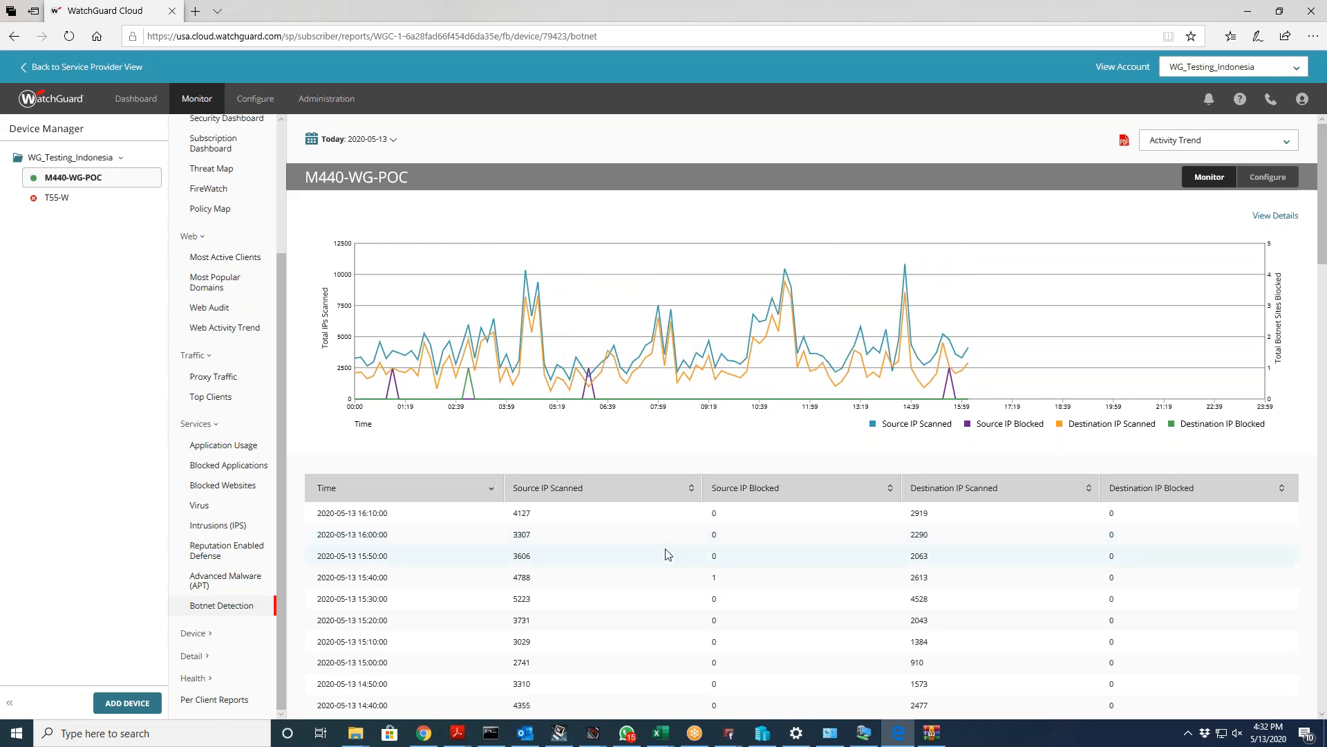
scroll(740, 564, "down", 20)
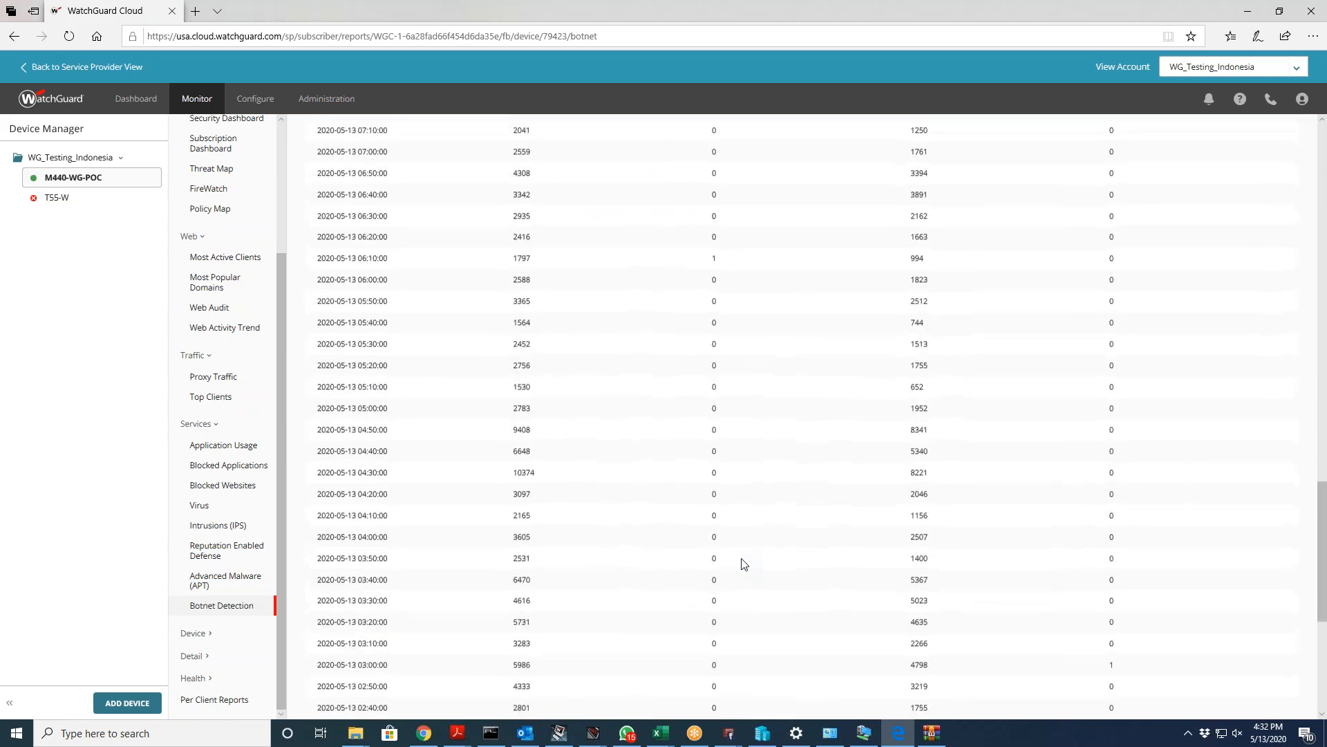
scroll(740, 565, "down", 5)
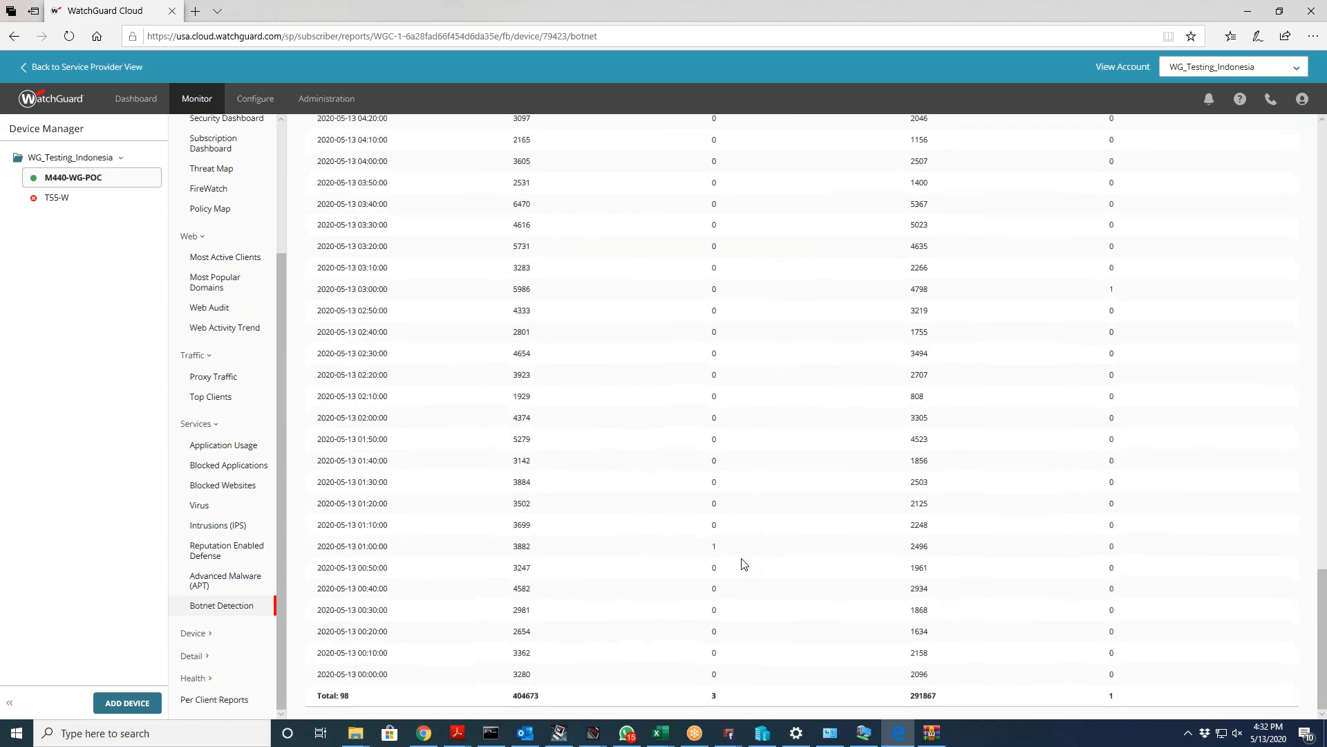
left_click(196, 634)
Step: Scroll the Denied Packets report, then open Blocked Default Threats, led by blocked sites at 2.9K
left_click(204, 654)
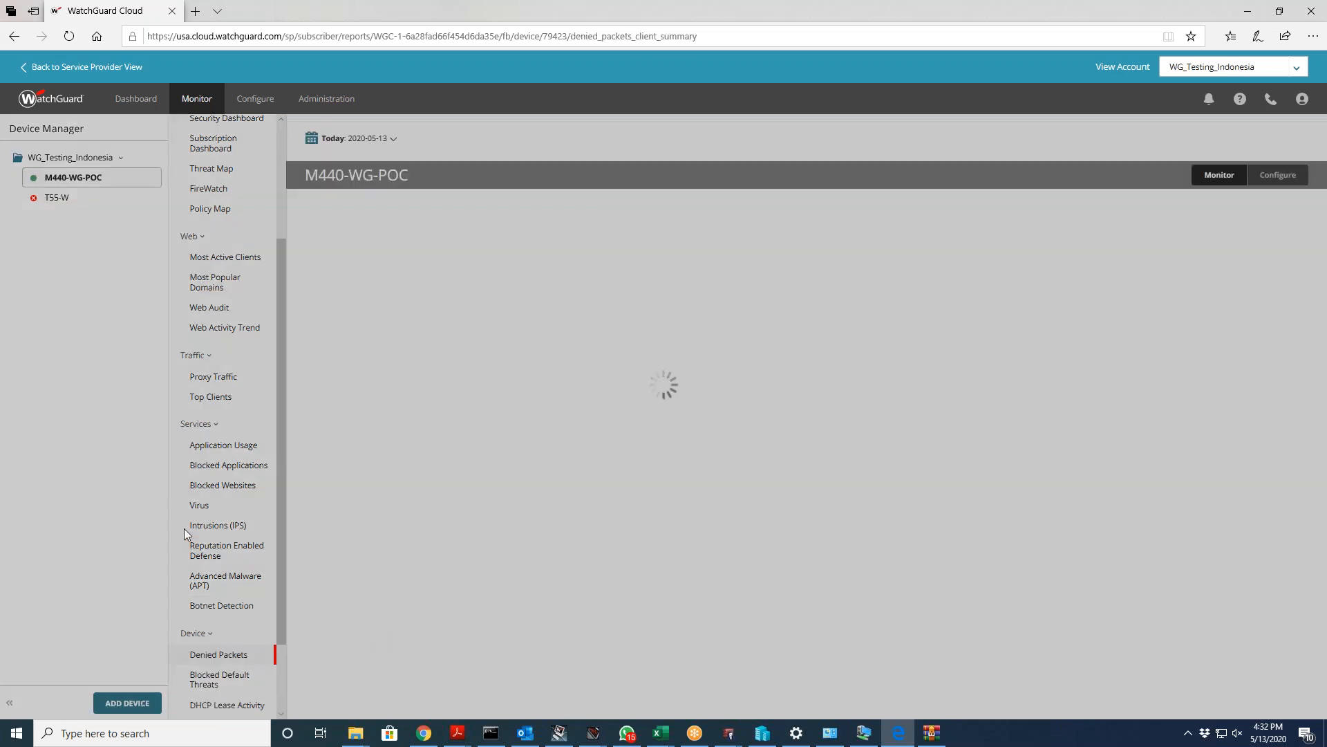
scroll(254, 609, "down", 2)
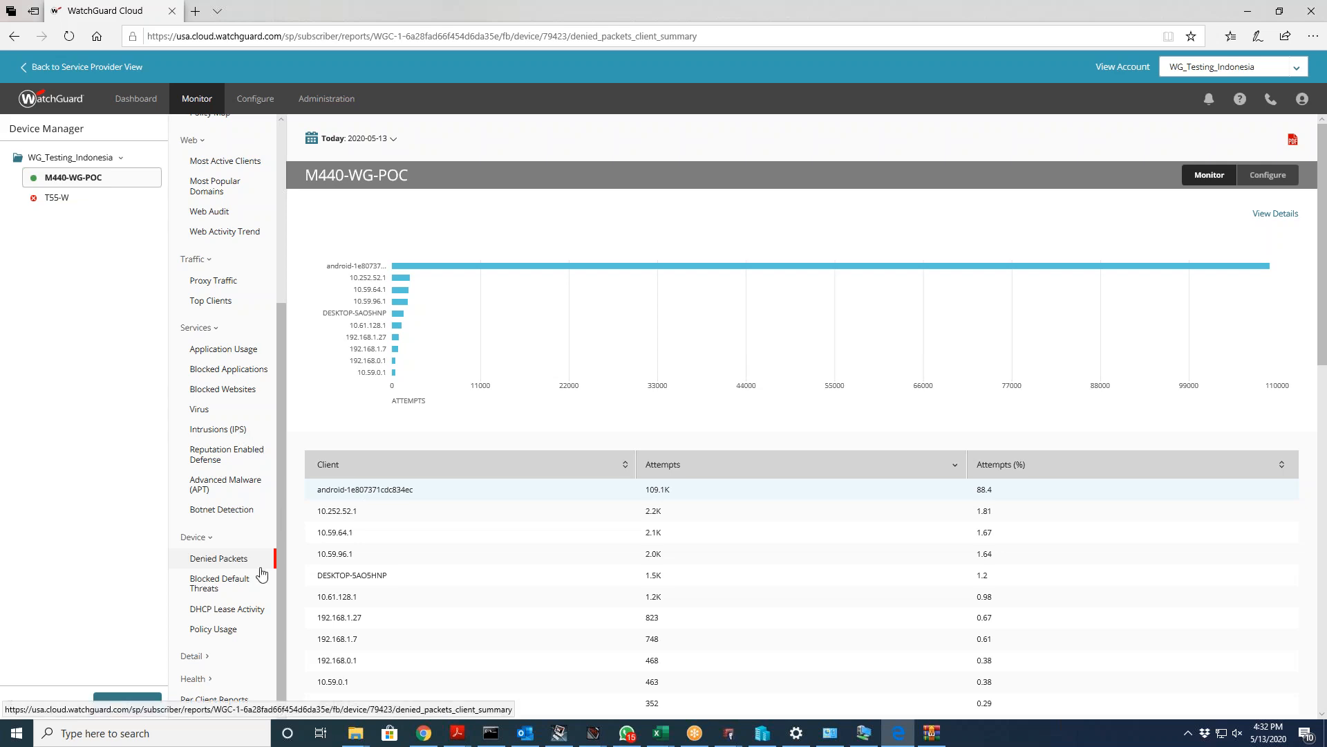
left_click(231, 587)
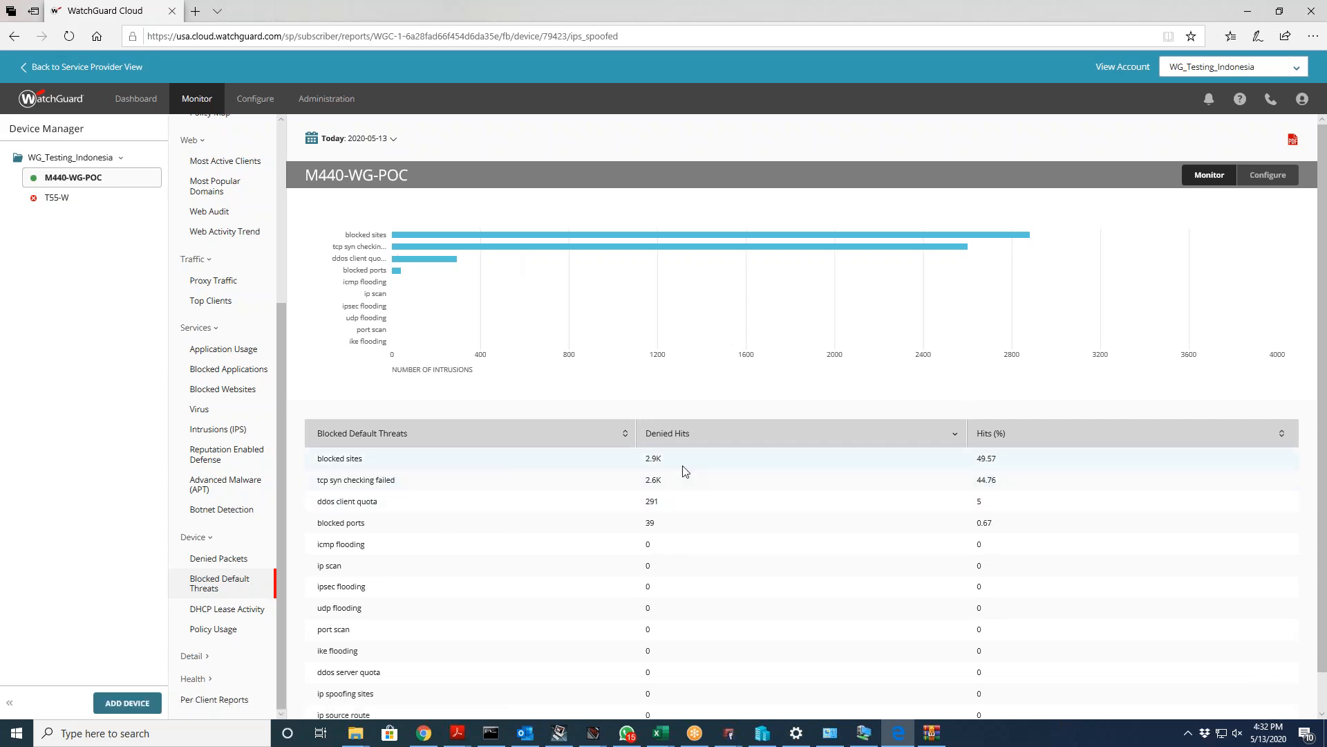
Step: Show the DHCP Lease Activity report listing 6 leases on 192.168.1.x addresses
mouse_move(675, 462)
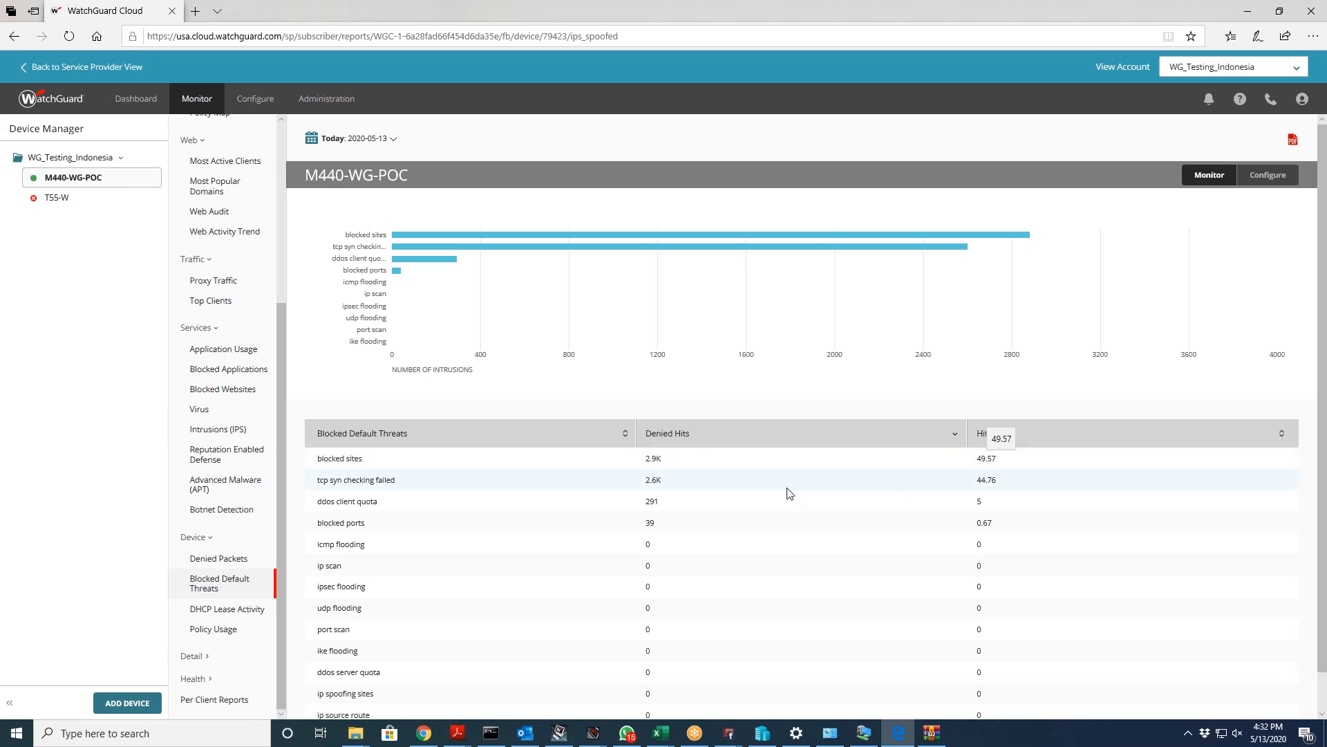
left_click(254, 609)
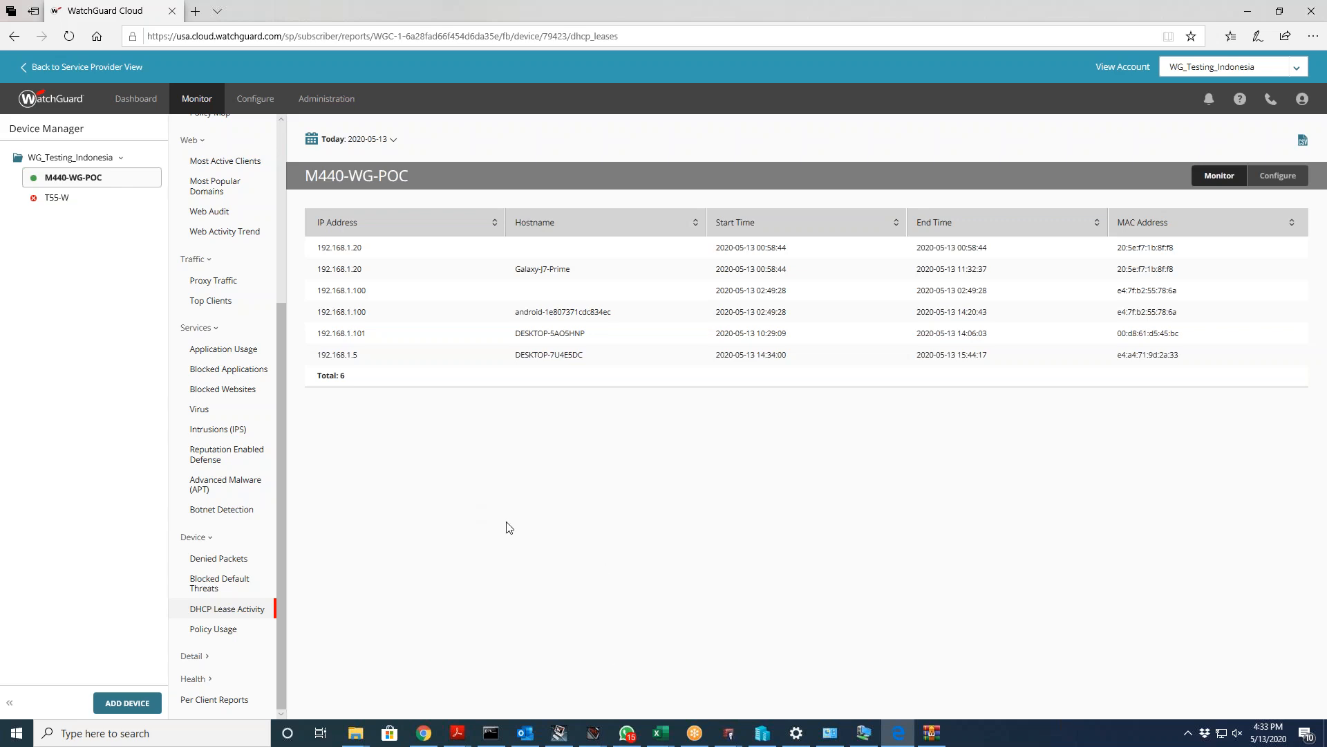
Step: Scroll the 26-policy Policy Usage table, topped by NetflixPanasonicTV-00 at 9 GB, then expand Detail reports
left_click(215, 626)
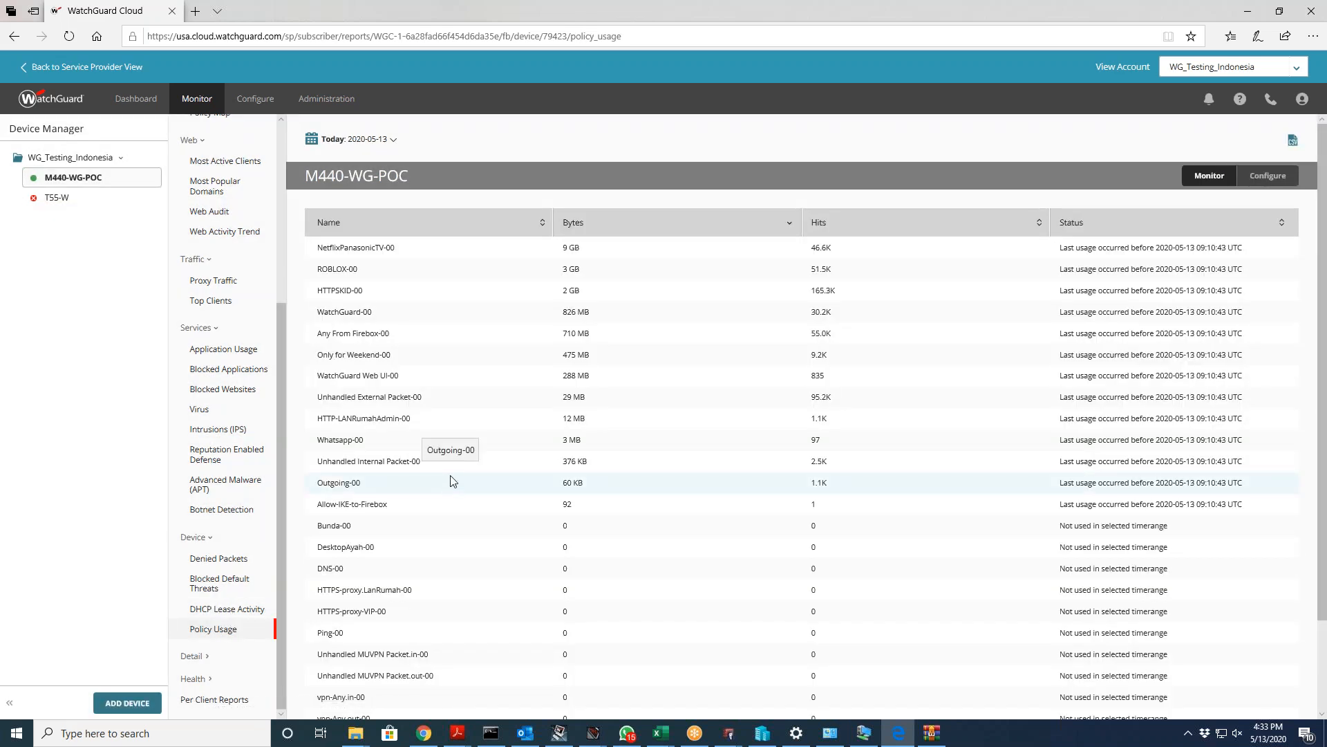
scroll(444, 329, "down", 2)
scroll(446, 325, "up", 2)
scroll(445, 321, "down", 1)
scroll(445, 321, "up", 1)
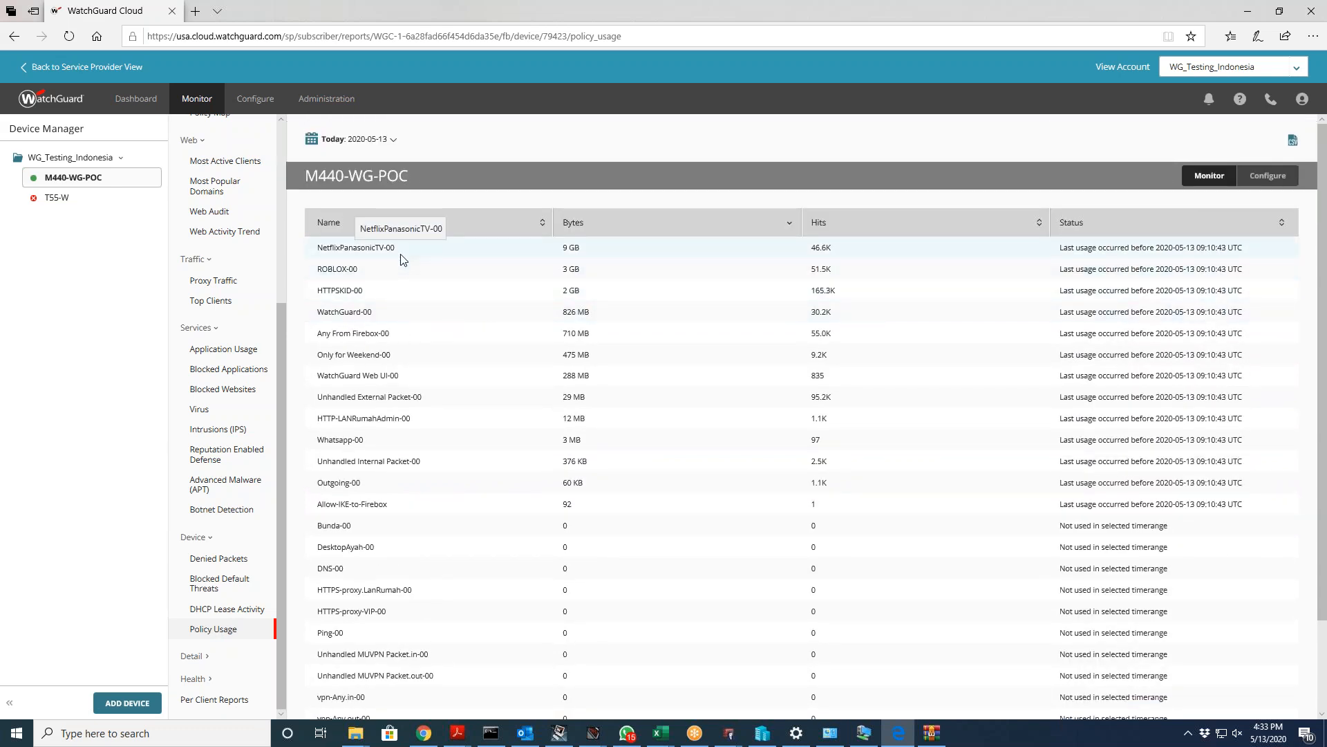
scroll(414, 377, "down", 1)
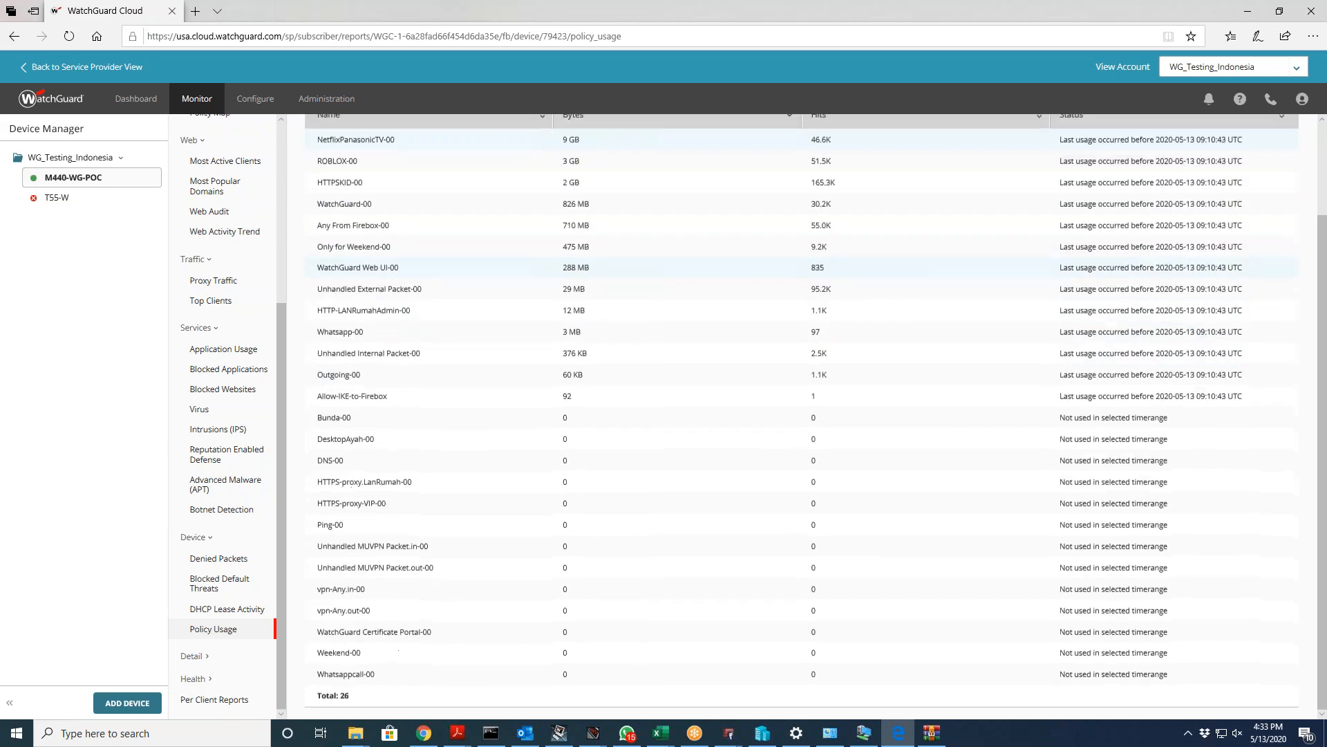
left_click(202, 656)
scroll(261, 575, "down", 1)
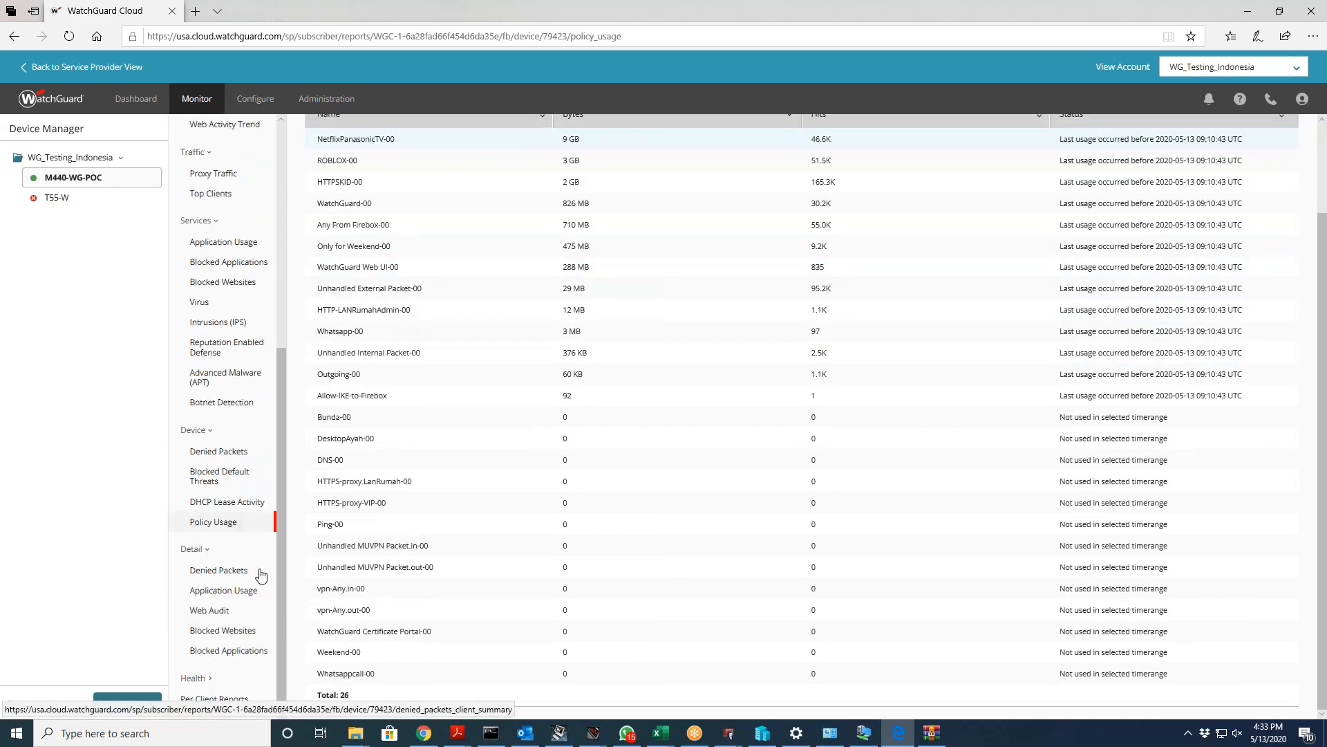
Step: Scroll through the detailed Denied Packets log
left_click(220, 573)
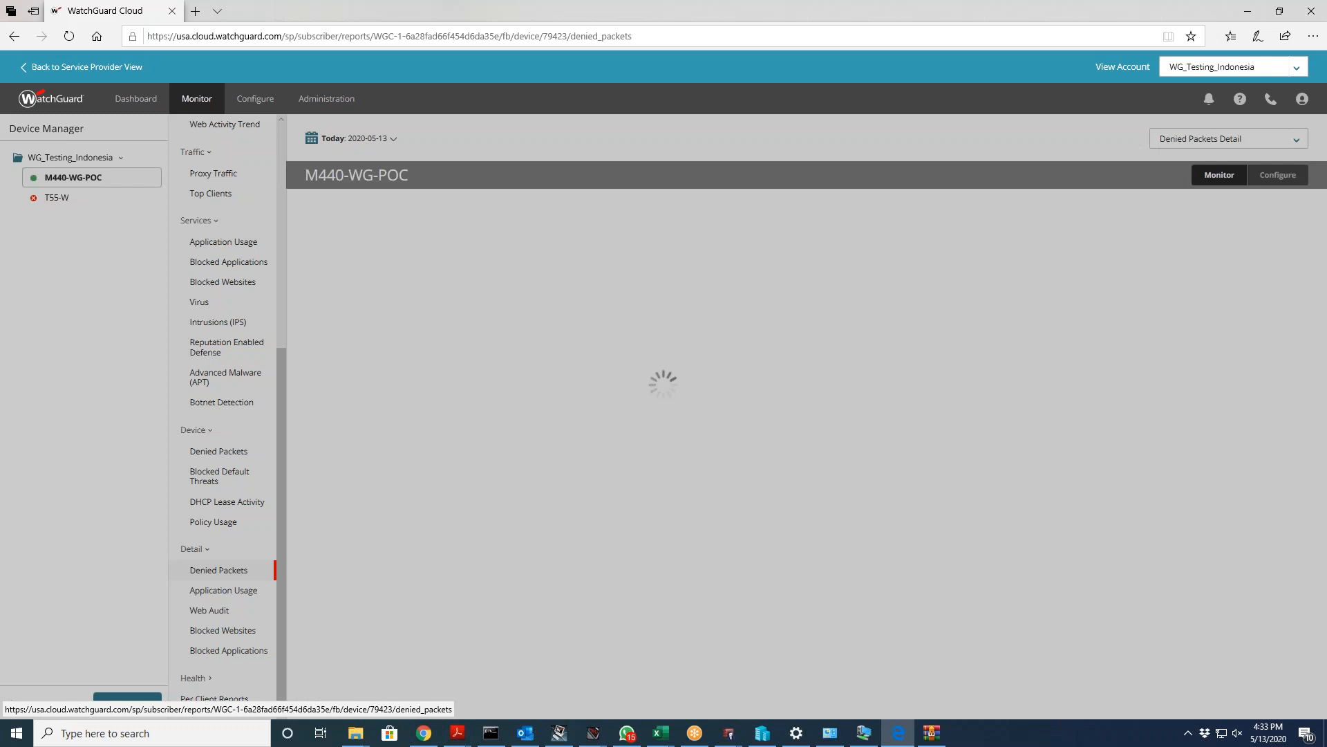
scroll(334, 534, "down", 2)
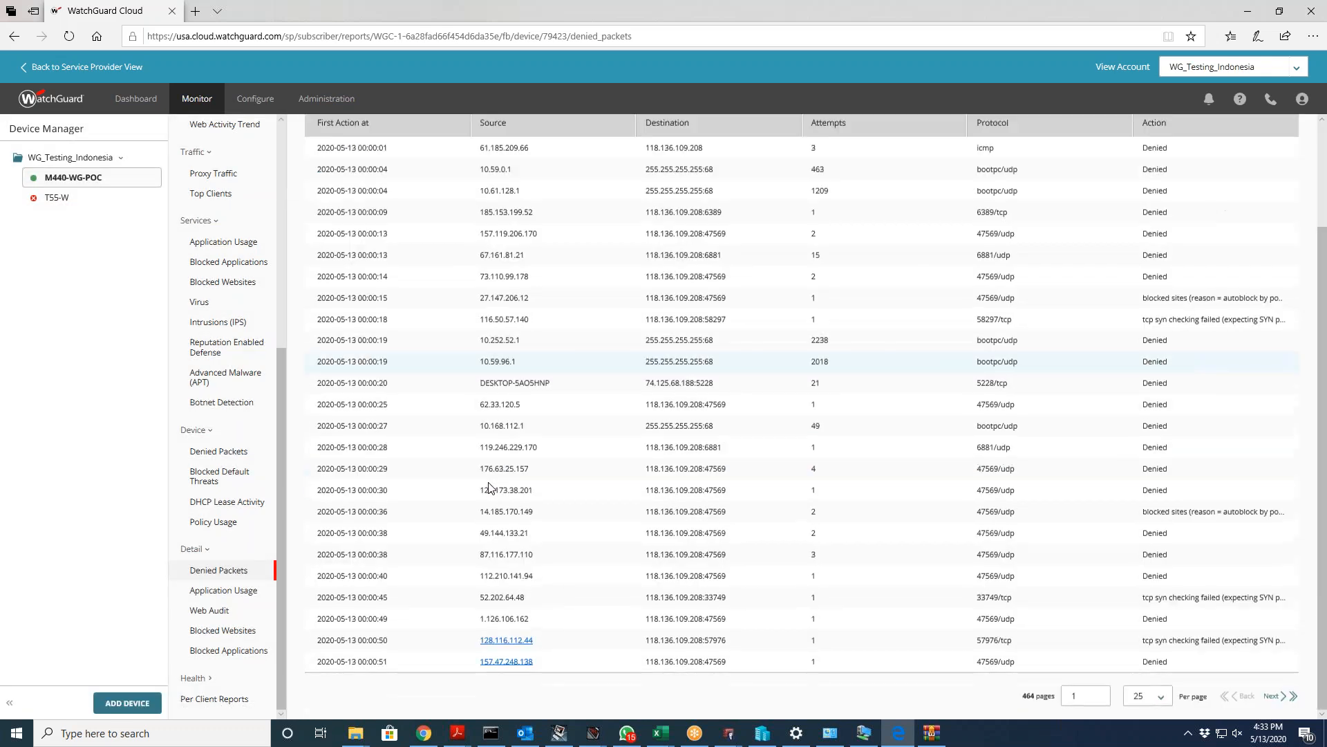
scroll(493, 486, "up", 2)
scroll(493, 486, "down", 2)
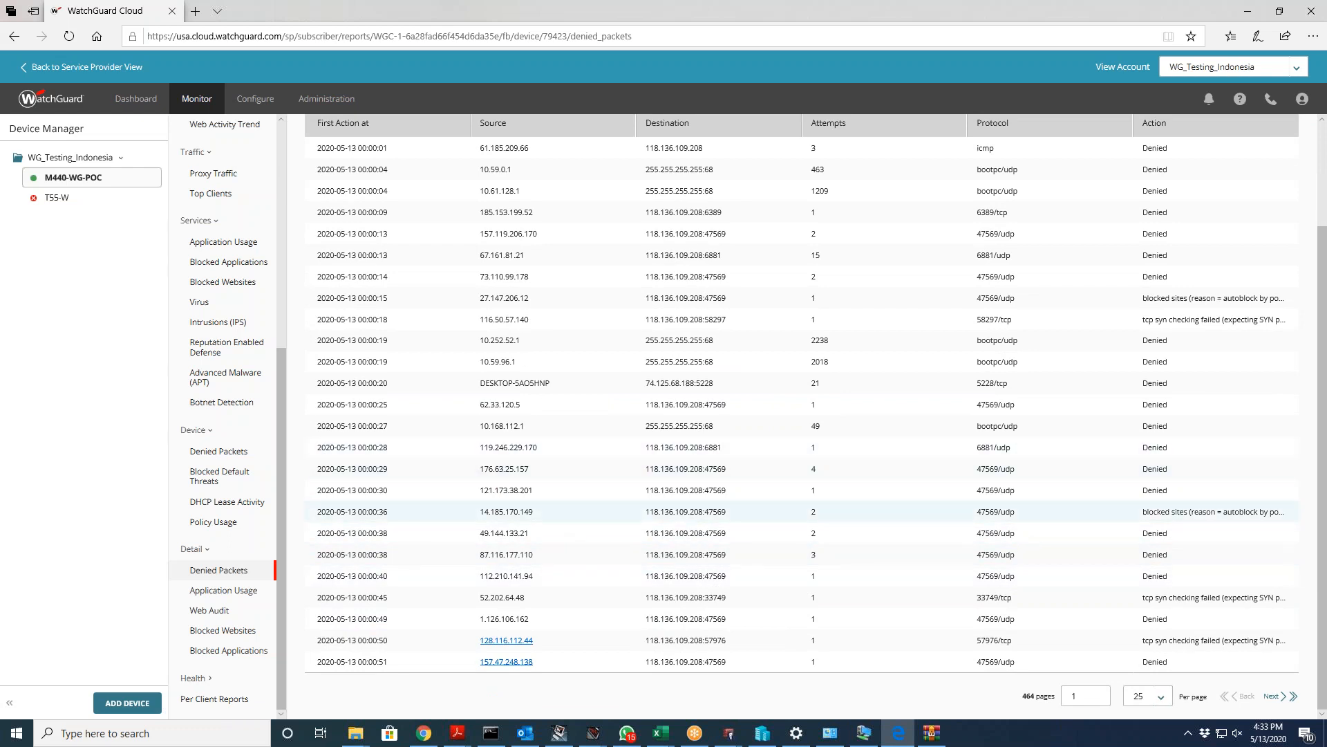
Step: Browse the detailed Application Usage log, then the 184-page Web Audit detail log
left_click(230, 591)
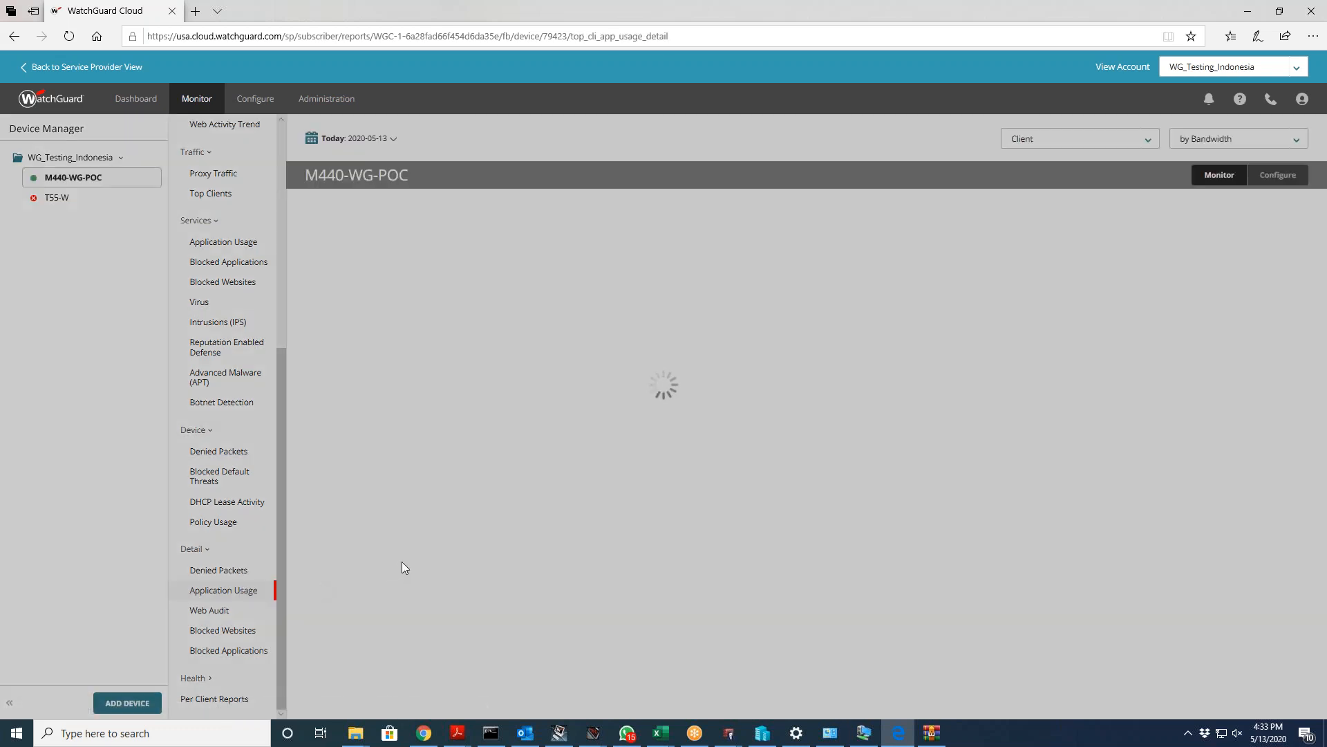
scroll(403, 566, "down", 2)
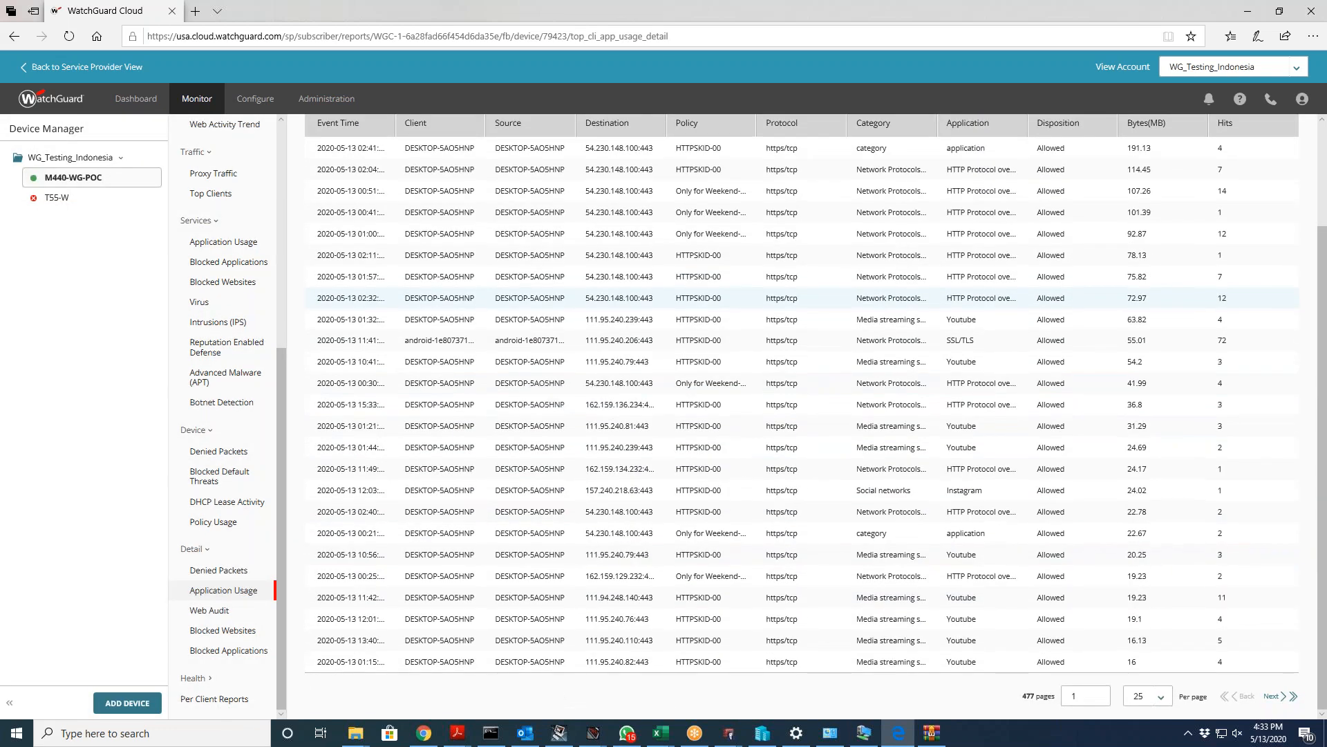
left_click(227, 614)
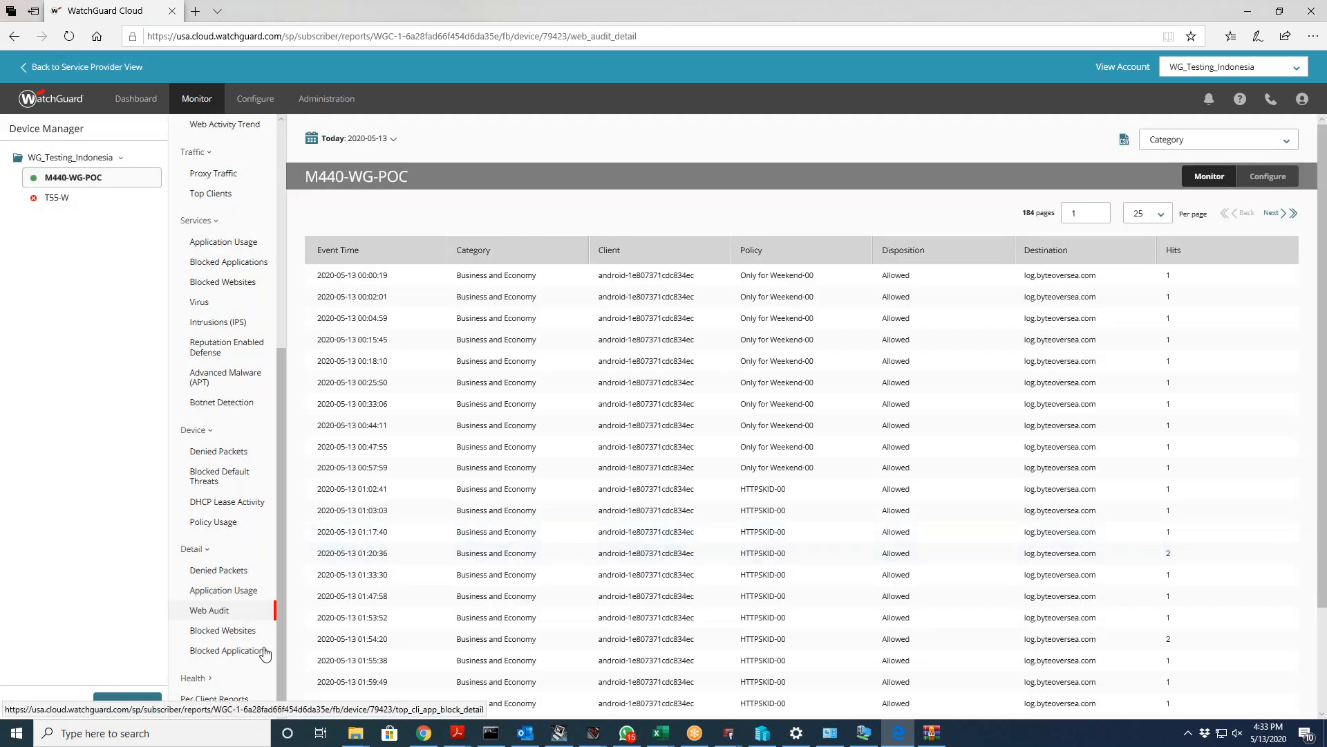
left_click(218, 677)
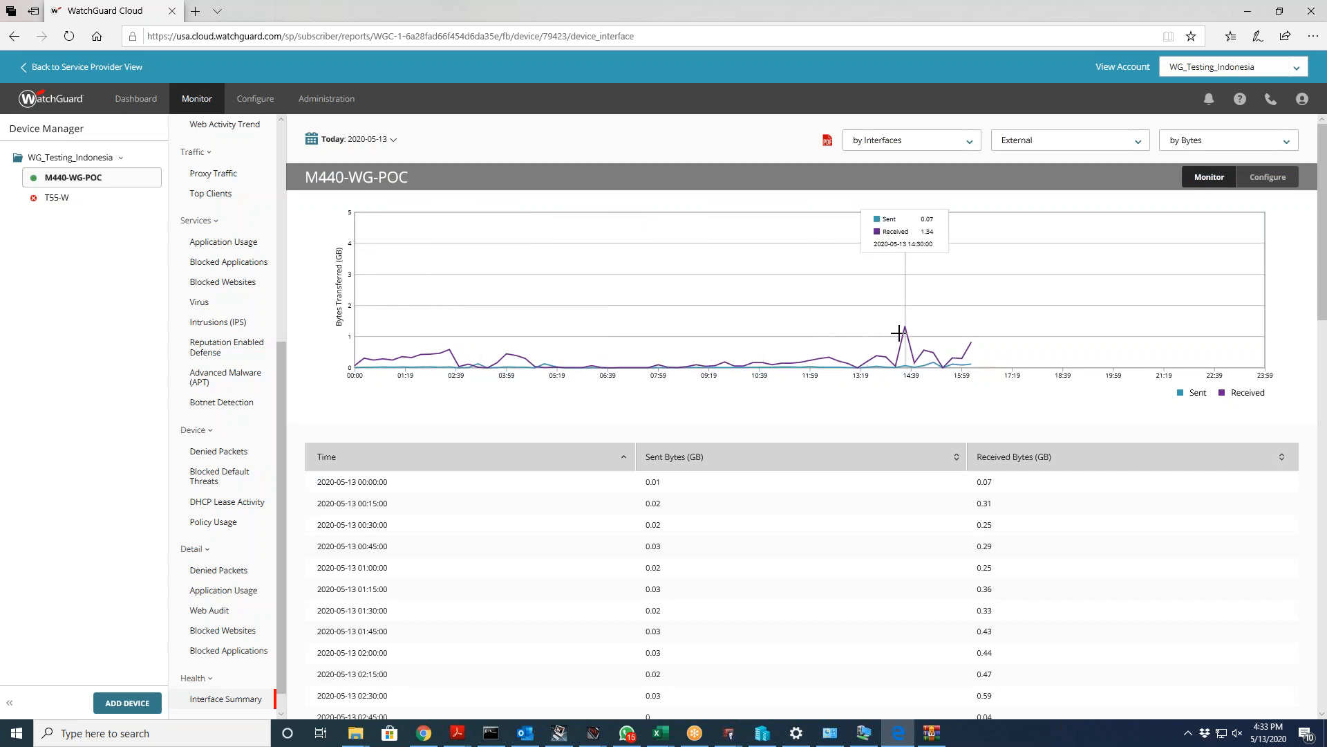
Step: View Lan-AdminRumah interface traffic, then return the Interface Summary to External with the by Bytes measure unchanged
left_click(1045, 149)
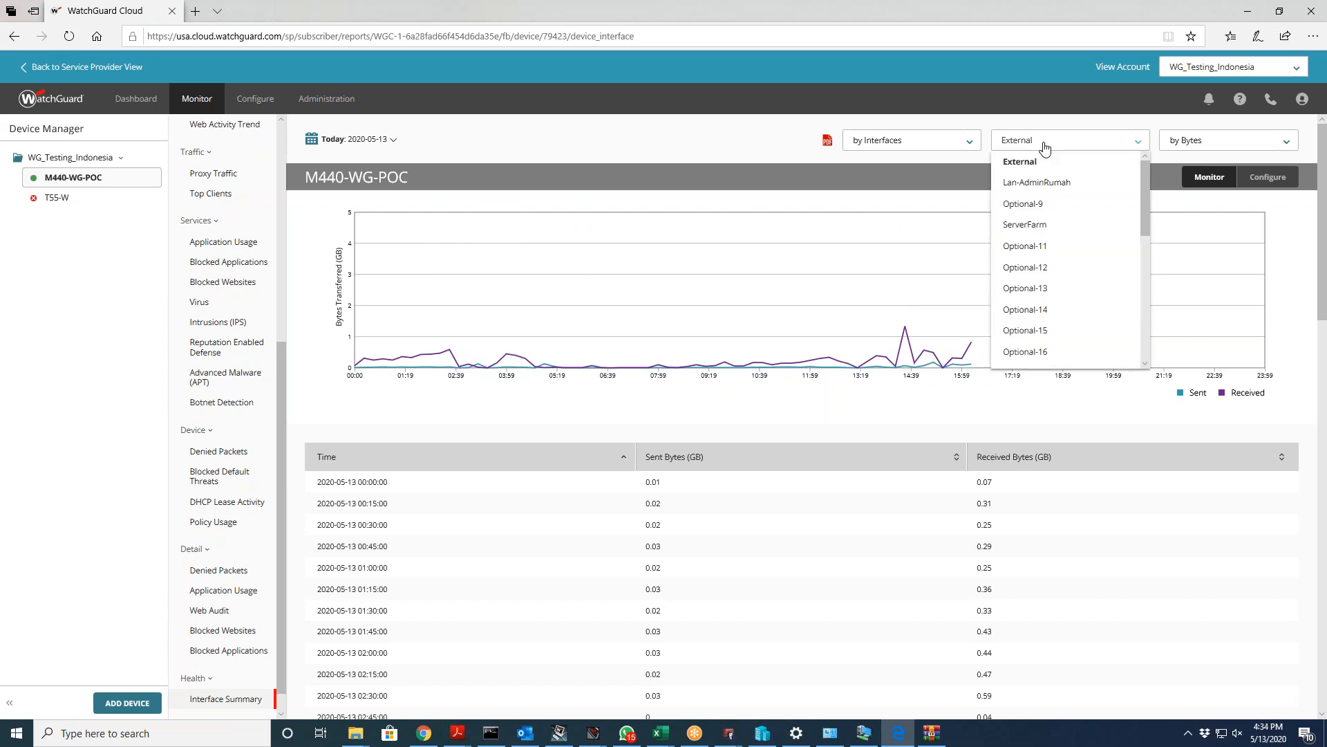
left_click(1035, 181)
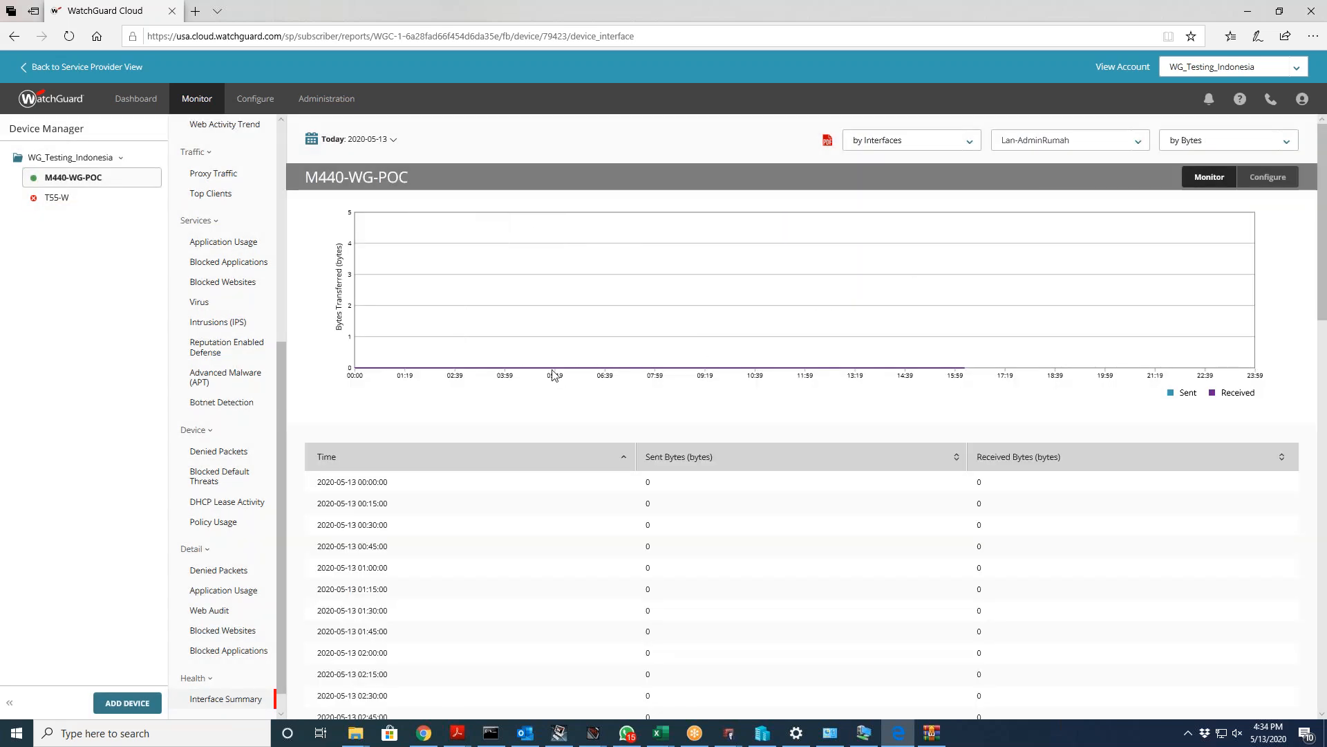
left_click(1021, 145)
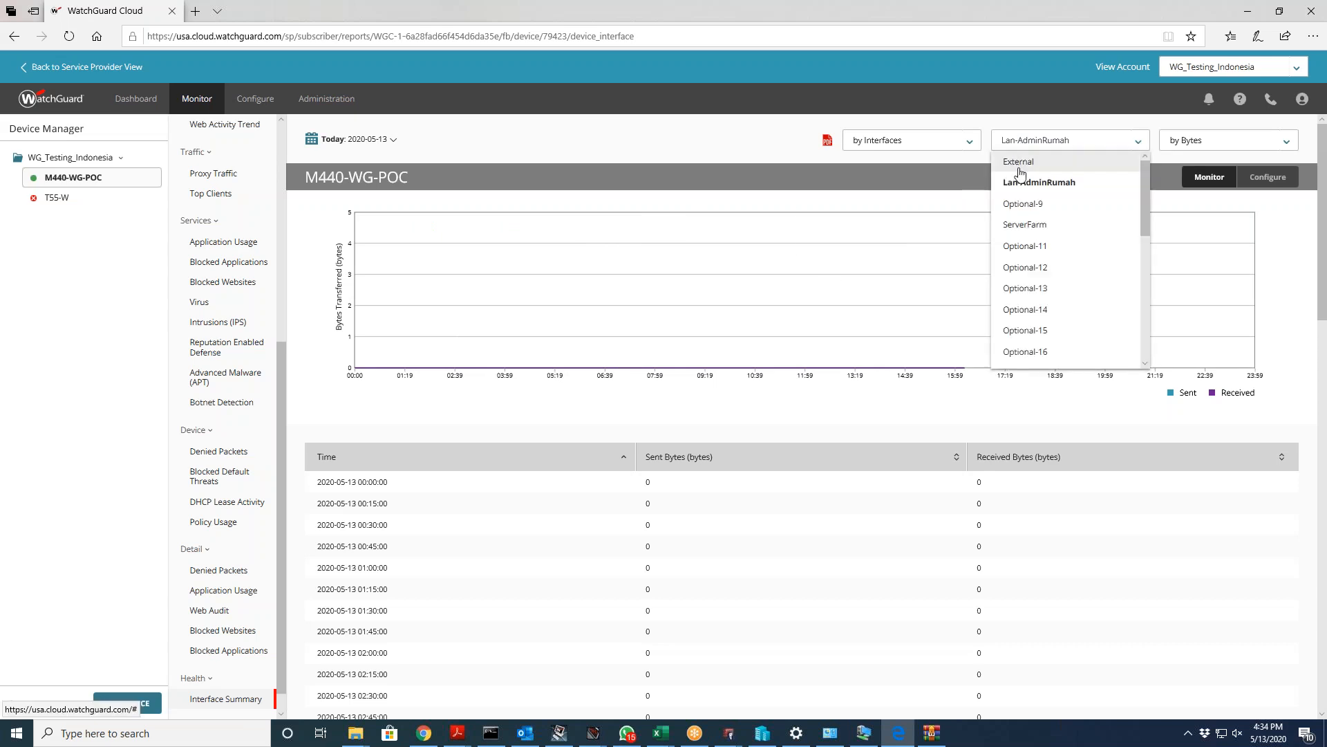
left_click(1021, 162)
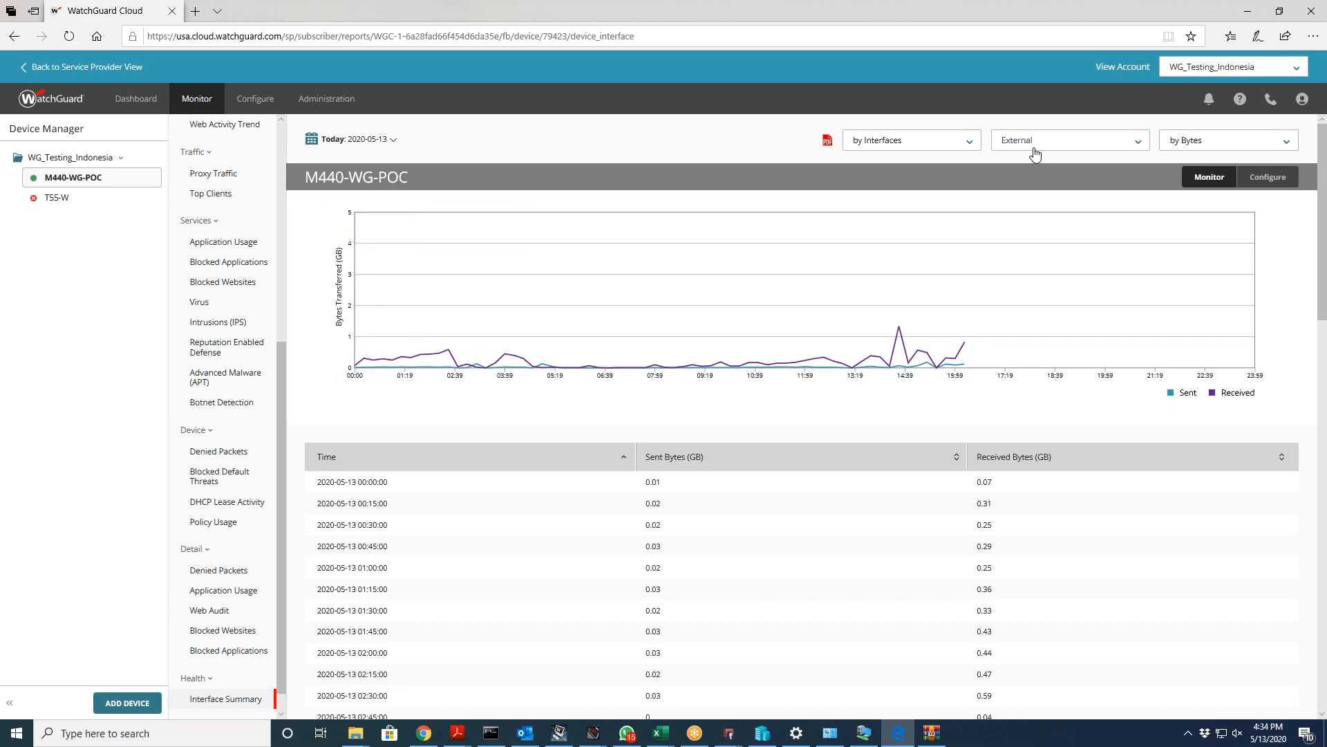
left_click(1180, 140)
left_click(1180, 141)
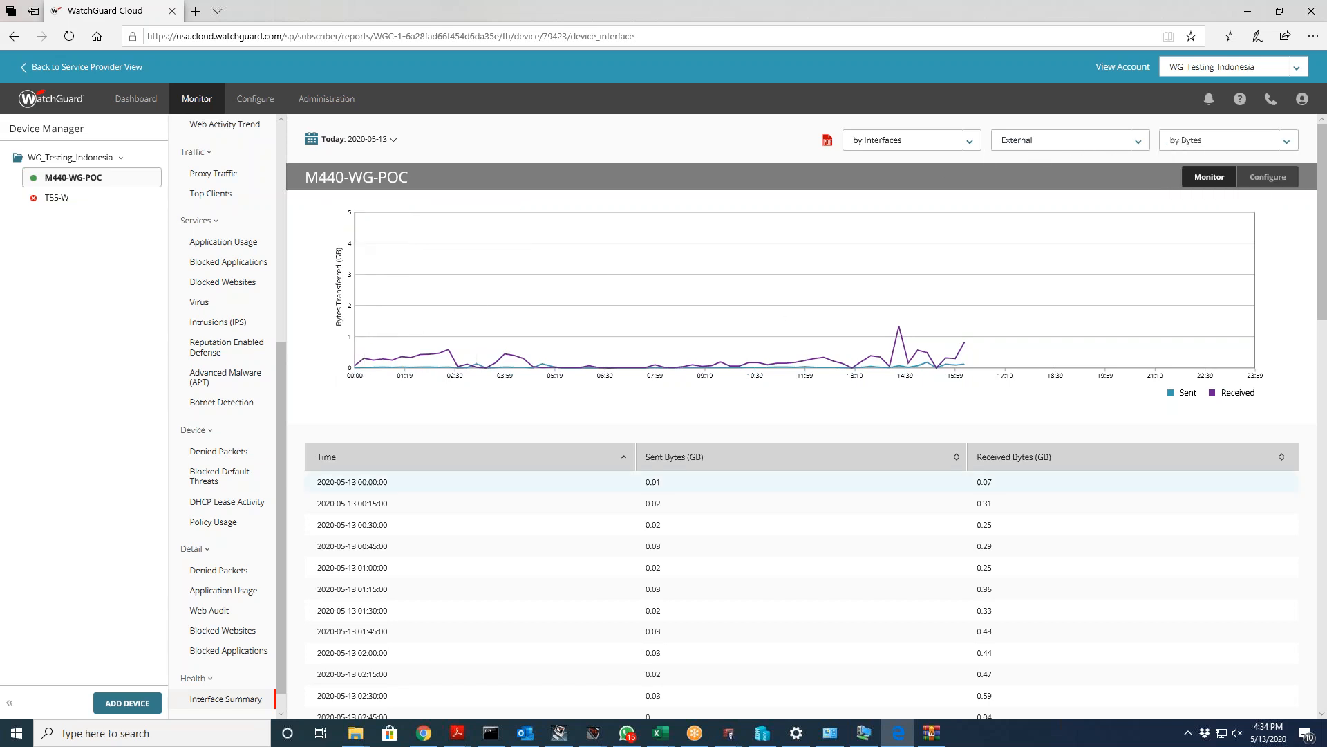
scroll(229, 622, "down", 1)
Step: Check M440-WG-POC's Per Client Reports, then return to its Device Summary
left_click(224, 696)
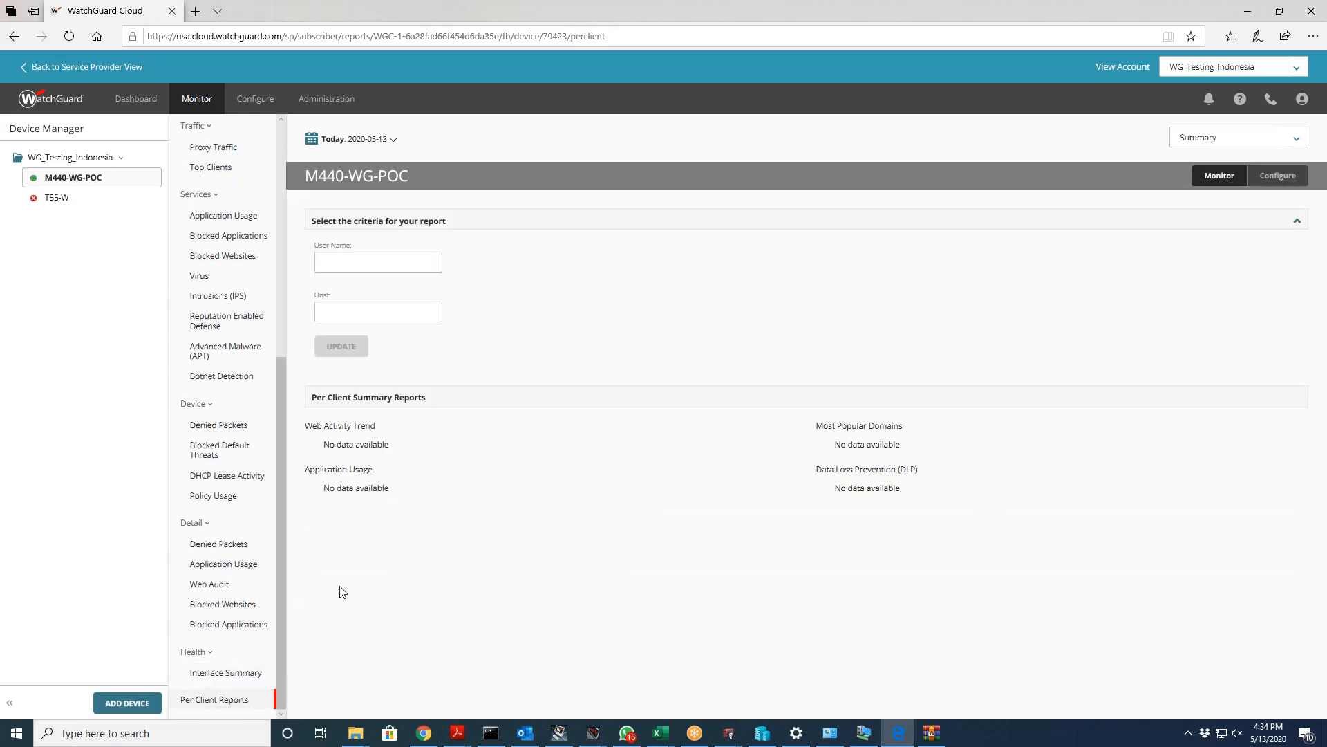
scroll(235, 657, "up", 5)
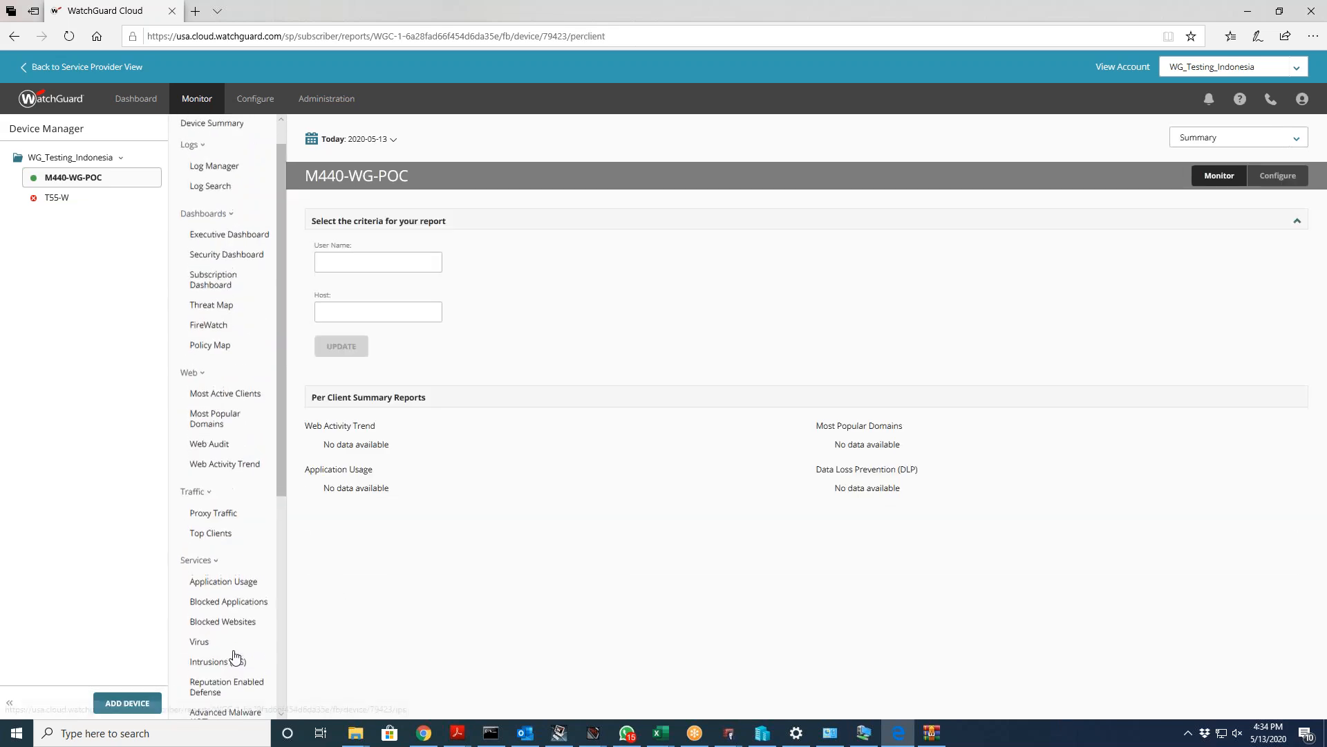
left_click(217, 159)
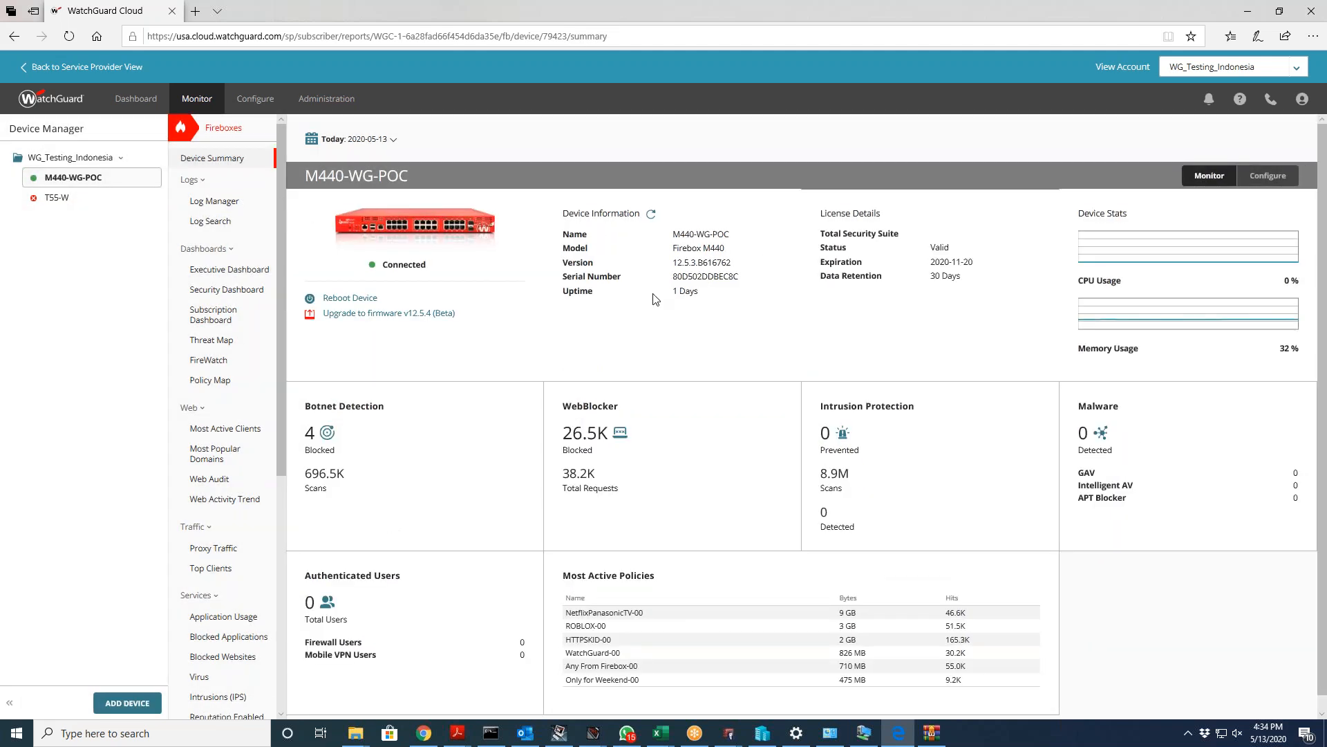
scroll(600, 337, "down", 1)
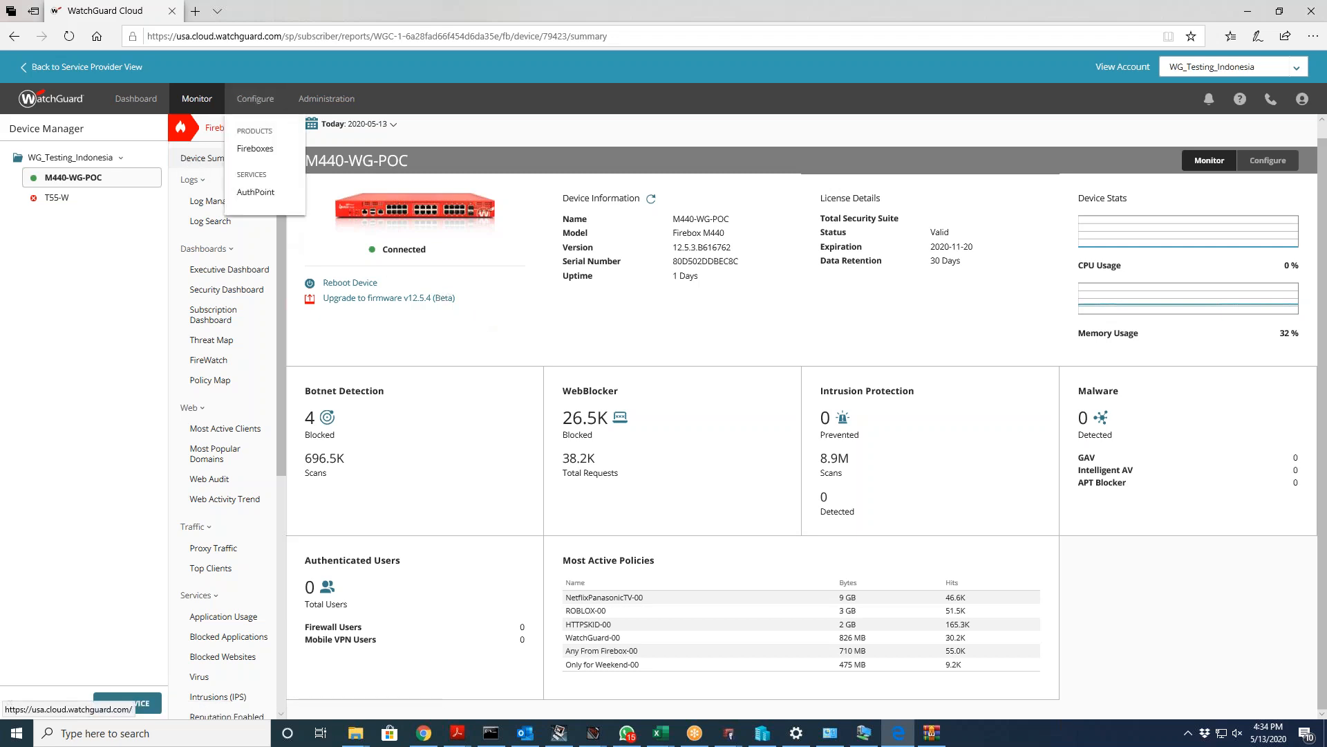
Step: Check M440-WG-POC's Configure settings, Administration menu and Backup list, then go to Add Device
left_click(280, 160)
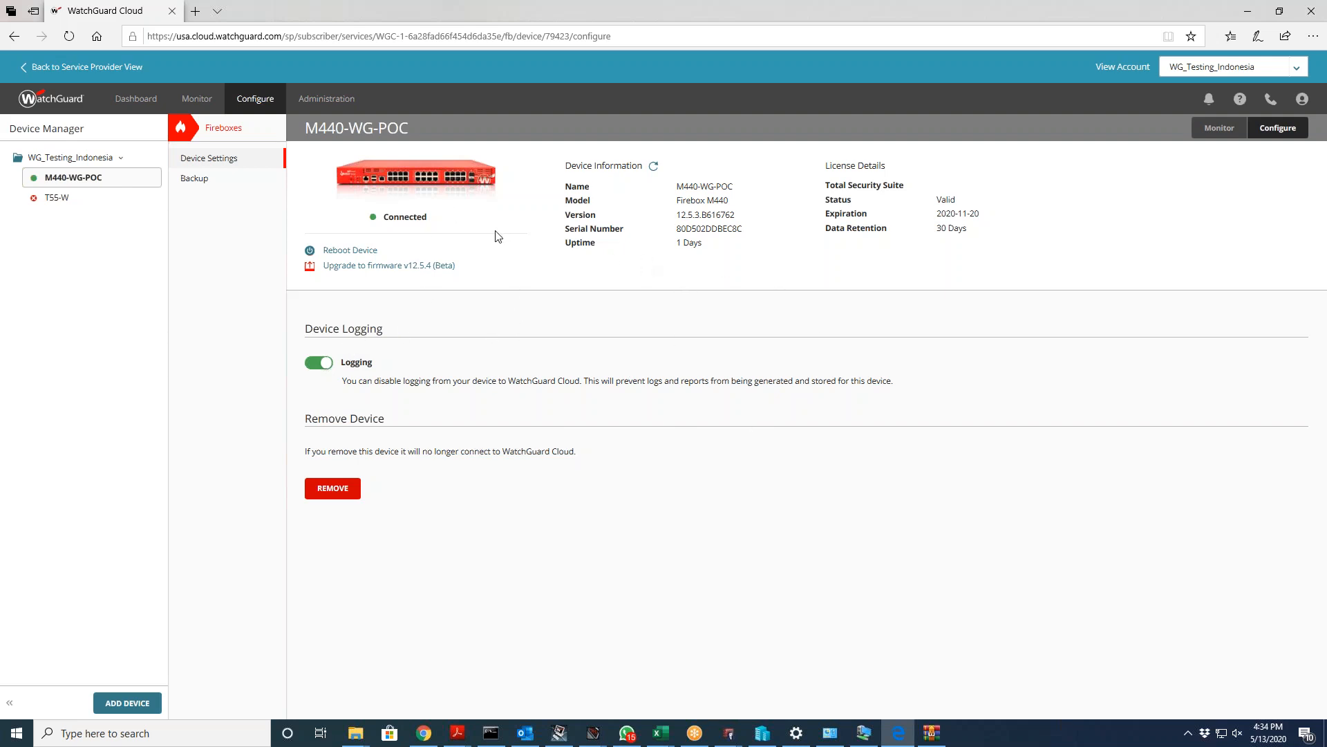
left_click(337, 103)
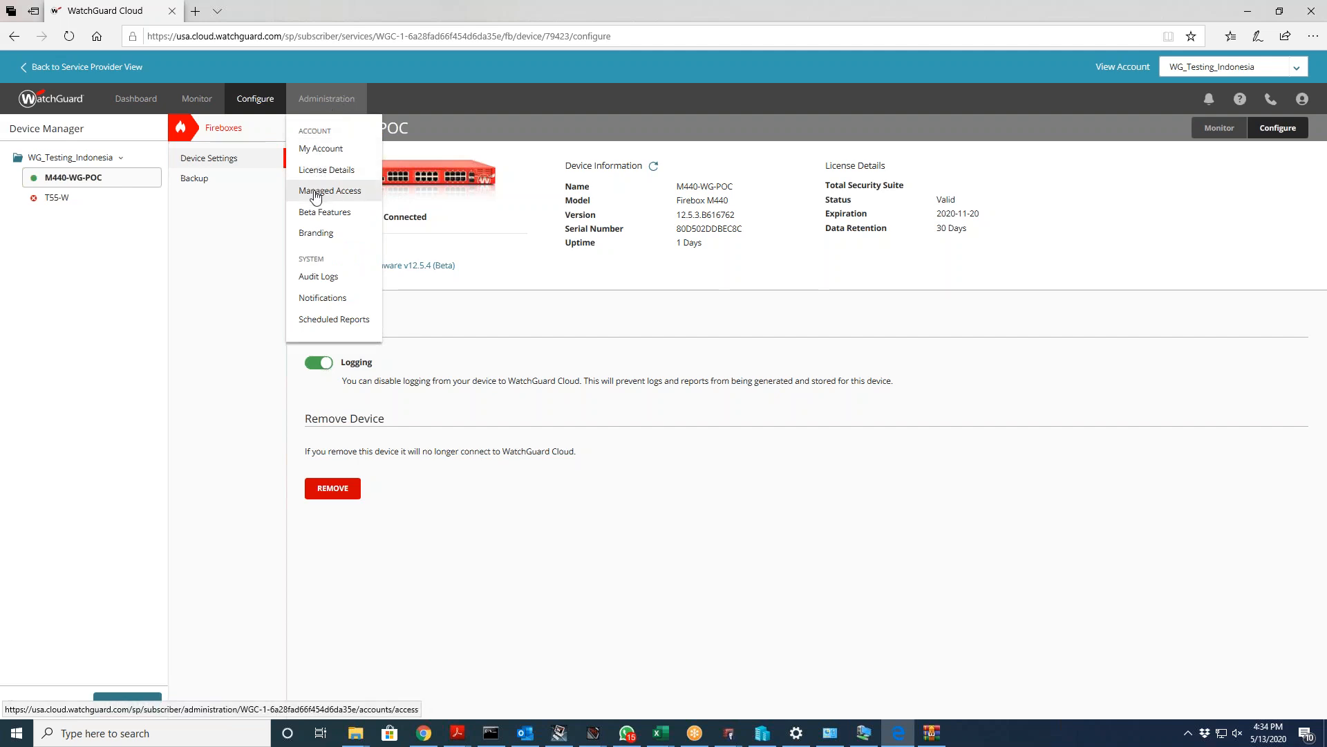
left_click(493, 340)
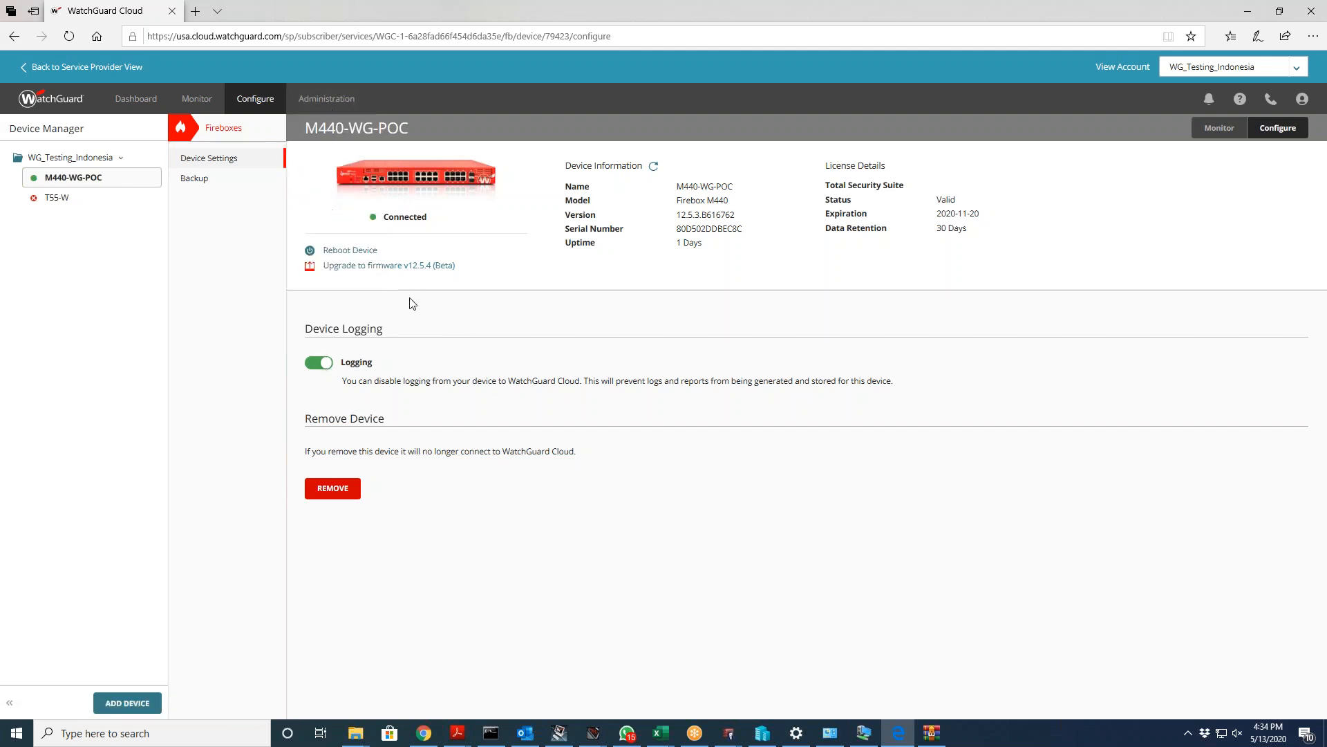
left_click(211, 181)
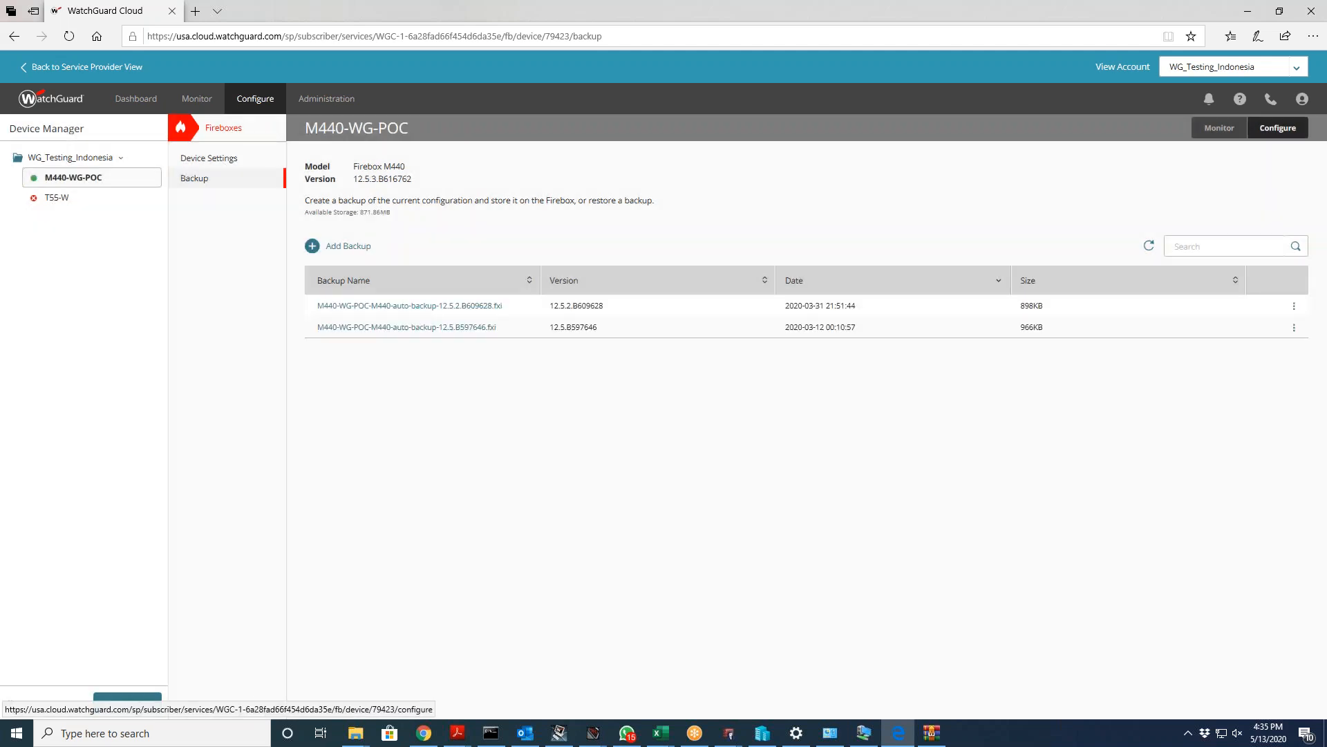
left_click(128, 703)
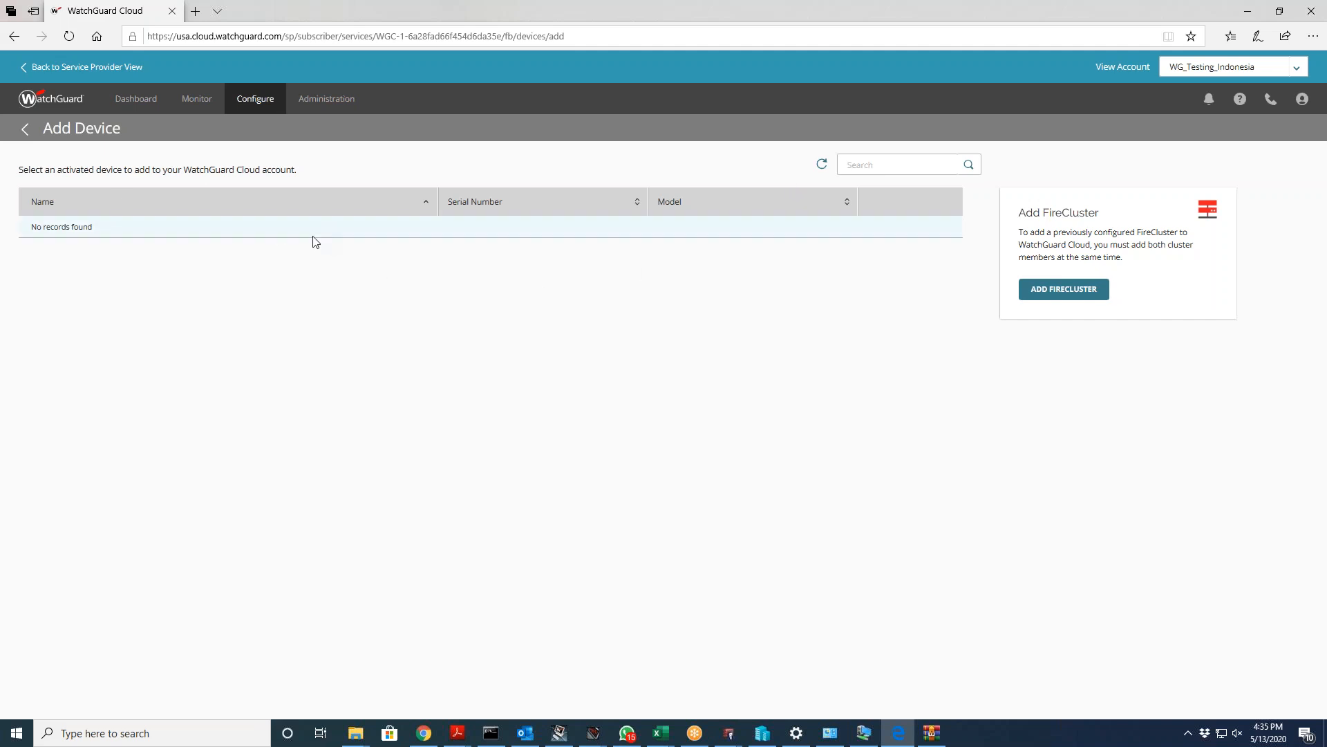
left_click(25, 130)
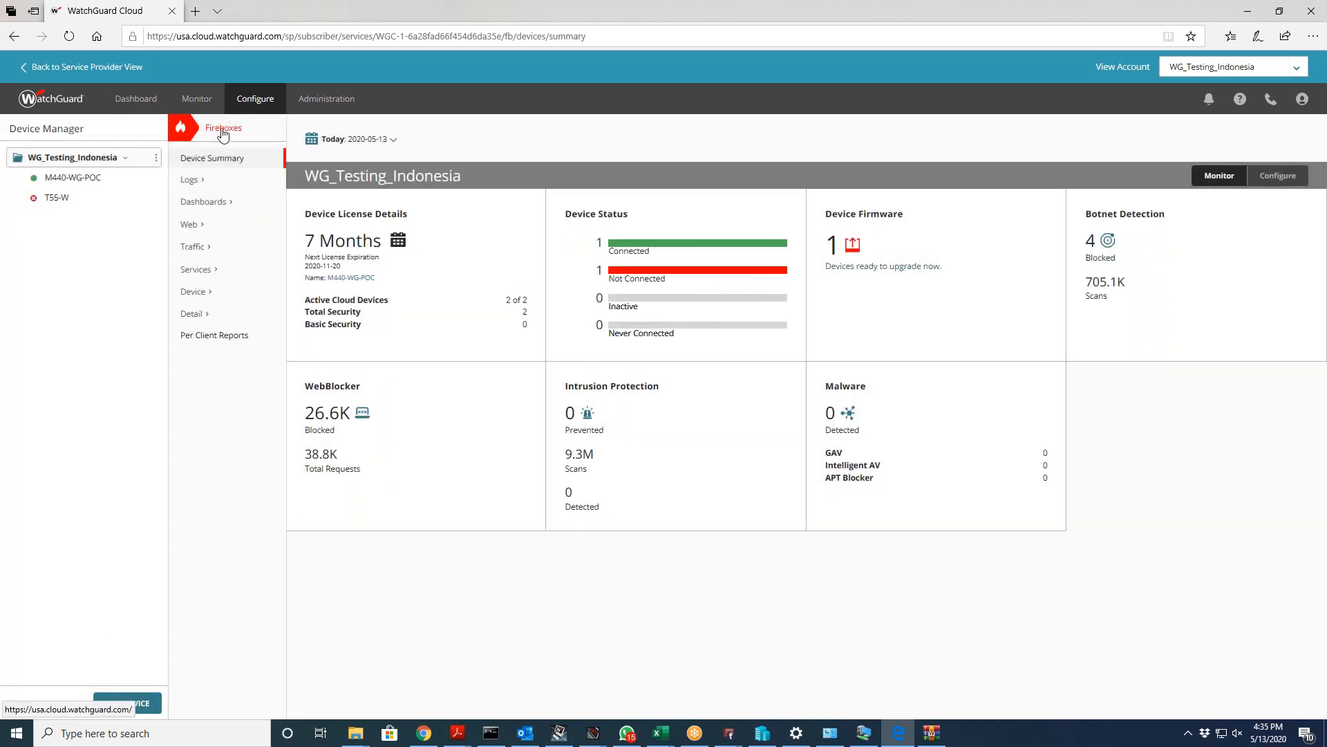
left_click(128, 702)
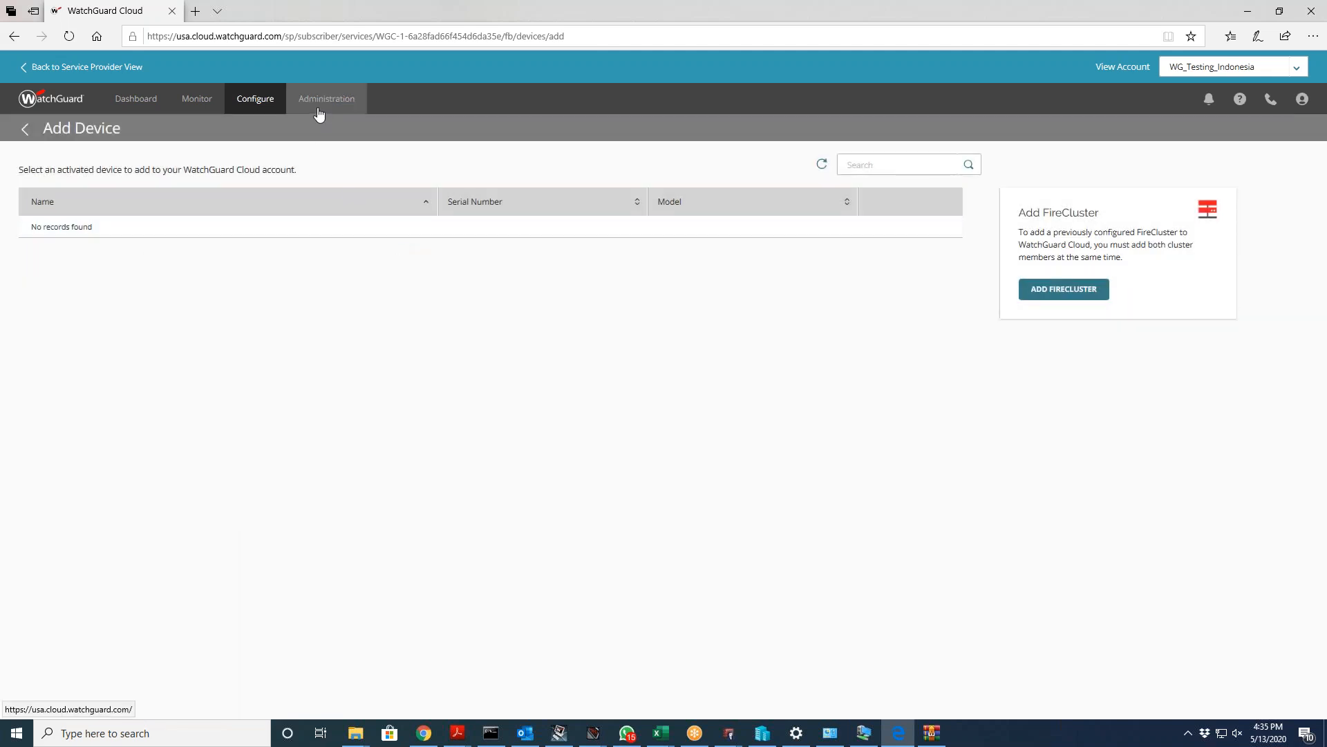
mouse_move(319, 114)
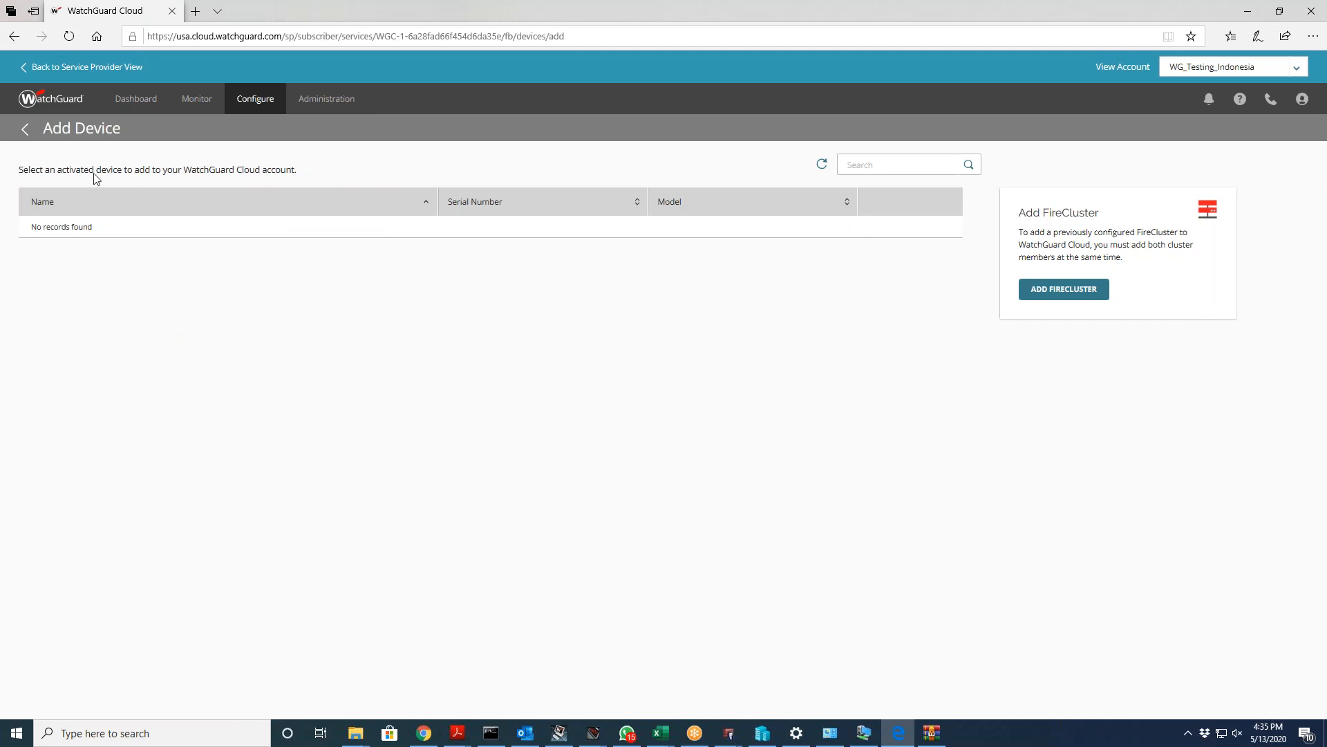
left_click(25, 129)
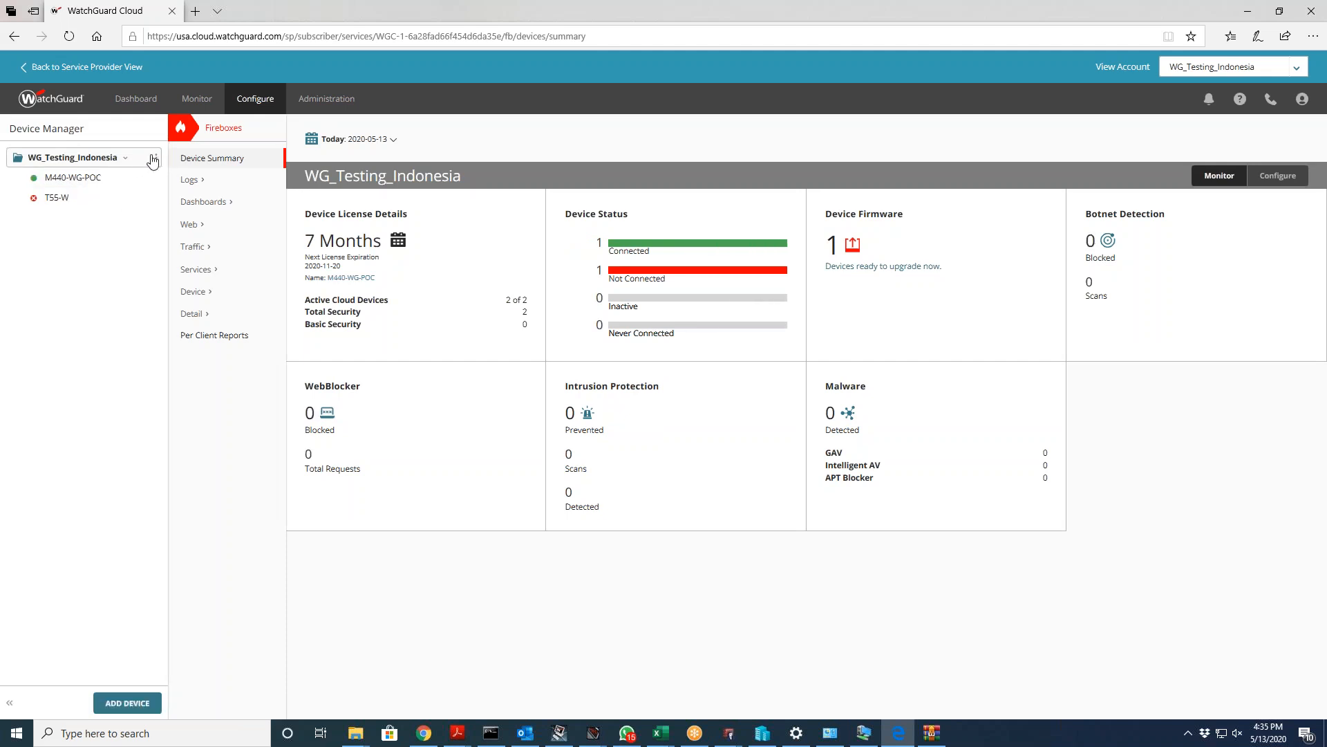
left_click(153, 159)
left_click(115, 259)
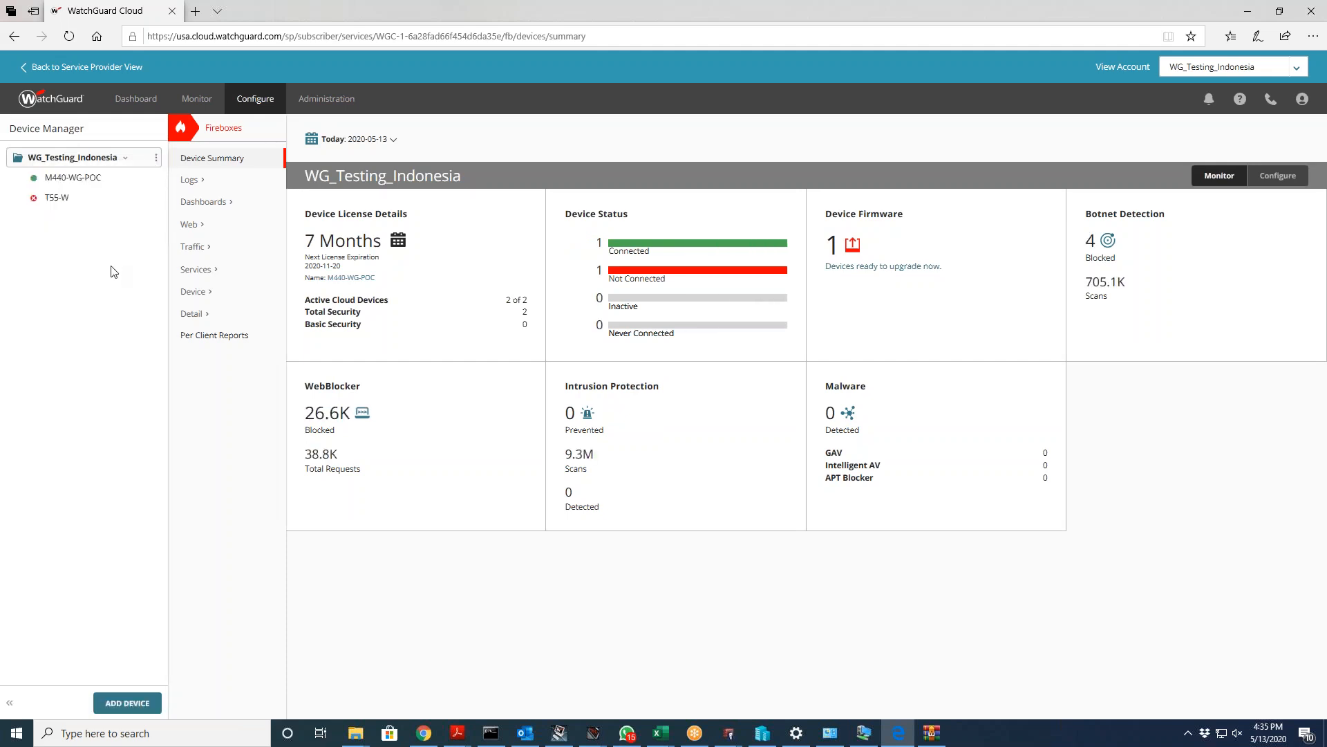
left_click(128, 702)
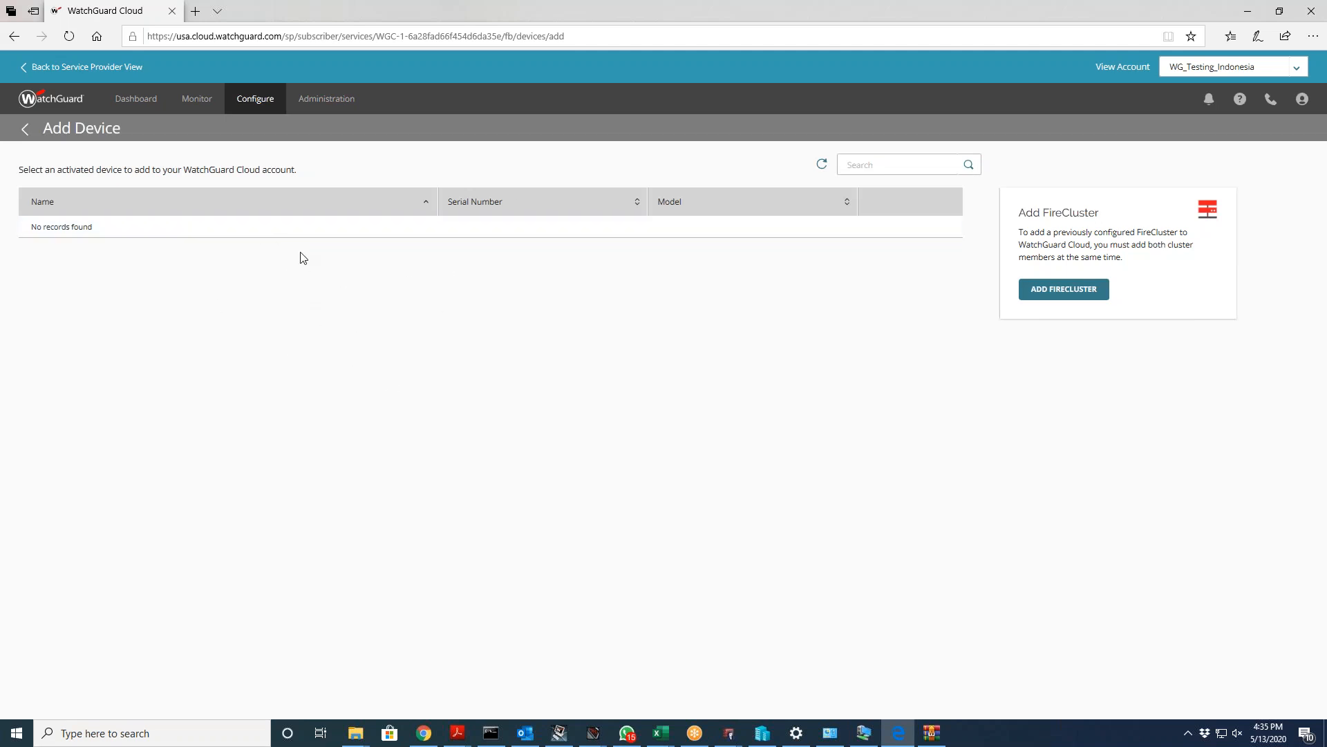
Step: In Chrome, view the two course tabs and M440 downloads page, then open MY WATCHGUARD > Manage Products
left_click(424, 733)
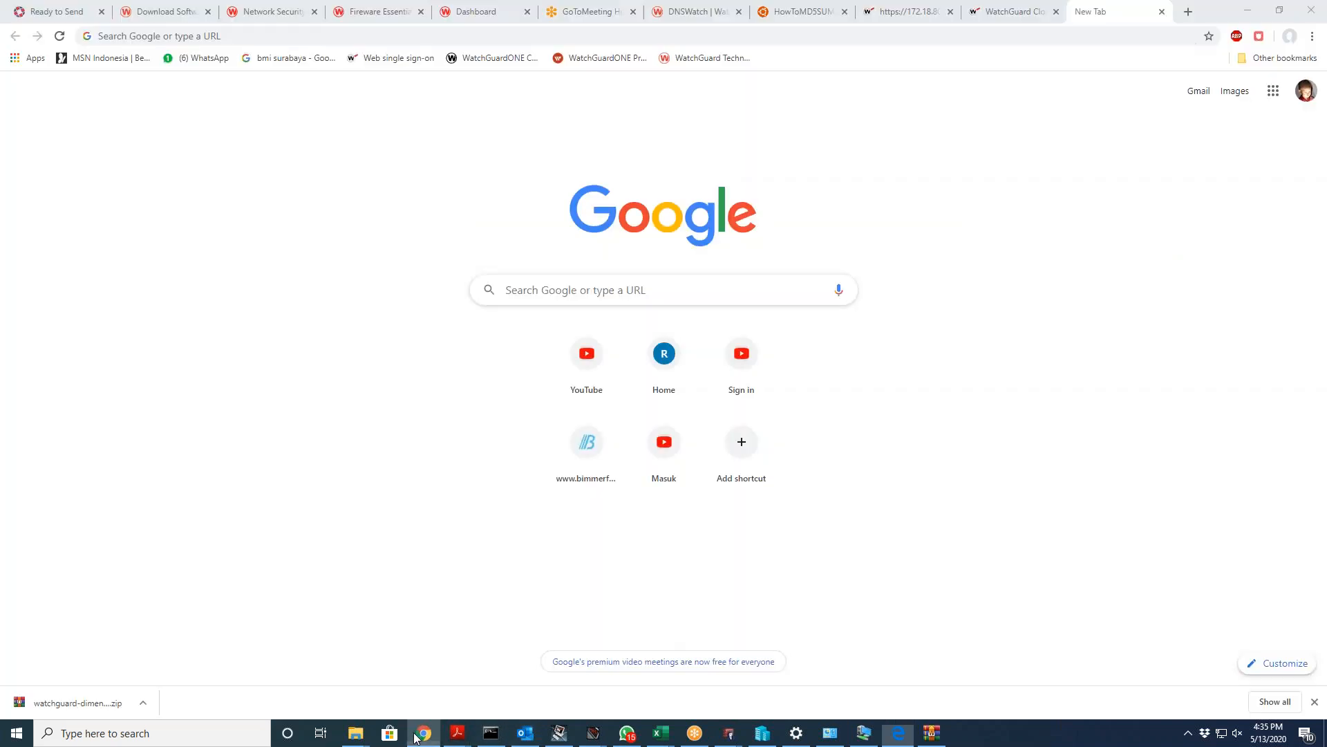
left_click(475, 10)
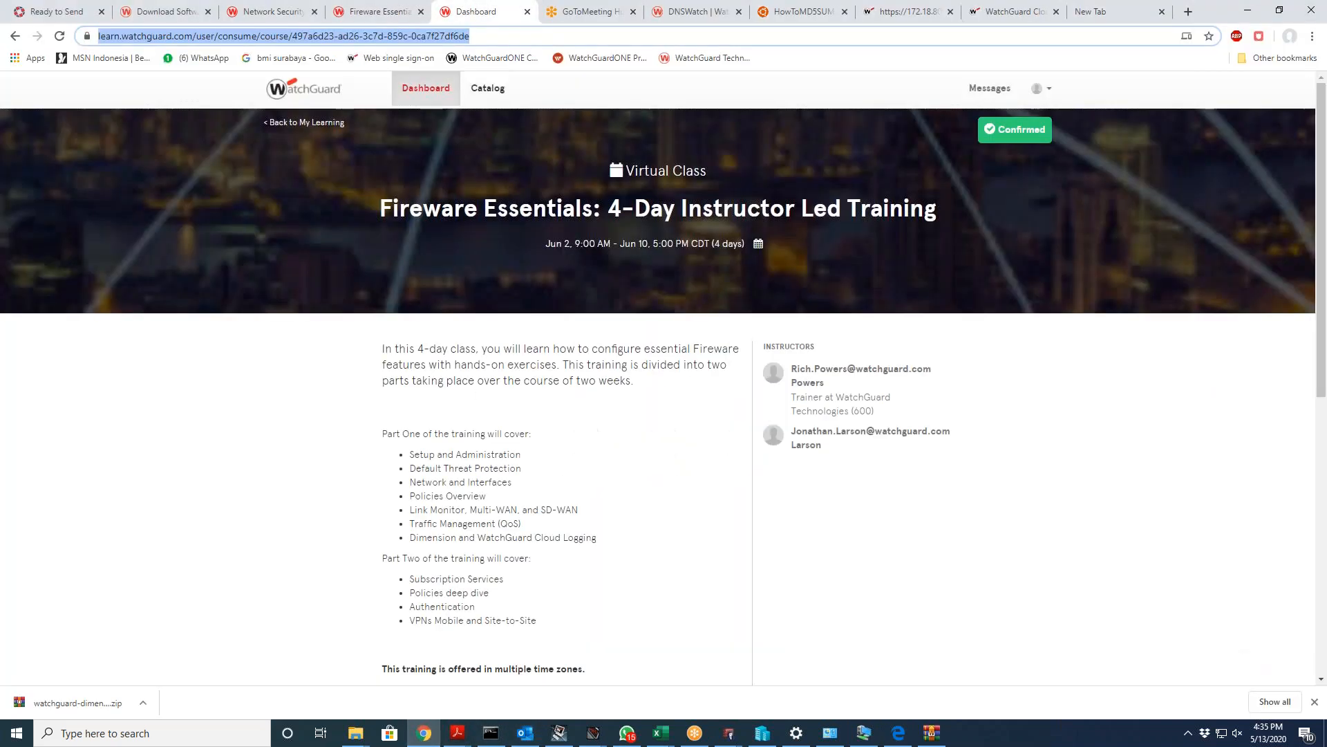
left_click(273, 12)
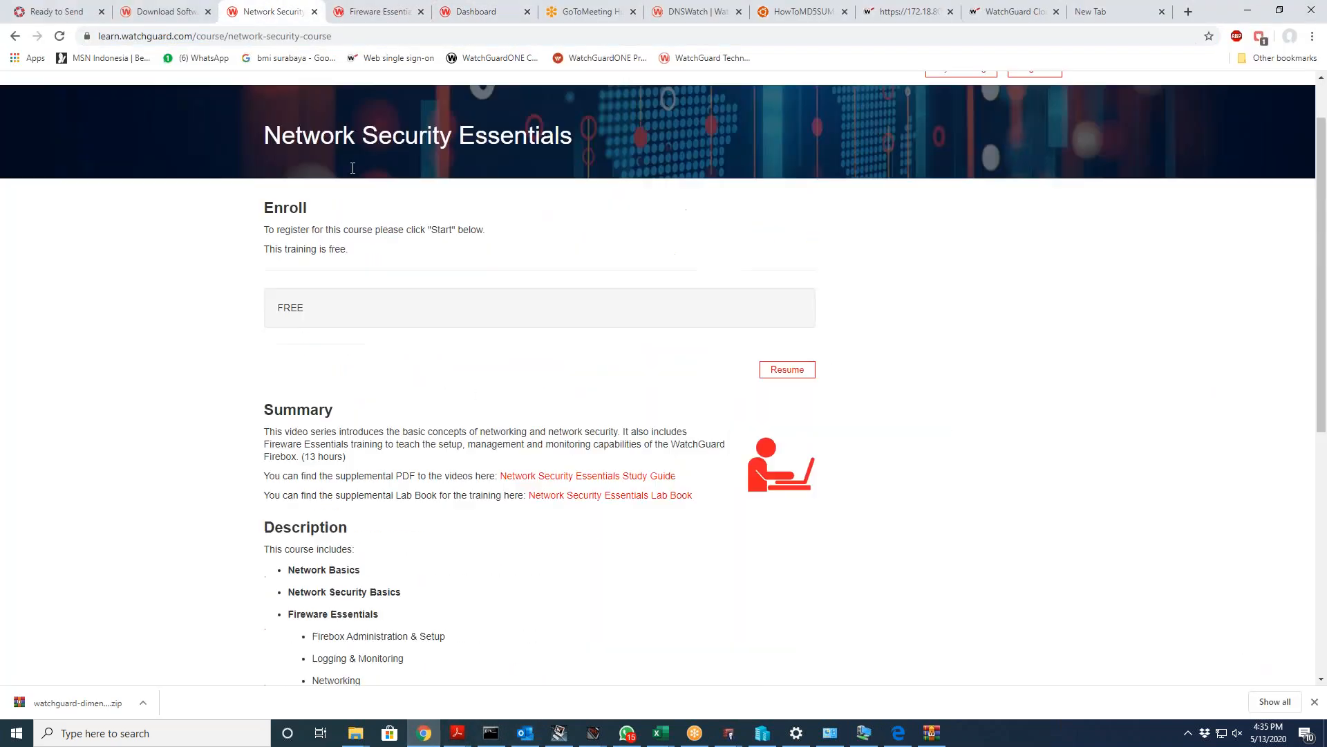
left_click(166, 12)
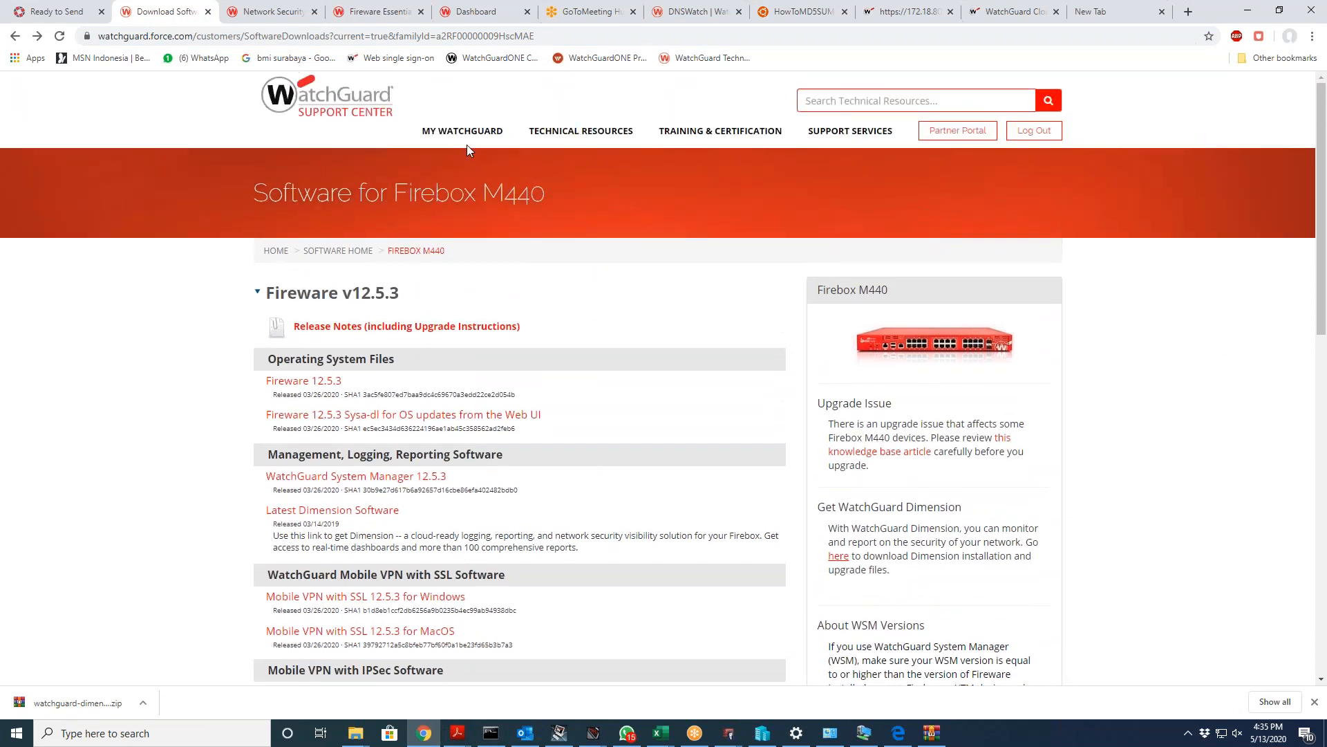
mouse_move(465, 135)
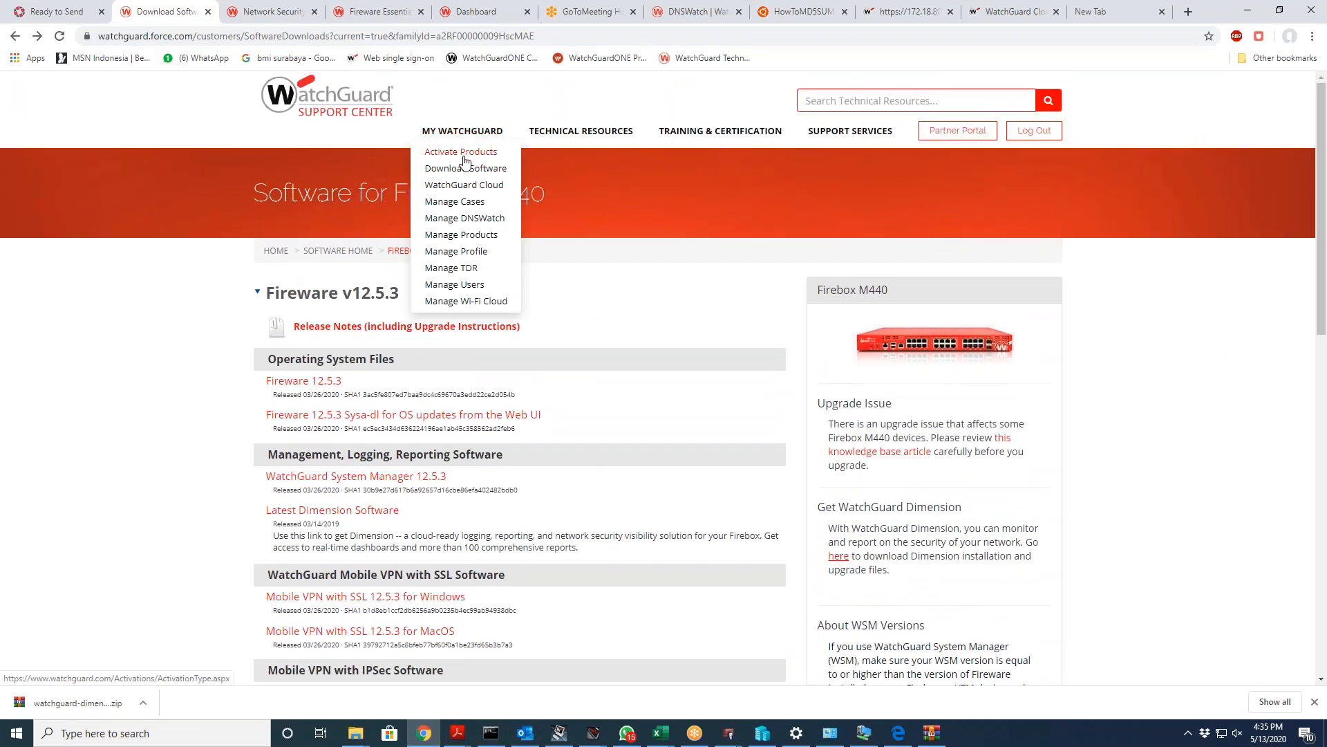
left_click(461, 235)
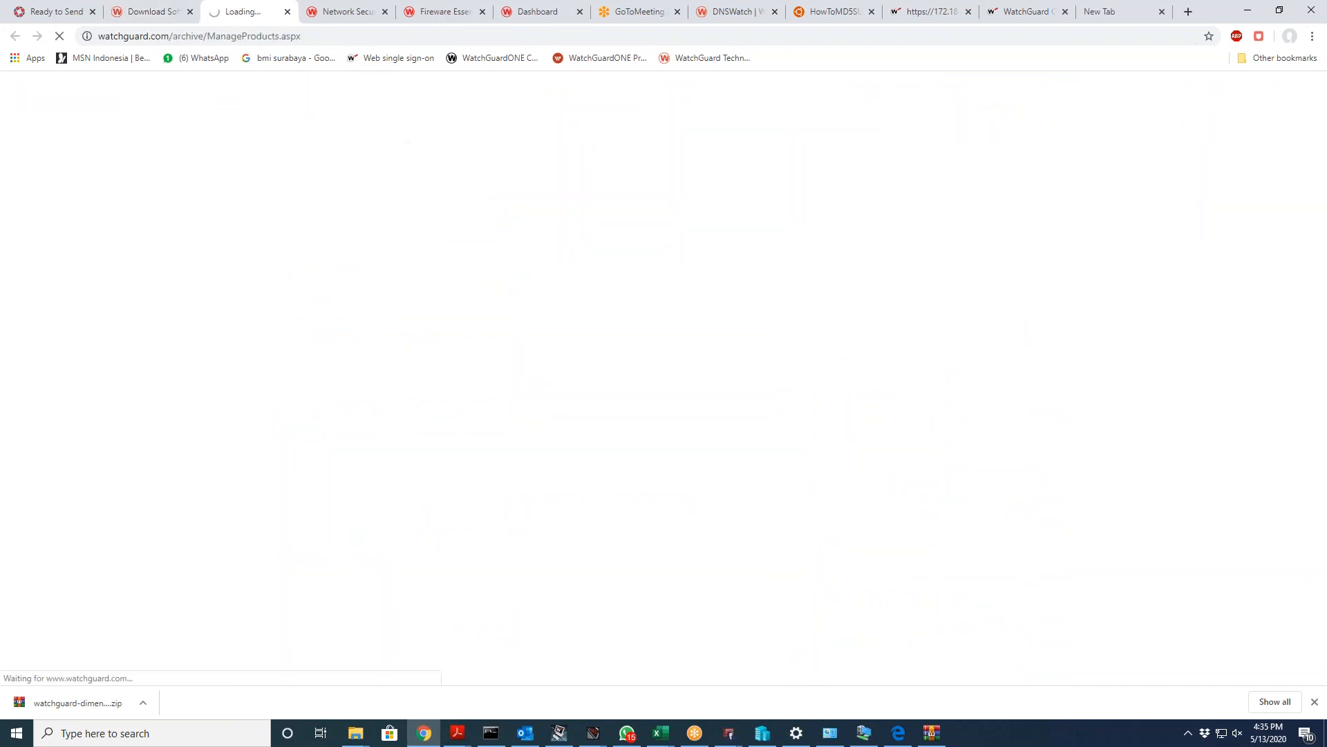
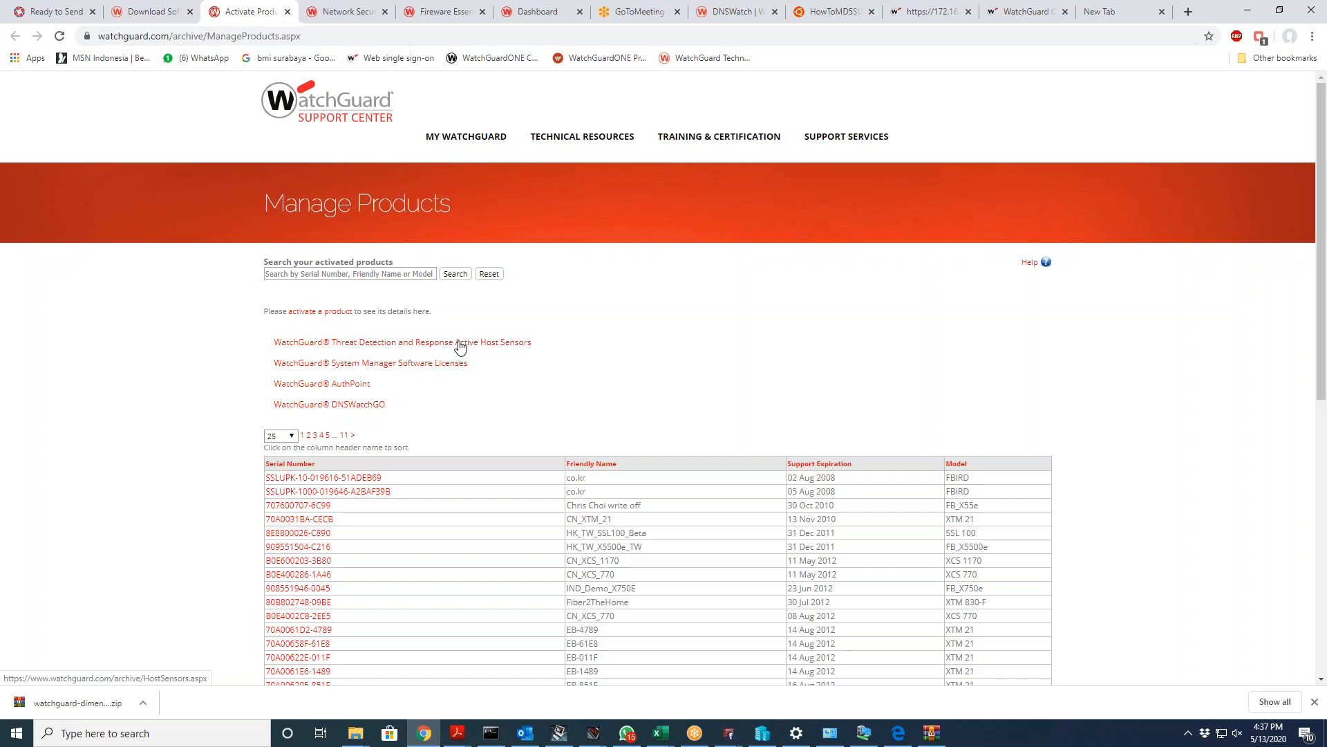
Step: Scroll the Manage Products list of activated products down to the page footer
scroll(595, 428, "down", 7)
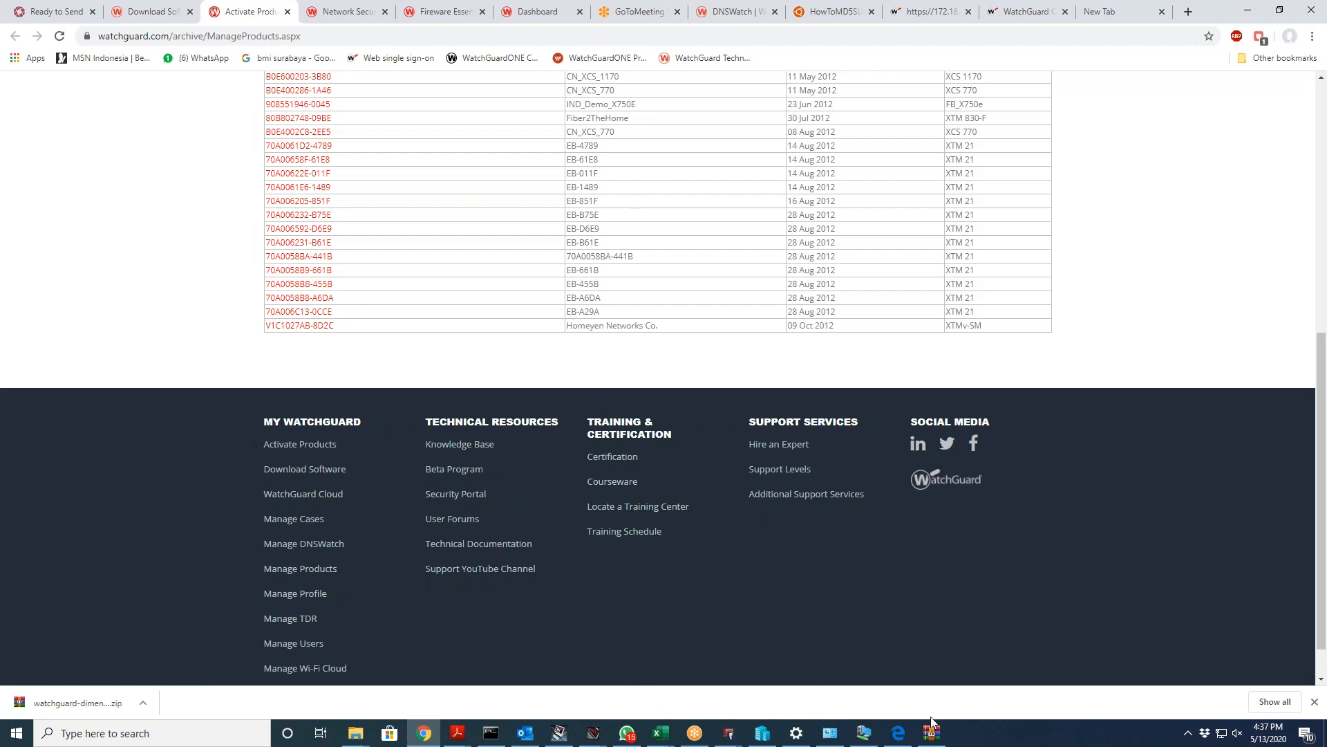
Step: Switch to WatchGuard Cloud, view the Add Device page, and return to the Fireboxes list
left_click(897, 732)
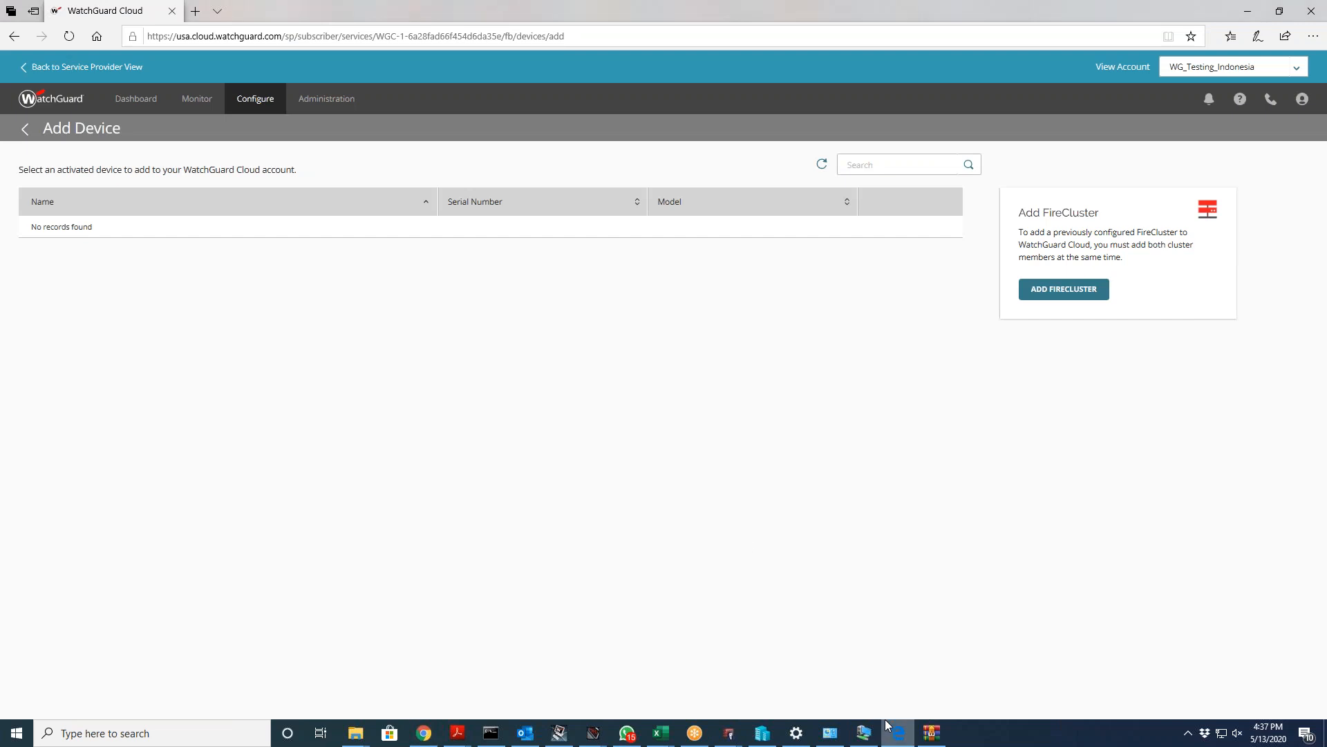
mouse_move(243, 102)
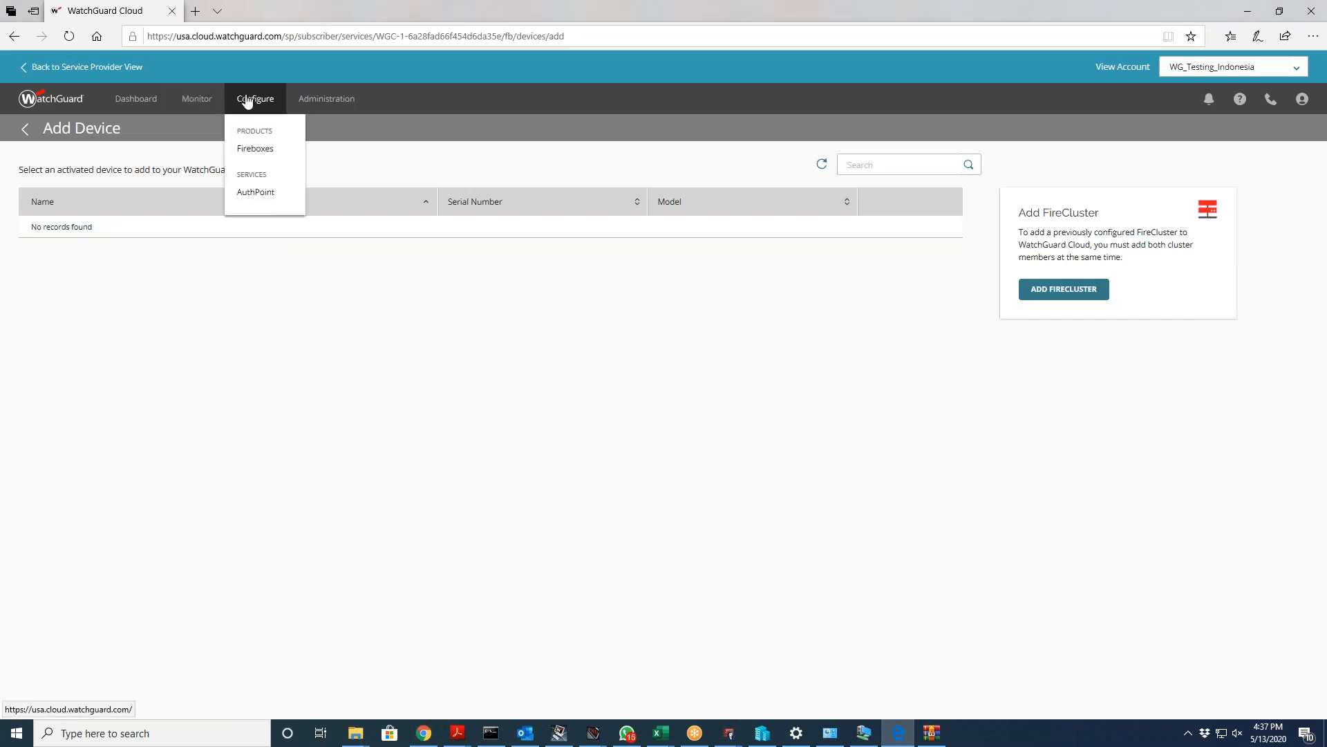
left_click(255, 152)
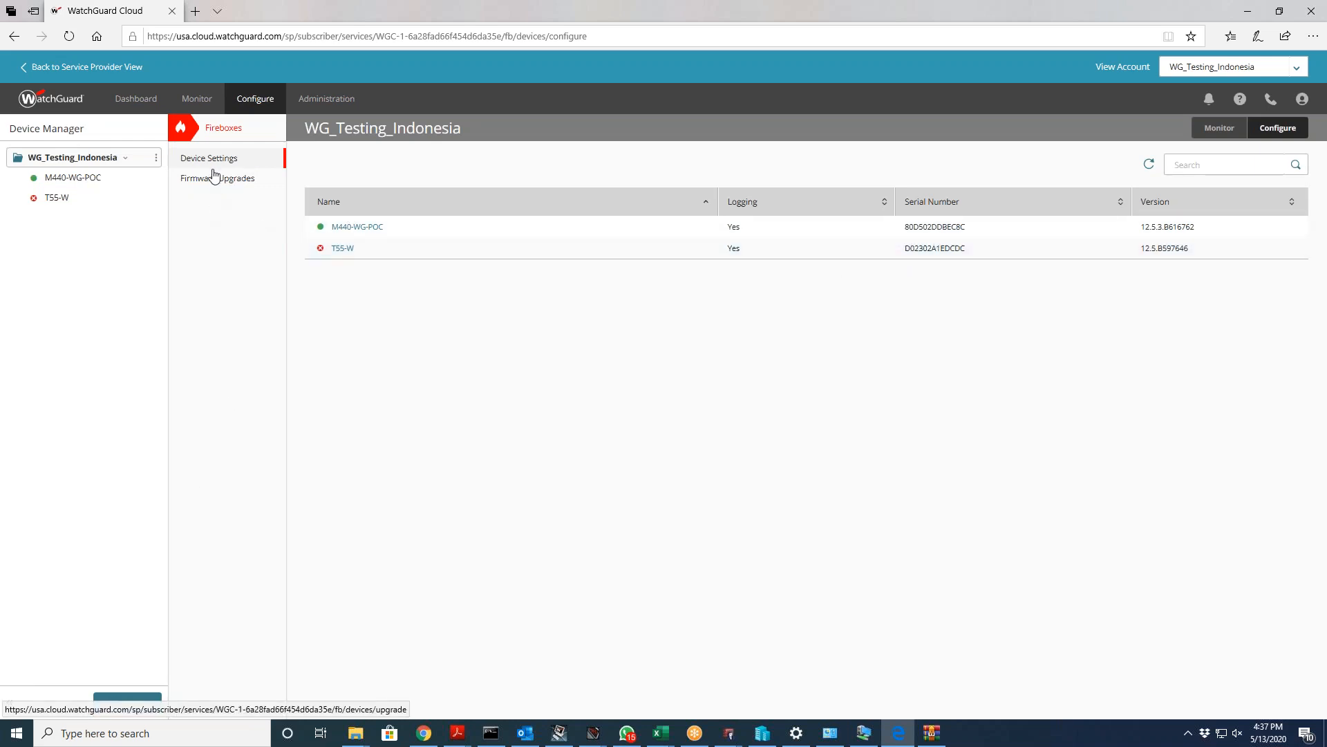
left_click(132, 699)
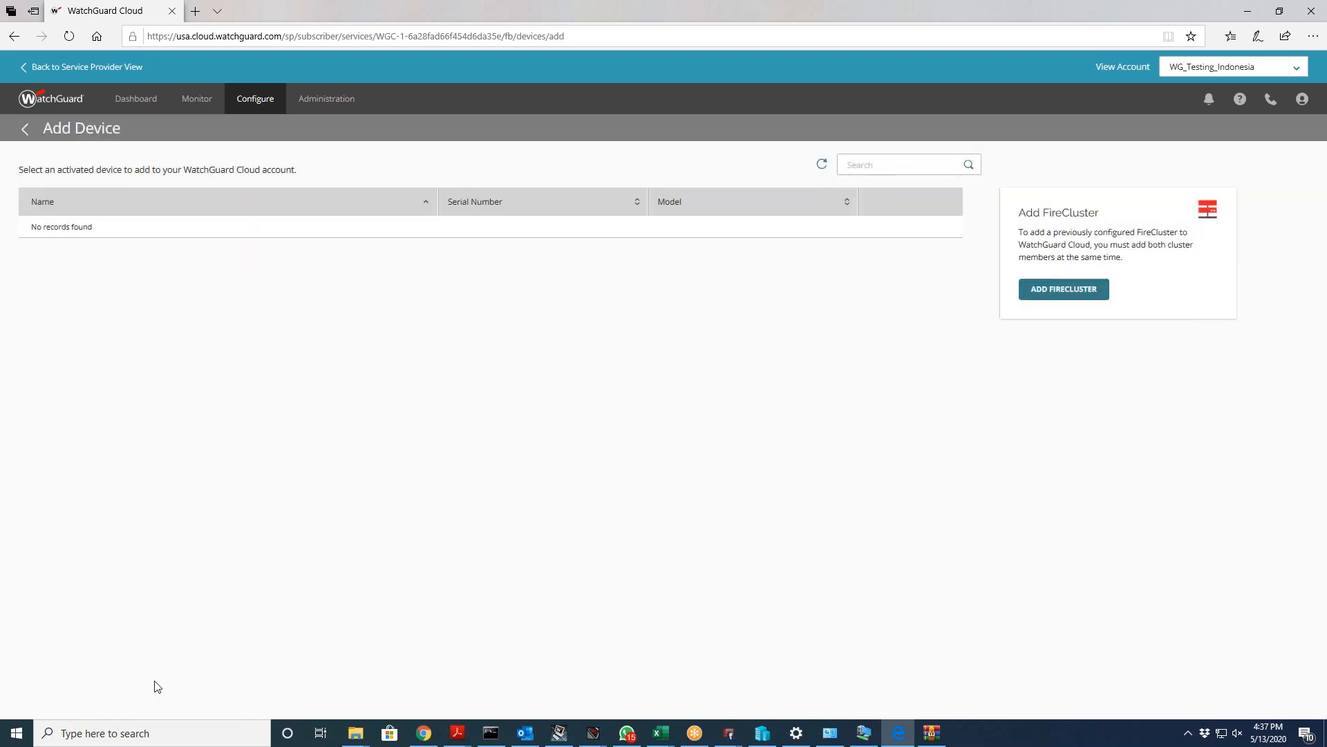
mouse_move(258, 109)
left_click(266, 151)
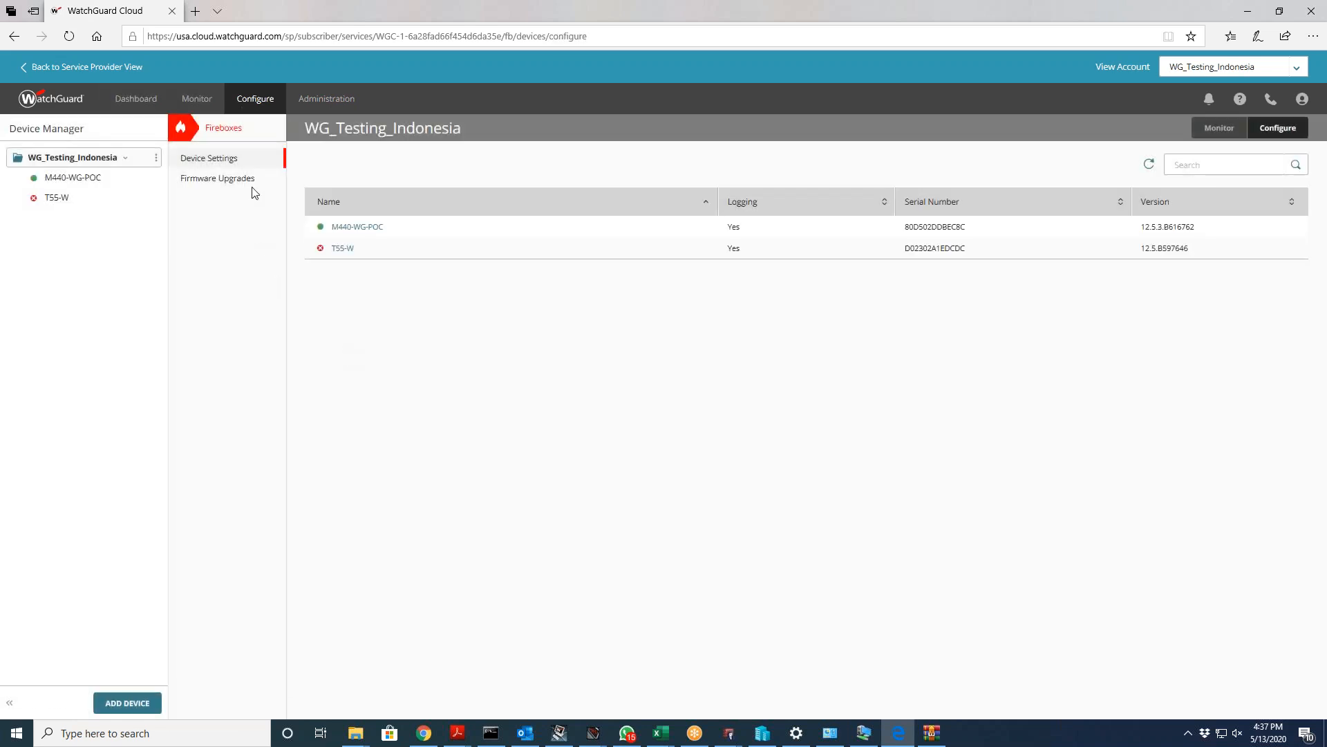
Step: Run the firmware upgrade wizard for M440-WG-POC, keeping version 12.5.4 Beta-B2, through to the final review
left_click(253, 184)
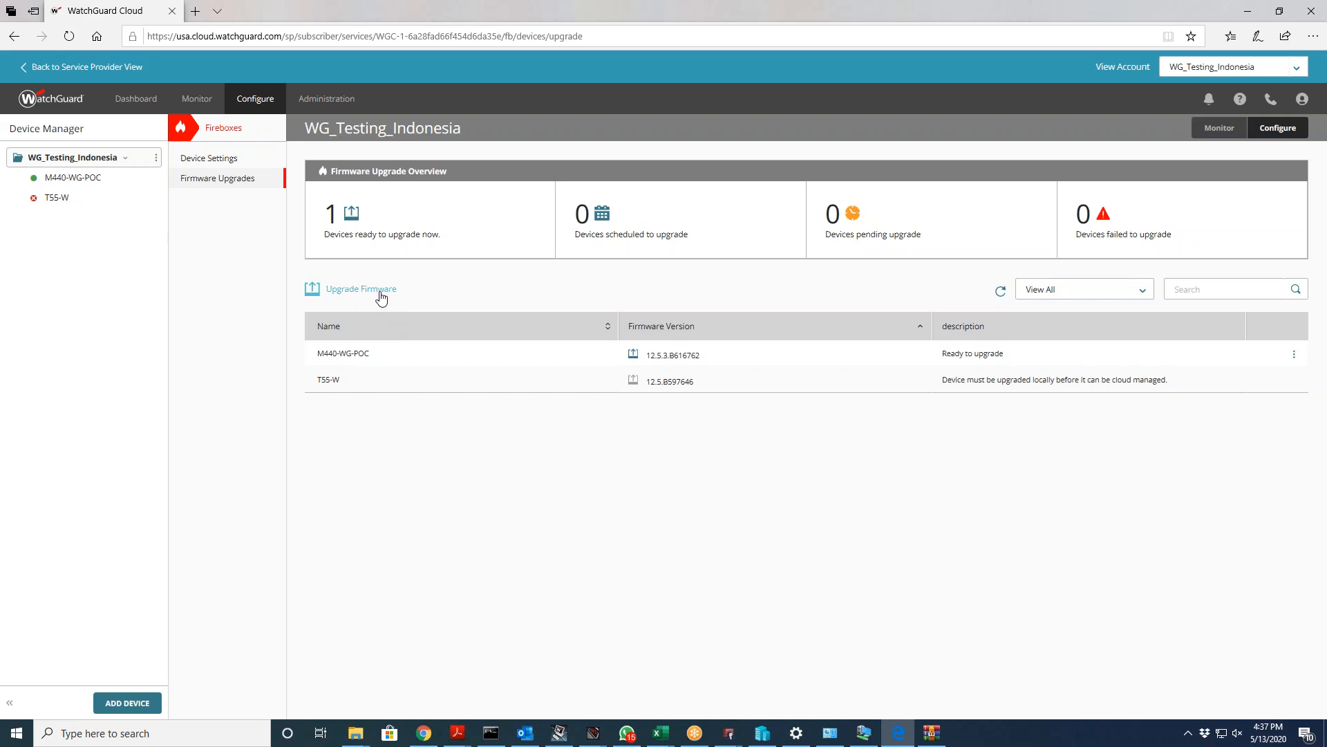
left_click(380, 296)
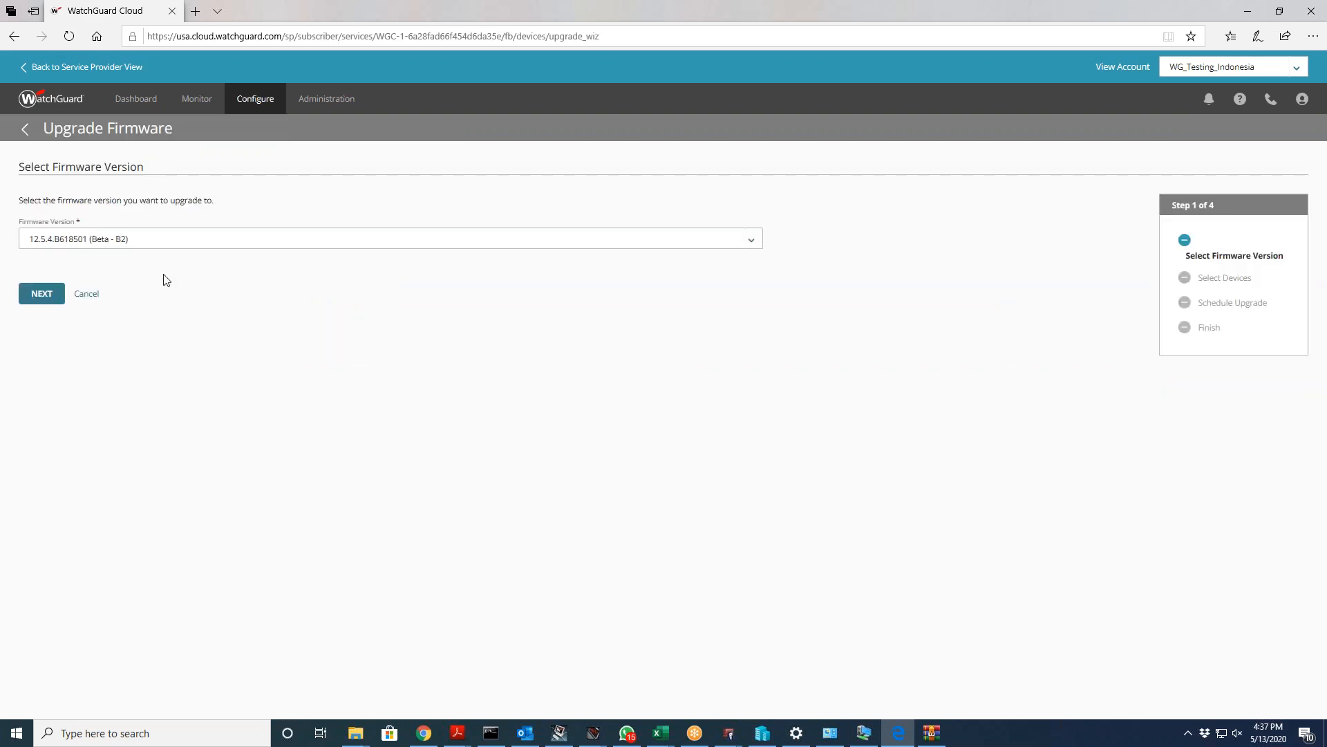
left_click(235, 240)
left_click(235, 240)
left_click(65, 308)
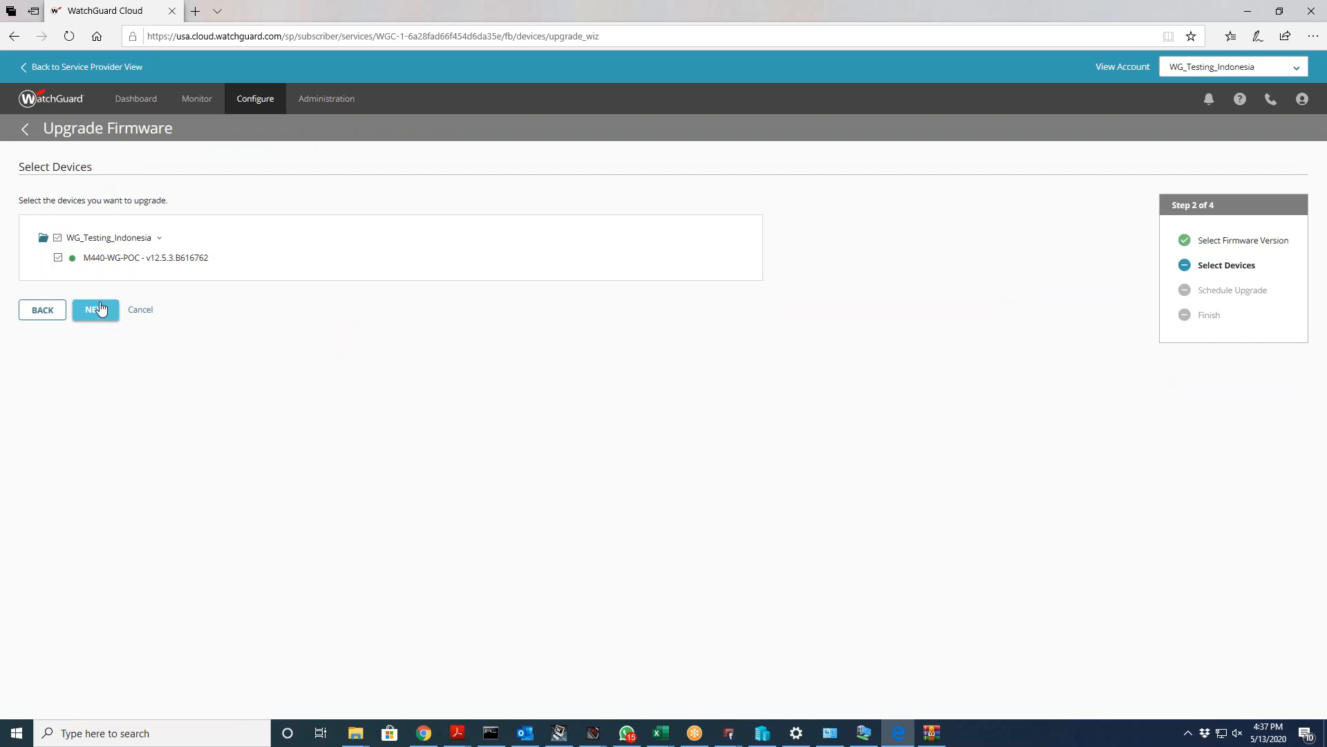
left_click(103, 308)
left_click(92, 298)
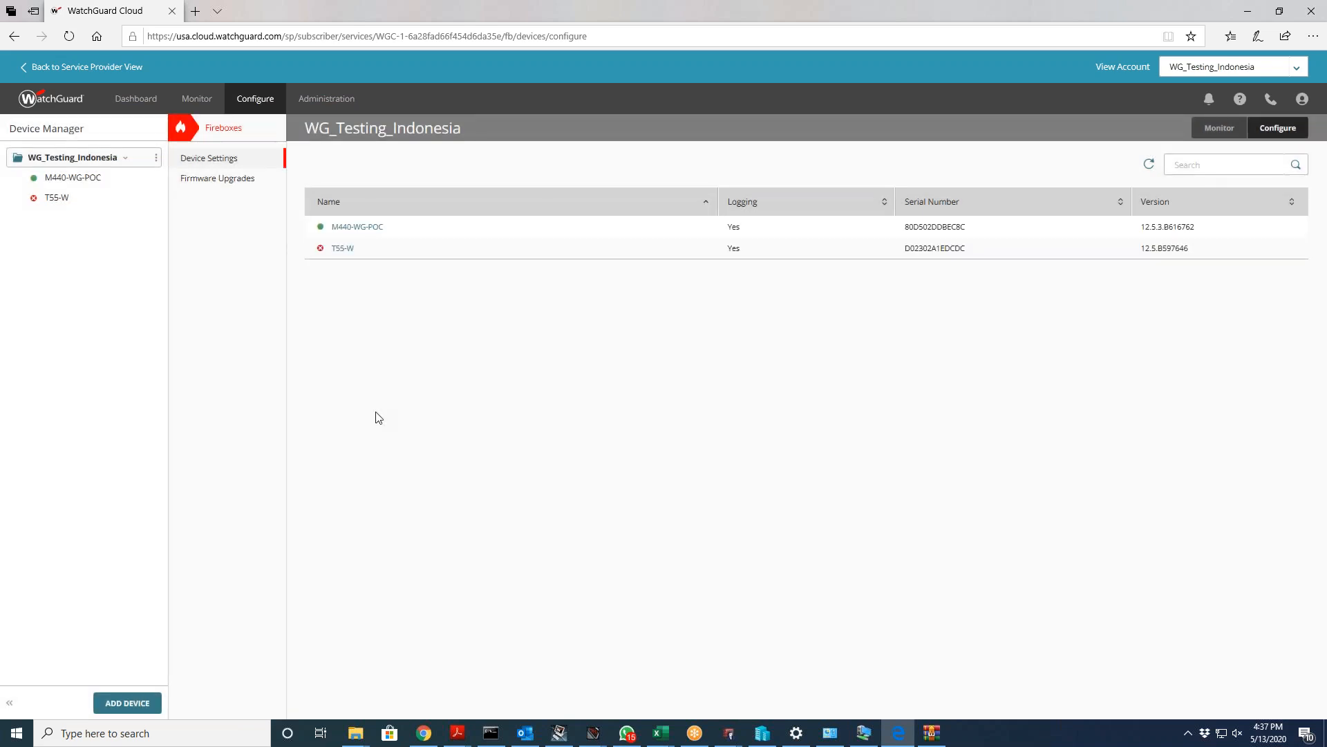
Step: Rerun ping 8.8.8.8 -t in Command Prompt, then return to the WatchGuard Cloud window
left_click(491, 733)
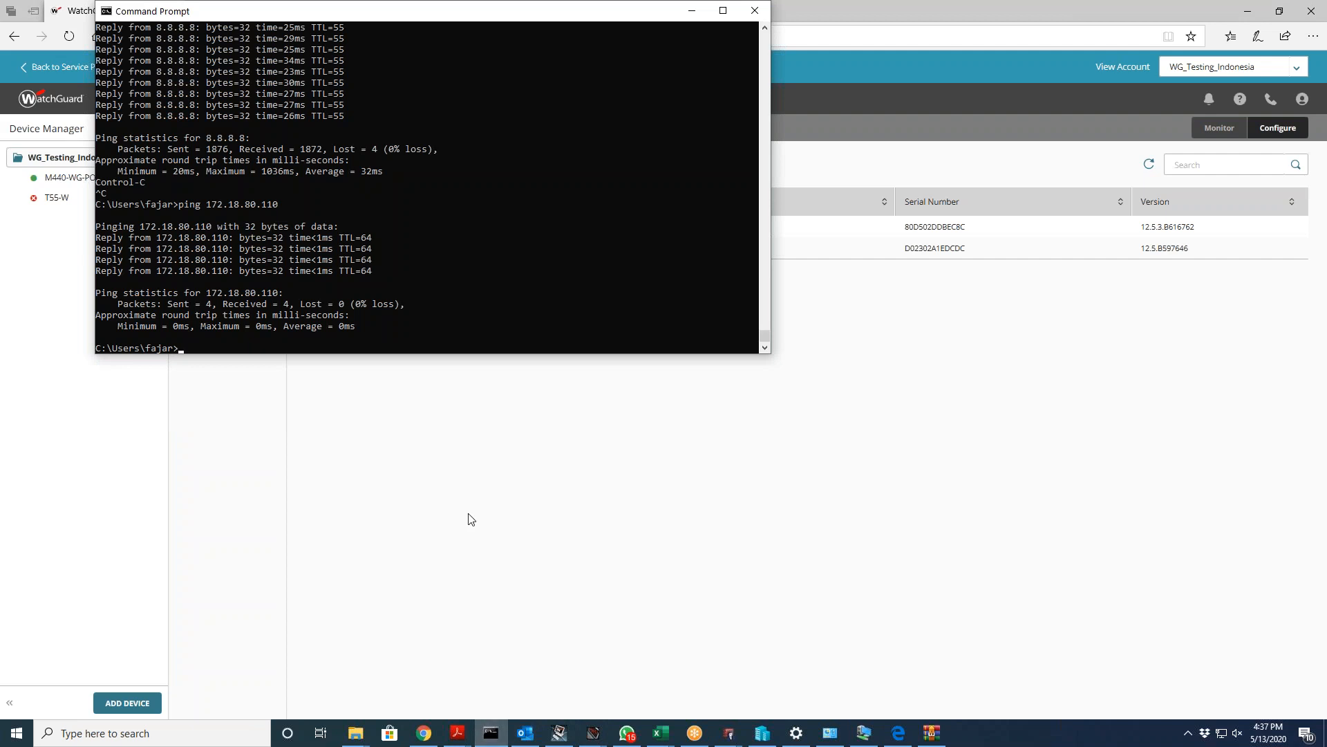
left_click(444, 568)
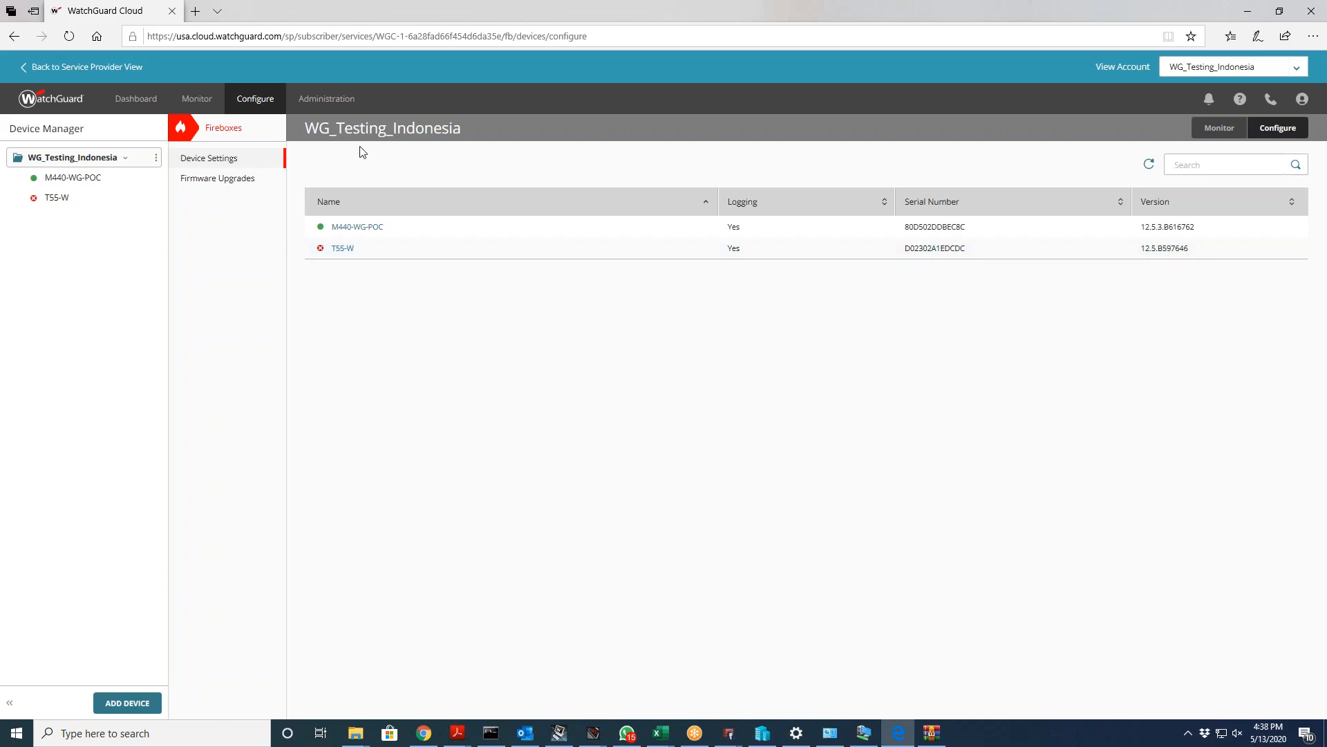
mouse_move(341, 116)
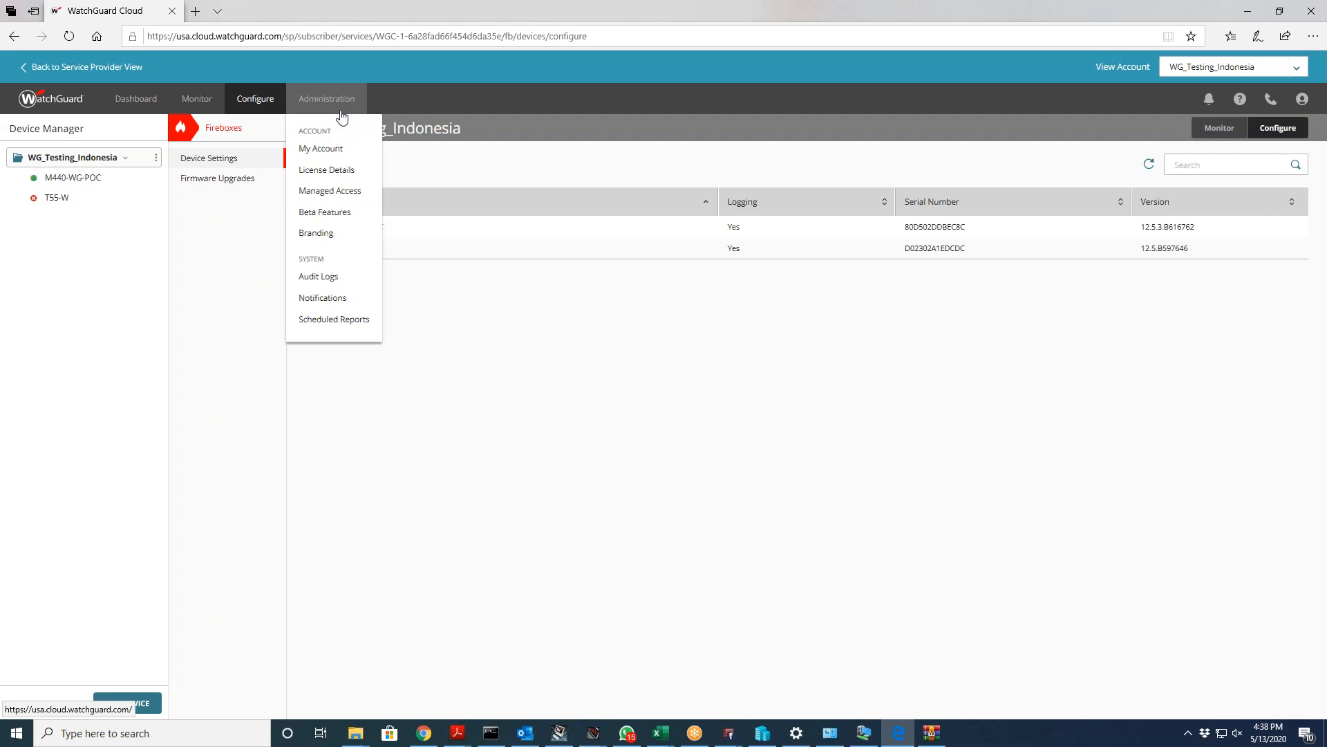
left_click(492, 733)
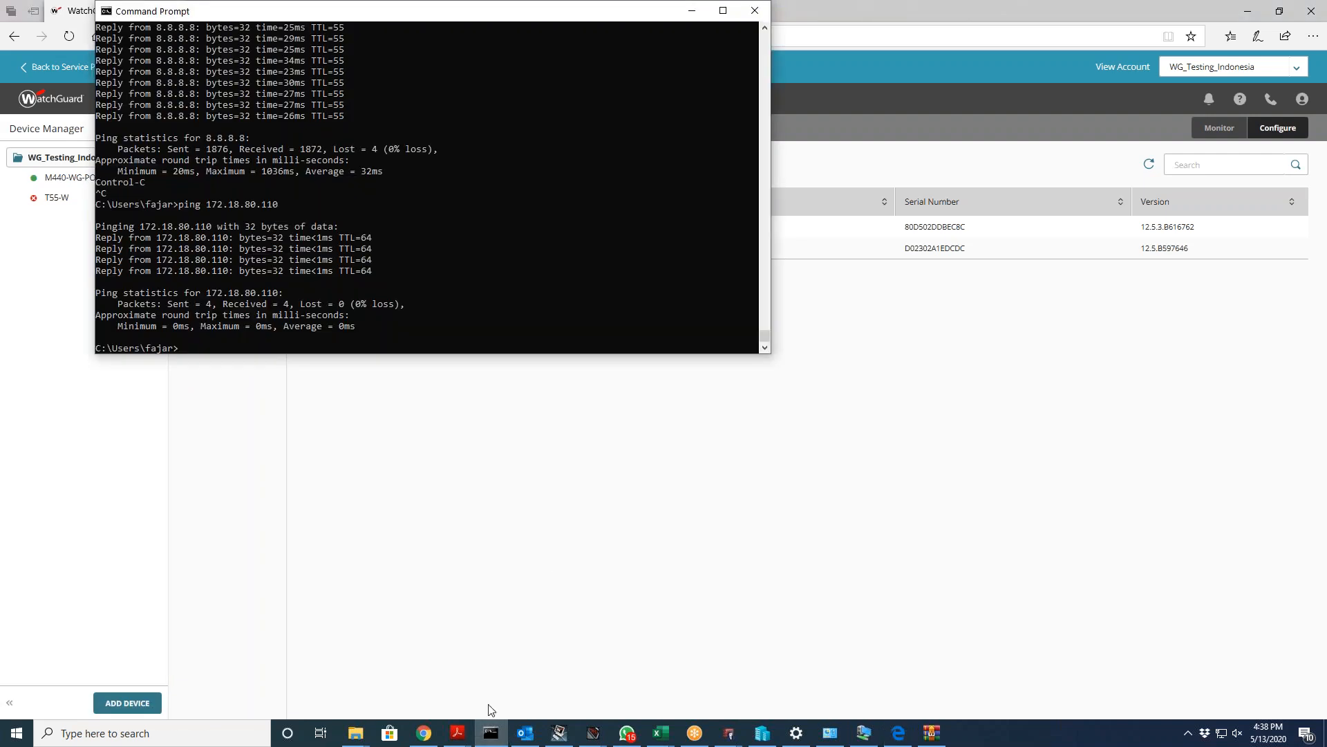
key("Up")
key("Up")
key("Return")
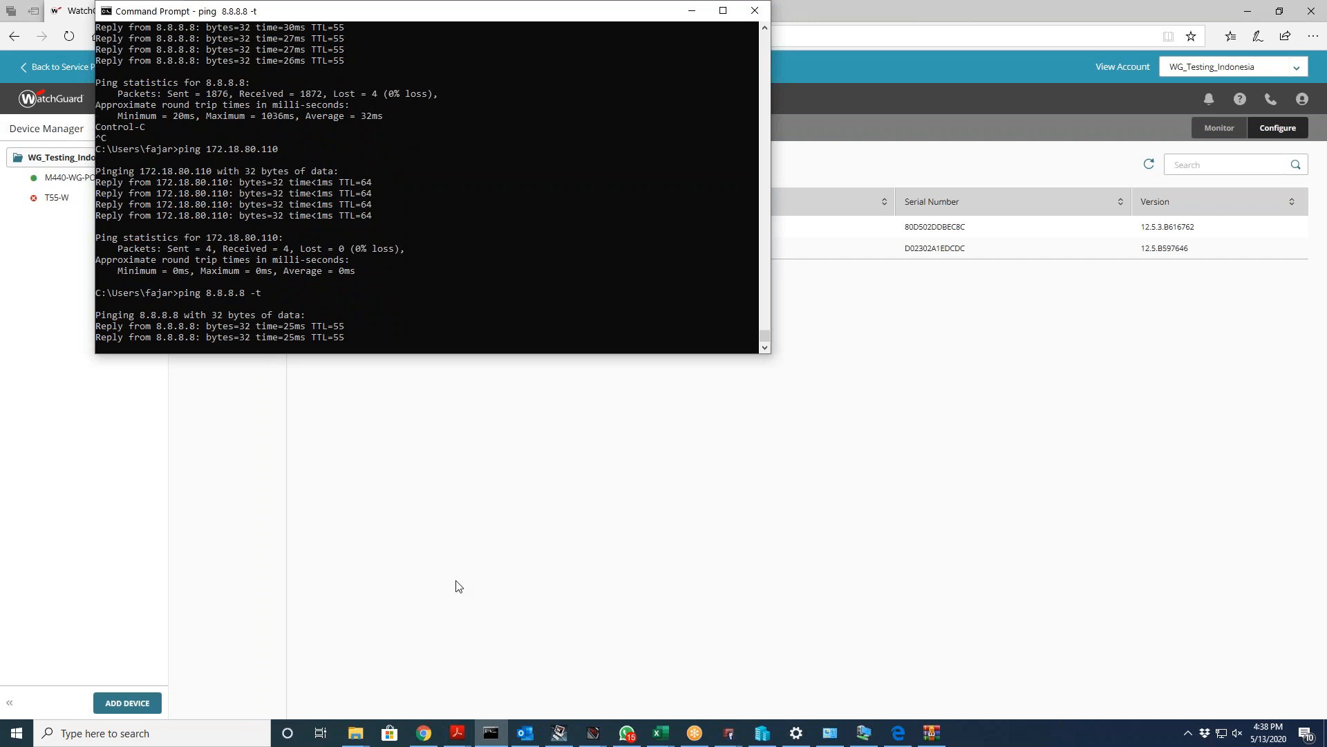
left_click(456, 585)
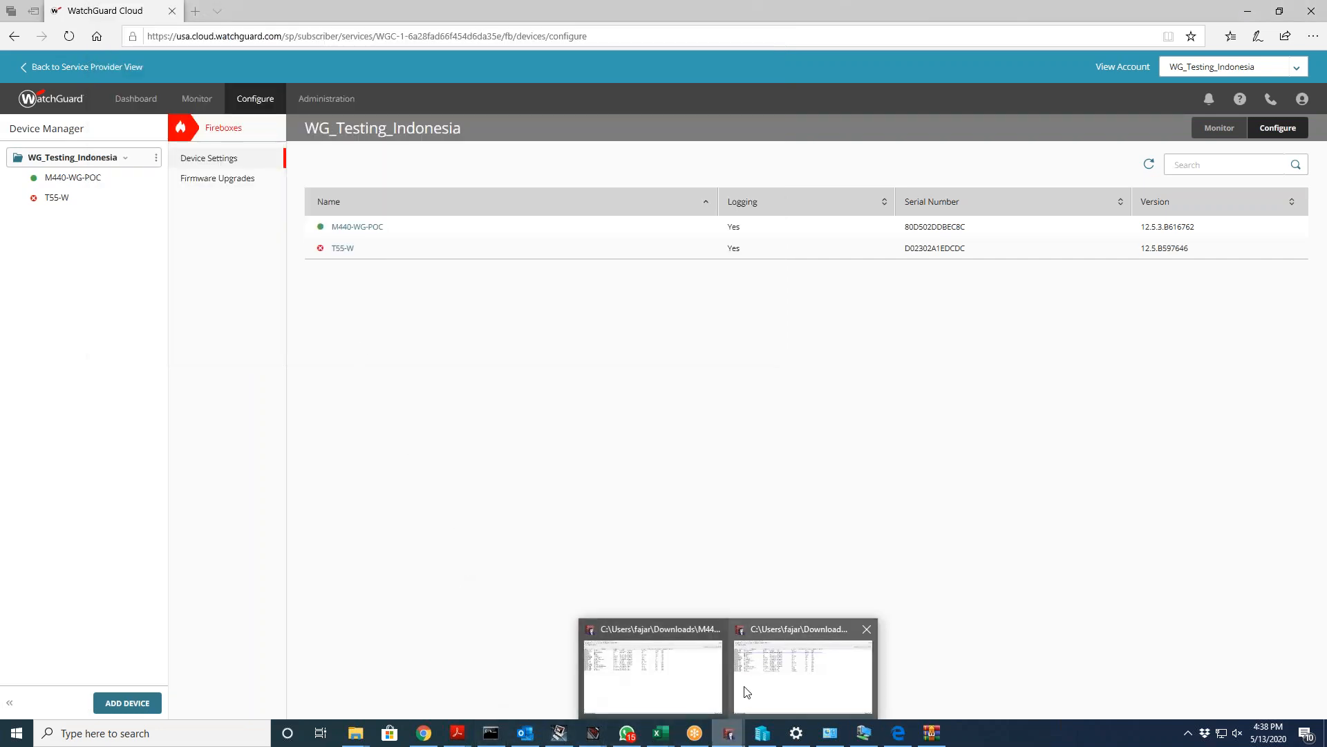
Step: Glance at Policy Manager, then view M440-WG-POC's monitoring summary and configuration settings in WatchGuard Cloud
left_click(743, 684)
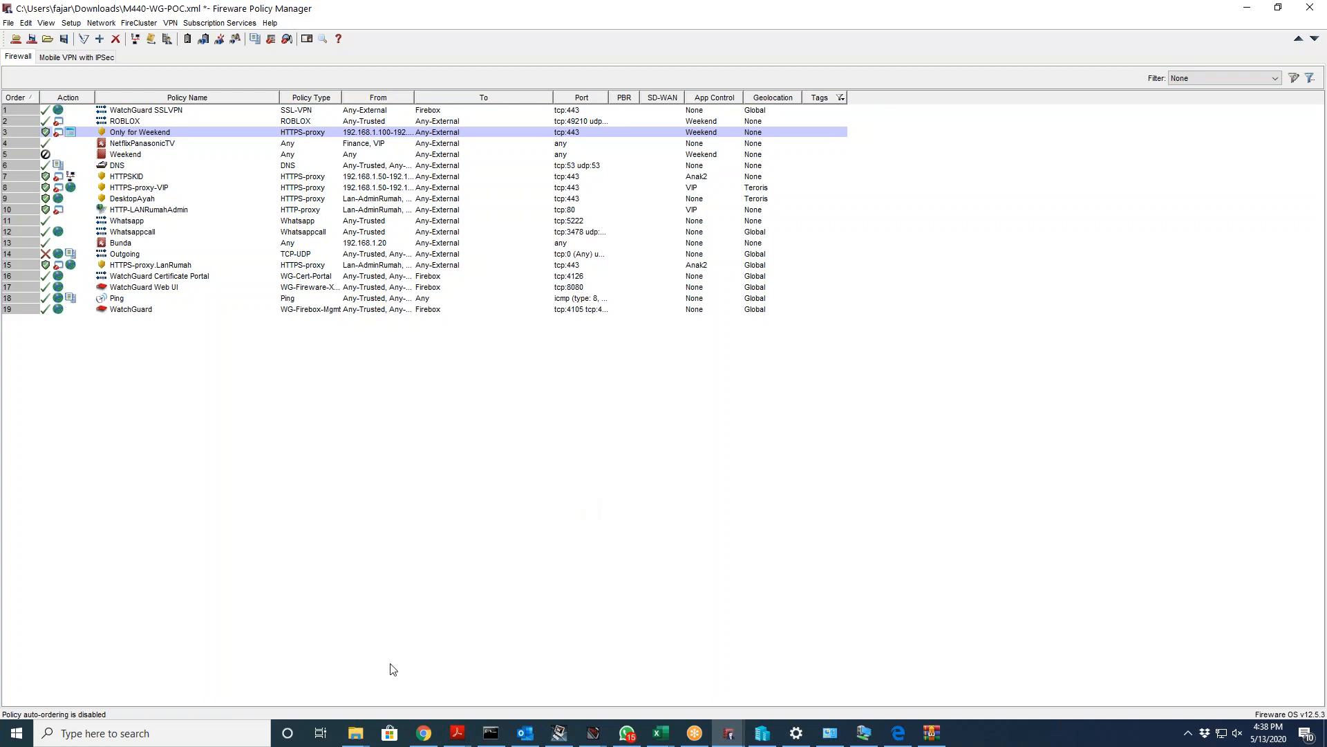
left_click(897, 734)
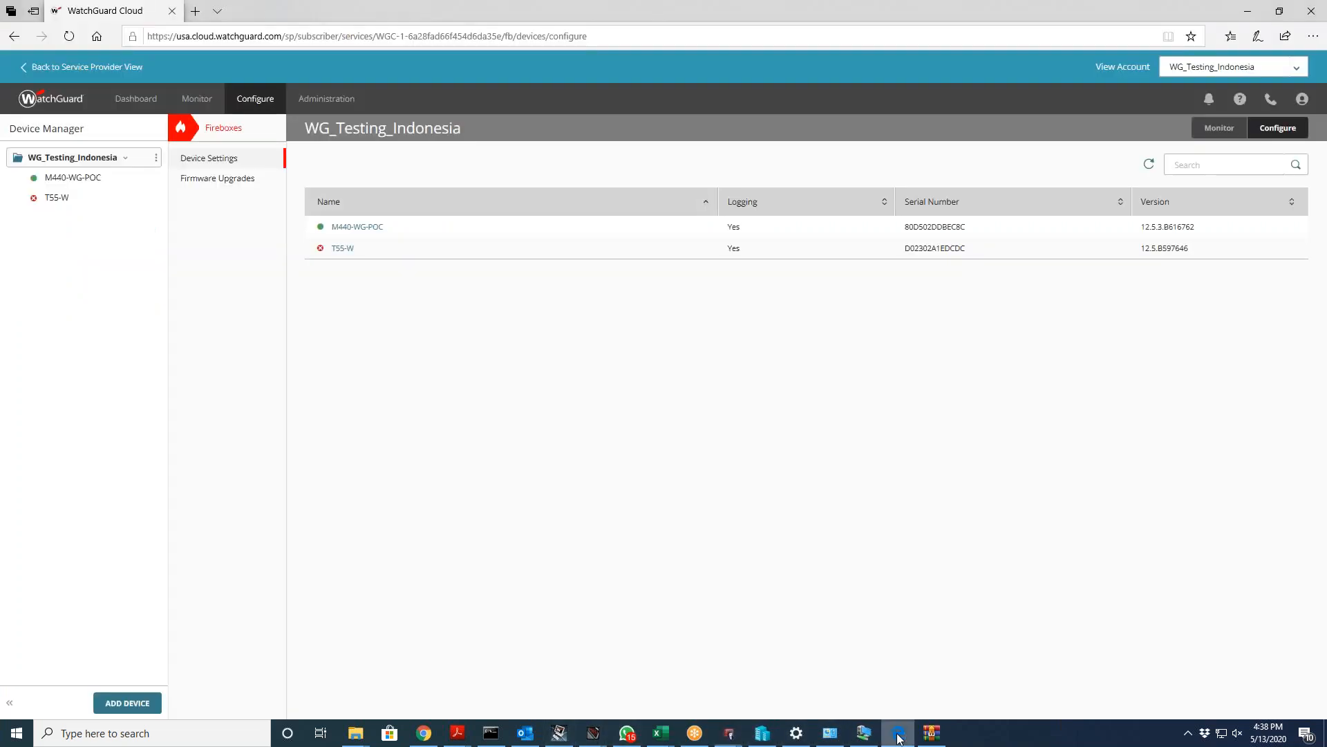
left_click(94, 184)
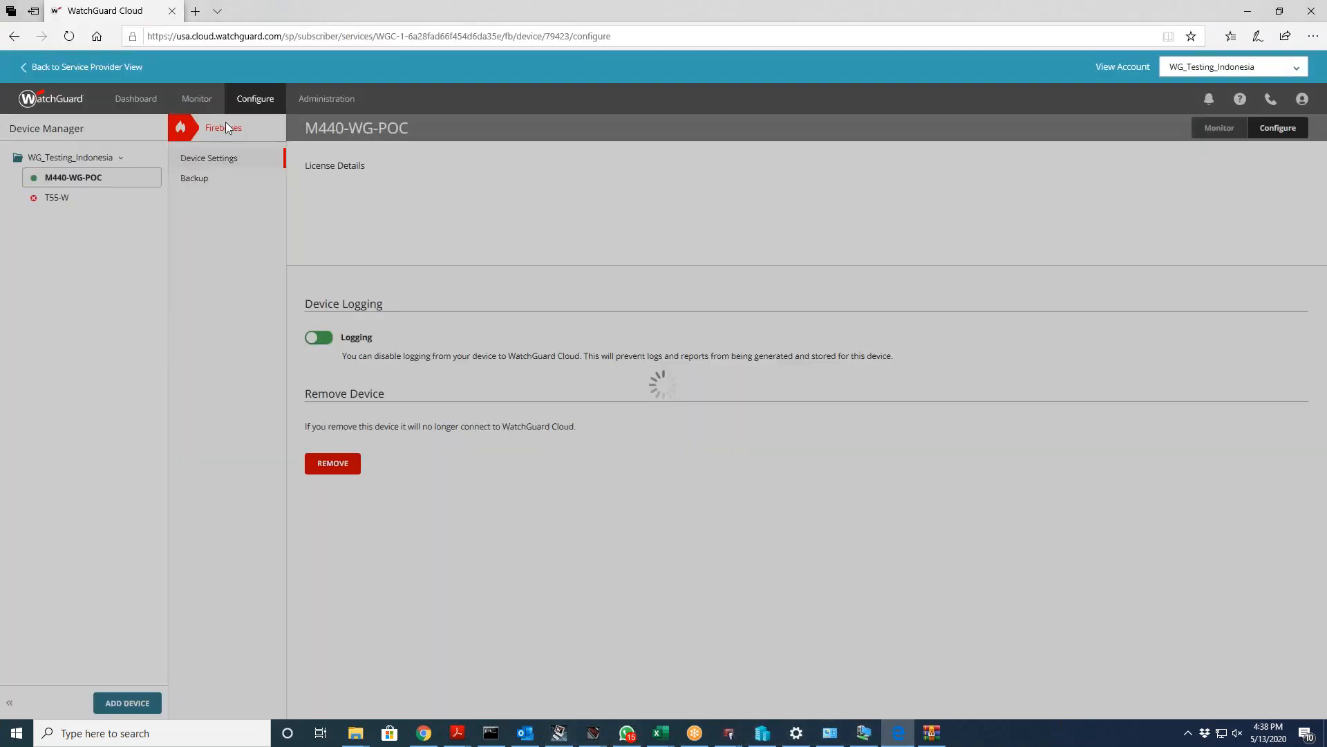
mouse_move(197, 102)
left_click(199, 162)
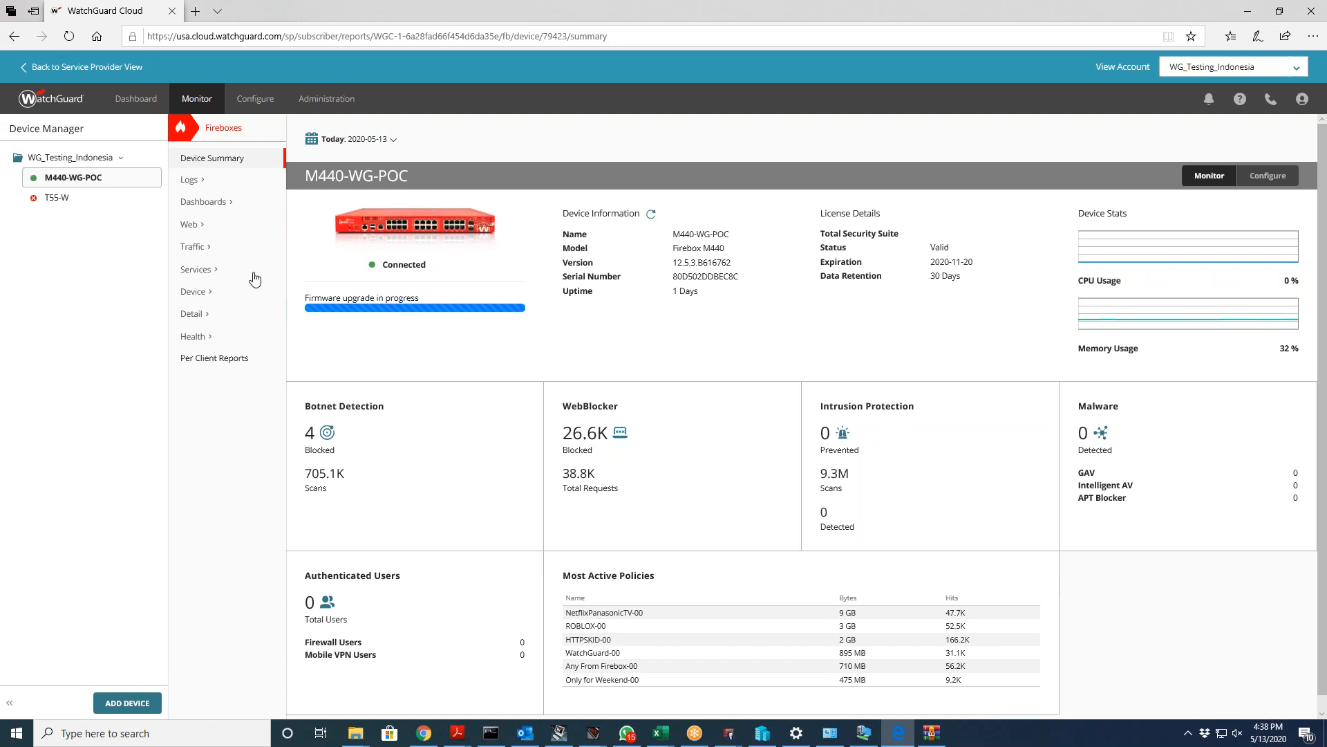
left_click(1268, 176)
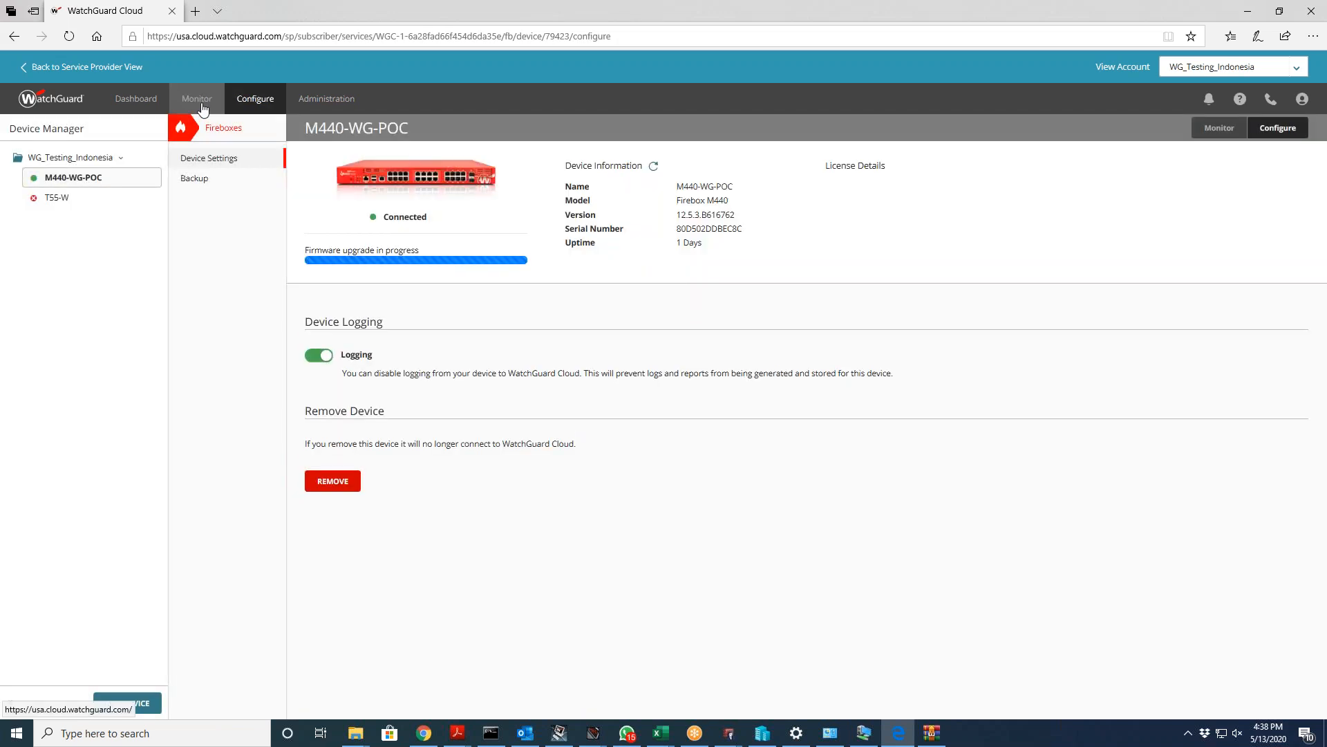
mouse_move(203, 107)
left_click(207, 147)
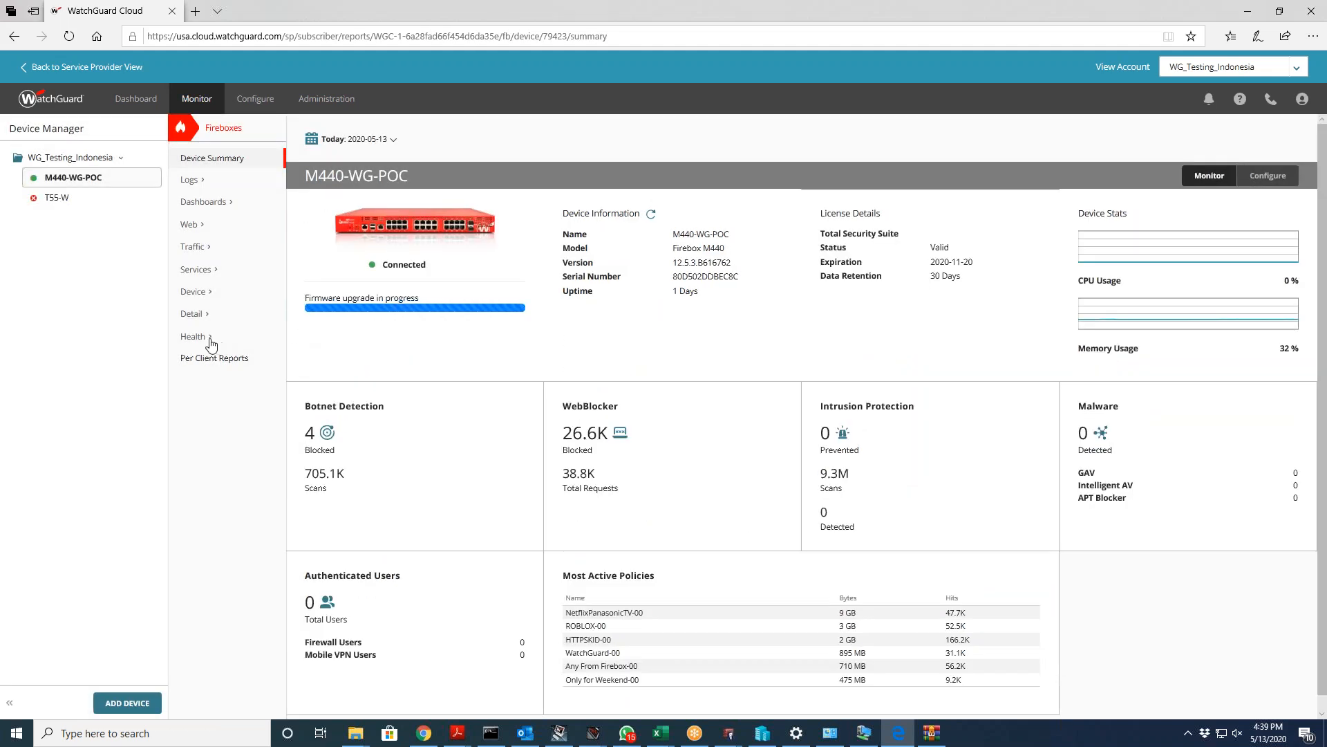
Step: Browse the Per Client, Health and Logs report sections, then return to the device summary
left_click(202, 358)
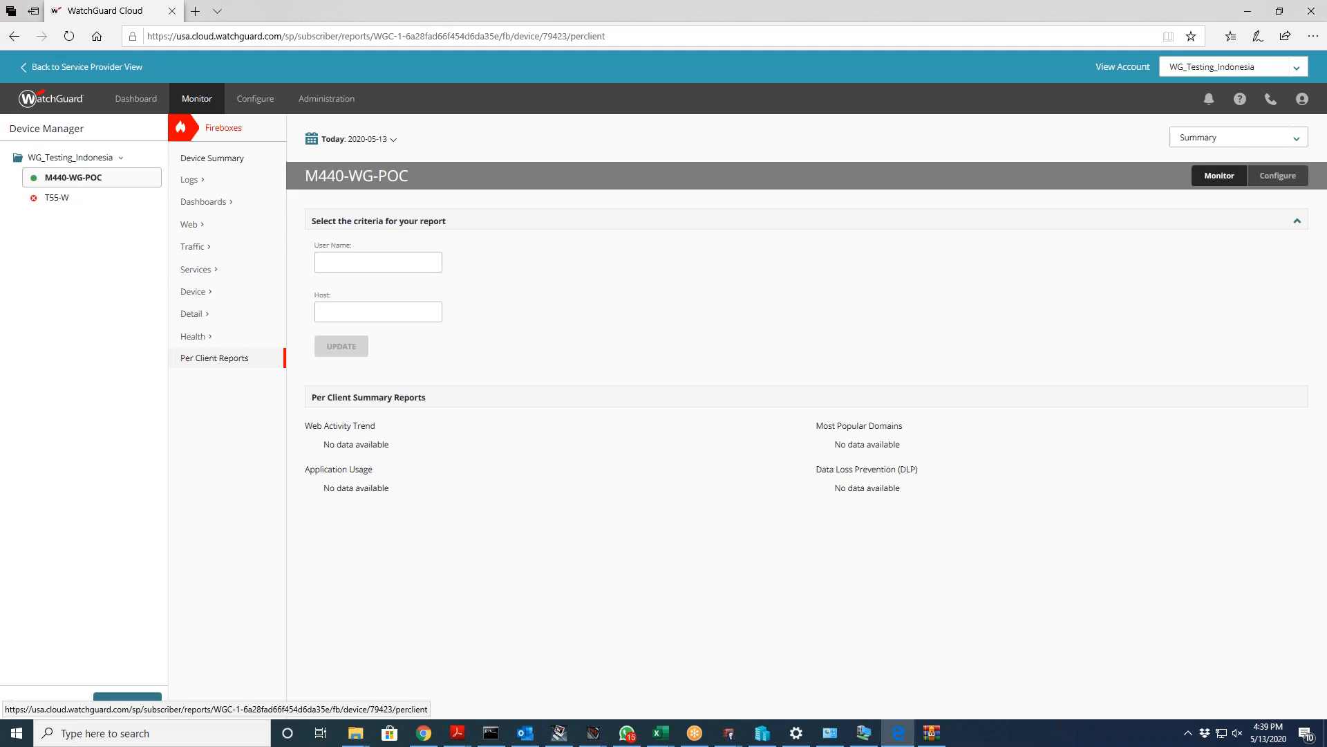
left_click(200, 346)
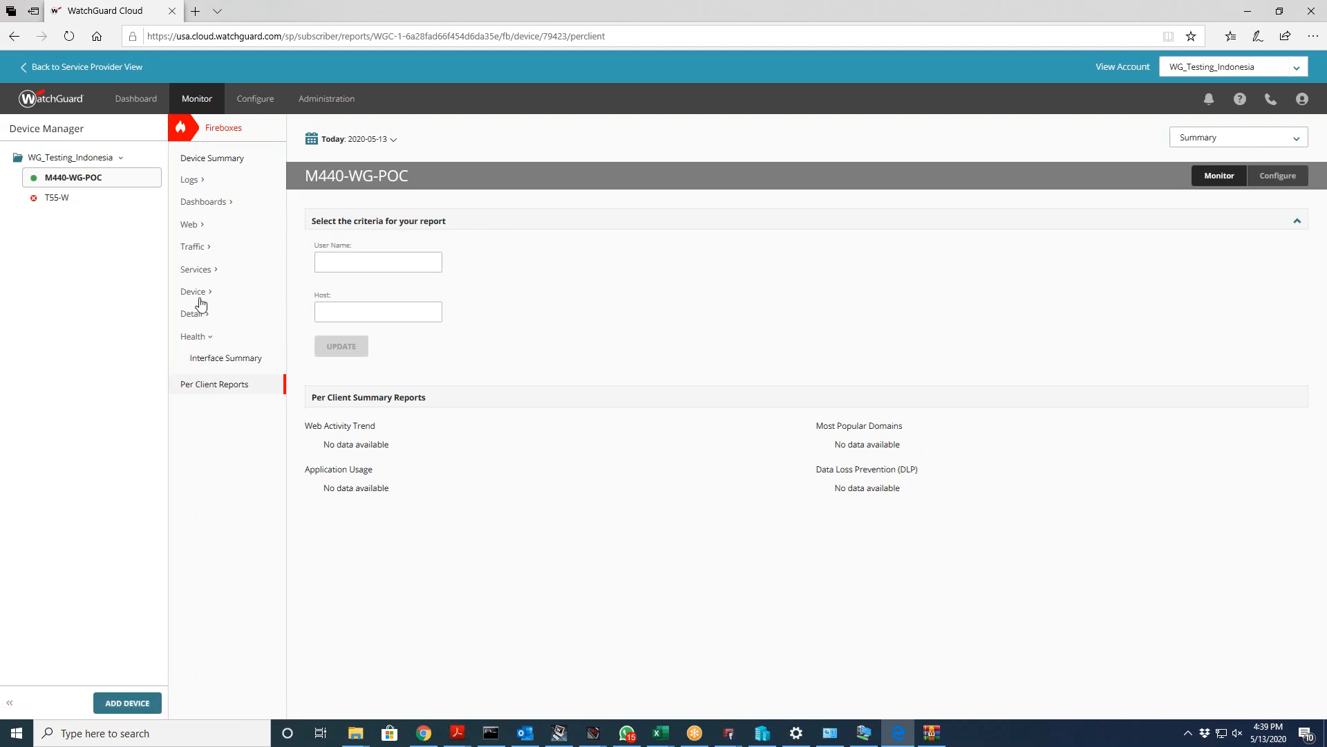
left_click(192, 183)
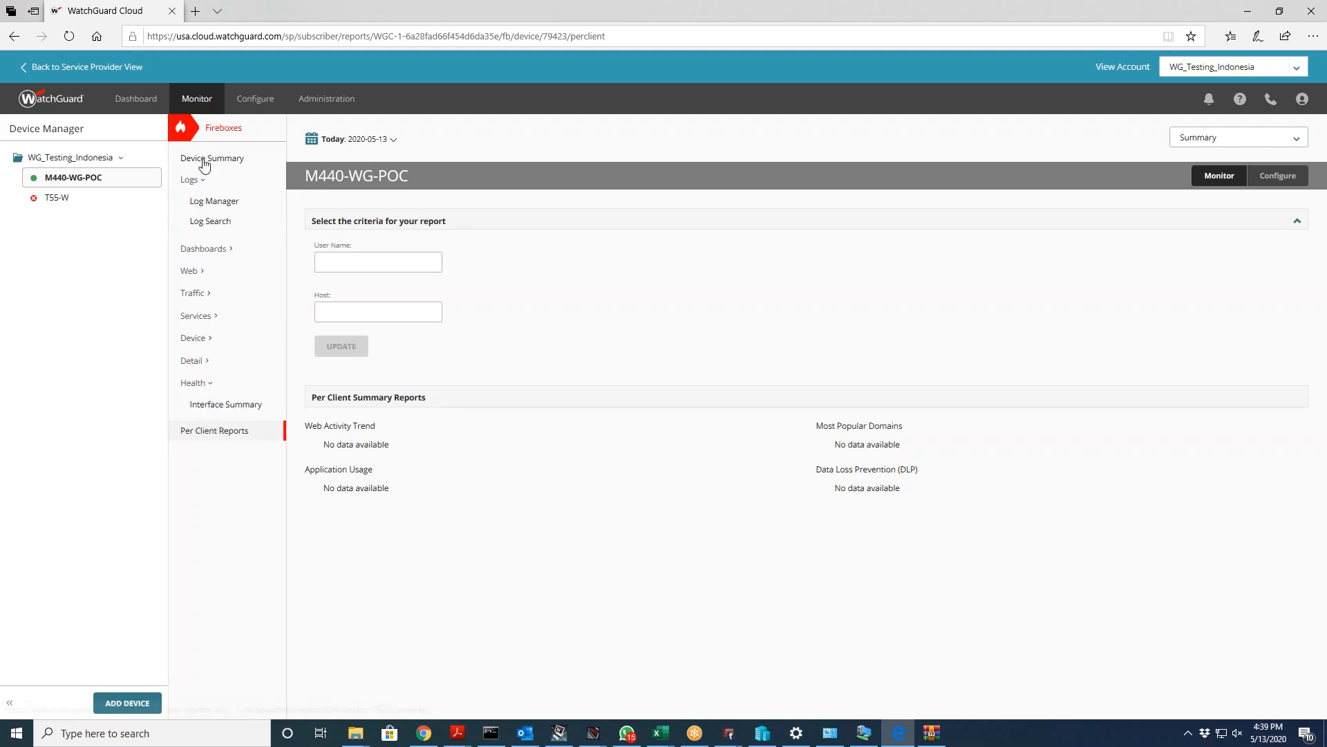
left_click(202, 161)
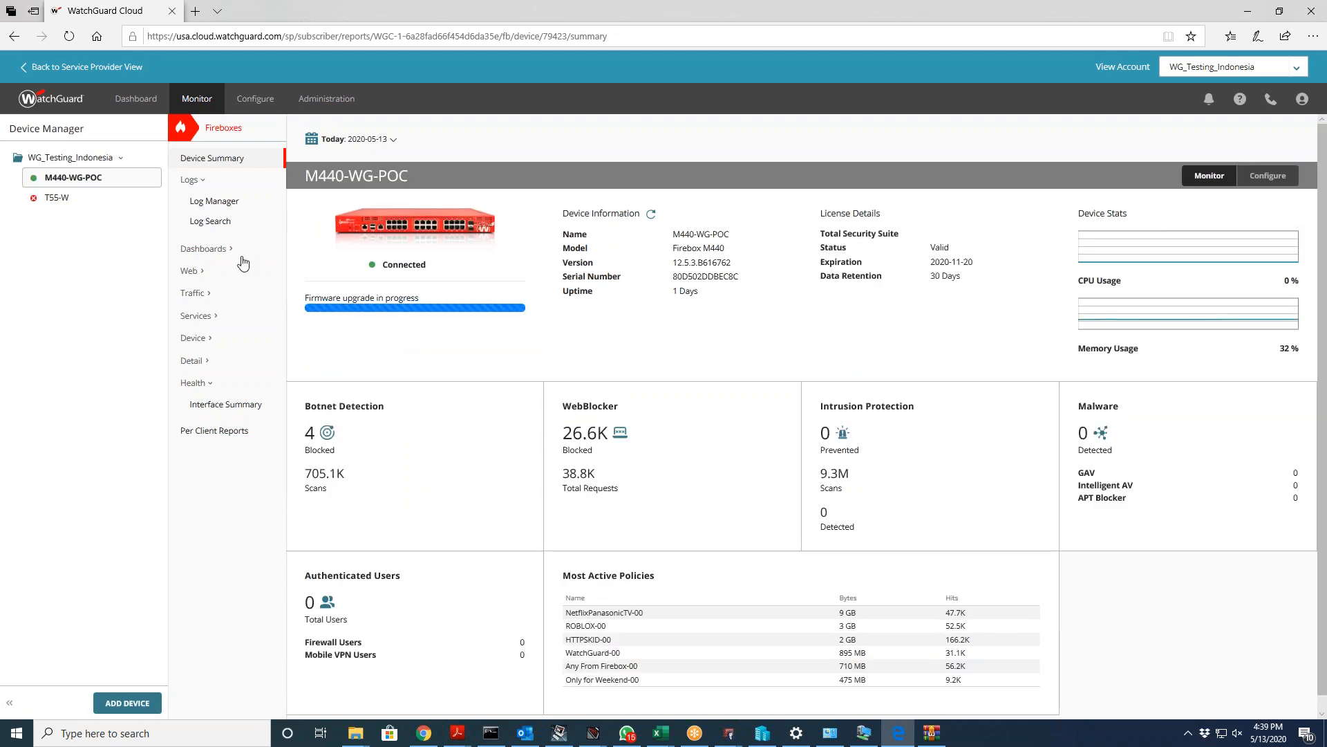
Step: Open the M440-WG-POC Executive Dashboard for 2020-05-13, then bring Fireware Policy Manager forward
scroll(296, 267, "down", 2)
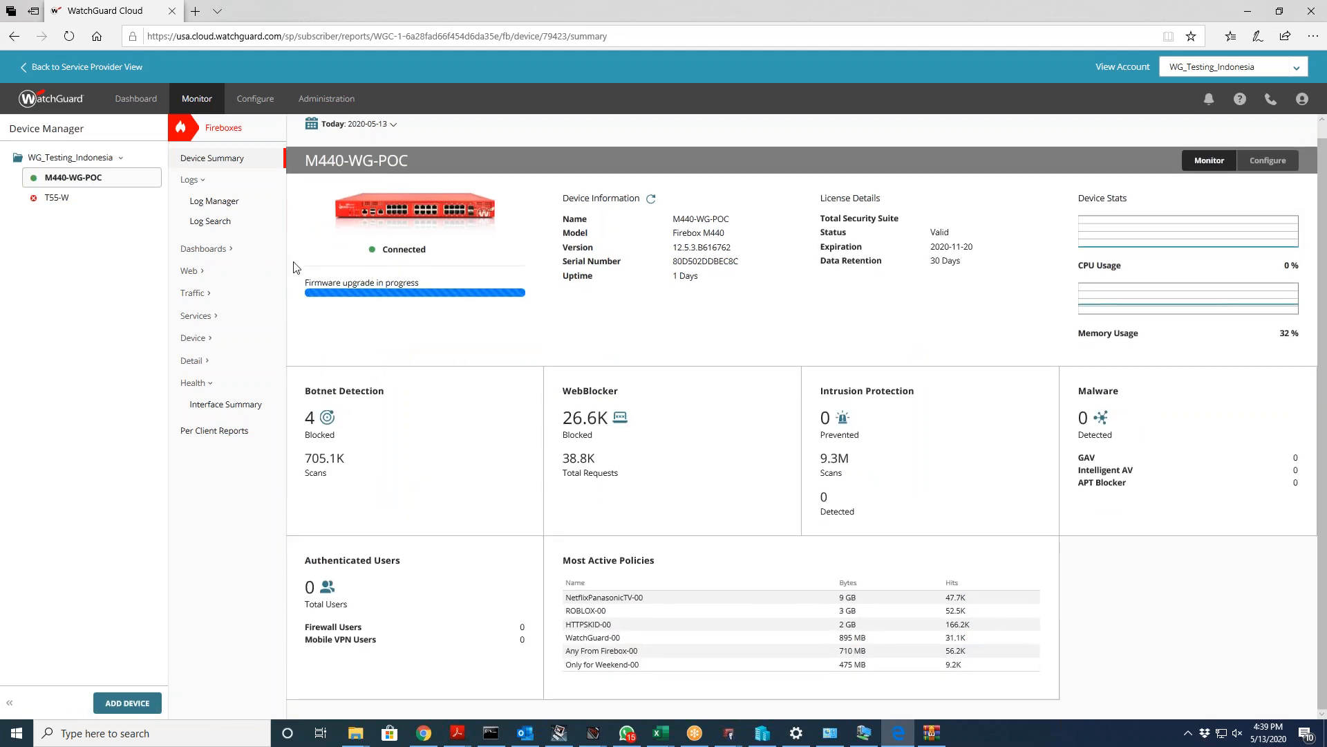
left_click(217, 251)
left_click(213, 269)
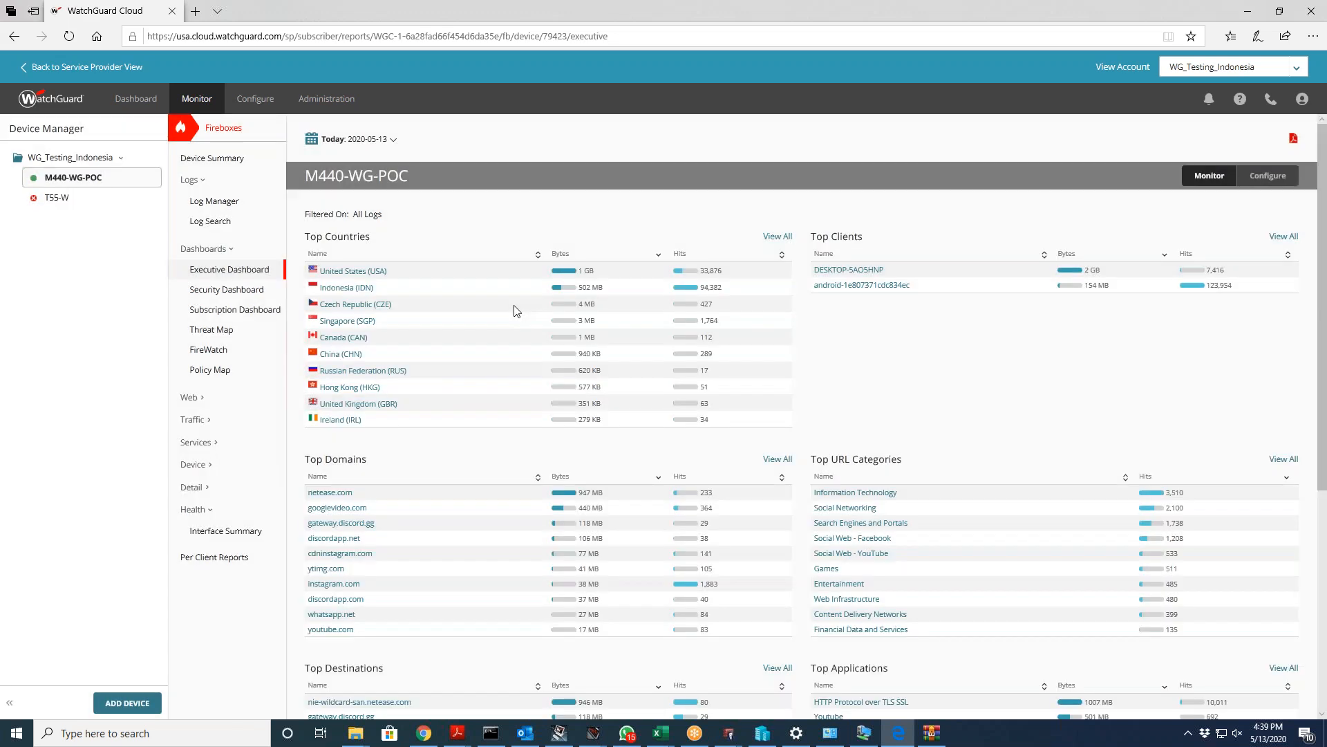
scroll(514, 310, "down", 5)
scroll(514, 310, "up", 5)
mouse_move(724, 740)
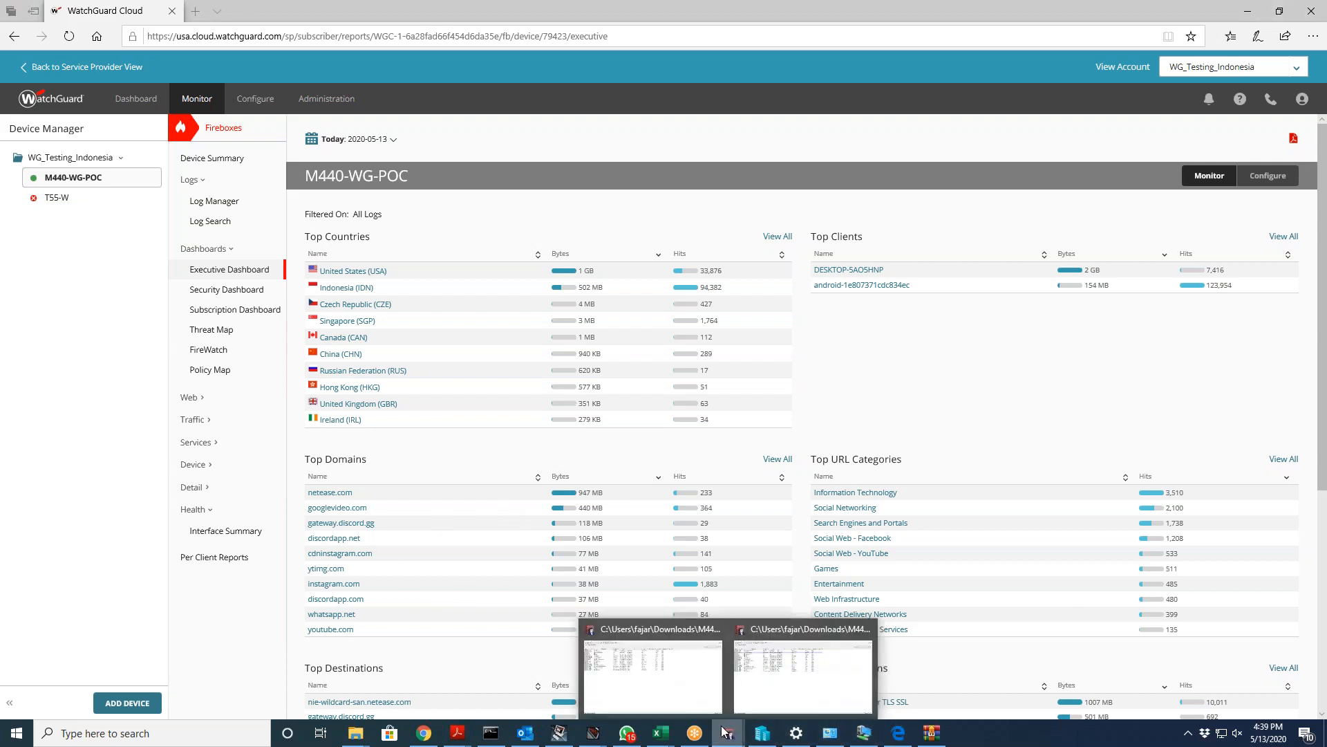
left_click(753, 691)
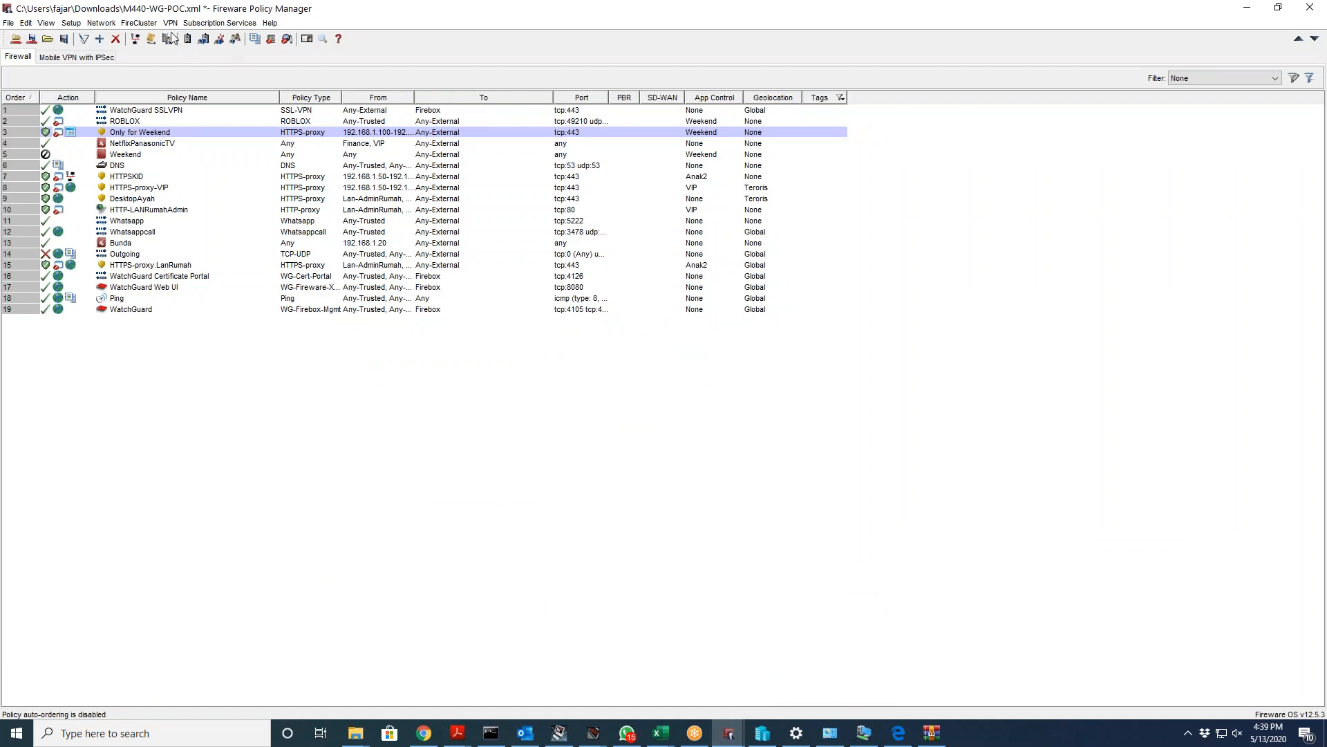
Step: Look over the Subscription Services menu, close it, and open the VPN menu
left_click(216, 23)
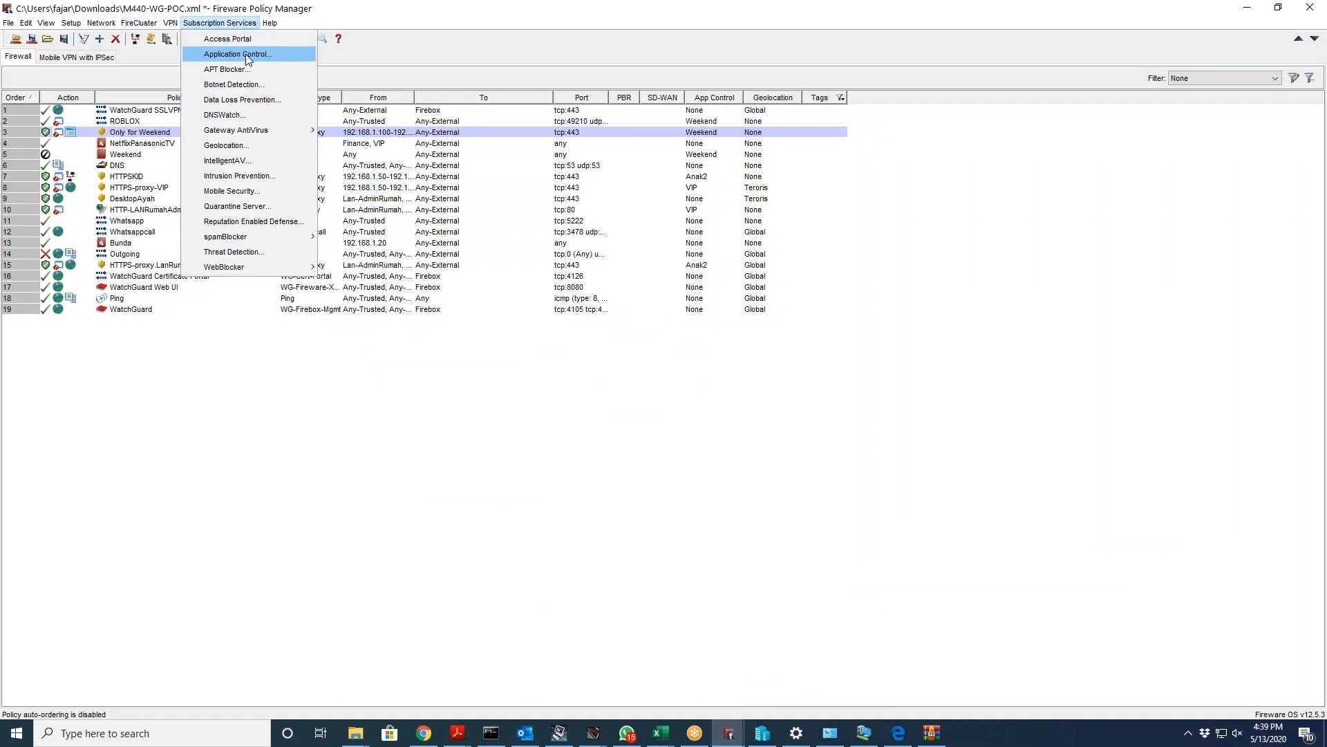
left_click(261, 318)
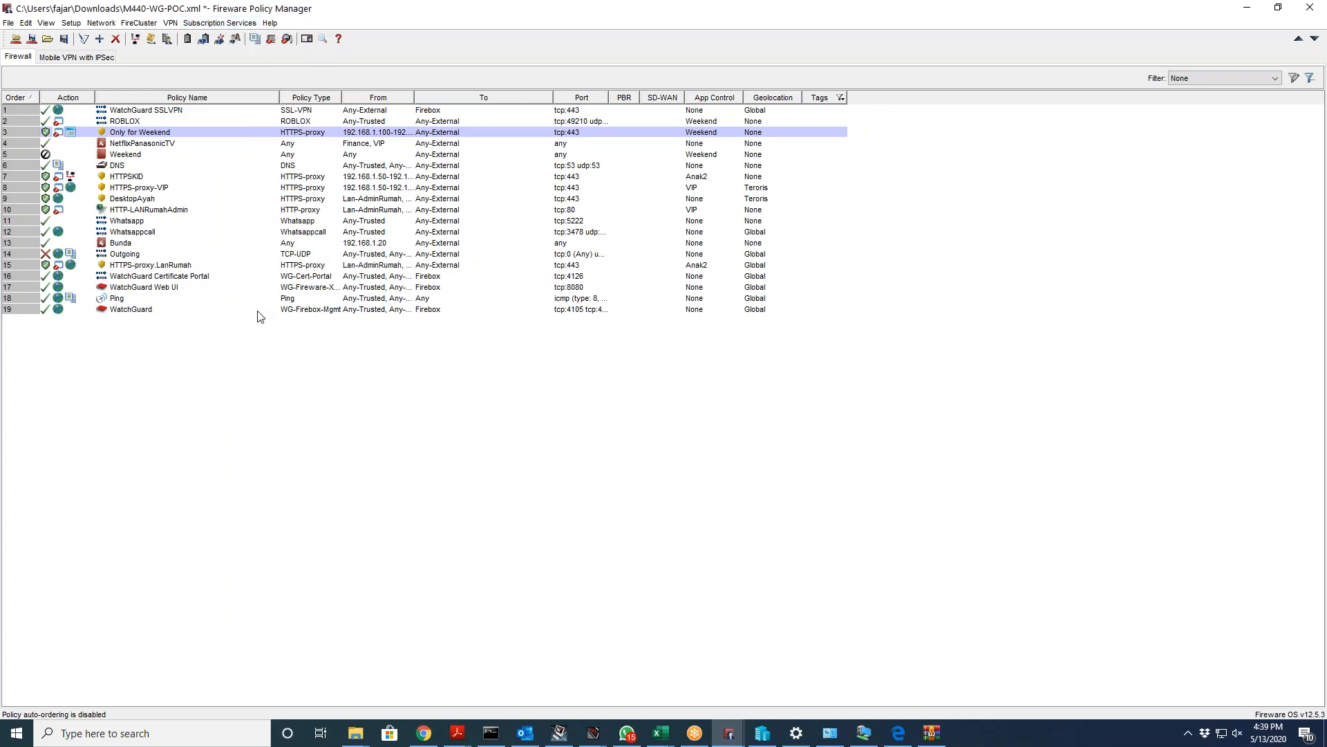
left_click(172, 25)
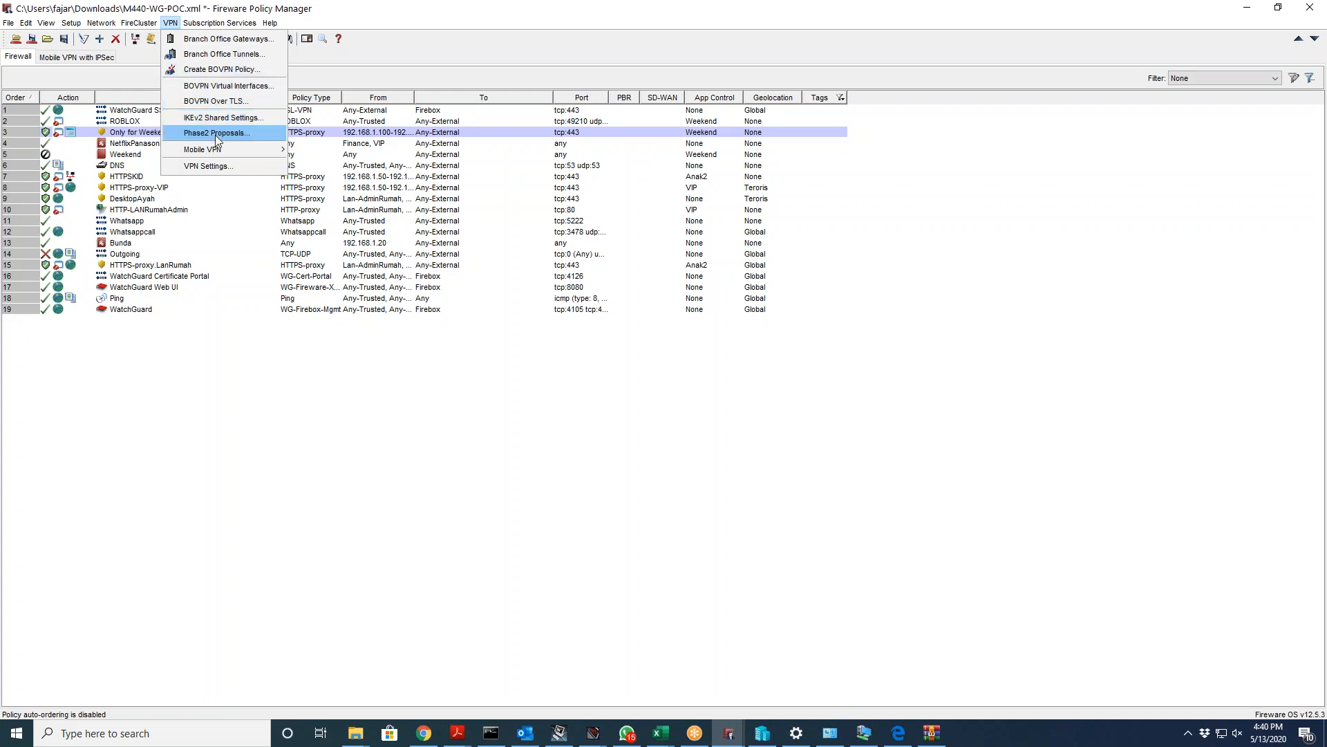
Step: Start a new branch office gateway and set its Phase 1 version to IKEv2
left_click(213, 39)
left_click(755, 269)
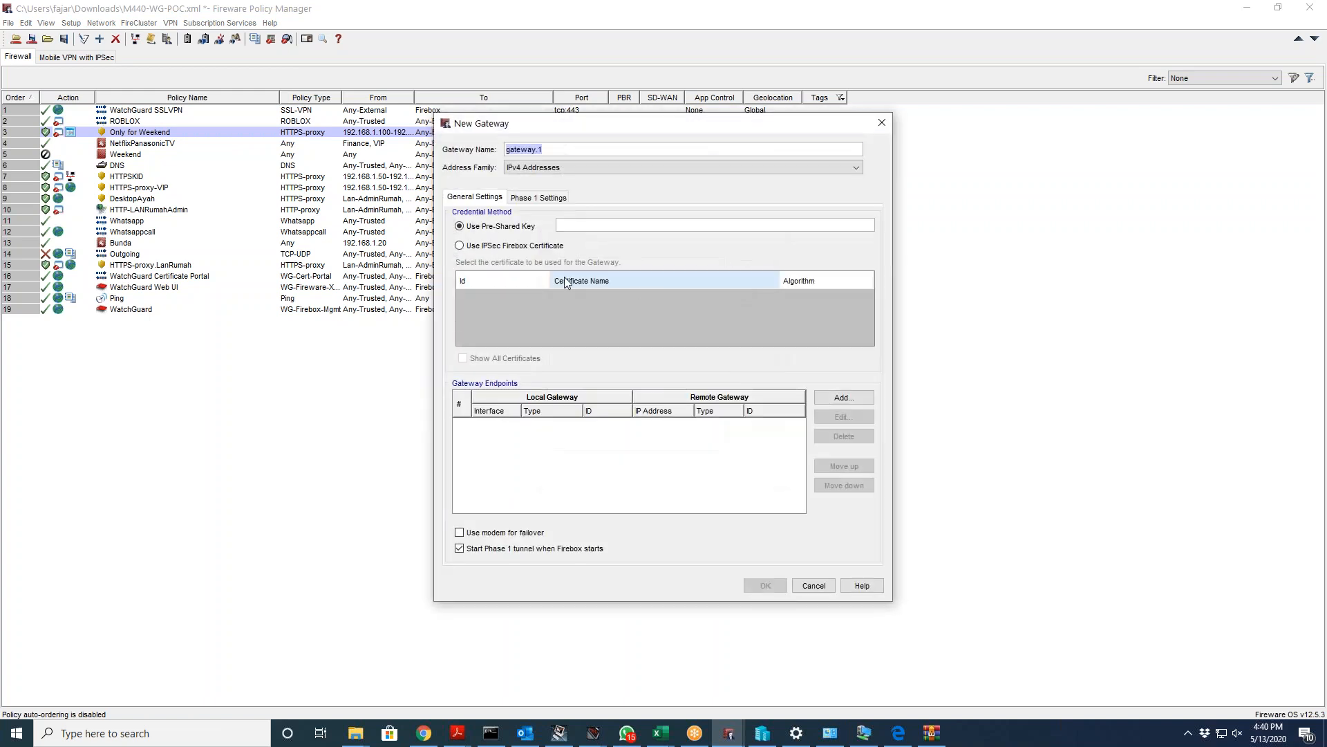
left_click(515, 200)
left_click(500, 199)
left_click(553, 199)
left_click(522, 218)
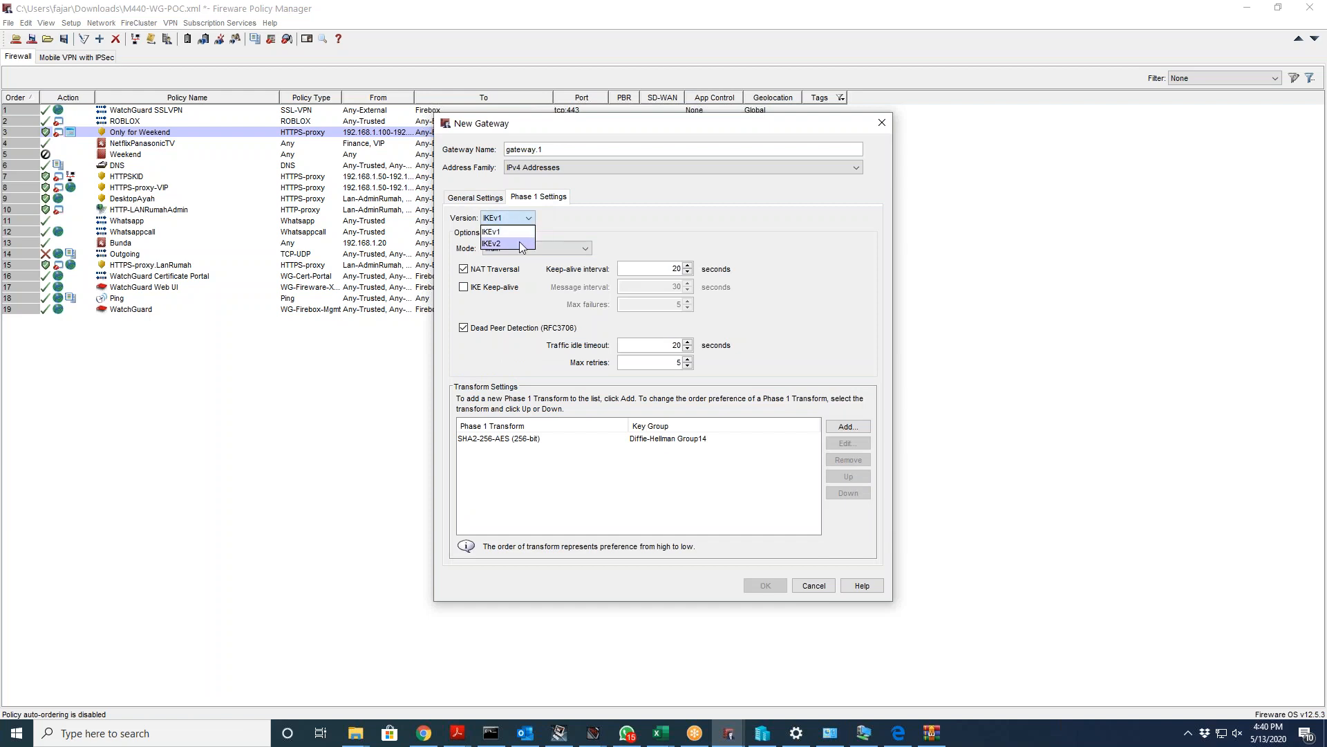
left_click(519, 247)
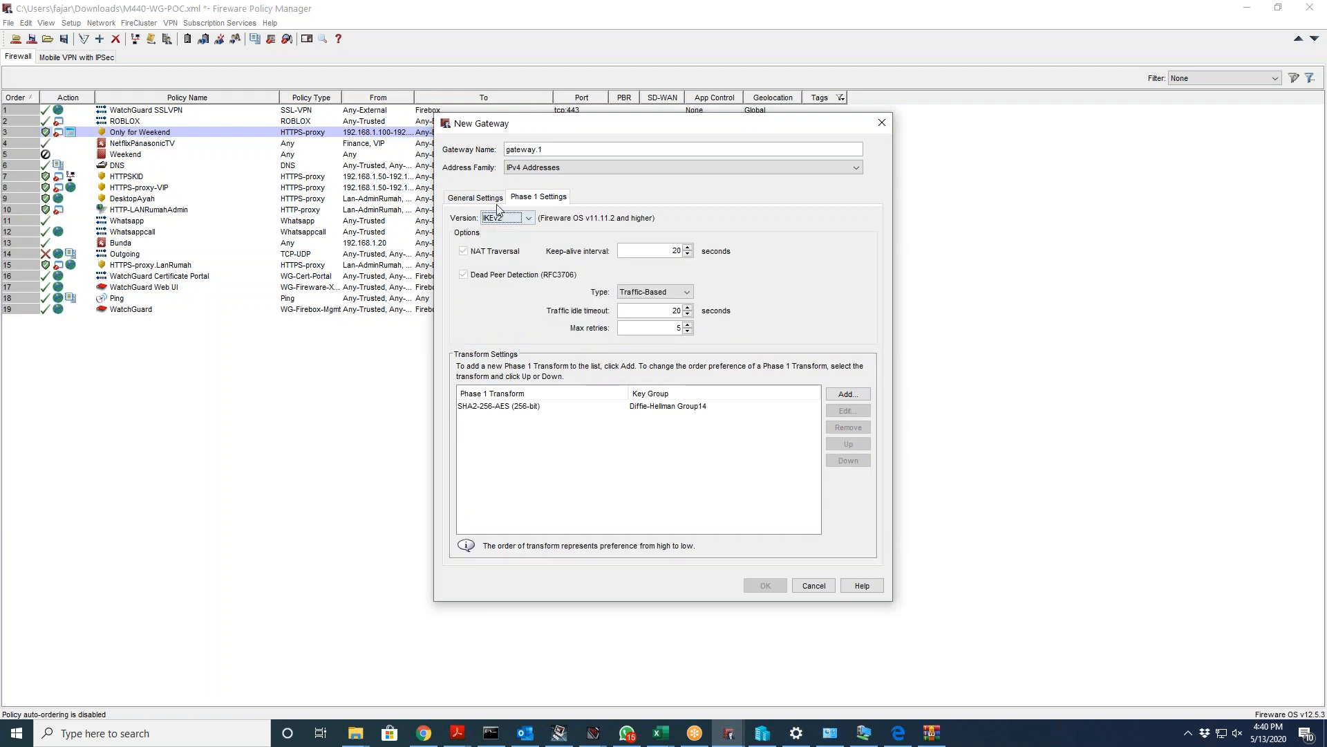
Step: Try adding a Phase 1 transform with MD5, then discard it and cancel the new gateway
left_click(848, 393)
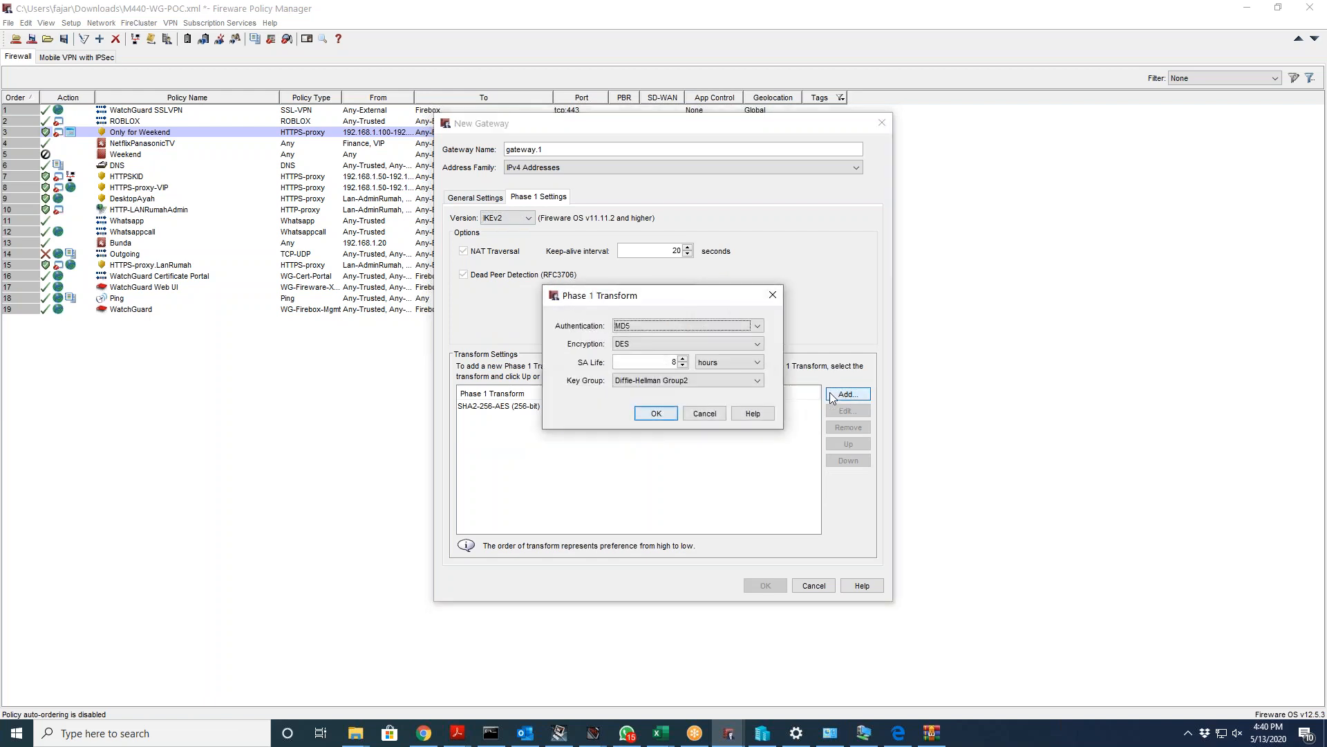
left_click(697, 334)
left_click(696, 332)
left_click_drag(698, 301, 980, 199)
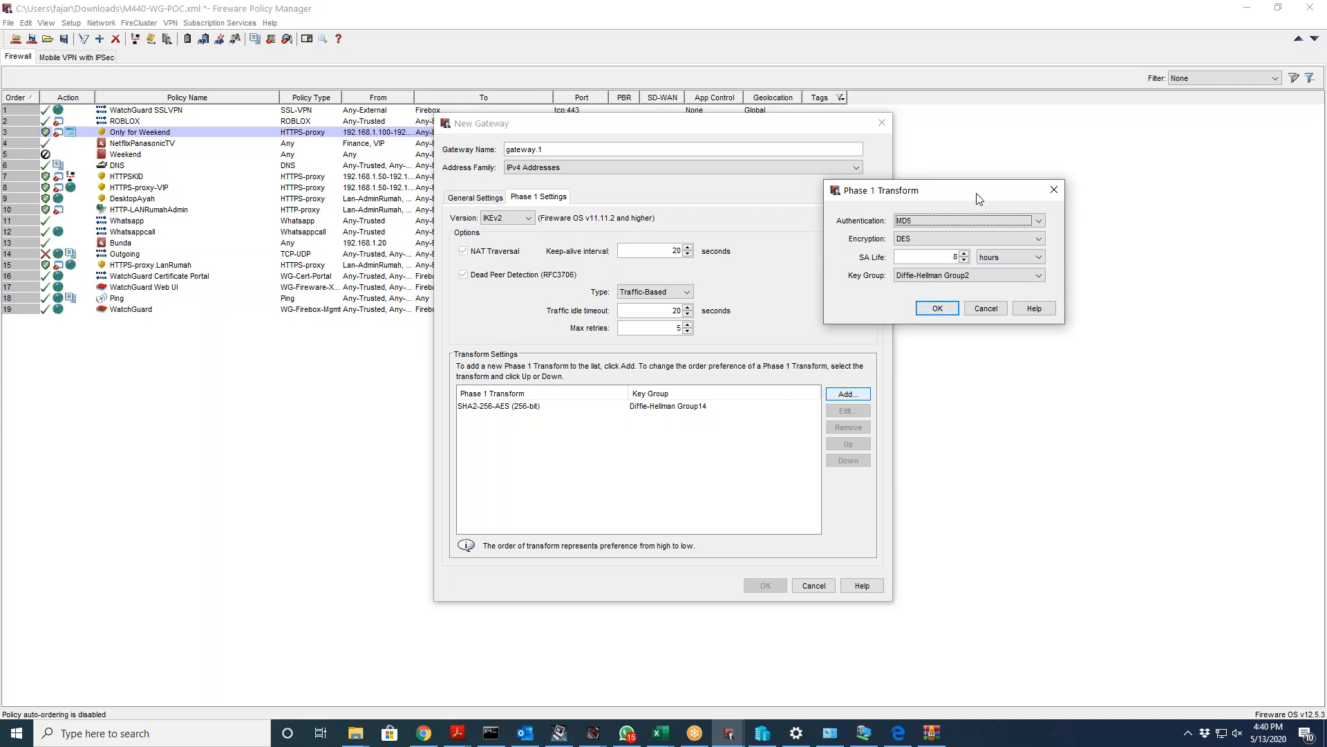
left_click(999, 311)
left_click(475, 197)
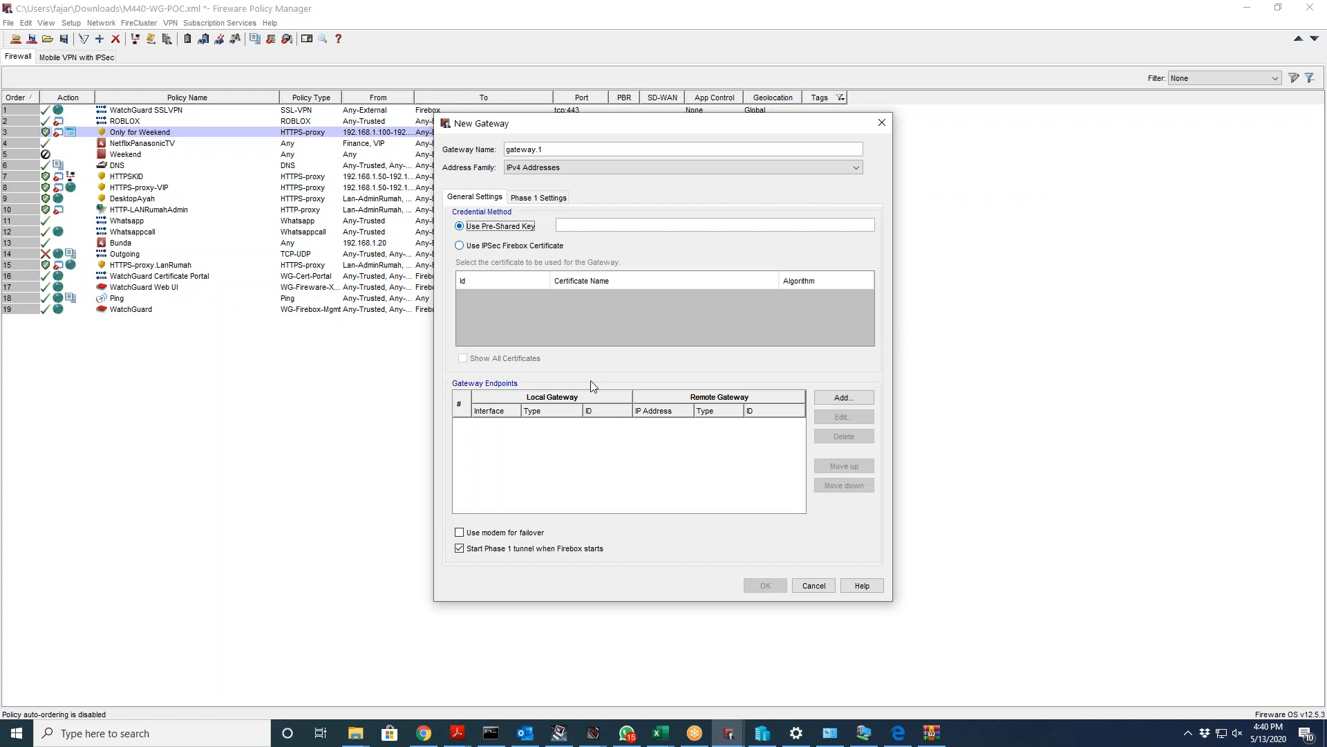
left_click(814, 586)
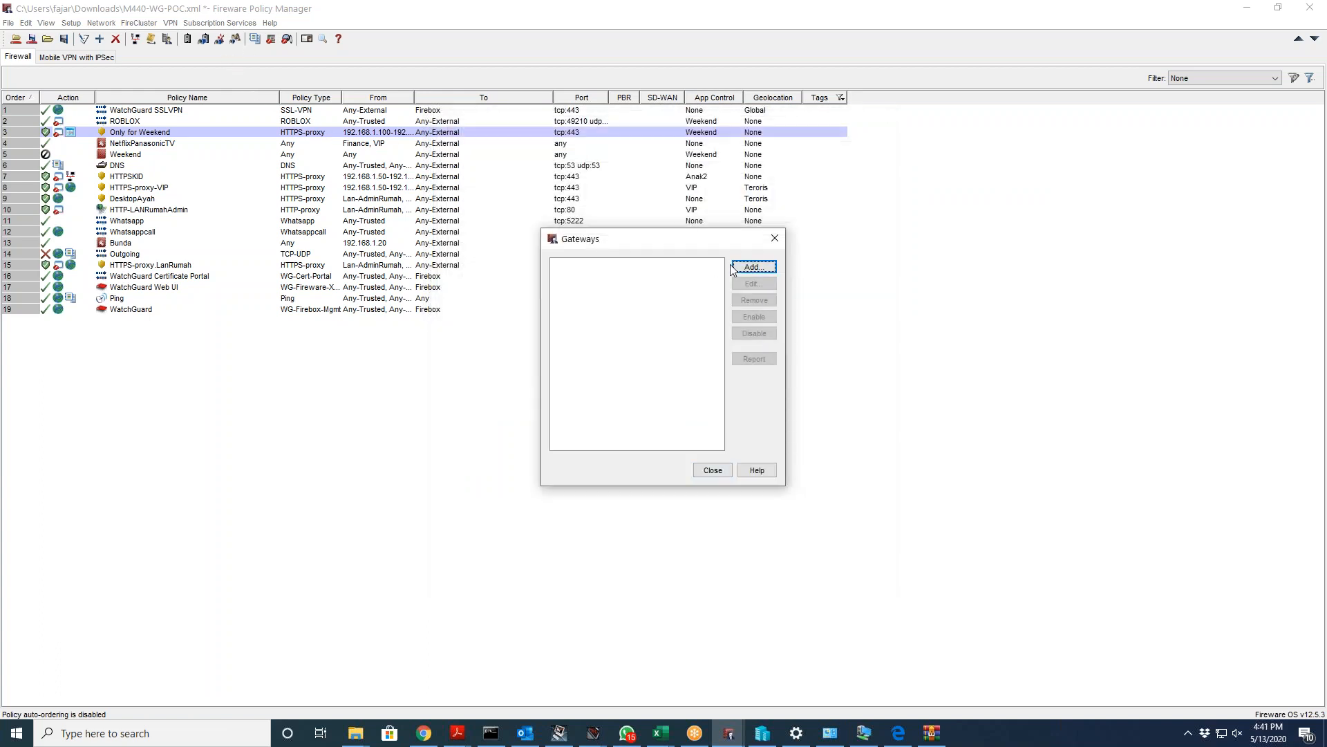
left_click(774, 238)
Step: Open and cancel a new BOVPN virtual interface, then return to the VPN menu's Mobile VPN options
left_click(220, 22)
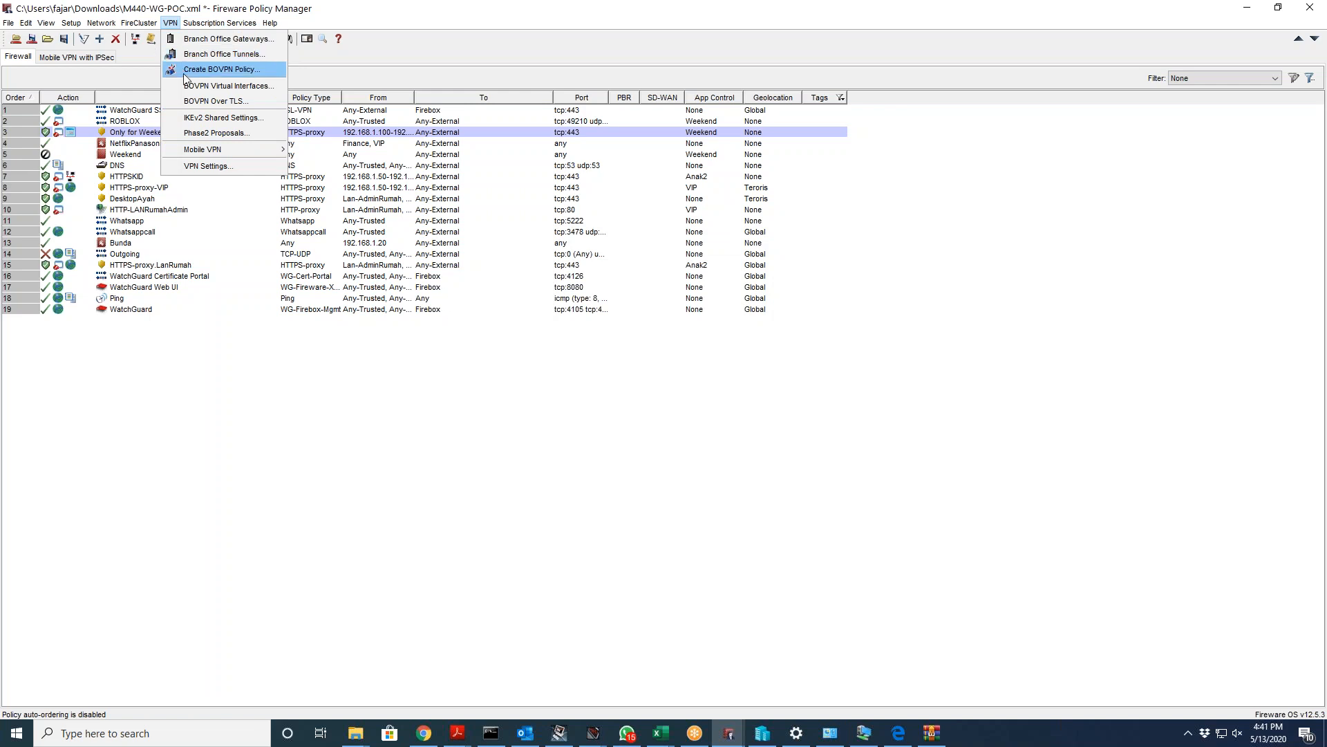
left_click(186, 89)
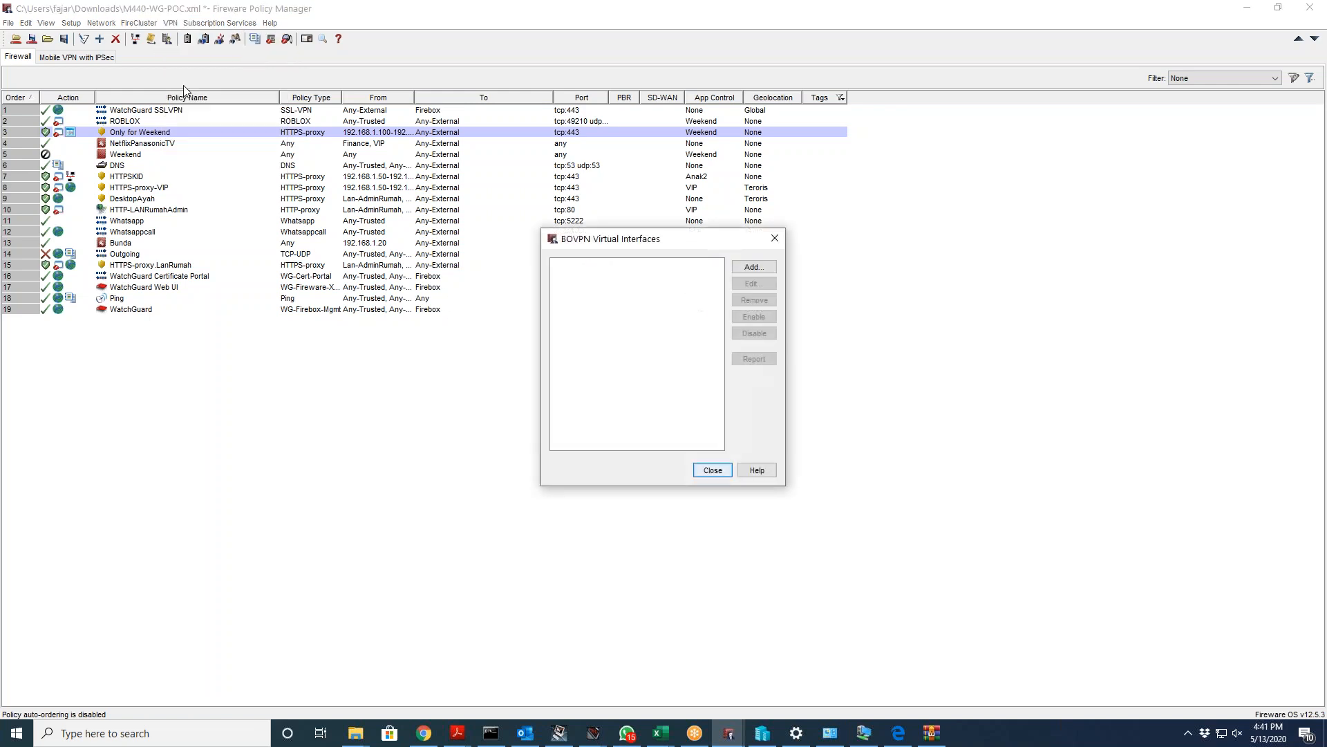
left_click(748, 269)
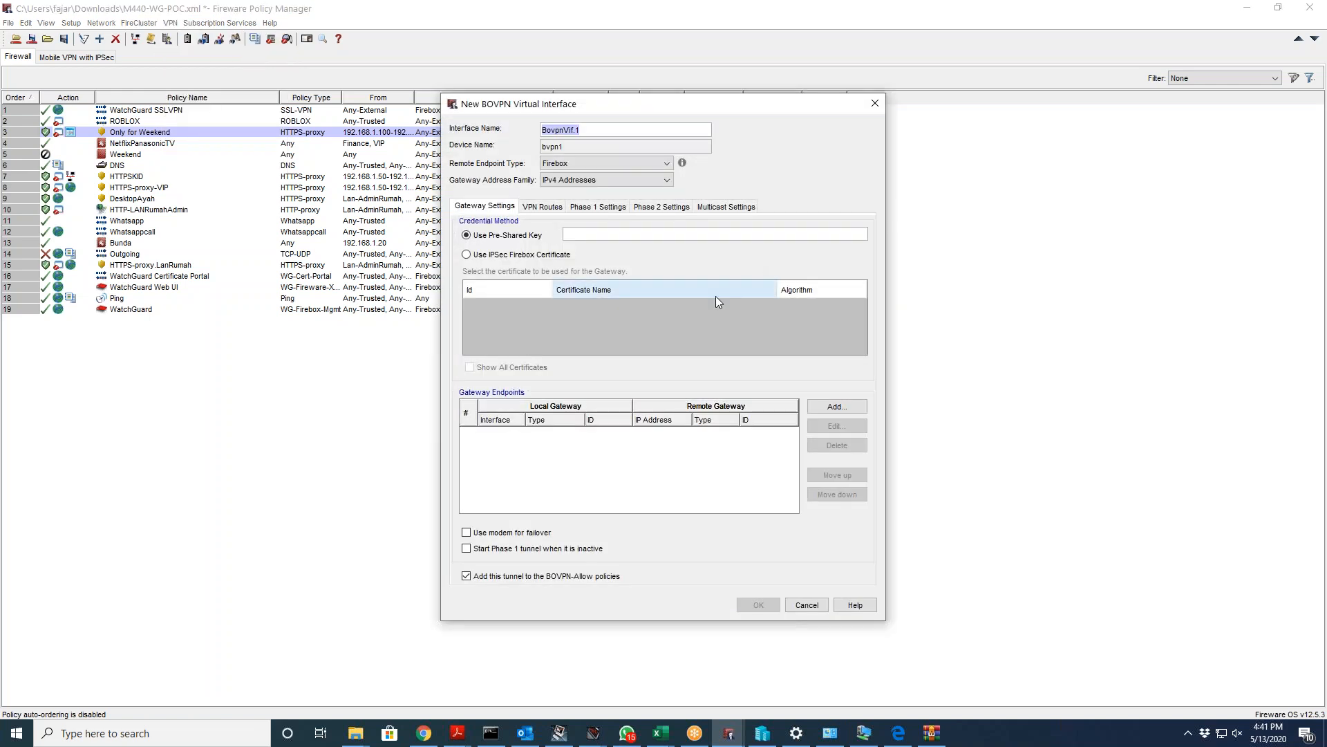
left_click(818, 607)
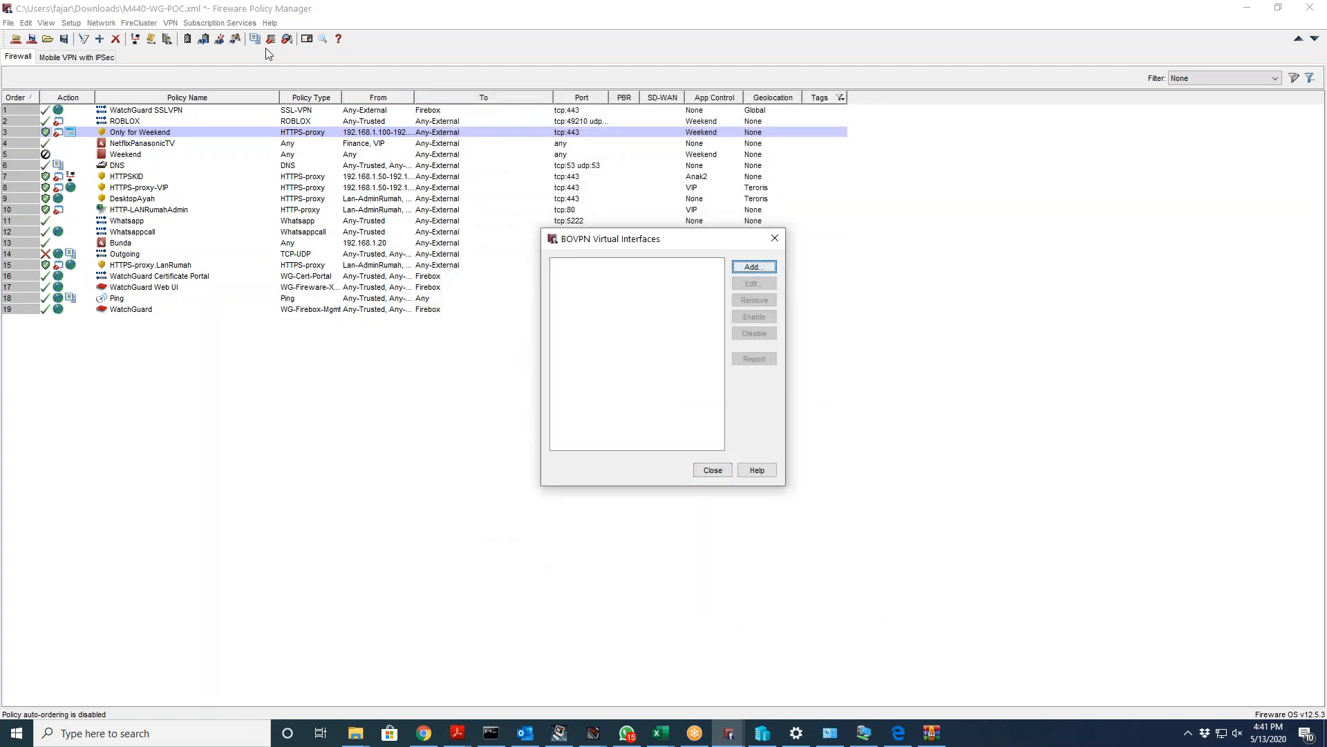
left_click(775, 238)
left_click(170, 23)
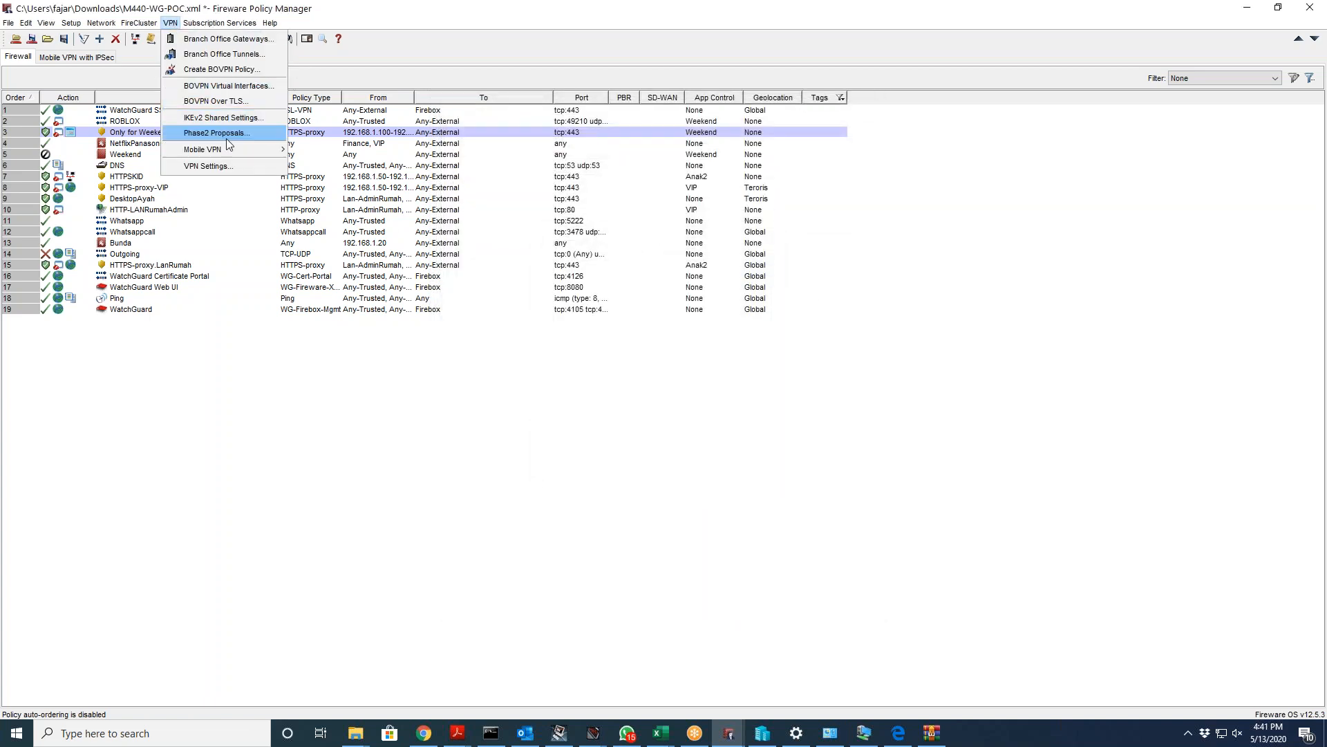
mouse_move(227, 148)
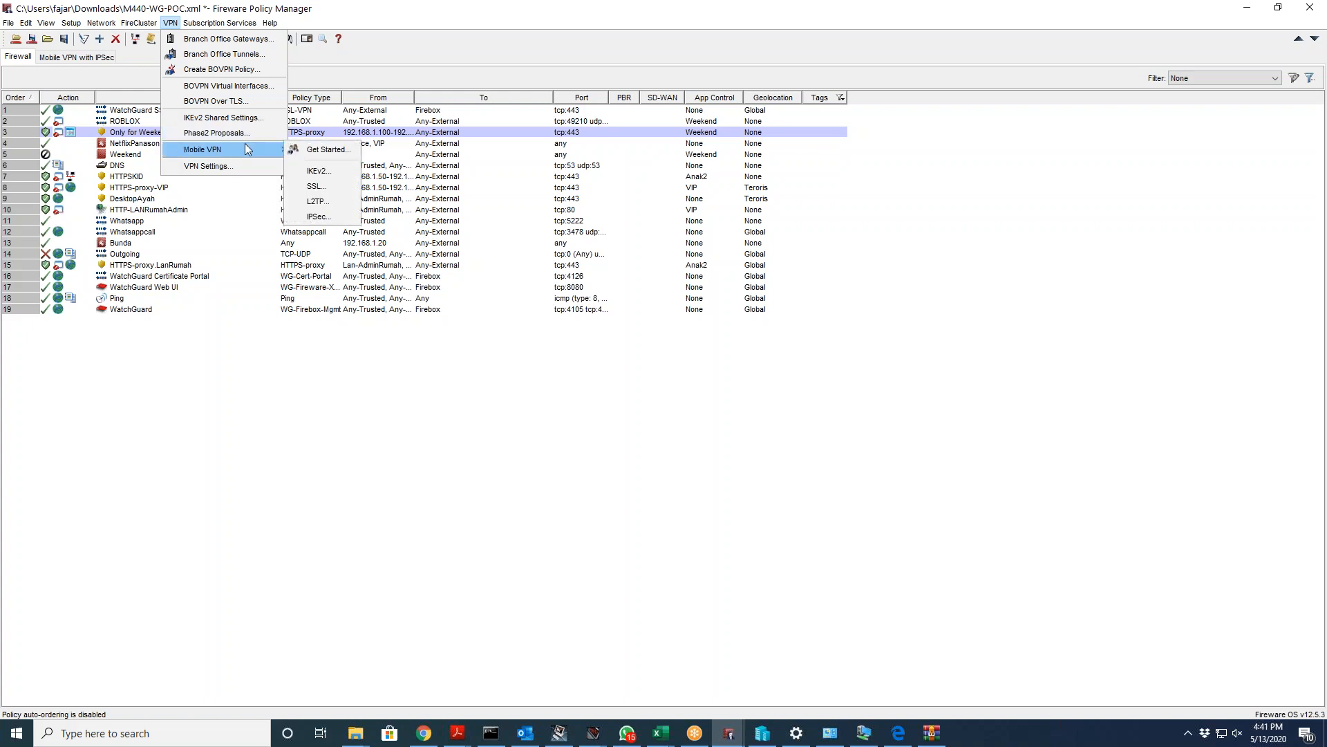
Step: Launch the Mobile VPN with SSL wizard from Get Started and check the empty Primary and Backup address lists
left_click(338, 151)
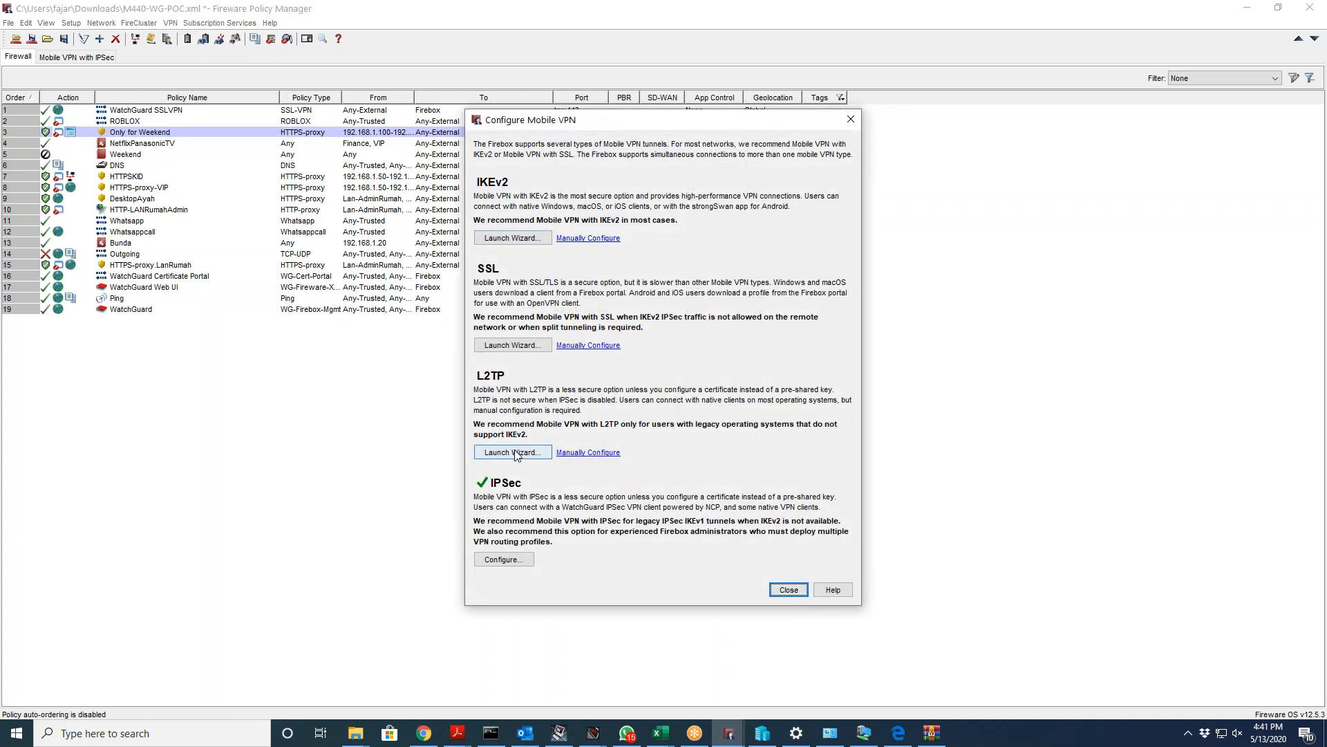
left_click(526, 347)
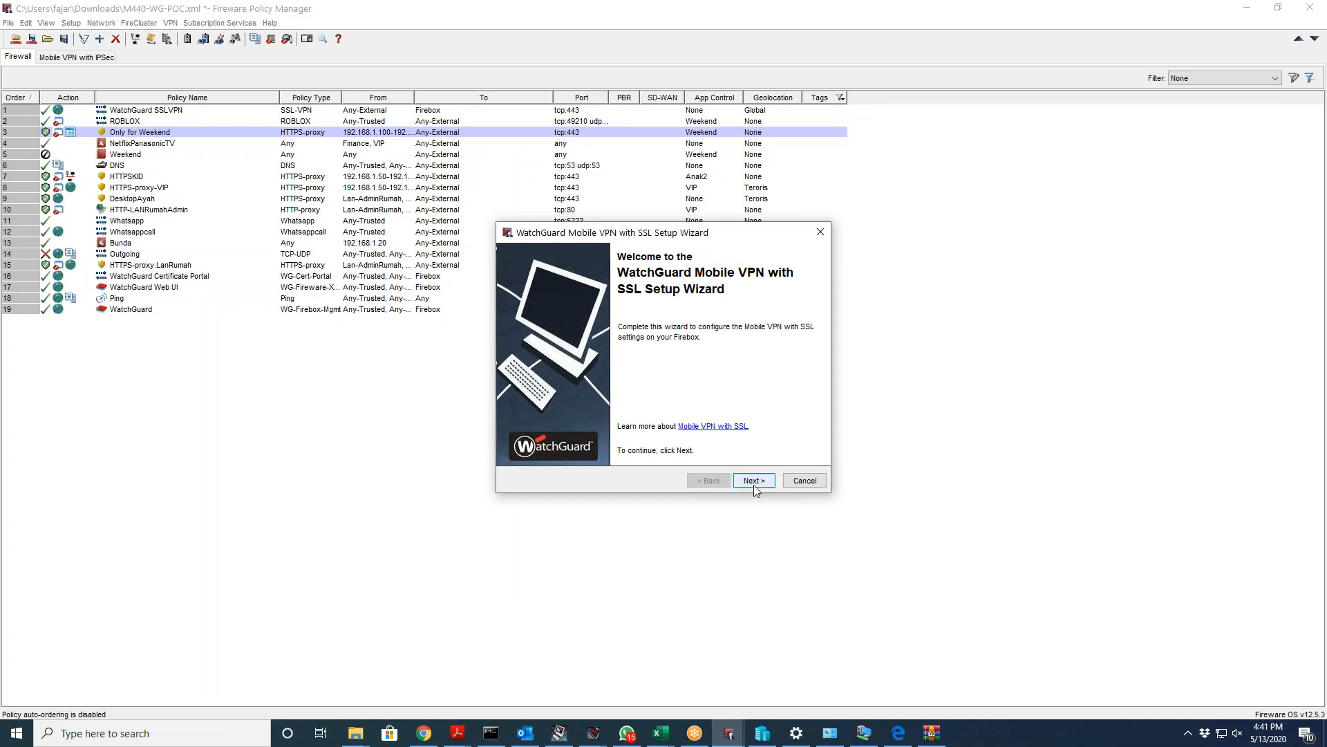
left_click(755, 481)
left_click(622, 319)
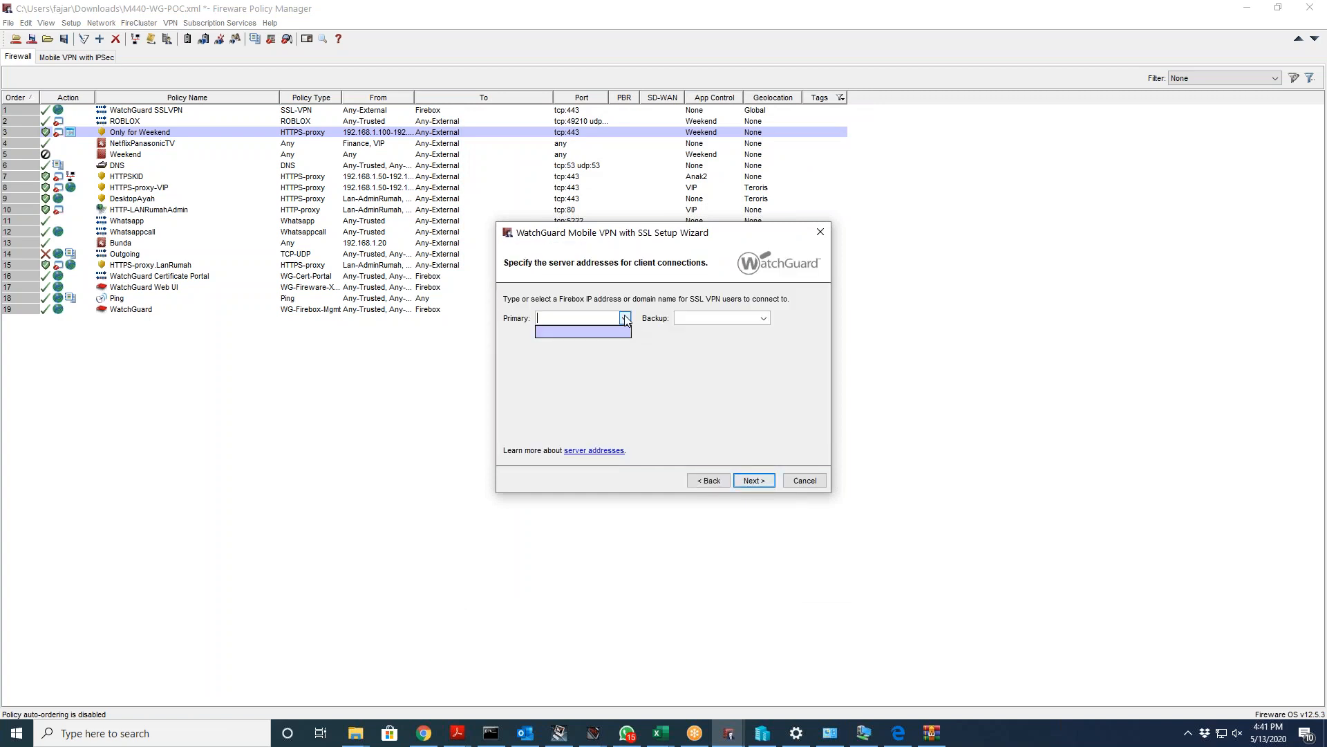
left_click(619, 334)
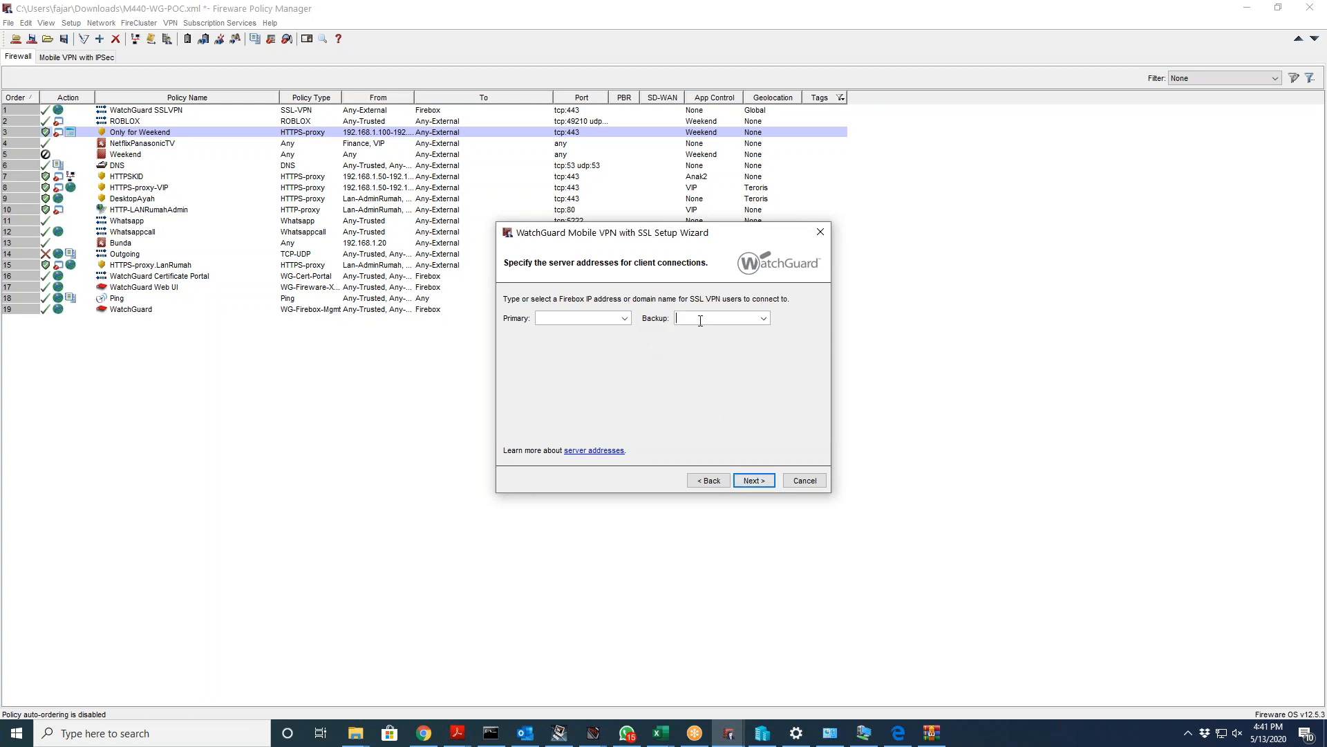
left_click(764, 318)
left_click(625, 318)
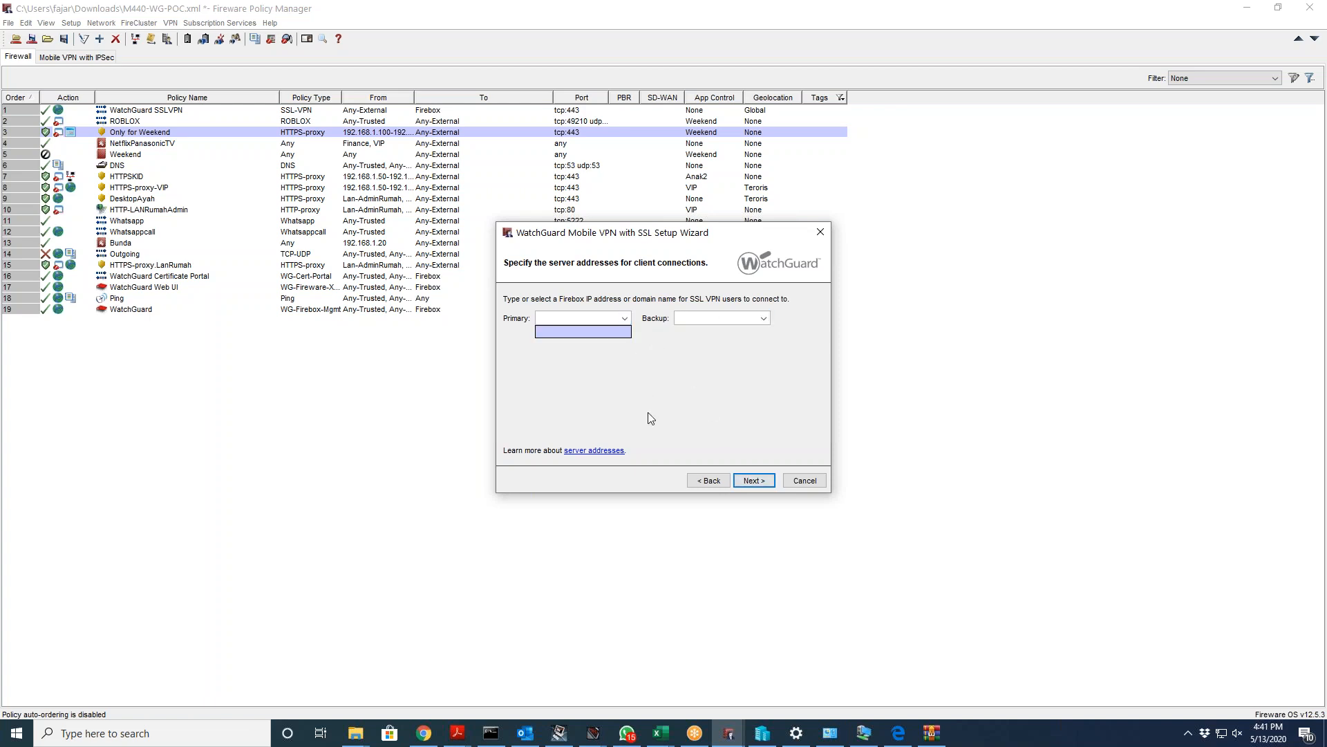
left_click(798, 480)
Step: Cancel the SSL wizard, back out once, then confirm quitting it
left_click(800, 480)
left_click(691, 380)
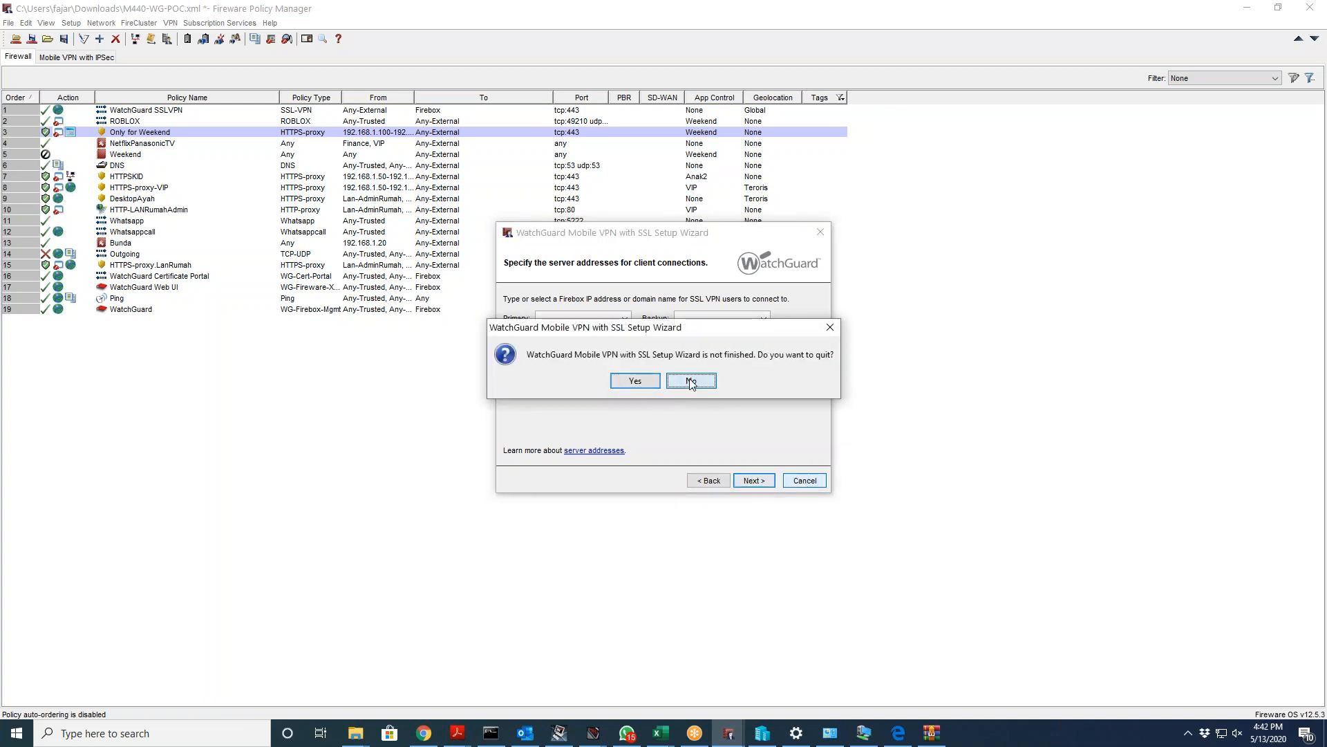
left_click(799, 480)
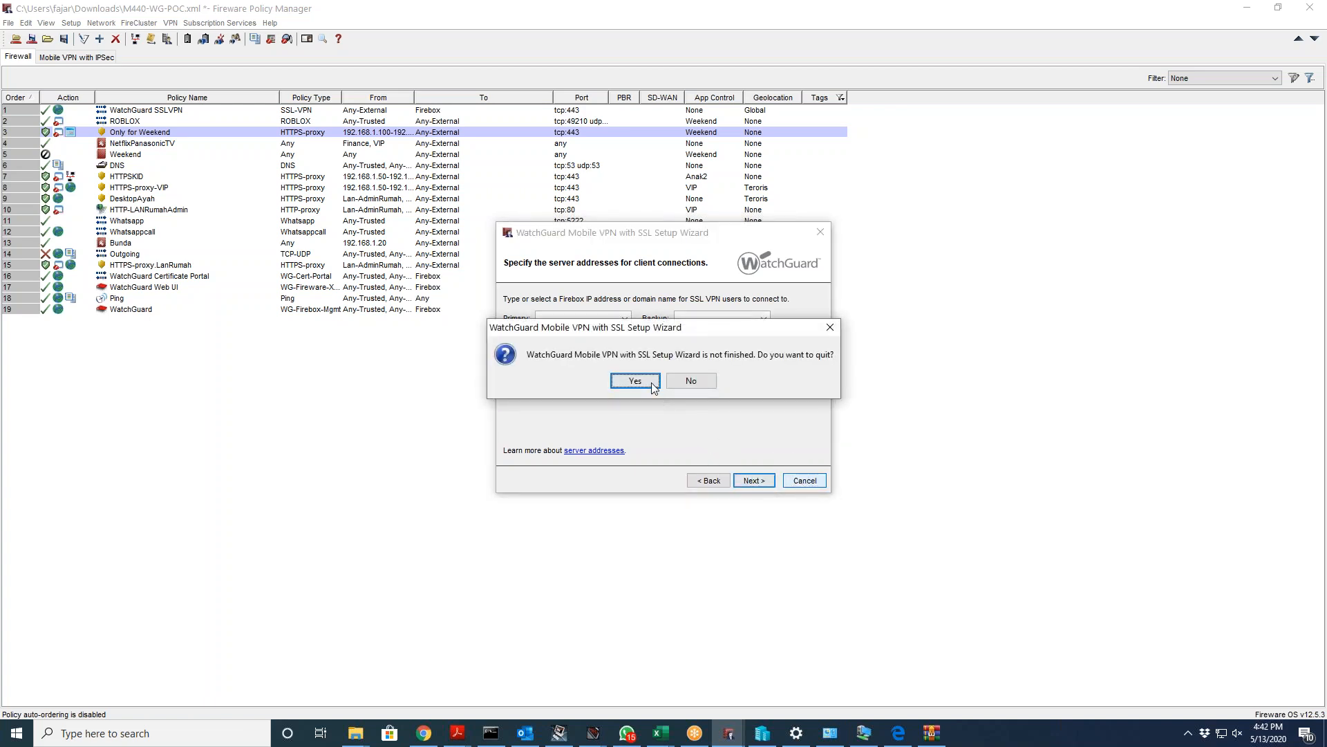
left_click(612, 379)
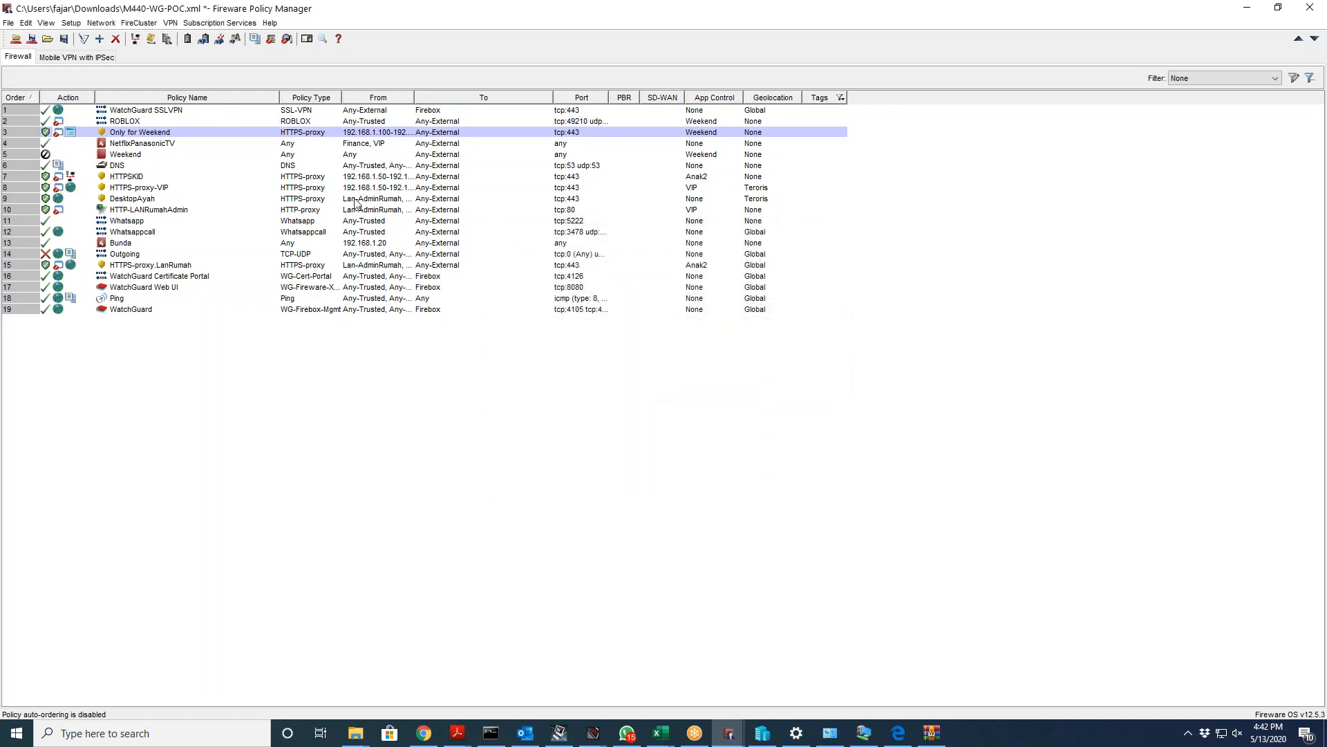
Step: Relaunch the SSL wizard via VPN > Mobile VPN > SSL, advance one page, then quit it
left_click(170, 23)
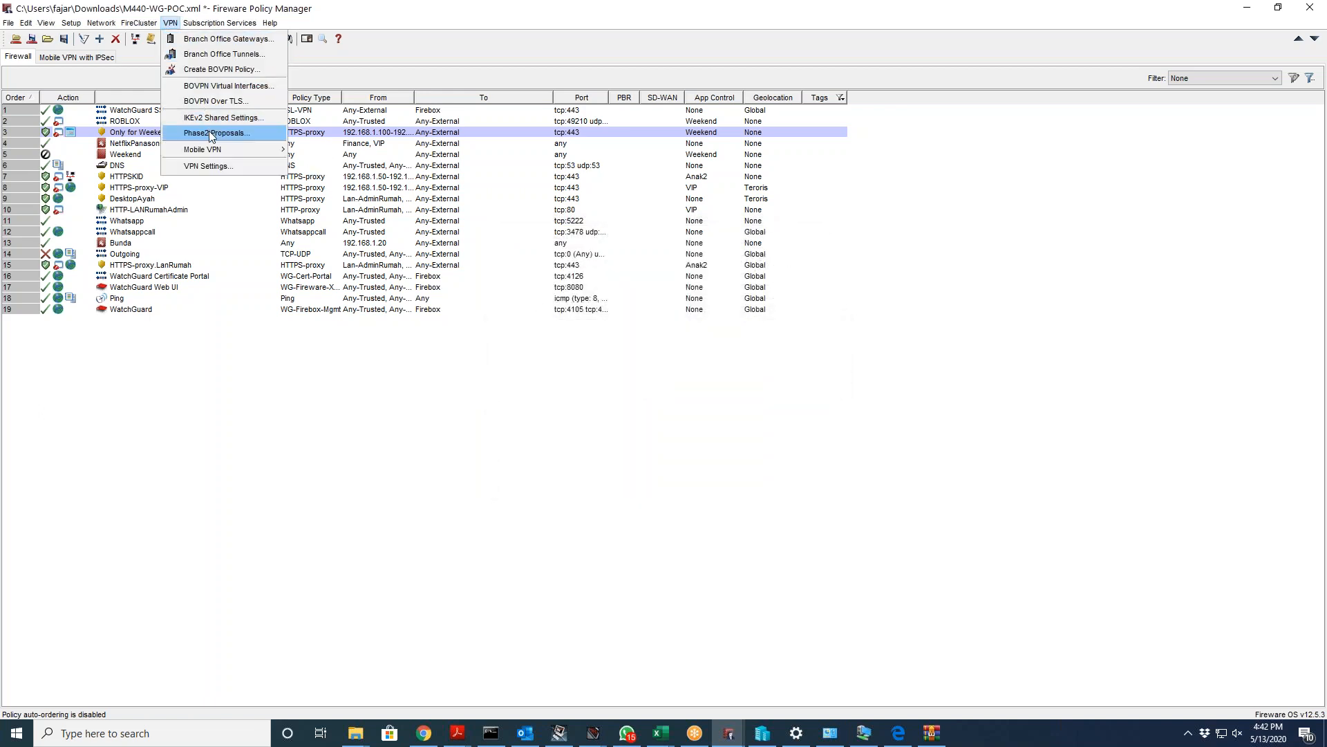
left_click(334, 189)
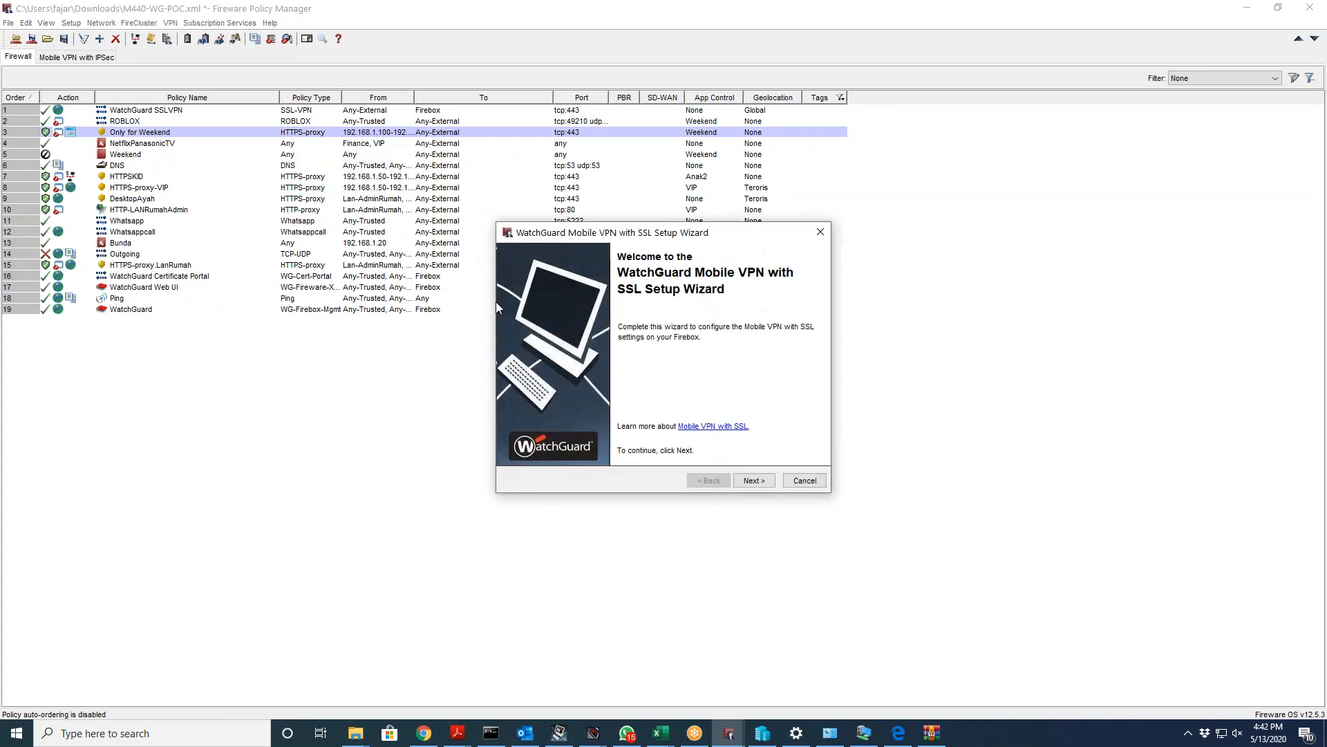
left_click(754, 480)
left_click(802, 481)
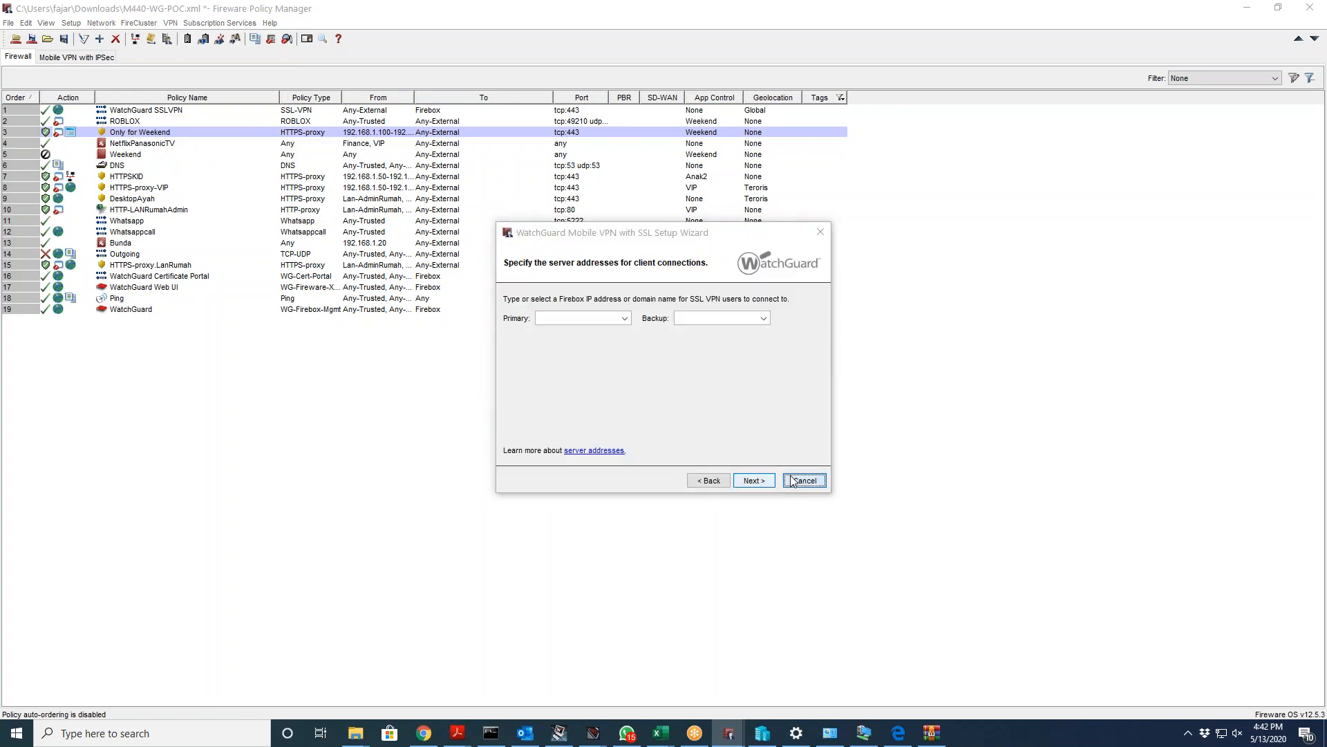
left_click(634, 380)
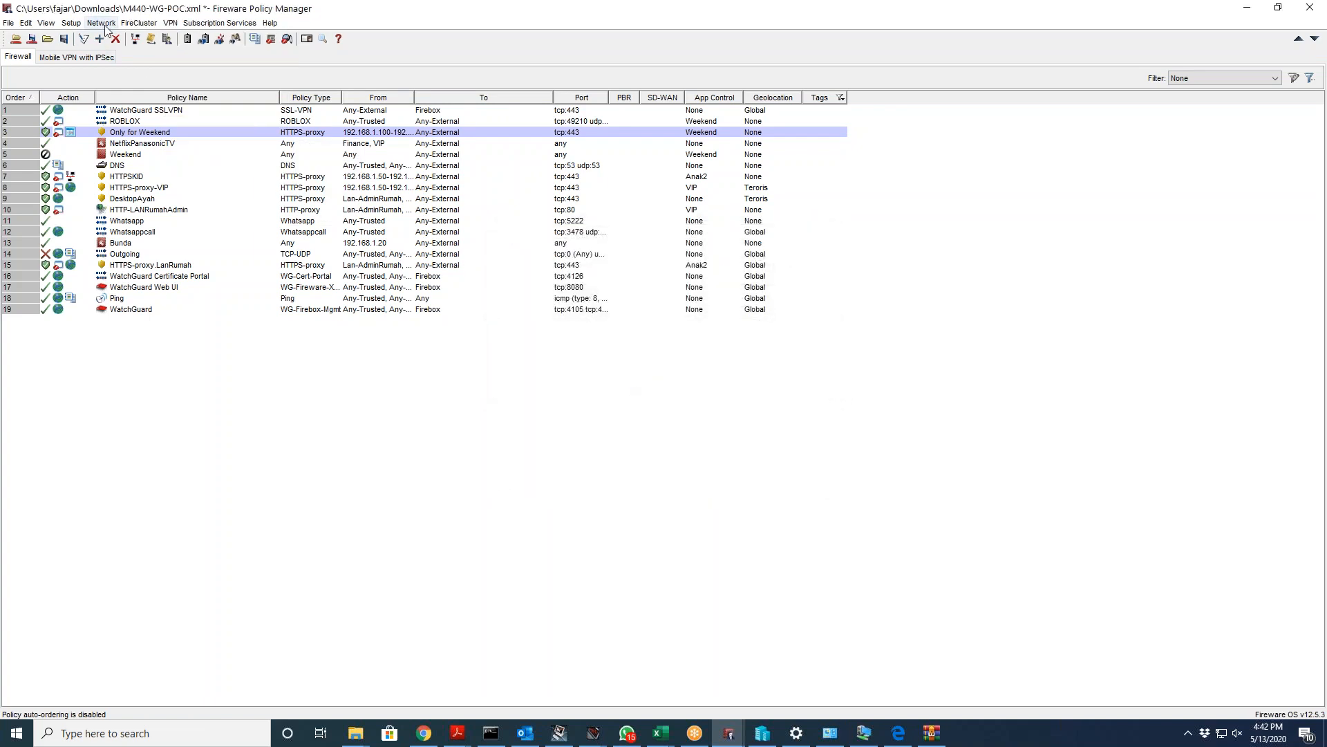
Step: Launch the SSL wizard once more and open its Mobile VPN with SSL help documentation
left_click(170, 22)
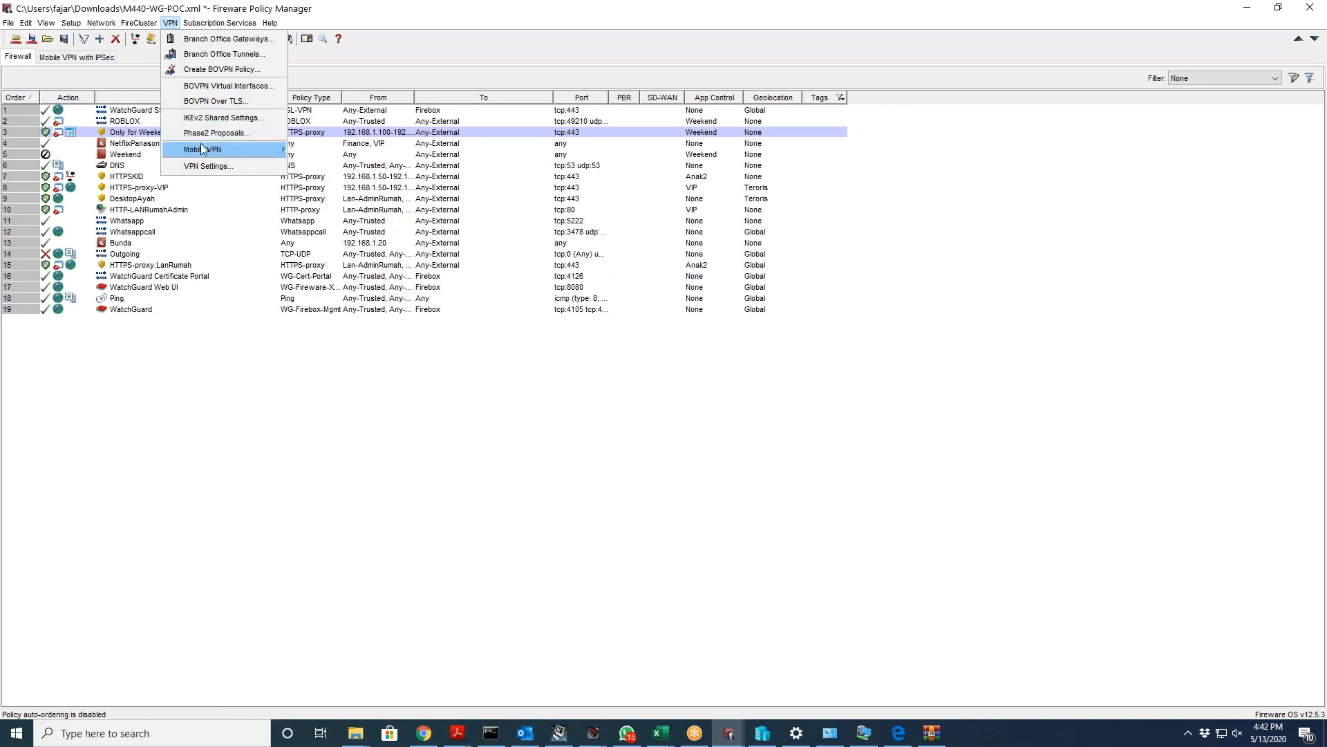
mouse_move(203, 149)
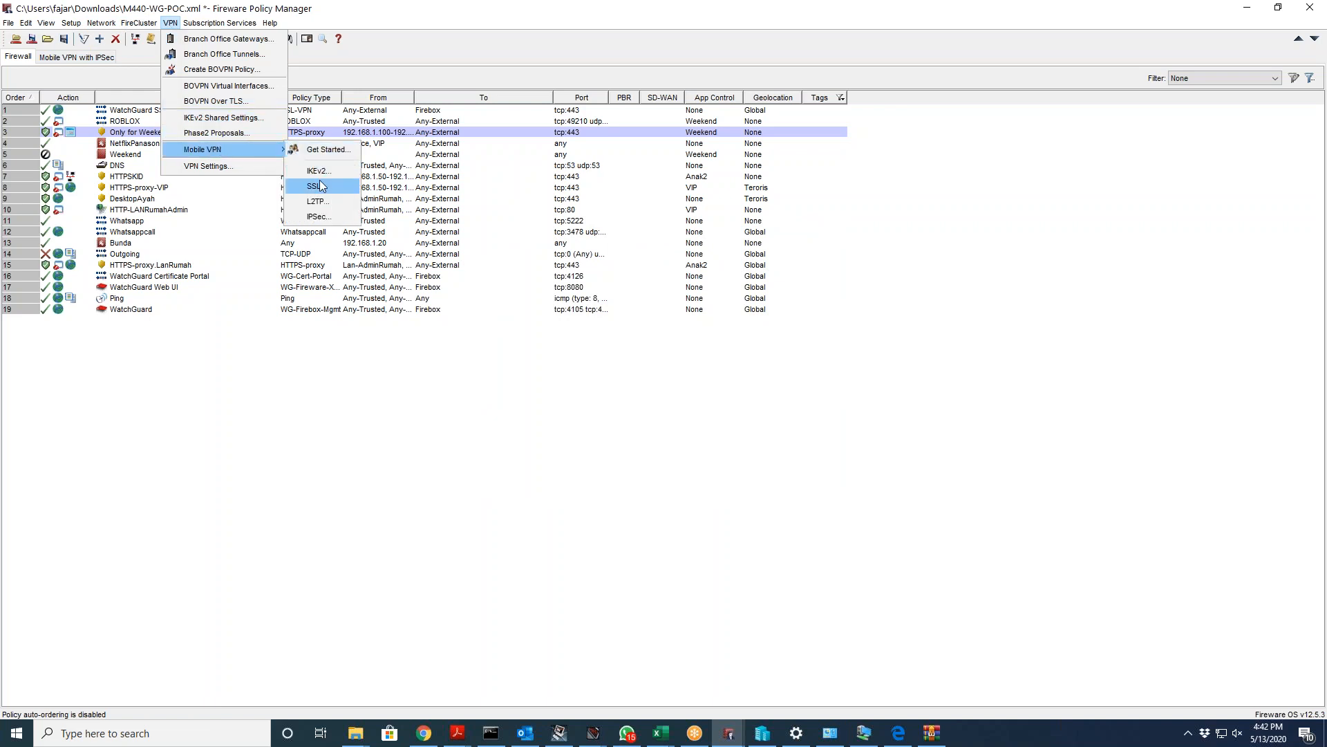
left_click(320, 186)
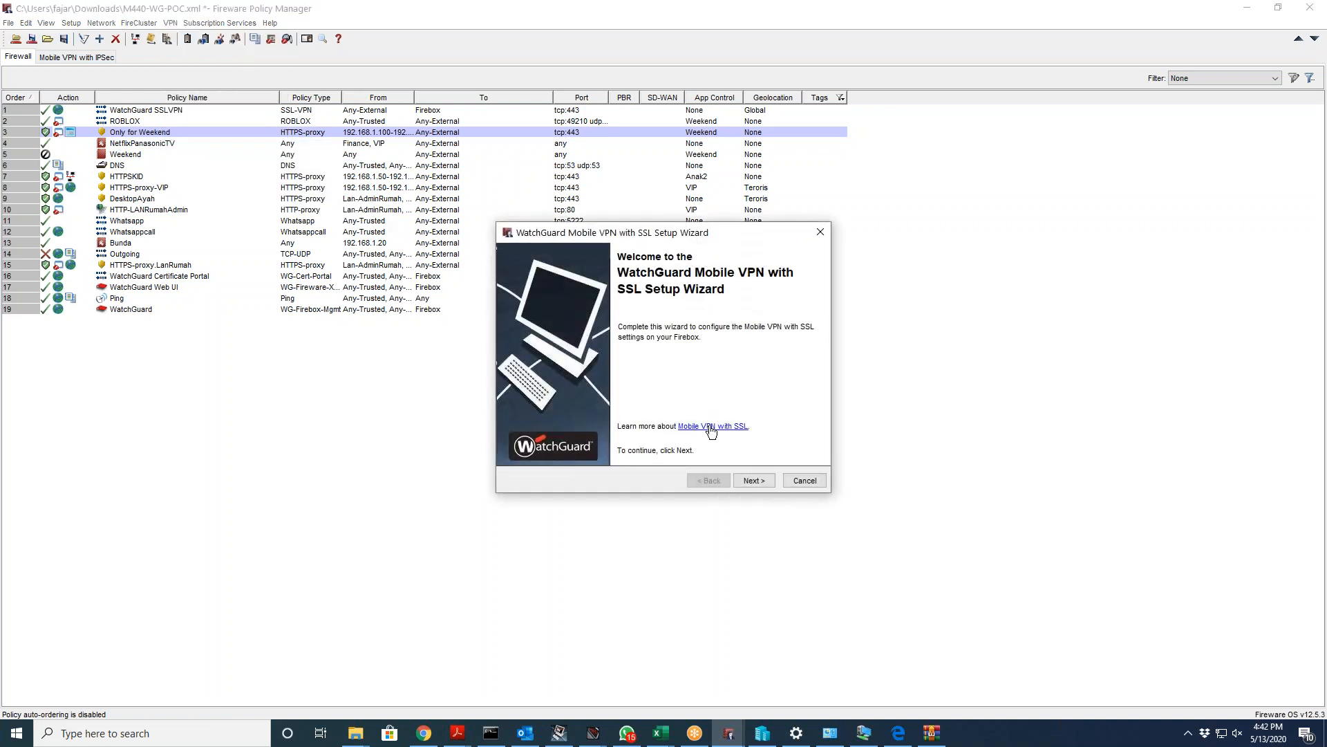
left_click(711, 427)
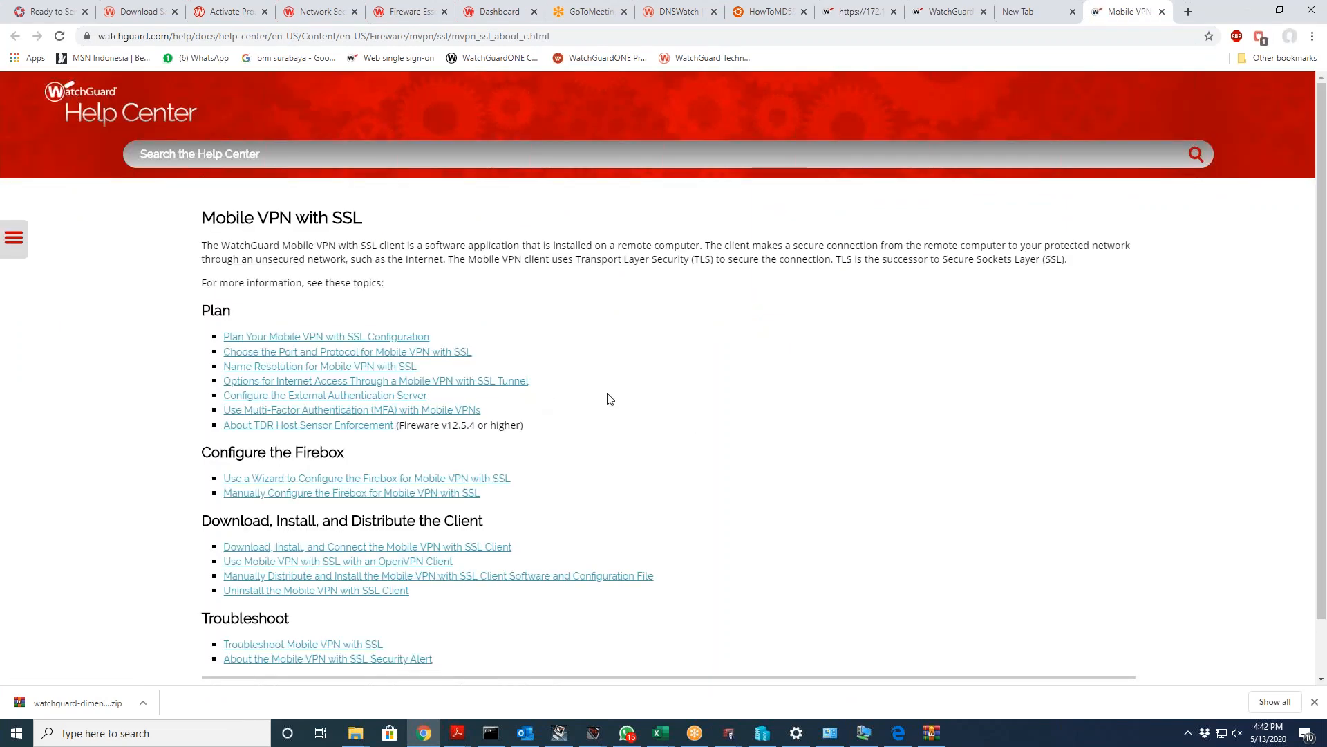
Step: Open 'Plan Your Mobile VPN with SSL Configuration' in a new tab, then go to the client download article
scroll(595, 399, "down", 1)
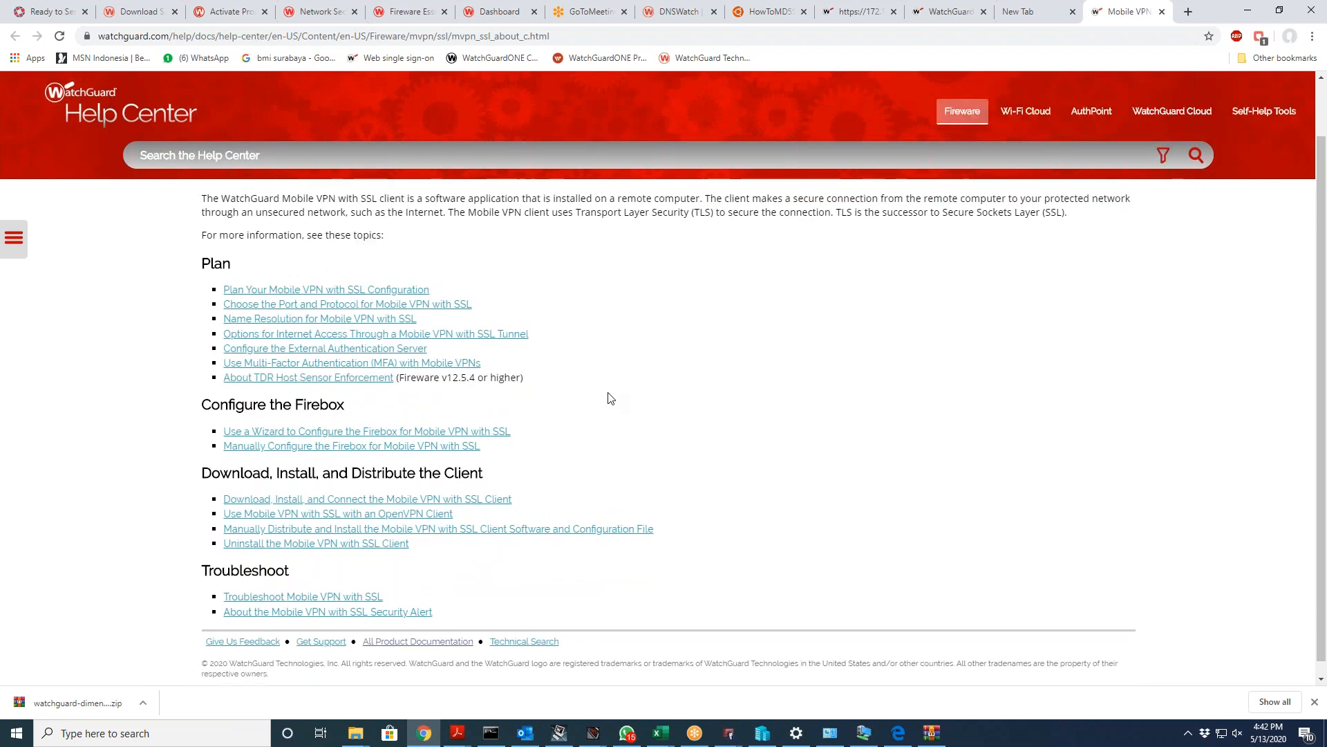
right_click(375, 296)
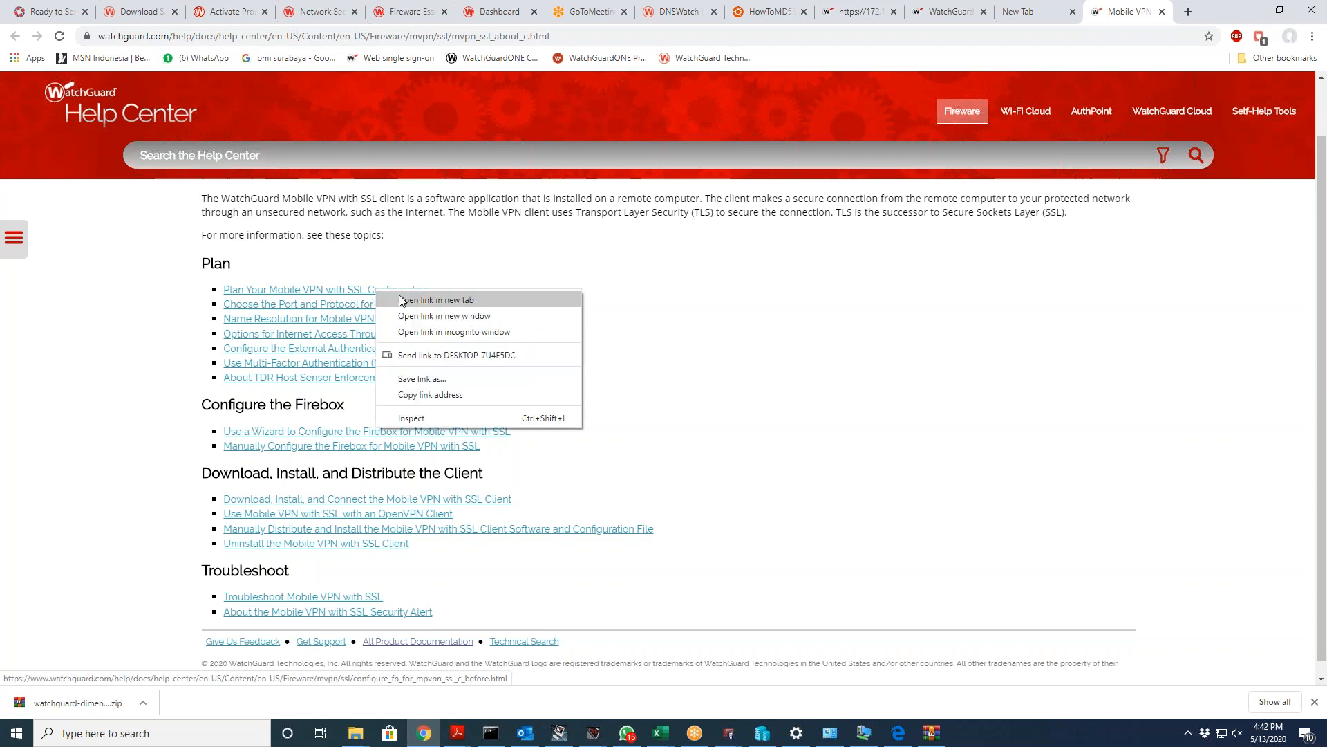
left_click(404, 302)
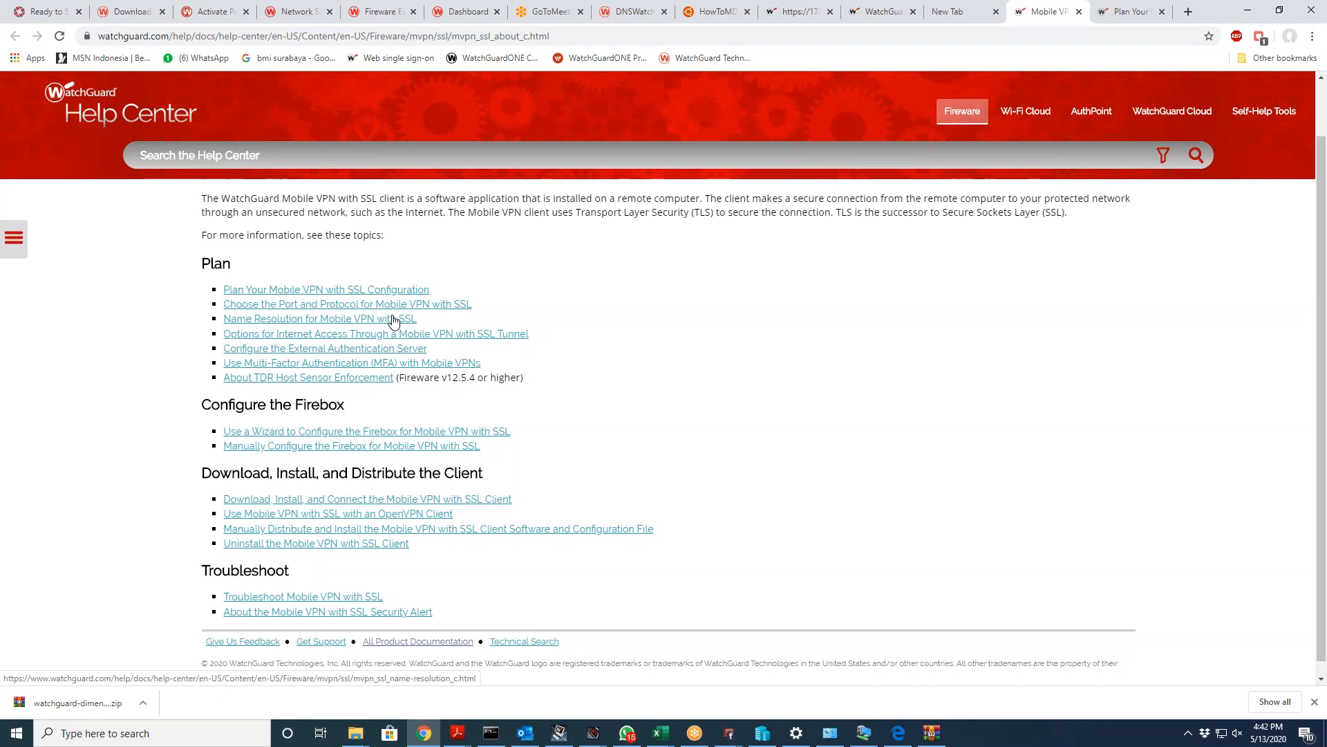
left_click(417, 499)
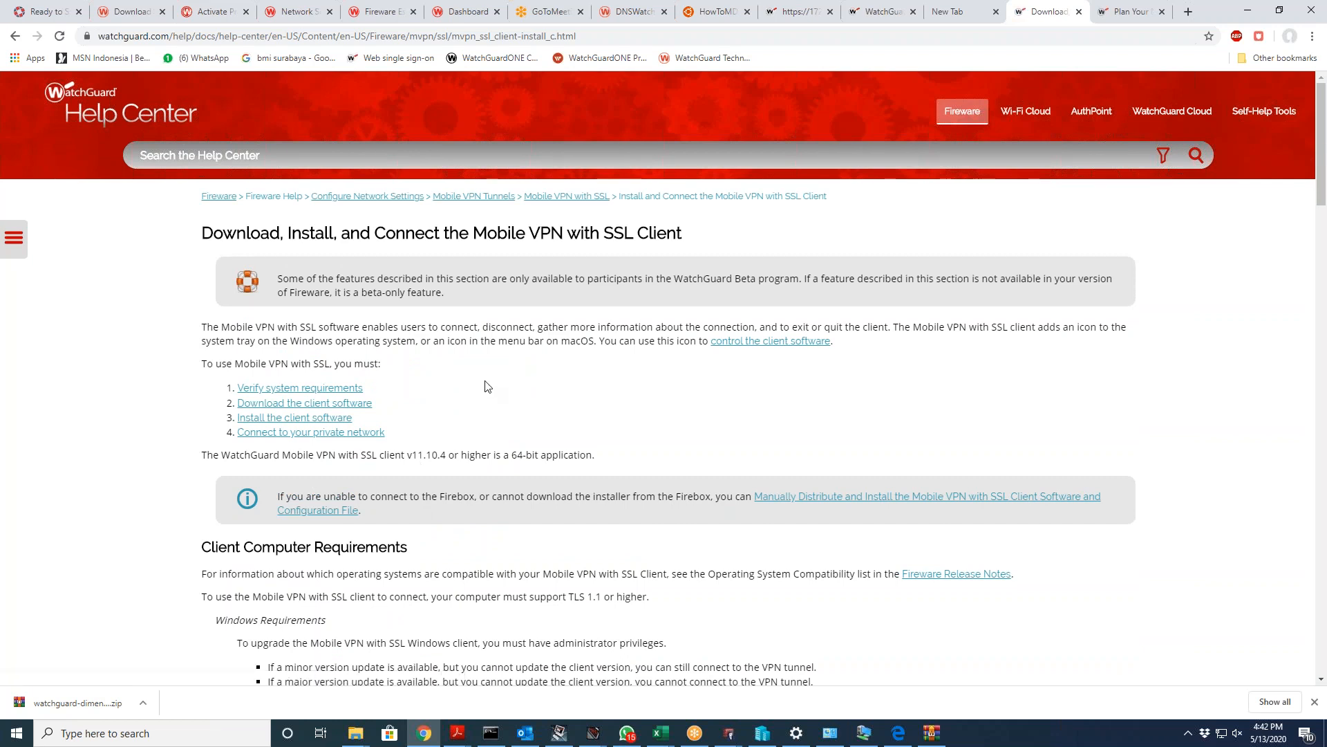
Step: Jump to Download the Client Software and expand the Windows install and Firebox download instructions
left_click(350, 404)
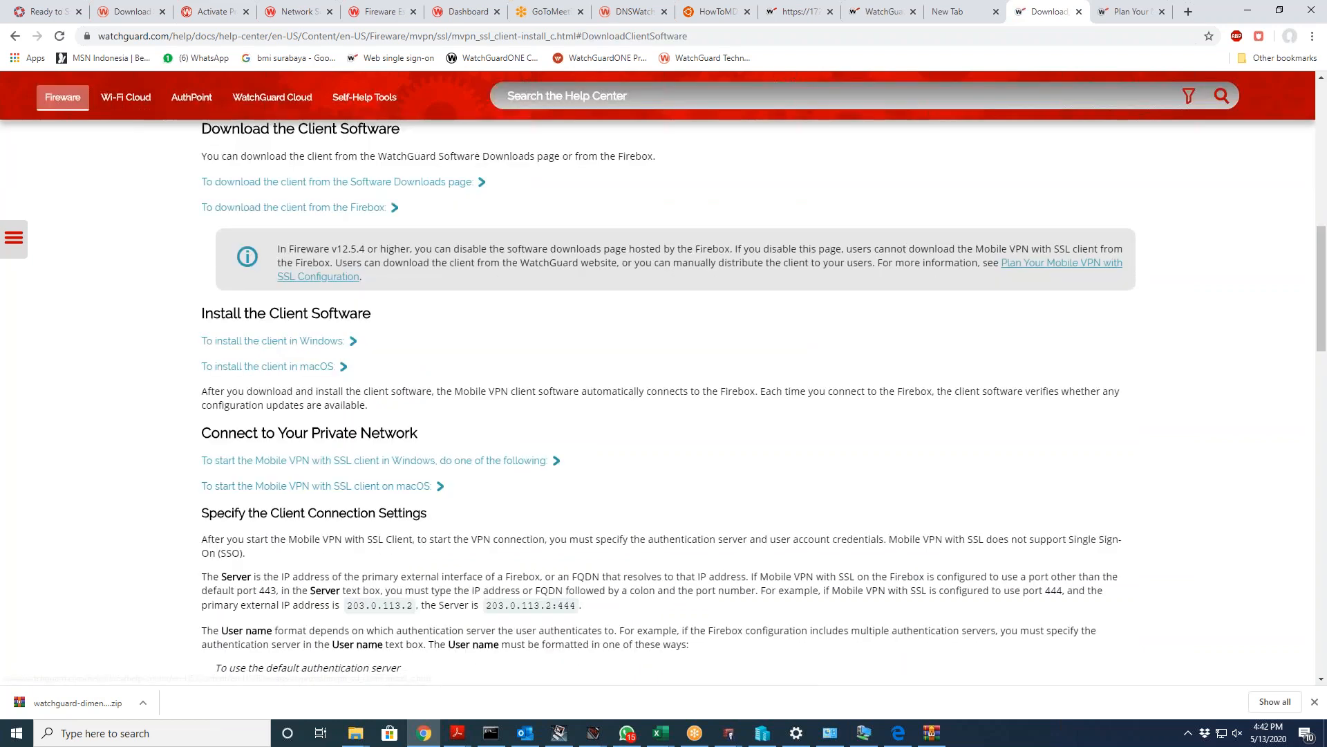
left_click(325, 341)
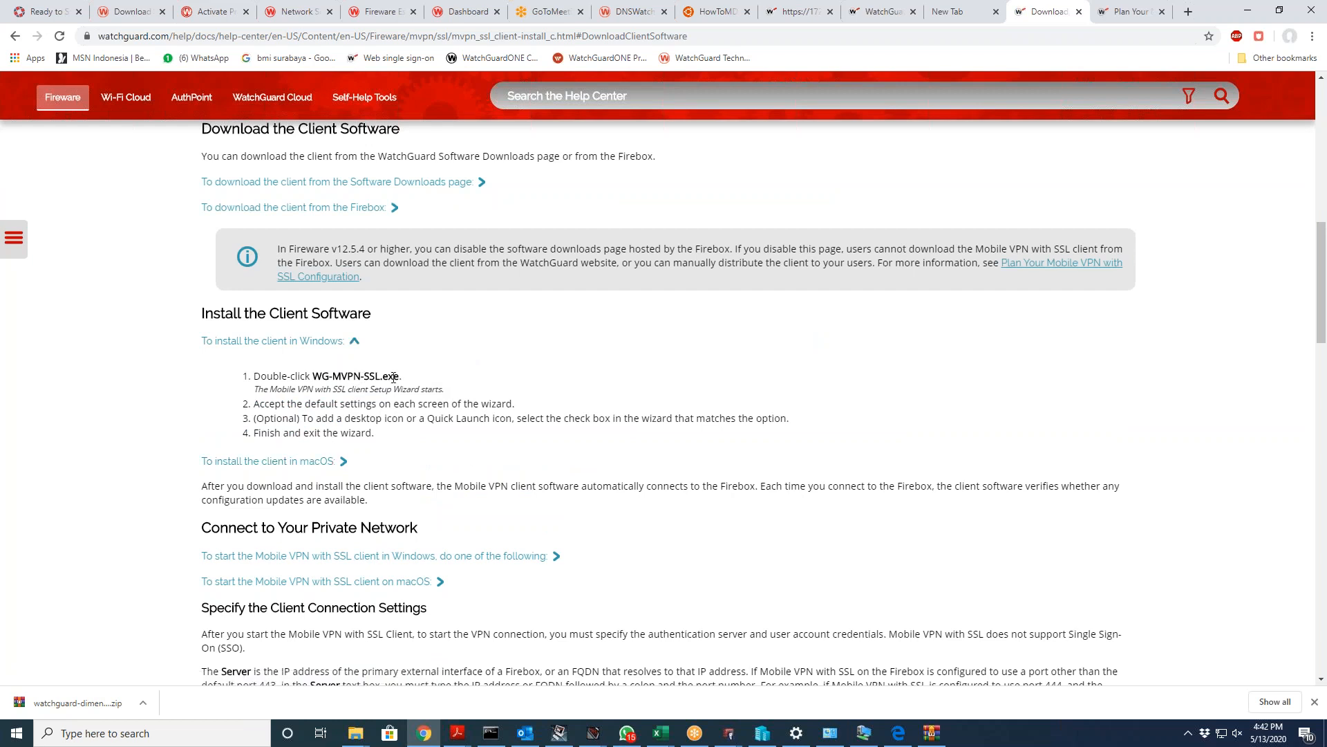
scroll(502, 420, "down", 1)
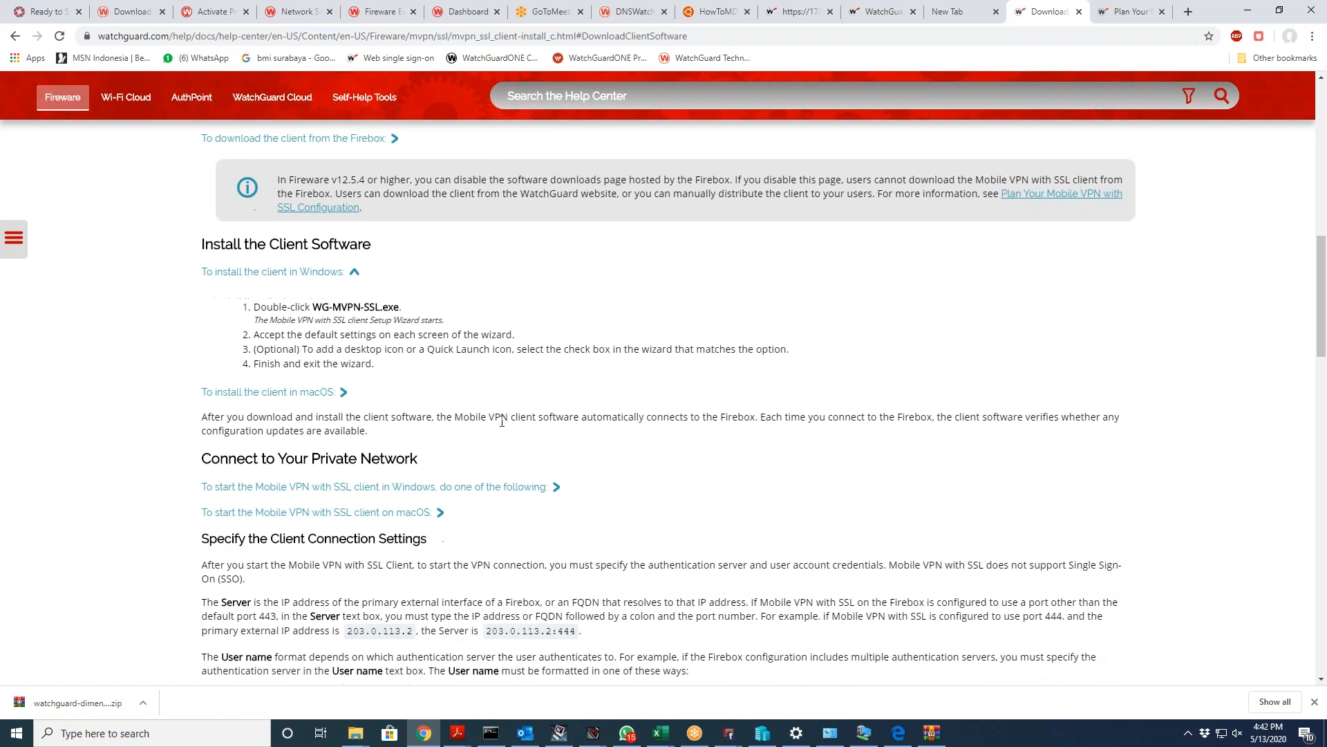
left_click(361, 138)
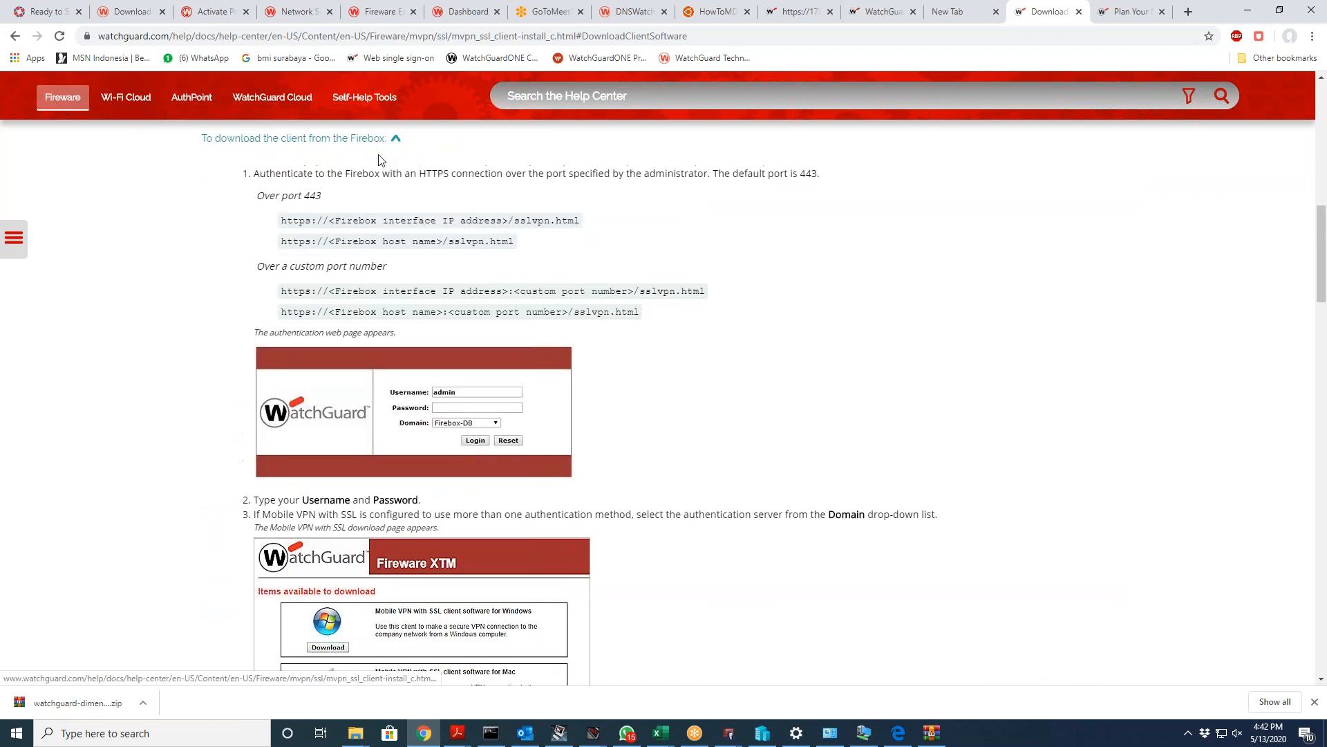
scroll(643, 400, "down", 1)
scroll(646, 399, "up", 1)
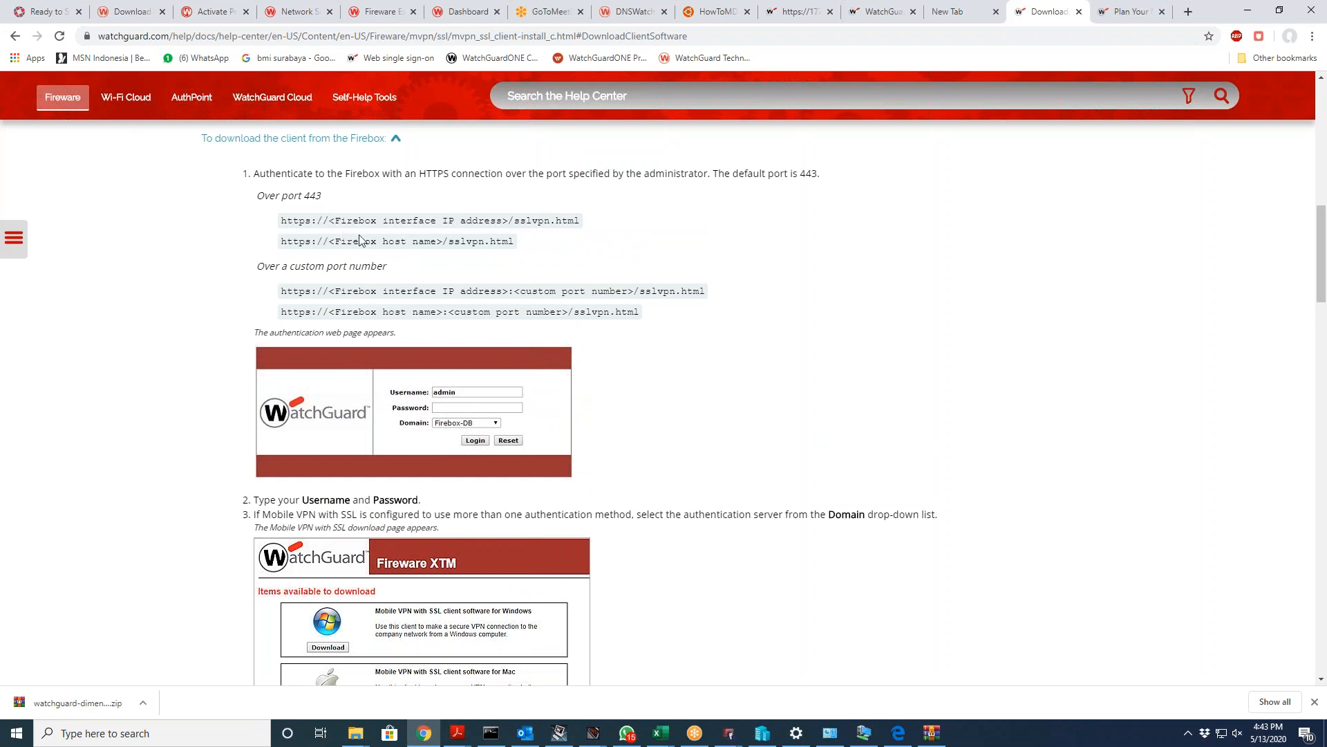
Step: Highlight the sslvpn URL example and Firebox interface IP placeholder, then return to Policy Manager
left_click_drag(583, 221, 522, 217)
left_click_drag(338, 217, 505, 219)
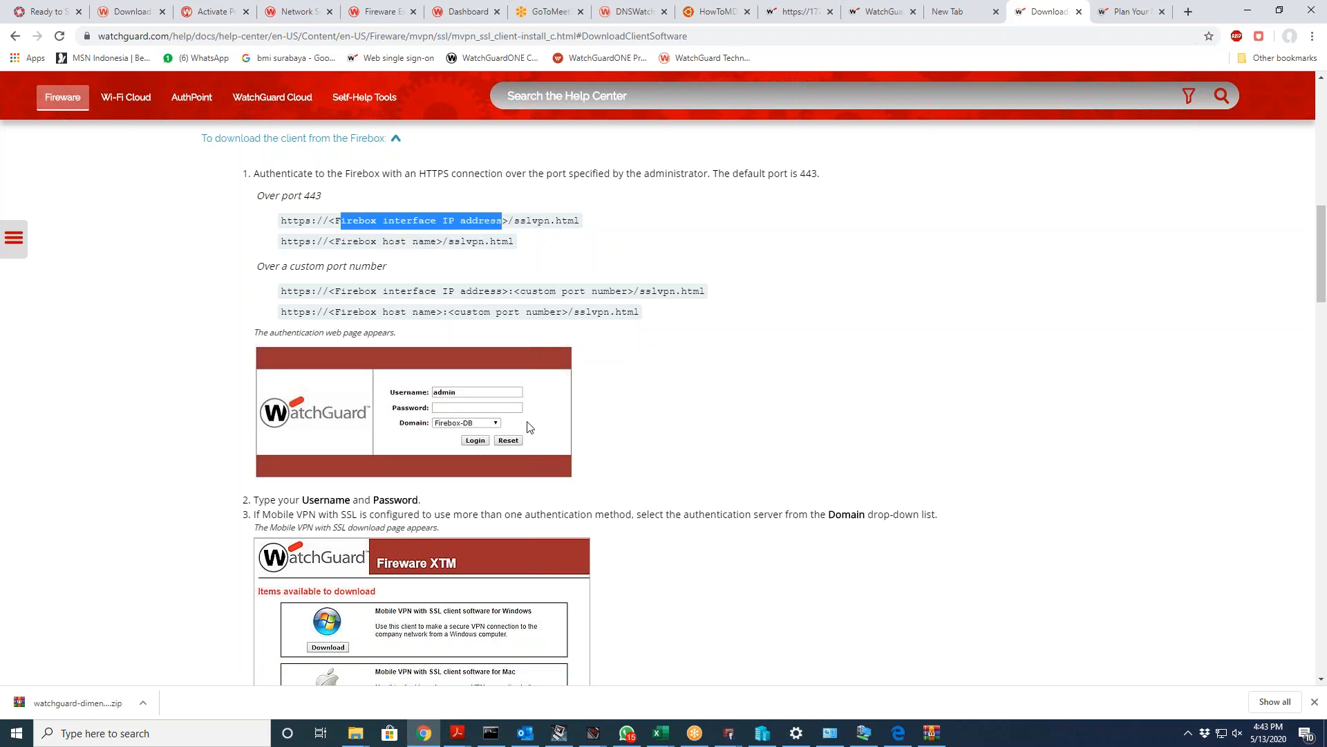
scroll(532, 422, "down", 1)
scroll(532, 415, "down", 3)
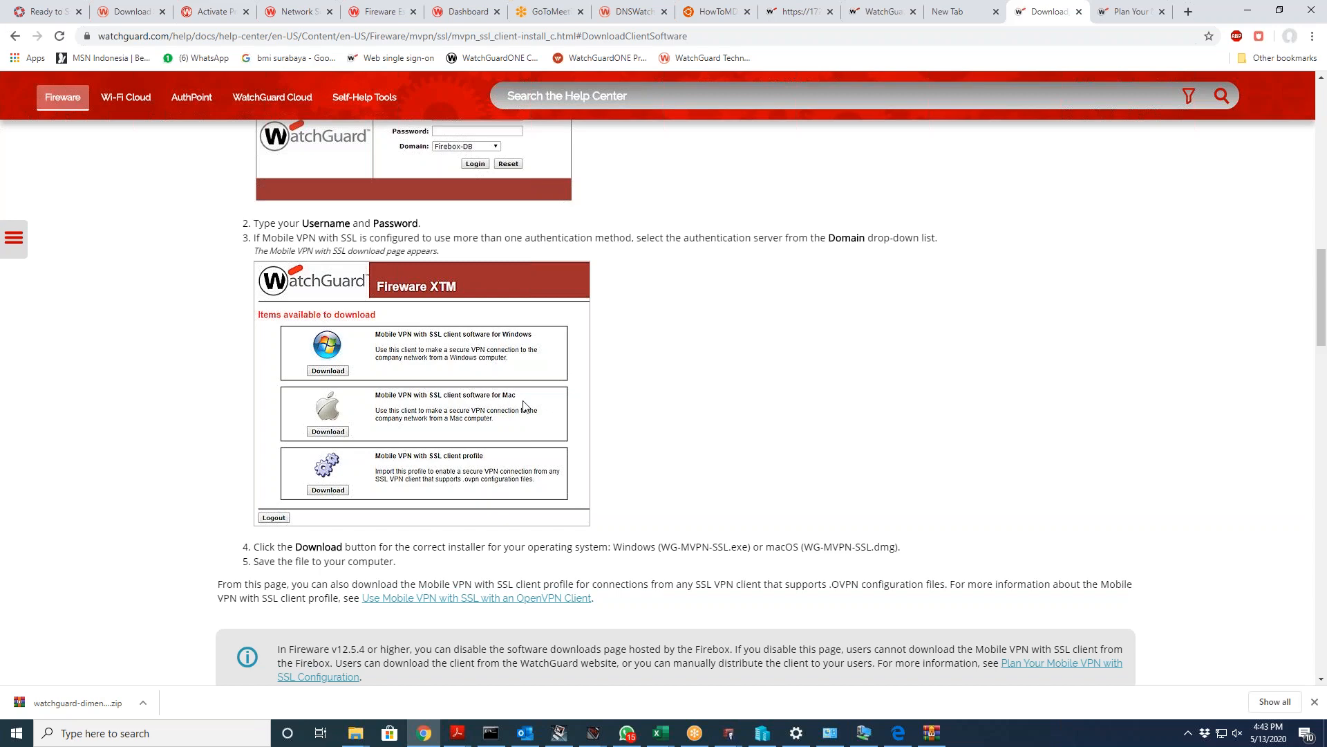
mouse_move(730, 734)
left_click(701, 699)
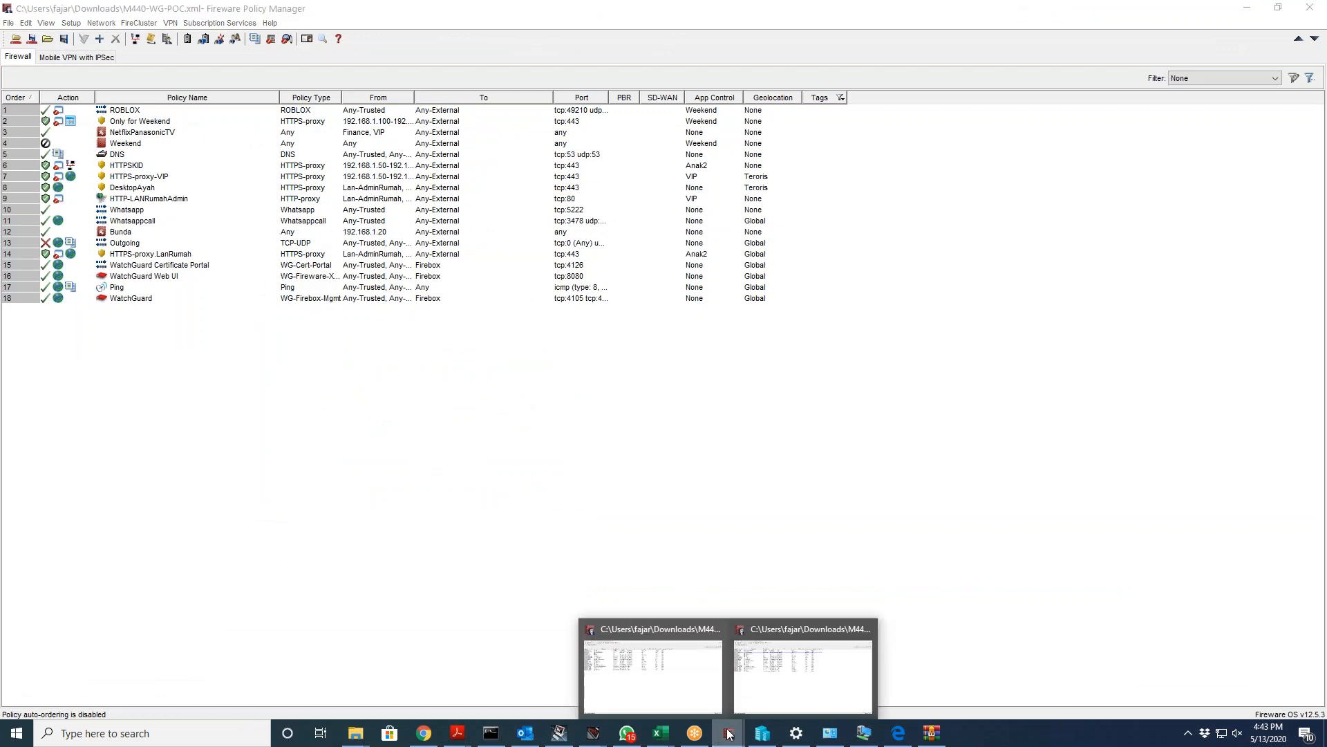
Step: Return to the Mobile VPN with SSL wizard and cancel it, confirming the quit without saving
left_click(806, 664)
left_click(754, 481)
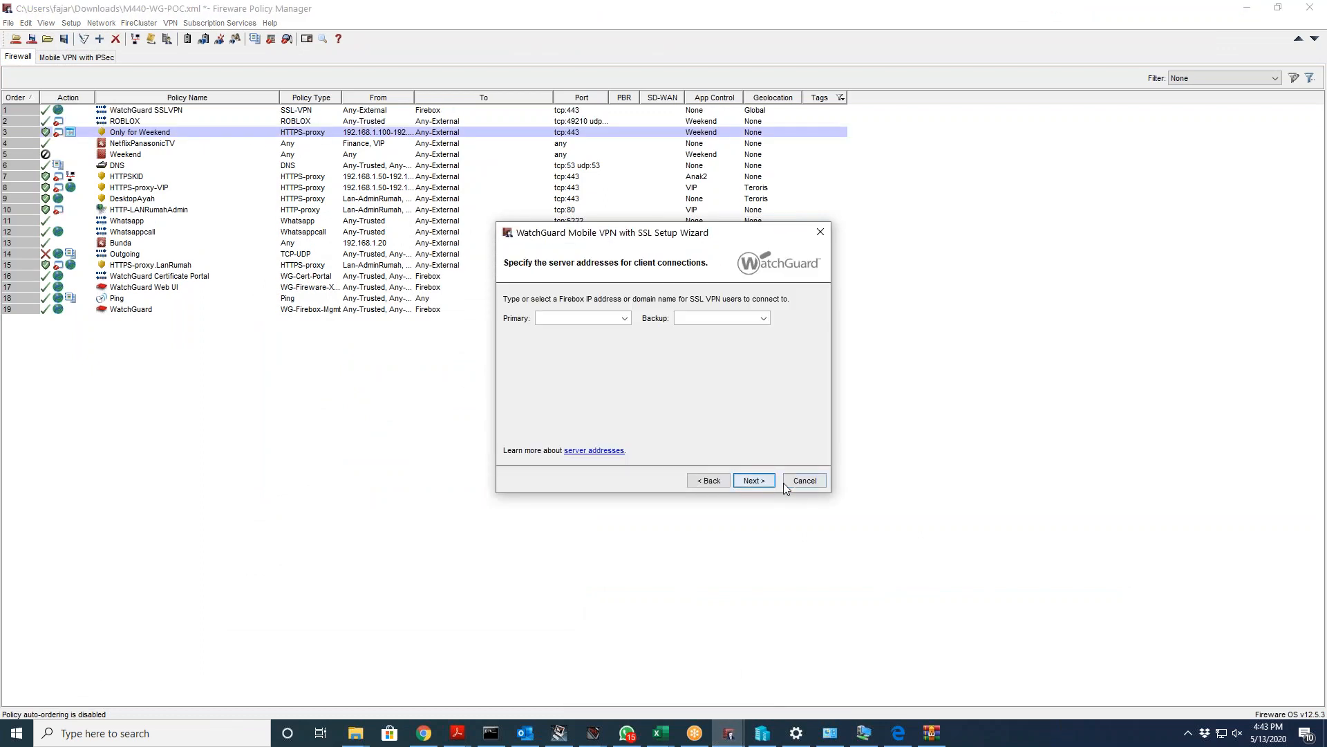
left_click(788, 485)
left_click(660, 386)
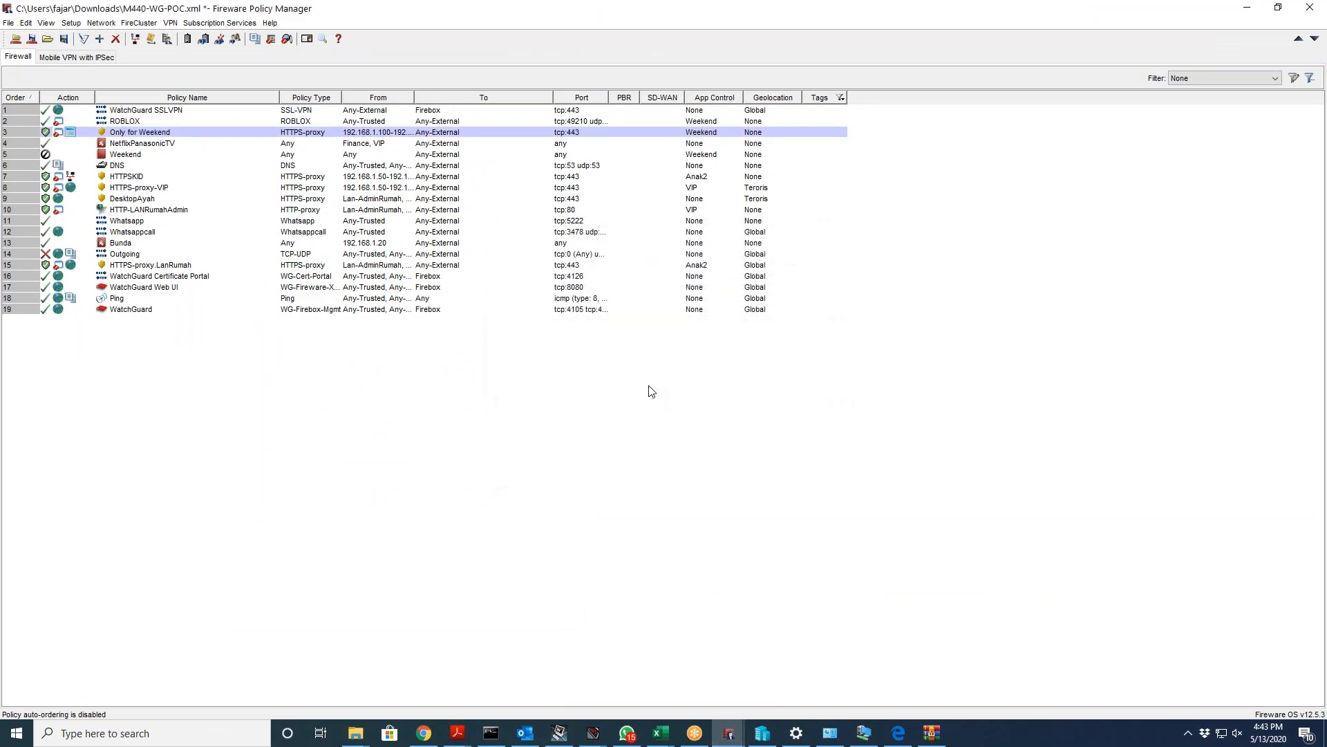
Step: Review the general VPN Settings dialog and close it without changes
left_click(171, 25)
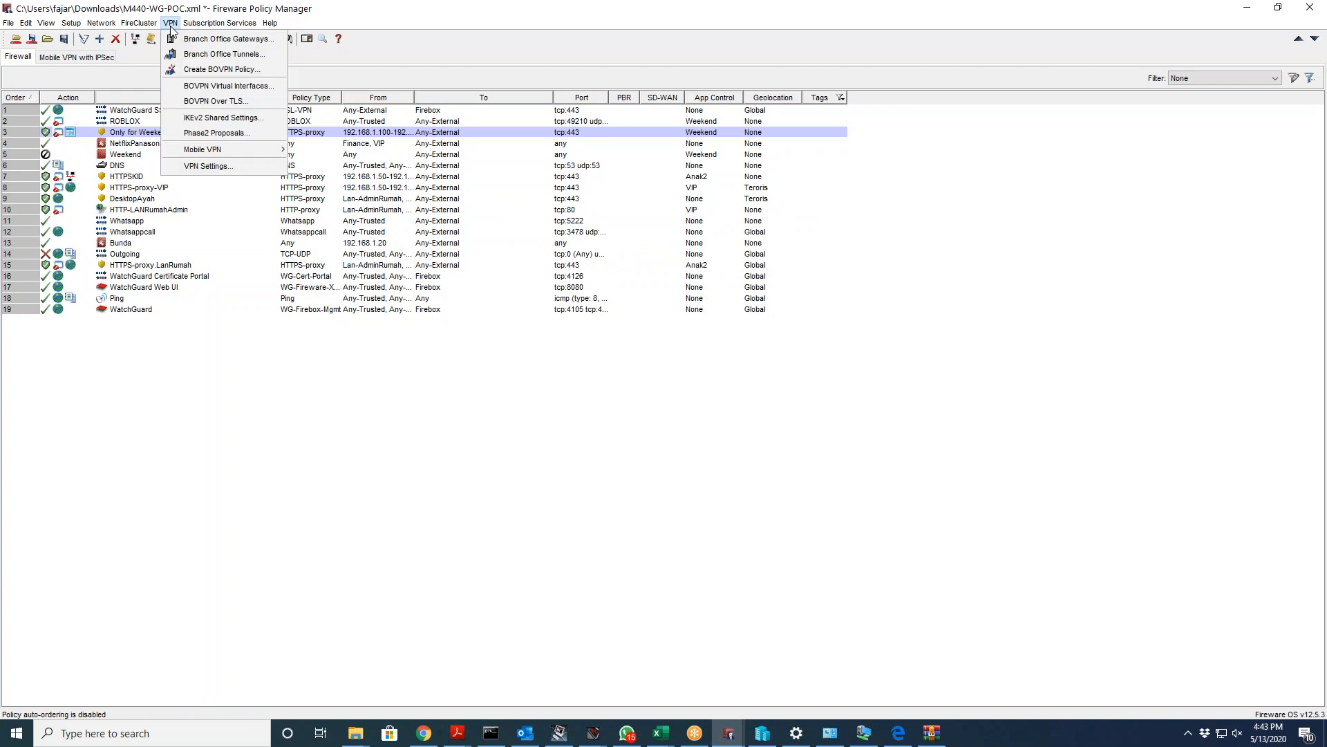
left_click(224, 166)
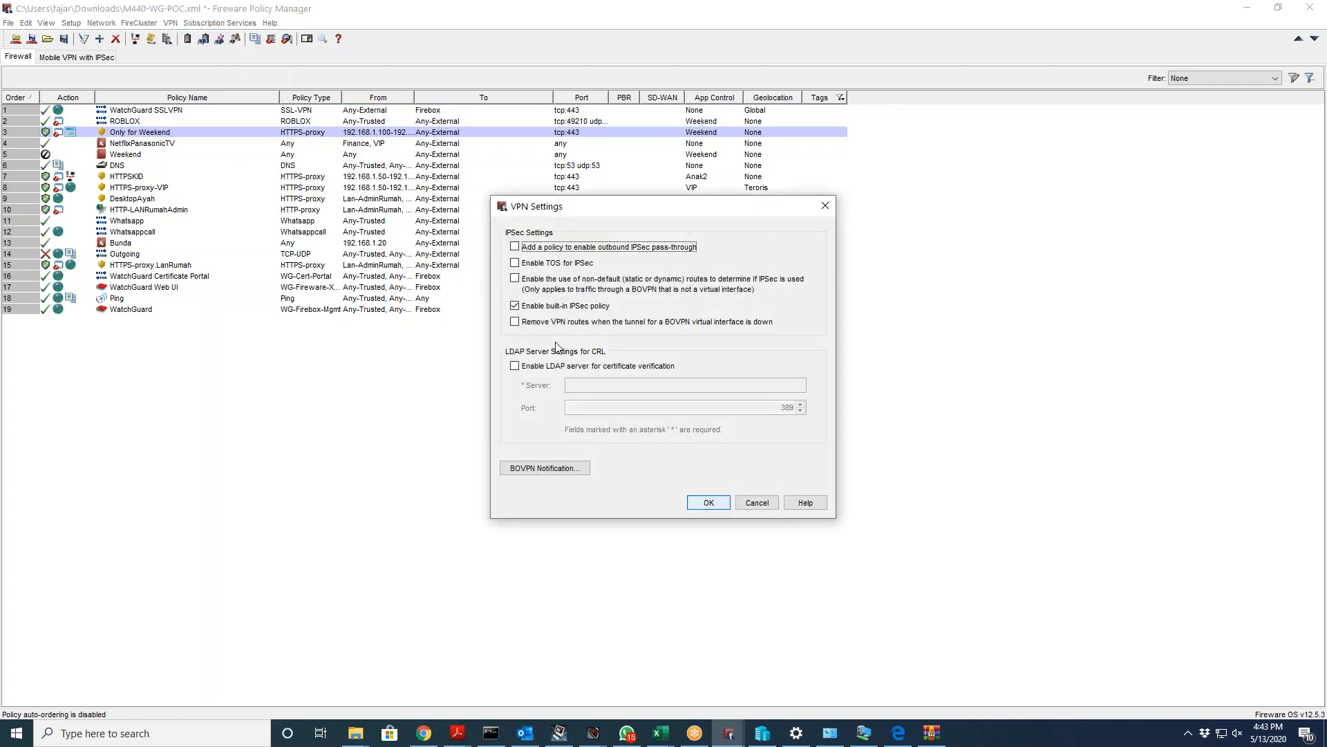
left_click(769, 498)
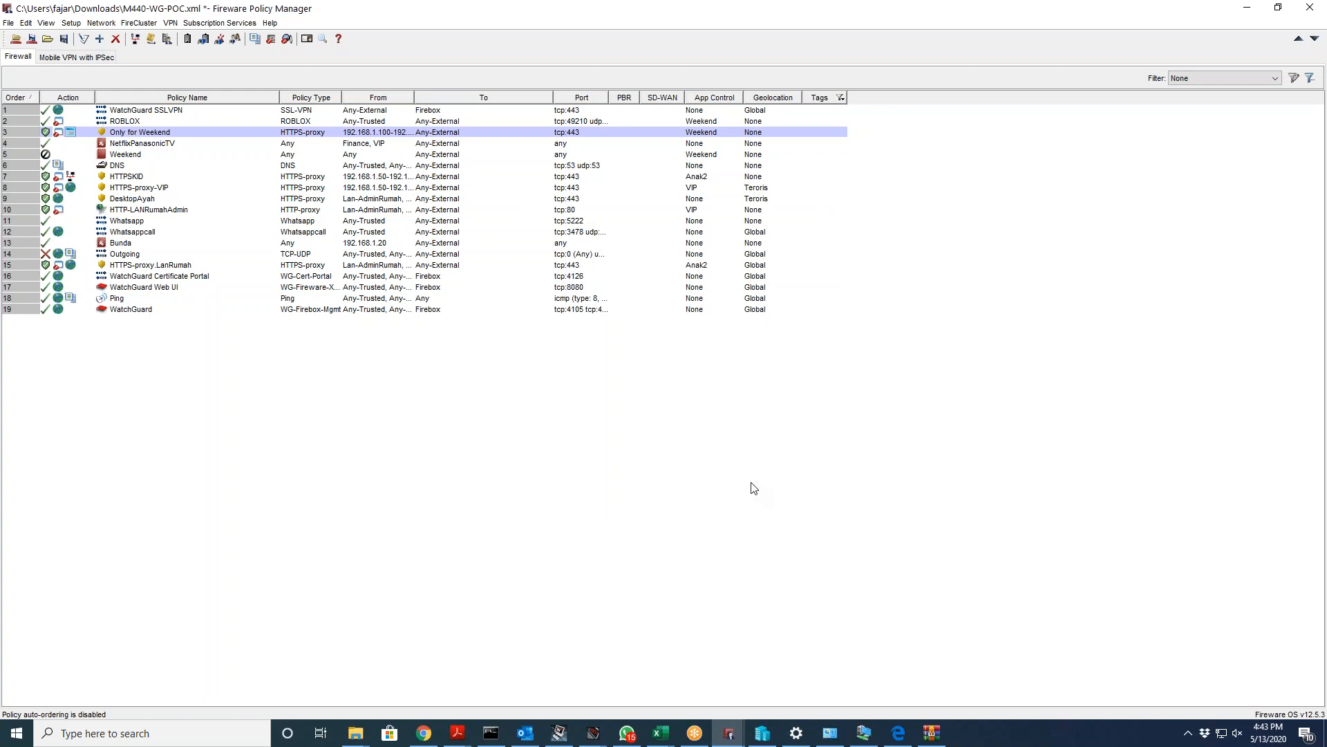
Step: Browse the Network, Edit, File and Subscription Services menus in Policy Manager, then bring WhatsApp forward
left_click(102, 24)
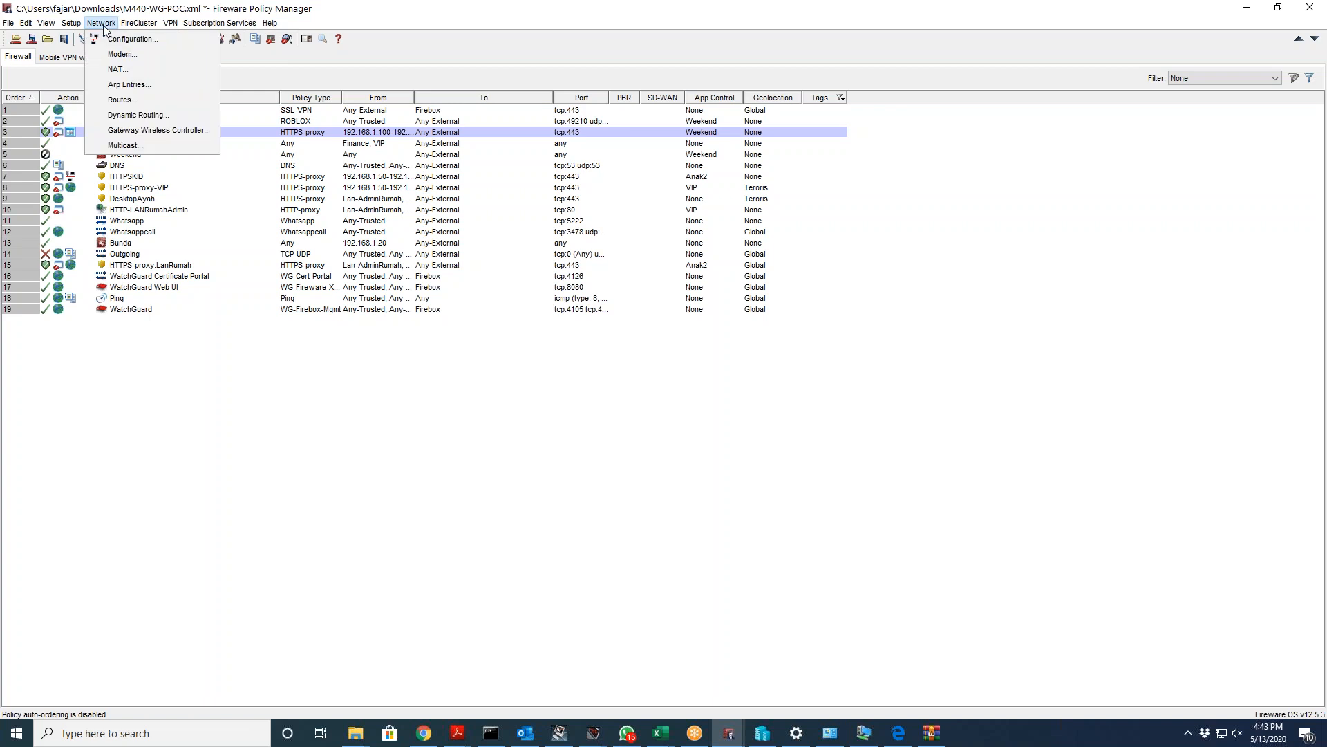
mouse_move(119, 24)
mouse_move(55, 27)
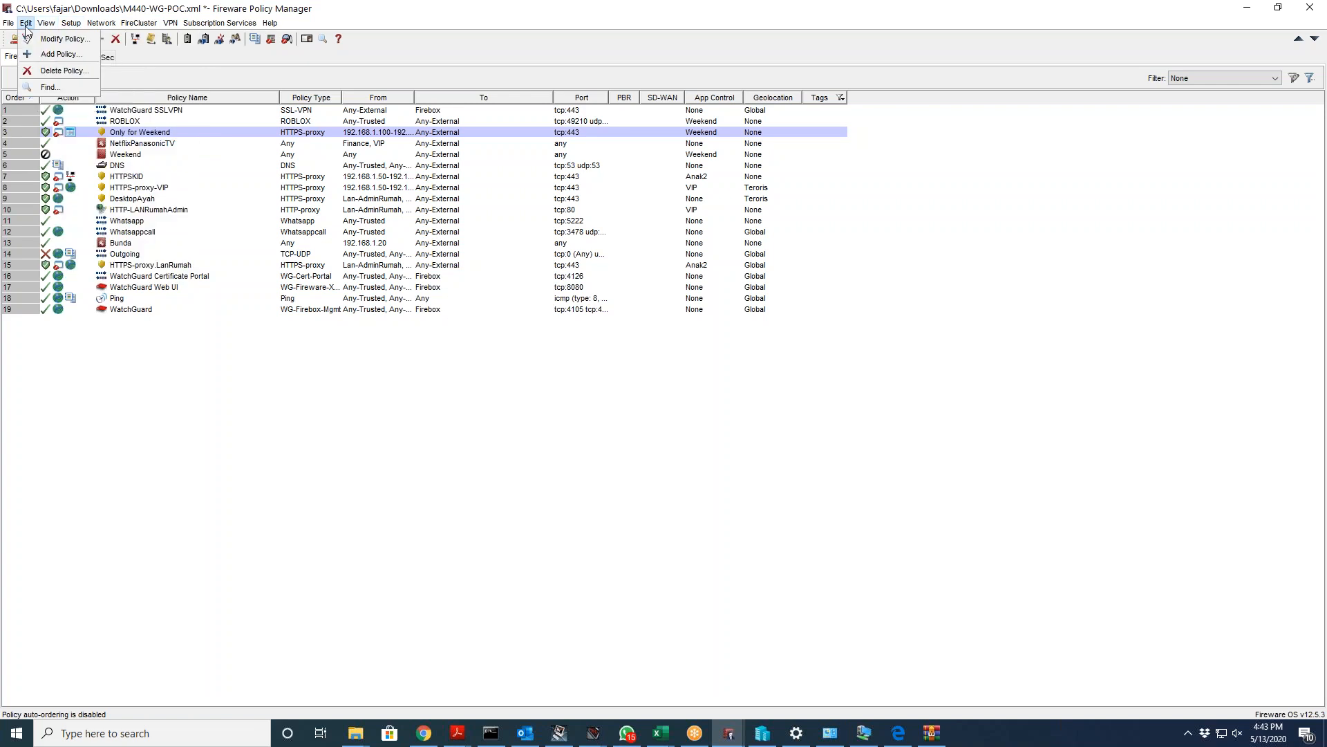
mouse_move(9, 26)
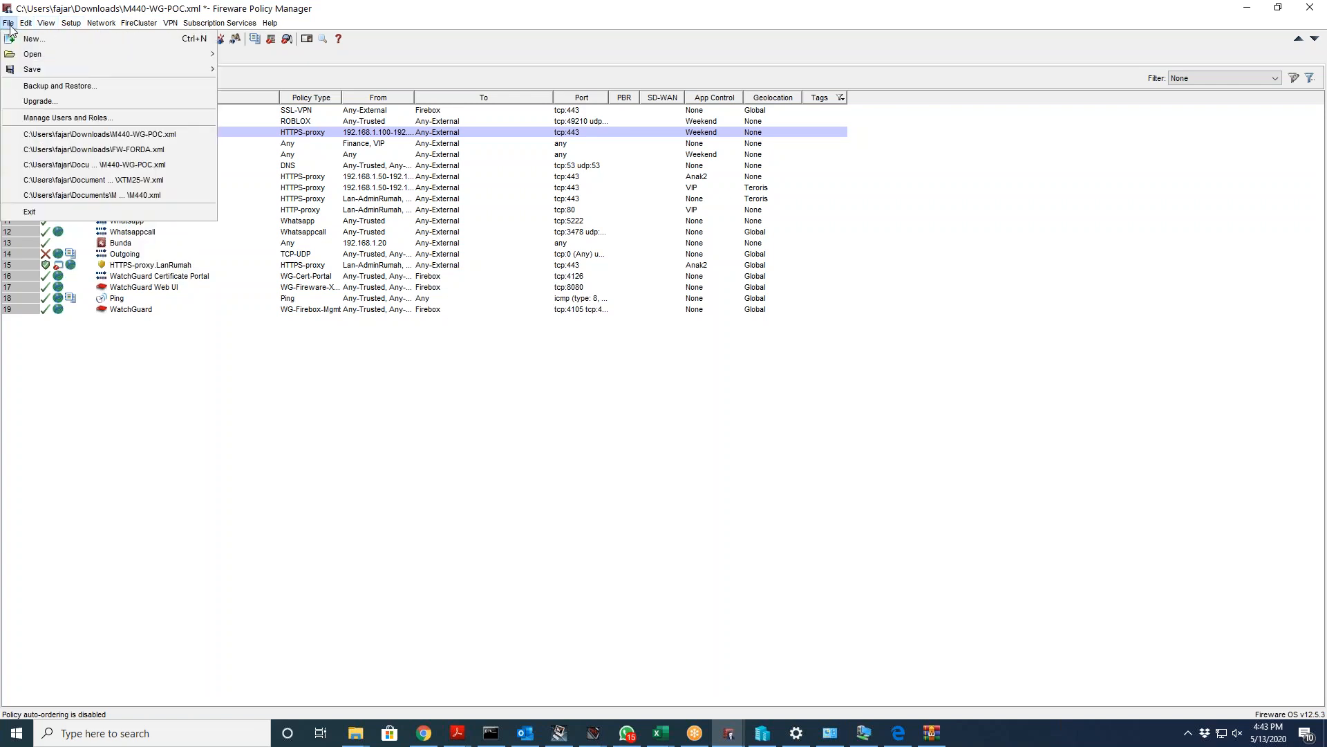
mouse_move(158, 24)
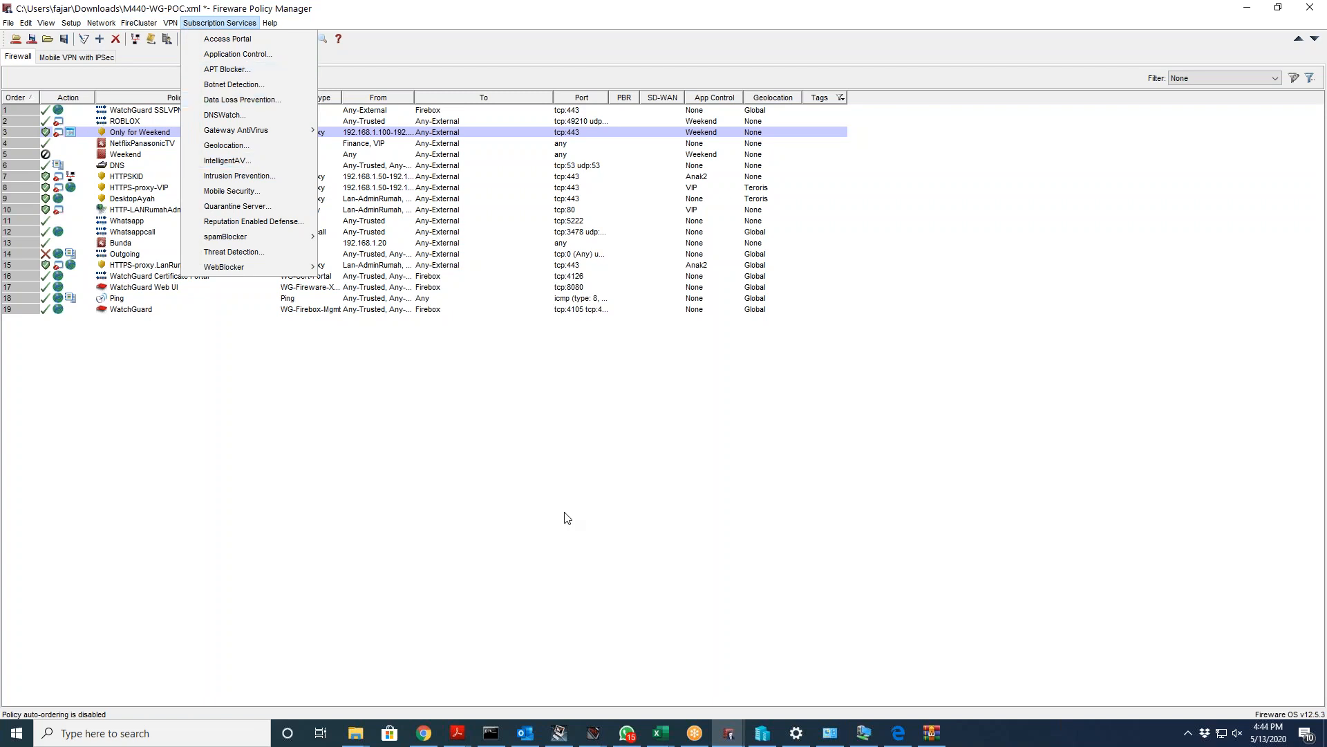
left_click(636, 733)
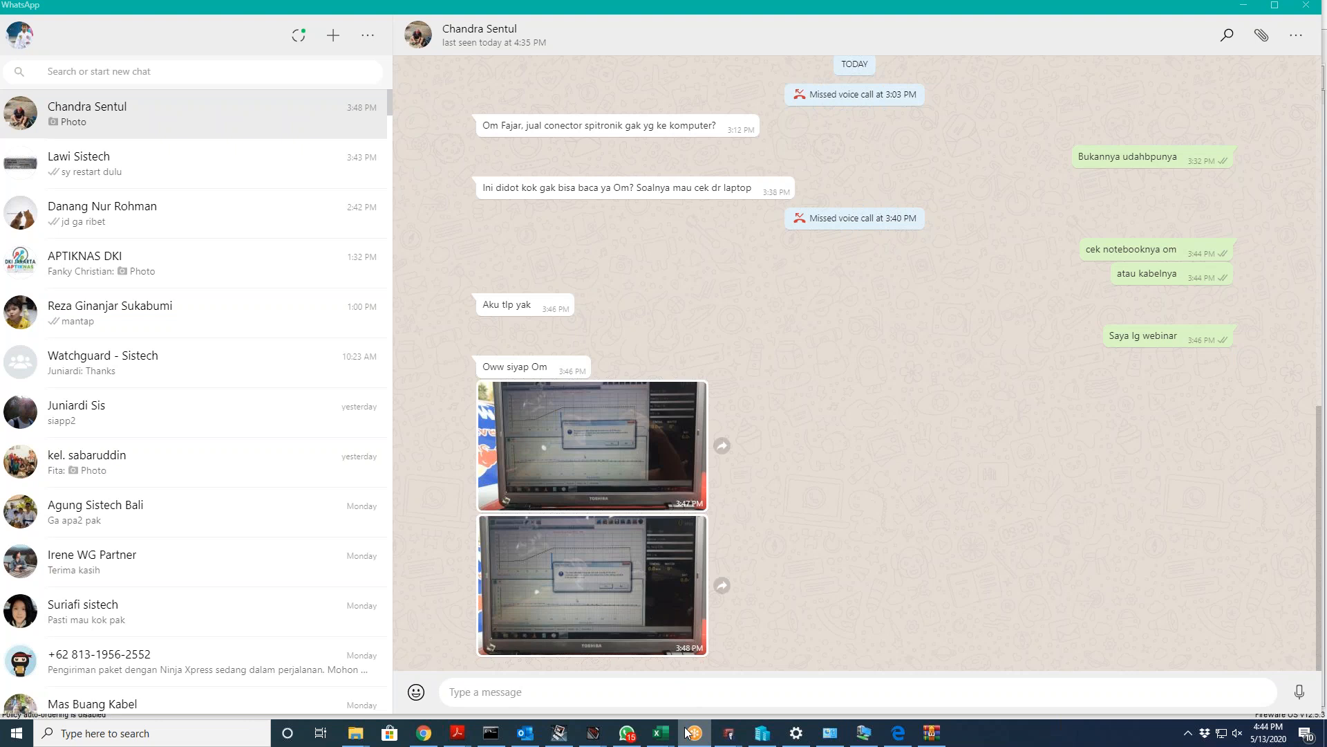
Step: Bring Chrome back to the WatchGuard Help Center article on downloading the SSL VPN client
left_click(423, 732)
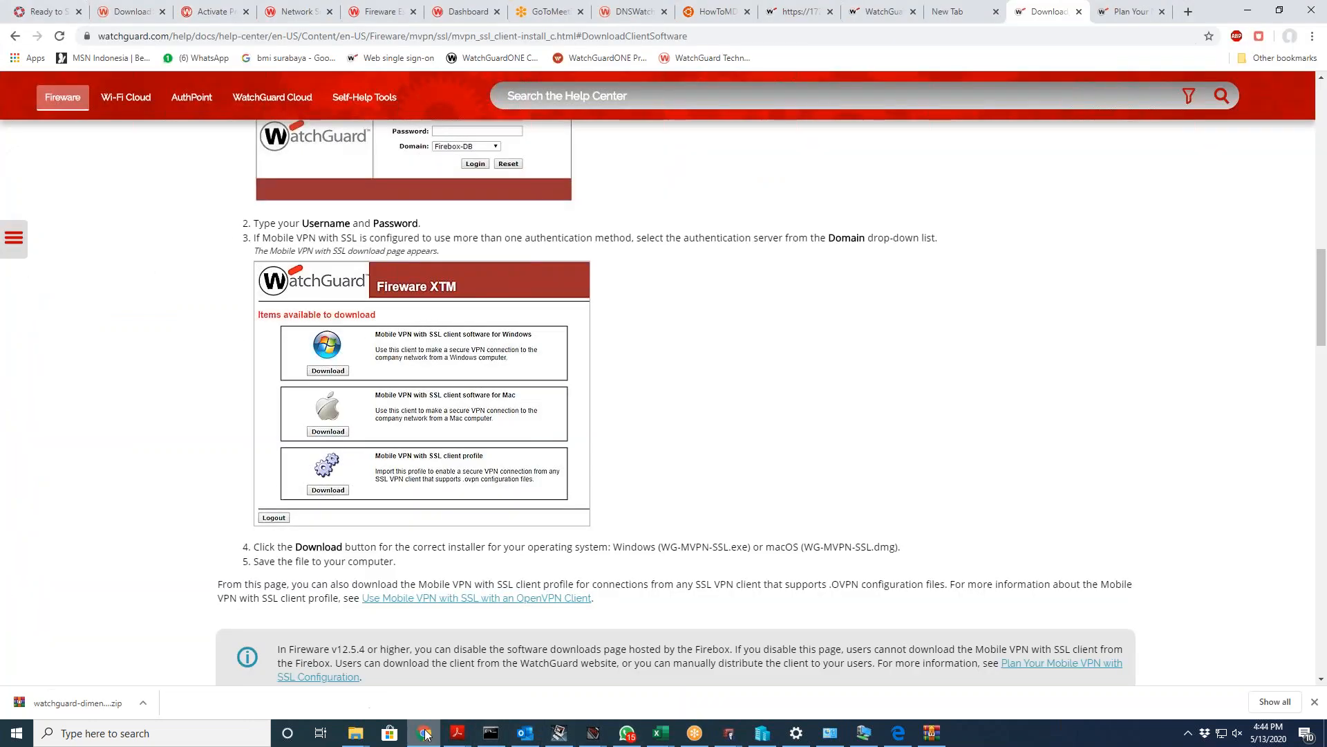
mouse_move(488, 726)
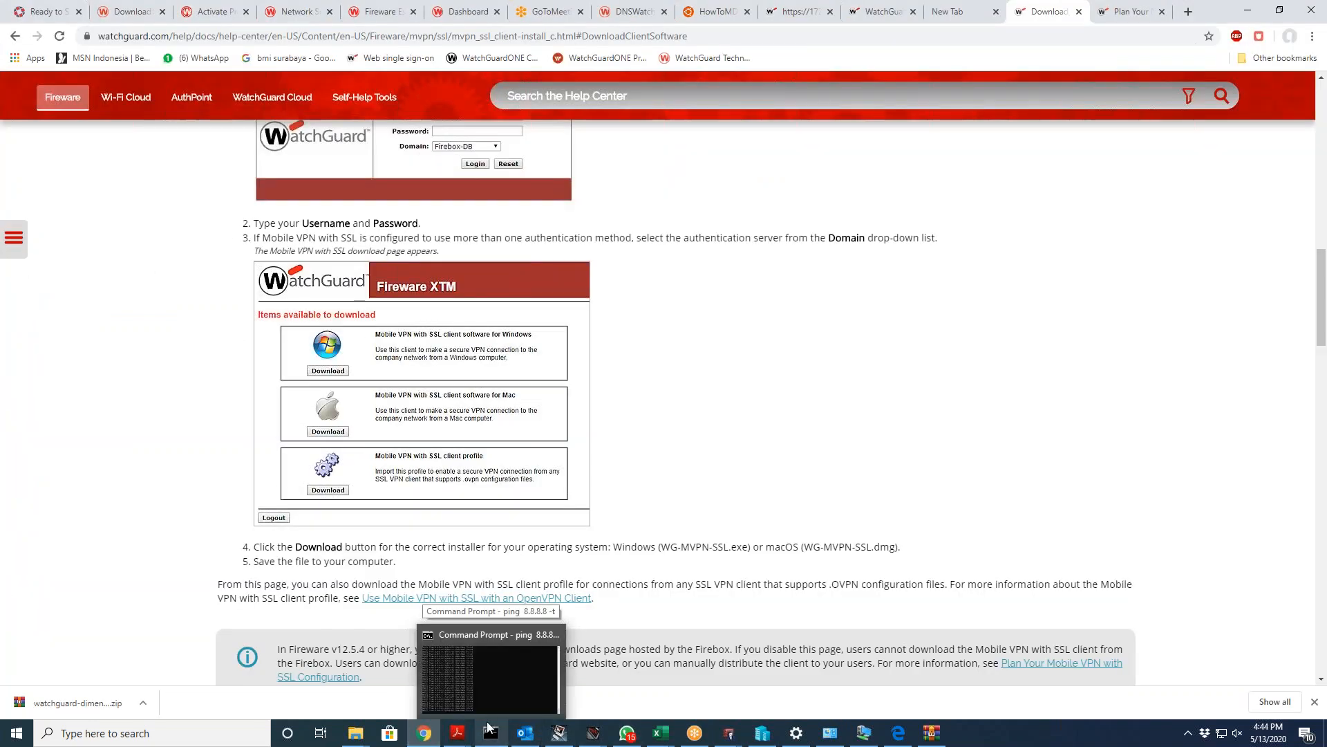